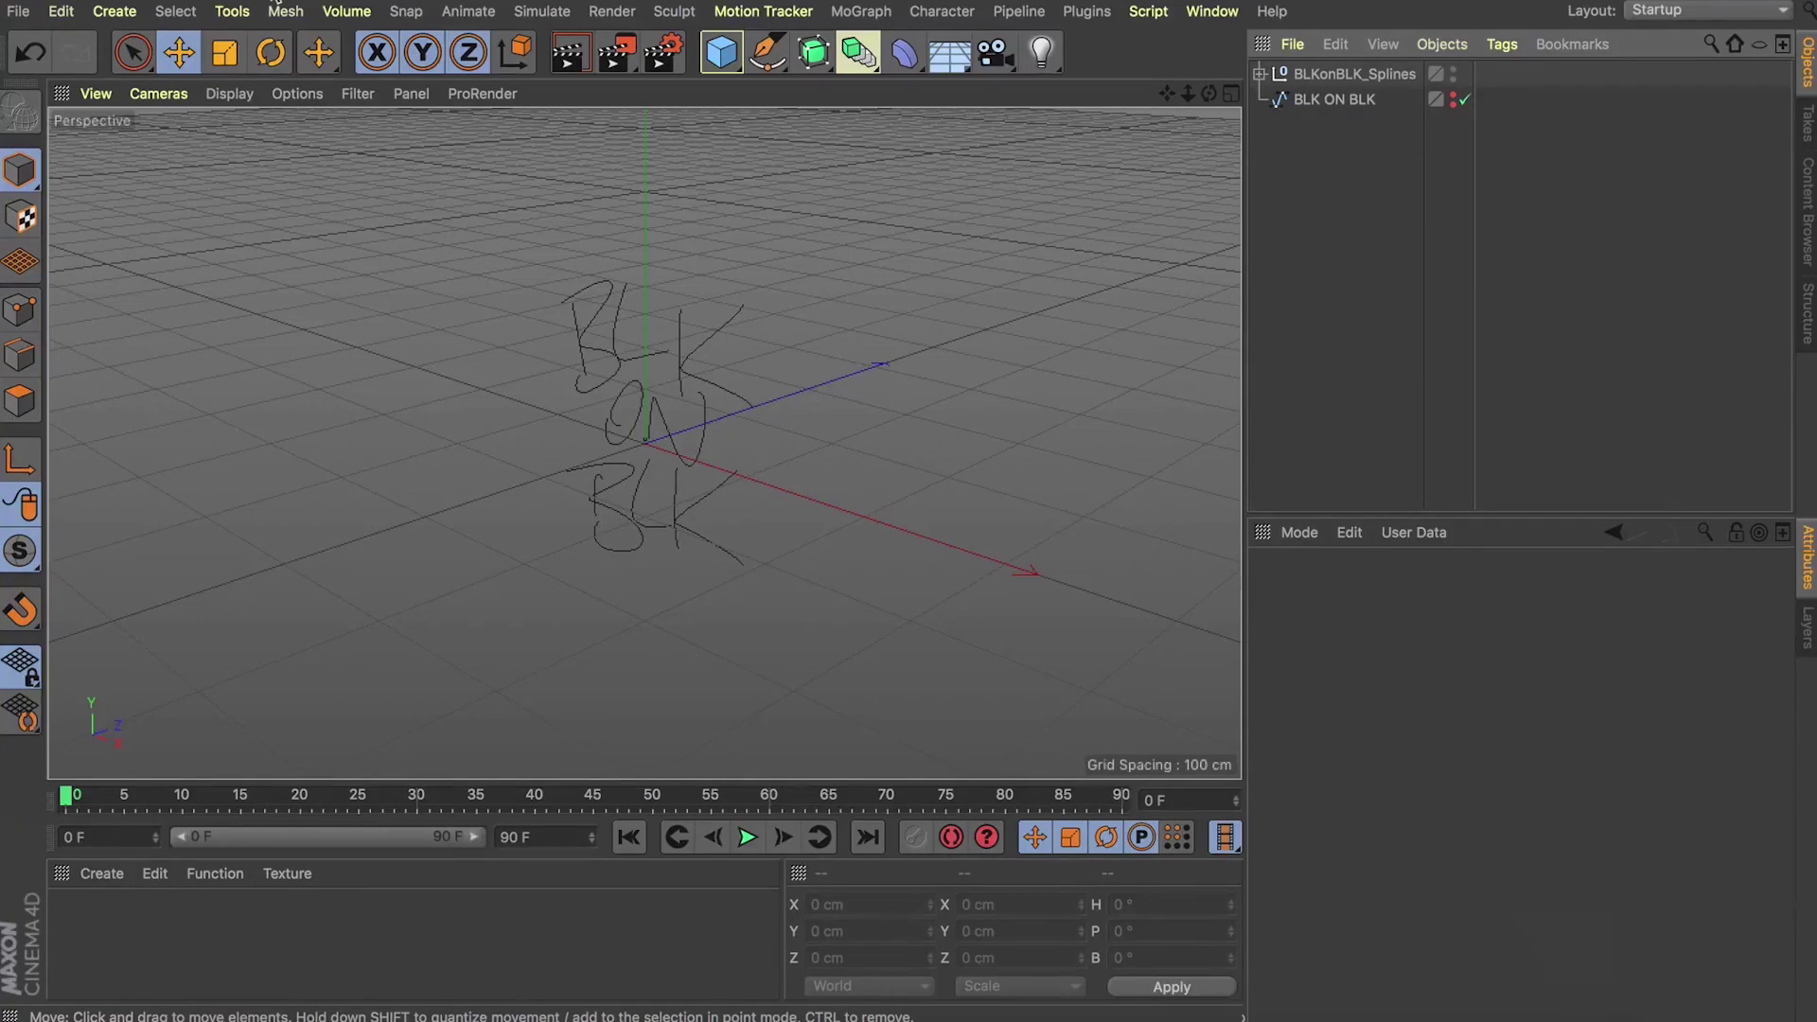
Step: Switch to Photoshop and add a Levels adjustment to the lettering photo, with midtones 0.39 and white input 109
{"action": "left_click", "coordinate": [1354, 72]}
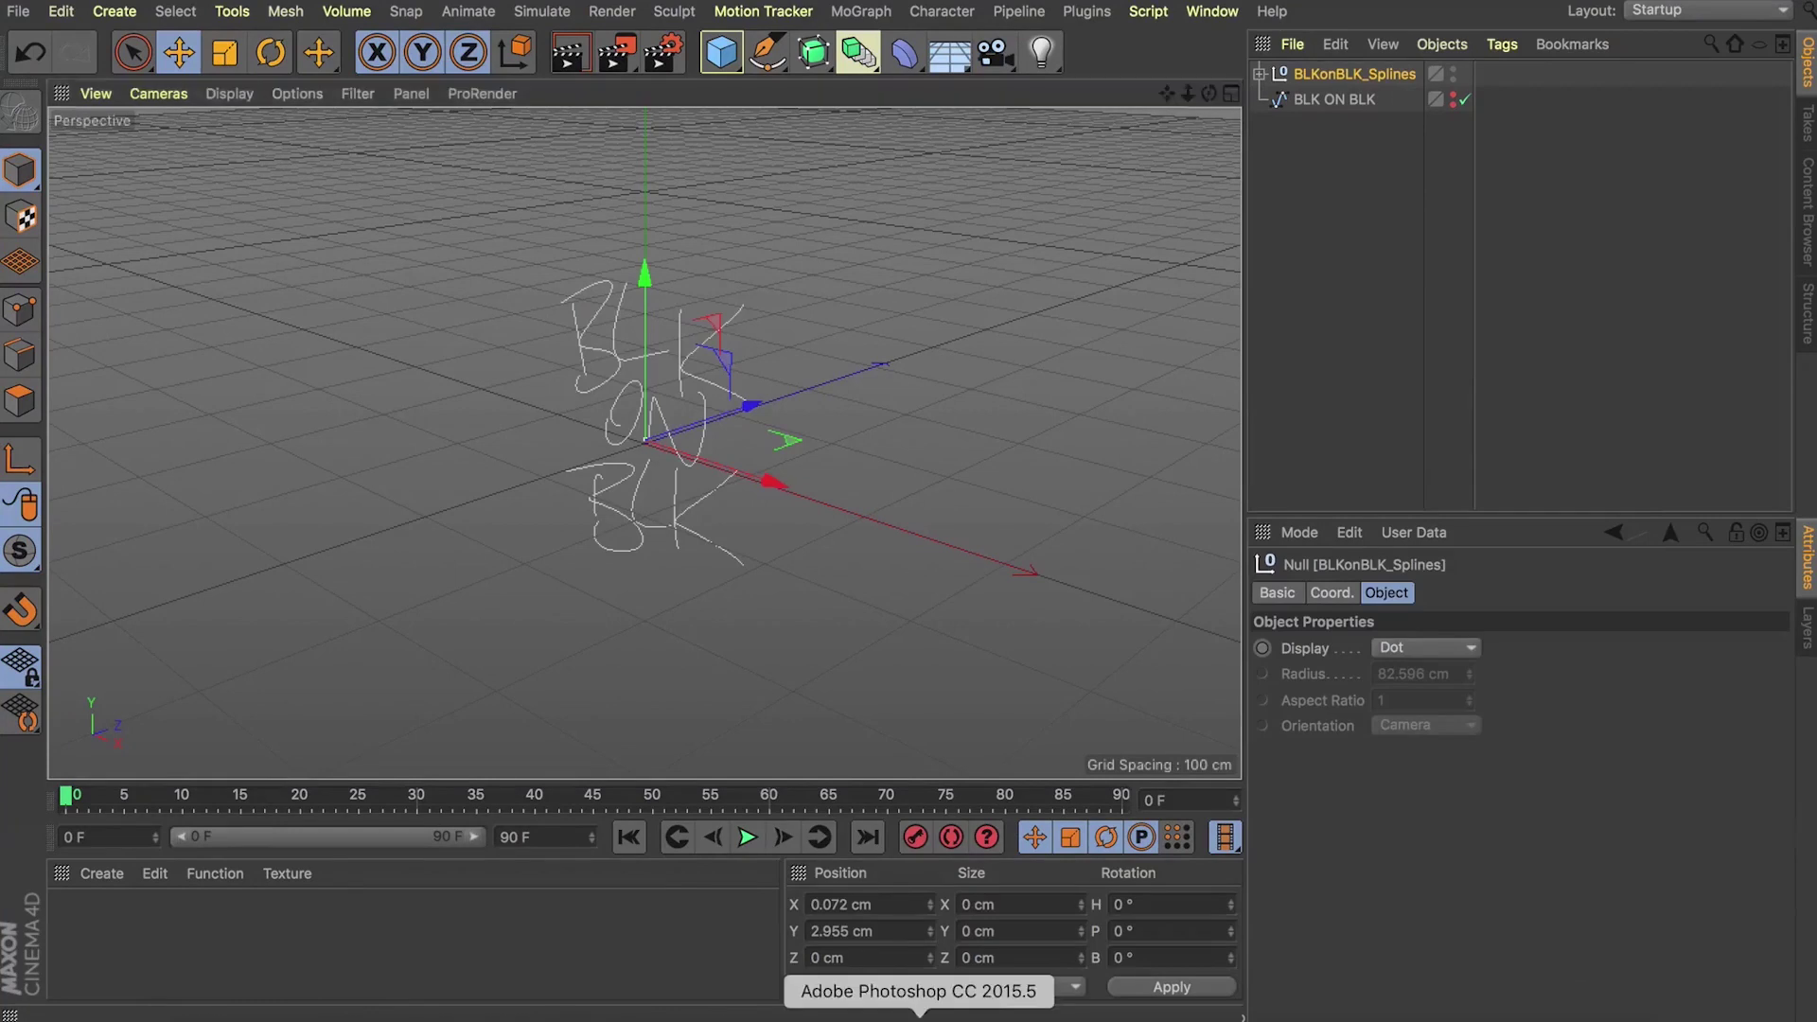
{"action": "left_click", "coordinate": [939, 1020]}
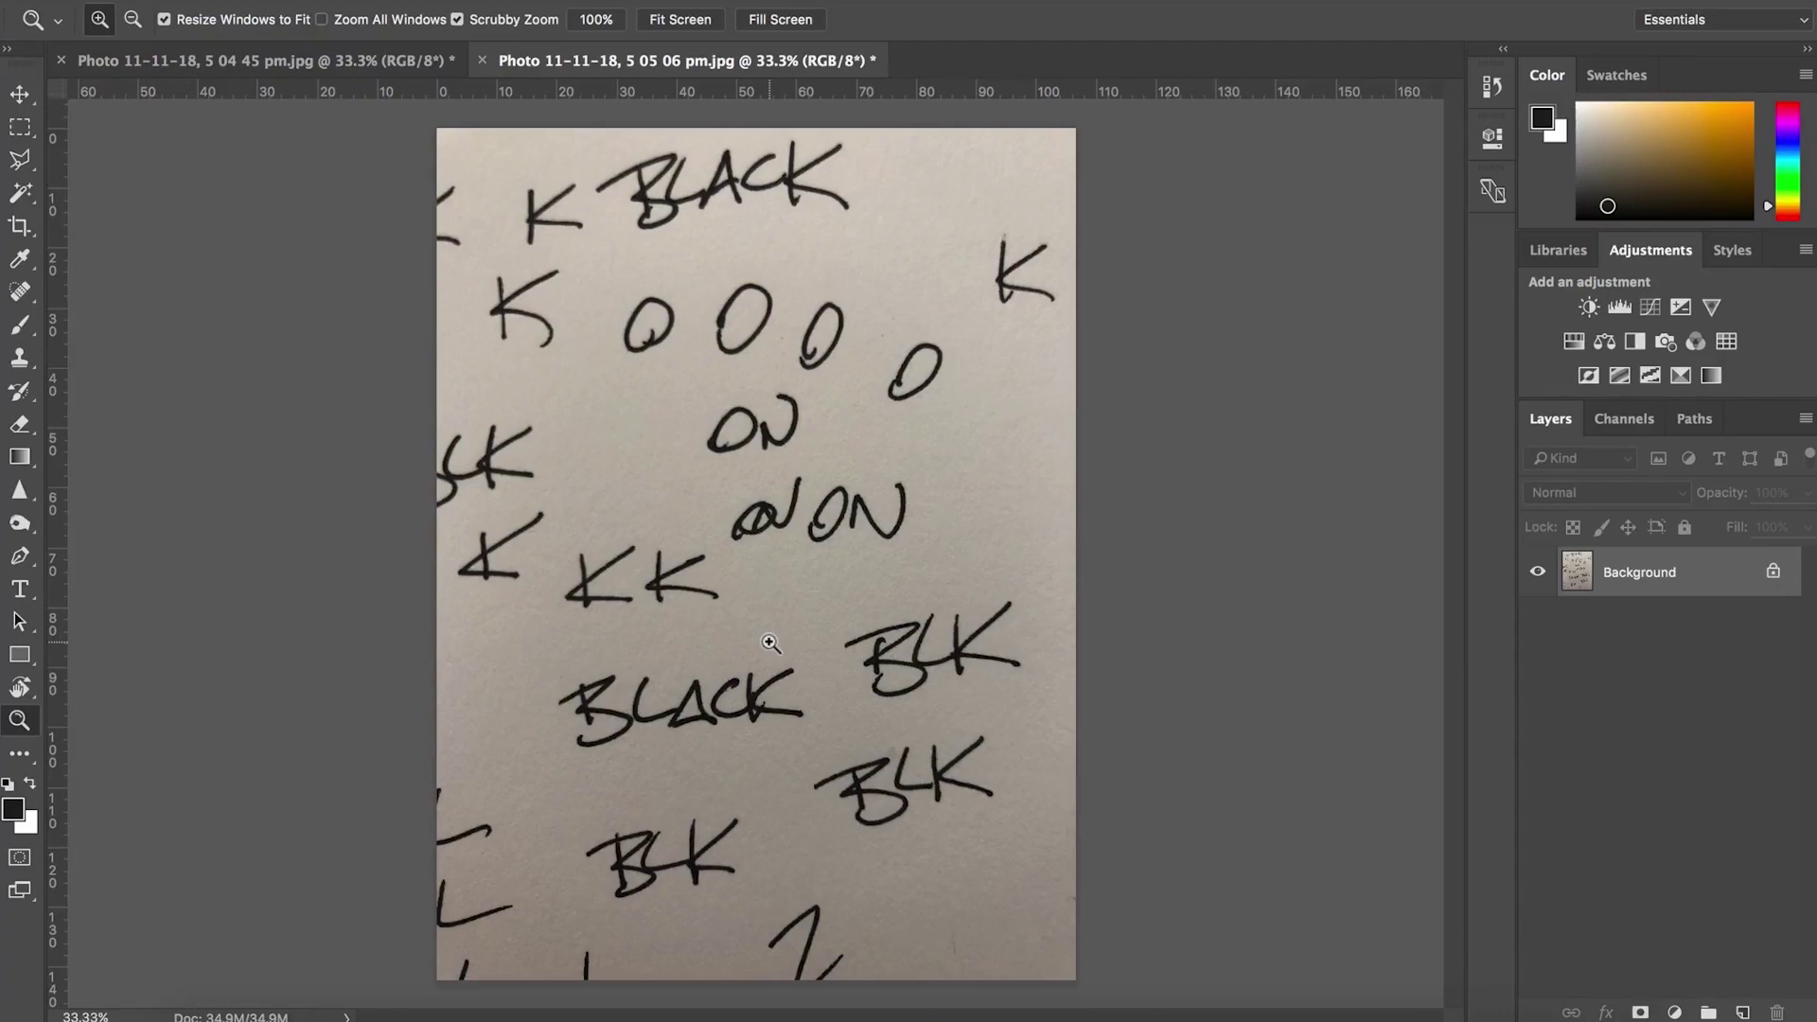
{"action": "left_click", "coordinate": [1616, 310]}
{"action": "left_click", "coordinate": [1621, 309]}
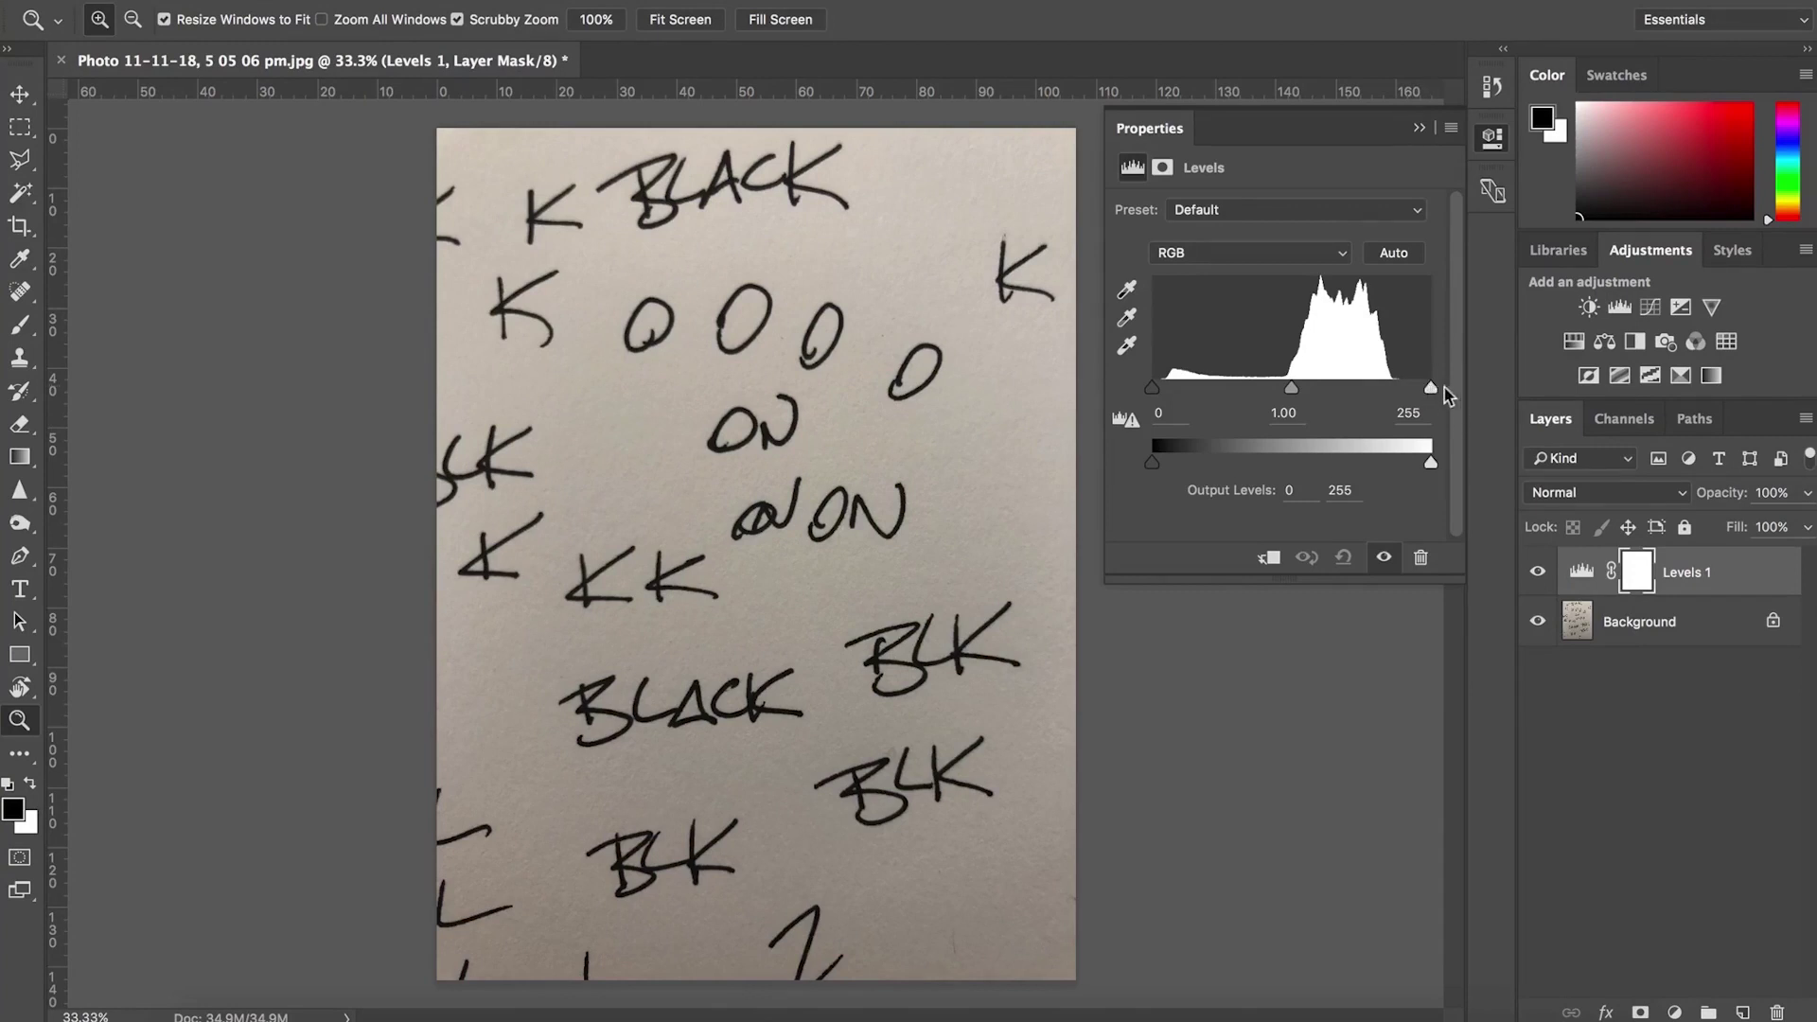
{"action": "left_click_drag", "start_coordinate": [1432, 390], "coordinate": [1250, 390]}
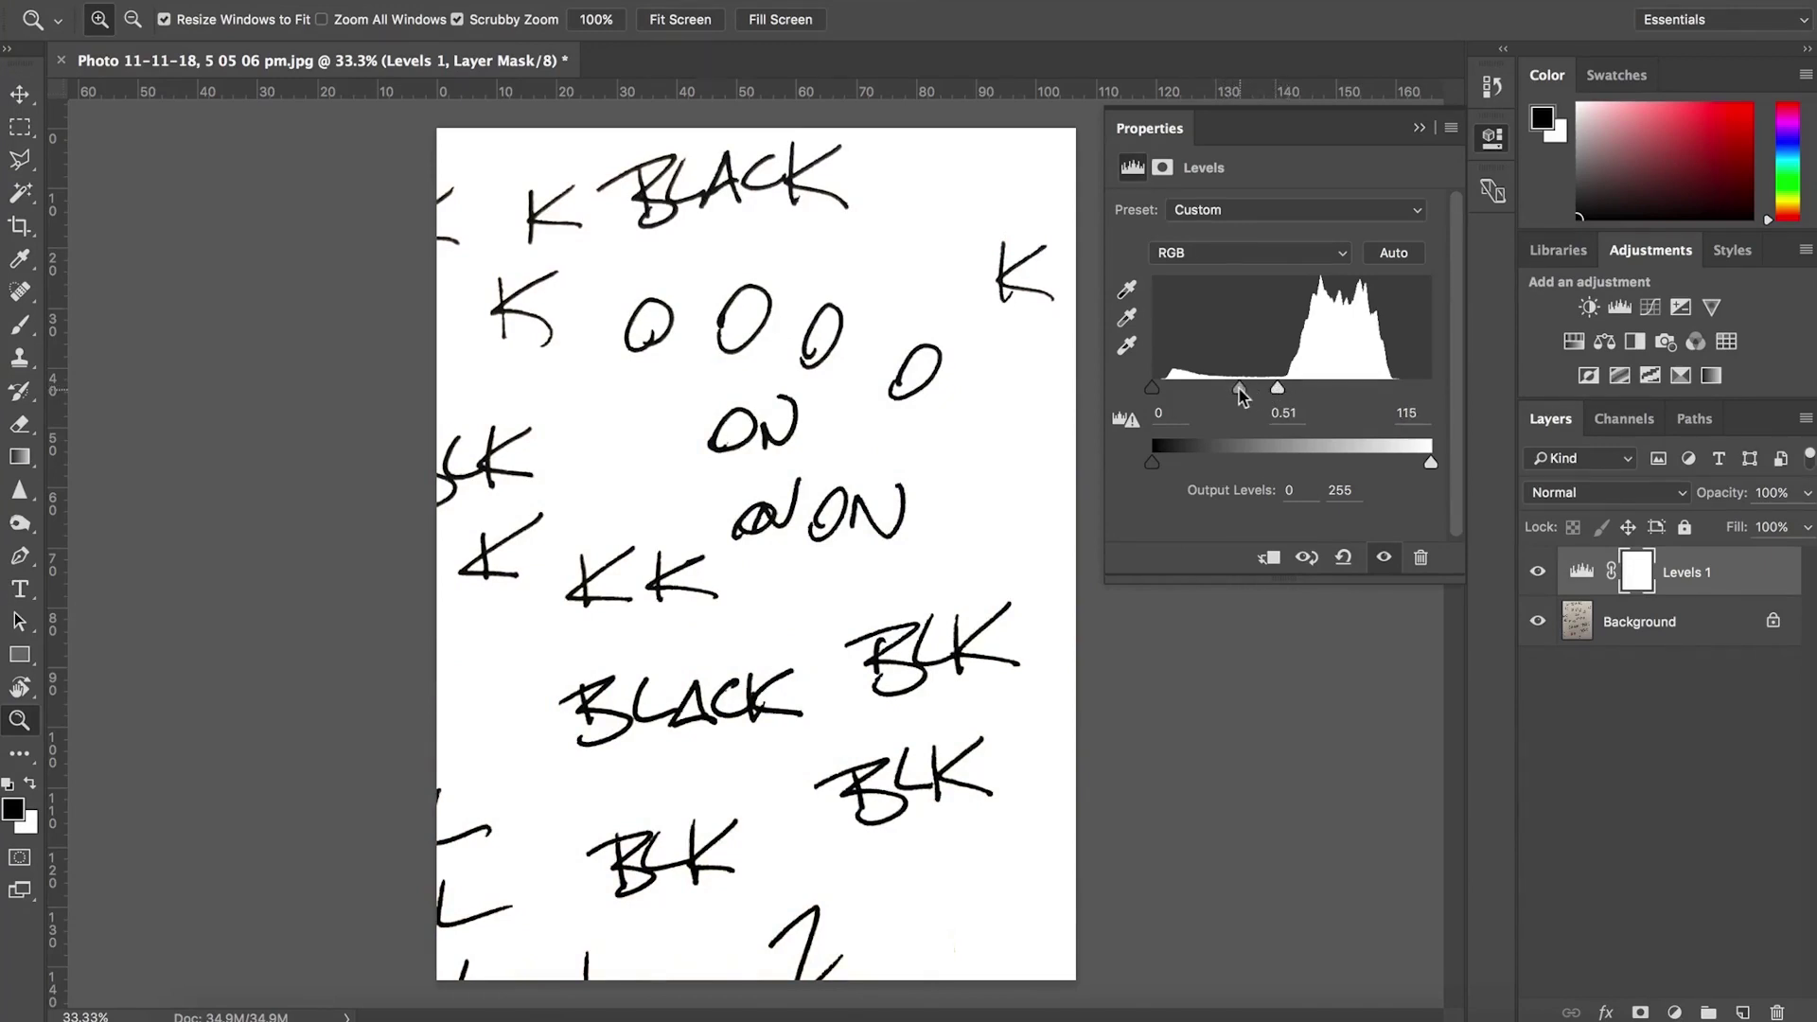
{"action": "left_click_drag", "start_coordinate": [1242, 395], "coordinate": [1272, 390]}
Step: Trace a closed Pen path loosely around the right-hand word ON below the row of O letters, with the Background layer active
{"action": "left_click", "coordinate": [1638, 622]}
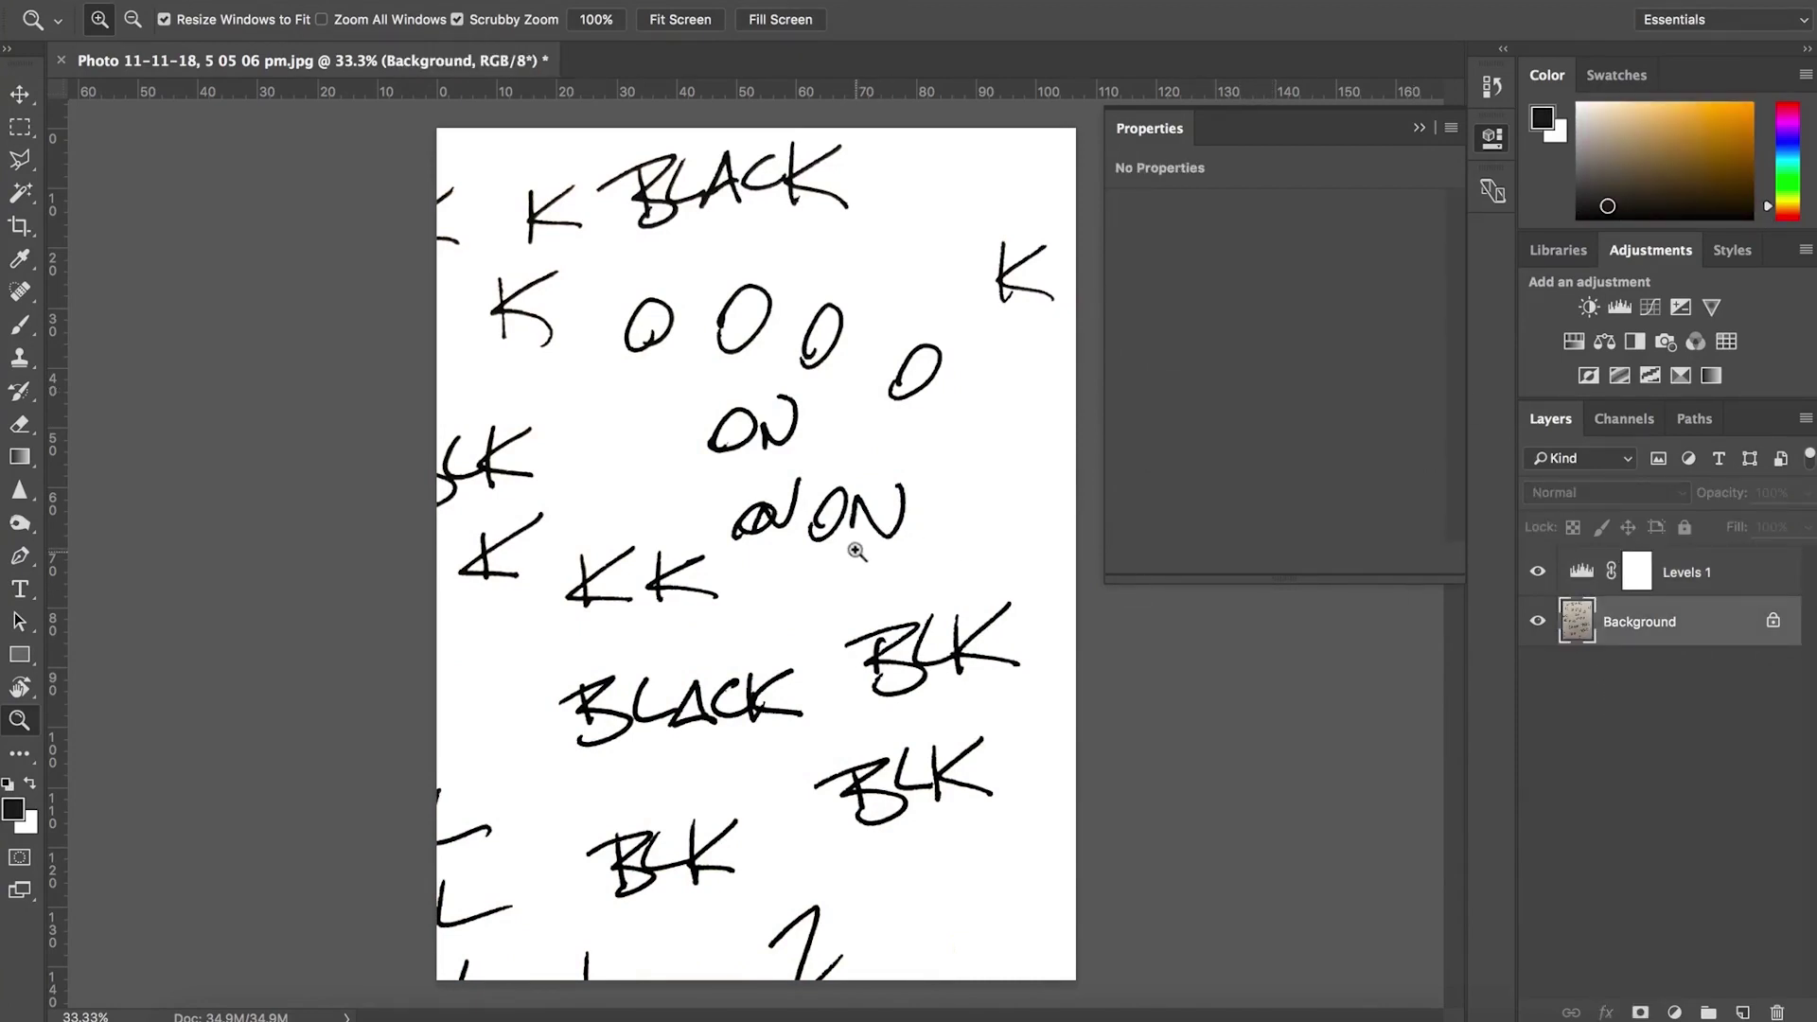
{"action": "key", "text": "z"}
{"action": "left_click", "coordinate": [857, 551]}
{"action": "left_click", "coordinate": [885, 507]}
{"action": "mouse_move", "coordinate": [885, 507]}
{"action": "left_mouse_down"}
{"action": "mouse_move", "coordinate": [649, 516]}
{"action": "mouse_move", "coordinate": [587, 495]}
{"action": "mouse_move", "coordinate": [876, 511]}
{"action": "left_mouse_up"}
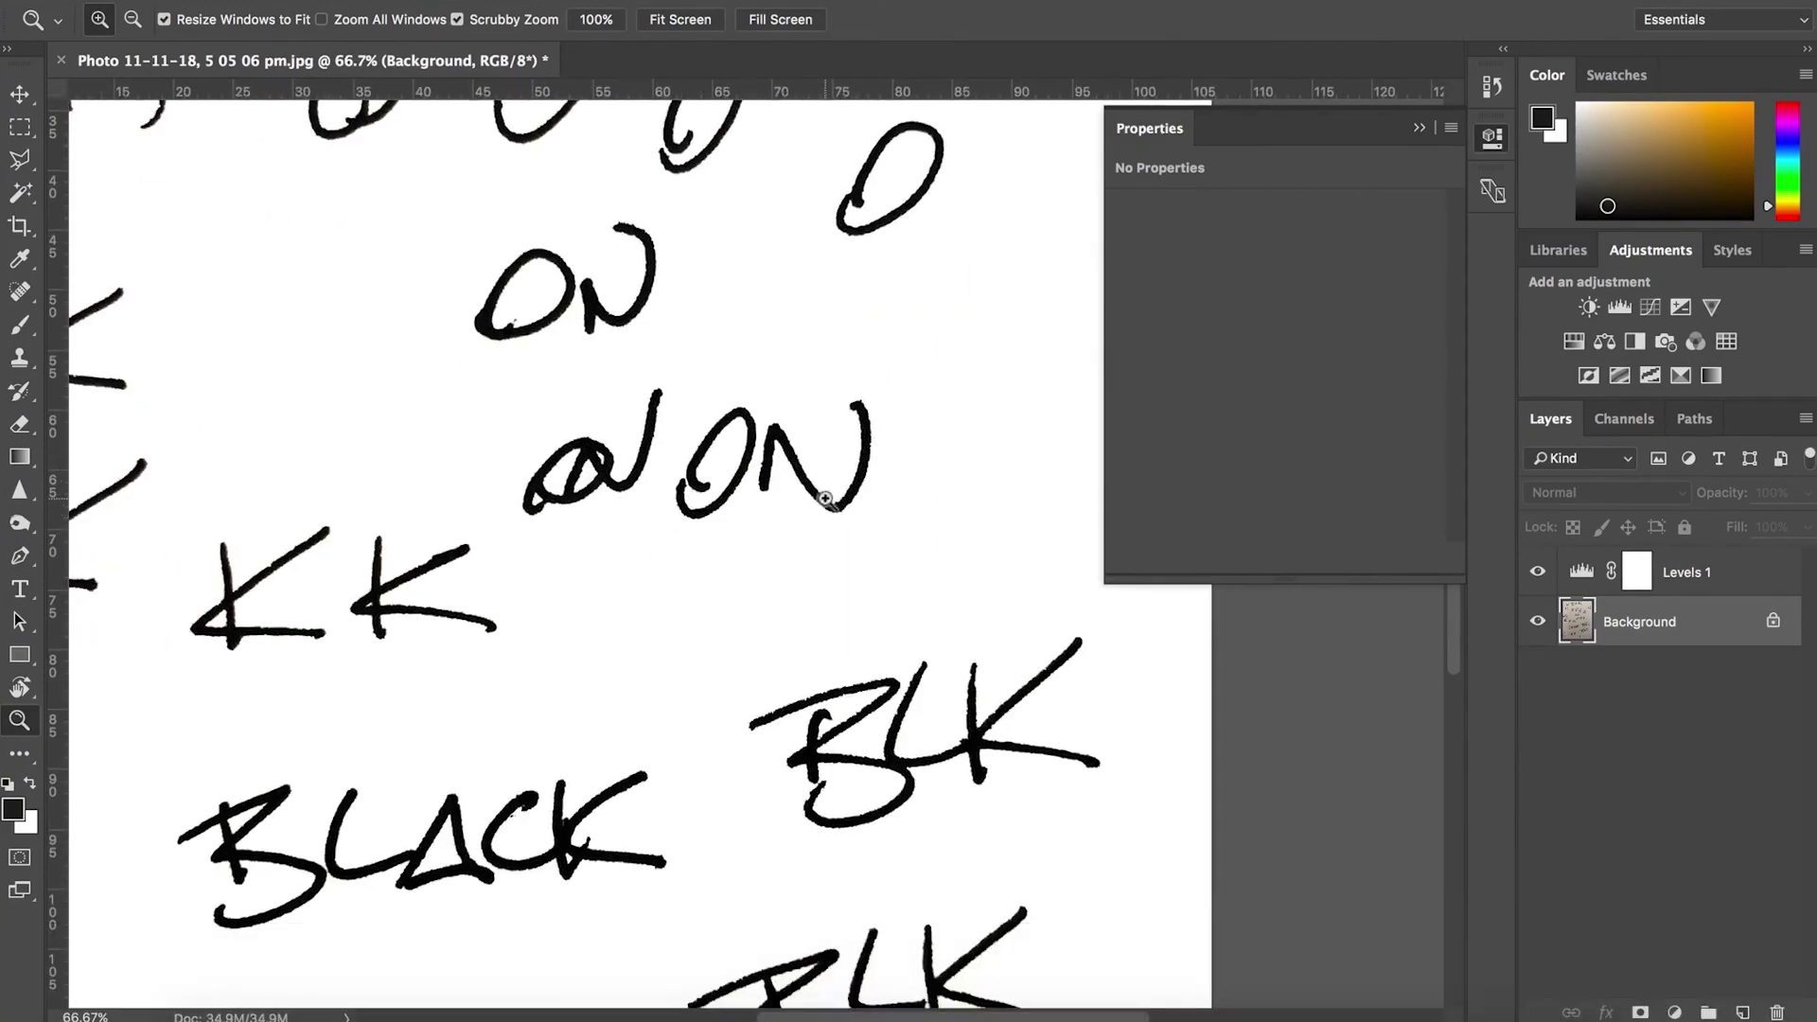
{"action": "key", "text": "p"}
{"action": "left_click", "coordinate": [820, 525]}
{"action": "left_click", "coordinate": [892, 491]}
{"action": "key", "text": "super+z"}
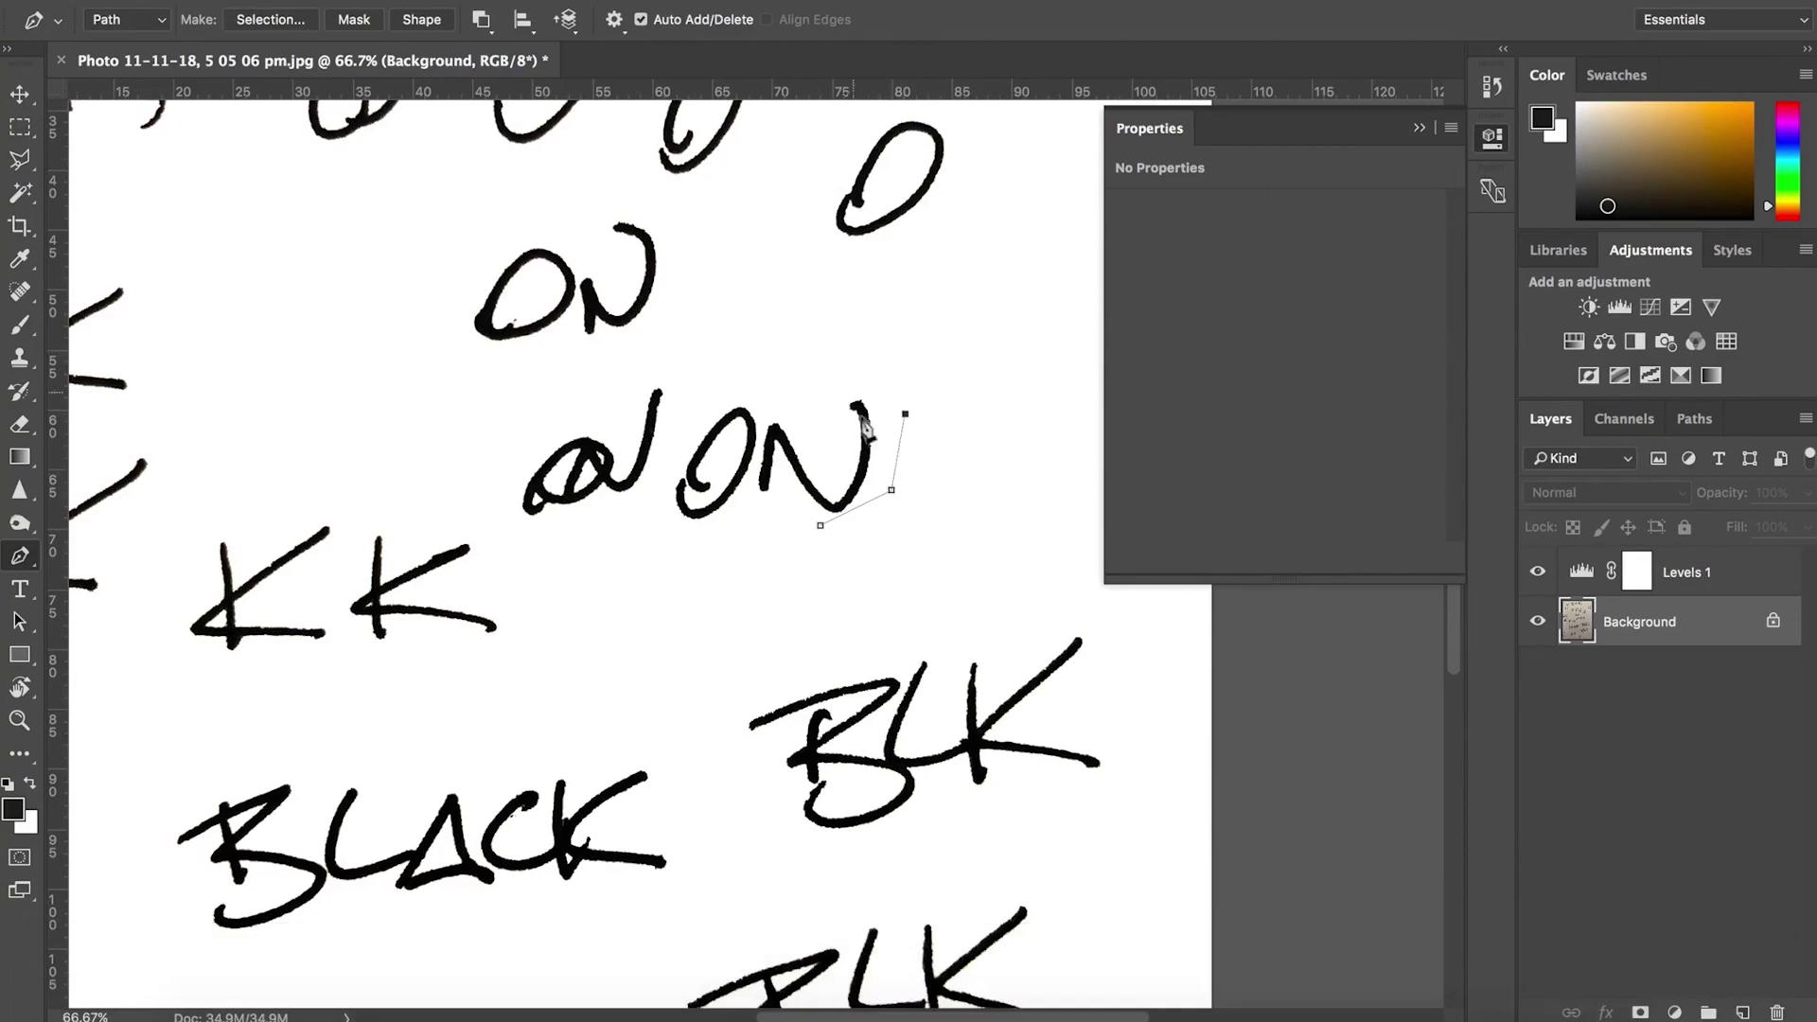
{"action": "left_click", "coordinate": [868, 517]}
{"action": "key", "text": "alt+super+z"}
{"action": "left_click", "coordinate": [908, 427]}
{"action": "left_click", "coordinate": [882, 366]}
{"action": "left_click", "coordinate": [816, 358]}
{"action": "left_click", "coordinate": [743, 363]}
{"action": "left_click", "coordinate": [708, 378]}
{"action": "left_click", "coordinate": [685, 435]}
{"action": "left_click", "coordinate": [662, 476]}
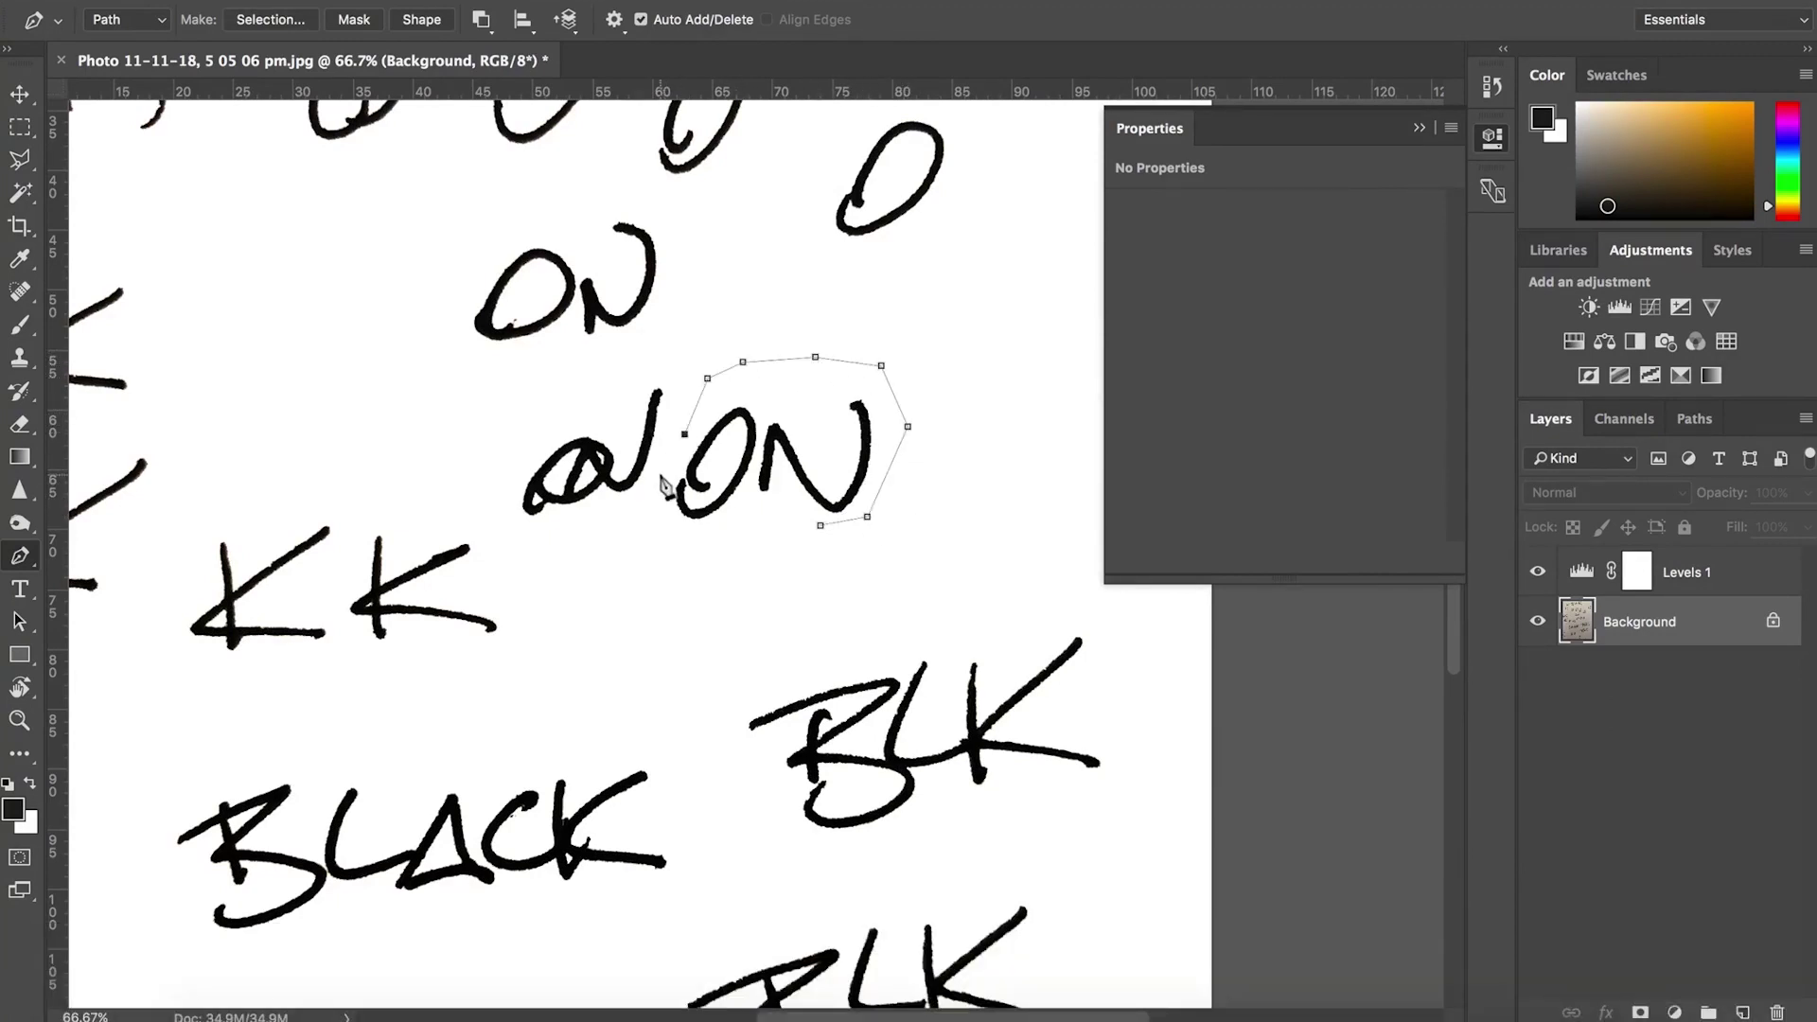
{"action": "left_click", "coordinate": [645, 519]}
{"action": "left_click", "coordinate": [675, 551]}
{"action": "left_click", "coordinate": [711, 546]}
{"action": "left_click", "coordinate": [740, 521]}
{"action": "left_click", "coordinate": [820, 526]}
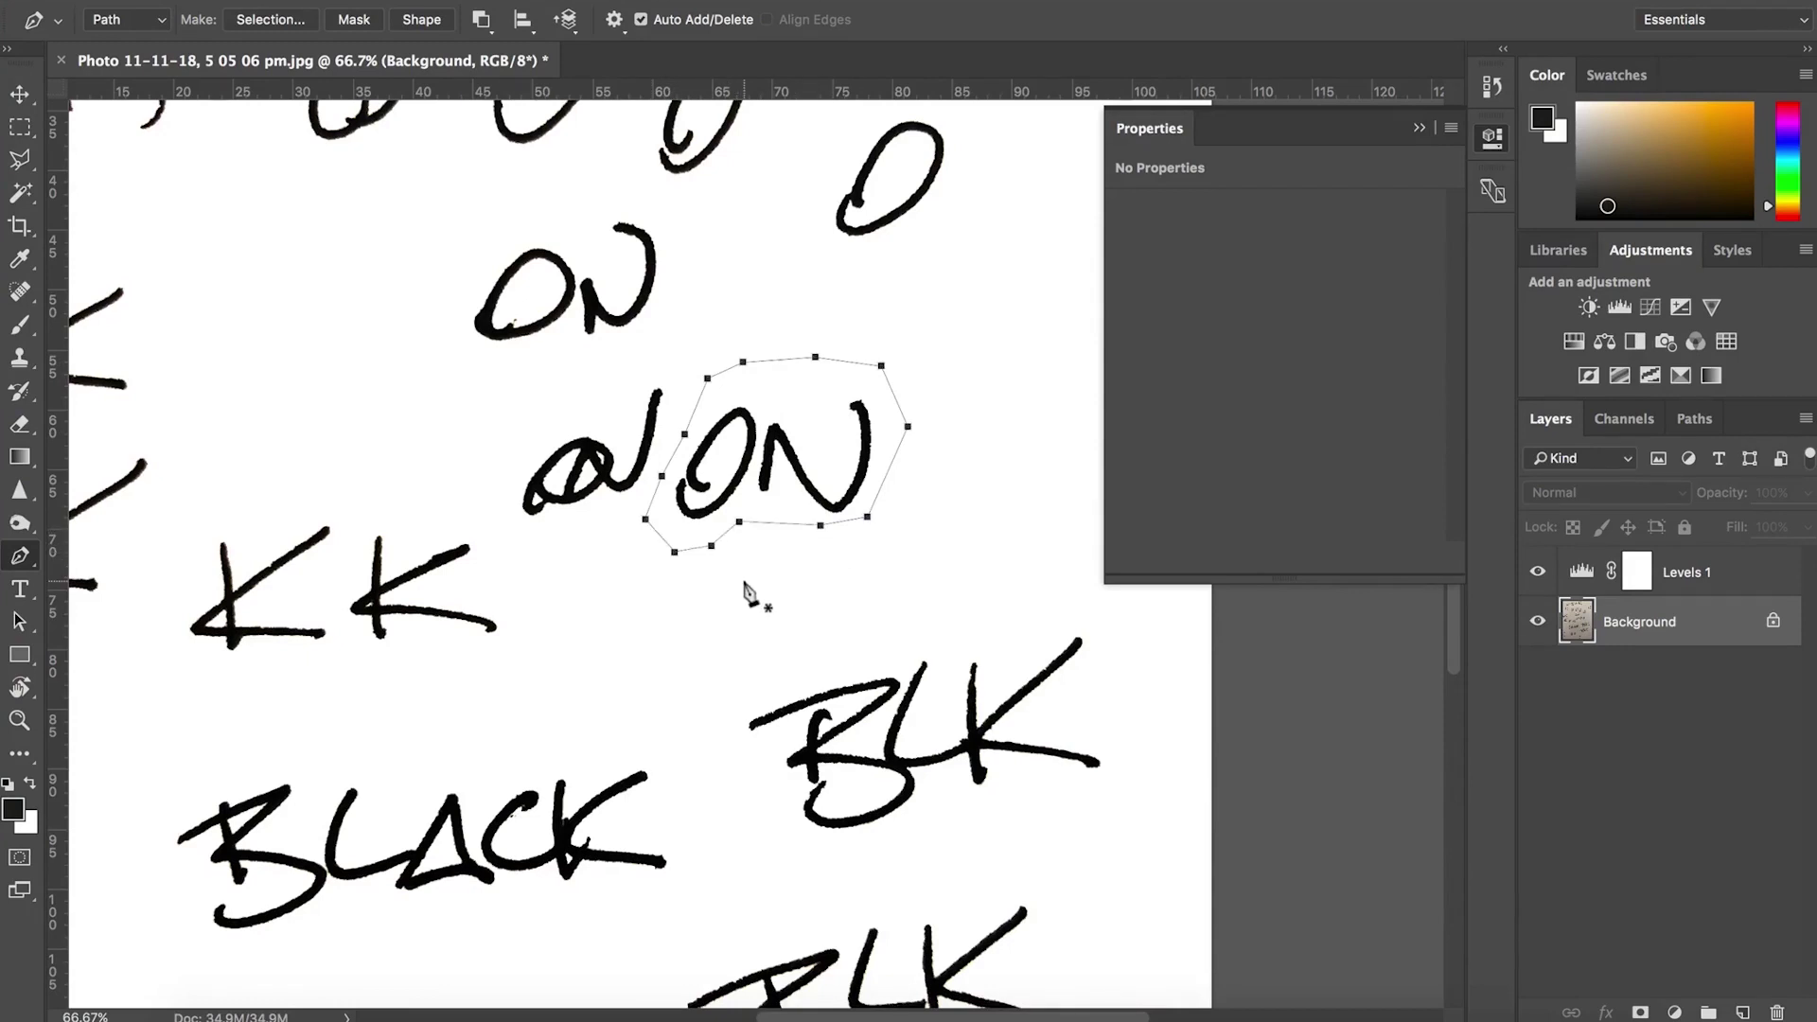
Step: Convert the path around ON to an inverted selection with 0-pixel feather and cut the word onto a new layer
{"action": "scroll", "coordinate": [758, 582], "scroll_direction": "right", "scroll_amount": 3}
{"action": "scroll", "coordinate": [757, 582], "scroll_direction": "down", "scroll_amount": 1}
{"action": "right_click", "coordinate": [685, 525]}
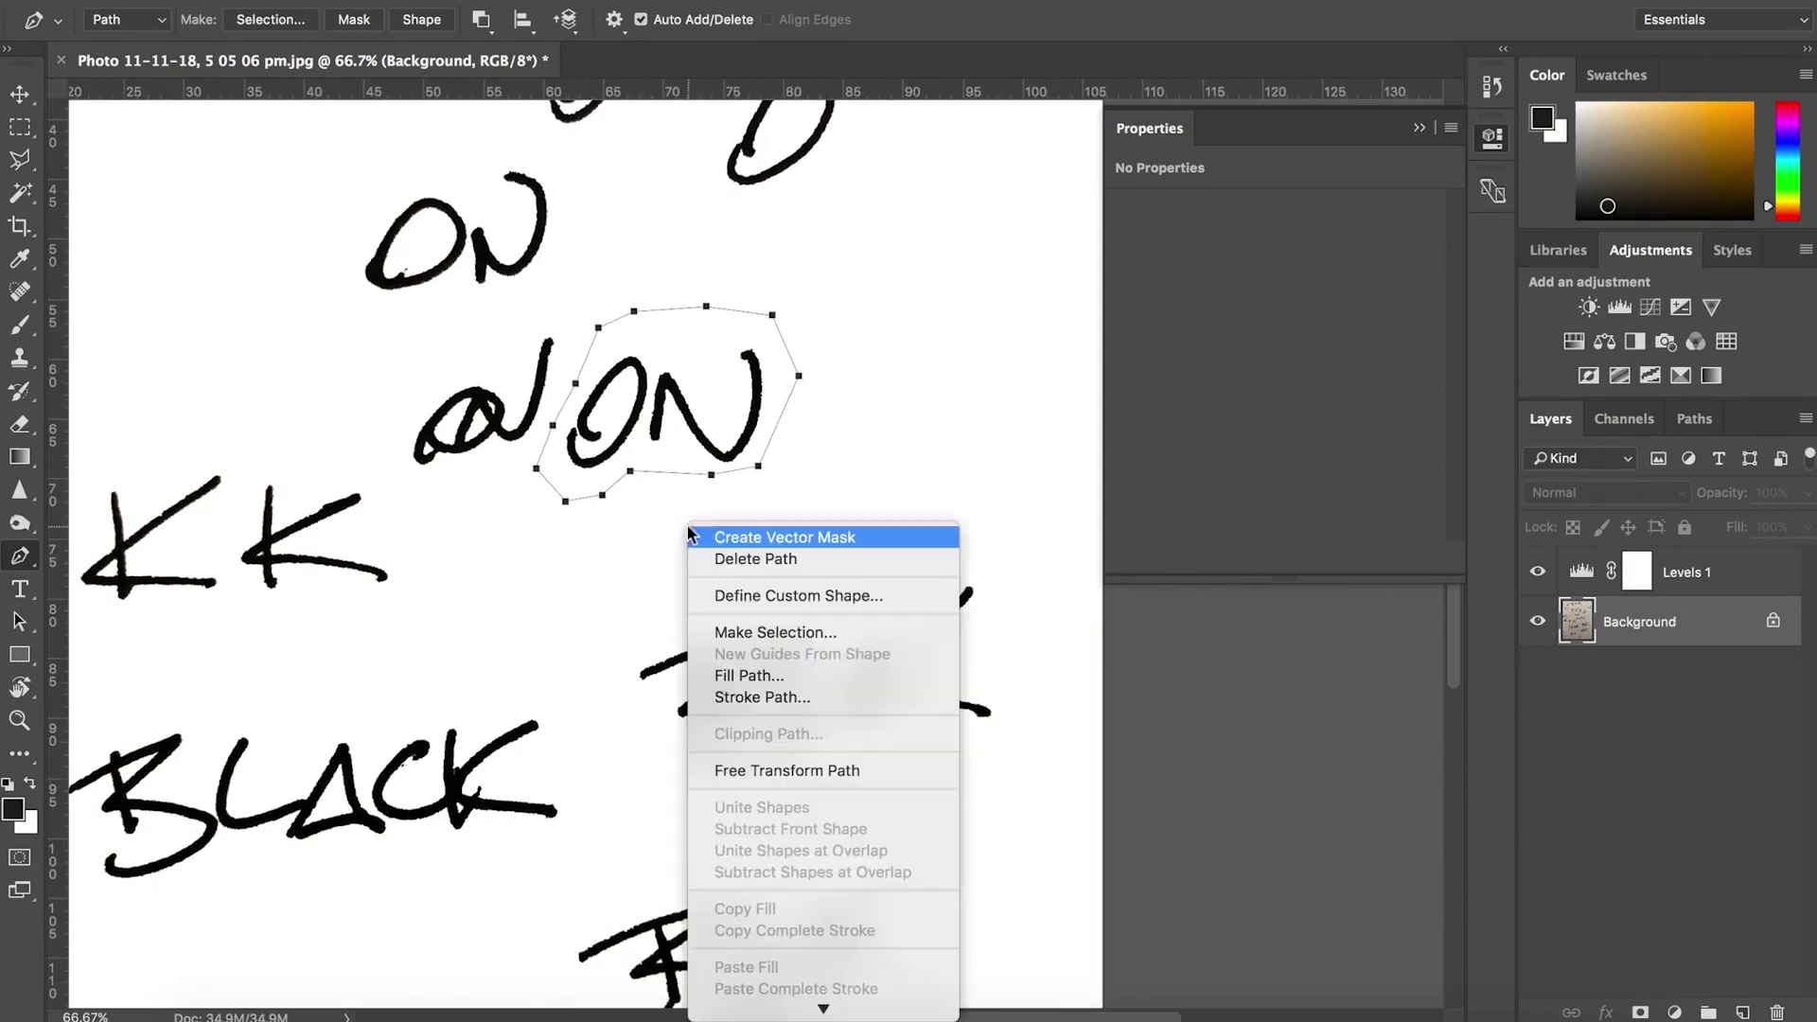
{"action": "left_click", "coordinate": [776, 632]}
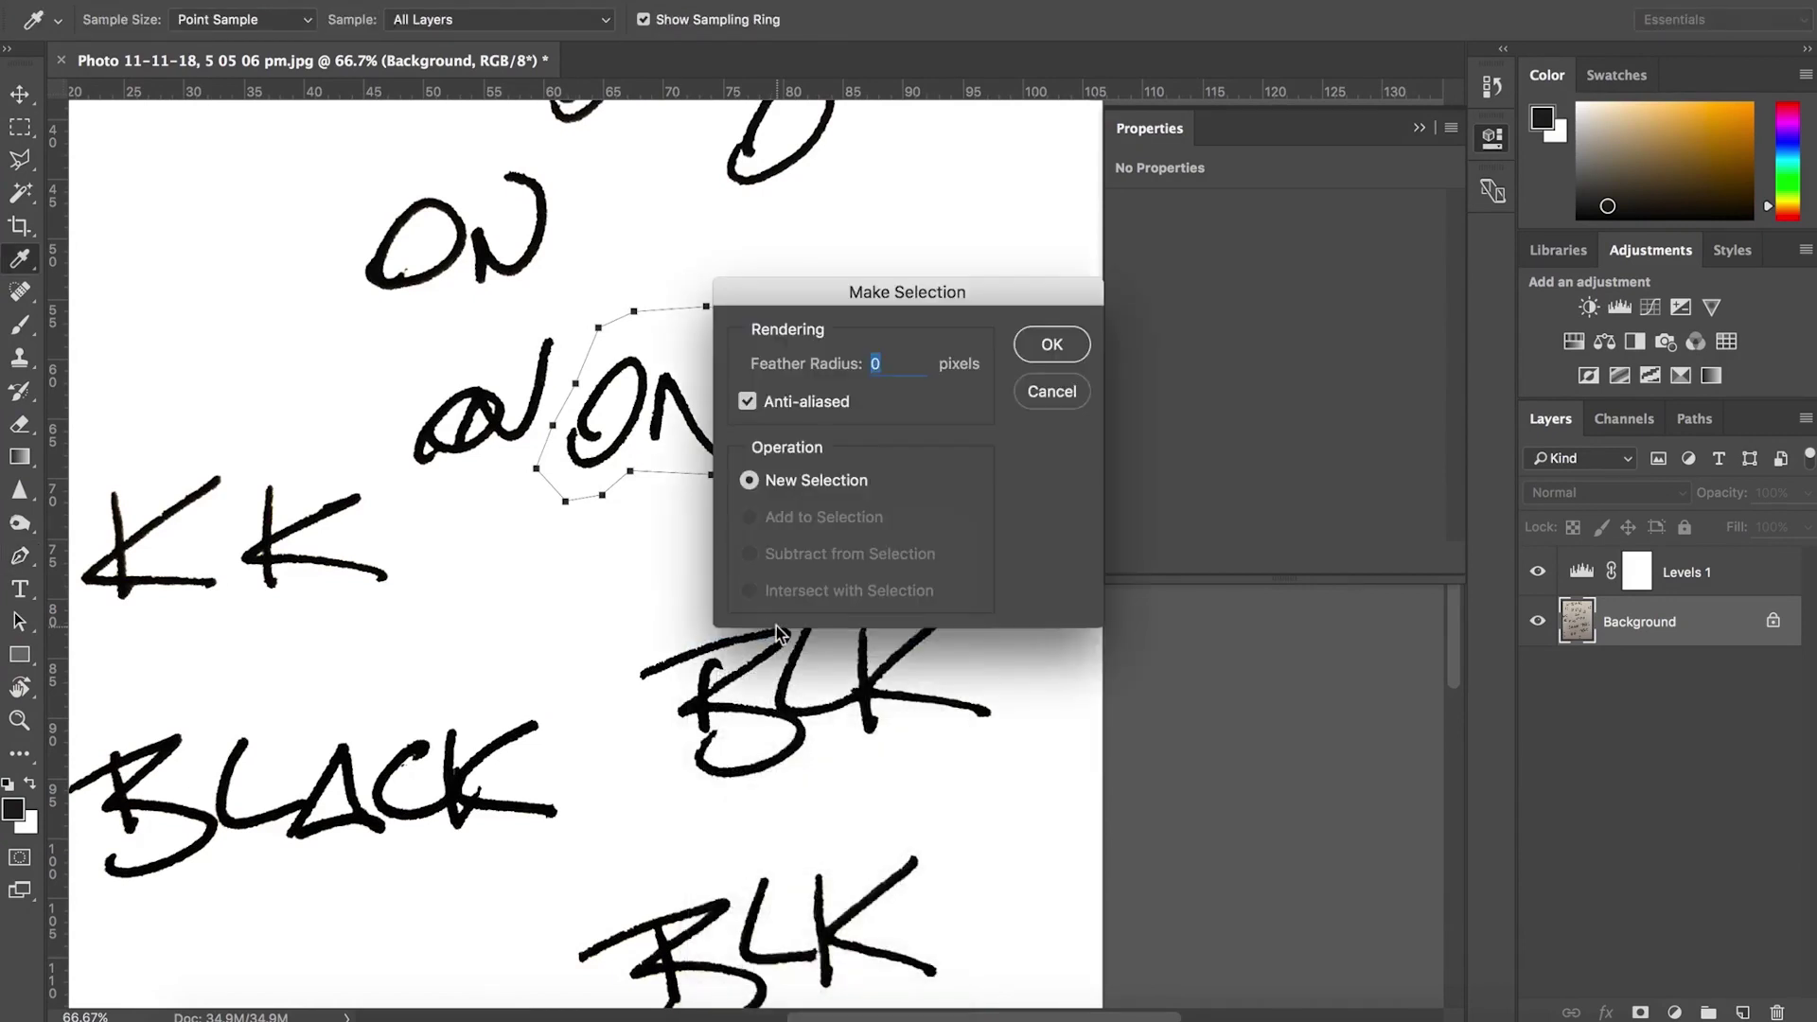
{"action": "key", "text": "Return"}
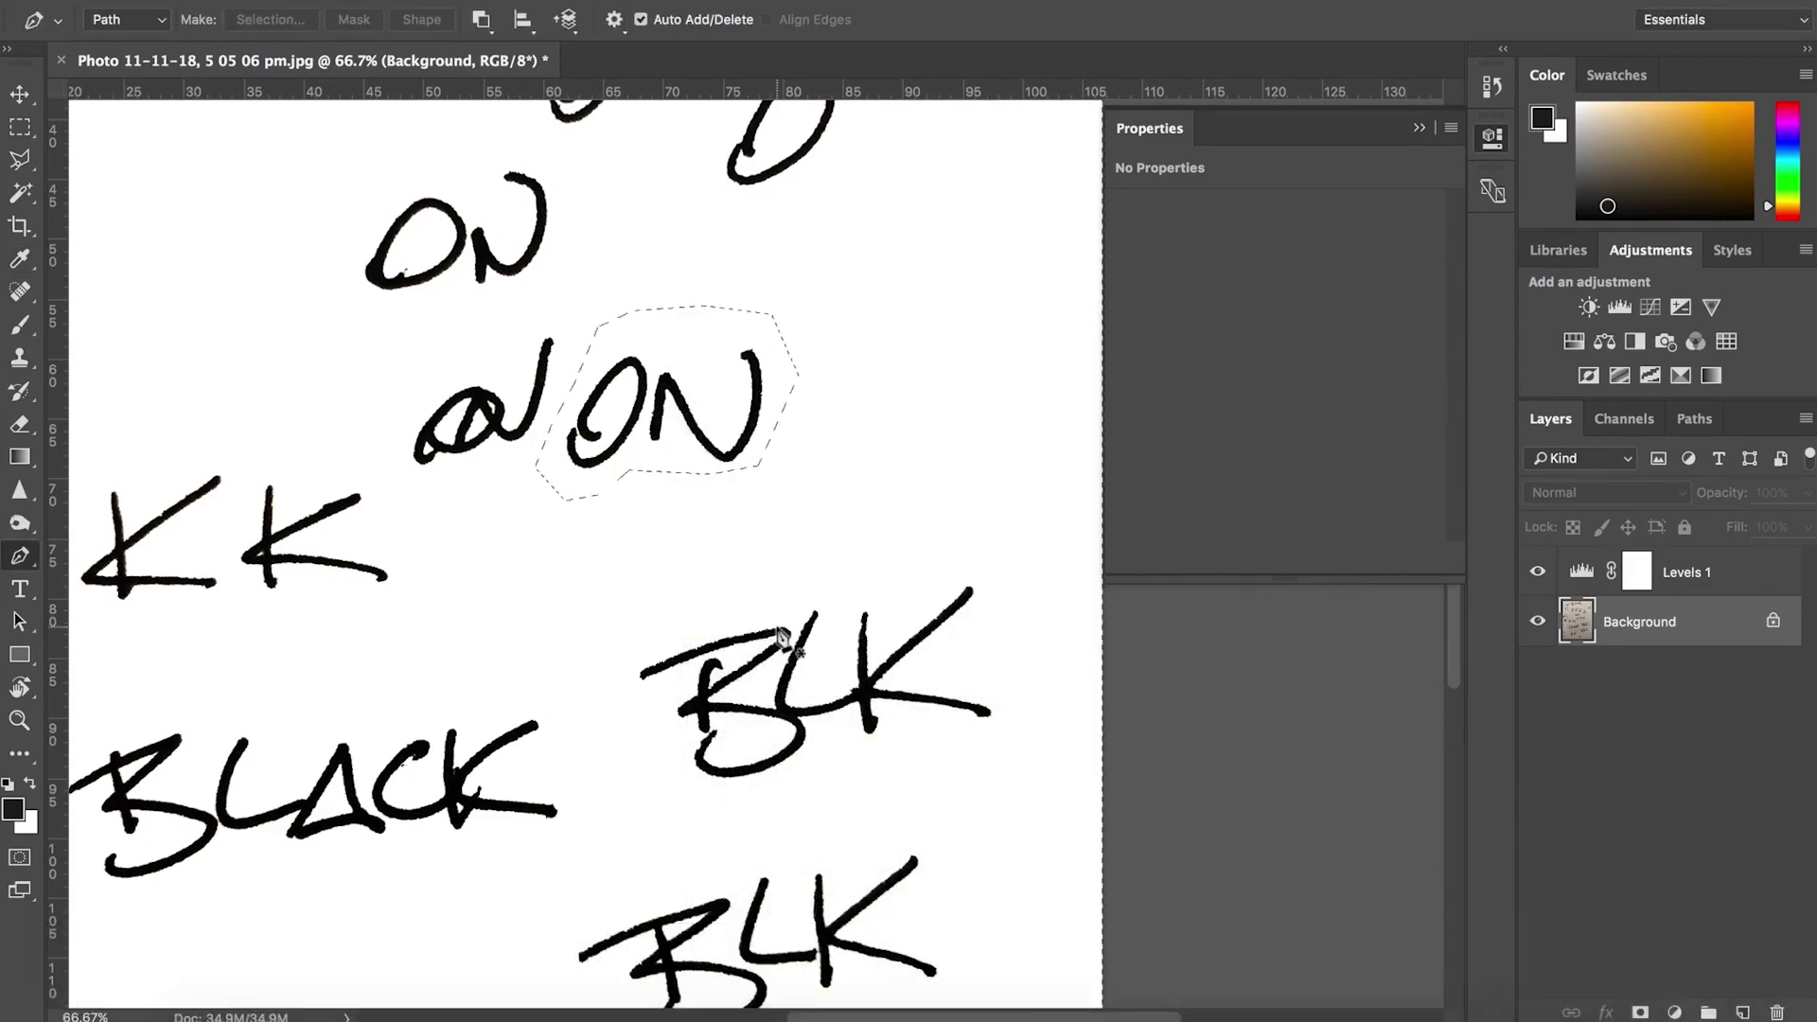
{"action": "key", "text": "shift+super+i"}
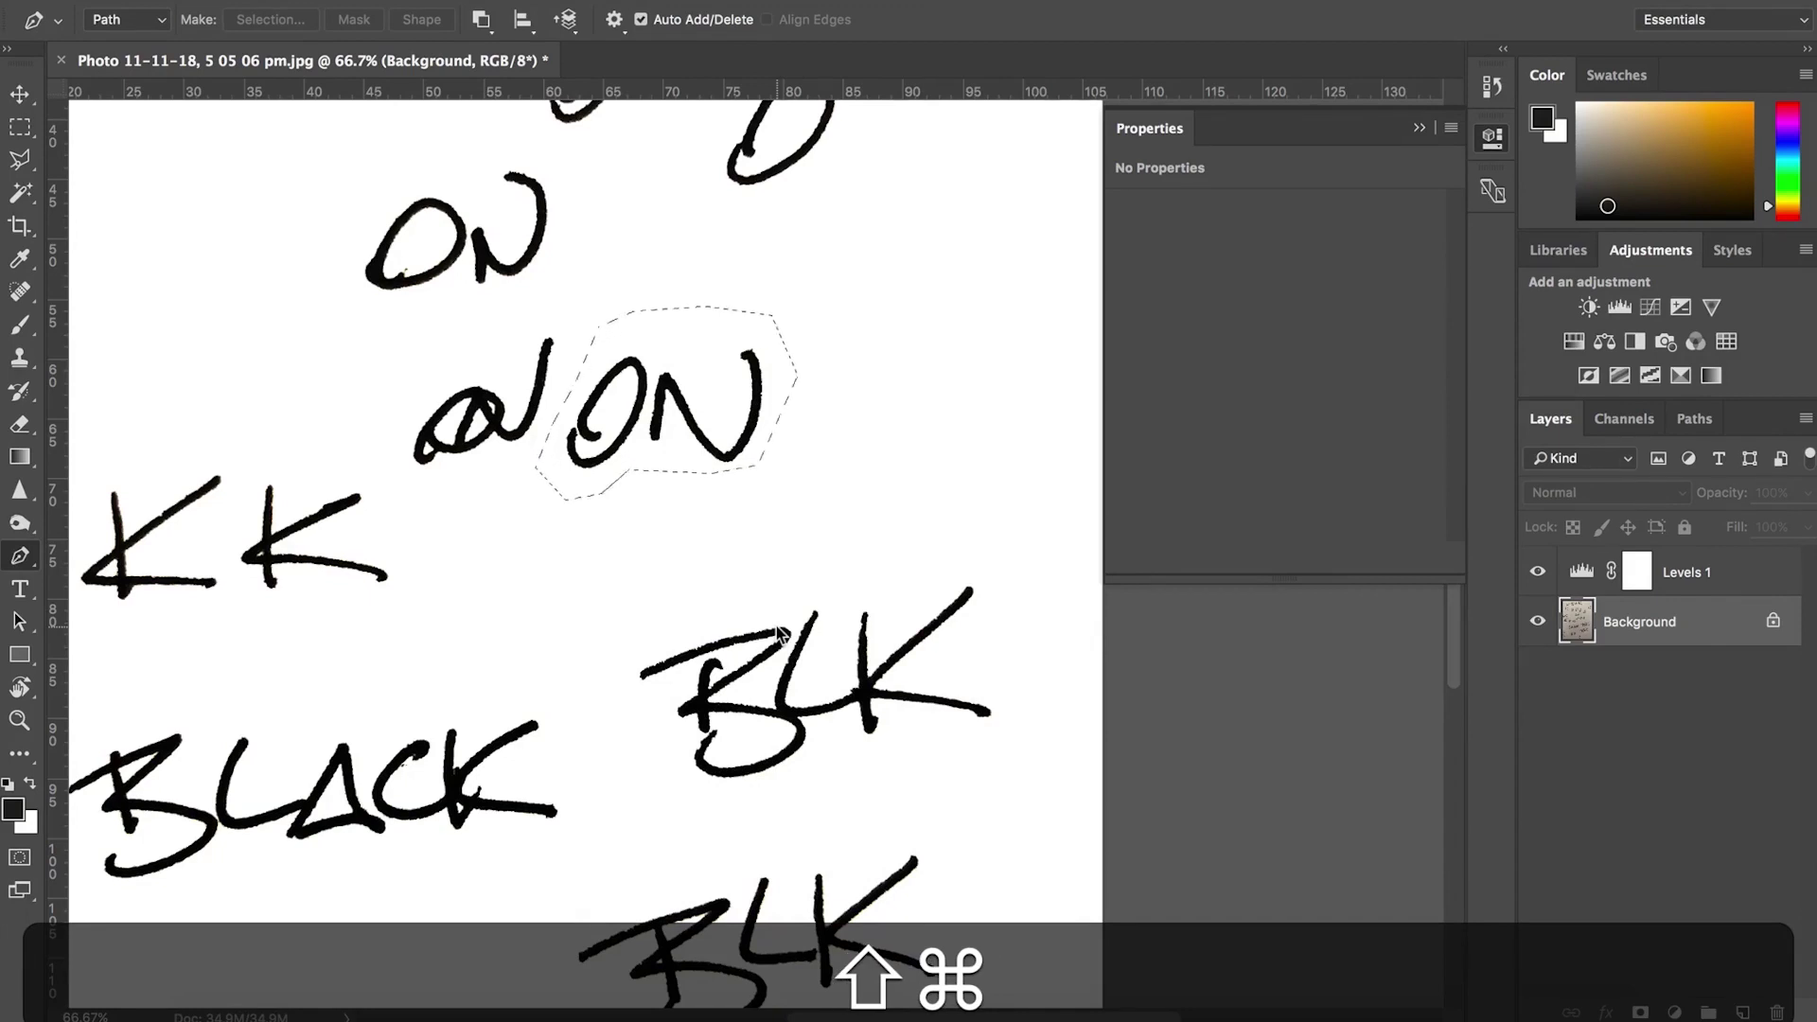
{"action": "key", "text": "shift+super+j"}
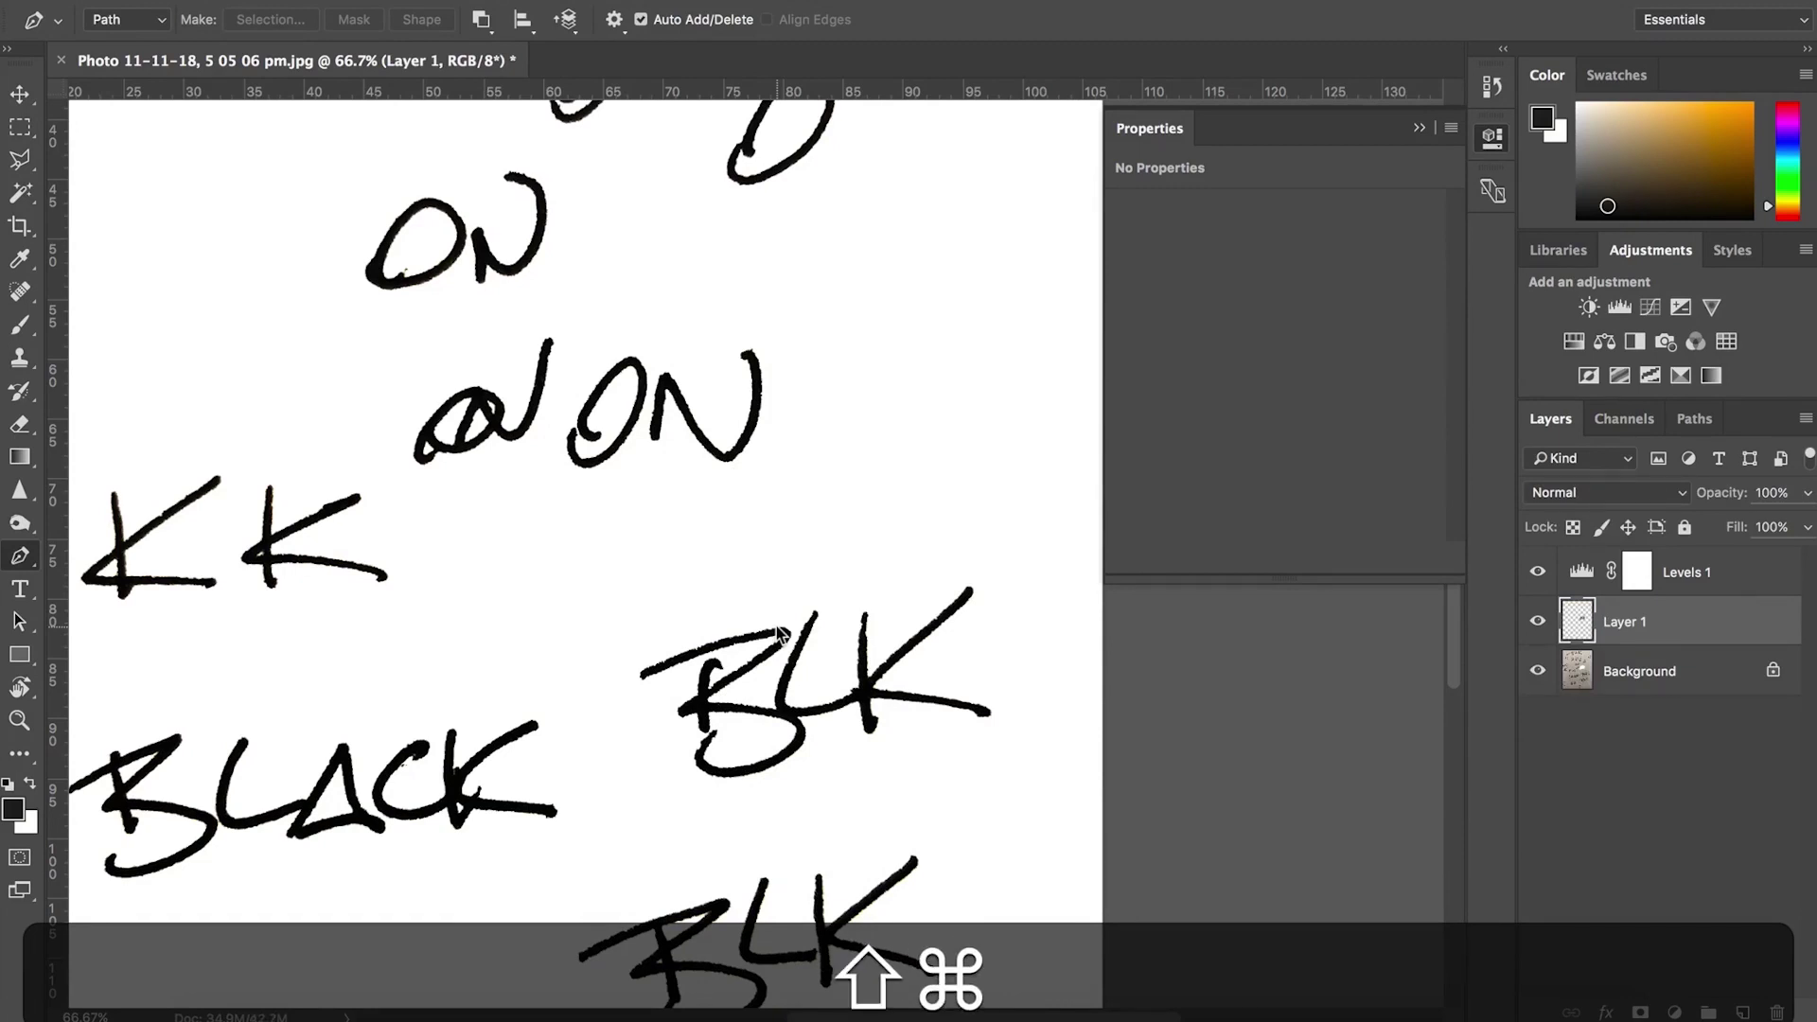
Step: Try moving the cut-out word ON away from the neighbouring lettering and undo the move
{"action": "key", "text": "v"}
{"action": "left_click_drag", "start_coordinate": [764, 458], "coordinate": [973, 454]}
{"action": "key", "text": "super+z"}
{"action": "key", "text": "super+1"}
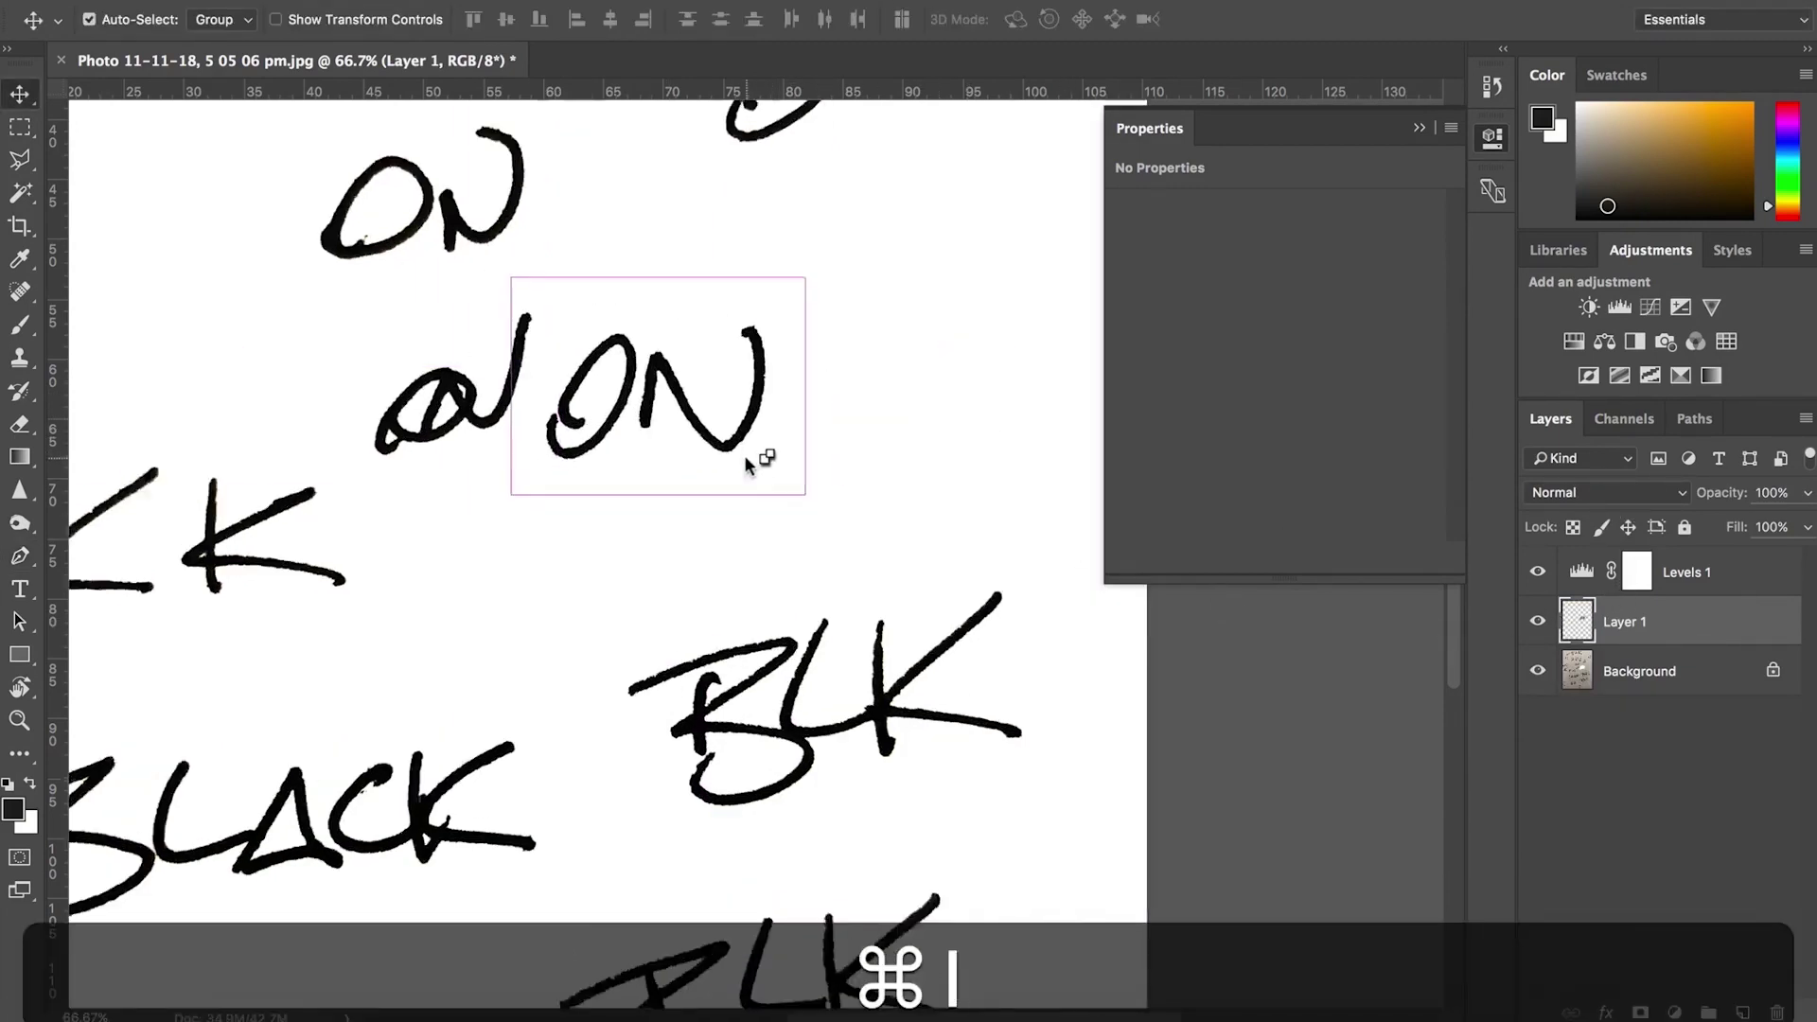
{"action": "key", "text": "z"}
{"action": "left_click", "coordinate": [557, 472], "text": "alt"}
{"action": "left_click", "coordinate": [512, 485], "text": "alt"}
{"action": "left_click", "coordinate": [512, 485], "text": "alt"}
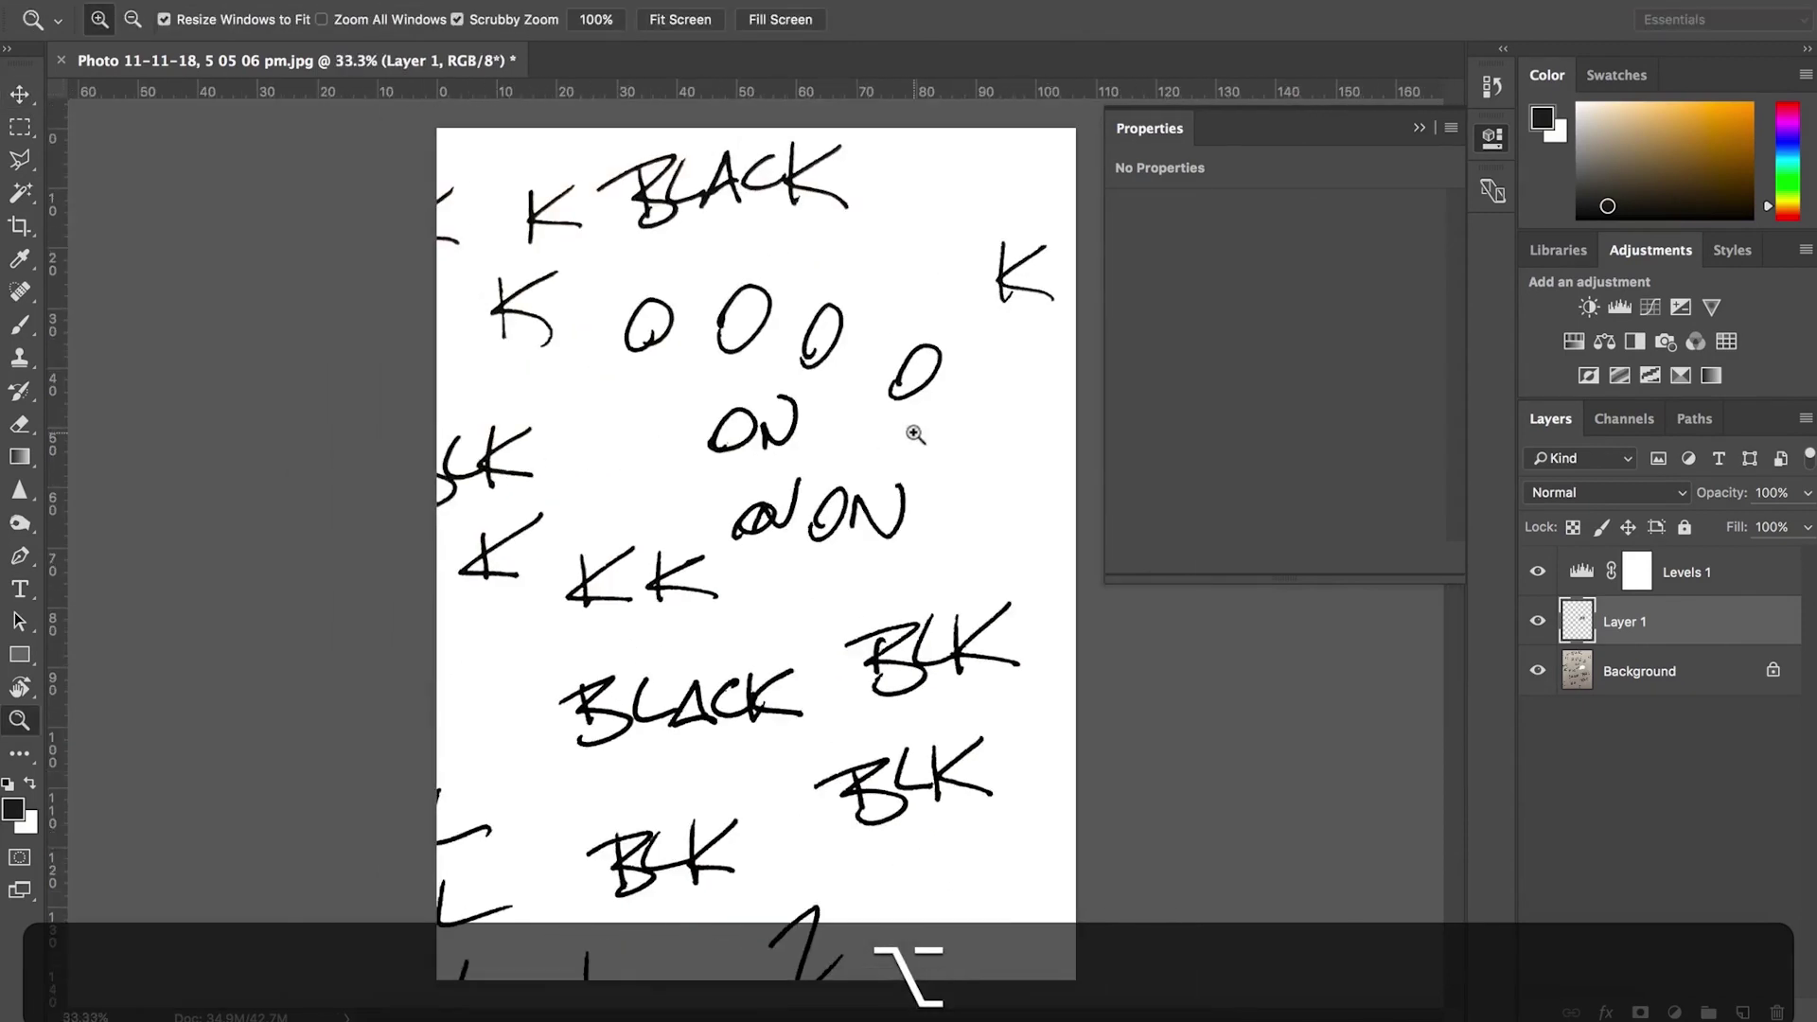
{"action": "key", "text": "v"}
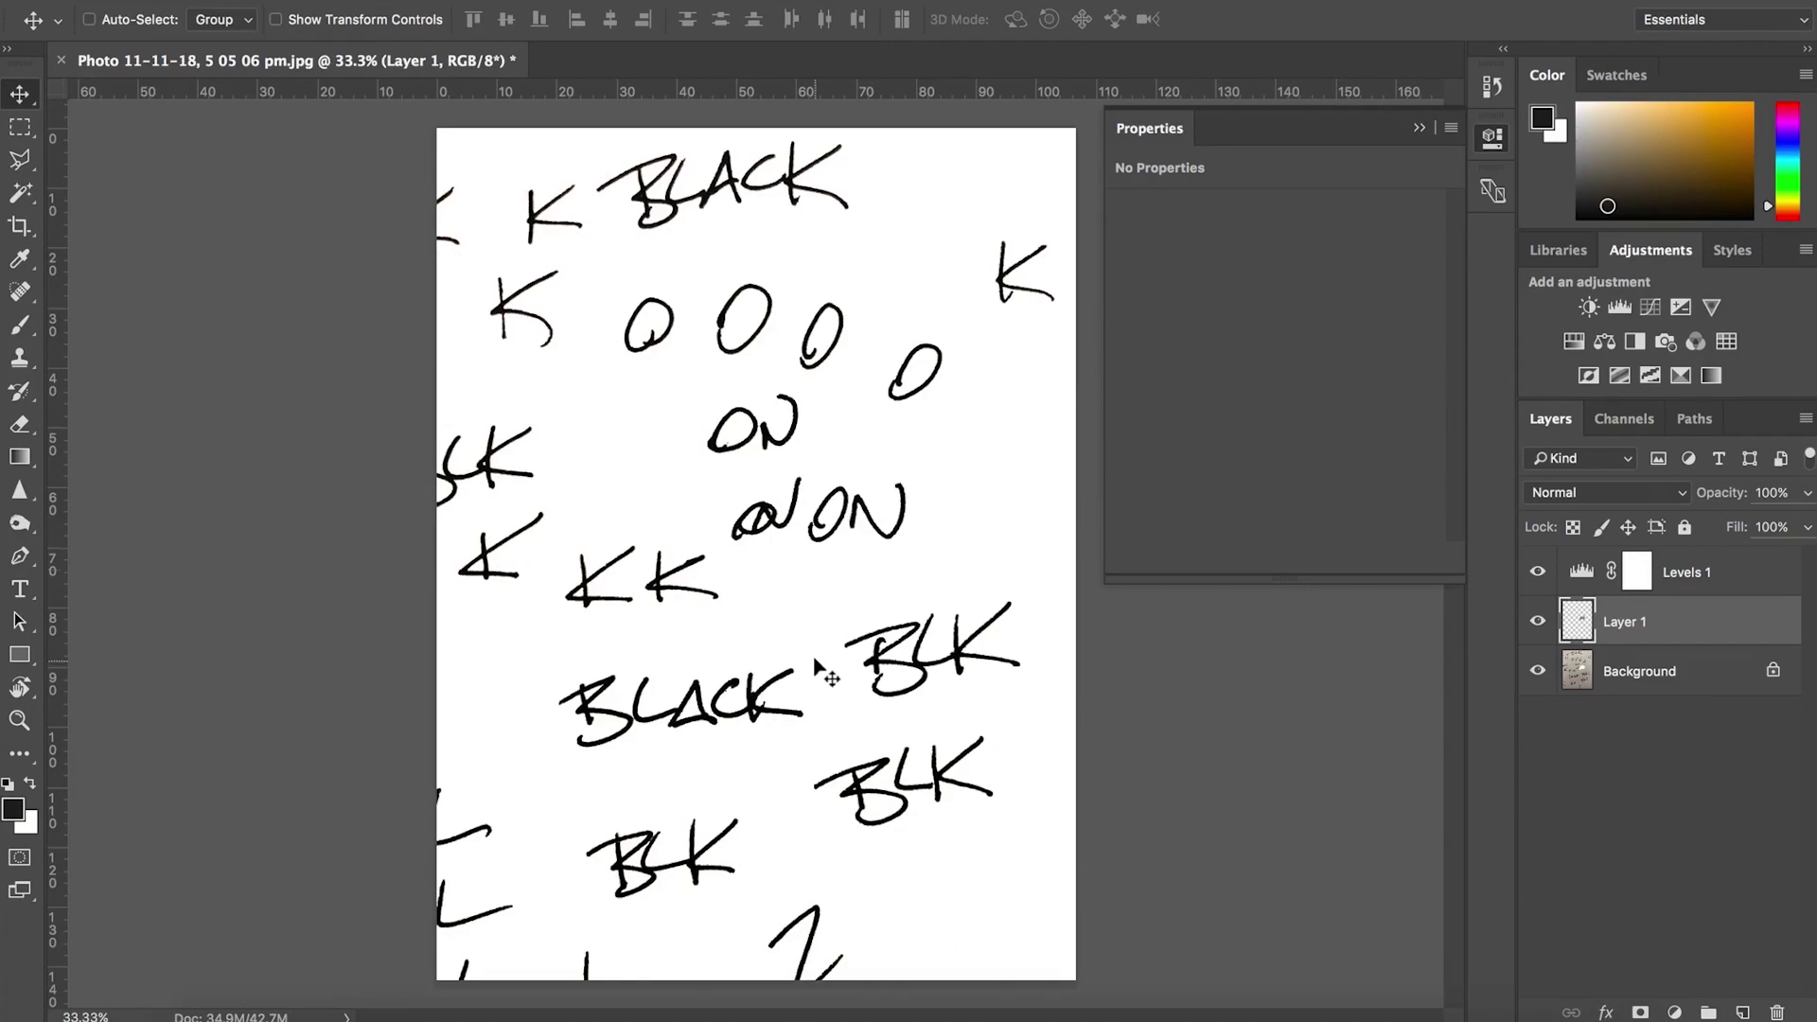
Step: Trace a closed Pen path loosely around the upper BLK near the page's right edge
{"action": "key", "text": "z"}
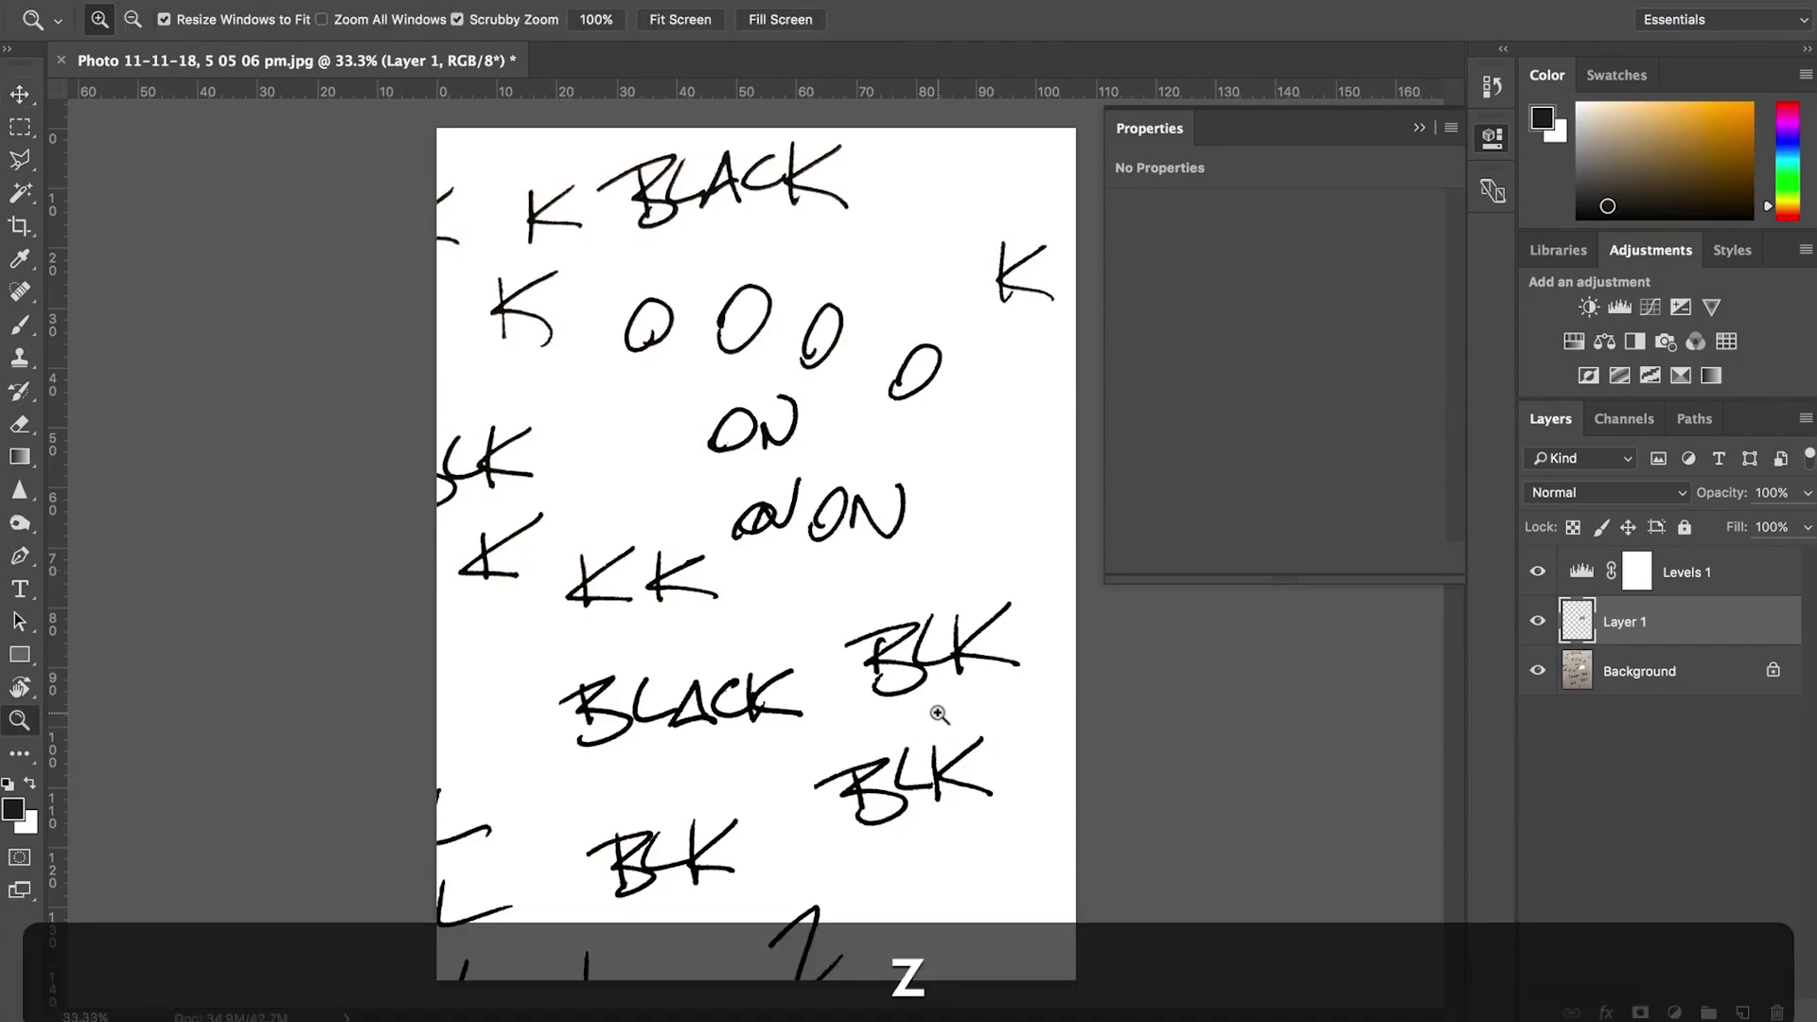
{"action": "left_click_drag", "start_coordinate": [930, 608], "coordinate": [750, 662]}
{"action": "key", "text": "space"}
{"action": "key", "text": "p"}
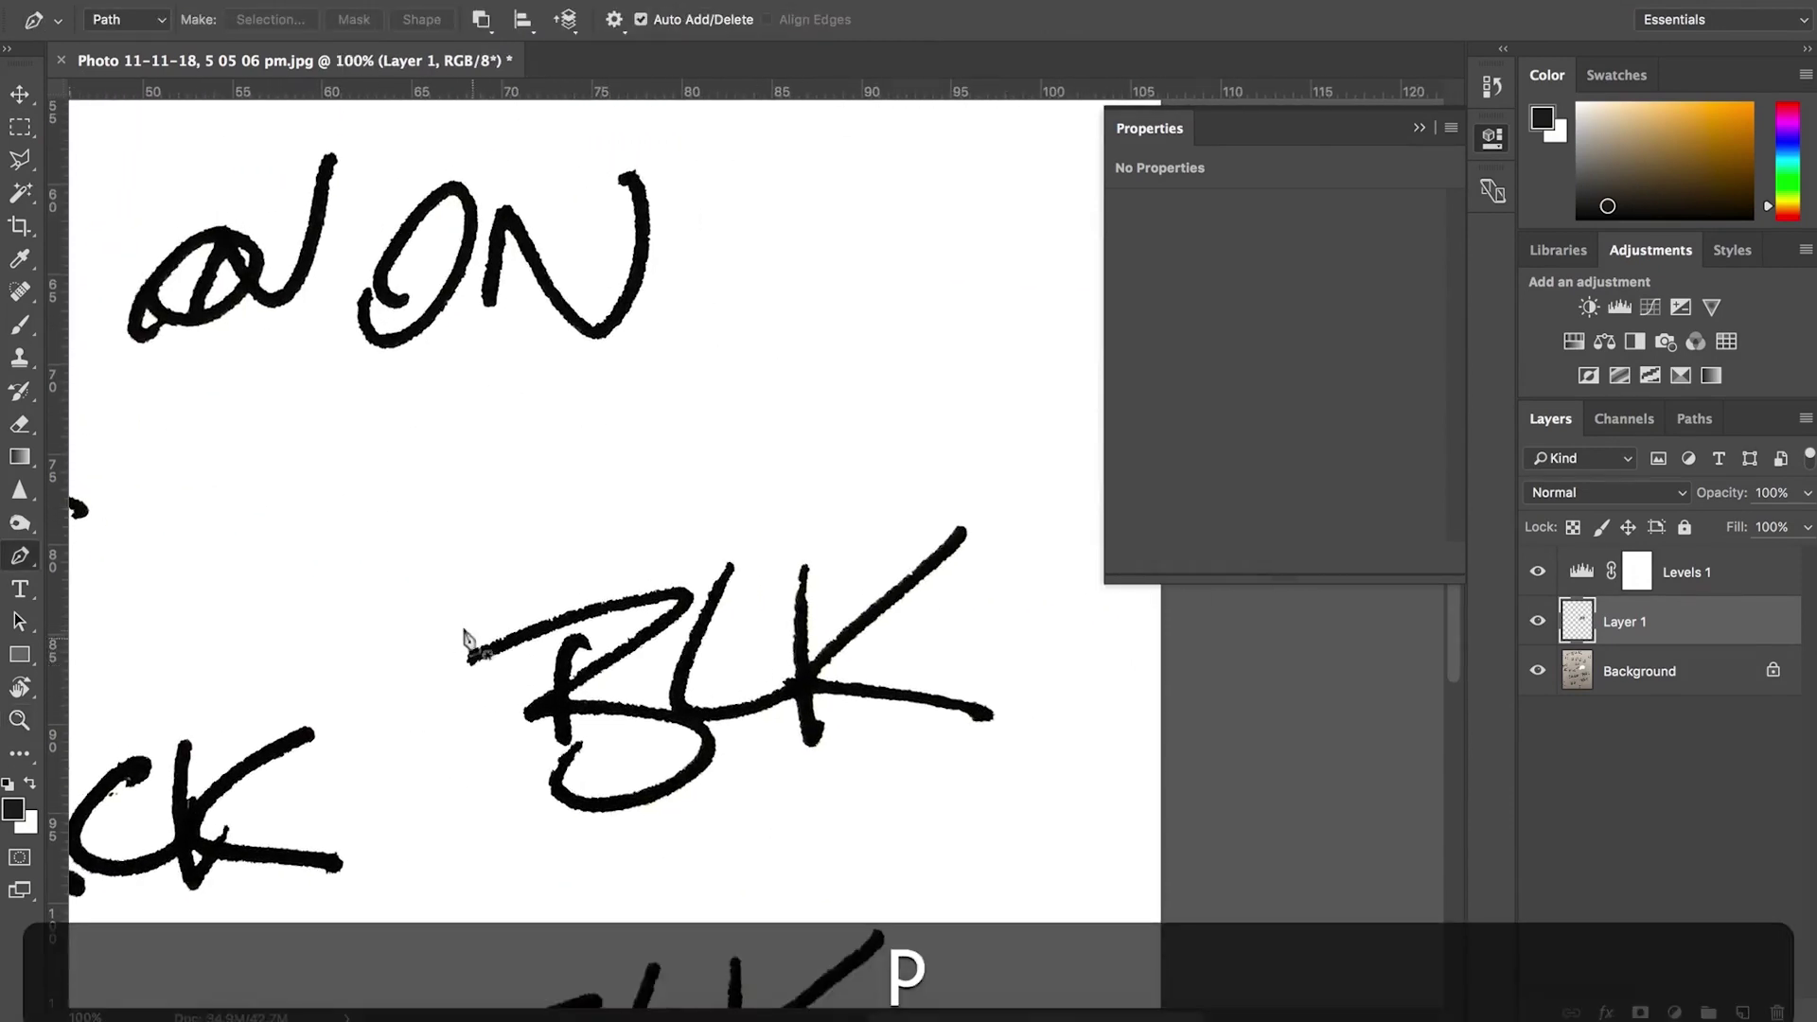
{"action": "left_click", "coordinate": [397, 608]}
{"action": "left_click", "coordinate": [511, 862]}
{"action": "left_click", "coordinate": [812, 861]}
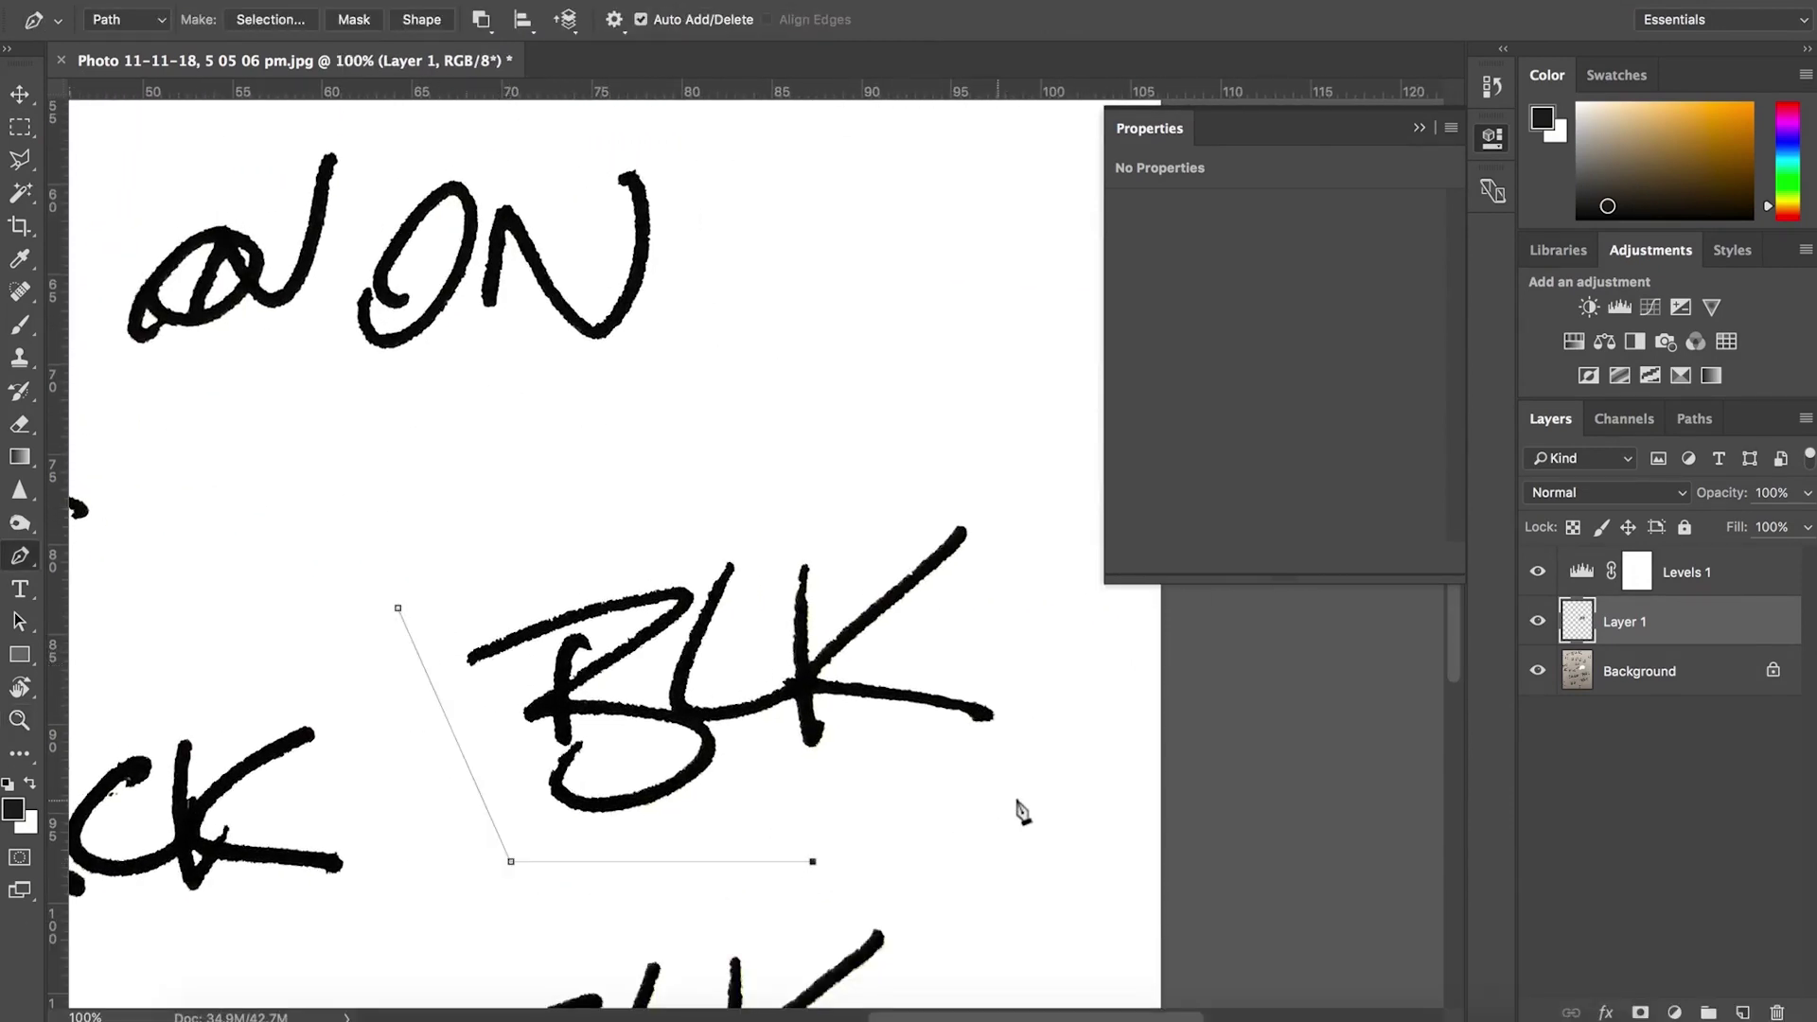
{"action": "left_click", "coordinate": [1031, 801]}
{"action": "left_click", "coordinate": [1045, 645]}
{"action": "left_click", "coordinate": [1034, 461]}
{"action": "left_click", "coordinate": [719, 453]}
{"action": "left_click", "coordinate": [515, 493]}
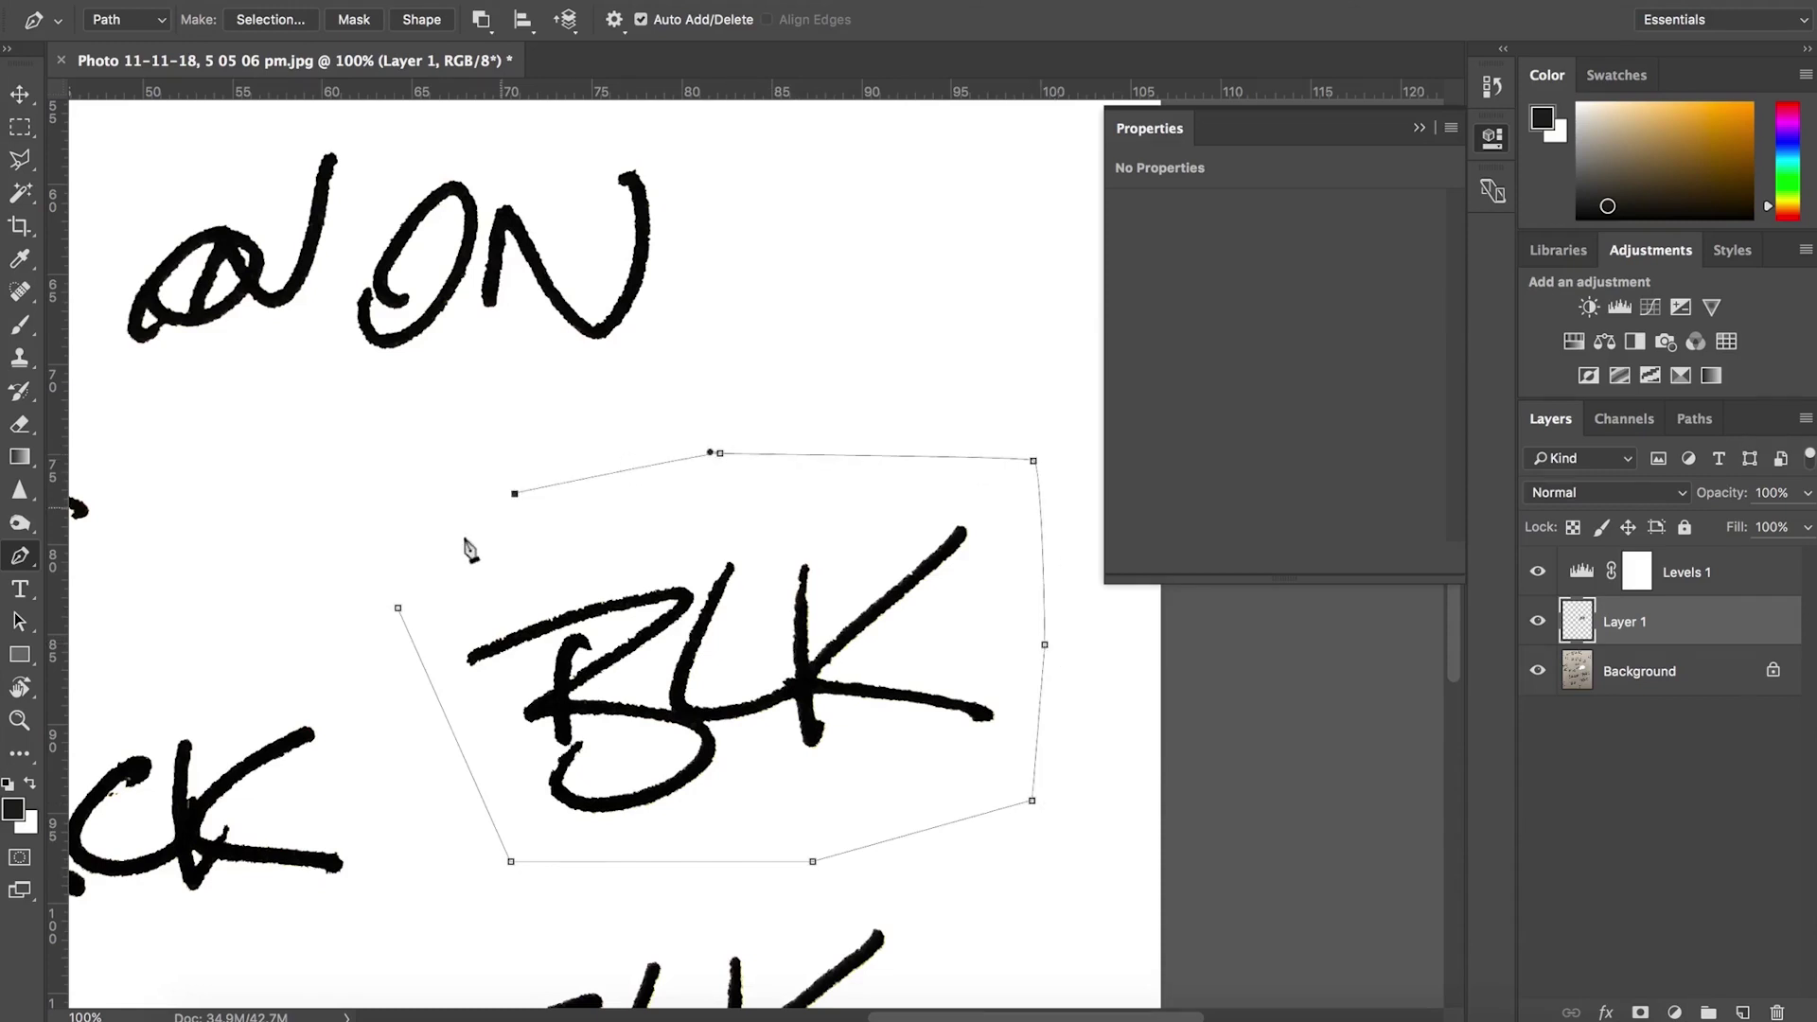
{"action": "left_click", "coordinate": [399, 609]}
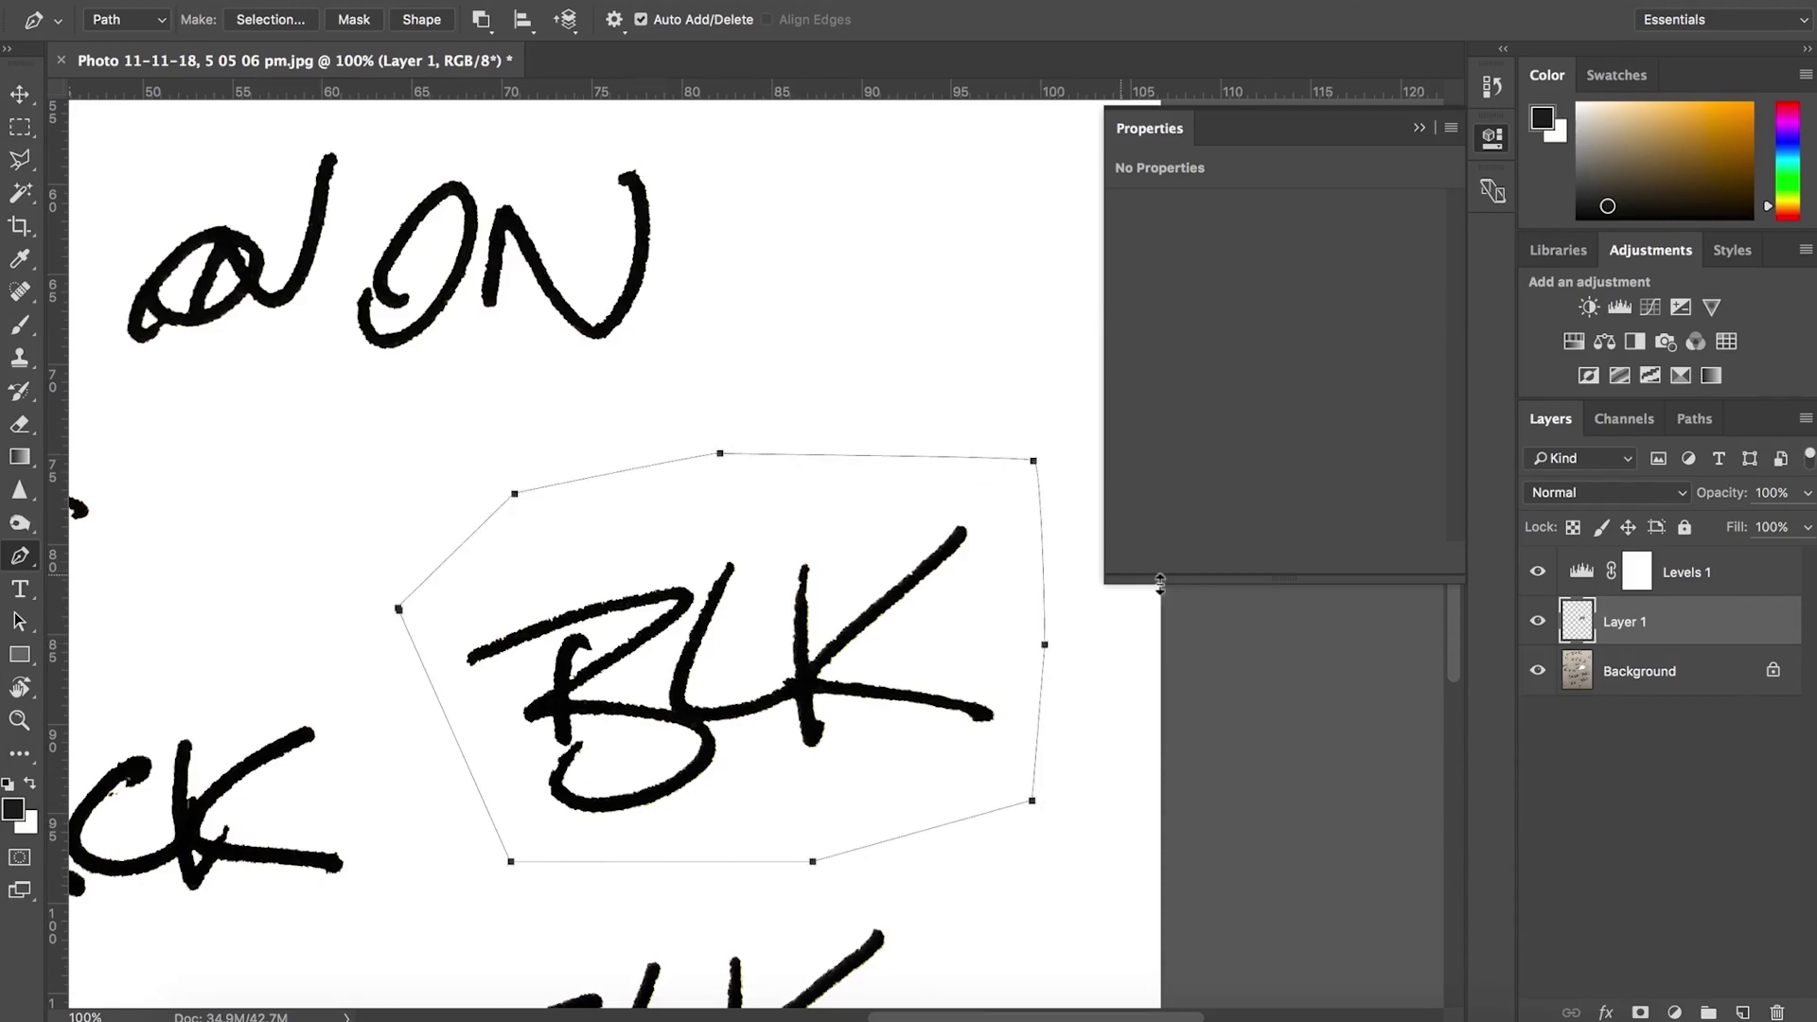
Step: Turn the path around BLK into an inverted selection on the Background layer and cut the word onto a new layer
{"action": "left_click", "coordinate": [1609, 672]}
{"action": "right_click", "coordinate": [722, 604]}
{"action": "left_click", "coordinate": [790, 710]}
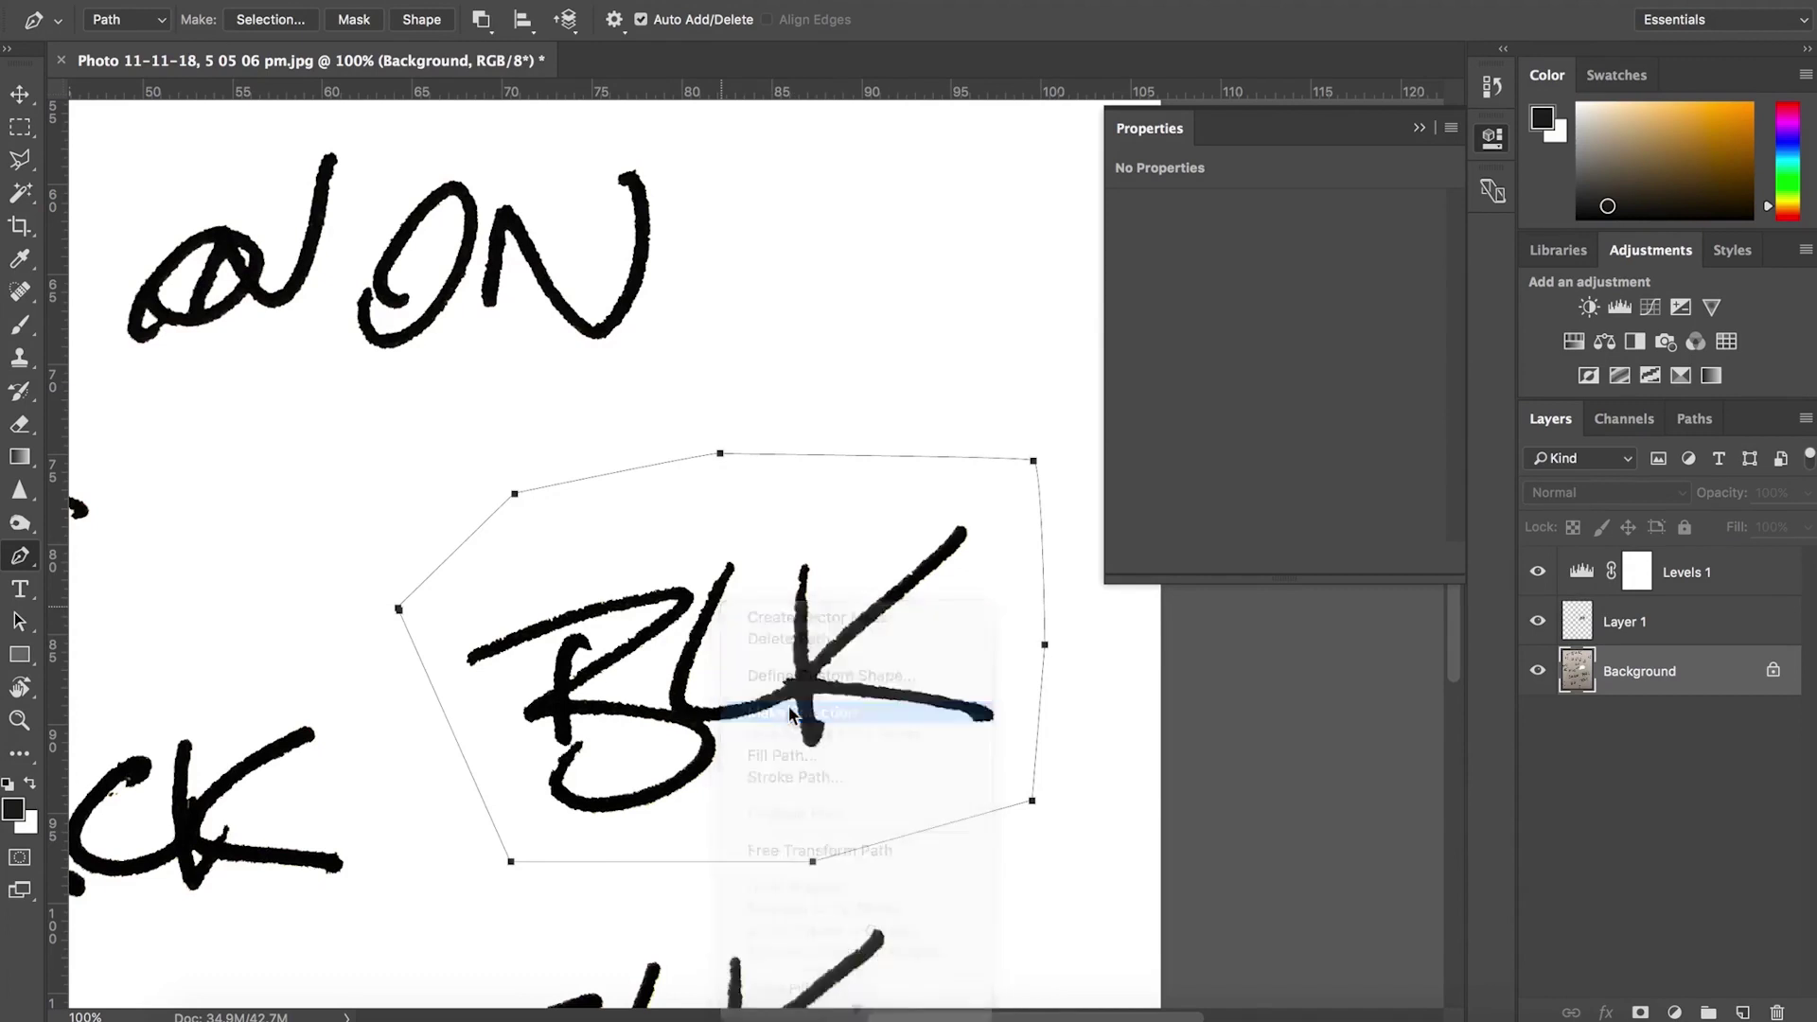
{"action": "key", "text": "Return"}
{"action": "key", "text": "shift+super+i"}
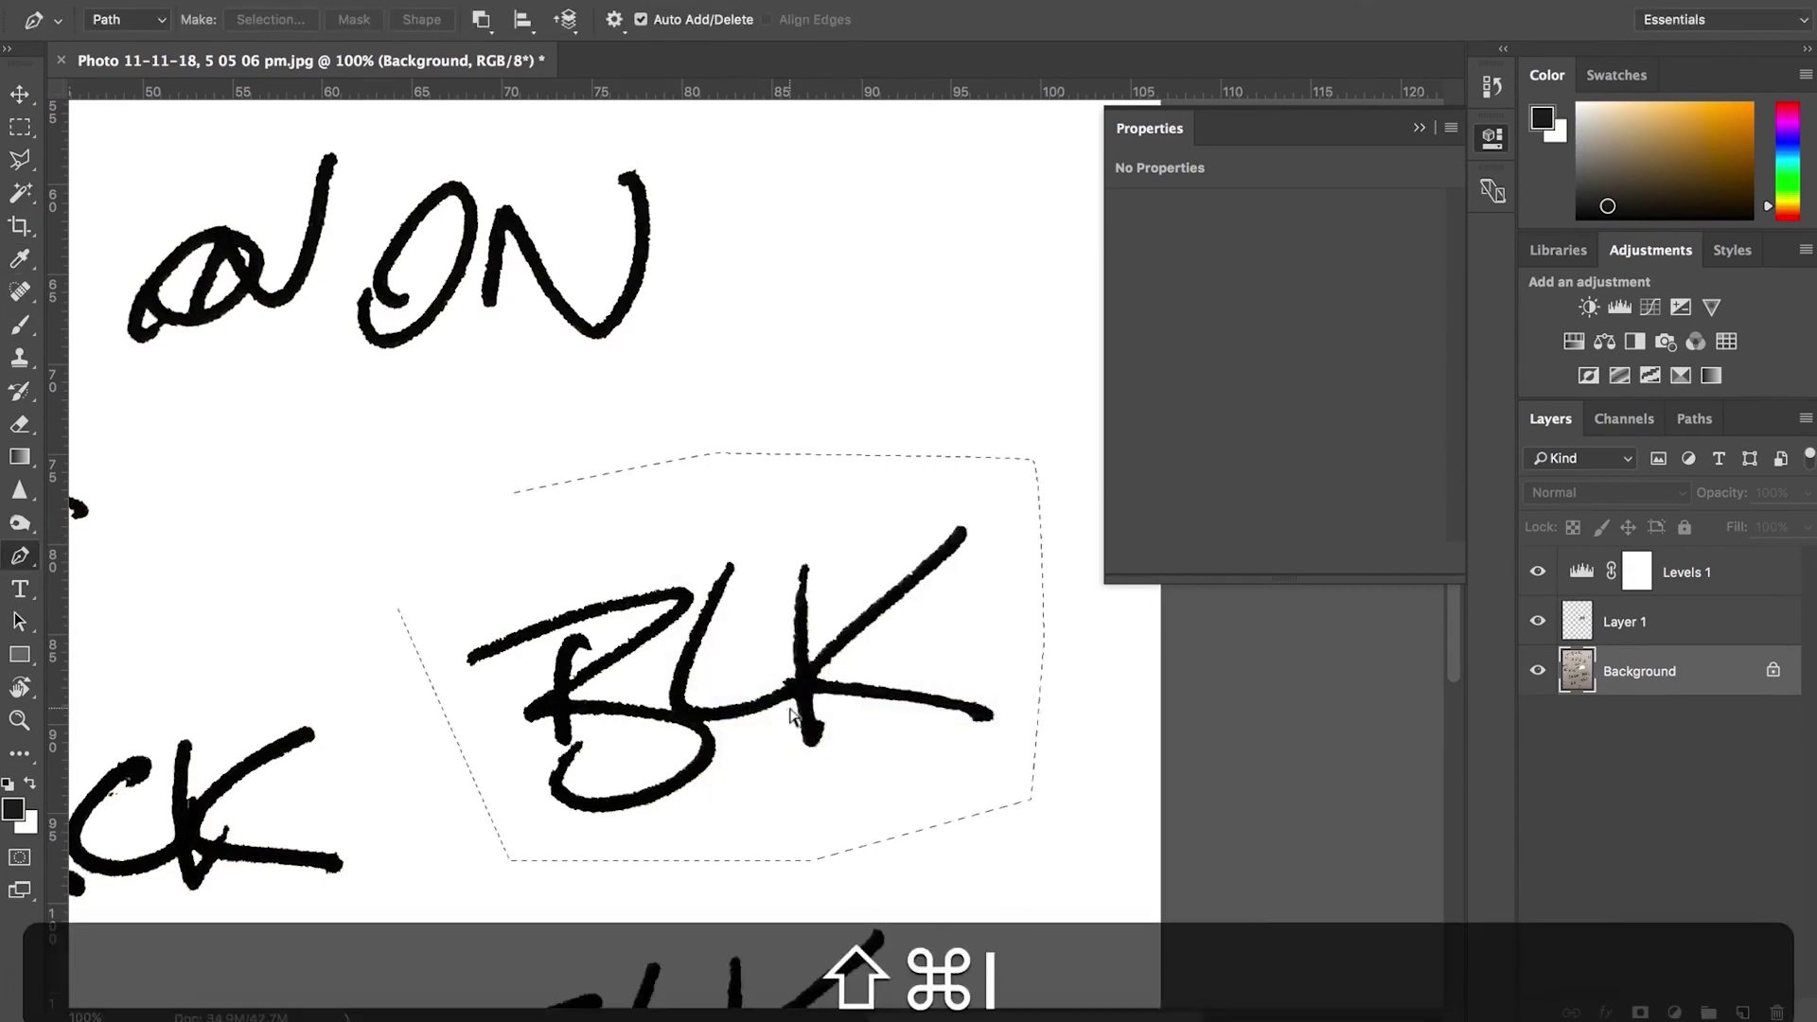
{"action": "key", "text": "shift+super+j"}
Step: Hide the Background layer and fill a new layer directly above it with white
{"action": "key", "text": "z"}
{"action": "left_click", "coordinate": [512, 585], "text": "alt"}
{"action": "left_click", "coordinate": [515, 572], "text": "alt"}
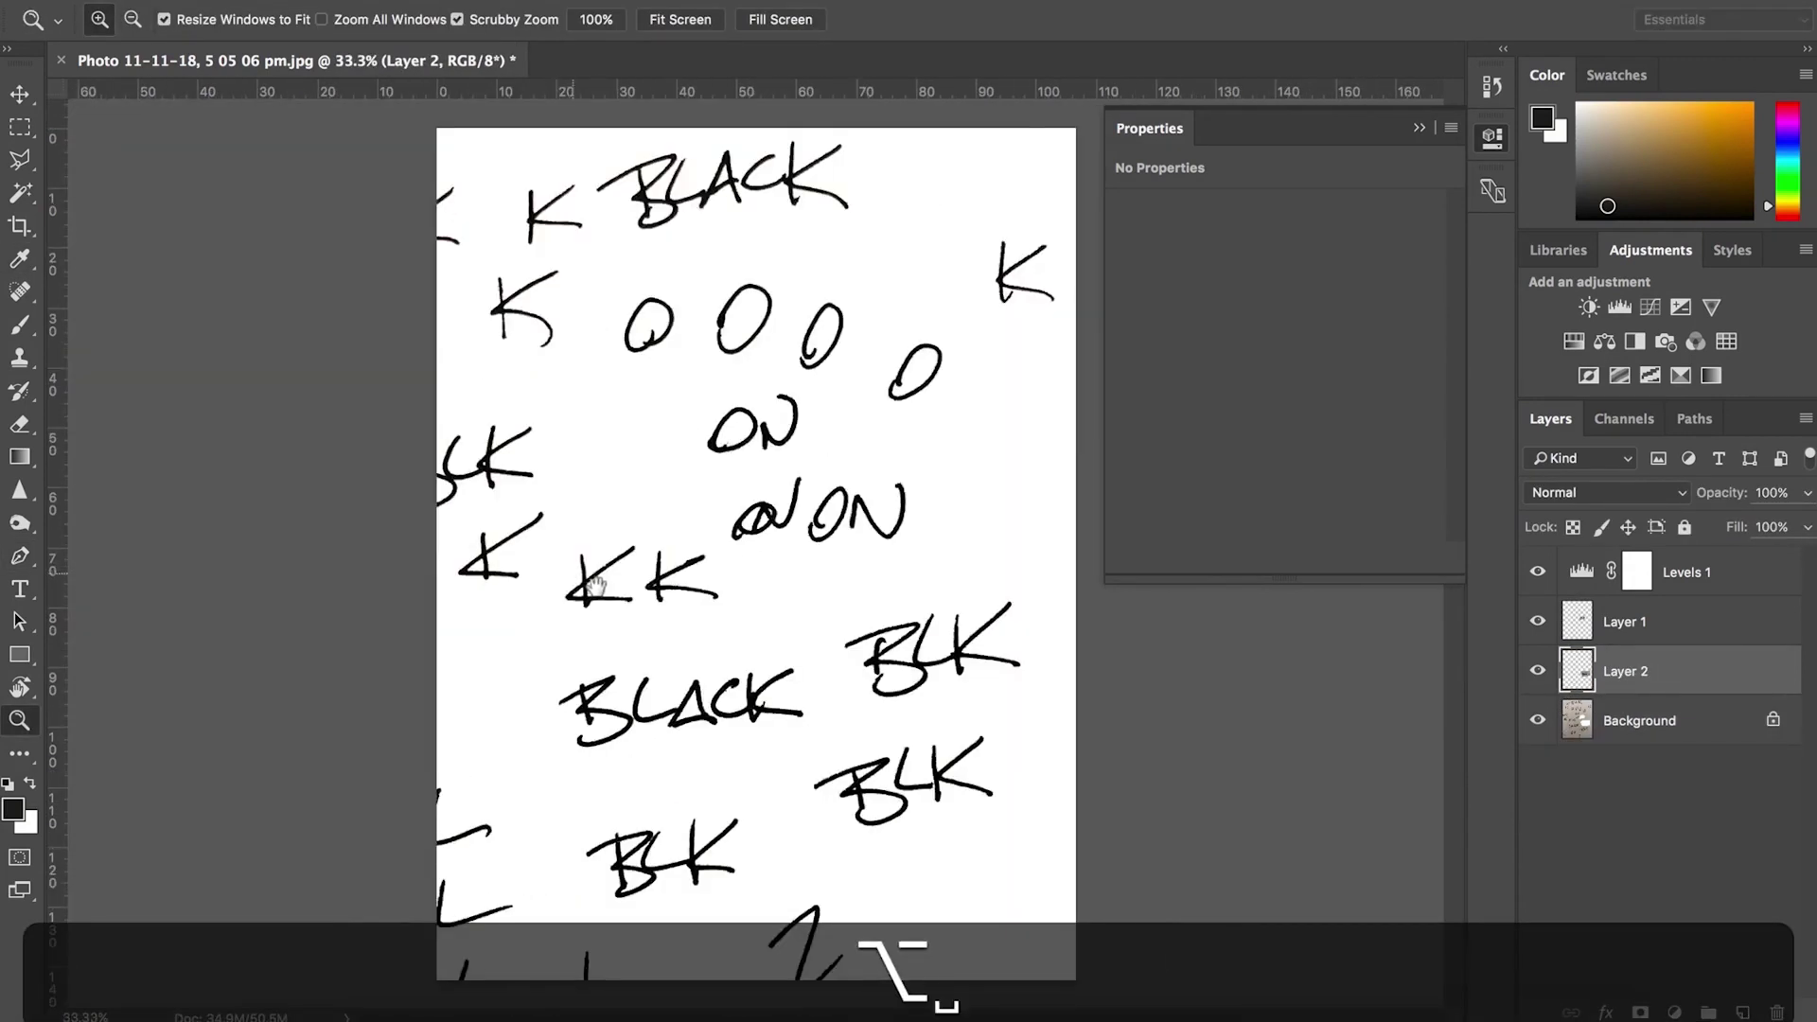
{"action": "key", "text": "v"}
{"action": "left_click", "coordinate": [1538, 720]}
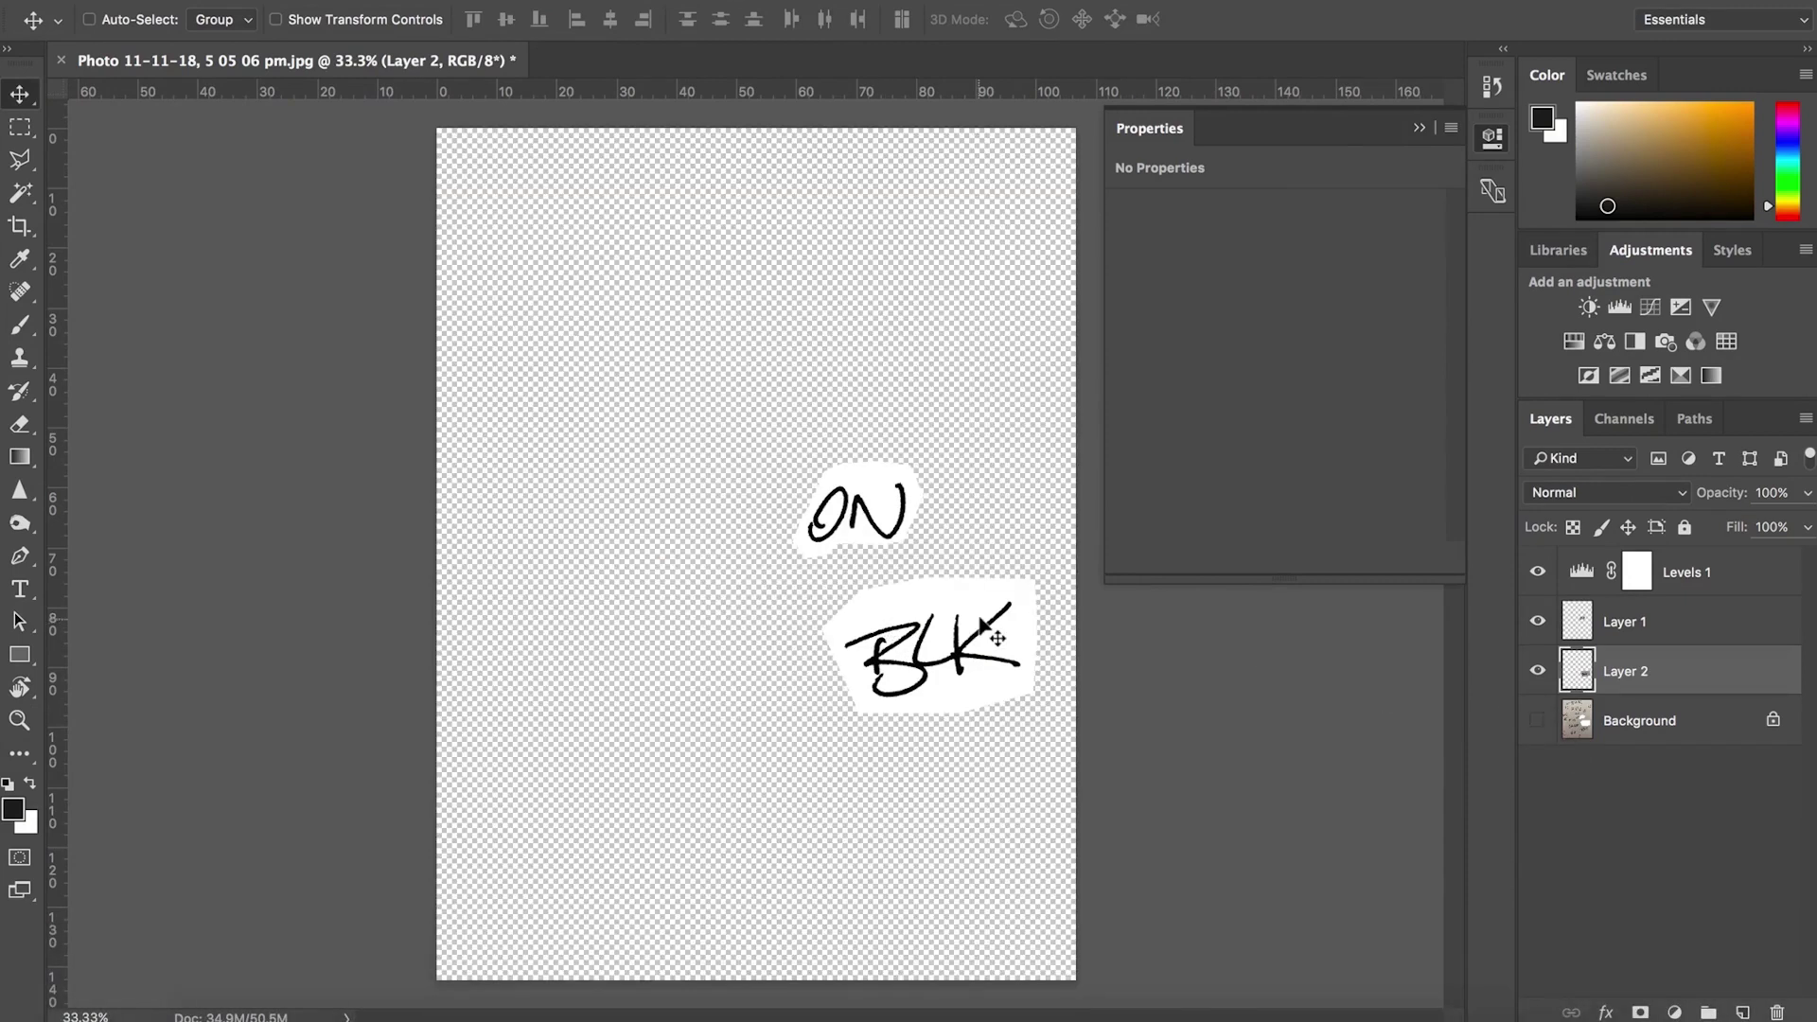
{"action": "left_click", "coordinate": [1595, 734]}
{"action": "left_click", "coordinate": [1743, 1012]}
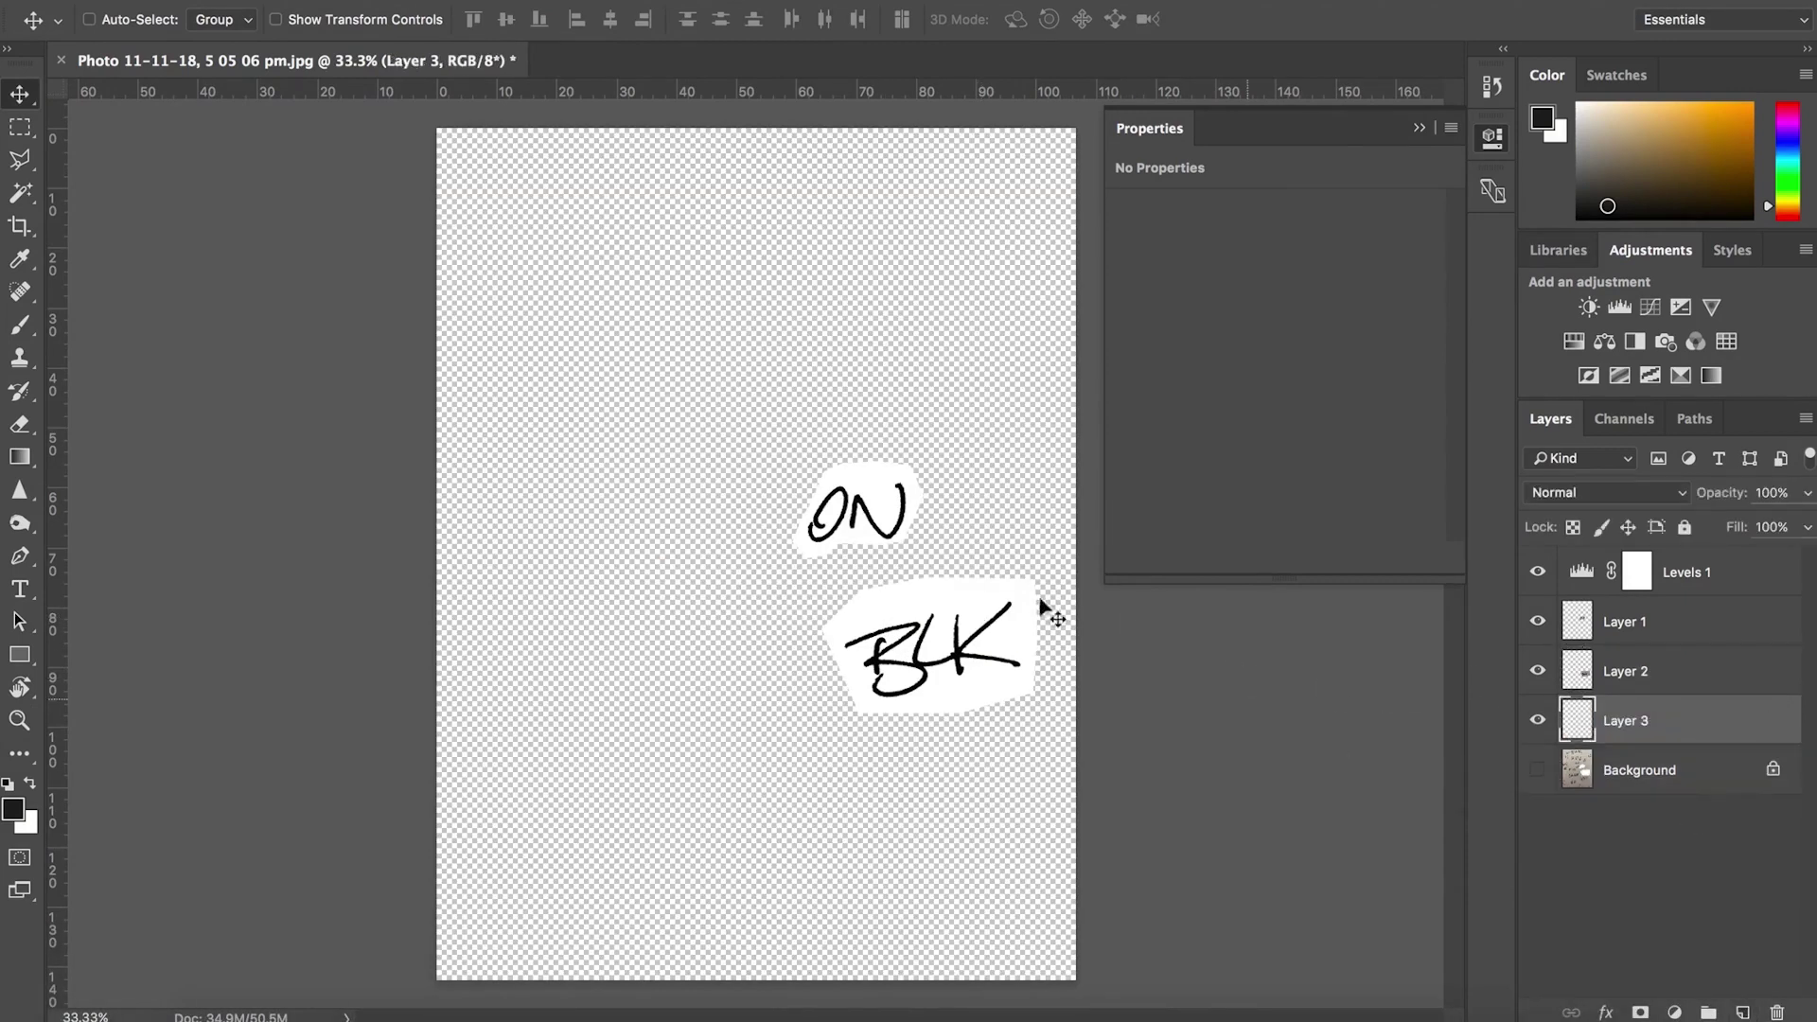
{"action": "key", "text": "g"}
{"action": "key", "text": "x"}
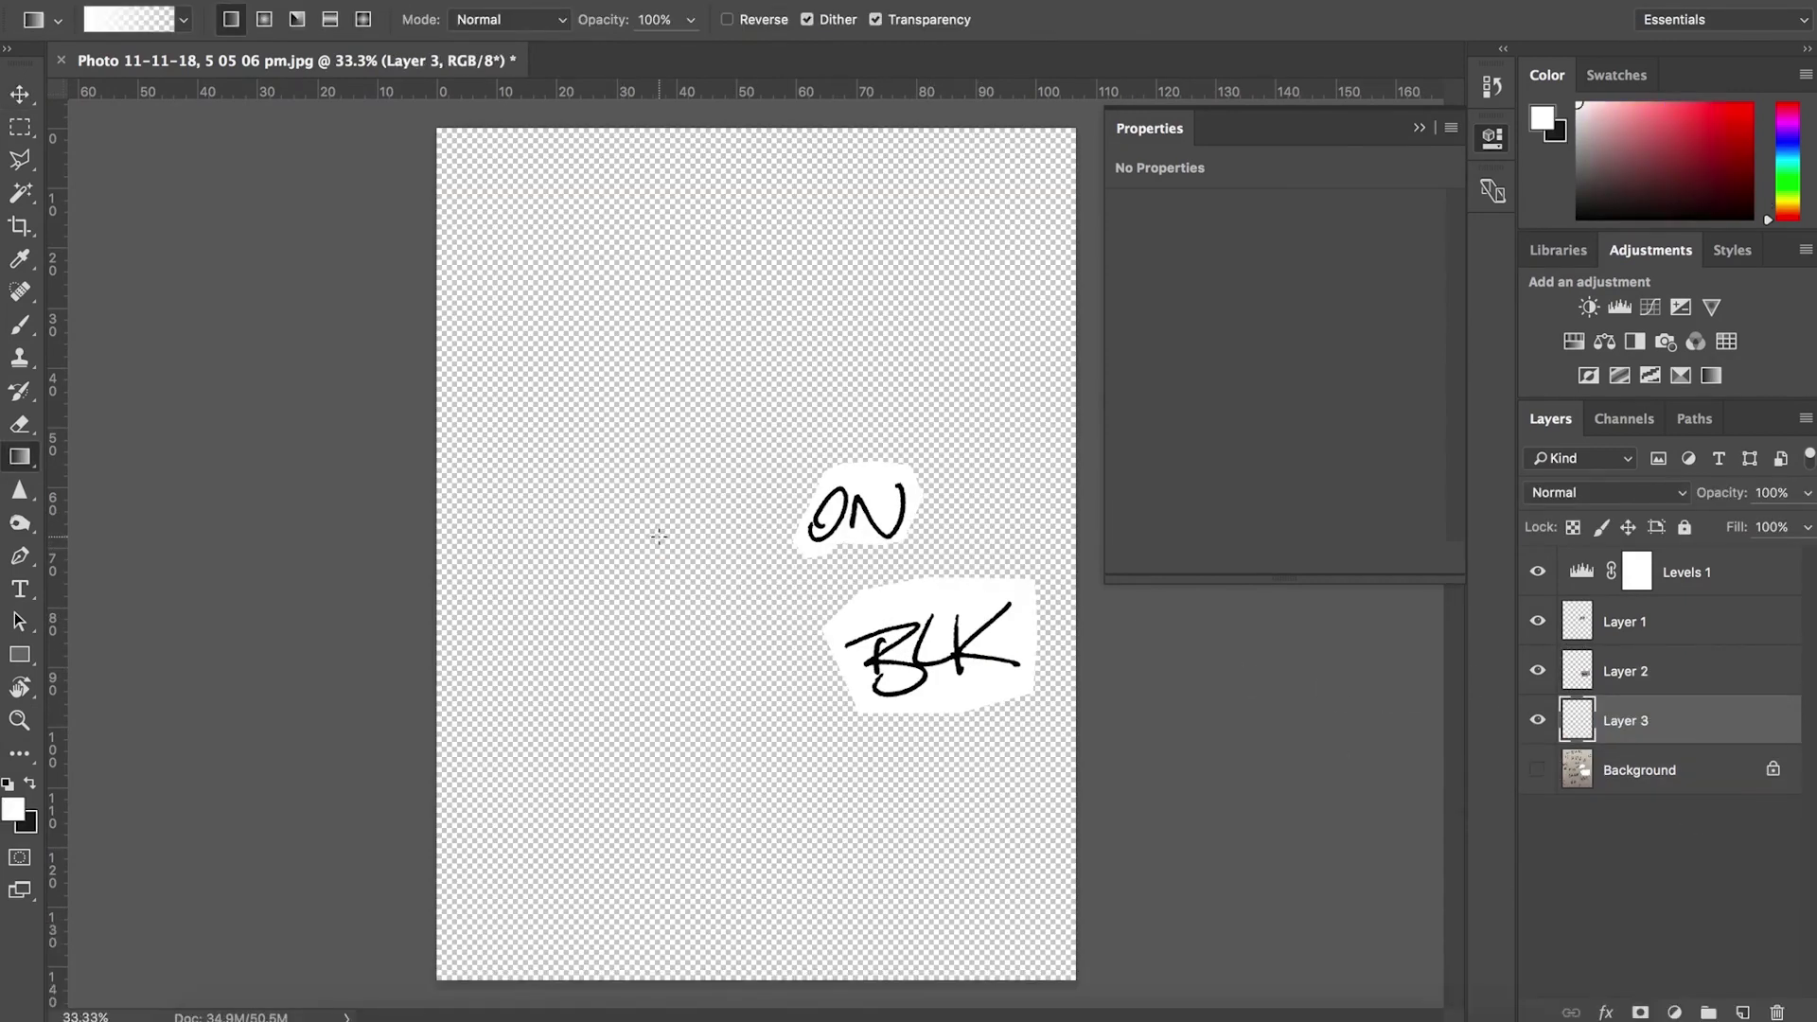
{"action": "key", "text": "shift+g"}
{"action": "left_click", "coordinate": [660, 541]}
{"action": "key", "text": "v"}
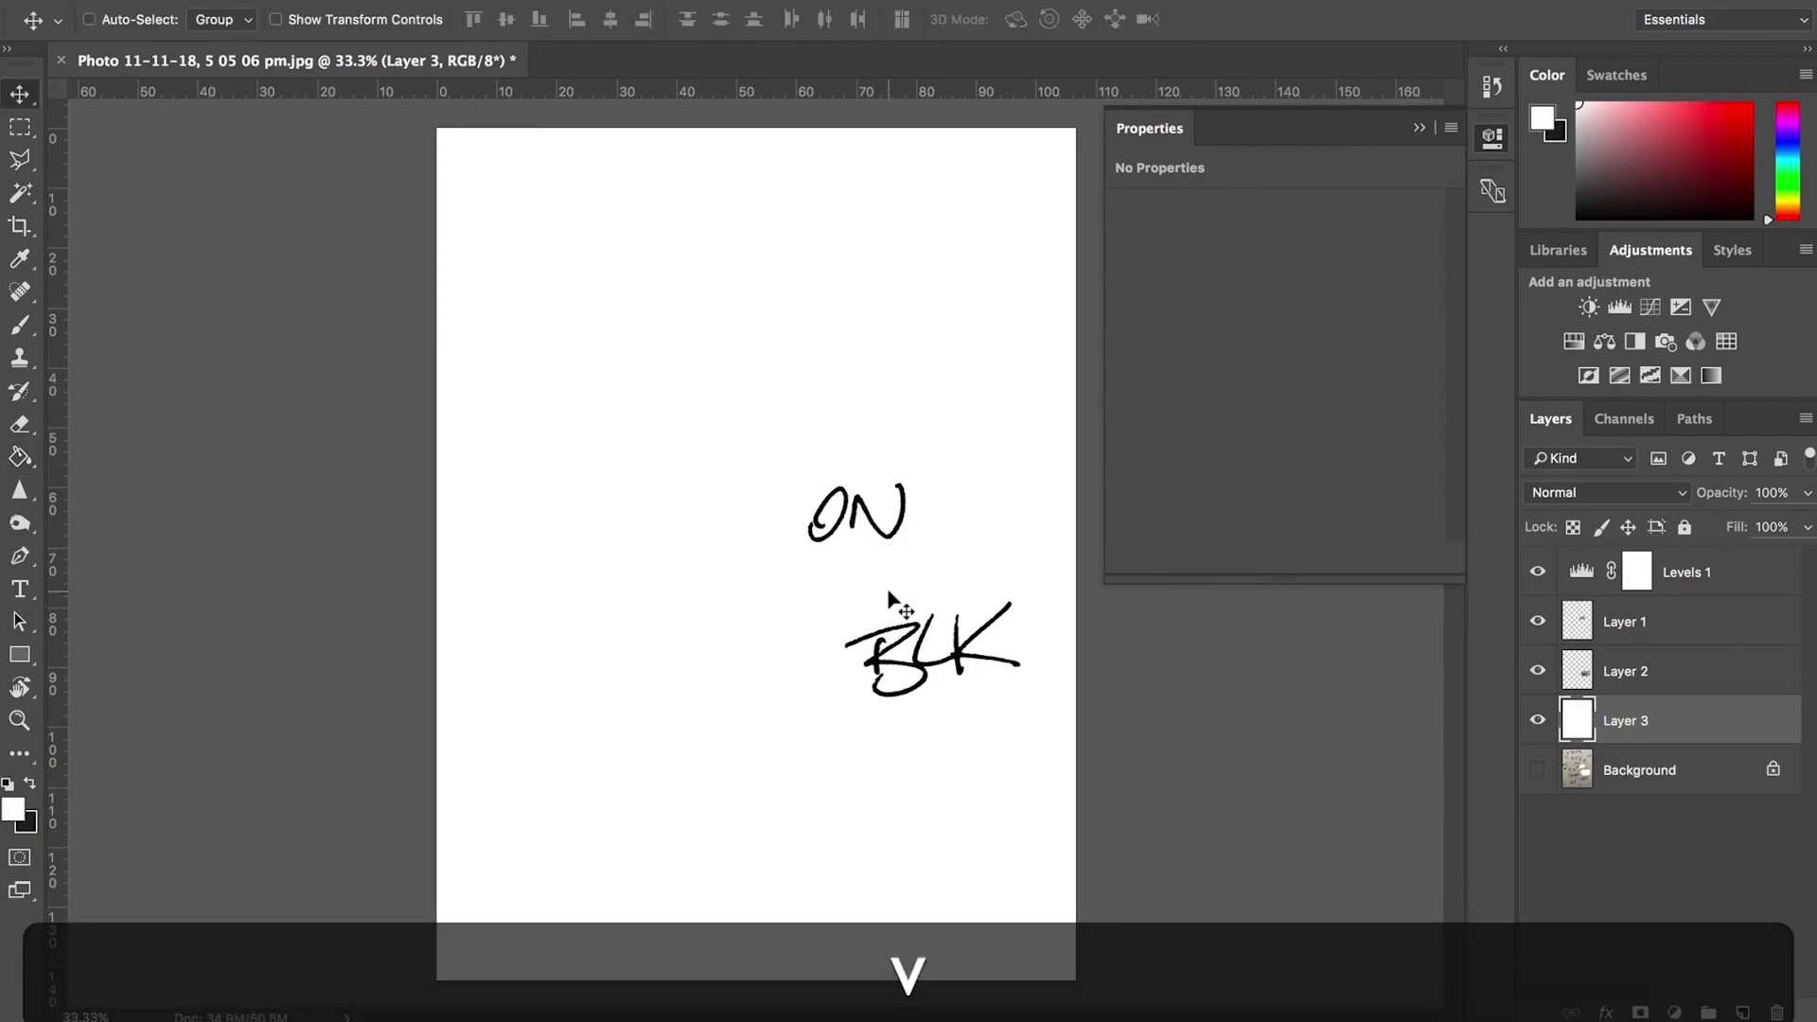
Step: Reposition the cut-out ON and BLK layers near the centre of the page
{"action": "key", "text": "v"}
{"action": "left_click", "coordinate": [1600, 632]}
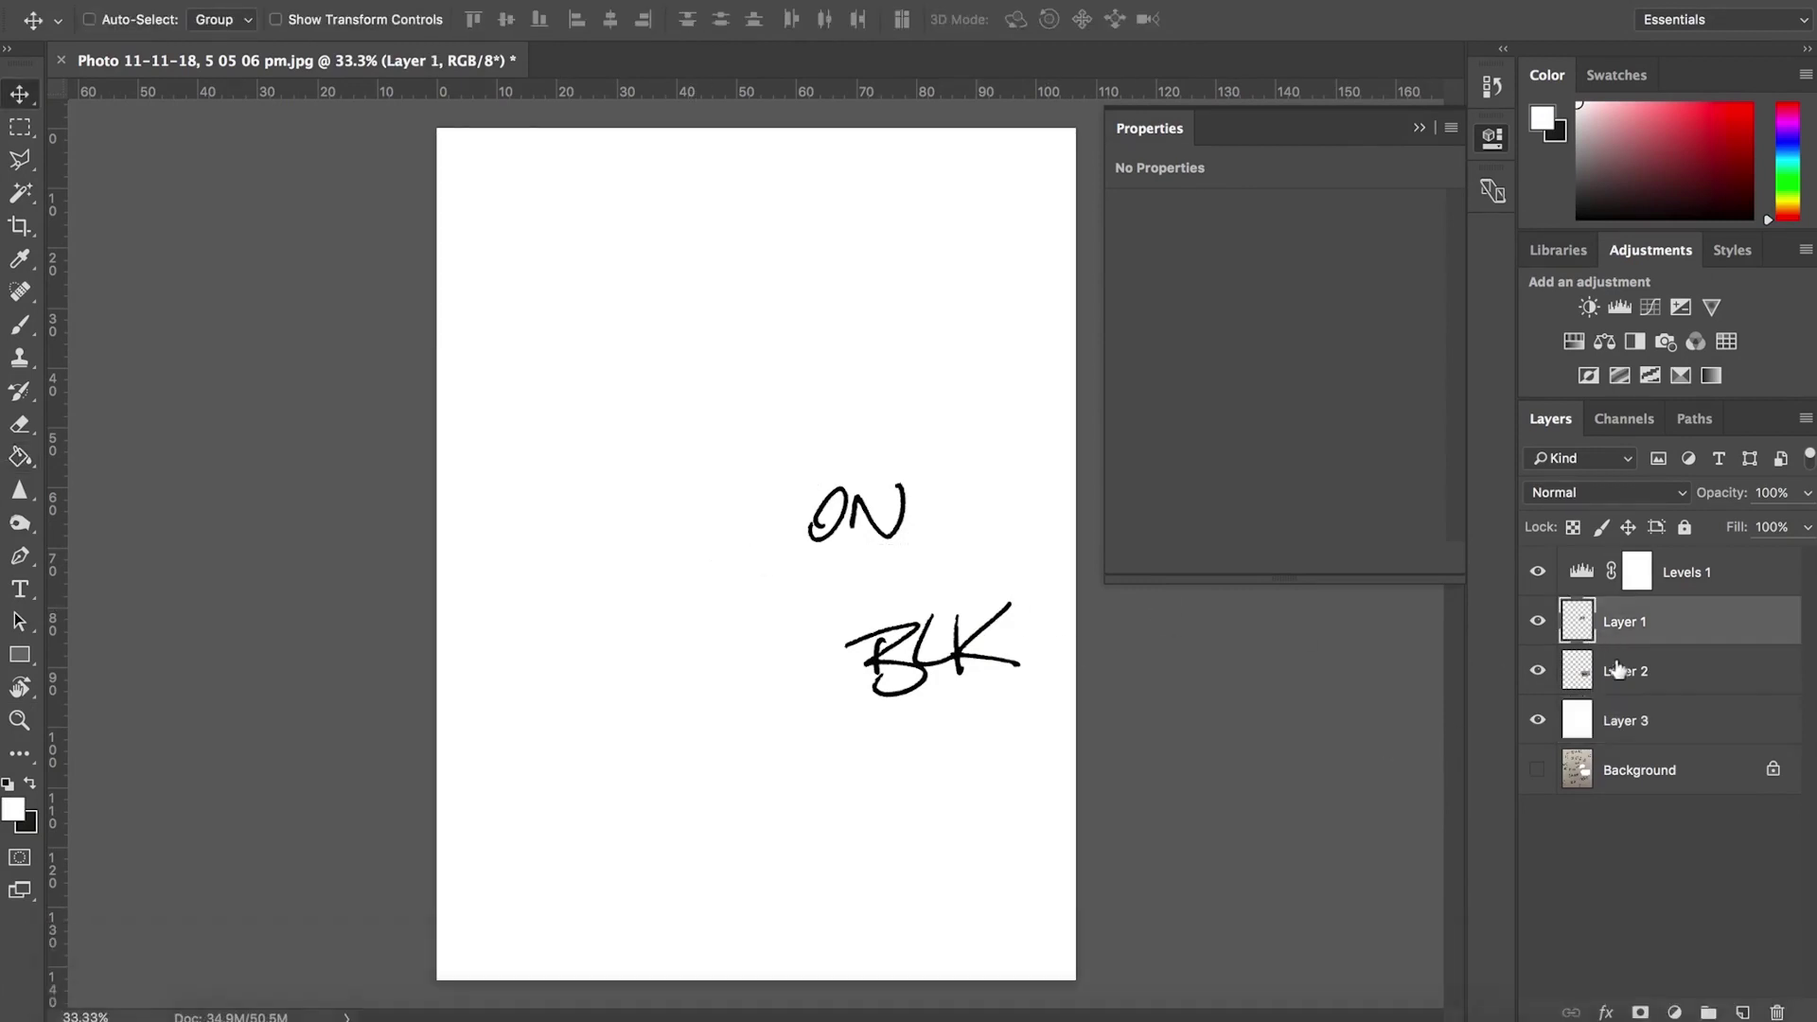
{"action": "left_click", "coordinate": [1621, 674], "text": "shift"}
{"action": "key", "text": "shift+v"}
{"action": "mouse_move", "coordinate": [1032, 660]}
{"action": "left_mouse_down"}
{"action": "mouse_move", "coordinate": [933, 660]}
{"action": "mouse_move", "coordinate": [952, 683]}
{"action": "mouse_move", "coordinate": [768, 468]}
{"action": "mouse_move", "coordinate": [796, 456]}
{"action": "mouse_move", "coordinate": [778, 500]}
{"action": "left_mouse_up"}
Step: Duplicate the Levels 1 adjustment and place the copy between Layer 1 and Layer 2
{"action": "left_click", "coordinate": [1657, 670]}
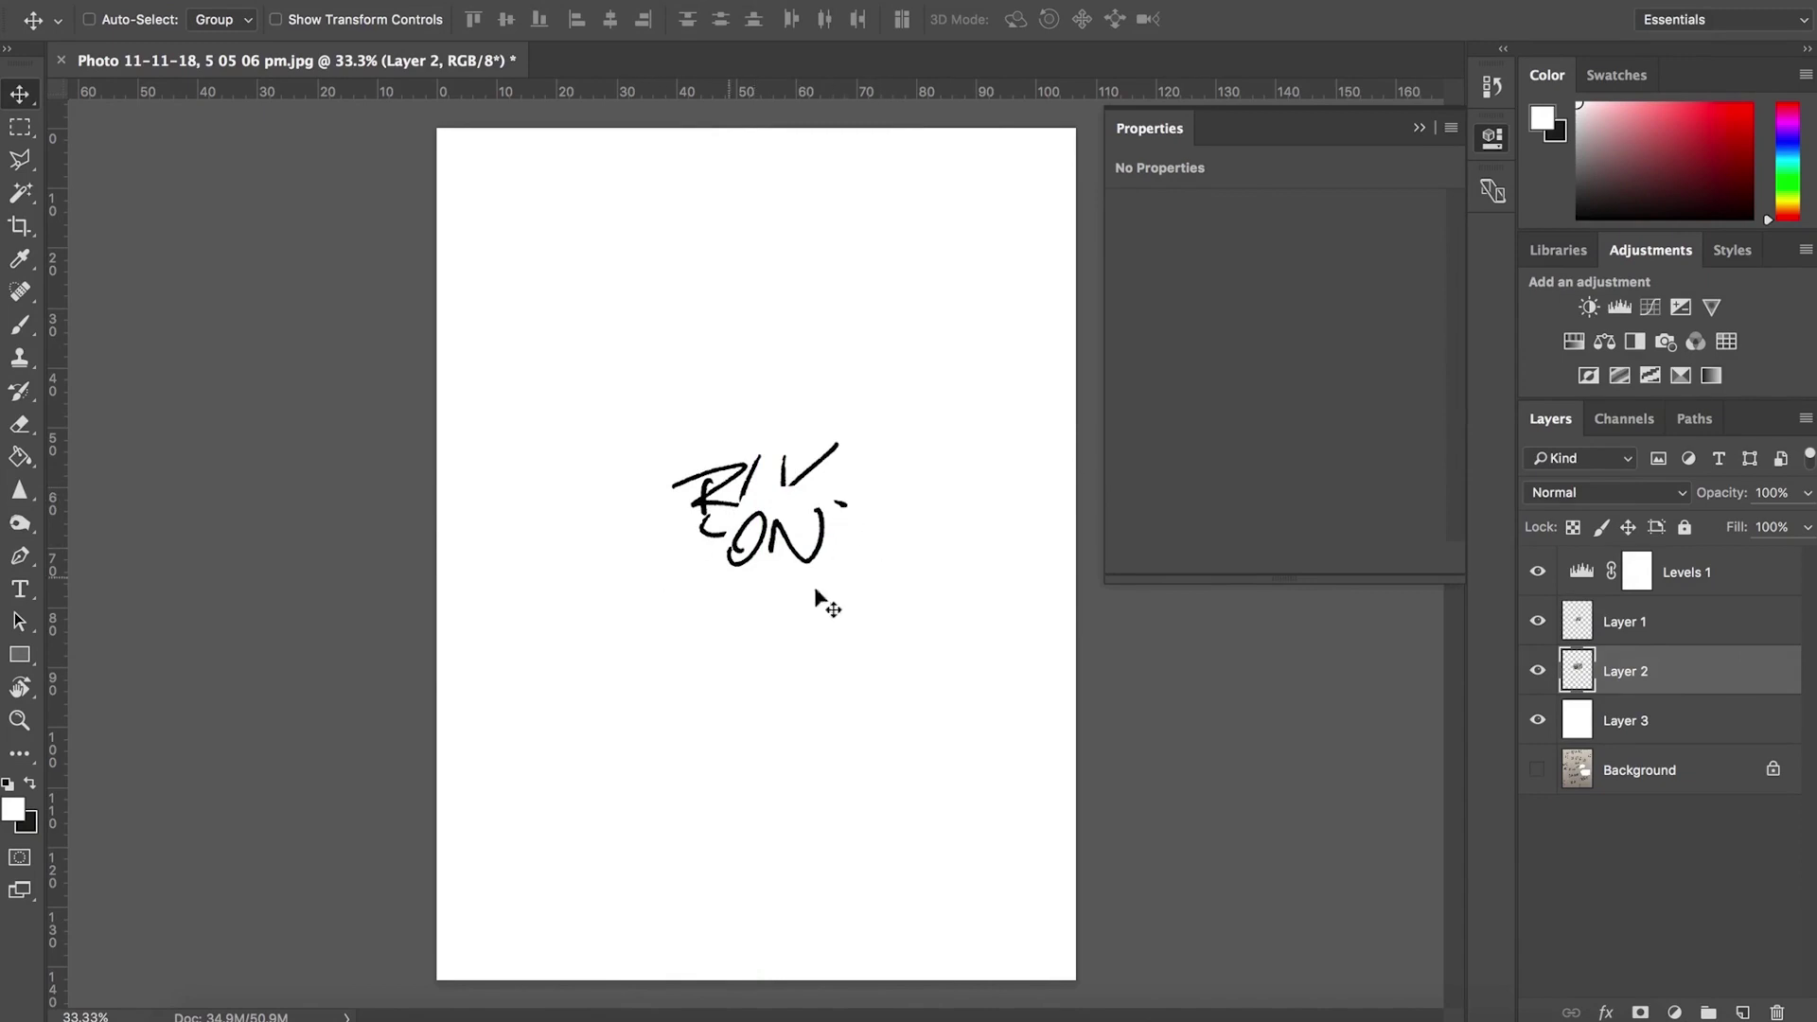
{"action": "left_click", "coordinate": [1685, 621], "text": "shift"}
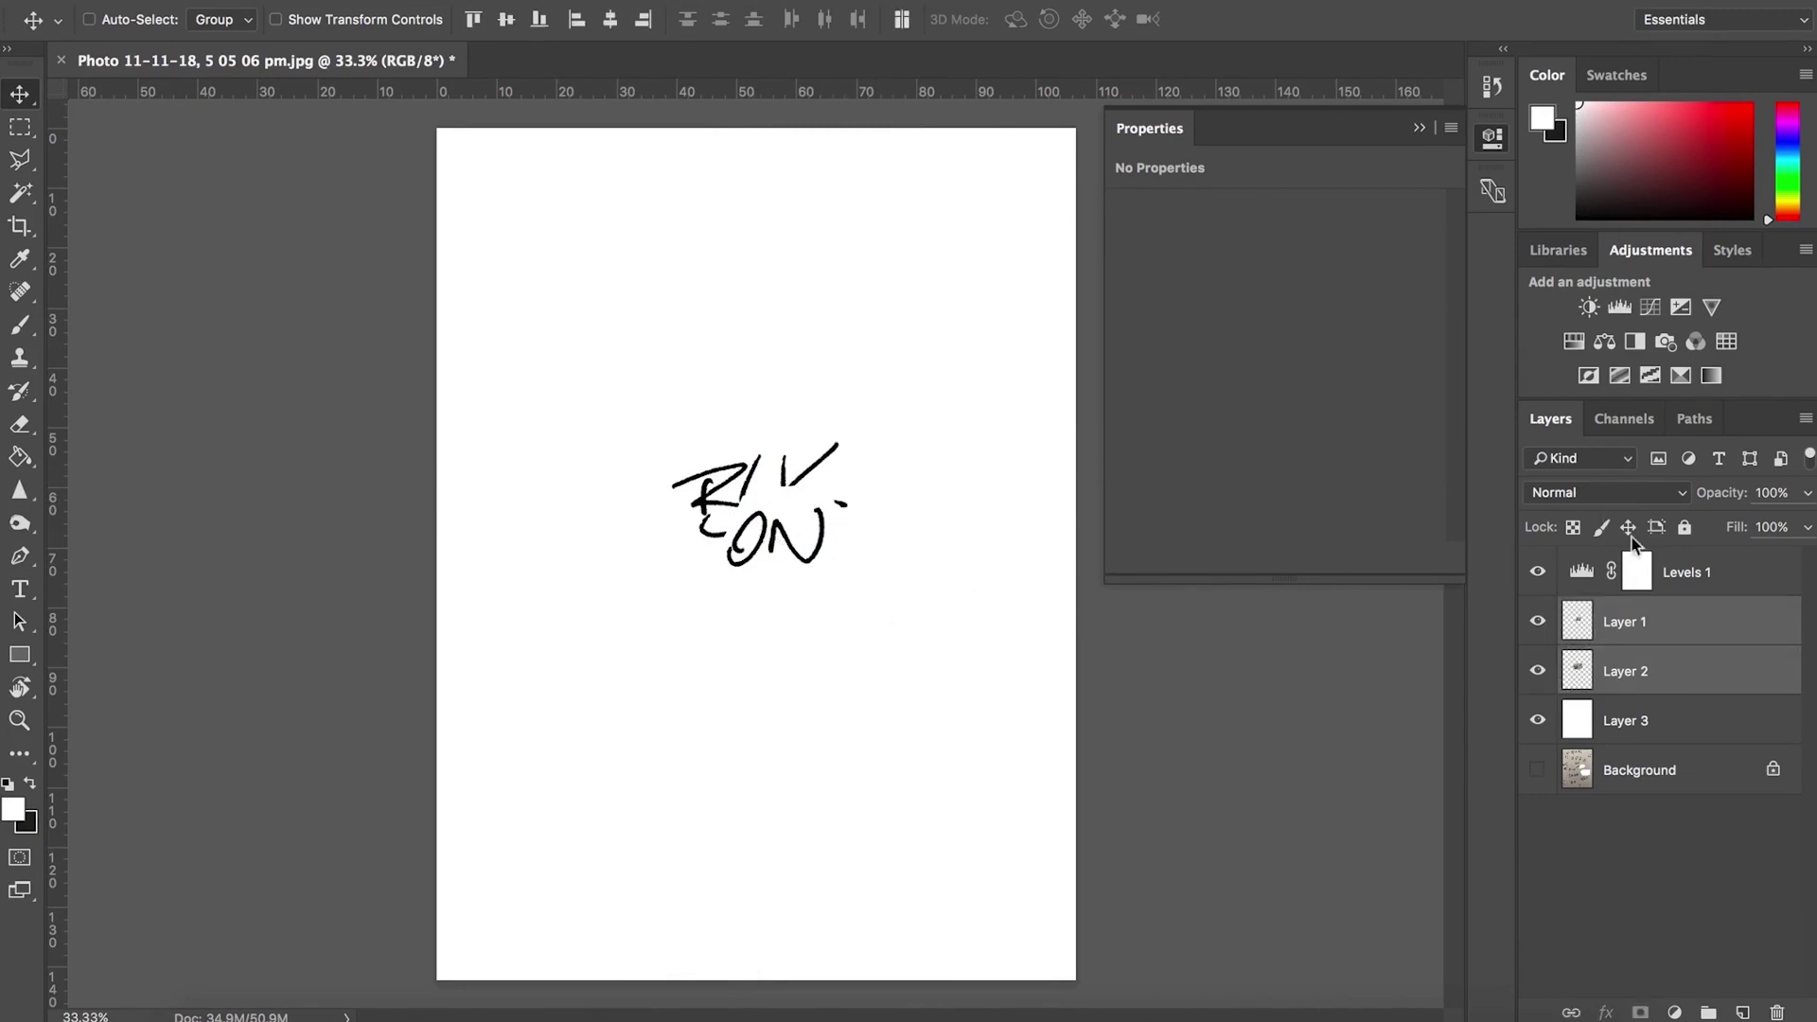
{"action": "left_click", "coordinate": [1654, 632]}
{"action": "left_click", "coordinate": [1704, 587]}
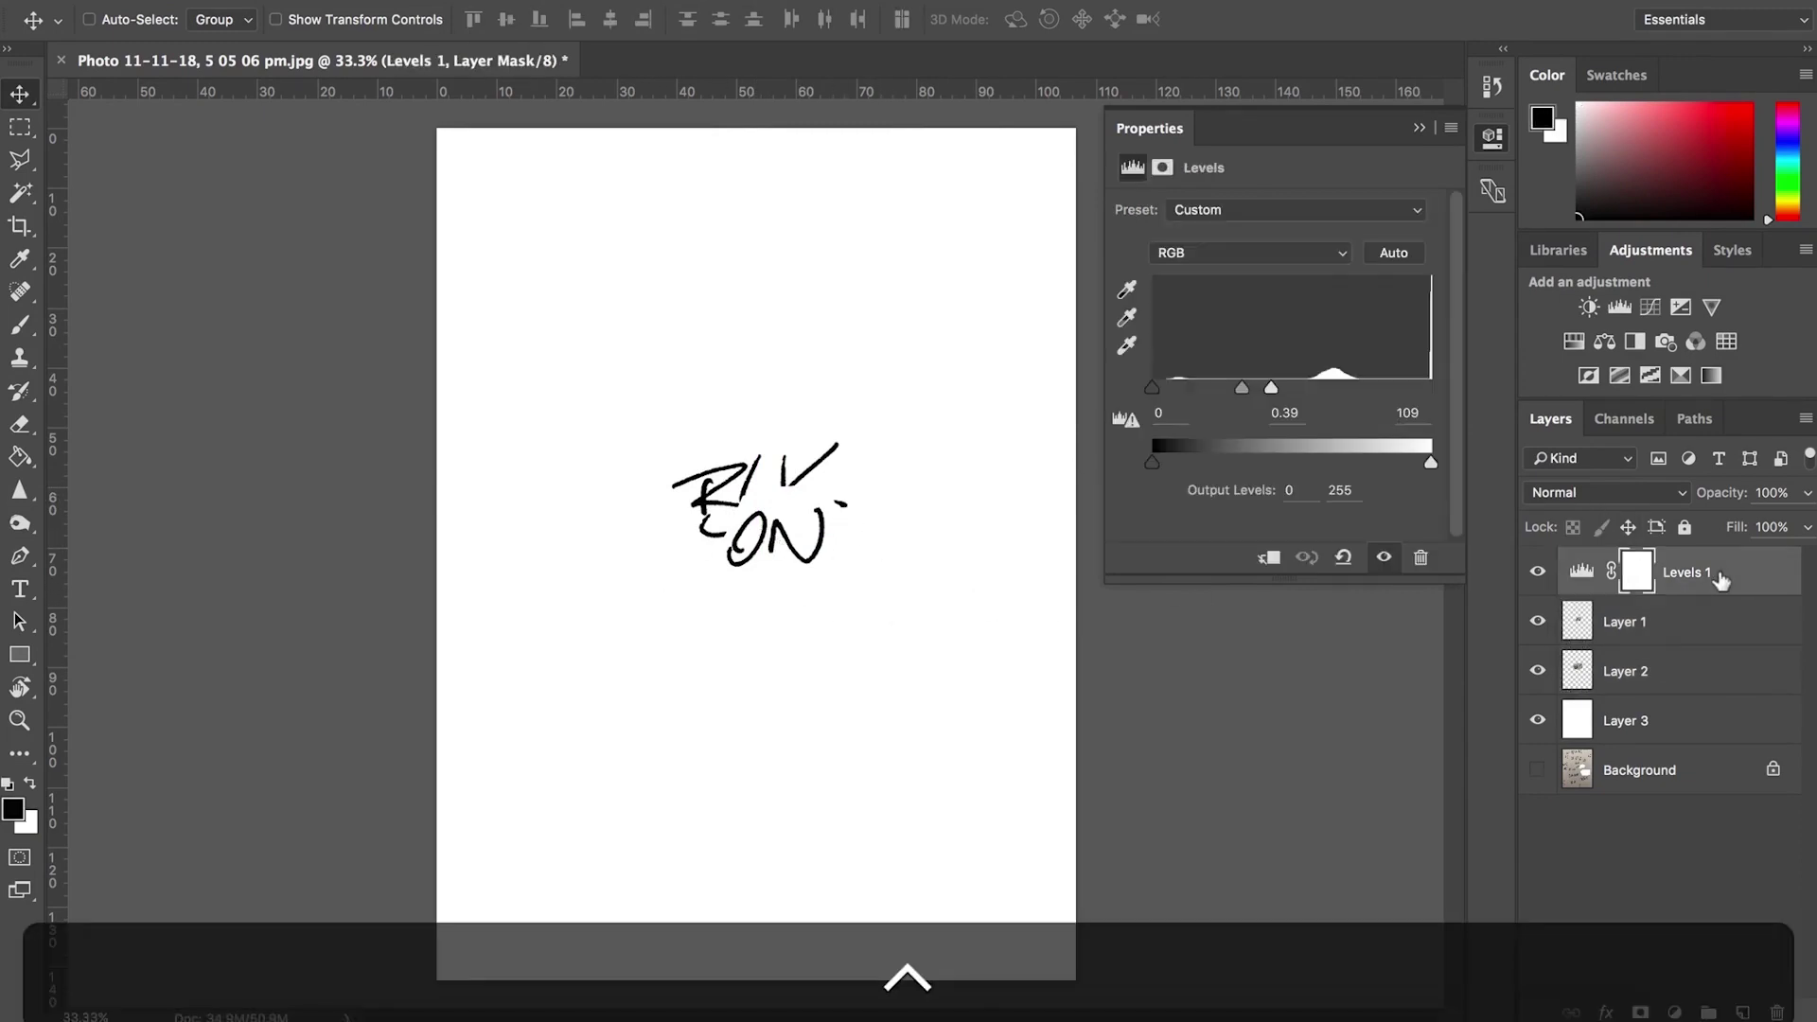
{"action": "key", "text": "super+j"}
{"action": "left_click_drag", "start_coordinate": [1723, 579], "coordinate": [1705, 702]}
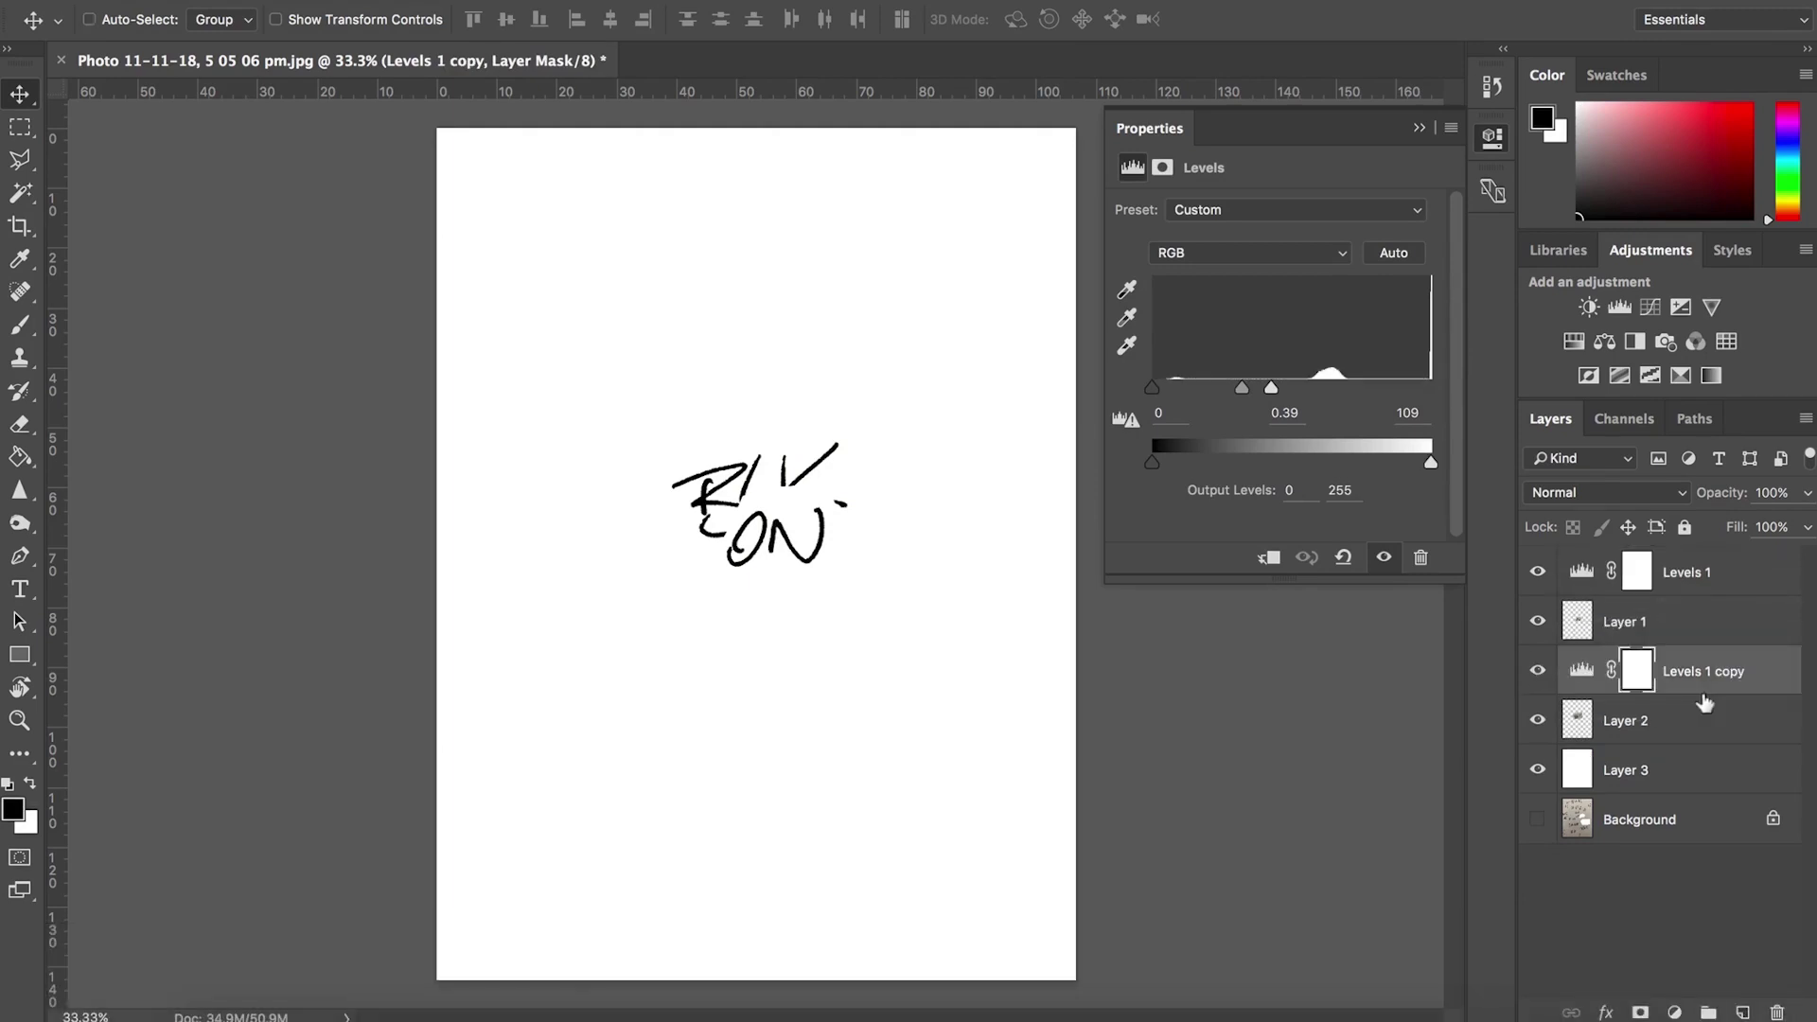
Step: Merge Levels 1 with Layer 1, and merge Levels 1 copy with Layer 2
{"action": "left_click", "coordinate": [1705, 617]}
{"action": "left_click", "coordinate": [1731, 579], "text": "shift"}
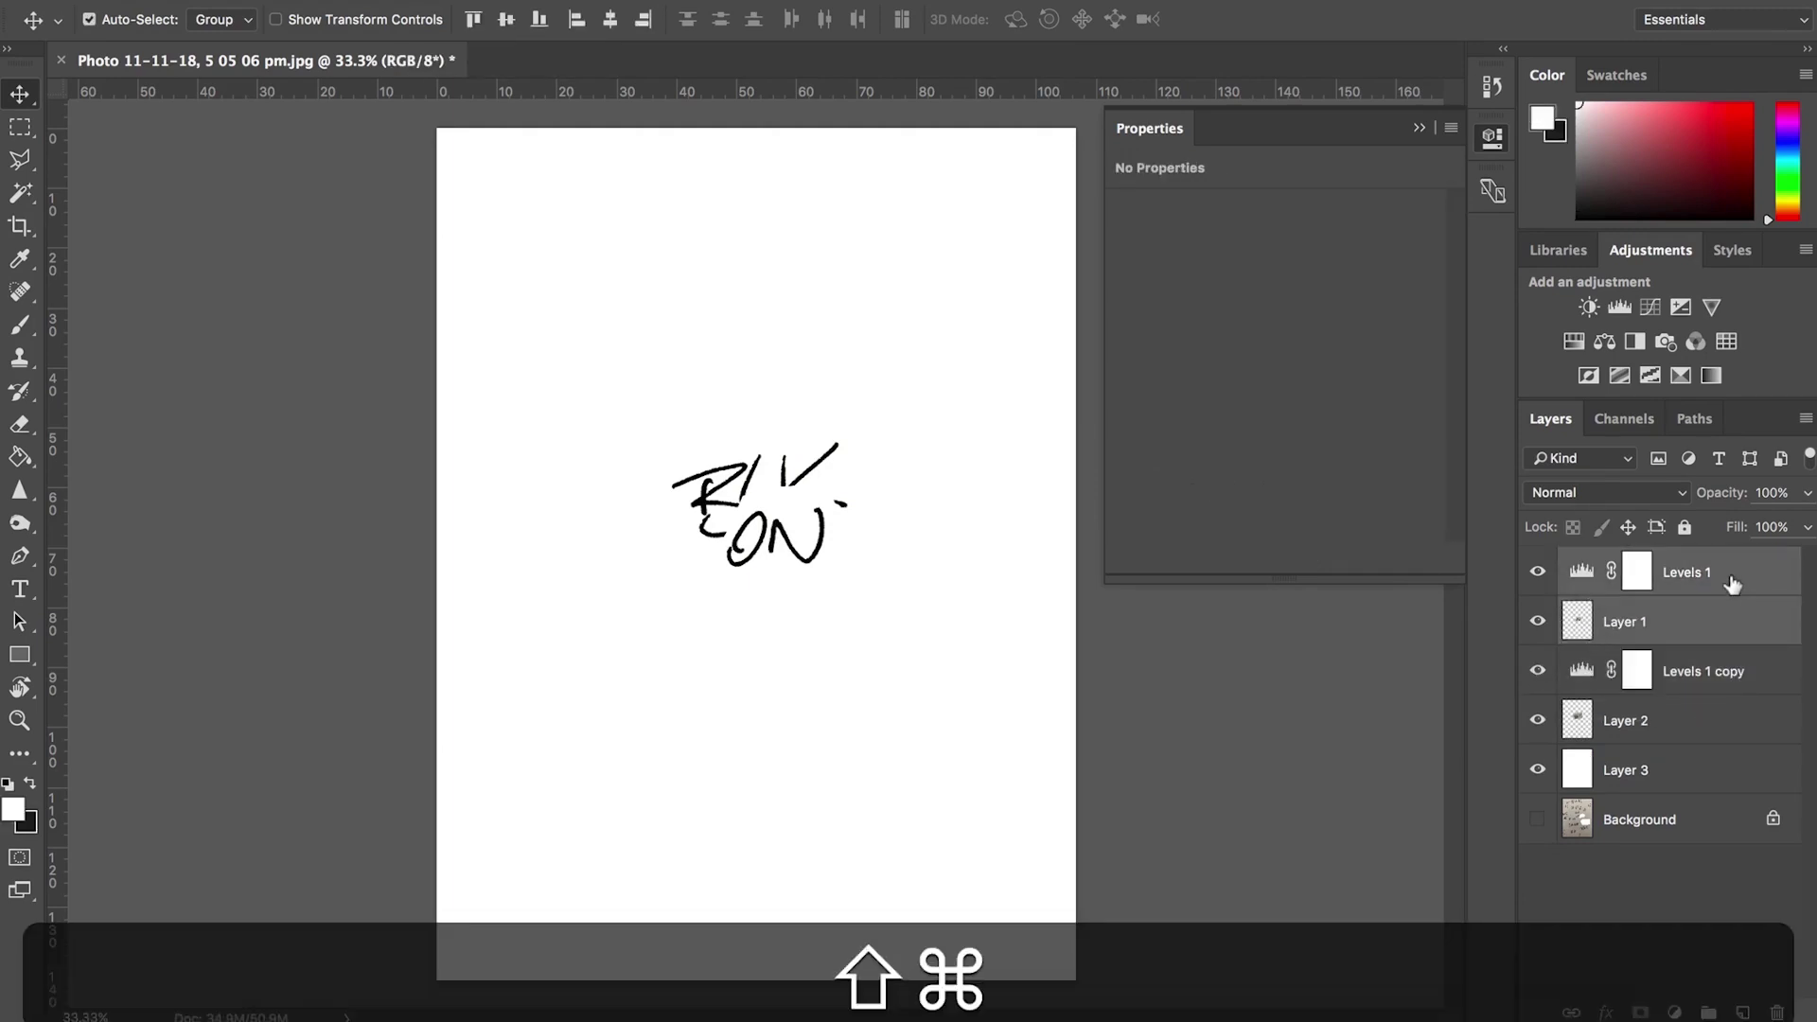
{"action": "key", "text": "super+e"}
{"action": "left_click", "coordinate": [1704, 627]}
{"action": "left_click", "coordinate": [1675, 674], "text": "shift"}
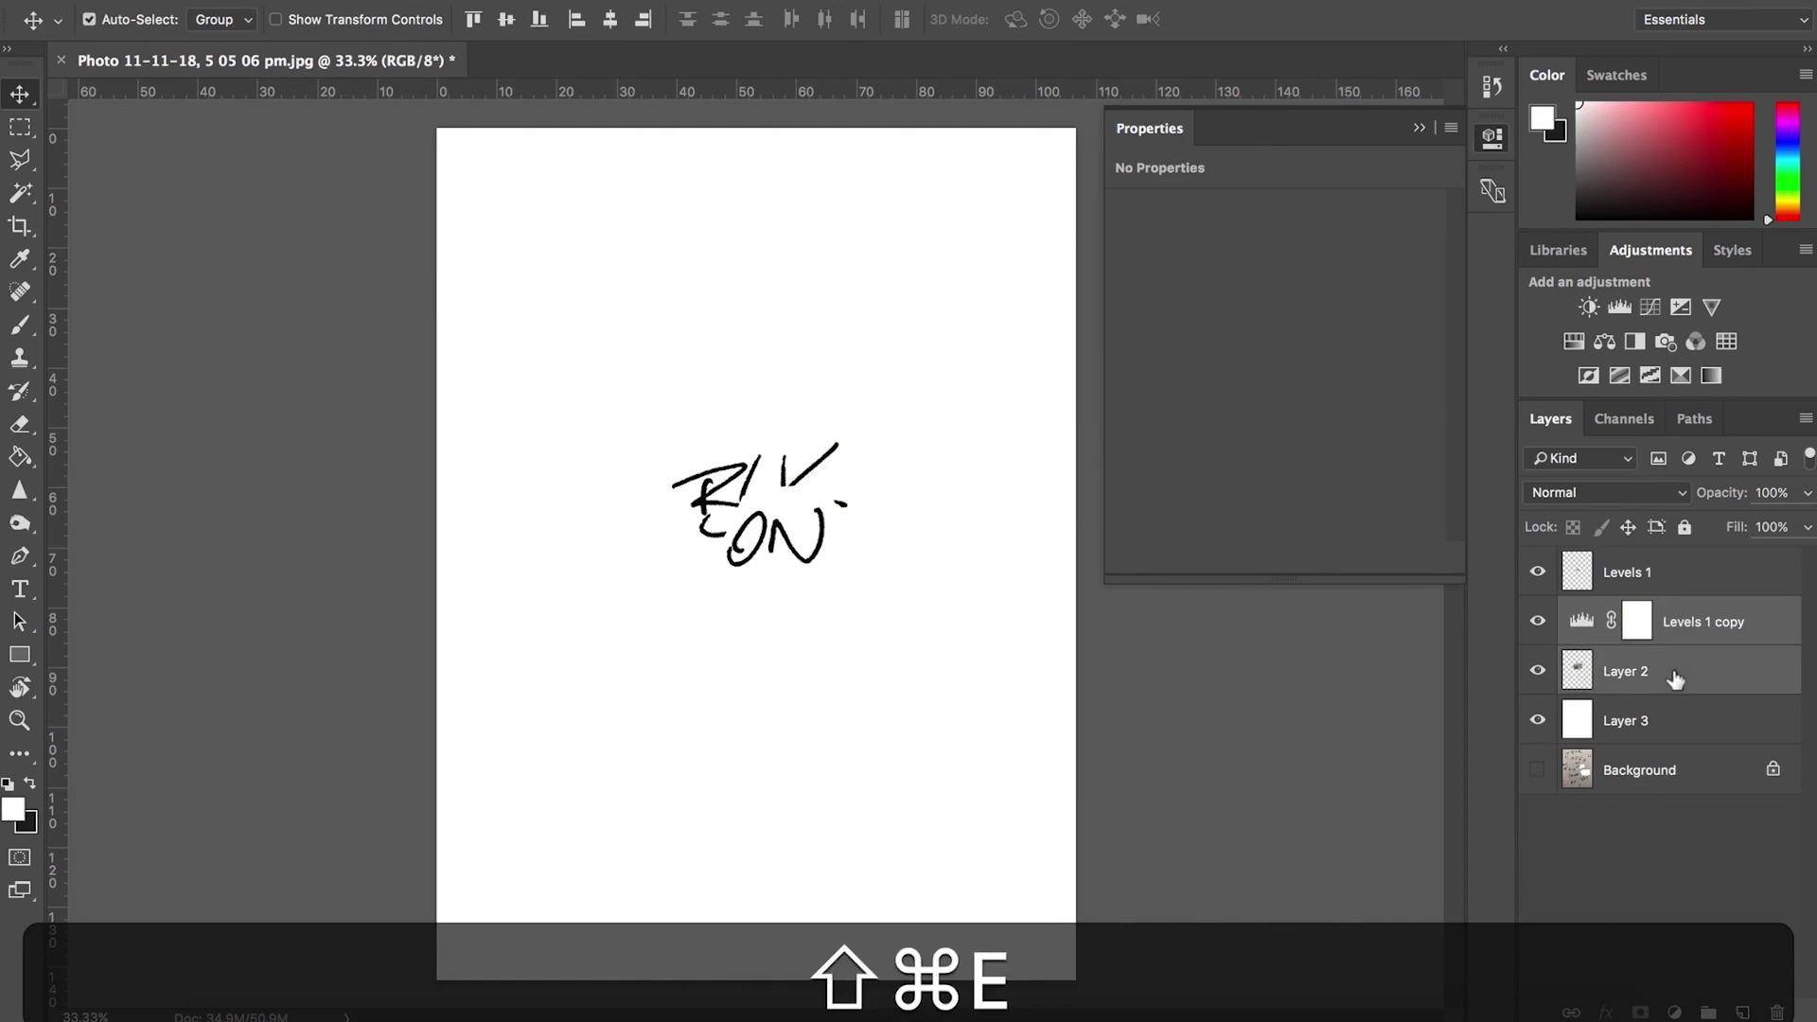
{"action": "key", "text": "super+e"}
Step: Set both merged lettering layers to Multiply blending and move them together slightly down and left on the page
{"action": "left_click", "coordinate": [1587, 577], "text": "shift"}
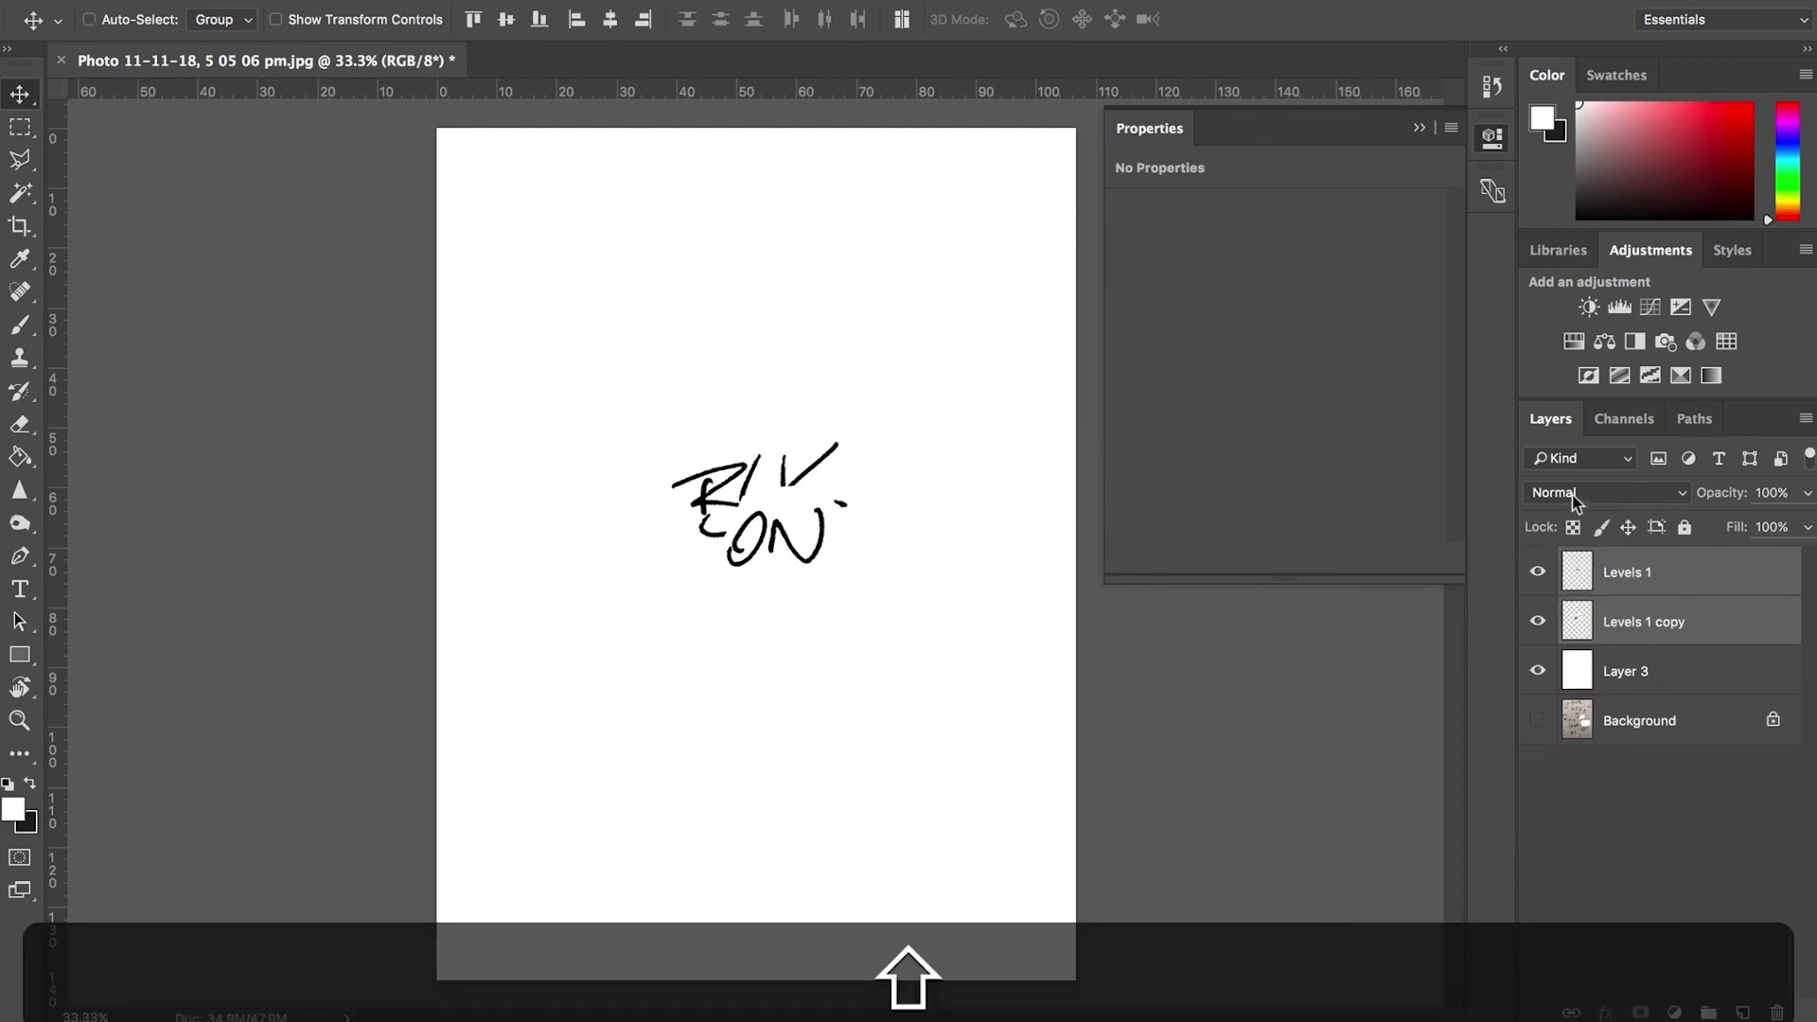
{"action": "left_click", "coordinate": [1581, 494]}
{"action": "left_click", "coordinate": [1583, 559]}
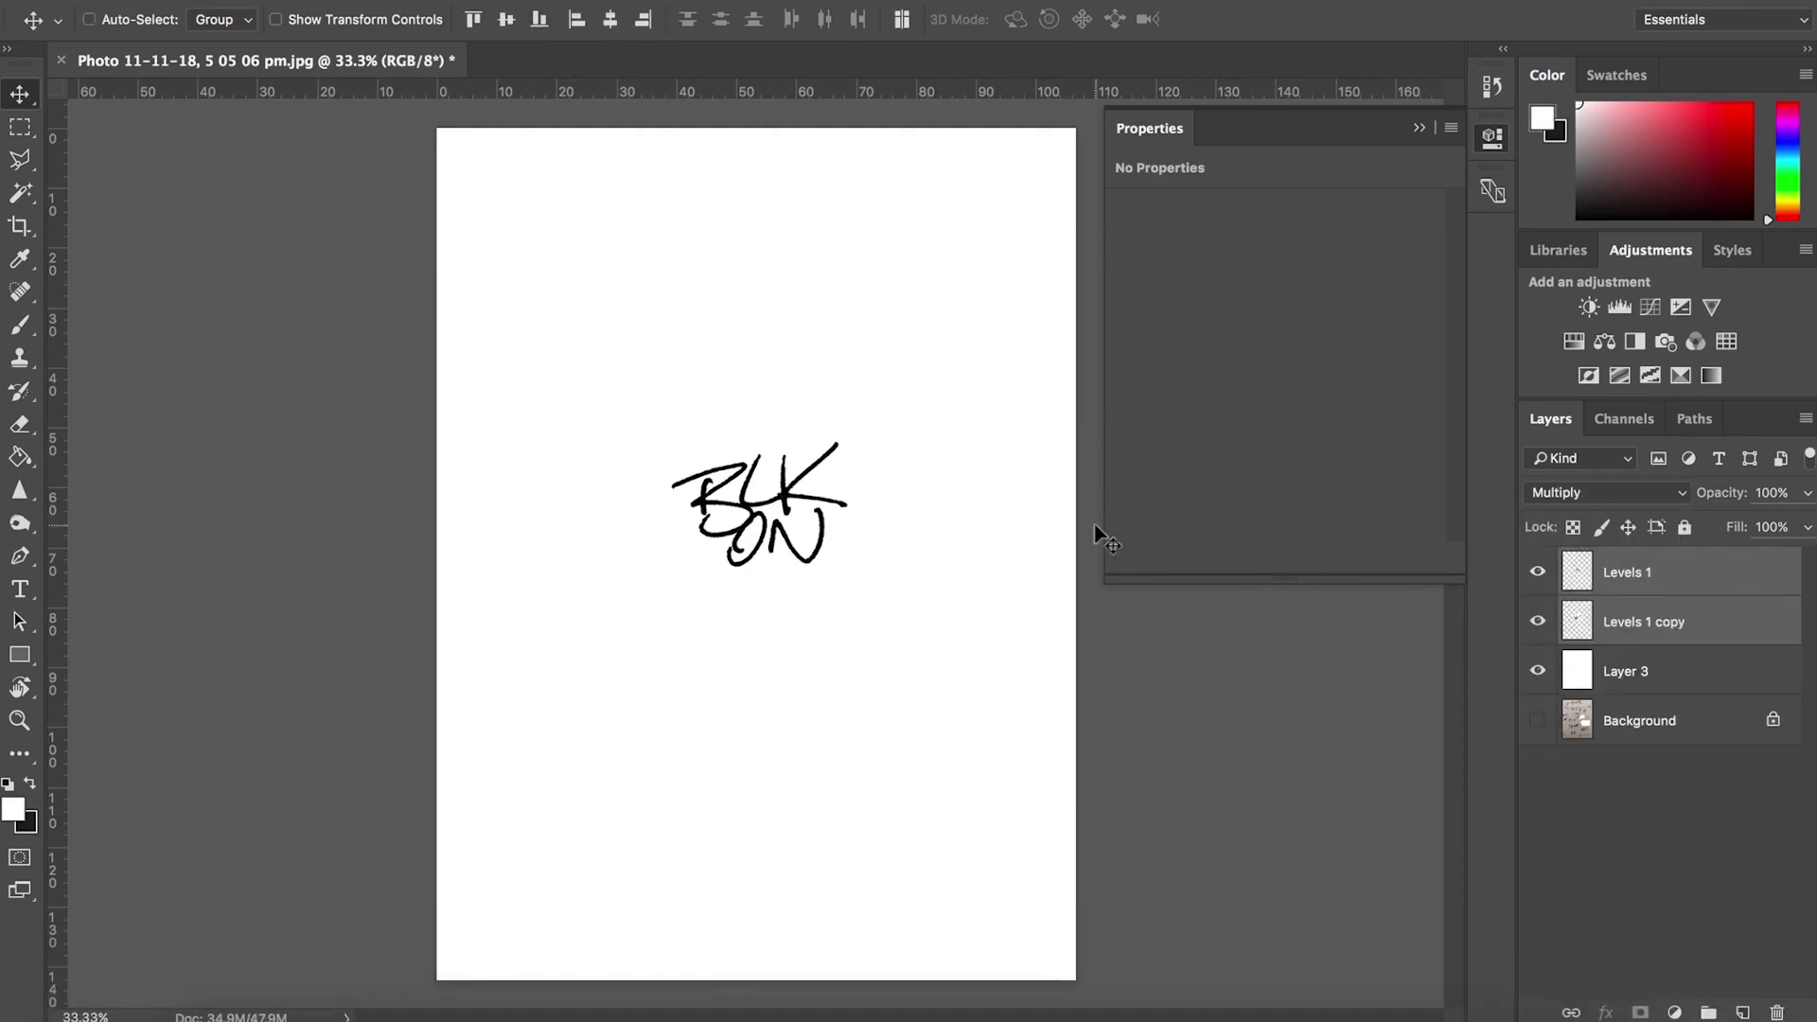
{"action": "key", "text": "v"}
{"action": "left_click_drag", "start_coordinate": [831, 549], "coordinate": [797, 581]}
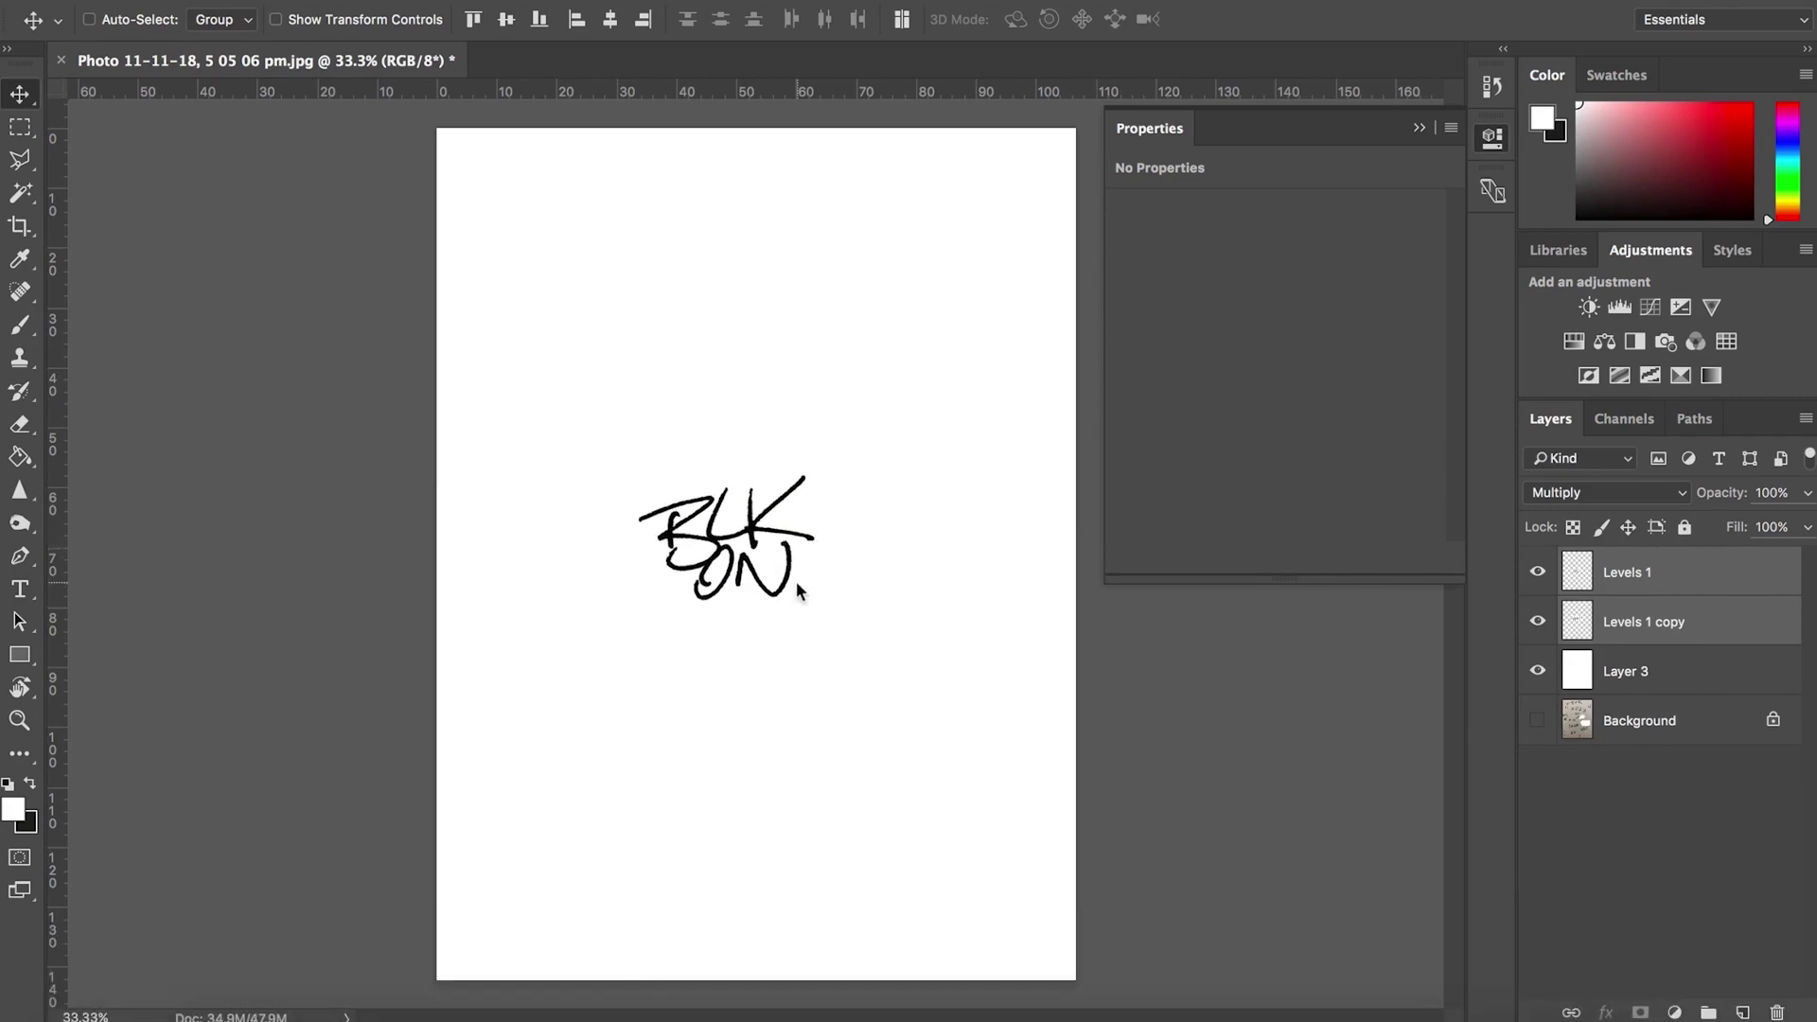
{"action": "key", "text": "v"}
Step: Identify each word's layer by toggling its visibility, and rename Levels 1 copy to BLK and Levels 1 to On
{"action": "left_click", "coordinate": [1600, 579]}
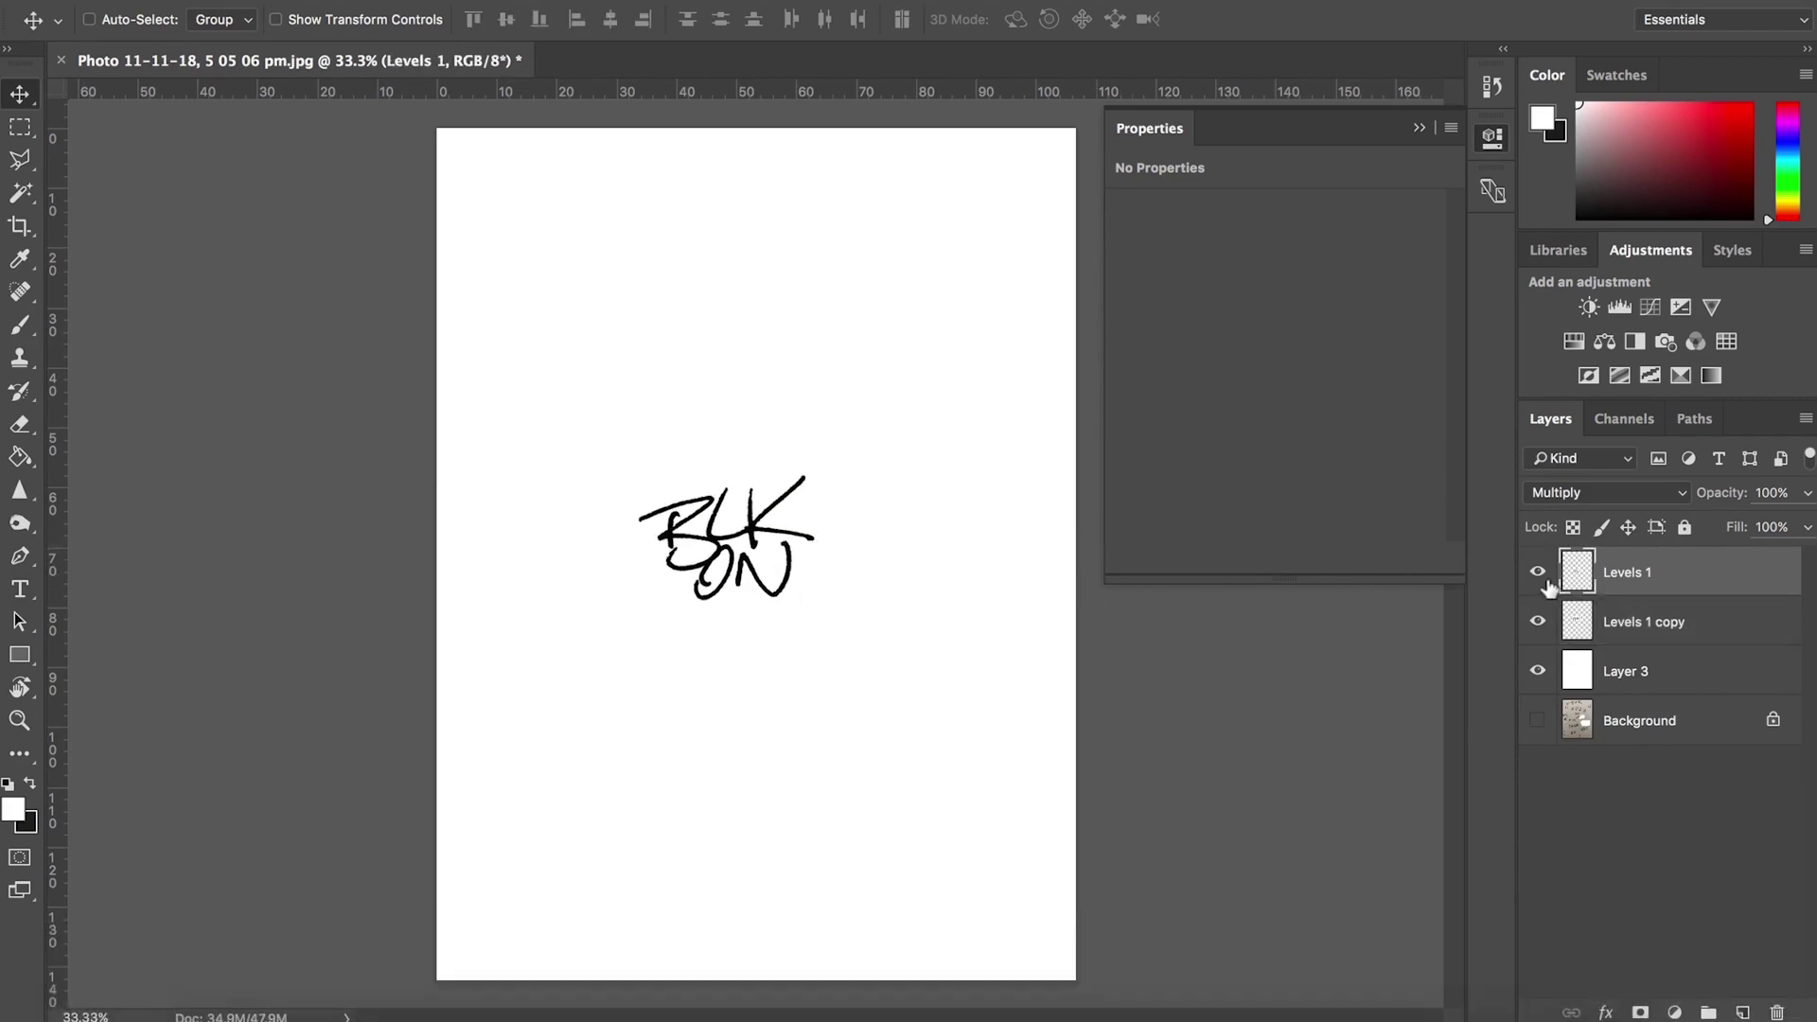
{"action": "left_click", "coordinate": [1538, 574]}
{"action": "left_click", "coordinate": [1538, 574]}
{"action": "left_click", "coordinate": [1622, 623]}
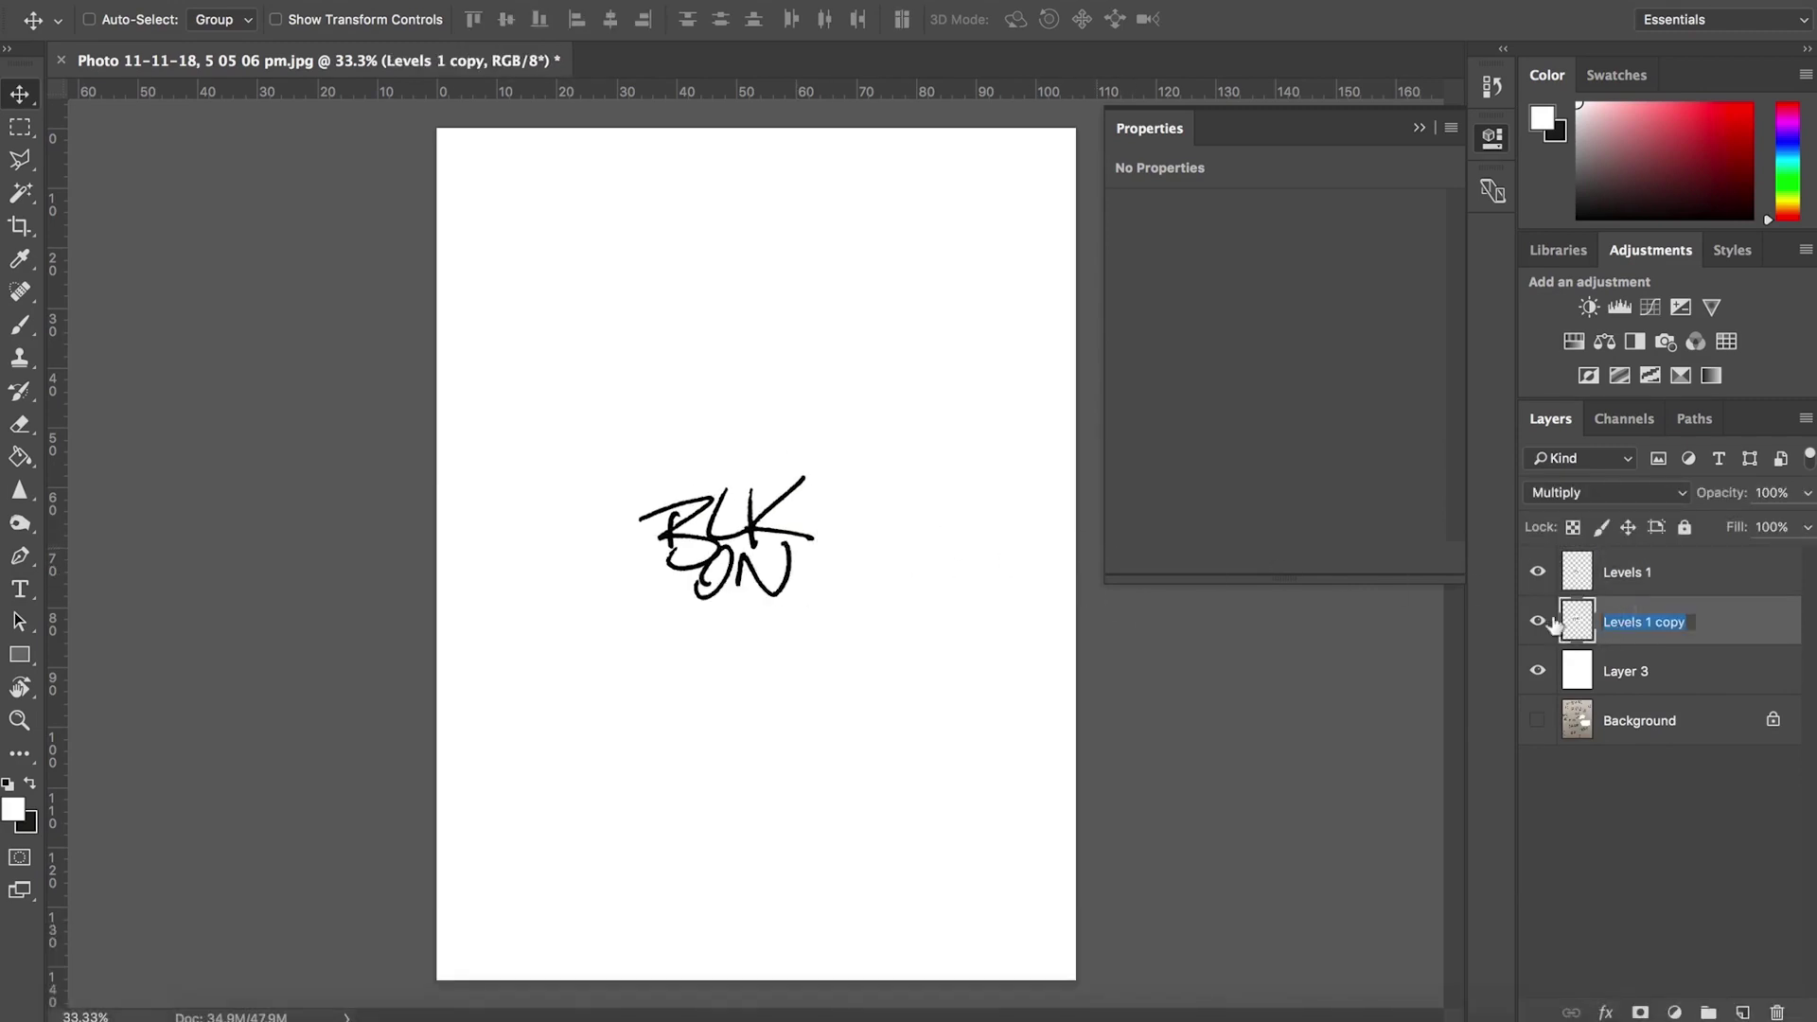
{"action": "left_click", "coordinate": [1538, 622]}
{"action": "left_click", "coordinate": [1538, 622]}
{"action": "type", "text": "BLK"}
{"action": "key", "text": "Return"}
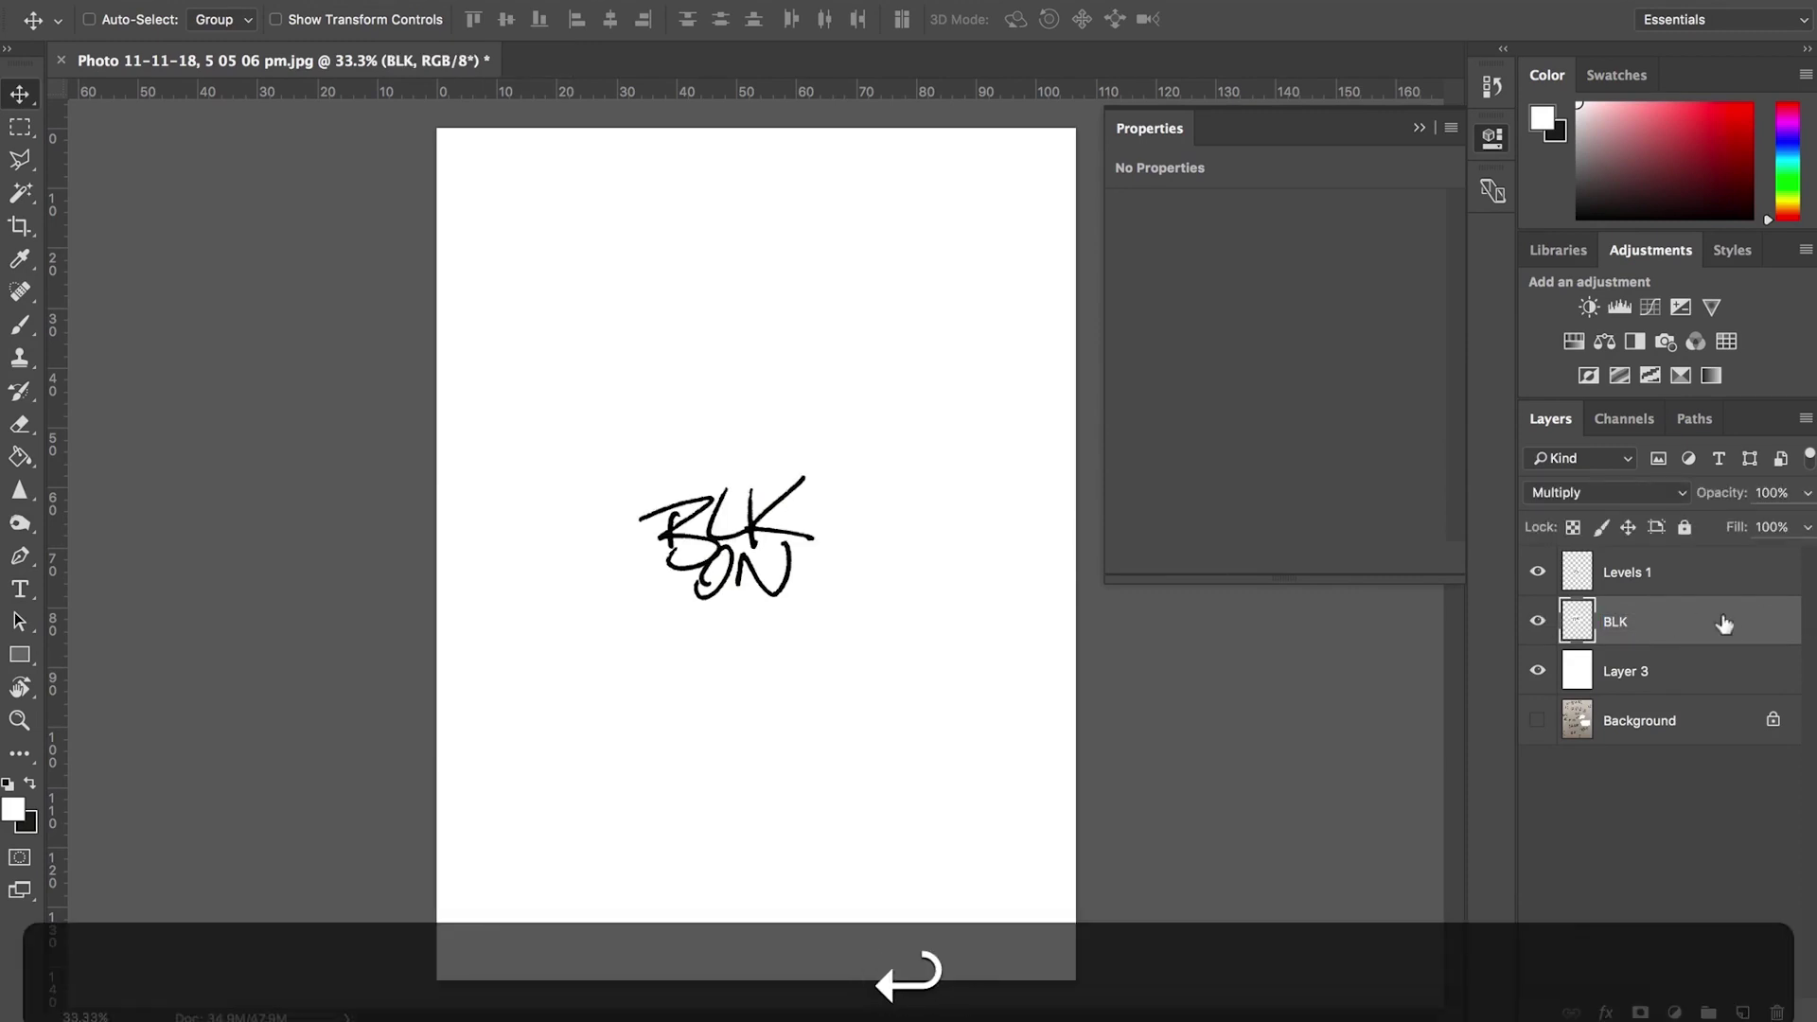
{"action": "left_click", "coordinate": [1623, 577]}
{"action": "type", "text": "On"}
{"action": "key", "text": "Return"}
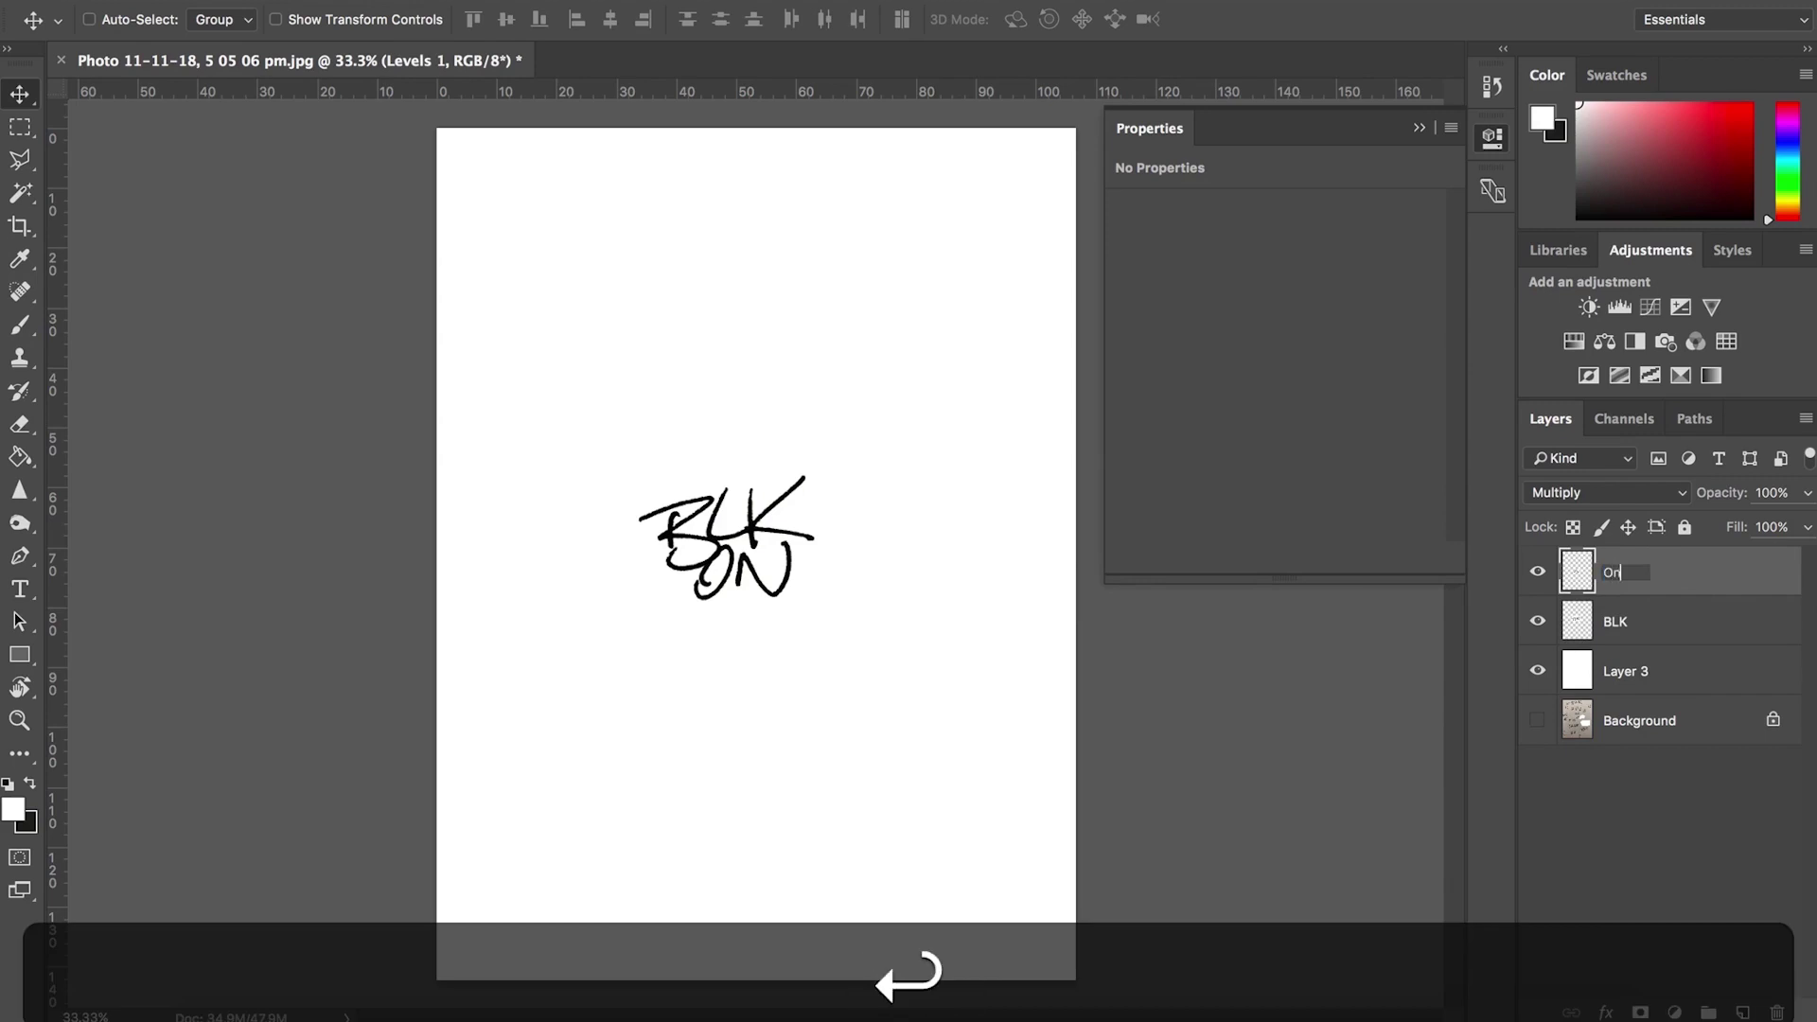
Step: Duplicate the BLK layer, place the copy below ON, and move the original BLK slightly up
{"action": "left_click", "coordinate": [1616, 621]}
{"action": "key", "text": "super+j"}
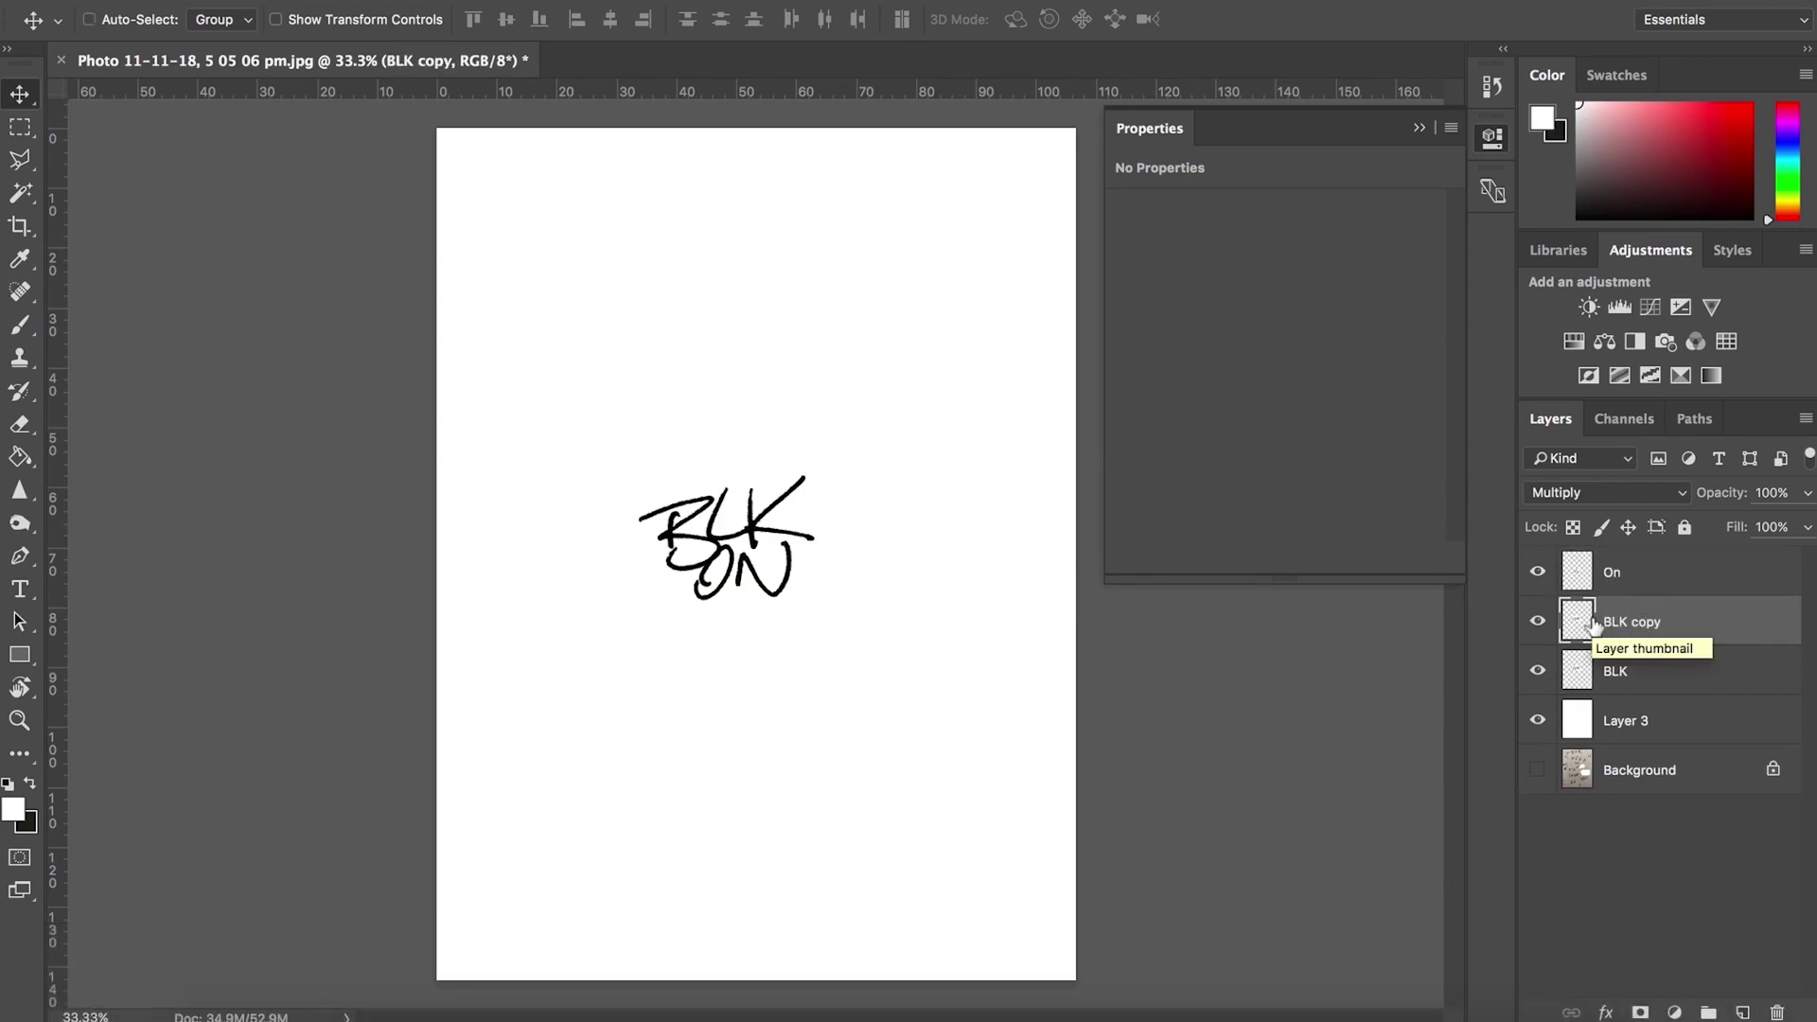
{"action": "key", "text": "v"}
{"action": "left_click_drag", "start_coordinate": [814, 526], "coordinate": [786, 629], "text": "shift"}
{"action": "left_click", "coordinate": [1615, 674]}
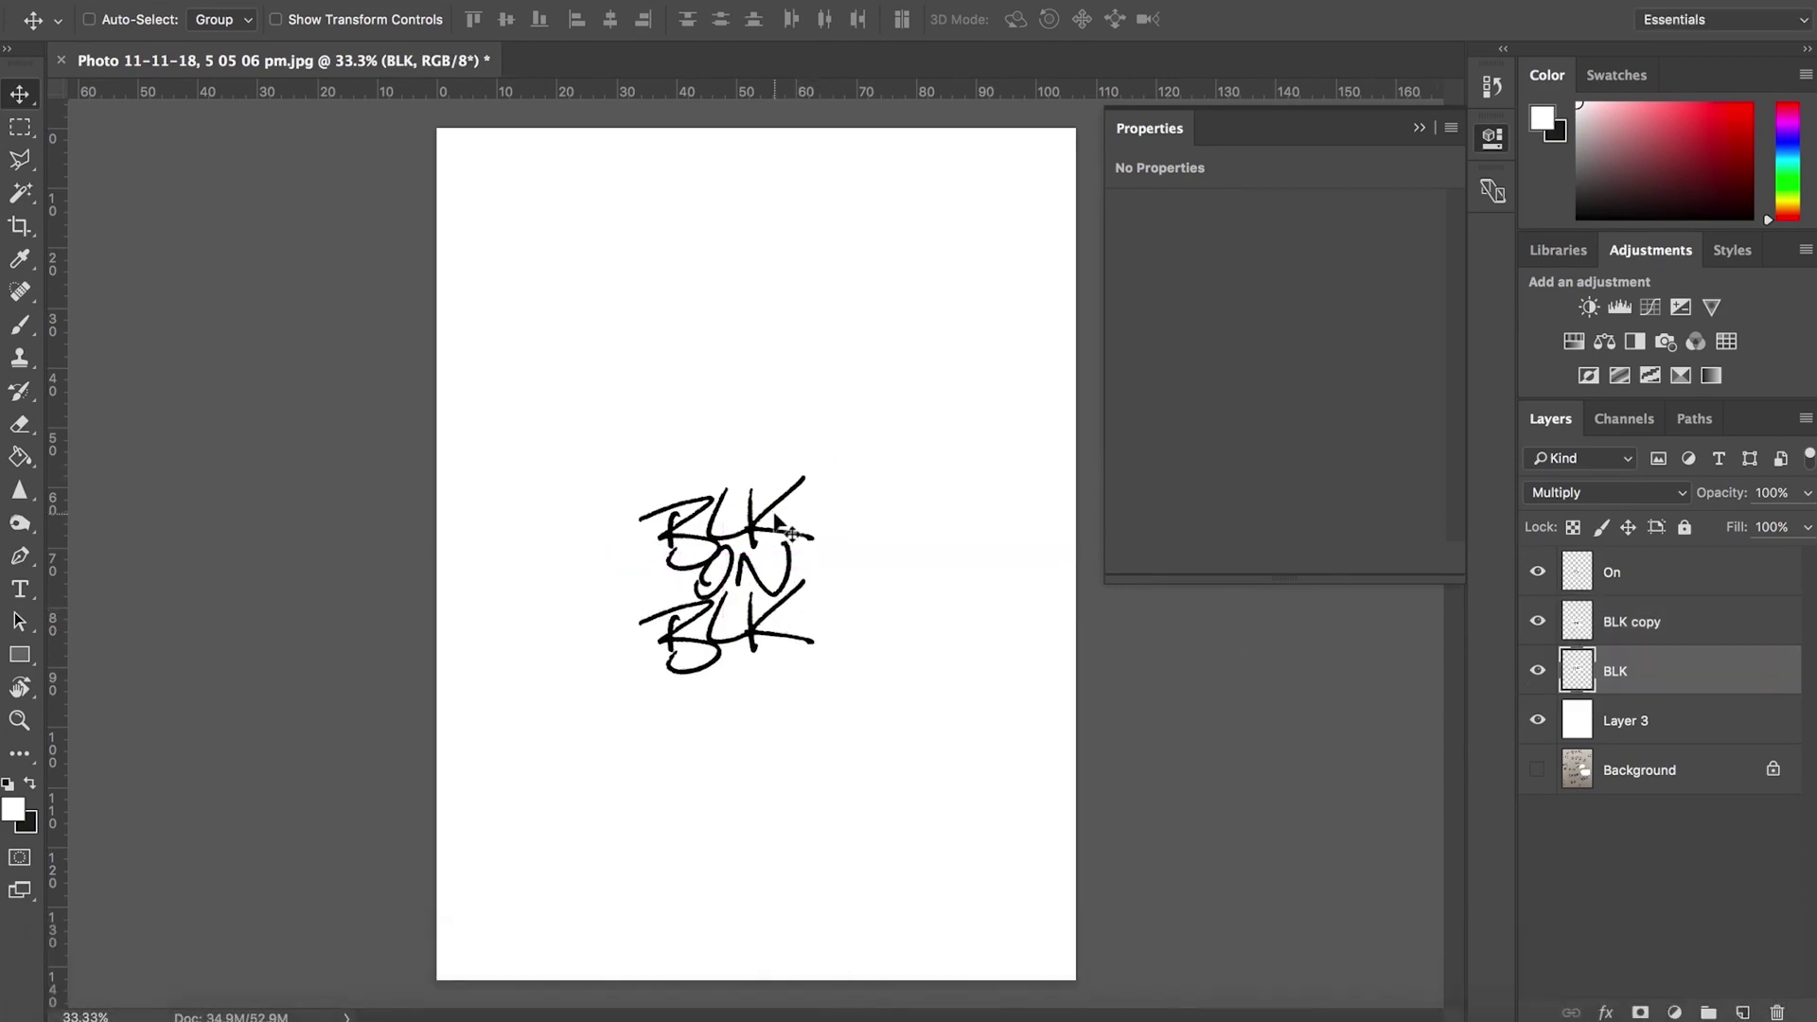
{"action": "left_click_drag", "start_coordinate": [776, 520], "coordinate": [776, 501]}
Step: Nudge the On layer left and vertically so ON sits between the two BLK words
{"action": "left_click", "coordinate": [1600, 578]}
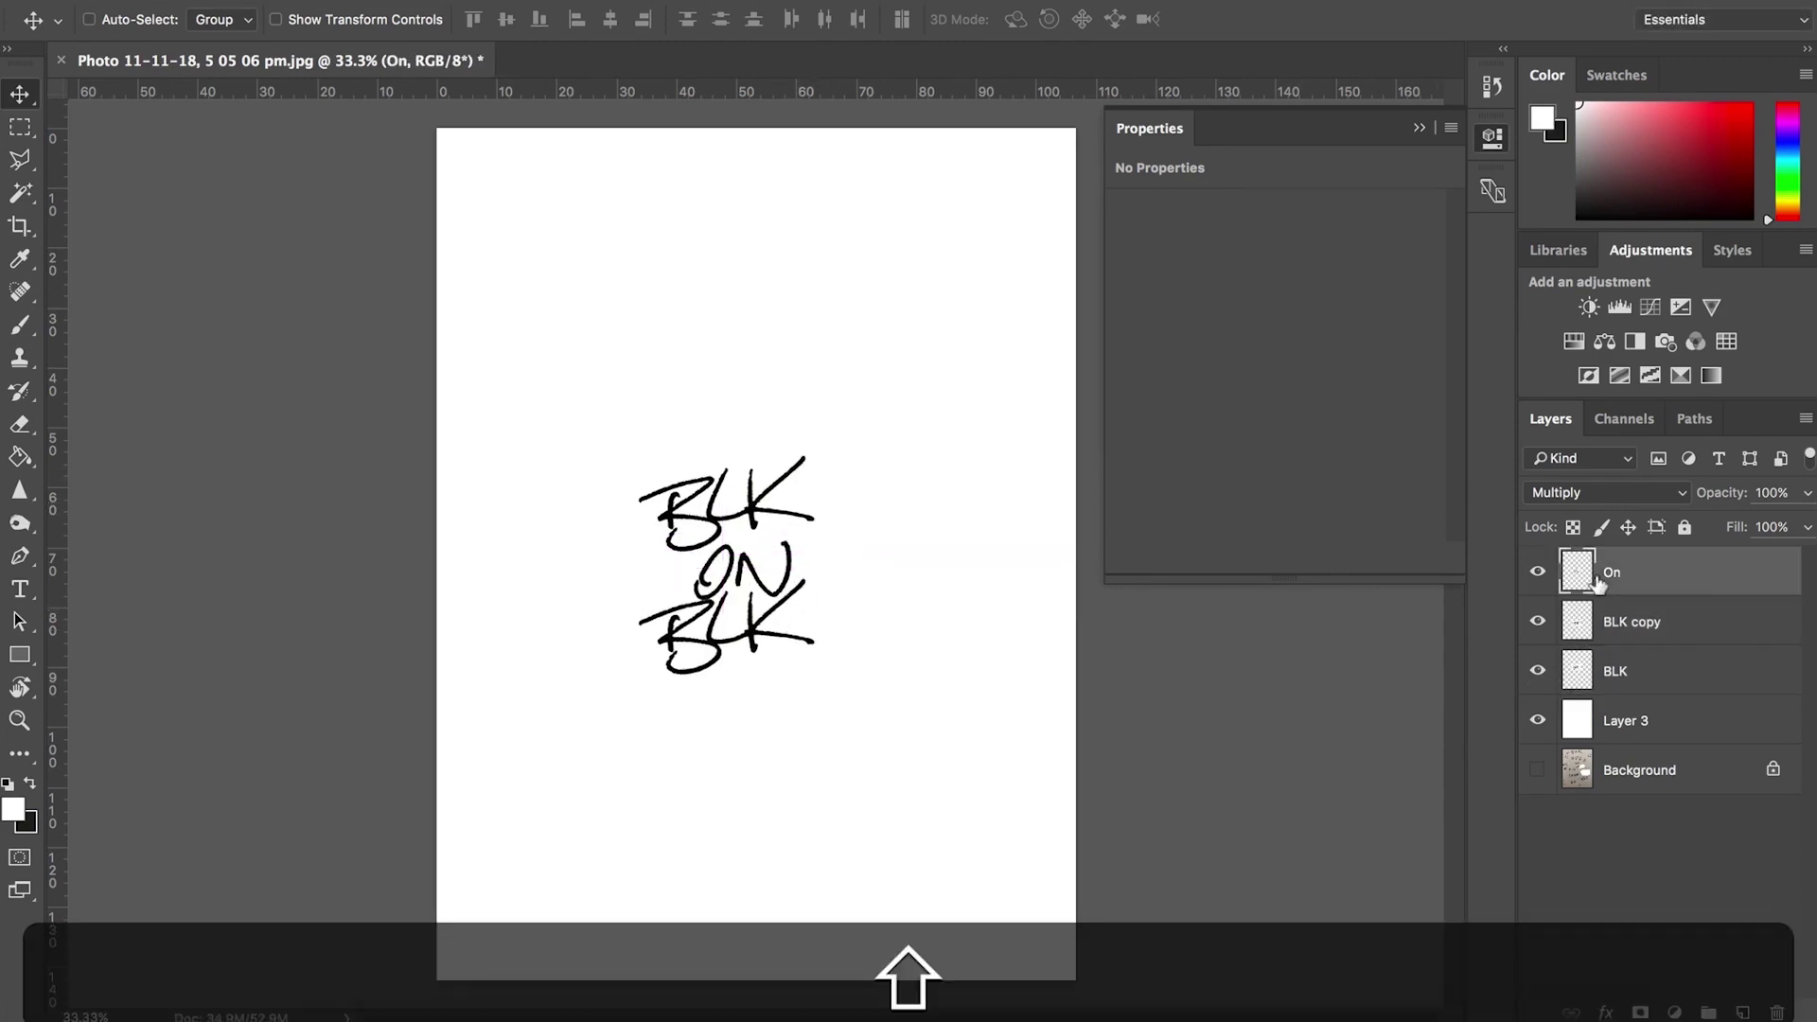
{"action": "key", "text": "shift+Left"}
{"action": "key", "text": "shift+Left"}
{"action": "key", "text": "shift+Left"}
{"action": "key", "text": "shift+Left"}
{"action": "key", "text": "shift+Down"}
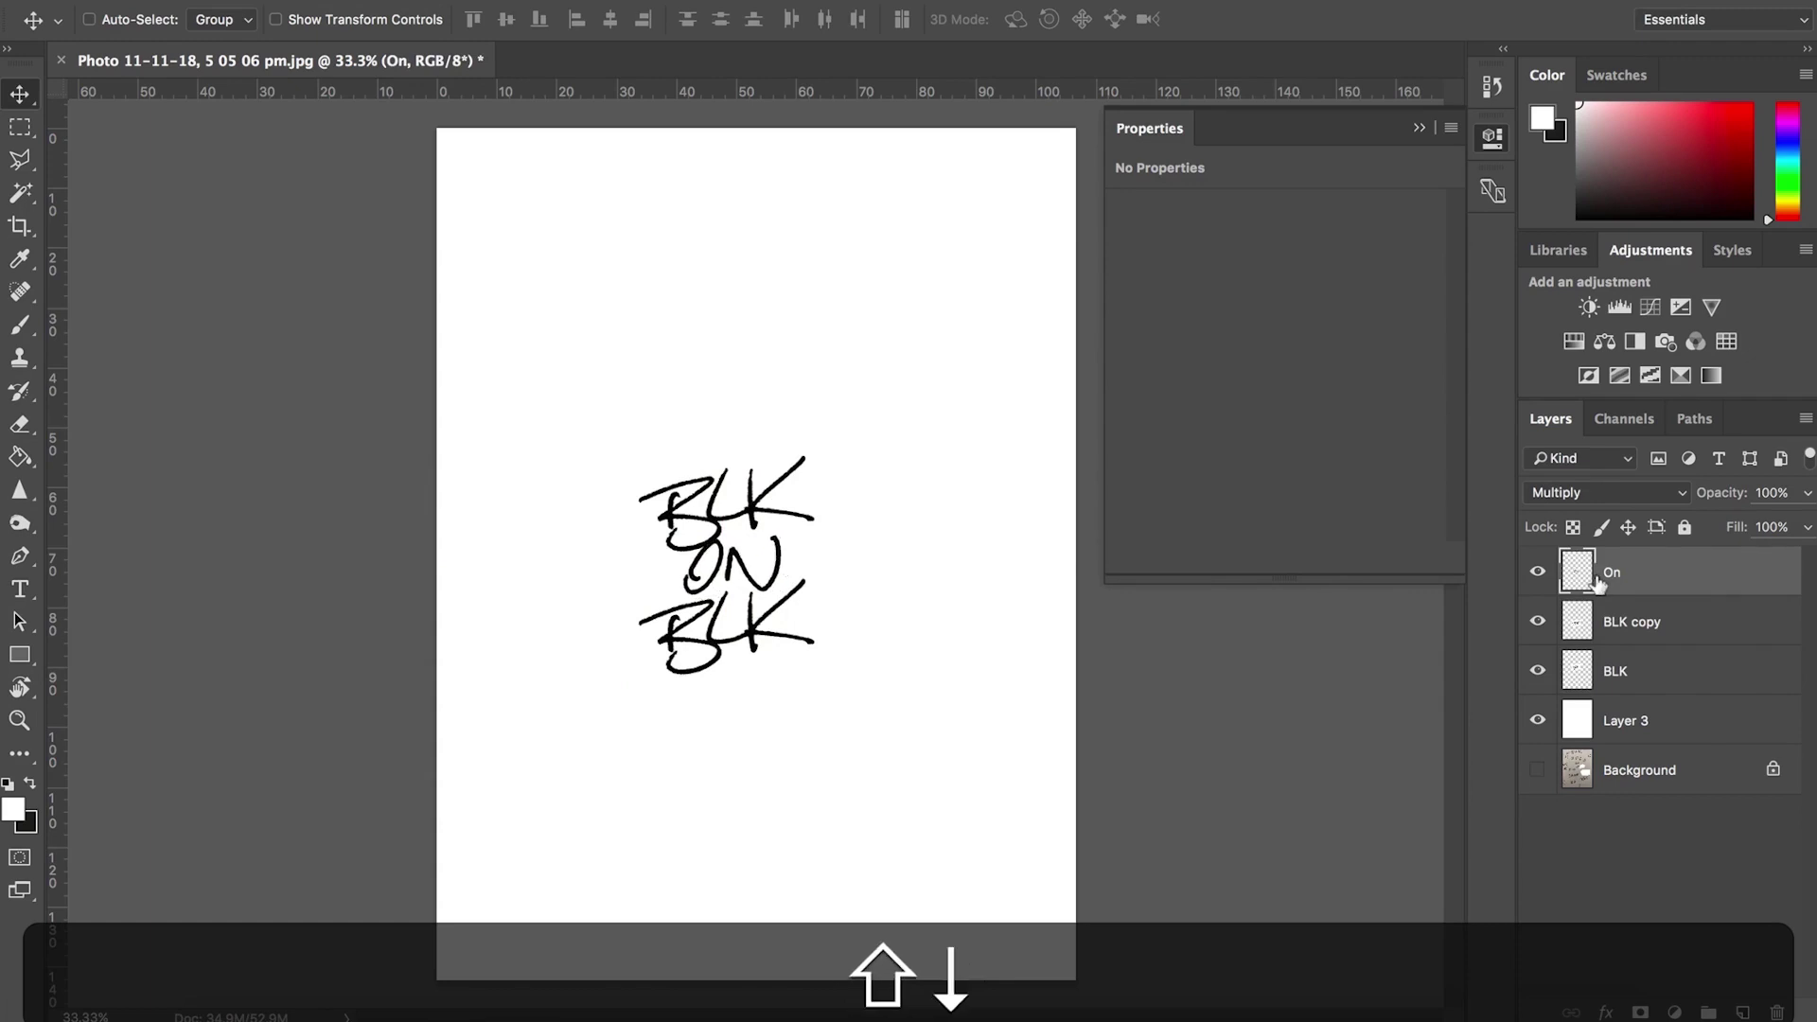
Step: Scale the On, BLK copy and BLK layers together to about 221.5% around the centre of the page
{"action": "left_click", "coordinate": [1607, 670], "text": "shift"}
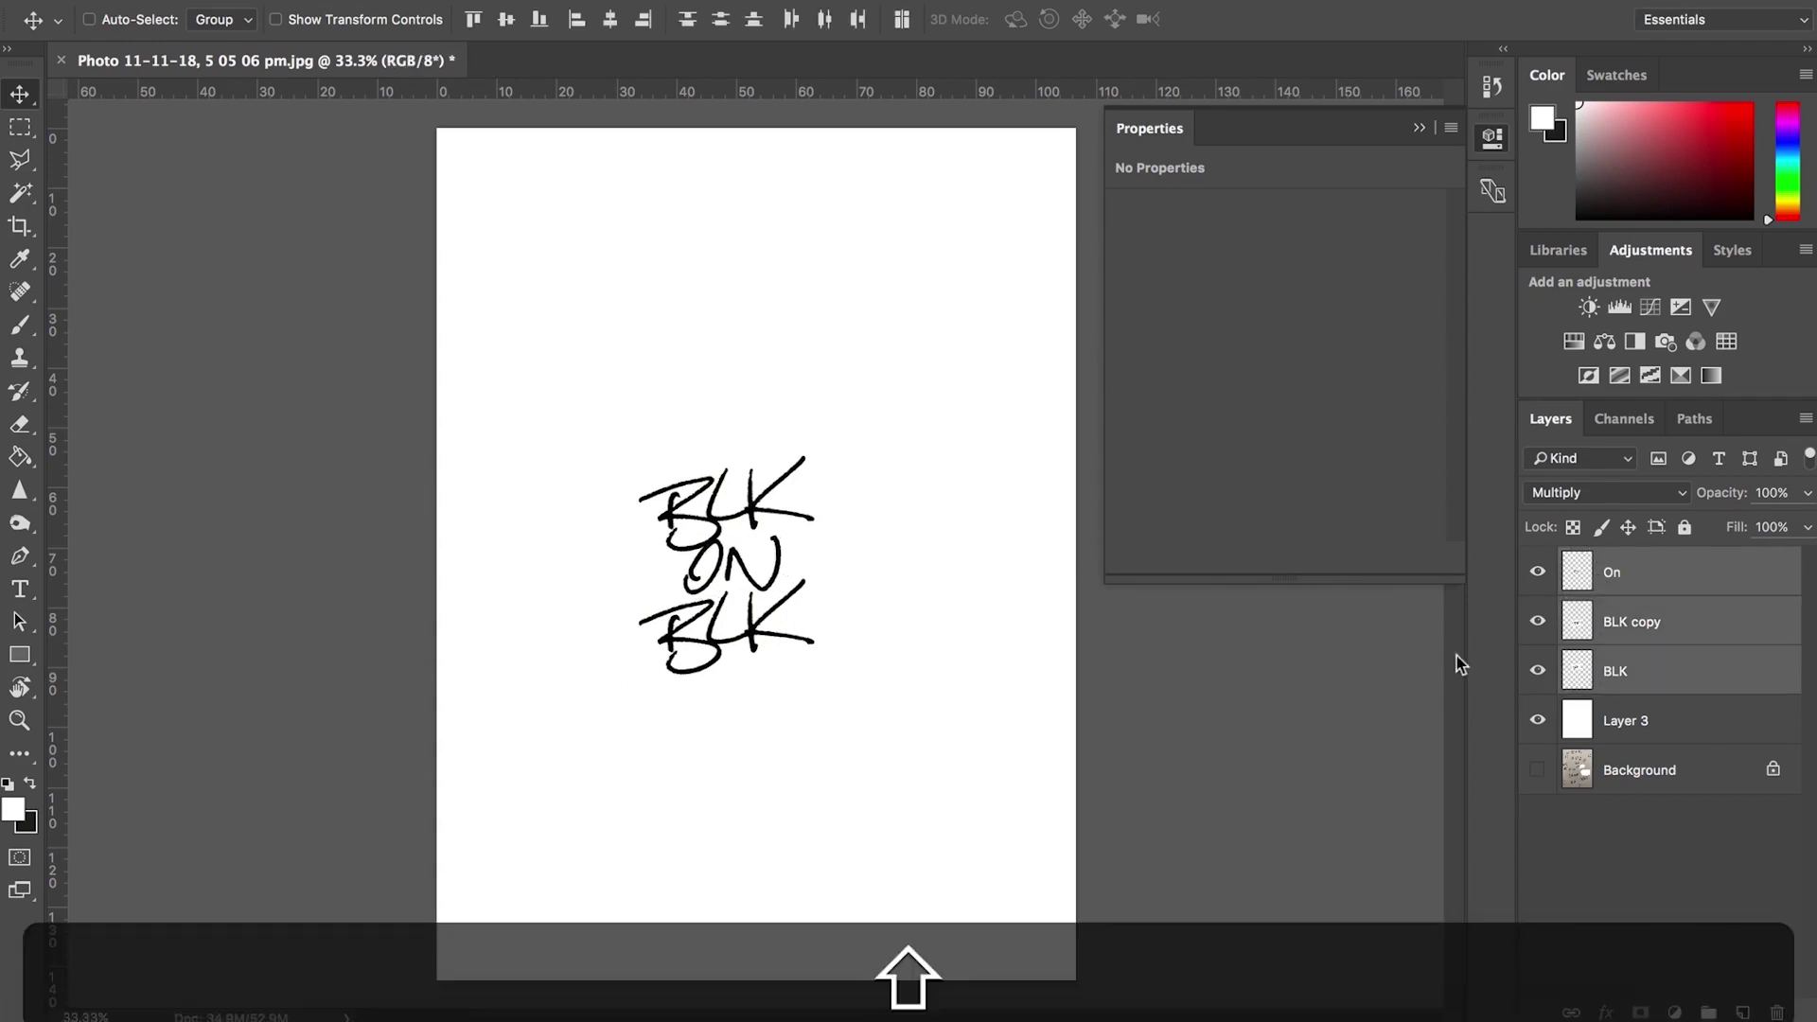
{"action": "key", "text": "v"}
{"action": "mouse_move", "coordinate": [742, 601]}
{"action": "left_mouse_down"}
{"action": "mouse_move", "coordinate": [791, 612]}
{"action": "mouse_move", "coordinate": [773, 615]}
{"action": "left_mouse_up"}
{"action": "key", "text": "super+t"}
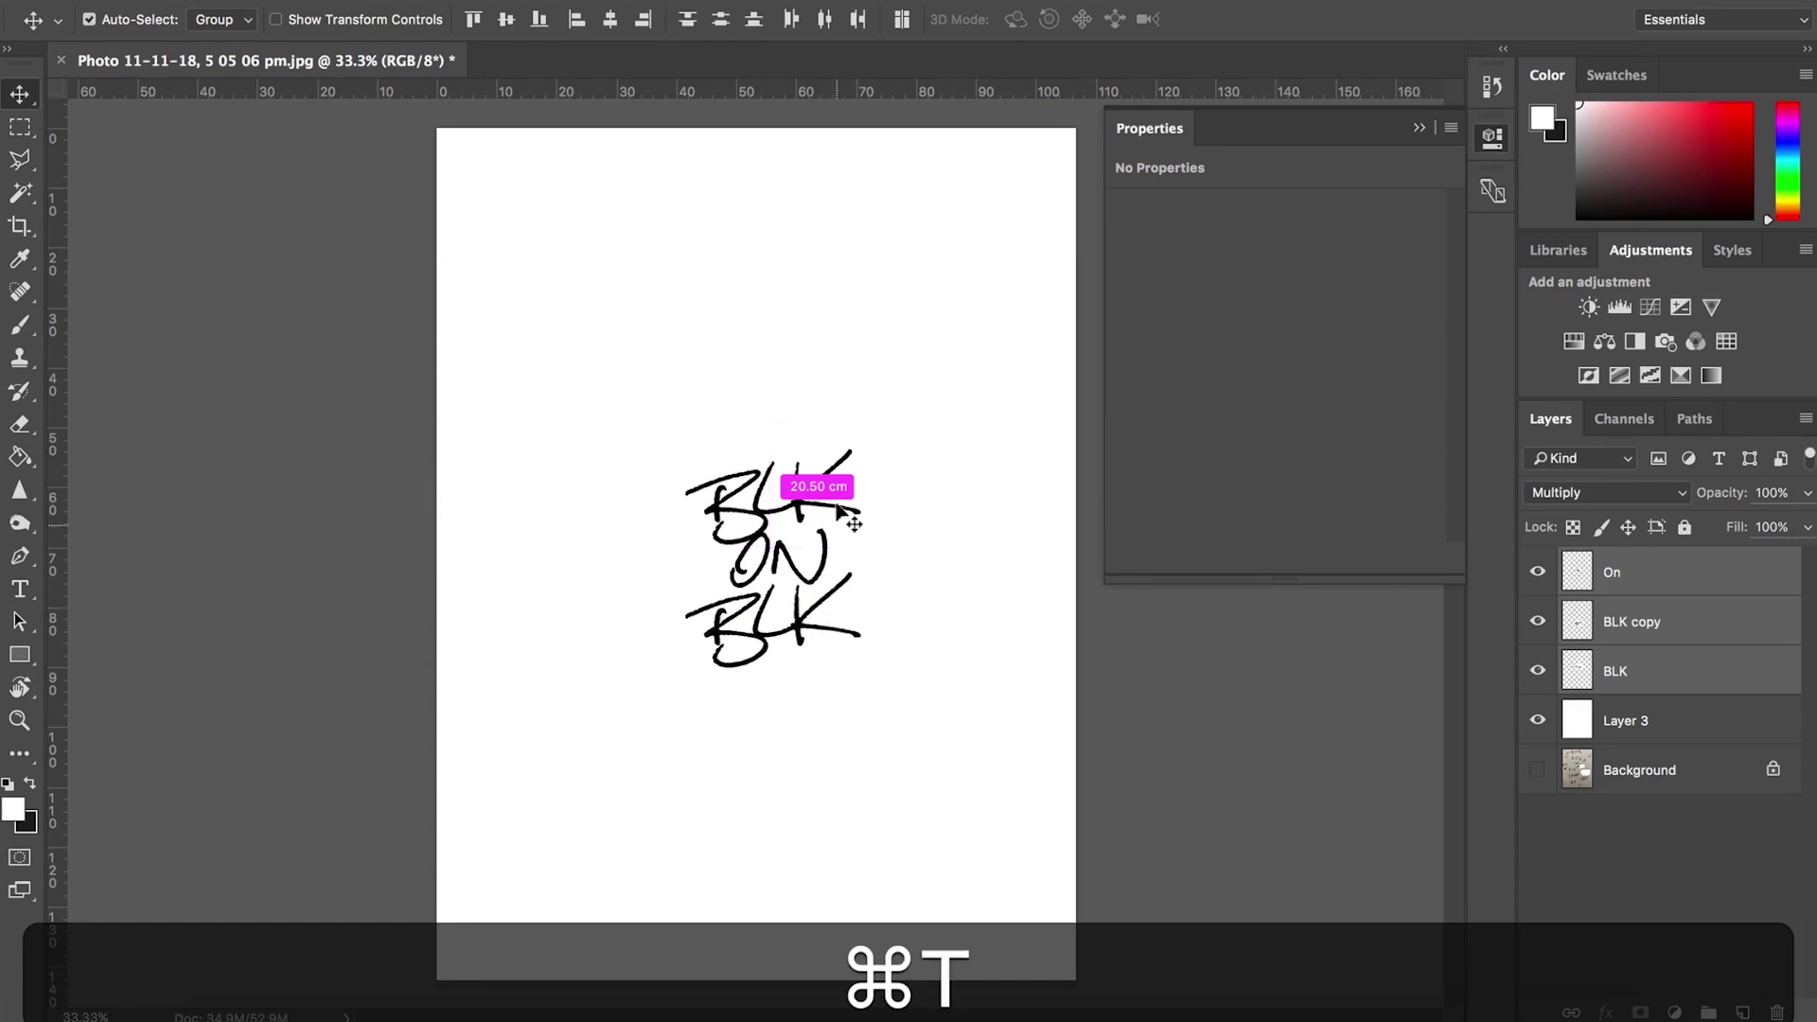
{"action": "mouse_move", "coordinate": [880, 418]}
{"action": "left_mouse_down", "text": "alt+shift"}
{"action": "mouse_move", "coordinate": [970, 379]}
{"action": "mouse_move", "coordinate": [1051, 309]}
{"action": "mouse_move", "coordinate": [904, 407]}
{"action": "left_mouse_up", "text": "alt+shift"}
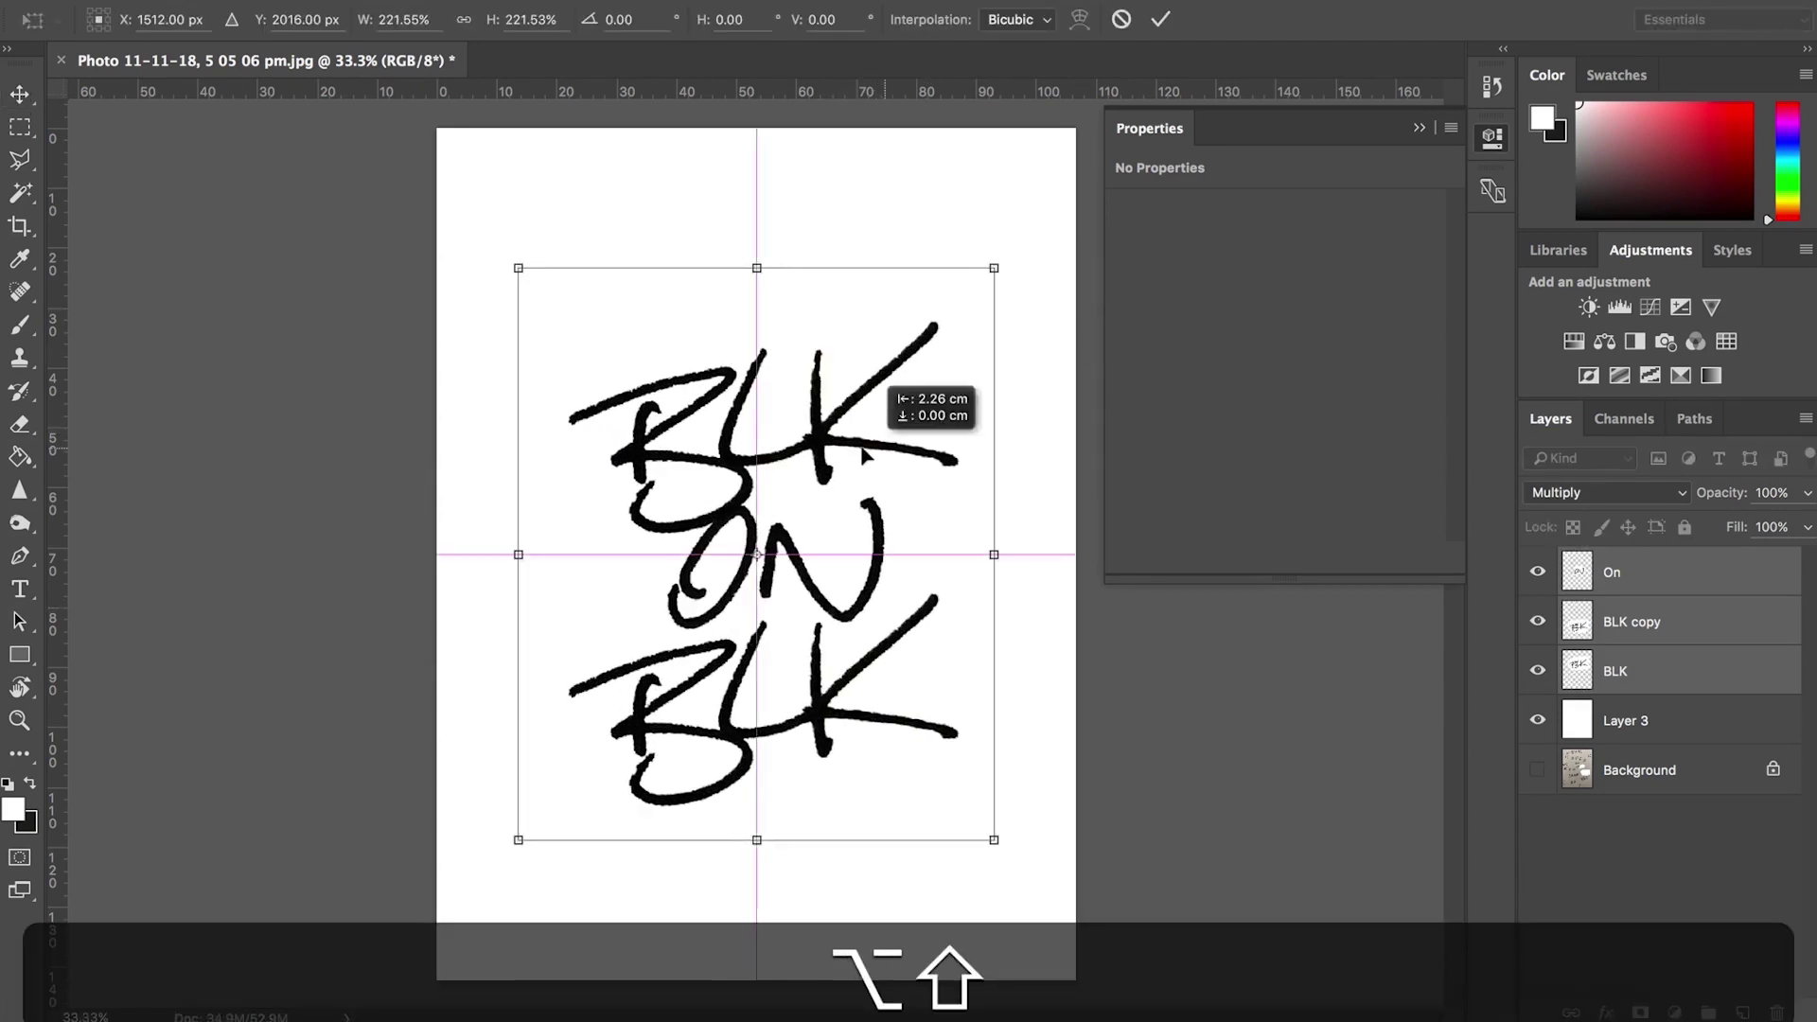
{"action": "key", "text": "Return"}
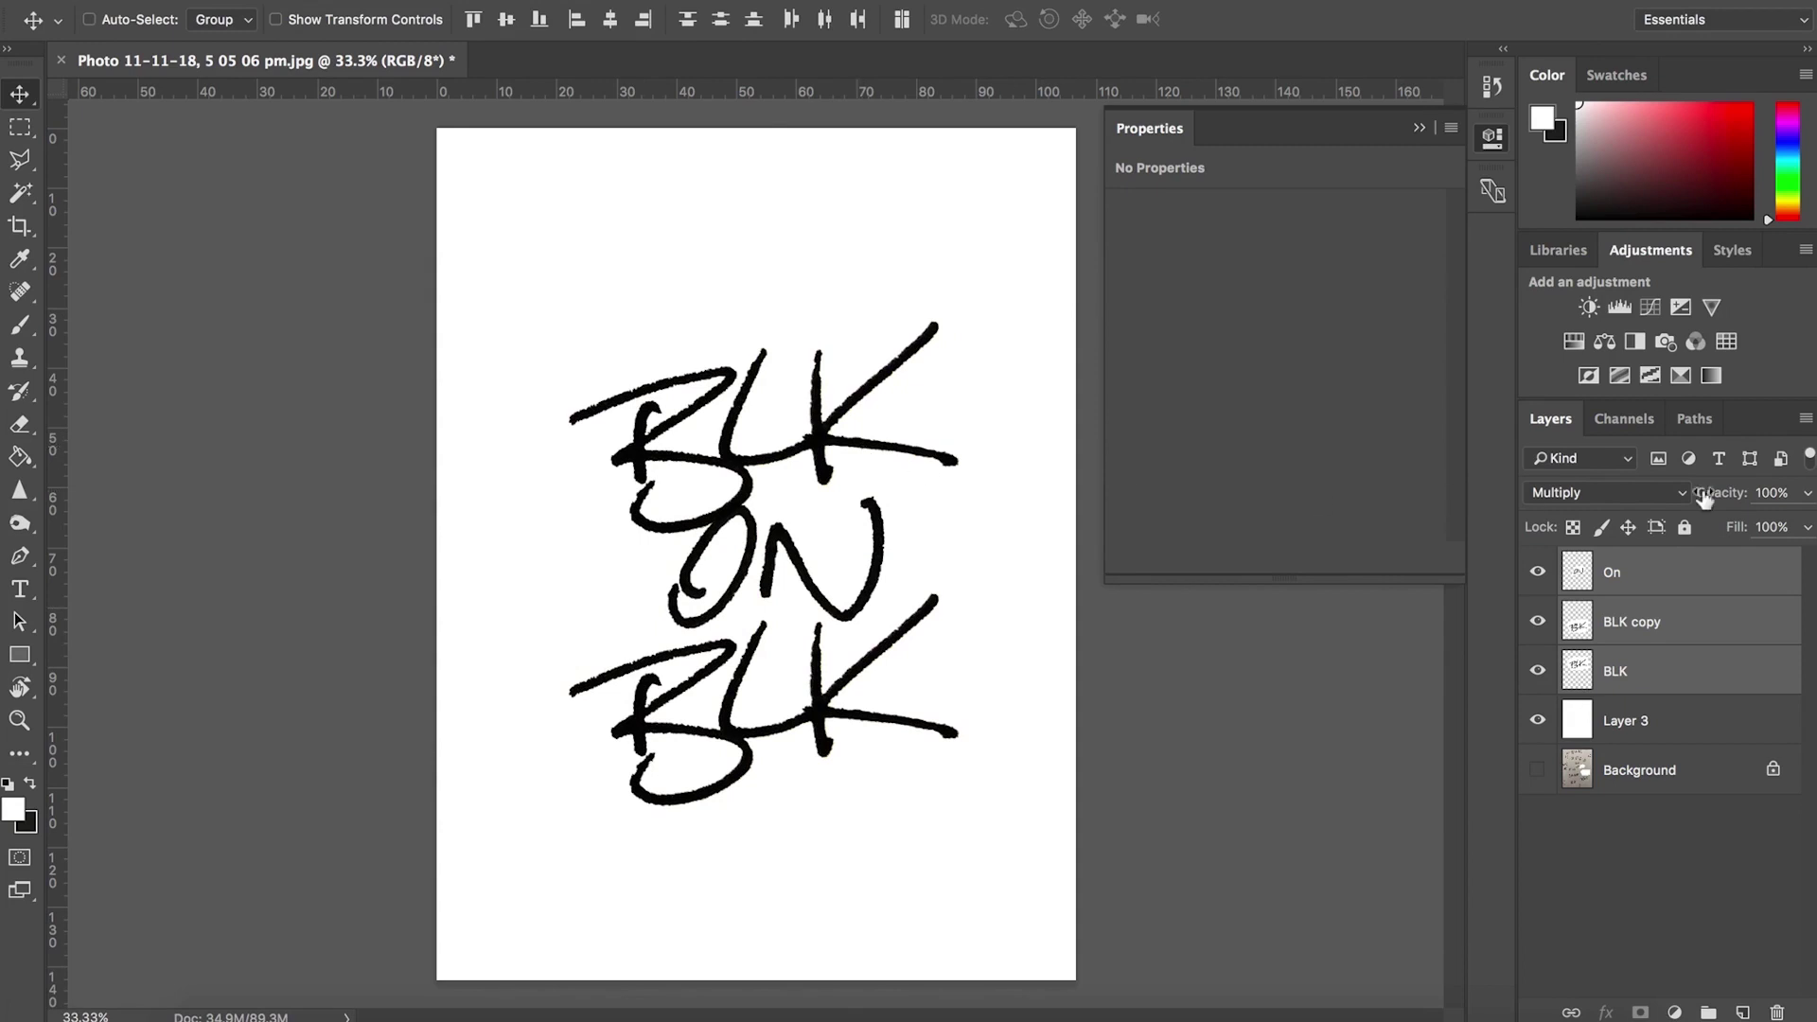
Step: Shift the enlarged lettering slightly left and reduce the opacity of its three layers to 12%
{"action": "key", "text": "v"}
{"action": "left_click_drag", "start_coordinate": [913, 625], "coordinate": [892, 615], "text": "shift"}
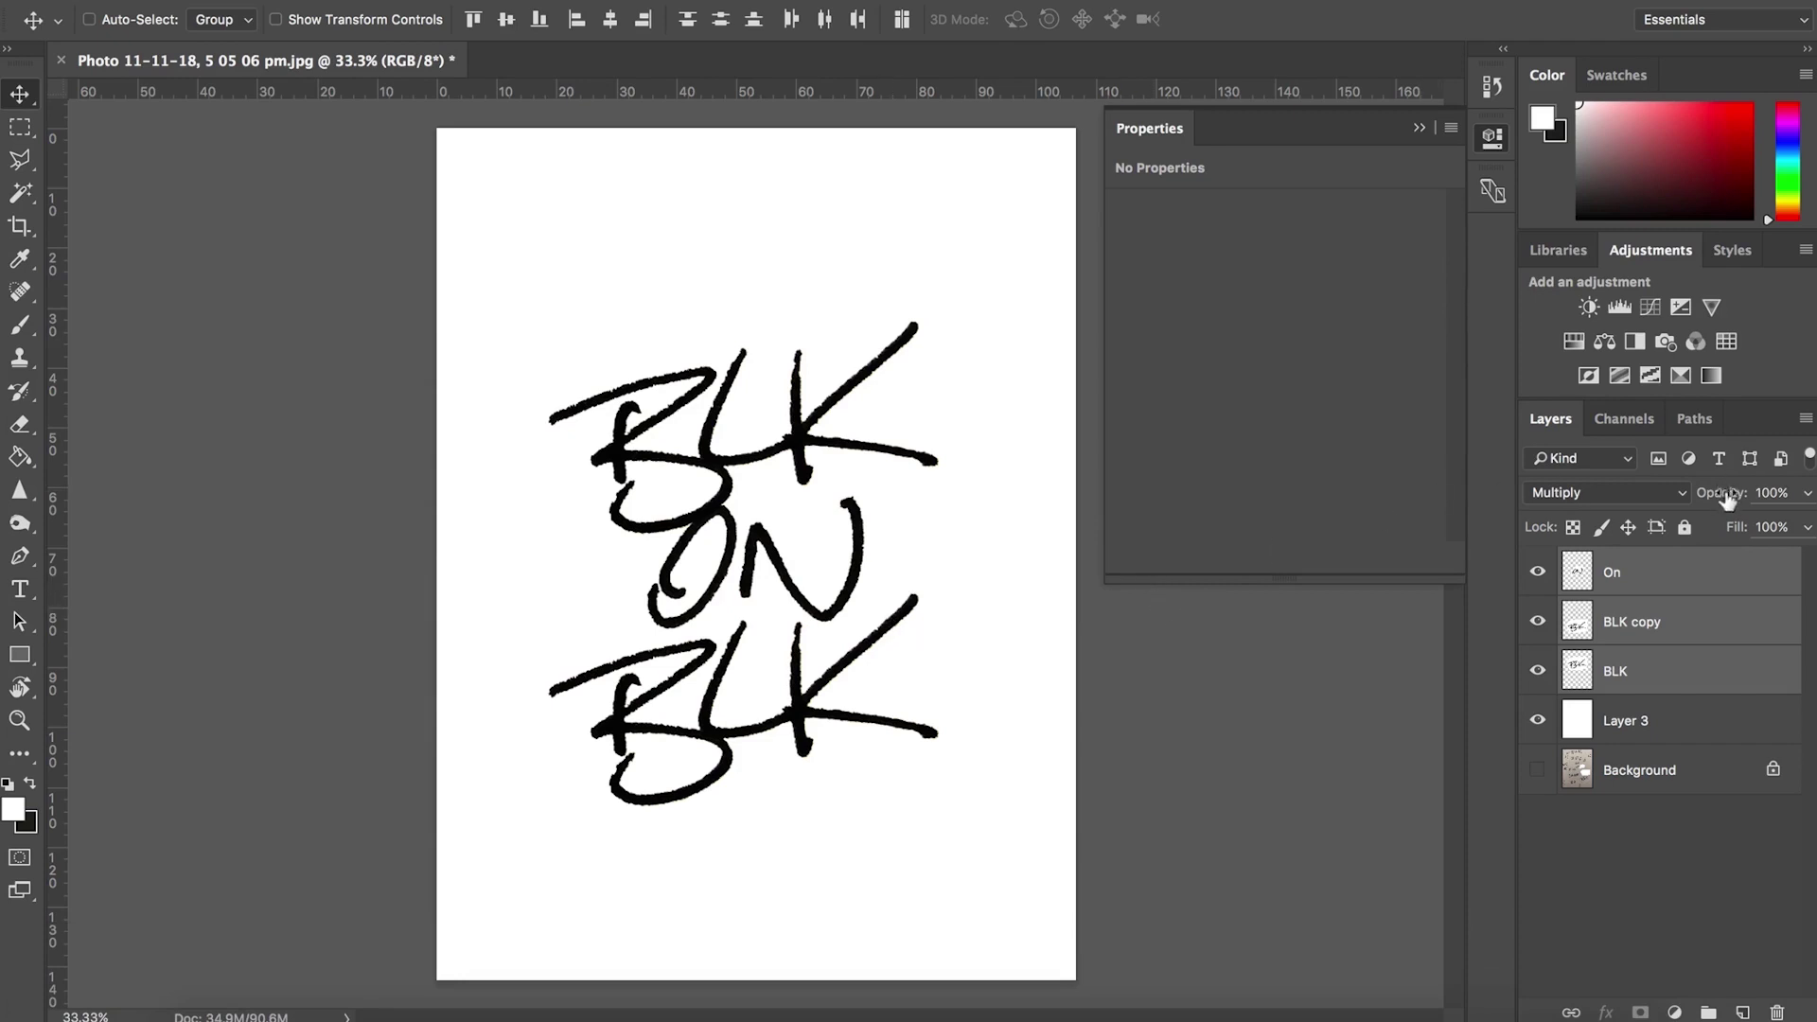
{"action": "left_click_drag", "start_coordinate": [1727, 499], "coordinate": [1617, 511]}
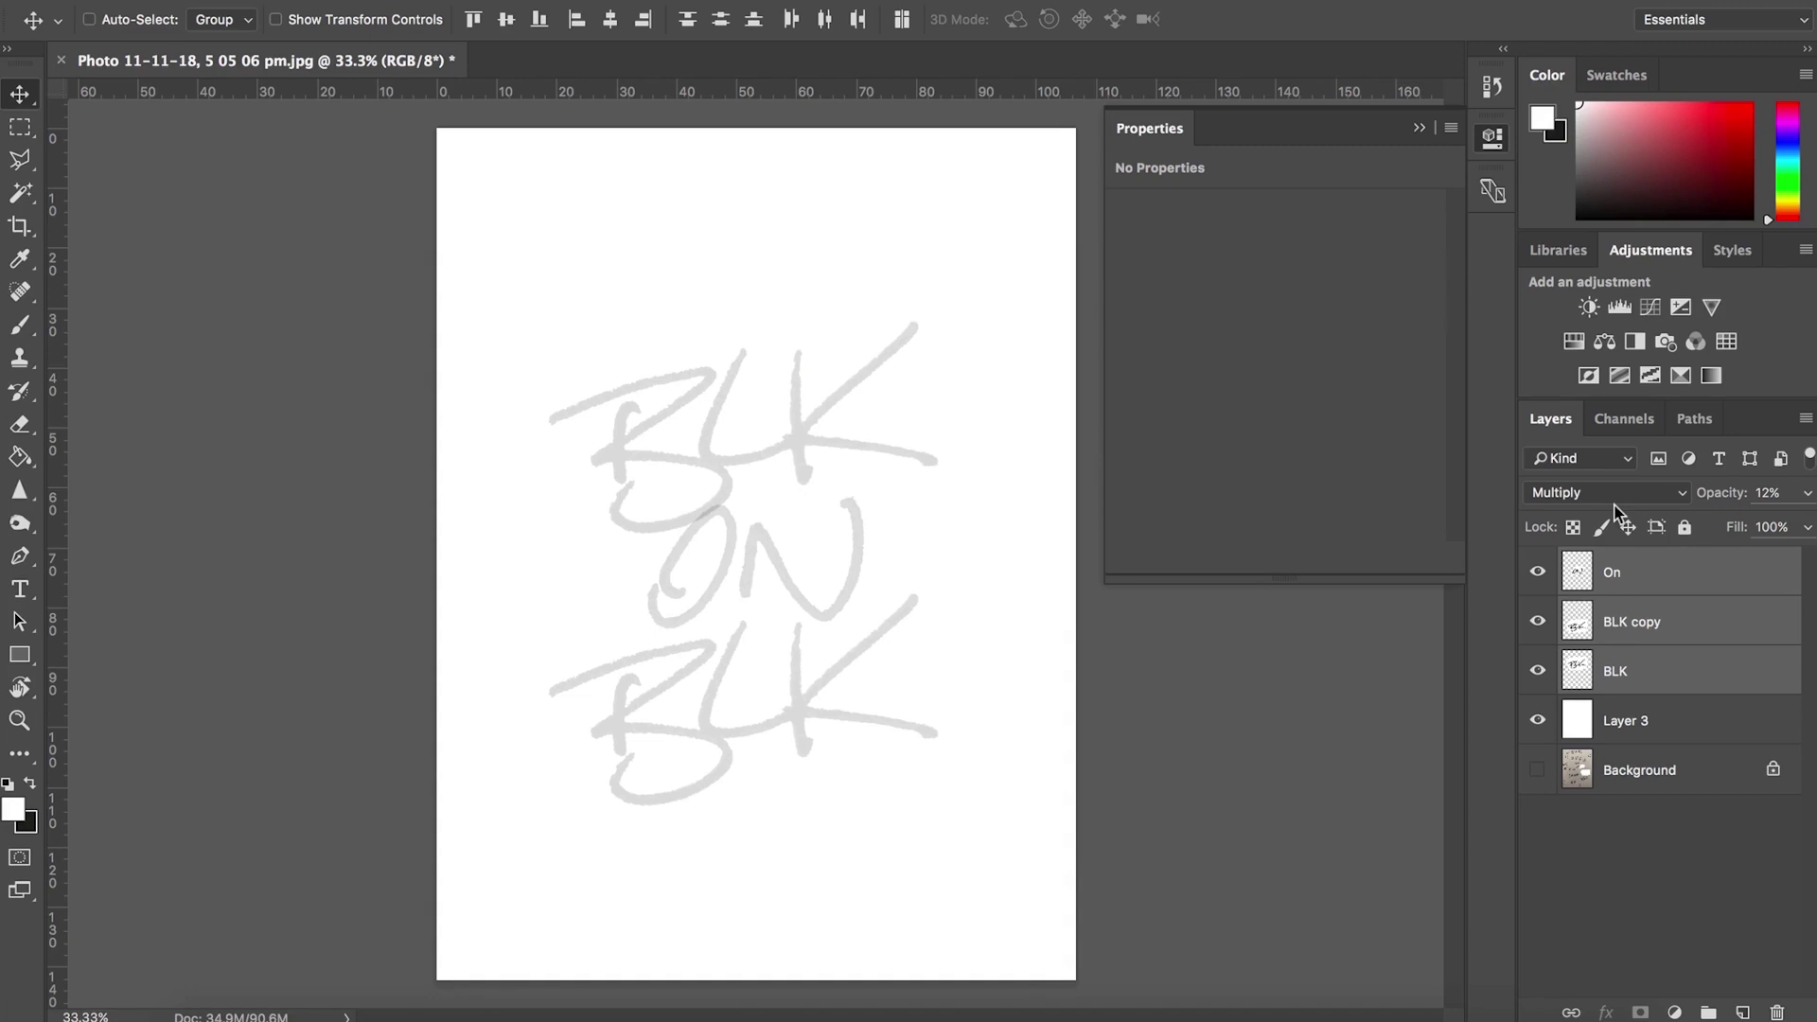
Step: With the On layer active, trace the hooked stem of the upper B as an open Pen path and end it
{"action": "left_click", "coordinate": [1675, 573]}
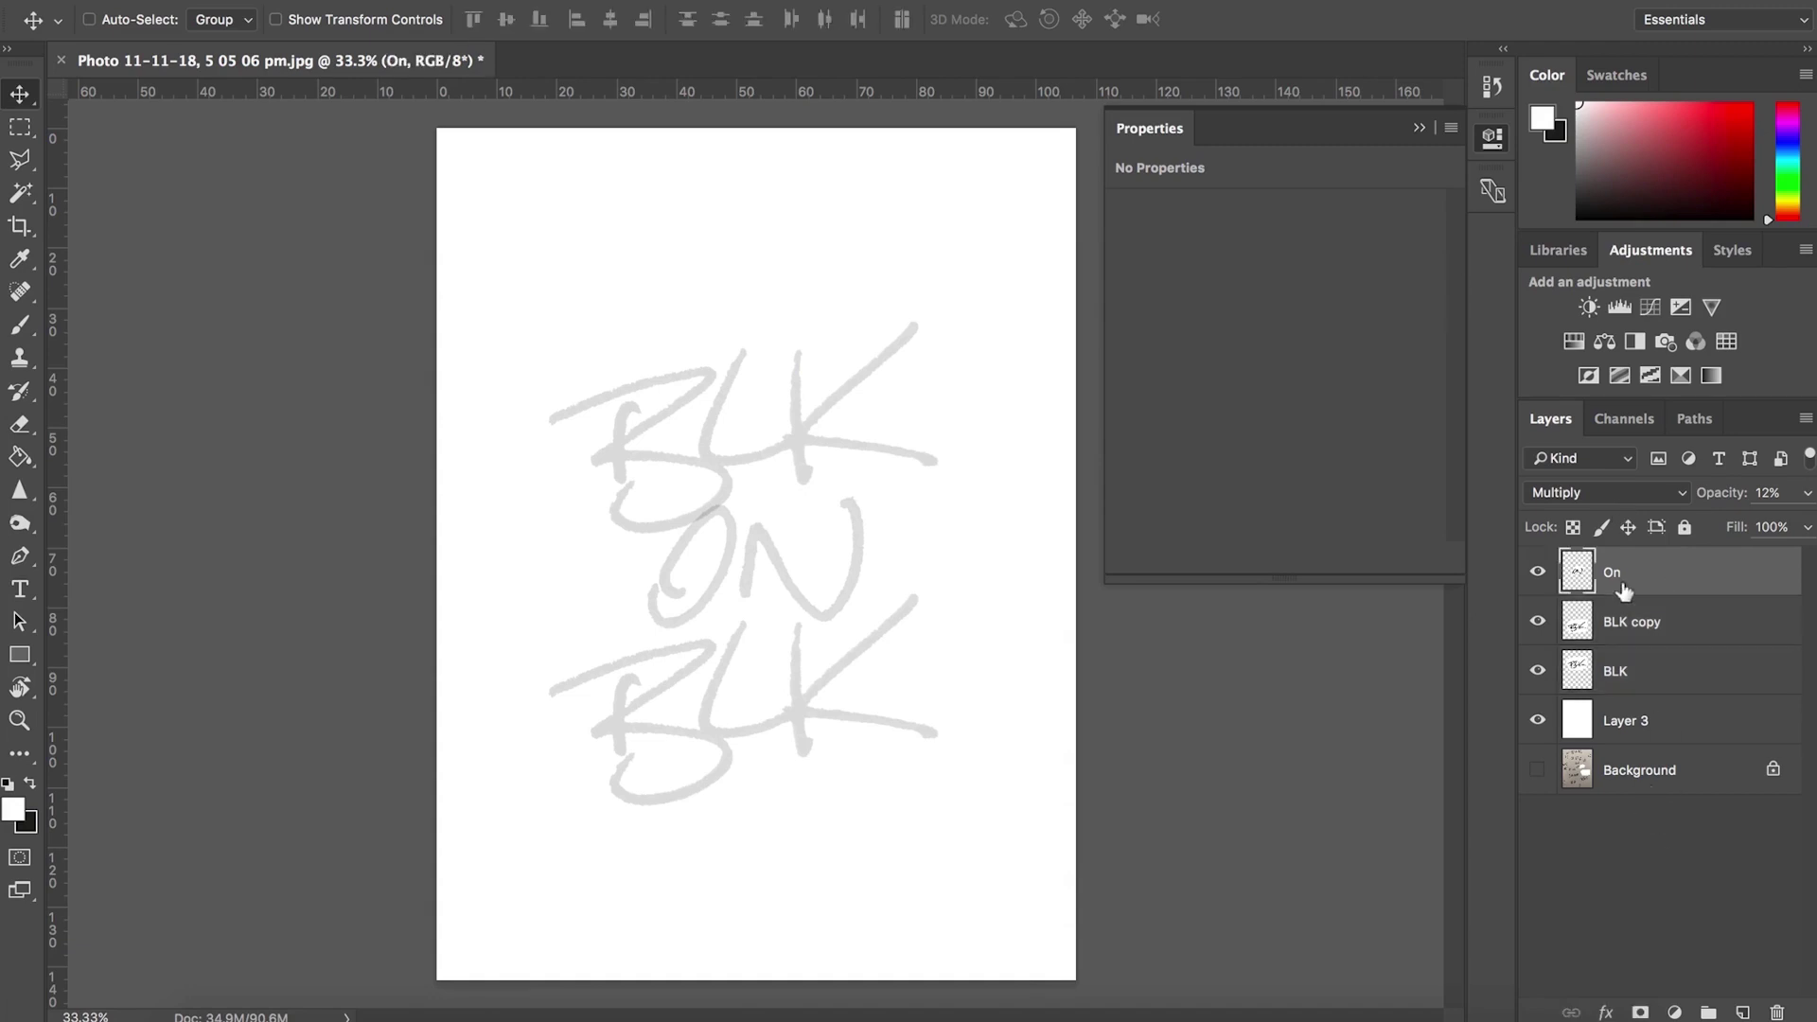
{"action": "key", "text": "z"}
{"action": "left_click", "coordinate": [744, 447]}
{"action": "left_click", "coordinate": [751, 520]}
{"action": "key", "text": "space"}
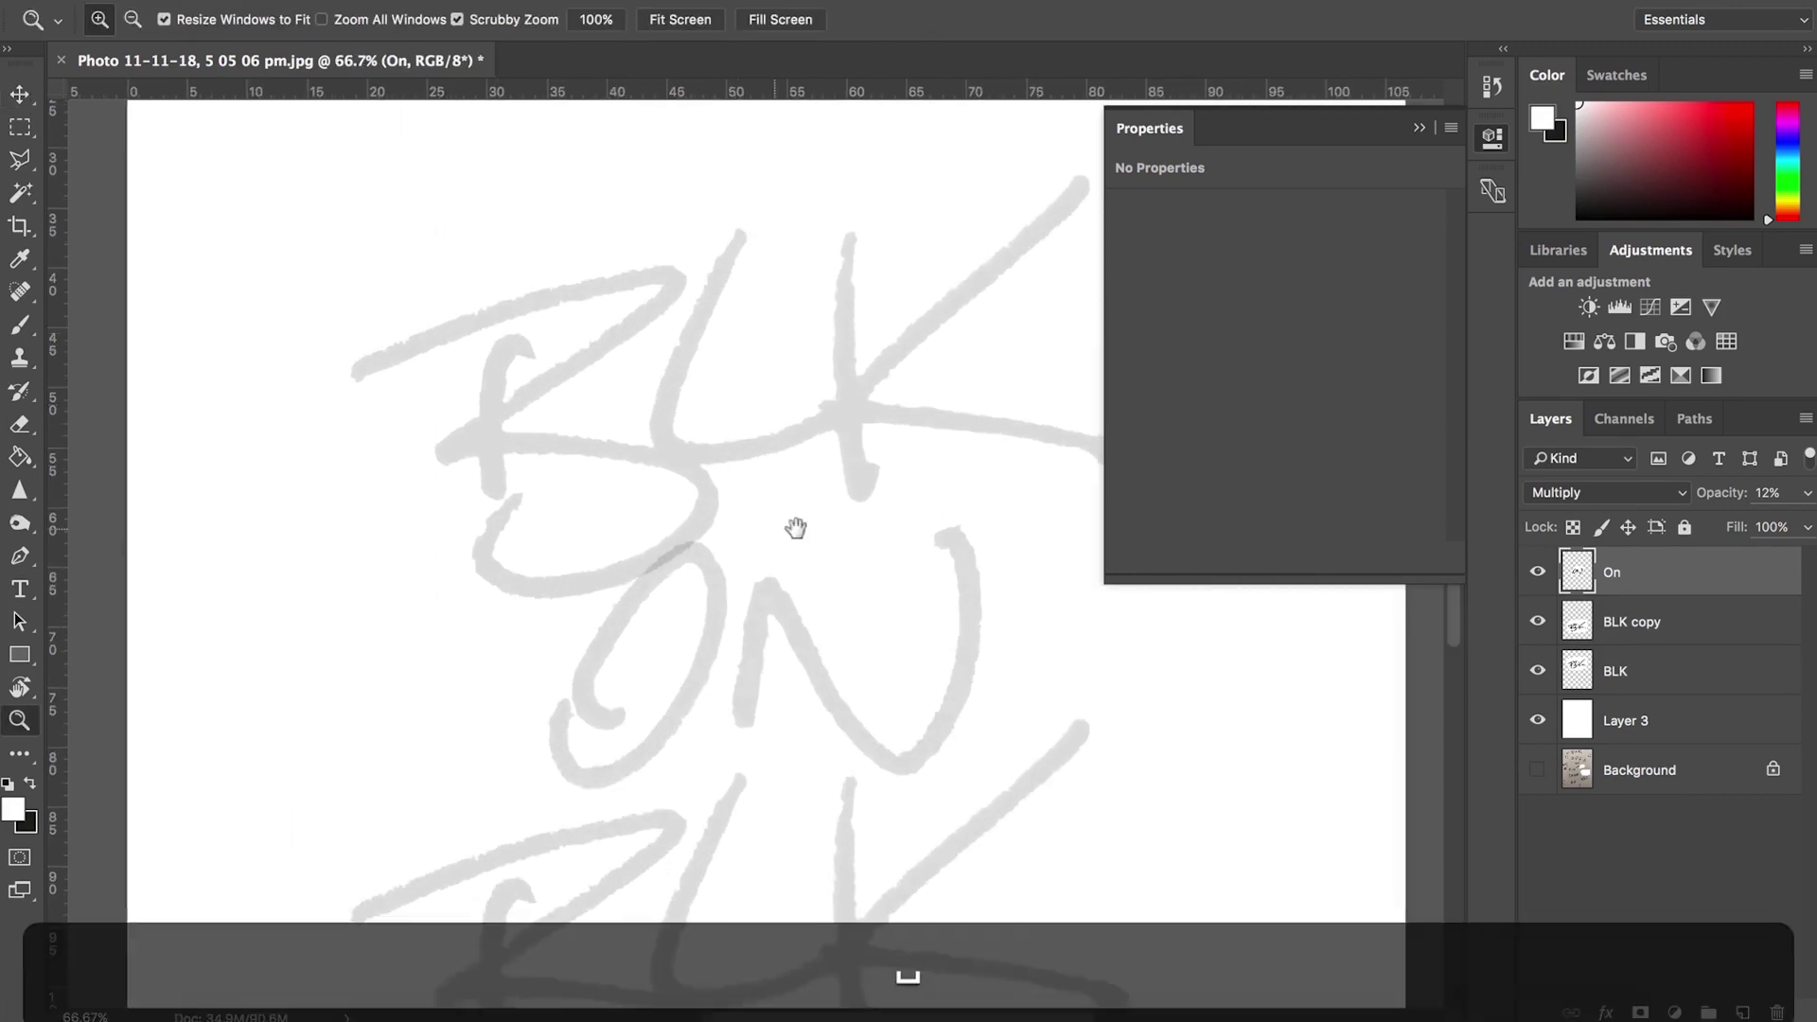
{"action": "left_click", "coordinate": [718, 438]}
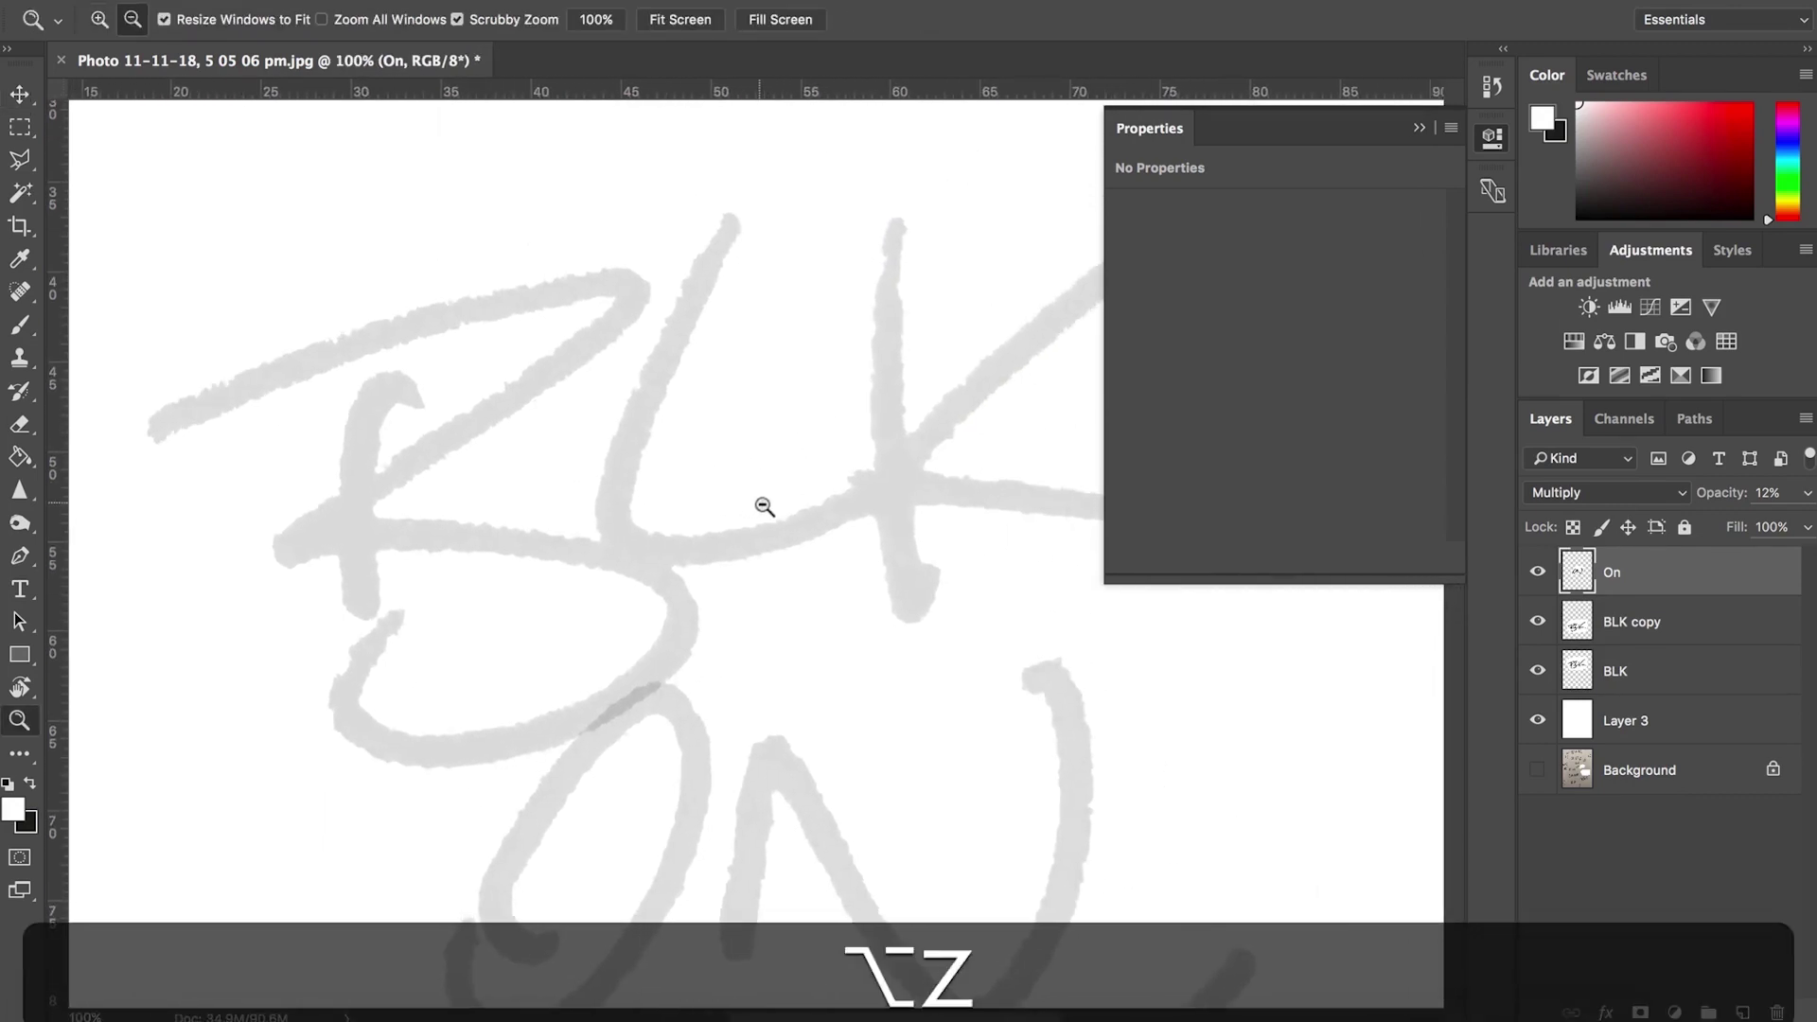
{"action": "left_click", "coordinate": [762, 508], "text": "alt"}
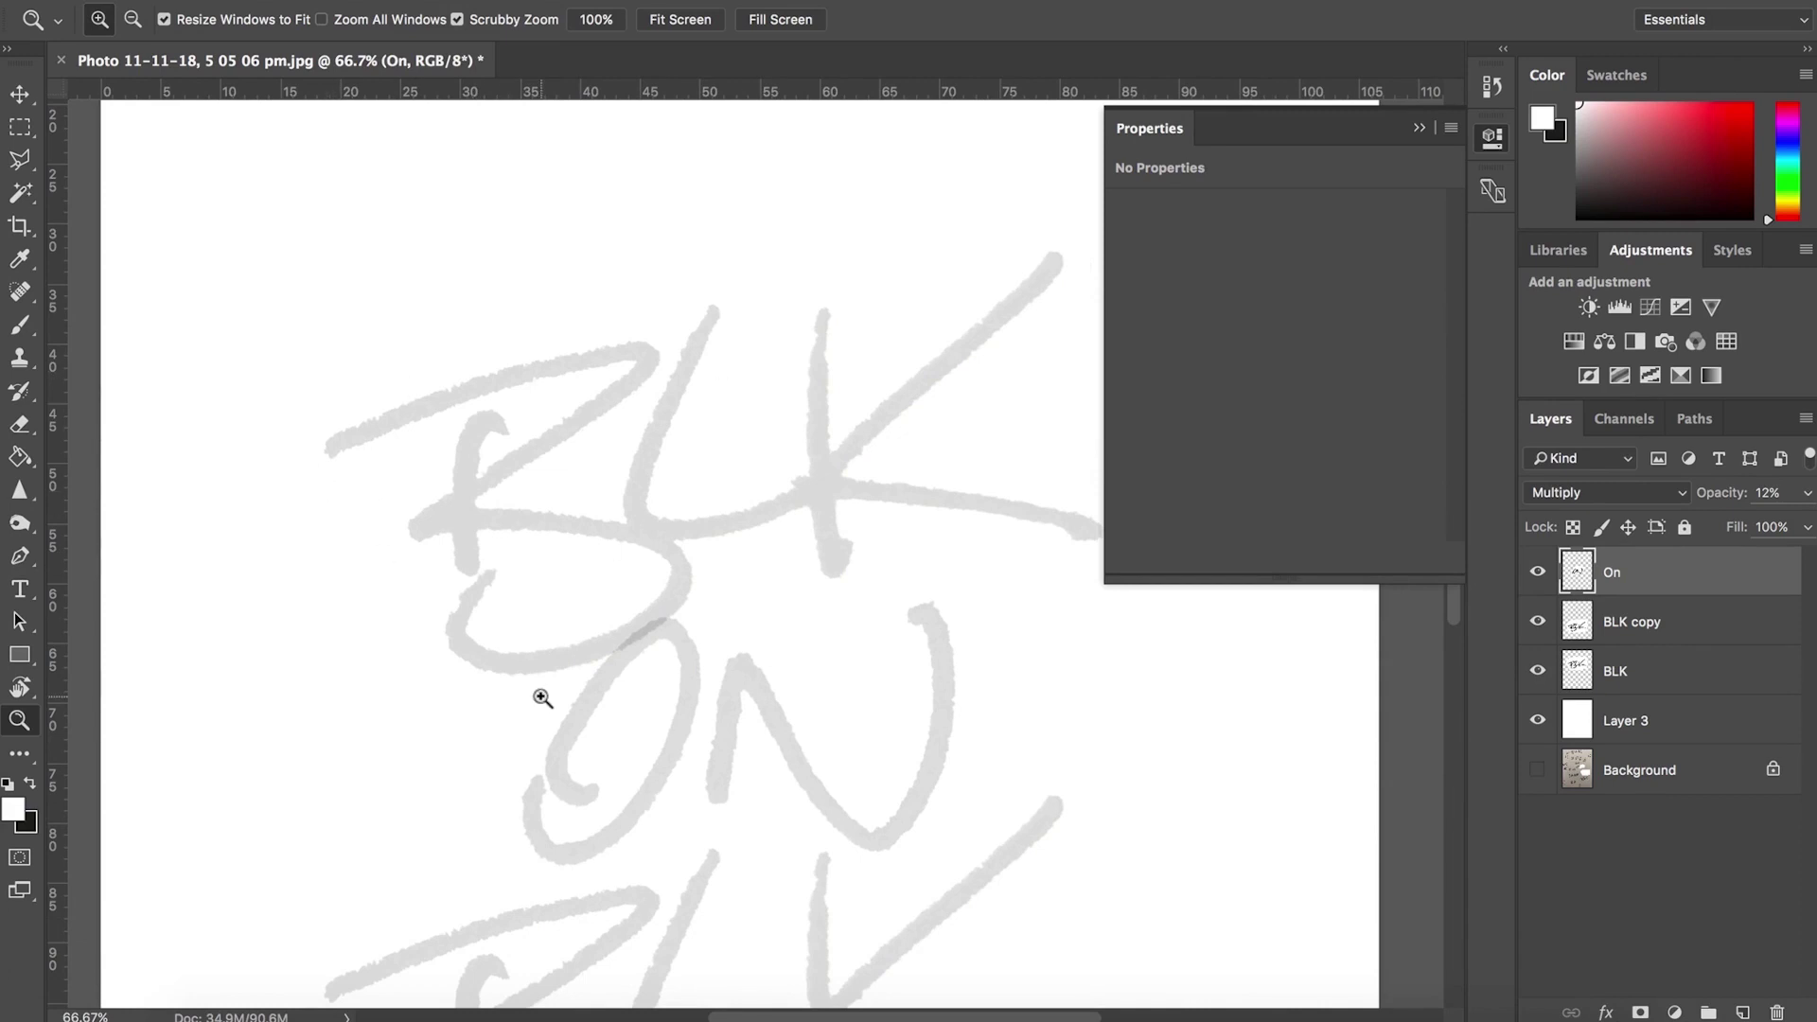
{"action": "key", "text": "p"}
{"action": "scroll", "coordinate": [511, 530], "scroll_direction": "up", "scroll_amount": 1}
{"action": "left_click_drag", "start_coordinate": [505, 458], "coordinate": [475, 470]}
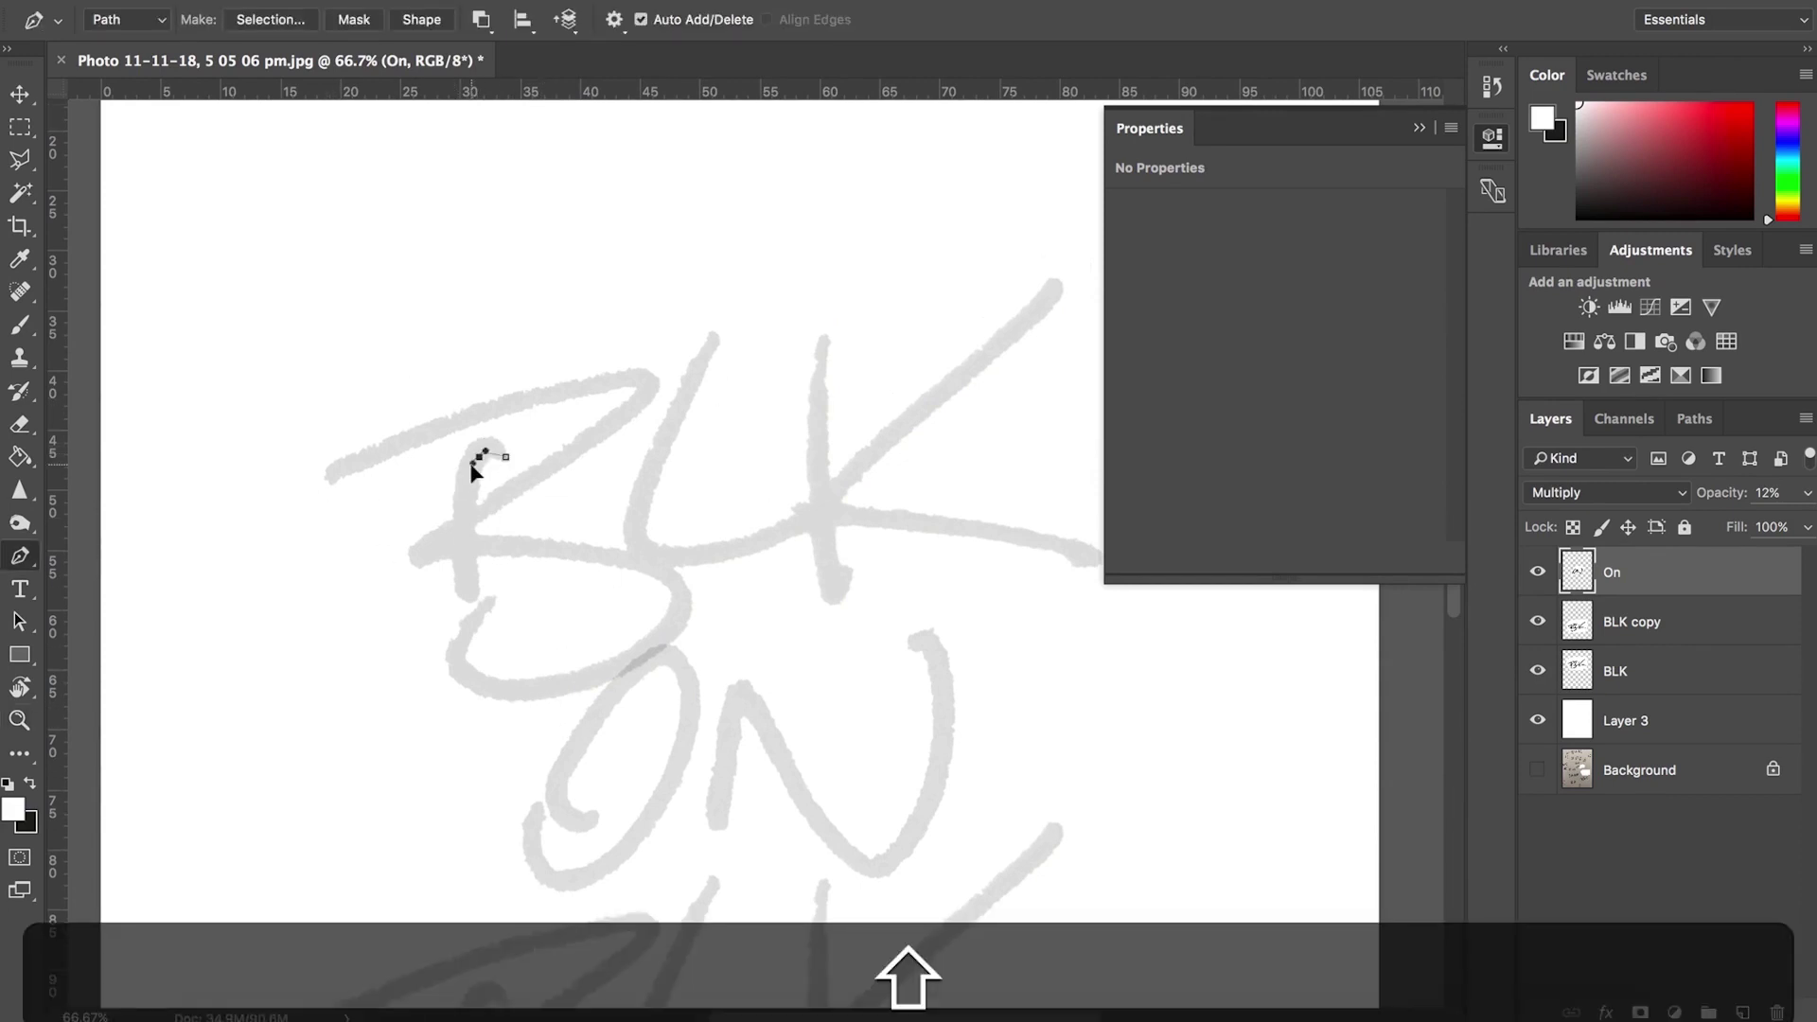
{"action": "left_click_drag", "start_coordinate": [467, 595], "coordinate": [422, 617]}
{"action": "key", "text": "alt+super+z"}
{"action": "left_click", "coordinate": [515, 479], "text": "super"}
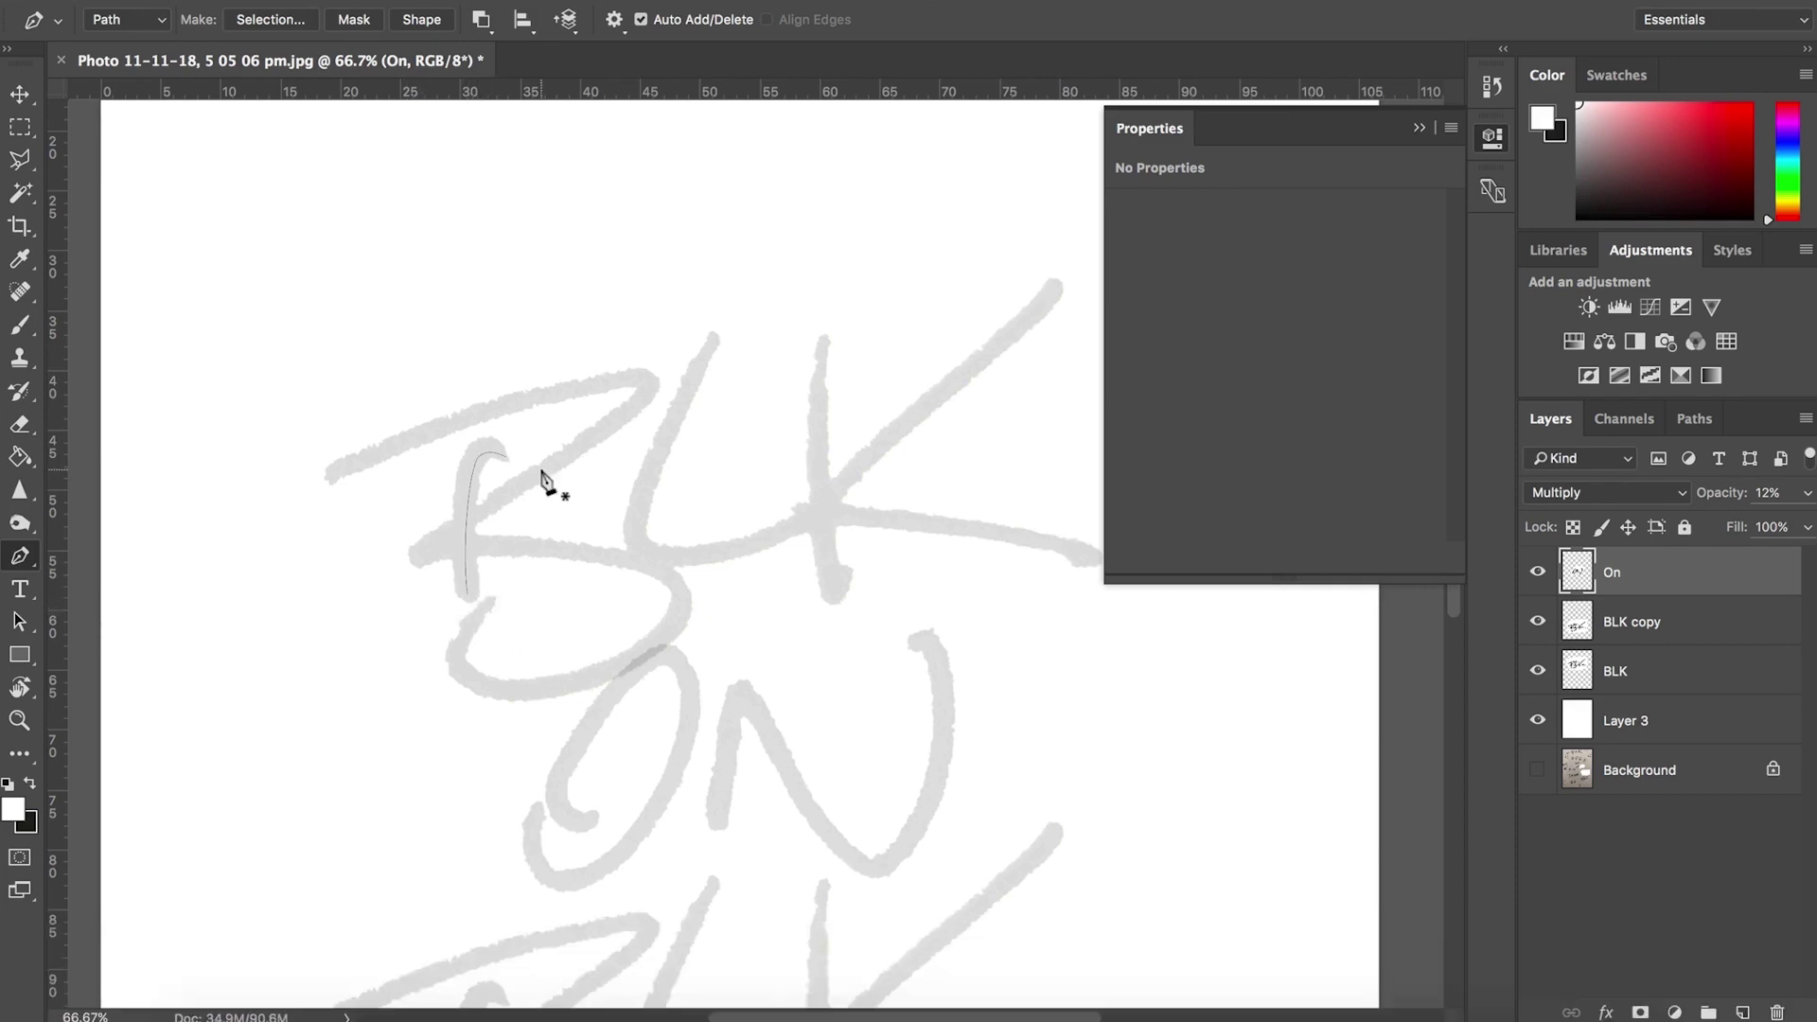
Step: Trace the upper B's long top stroke and lower bowl as a second open Pen path
{"action": "key", "text": "p"}
{"action": "left_click", "coordinate": [332, 470]}
{"action": "left_click_drag", "start_coordinate": [602, 380], "coordinate": [609, 432]}
{"action": "left_click_drag", "start_coordinate": [442, 547], "coordinate": [470, 549]}
{"action": "left_click_drag", "start_coordinate": [677, 602], "coordinate": [672, 658]}
{"action": "left_click_drag", "start_coordinate": [533, 693], "coordinate": [493, 693]}
{"action": "left_click_drag", "start_coordinate": [475, 616], "coordinate": [526, 568]}
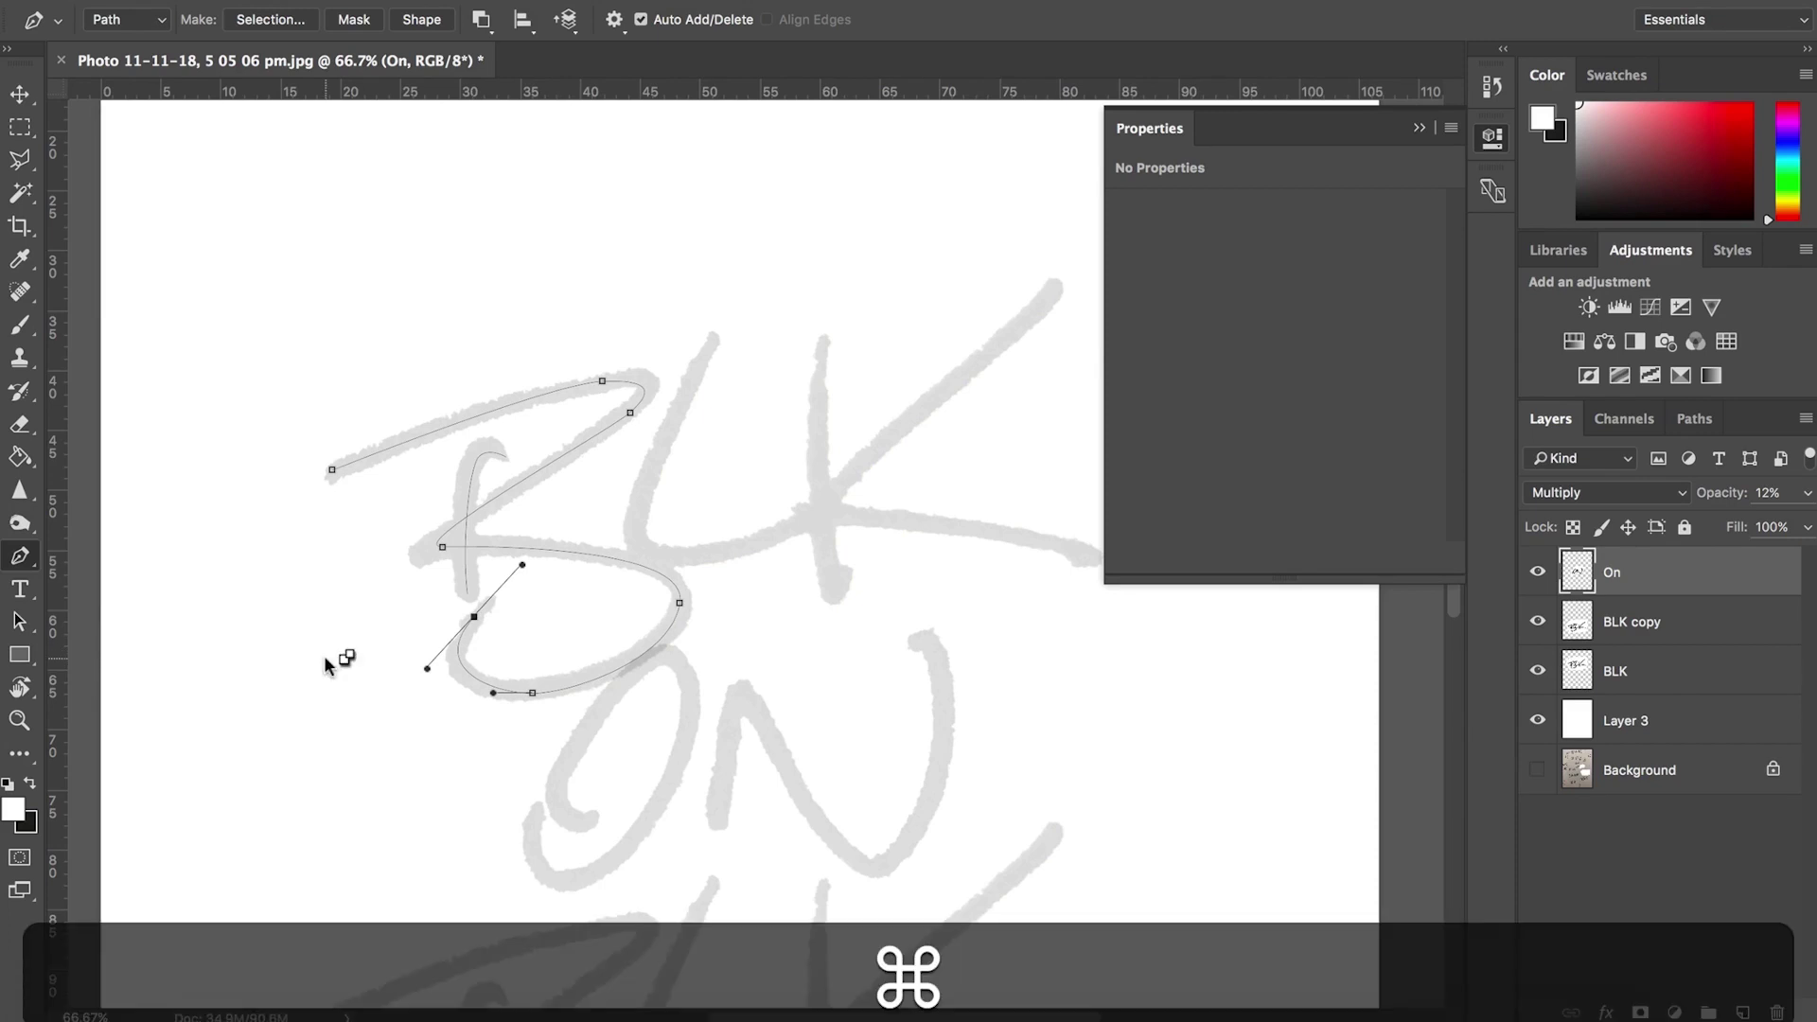
{"action": "left_click", "coordinate": [328, 668], "text": "super"}
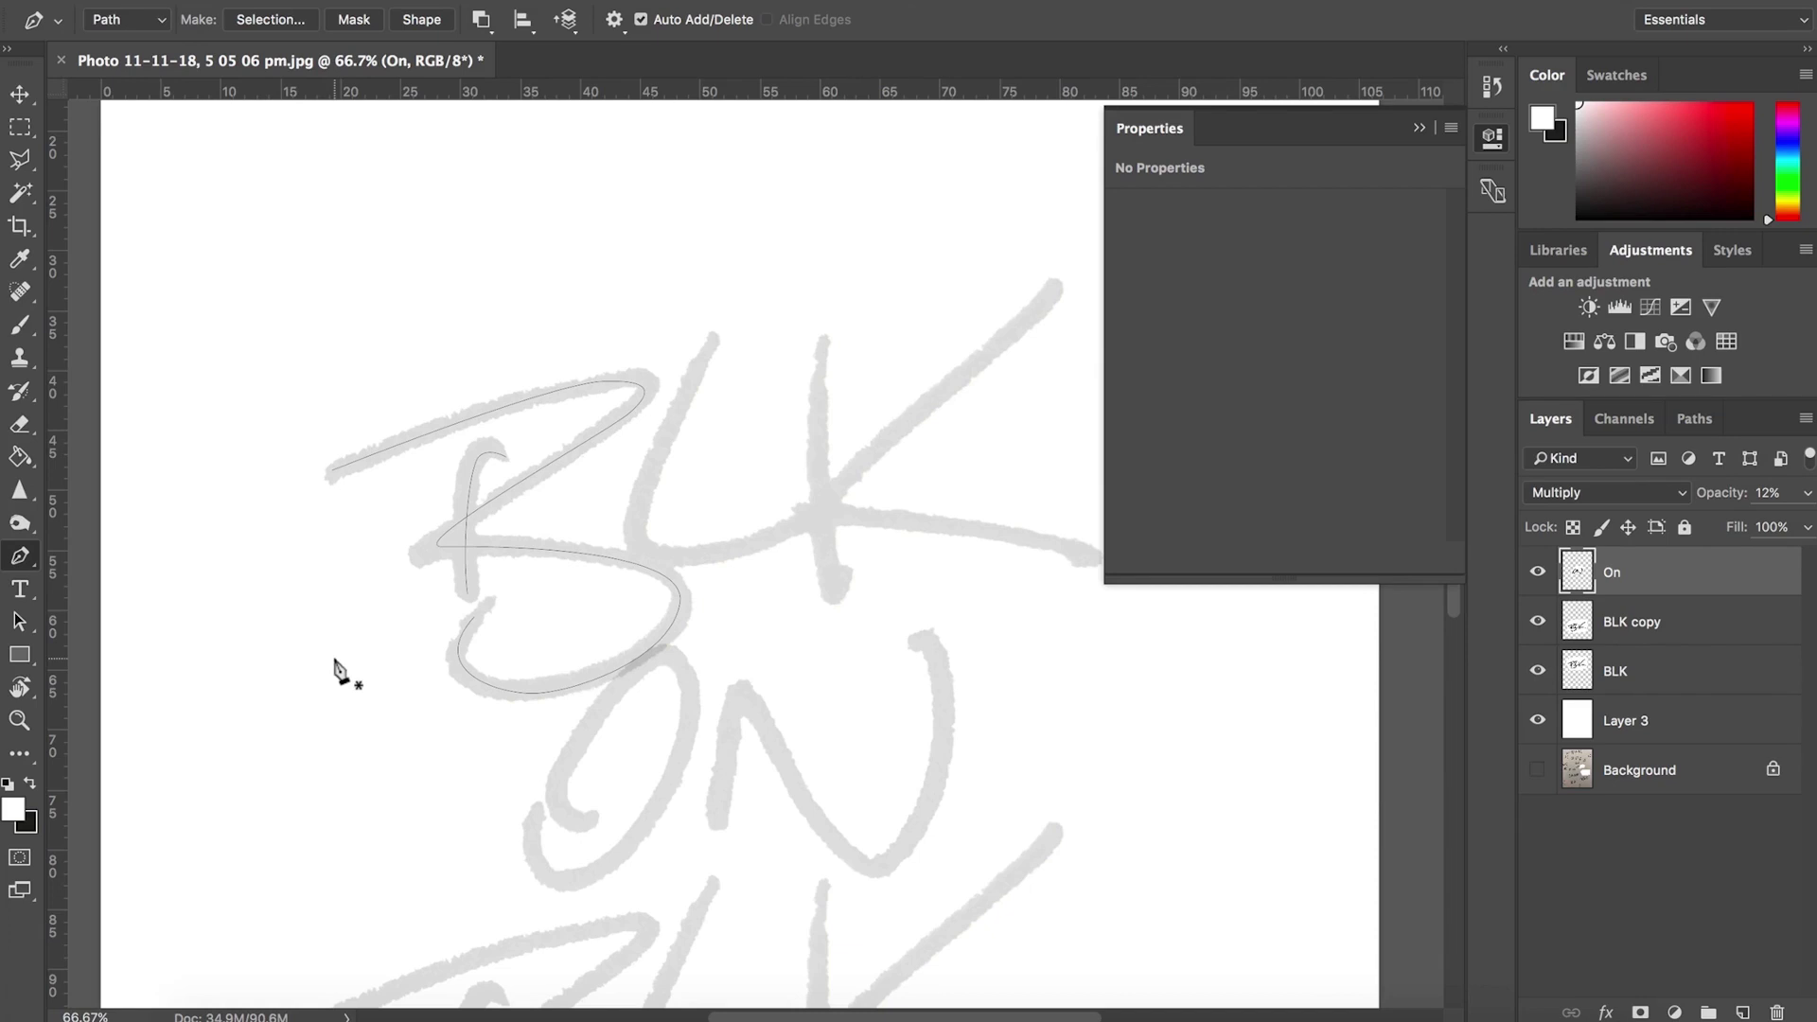
Step: Trace the L of the upper BLK as an open curved Pen path ending at the K's stem
{"action": "key", "text": "l"}
{"action": "key", "text": "p"}
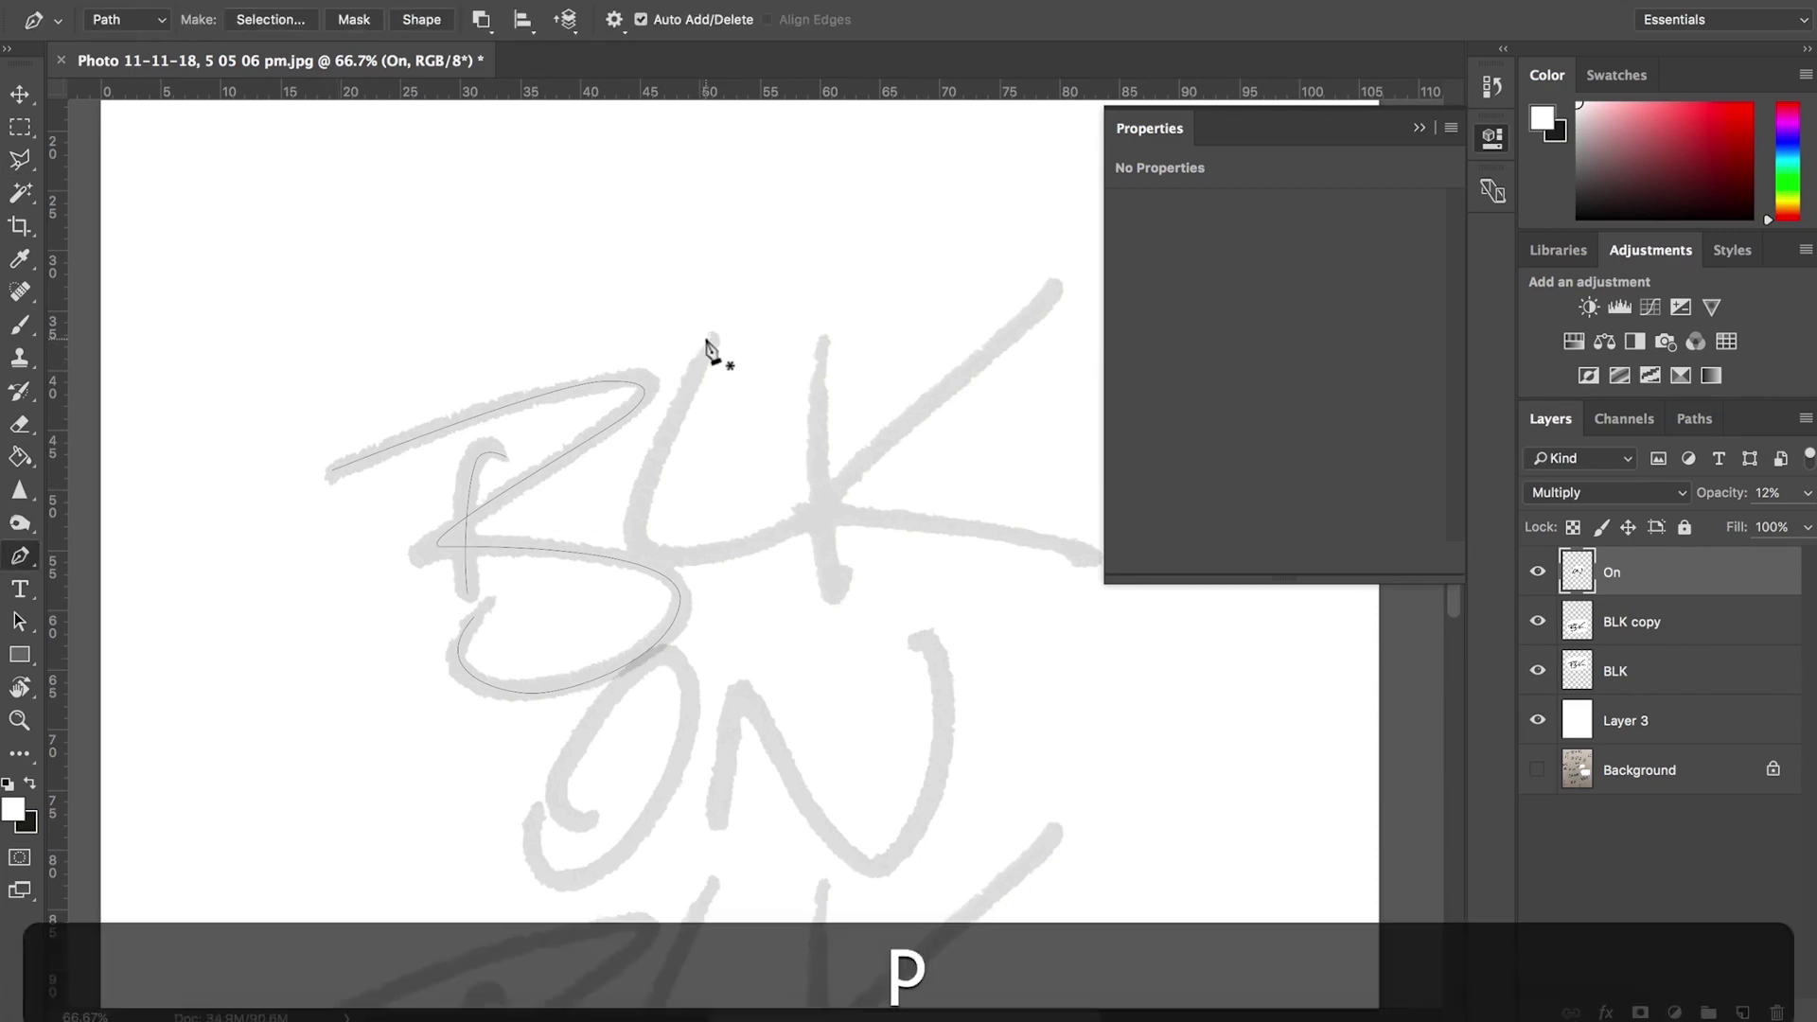
{"action": "left_click", "coordinate": [714, 339]}
{"action": "left_click_drag", "start_coordinate": [648, 551], "coordinate": [673, 595]}
{"action": "left_click", "coordinate": [803, 526]}
{"action": "left_click", "coordinate": [750, 463], "text": "super"}
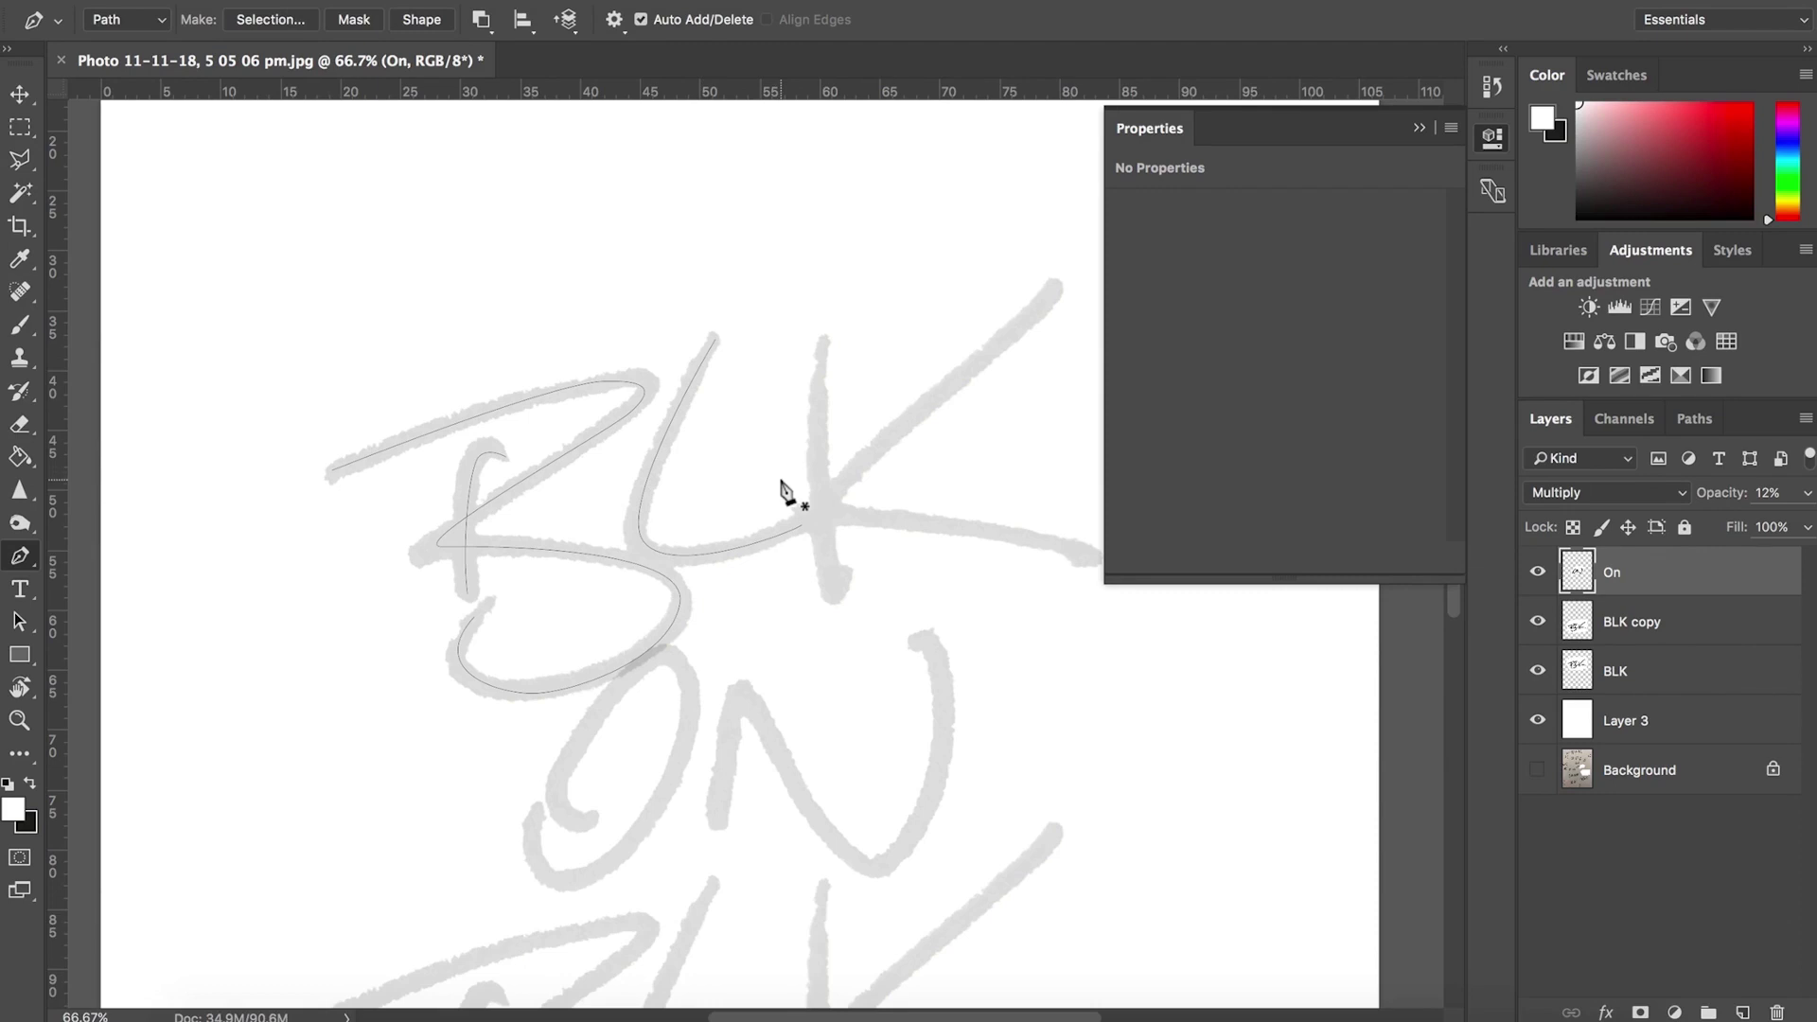
Step: Trace the upright stem of the upper K as a separate open Pen path
{"action": "scroll", "coordinate": [783, 637], "scroll_direction": "right", "scroll_amount": 2}
{"action": "left_click", "coordinate": [790, 323]}
{"action": "left_click_drag", "start_coordinate": [805, 579], "coordinate": [828, 682]}
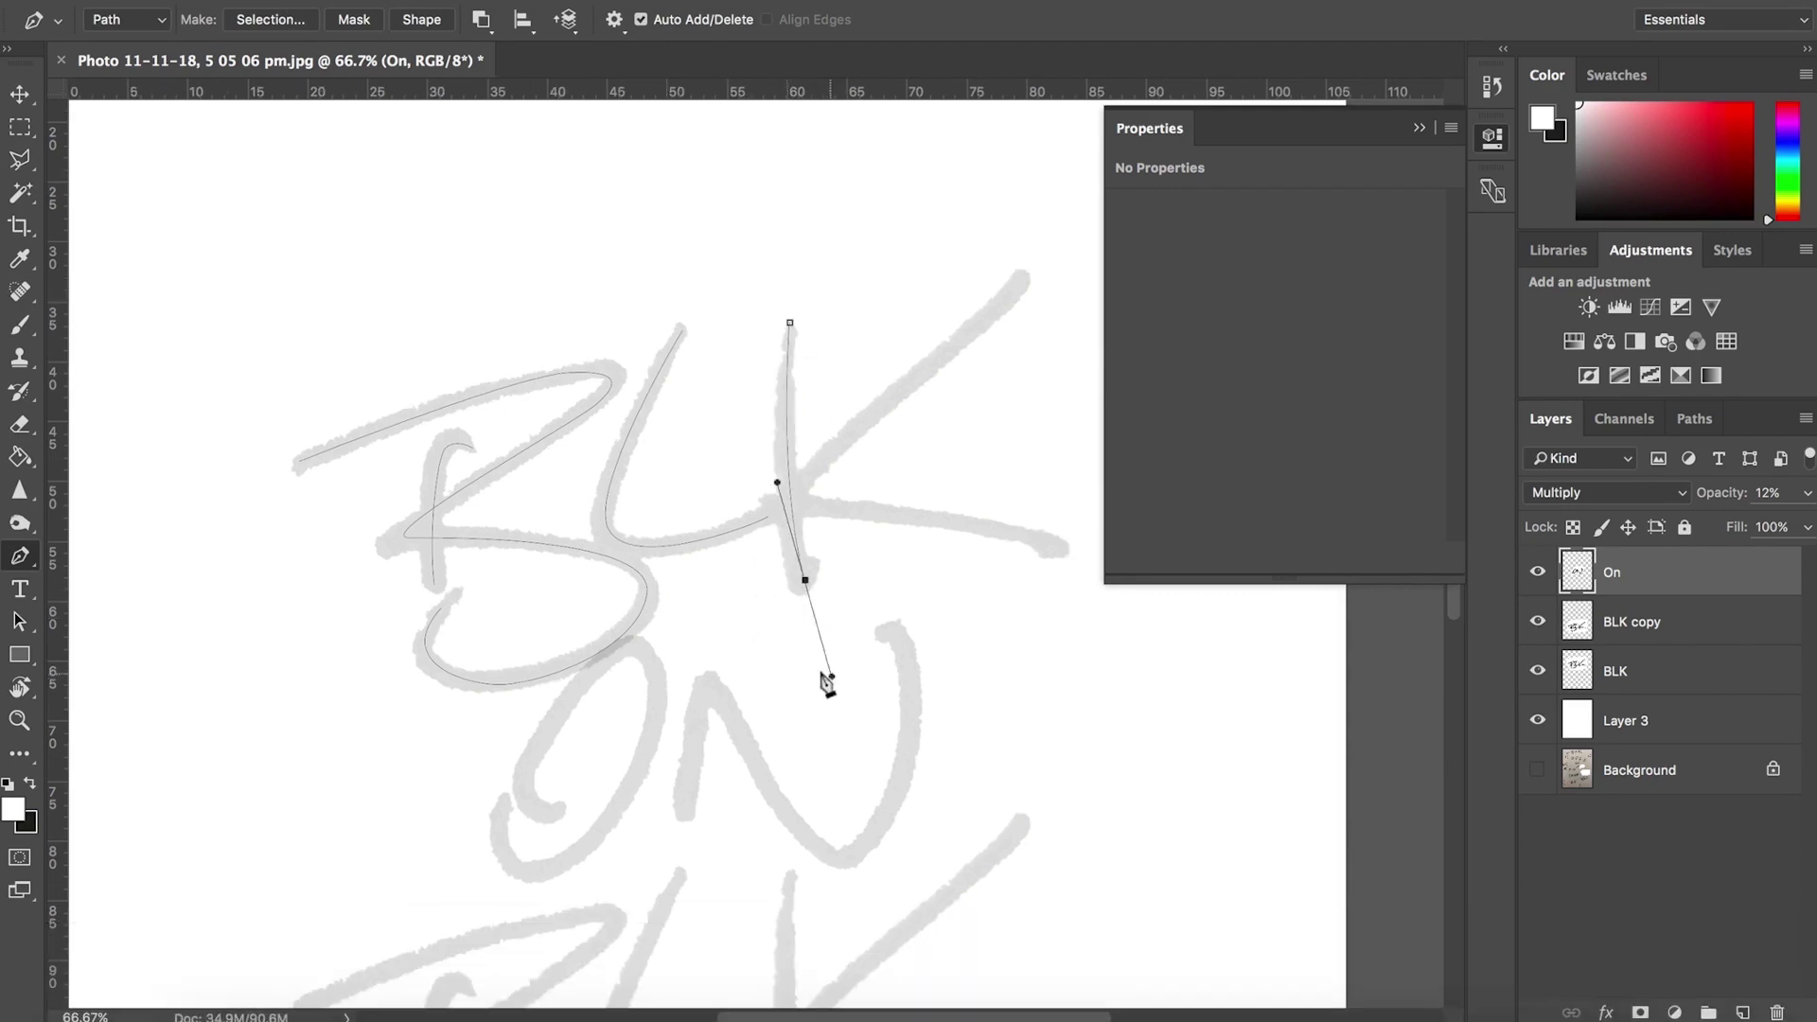
{"action": "key", "text": "alt+super+z"}
{"action": "left_click", "coordinate": [998, 401], "text": "super"}
Step: Trace the upper K's diagonal arm and lower leg as one continuous open Pen path
{"action": "key", "text": "k"}
{"action": "left_click", "coordinate": [1022, 276]}
{"action": "left_click_drag", "start_coordinate": [935, 362], "coordinate": [911, 385]}
{"action": "left_click_drag", "start_coordinate": [804, 510], "coordinate": [853, 518]}
{"action": "left_click", "coordinate": [1050, 547]}
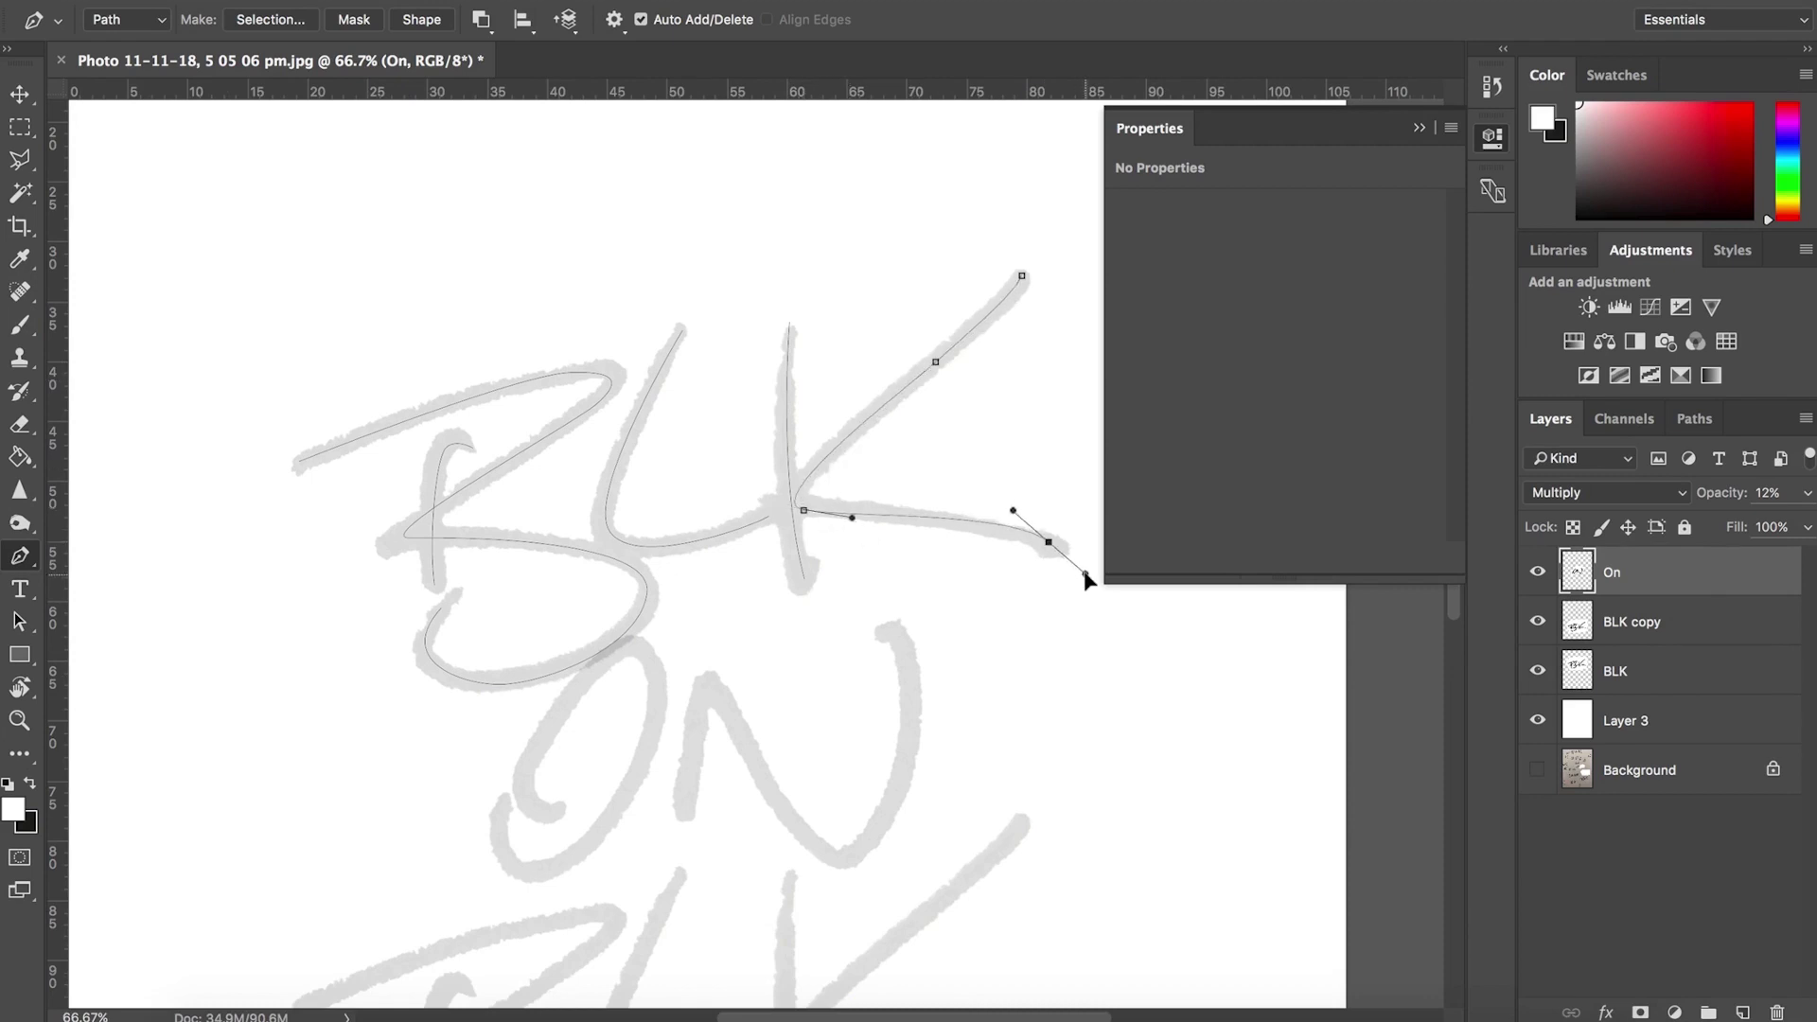
{"action": "left_click", "coordinate": [998, 606], "text": "super"}
Step: Select the traced paths of the upper BLK together and open the document's export options
{"action": "key", "text": "super"}
{"action": "left_click", "coordinate": [836, 517], "text": "super"}
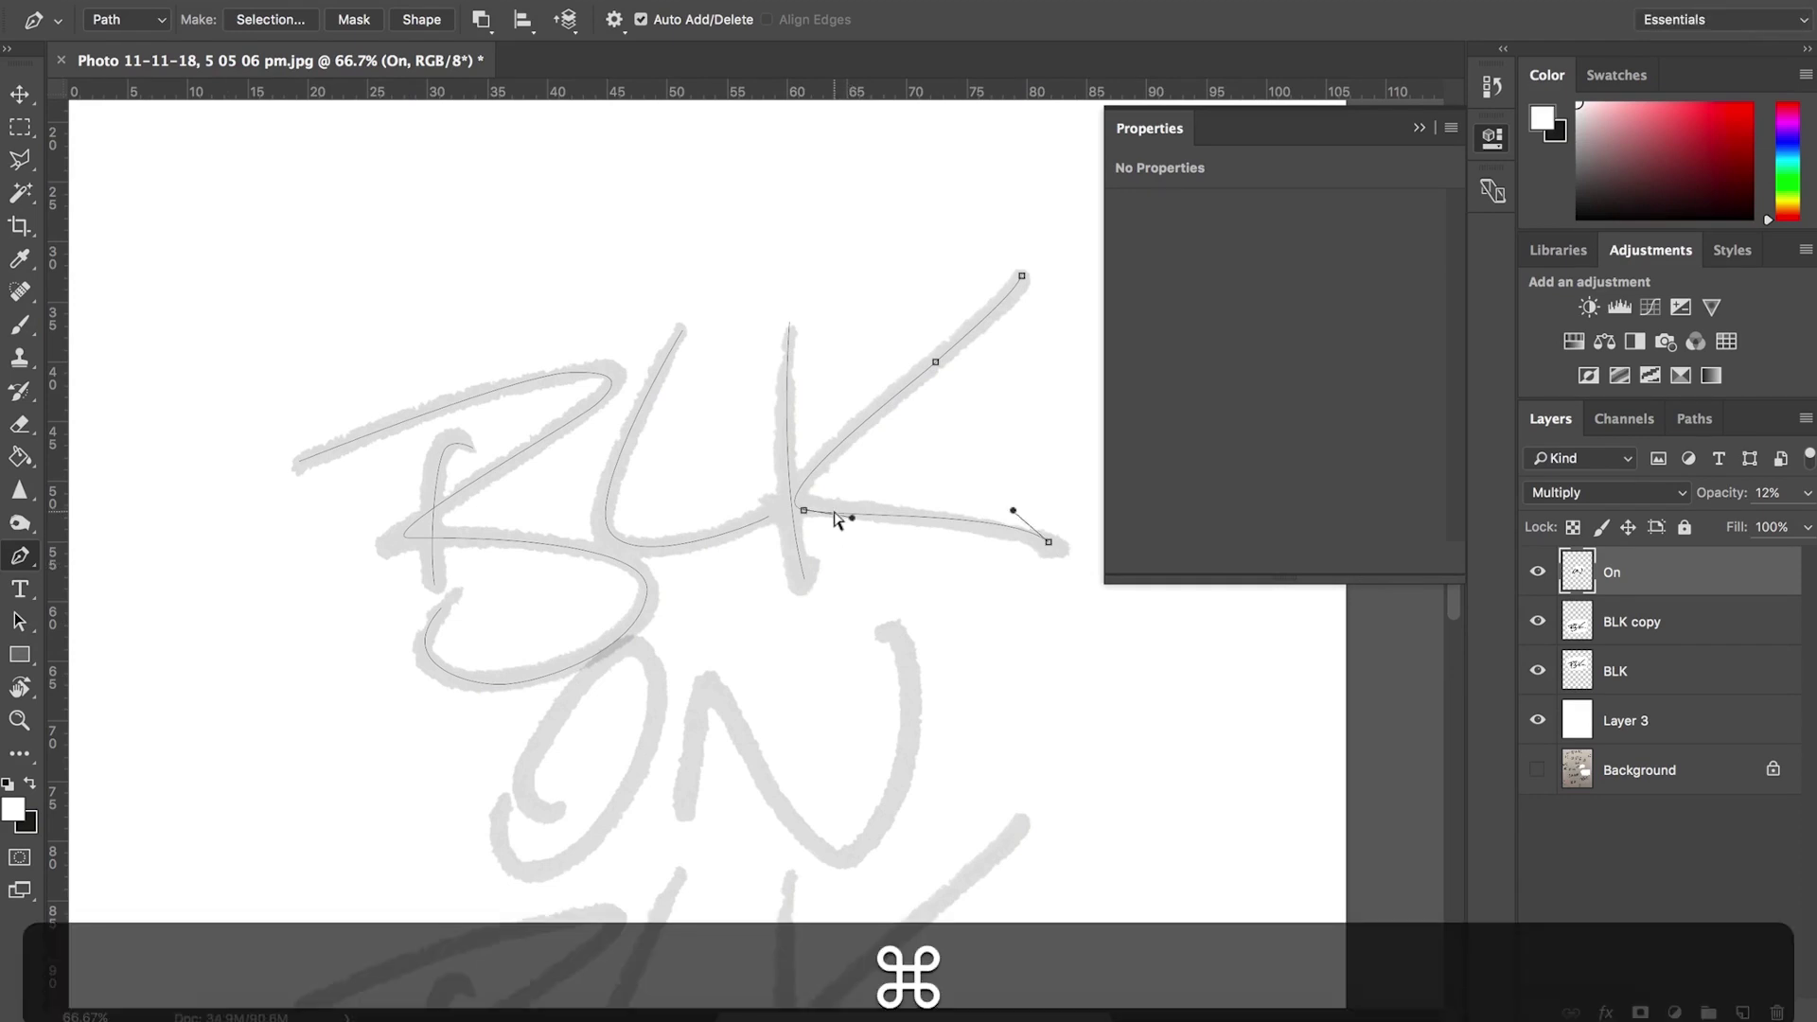
{"action": "key", "text": "shift"}
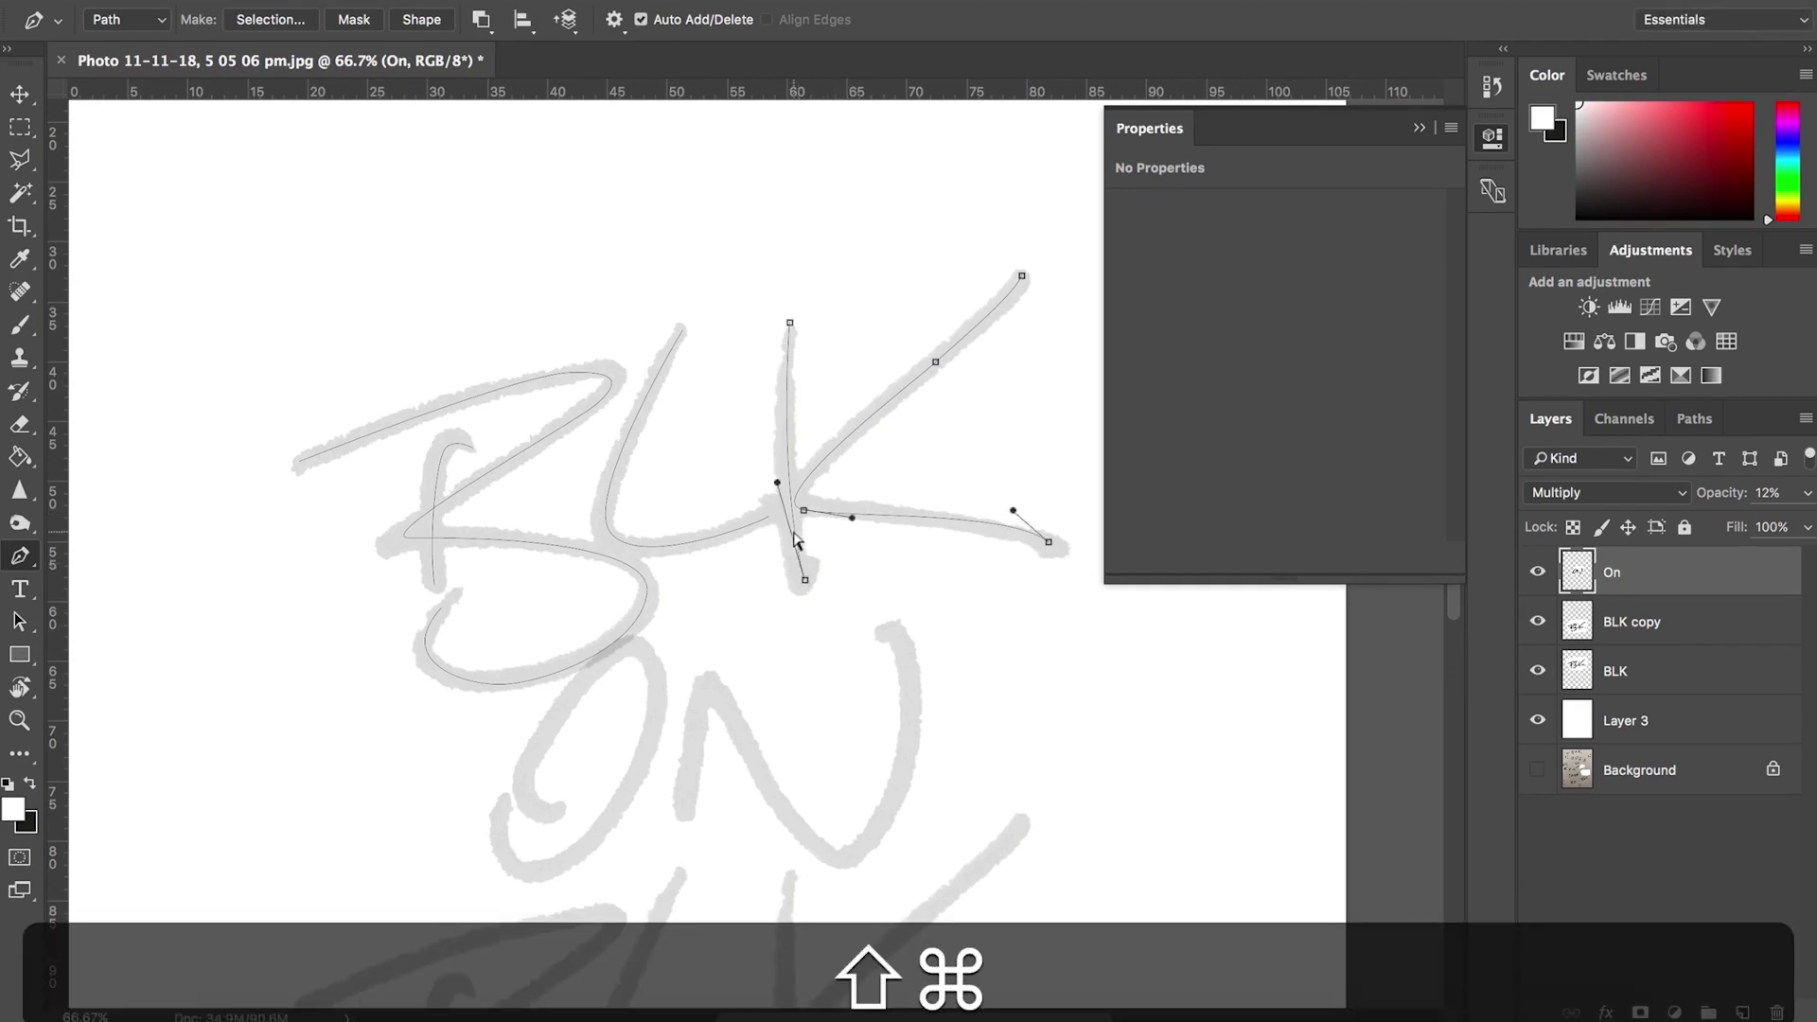
{"action": "left_click", "coordinate": [695, 545], "text": "shift+super"}
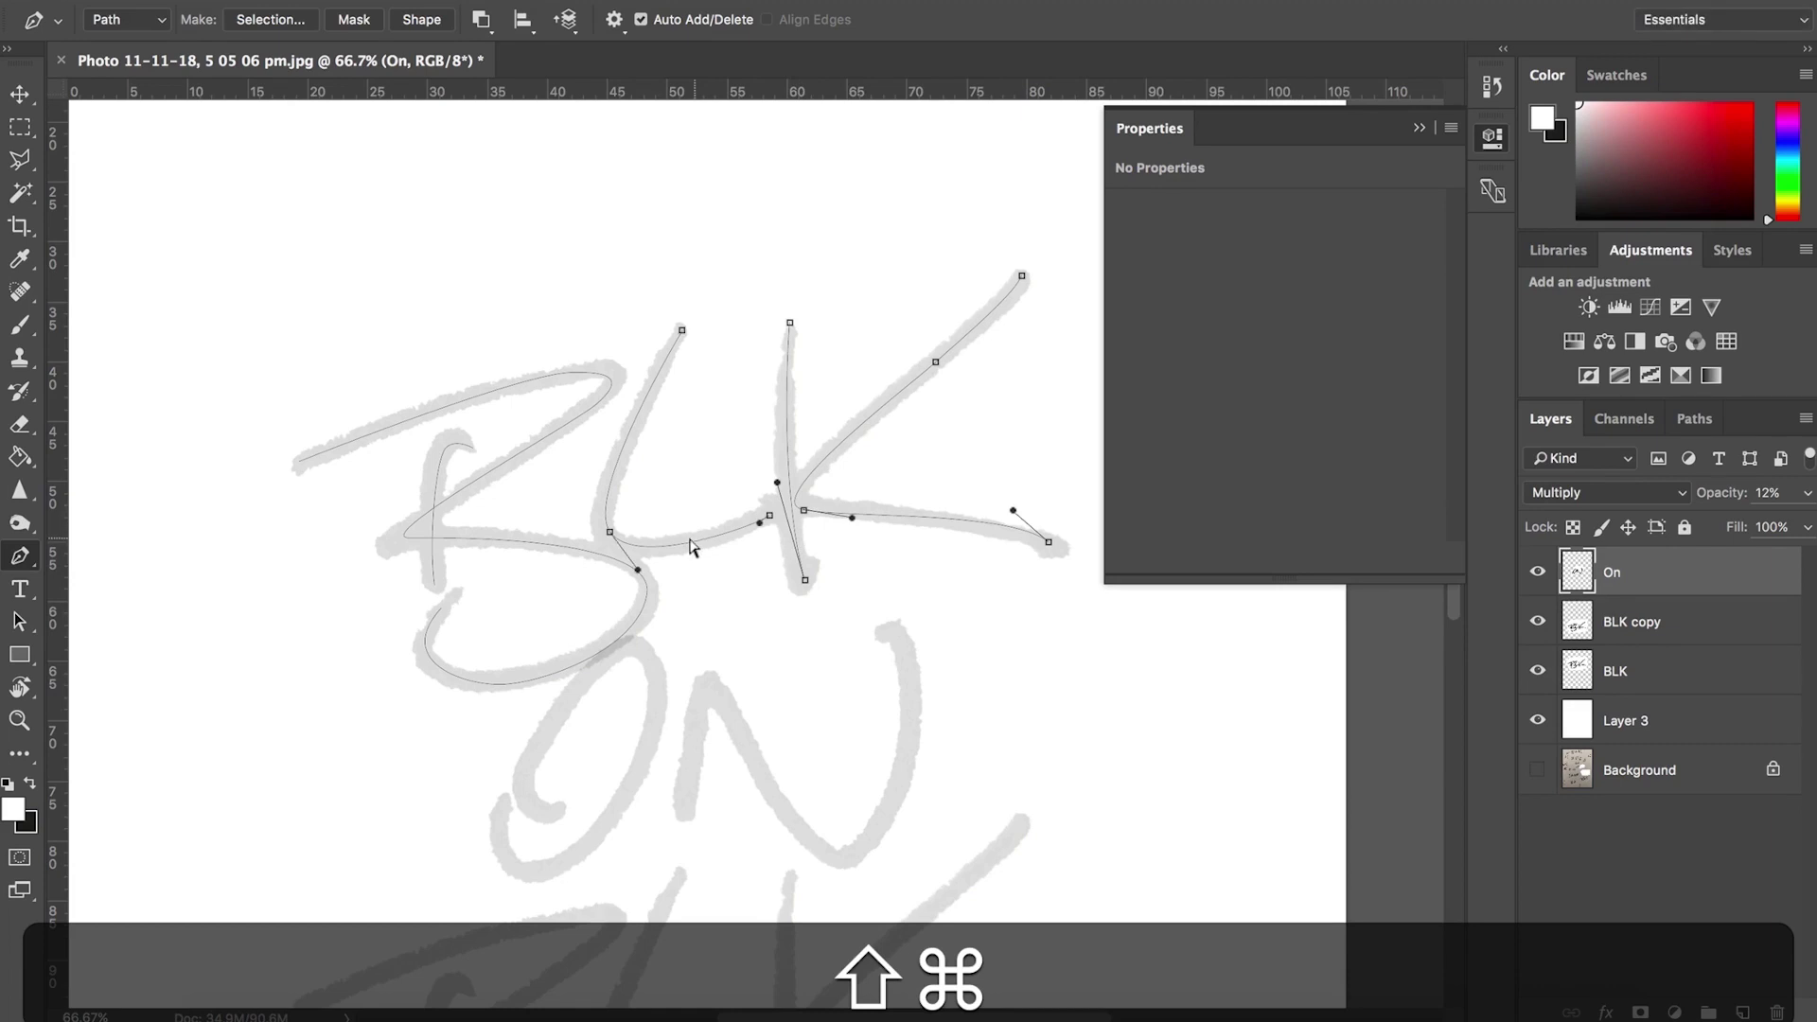
{"action": "left_click", "coordinate": [640, 614], "text": "shift+super"}
{"action": "left_click", "coordinate": [435, 575], "text": "shift+super"}
{"action": "left_click", "coordinate": [224, 2]}
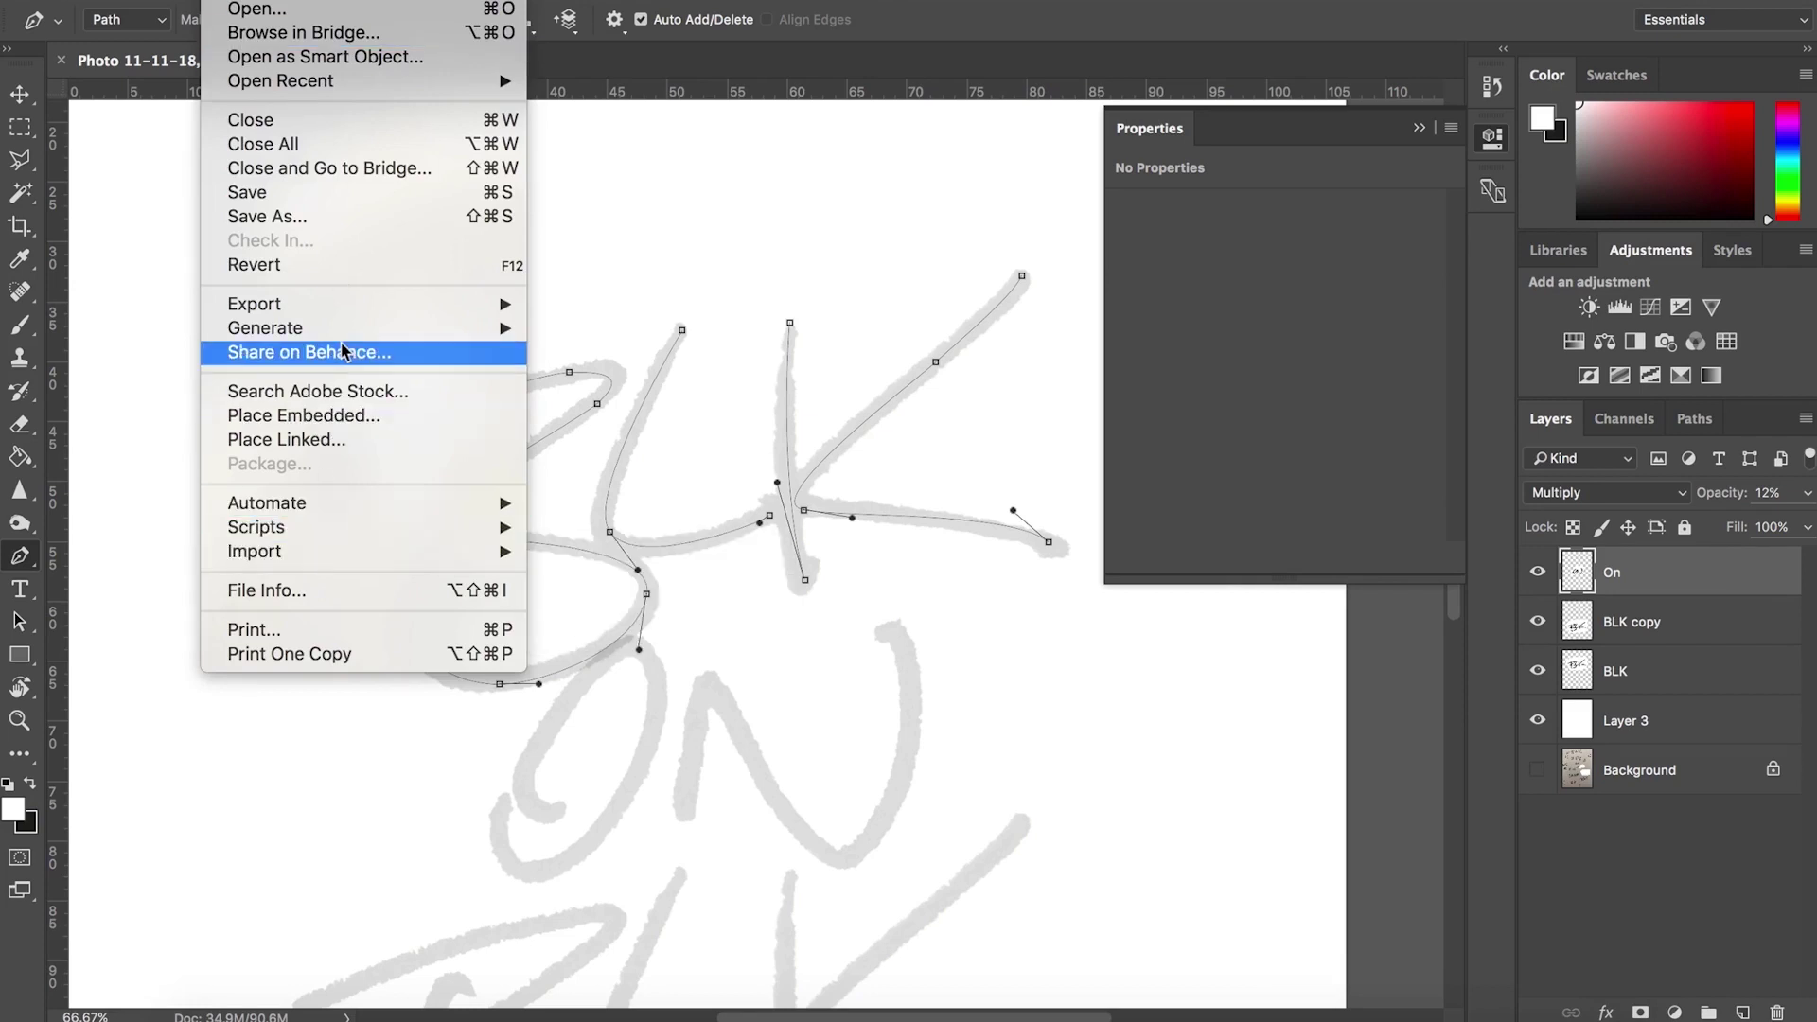
{"action": "mouse_move", "coordinate": [391, 312]}
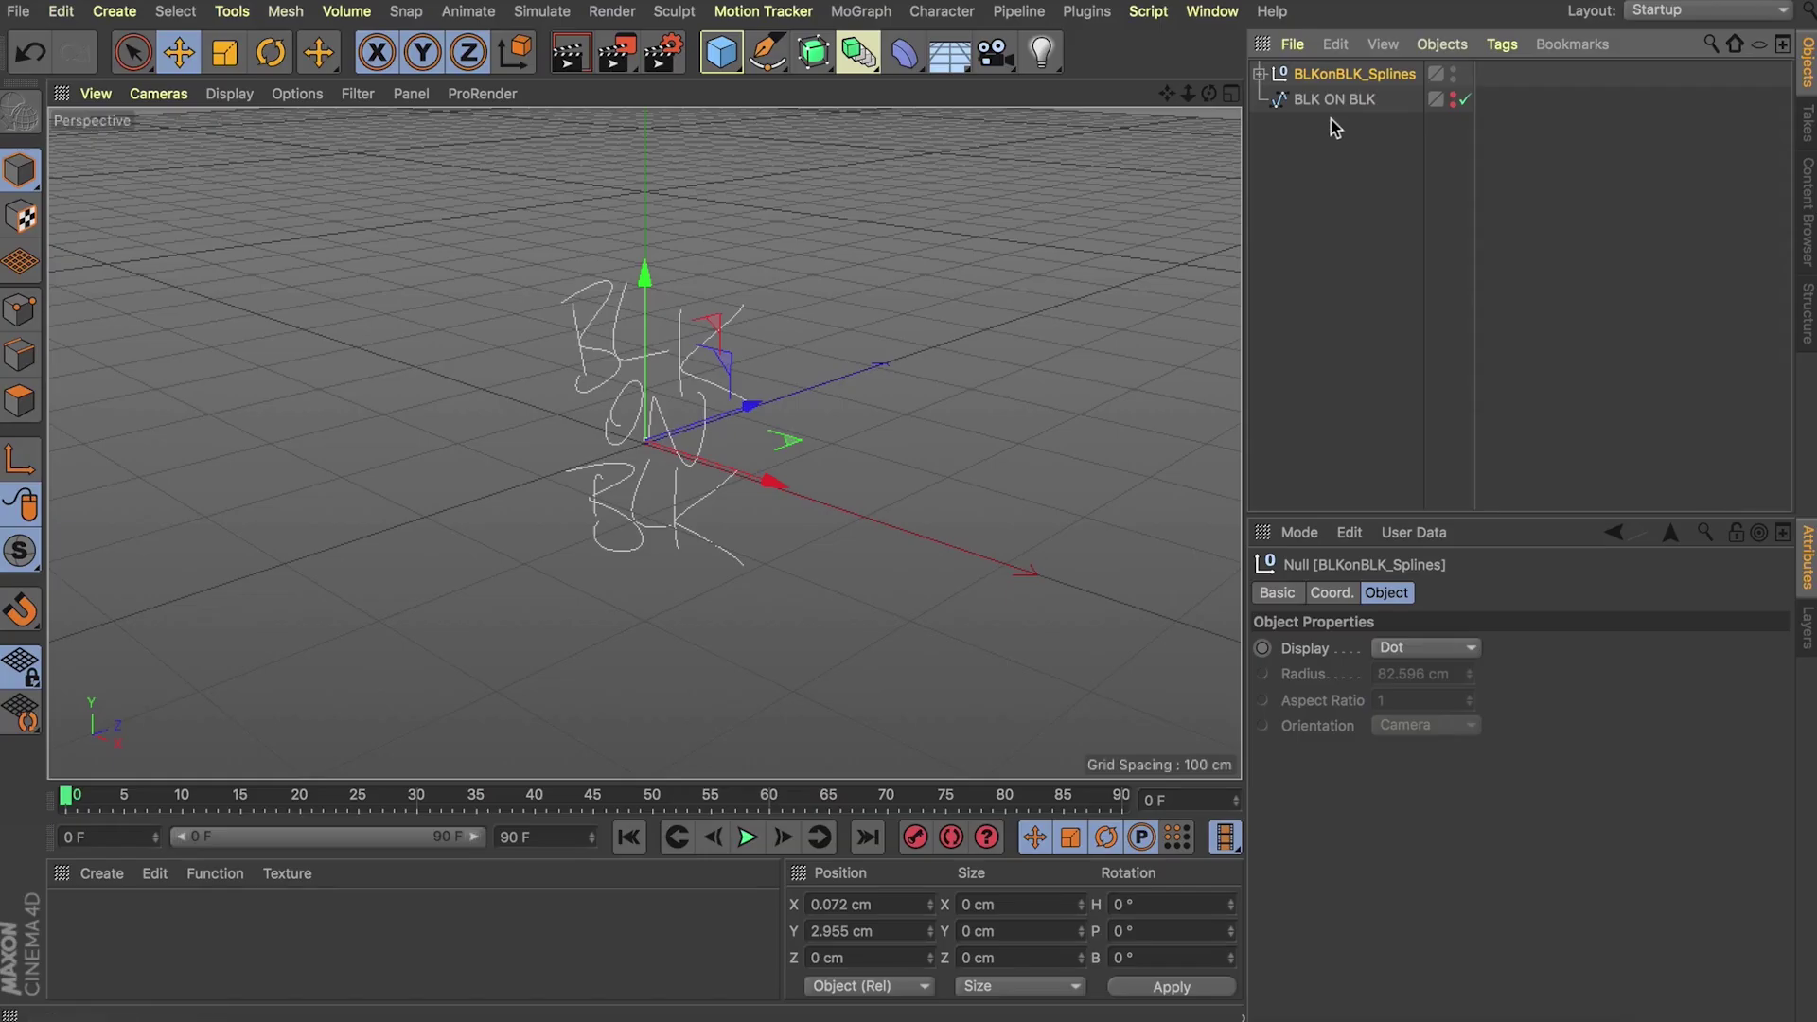
Step: Switch to Cinema 4D and set the BLKonBLK_Splines null's X and Y position to 0 cm
{"action": "left_click_drag", "start_coordinate": [1209, 95], "coordinate": [1215, 118]}
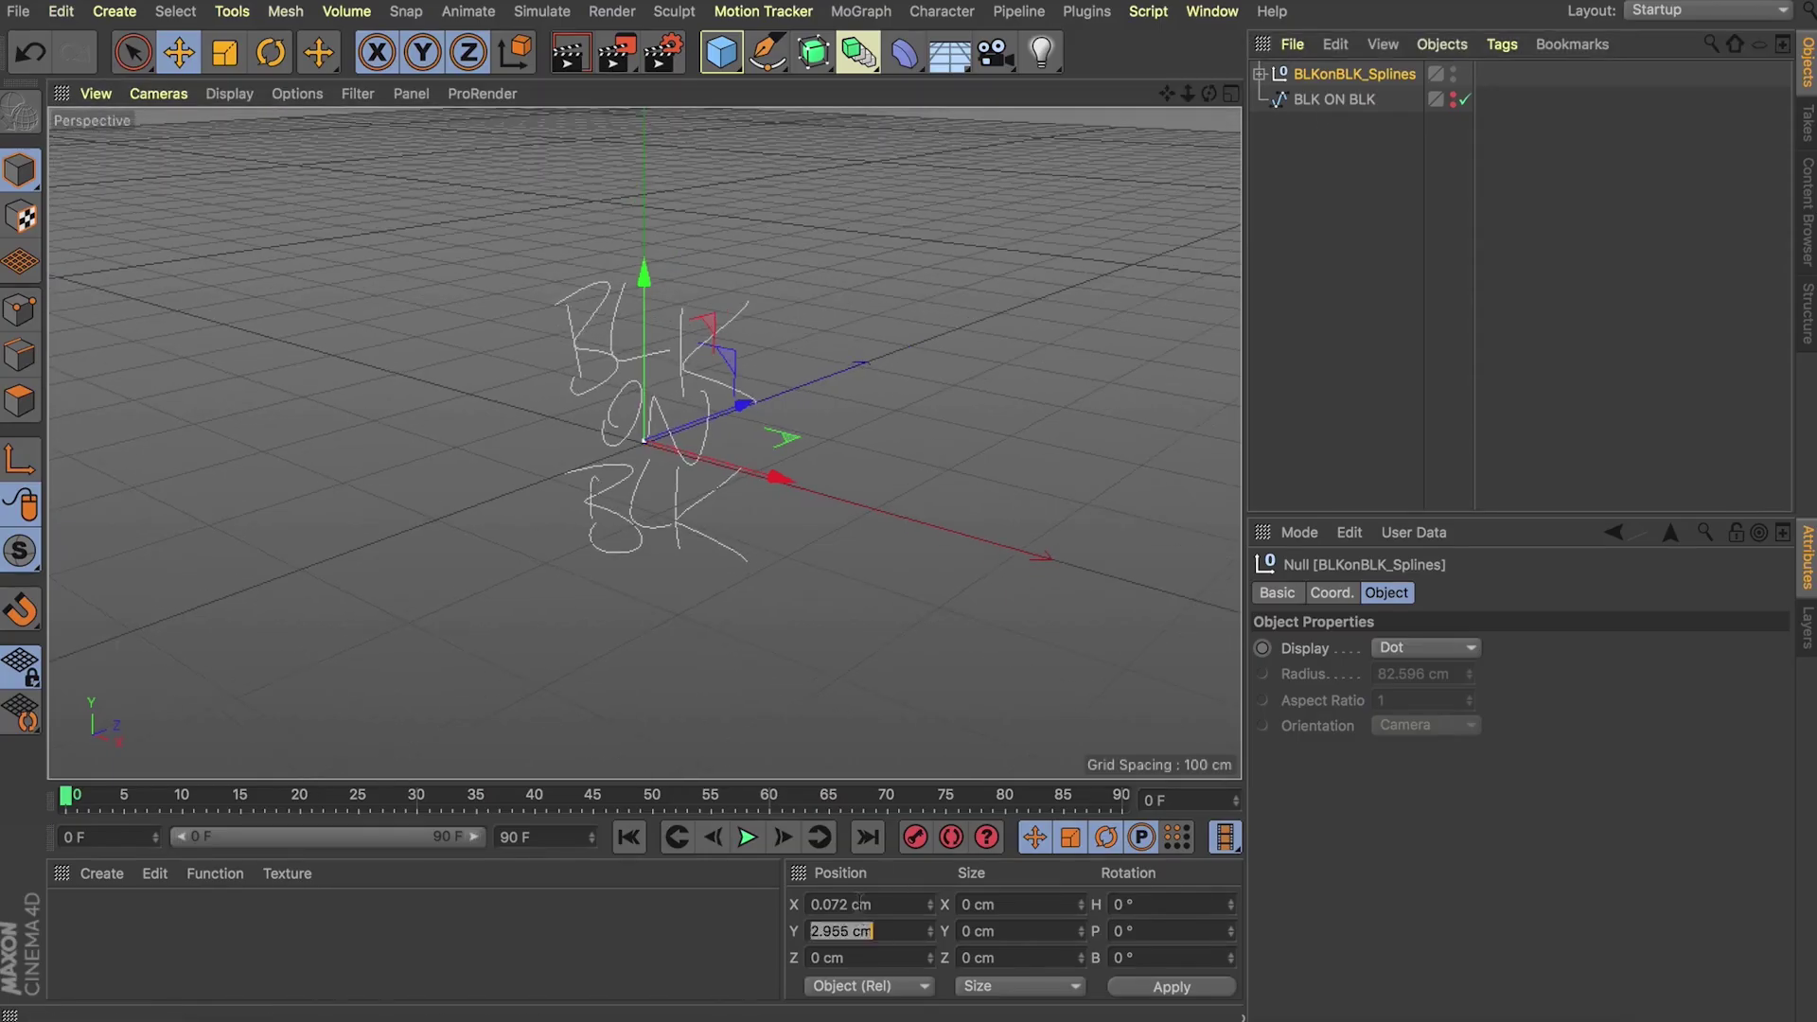
{"action": "left_click", "coordinate": [887, 902]}
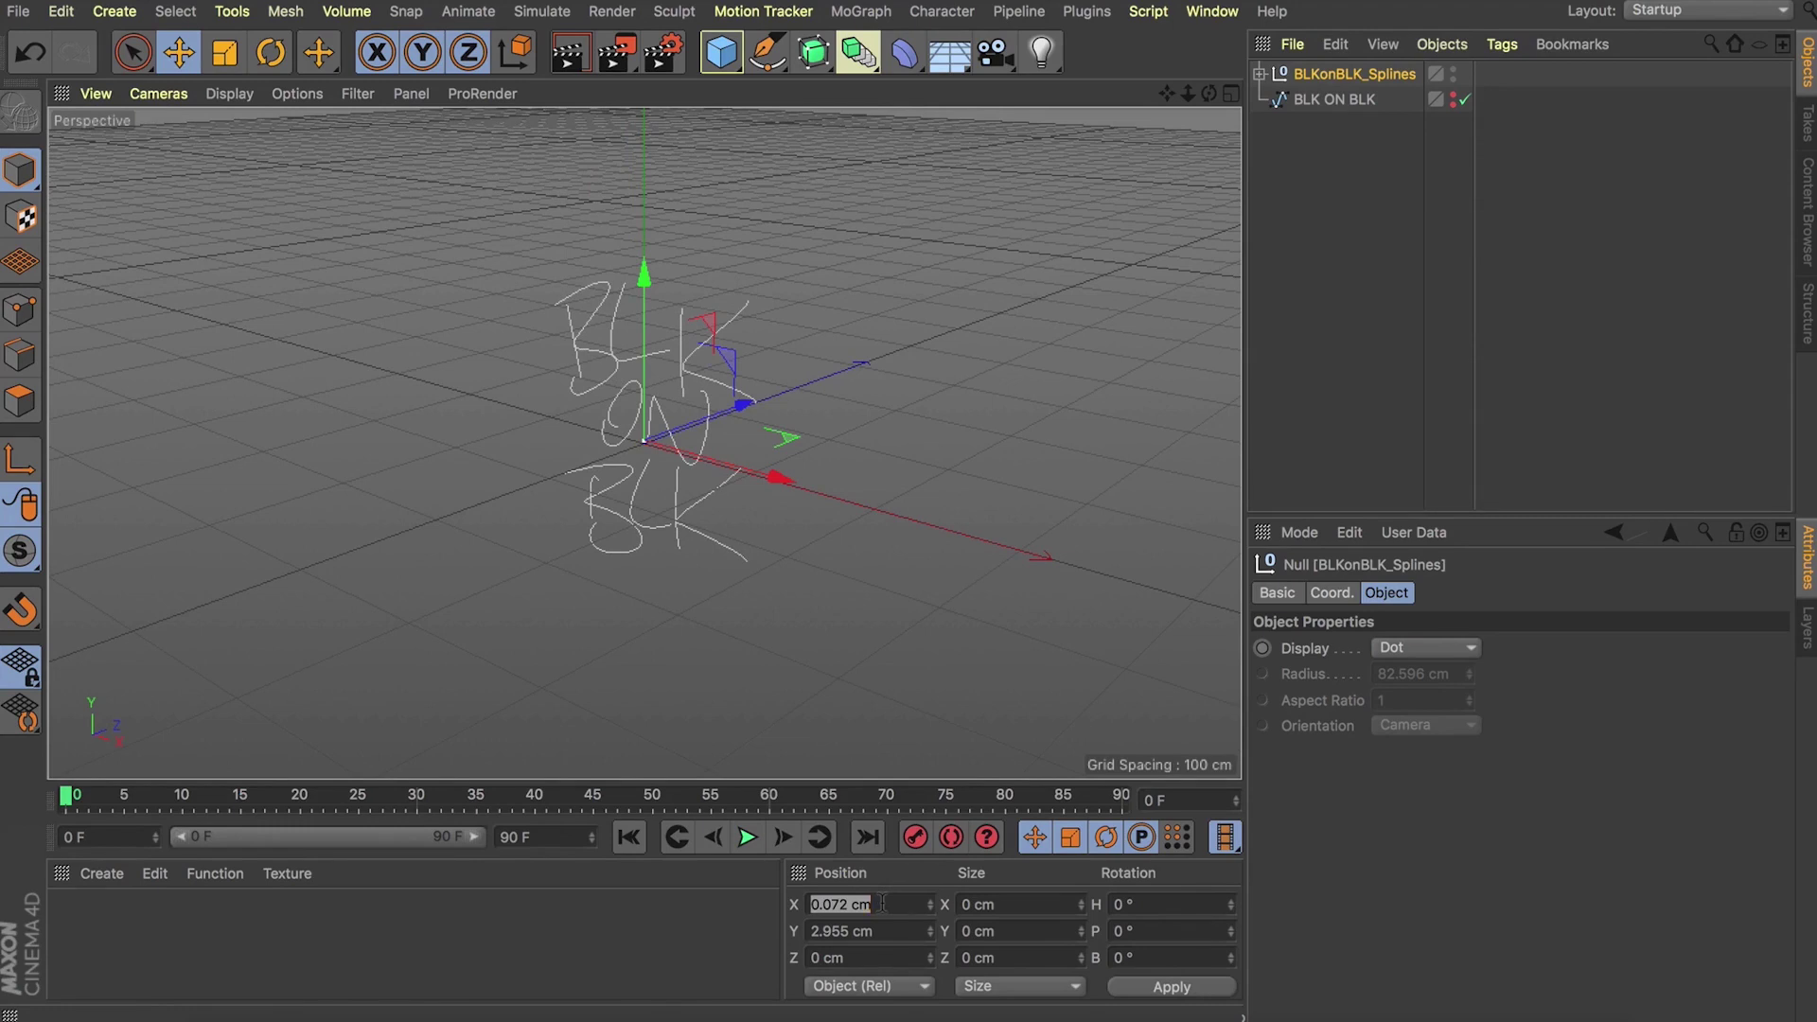
{"action": "type", "text": "0"}
{"action": "key", "text": "Return"}
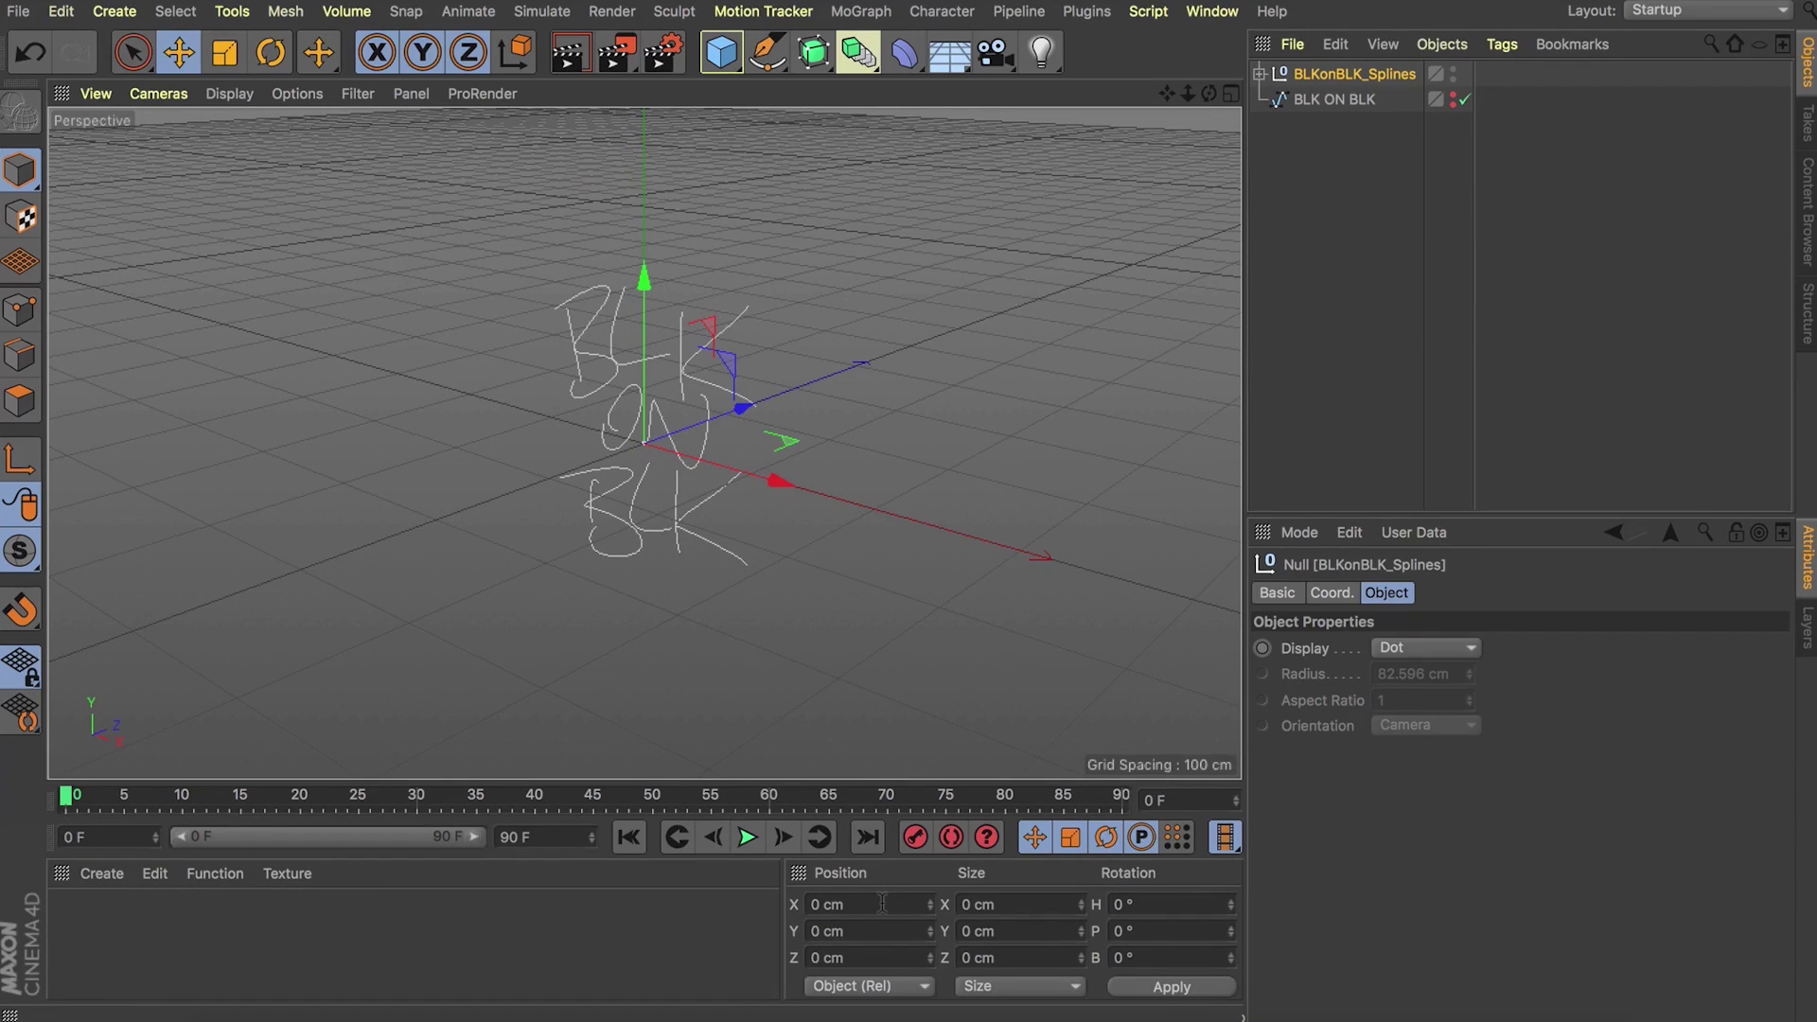
Step: Expand the BLKonBLK_Splines null and examine its splines one by one from Path 2 through Path 11
{"action": "mouse_move", "coordinate": [1209, 103]}
{"action": "left_mouse_down"}
{"action": "mouse_move", "coordinate": [783, 373]}
{"action": "mouse_move", "coordinate": [1219, 98]}
{"action": "mouse_move", "coordinate": [1117, 104]}
{"action": "mouse_move", "coordinate": [1221, 100]}
{"action": "mouse_move", "coordinate": [1060, 104]}
{"action": "mouse_move", "coordinate": [1218, 100]}
{"action": "left_mouse_up"}
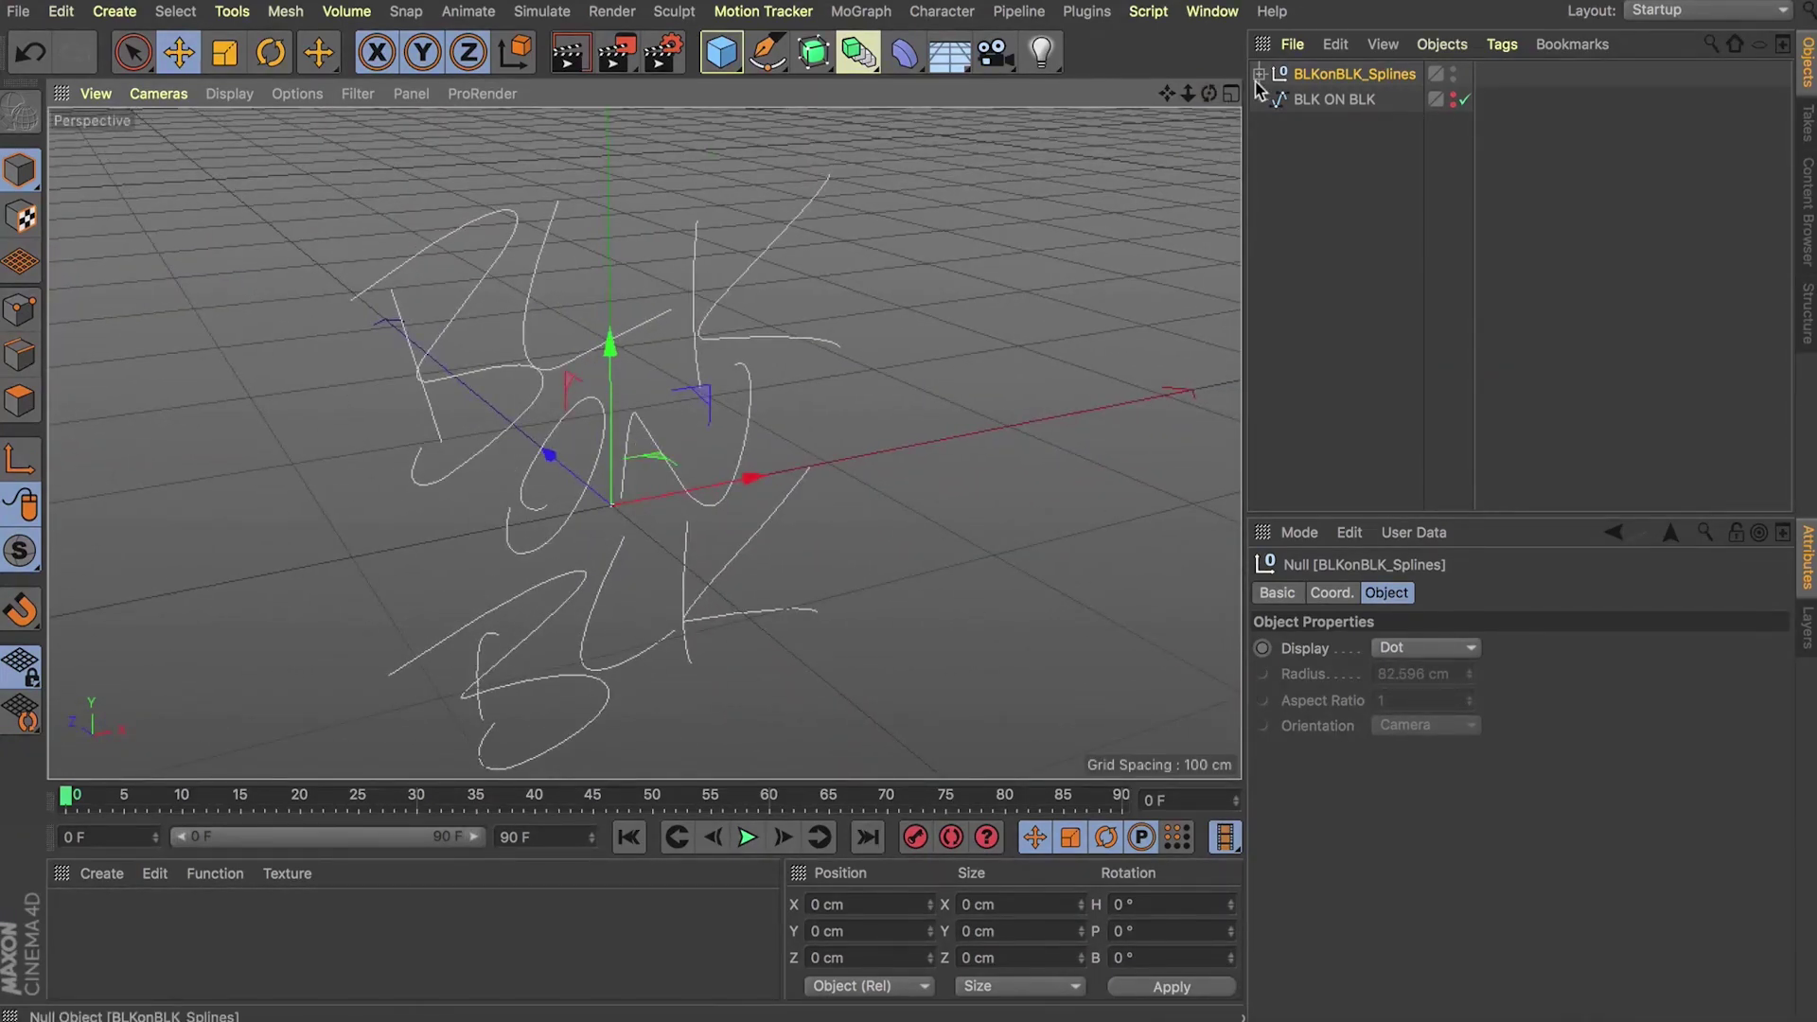
{"action": "left_click", "coordinate": [1258, 76]}
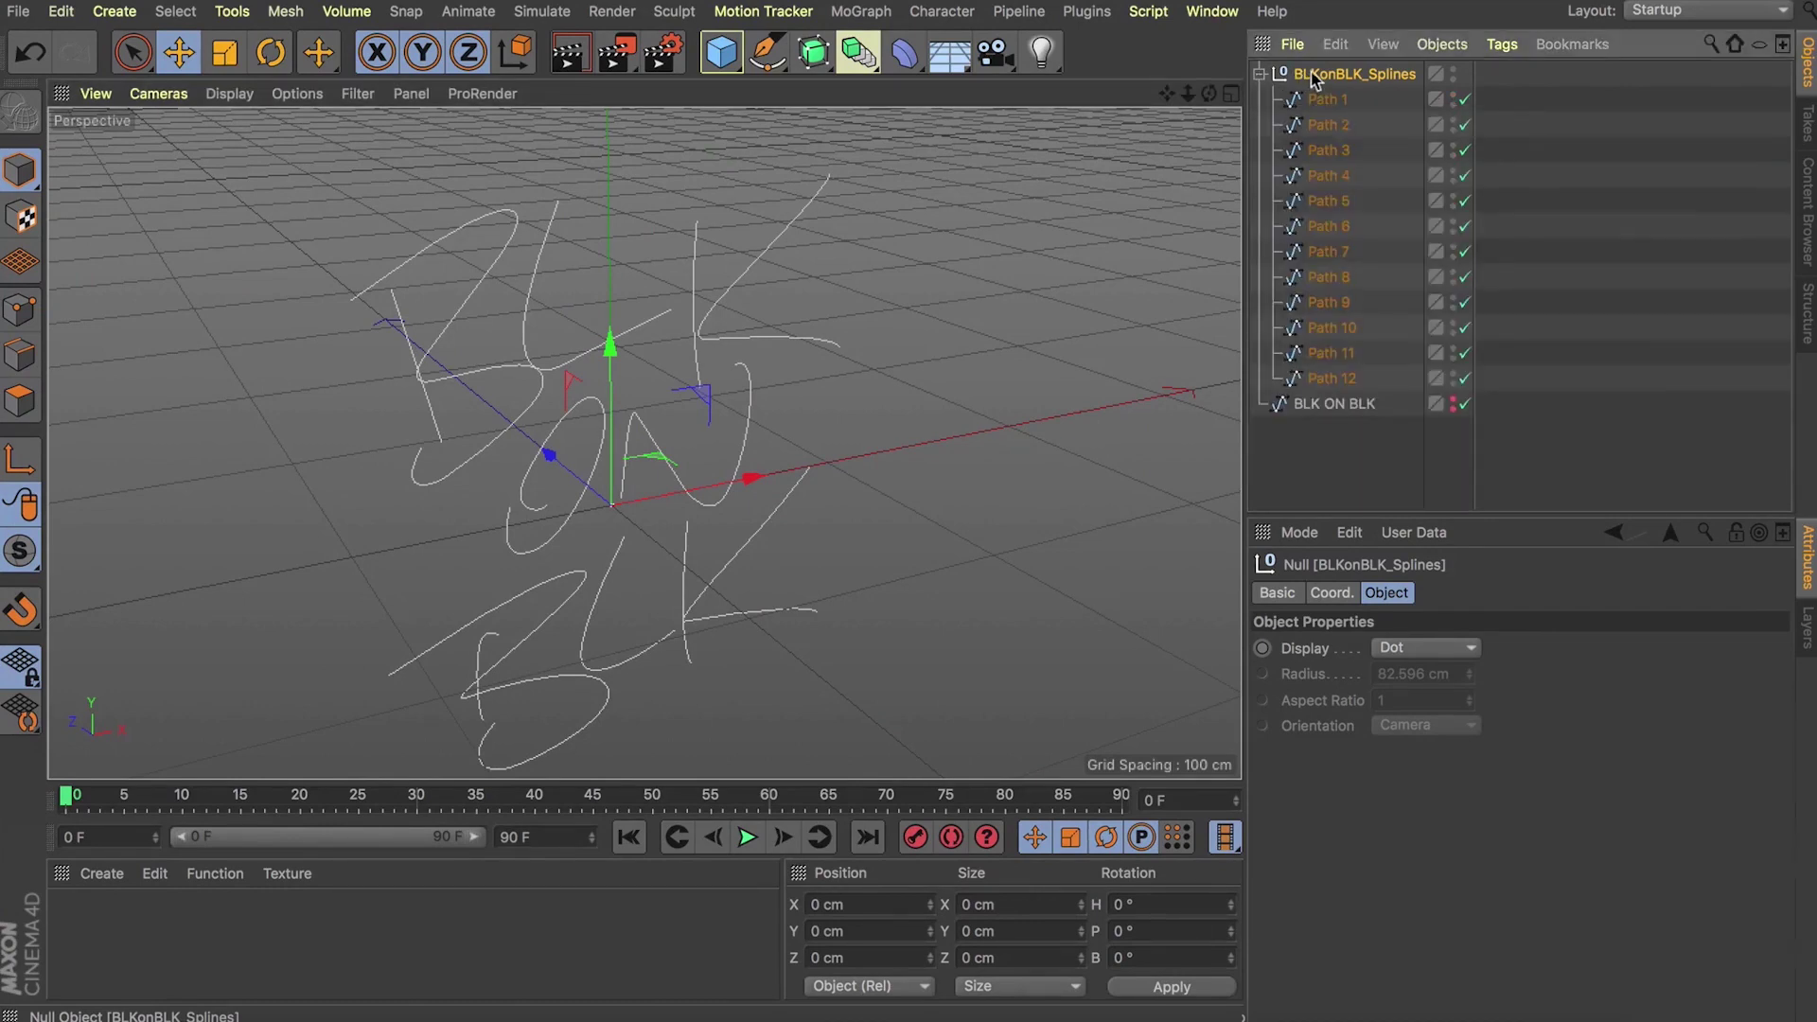
{"action": "left_click", "coordinate": [1330, 124]}
{"action": "left_click", "coordinate": [1324, 151]}
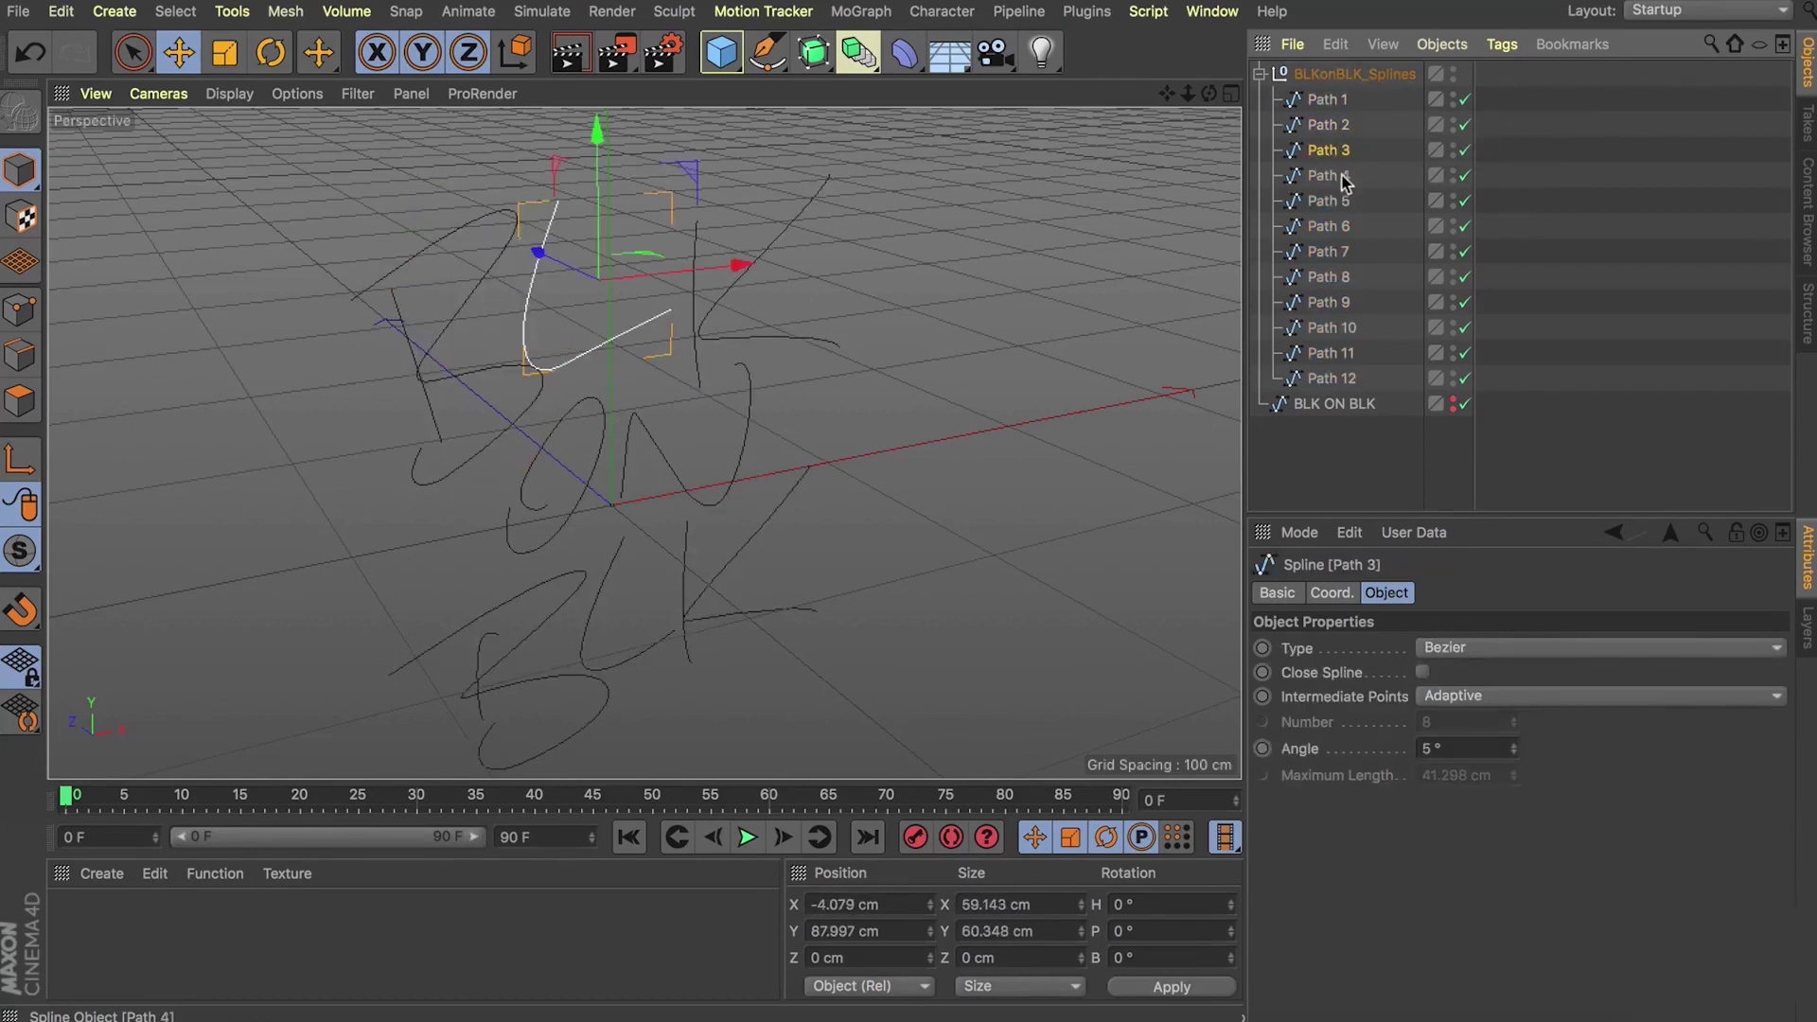
{"action": "left_click", "coordinate": [1325, 176]}
{"action": "left_click", "coordinate": [1325, 200]}
{"action": "left_click", "coordinate": [1326, 227]}
{"action": "left_click", "coordinate": [1323, 252]}
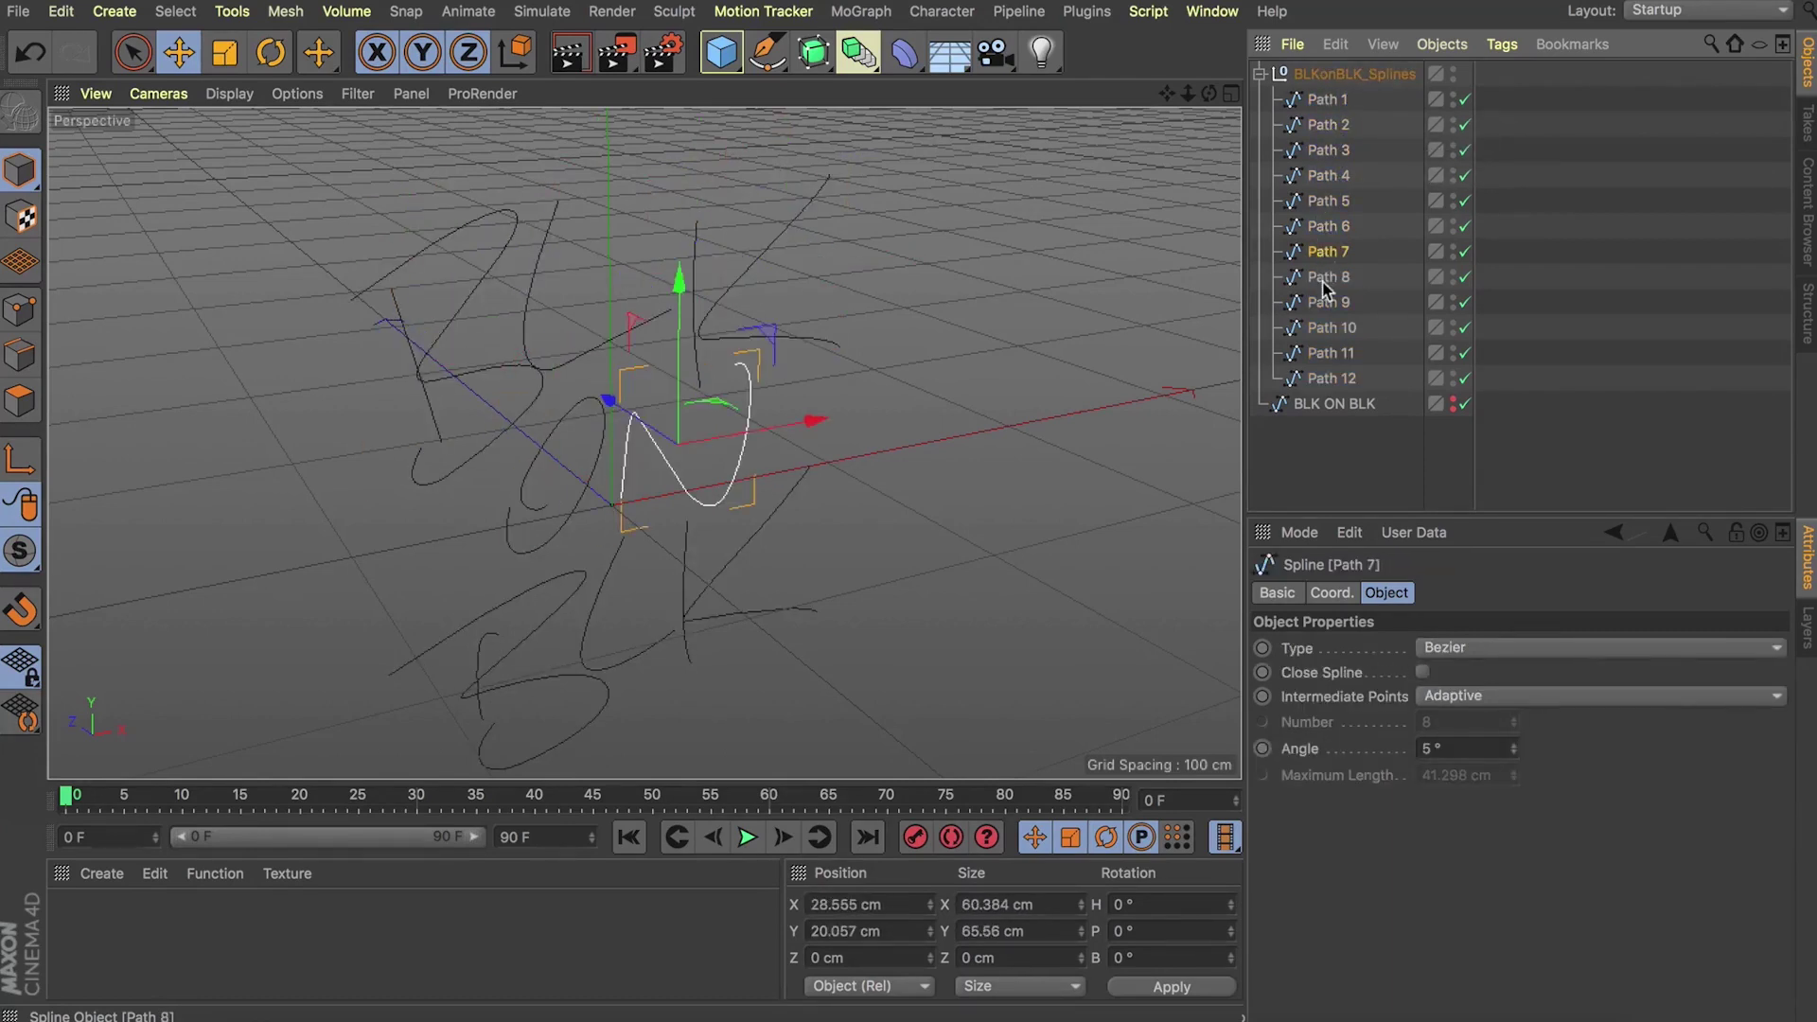
{"action": "left_click", "coordinate": [1325, 277]}
{"action": "left_click", "coordinate": [1326, 303]}
{"action": "left_click", "coordinate": [1328, 328]}
{"action": "left_click", "coordinate": [1330, 352]}
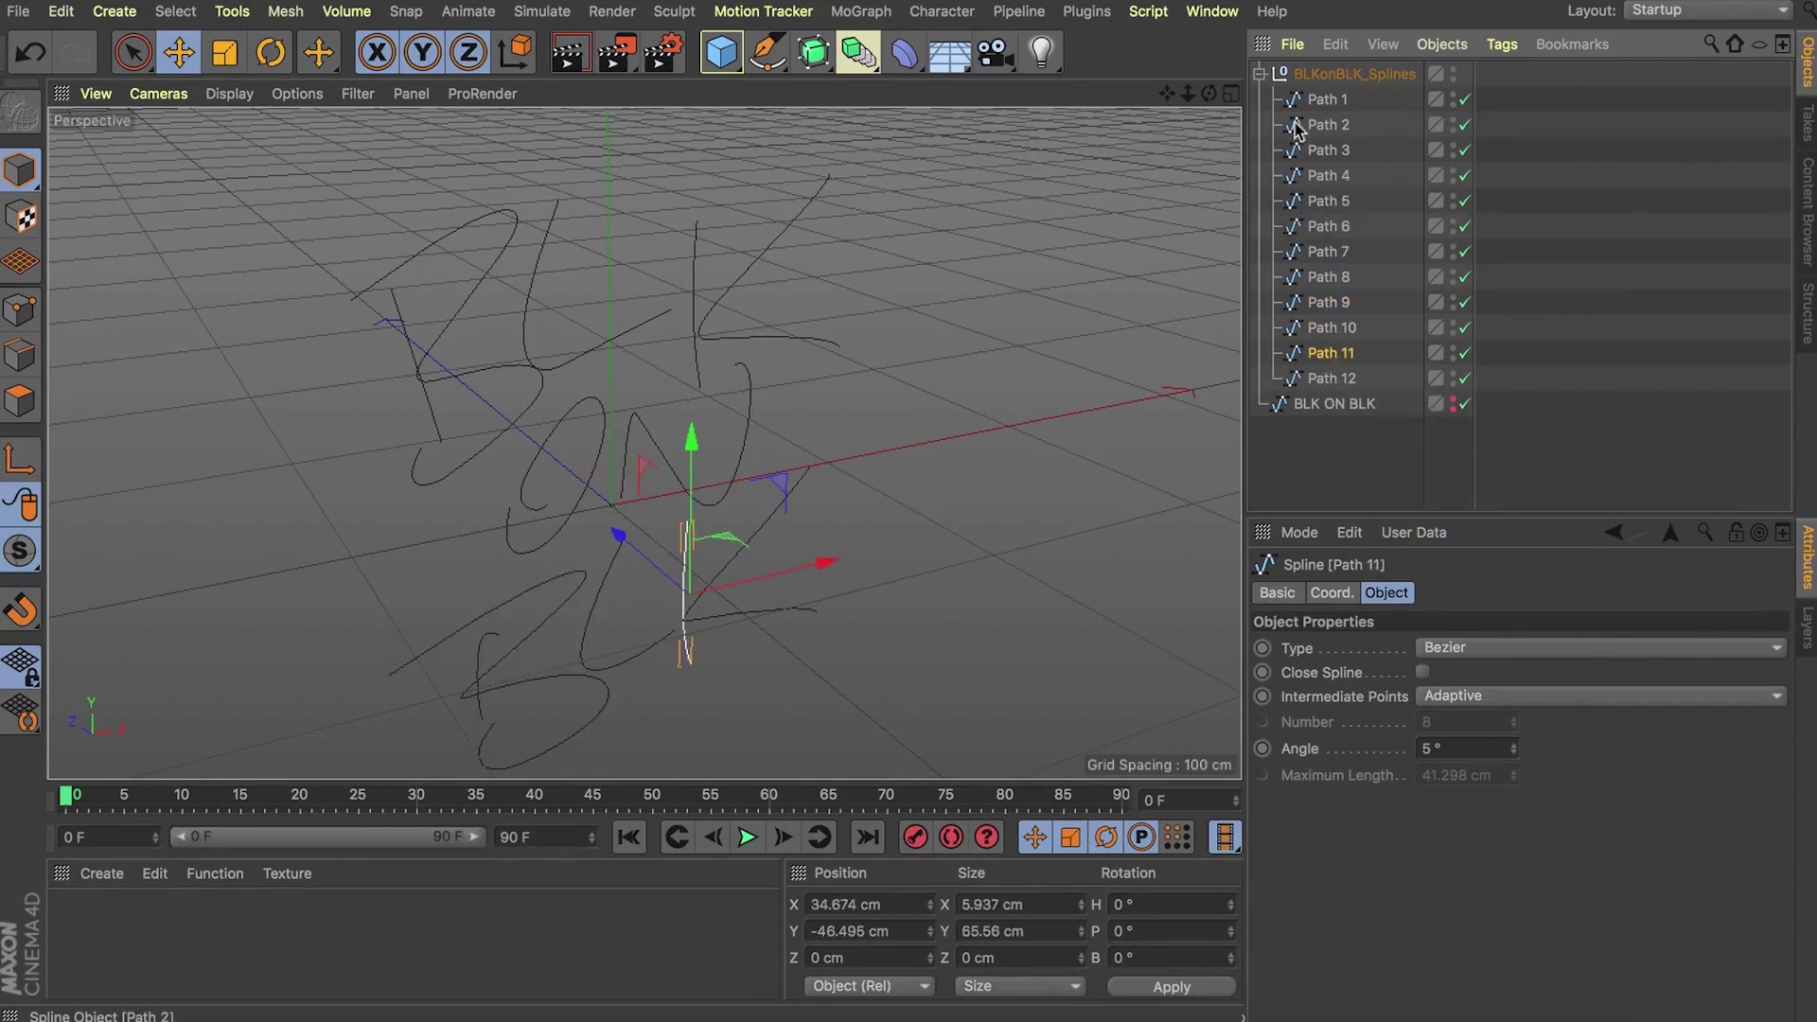
Step: In point mode, rotate the middle point of Path 2, between the B's two bowls, about 45° around its vertical axis
{"action": "left_click", "coordinate": [1330, 125]}
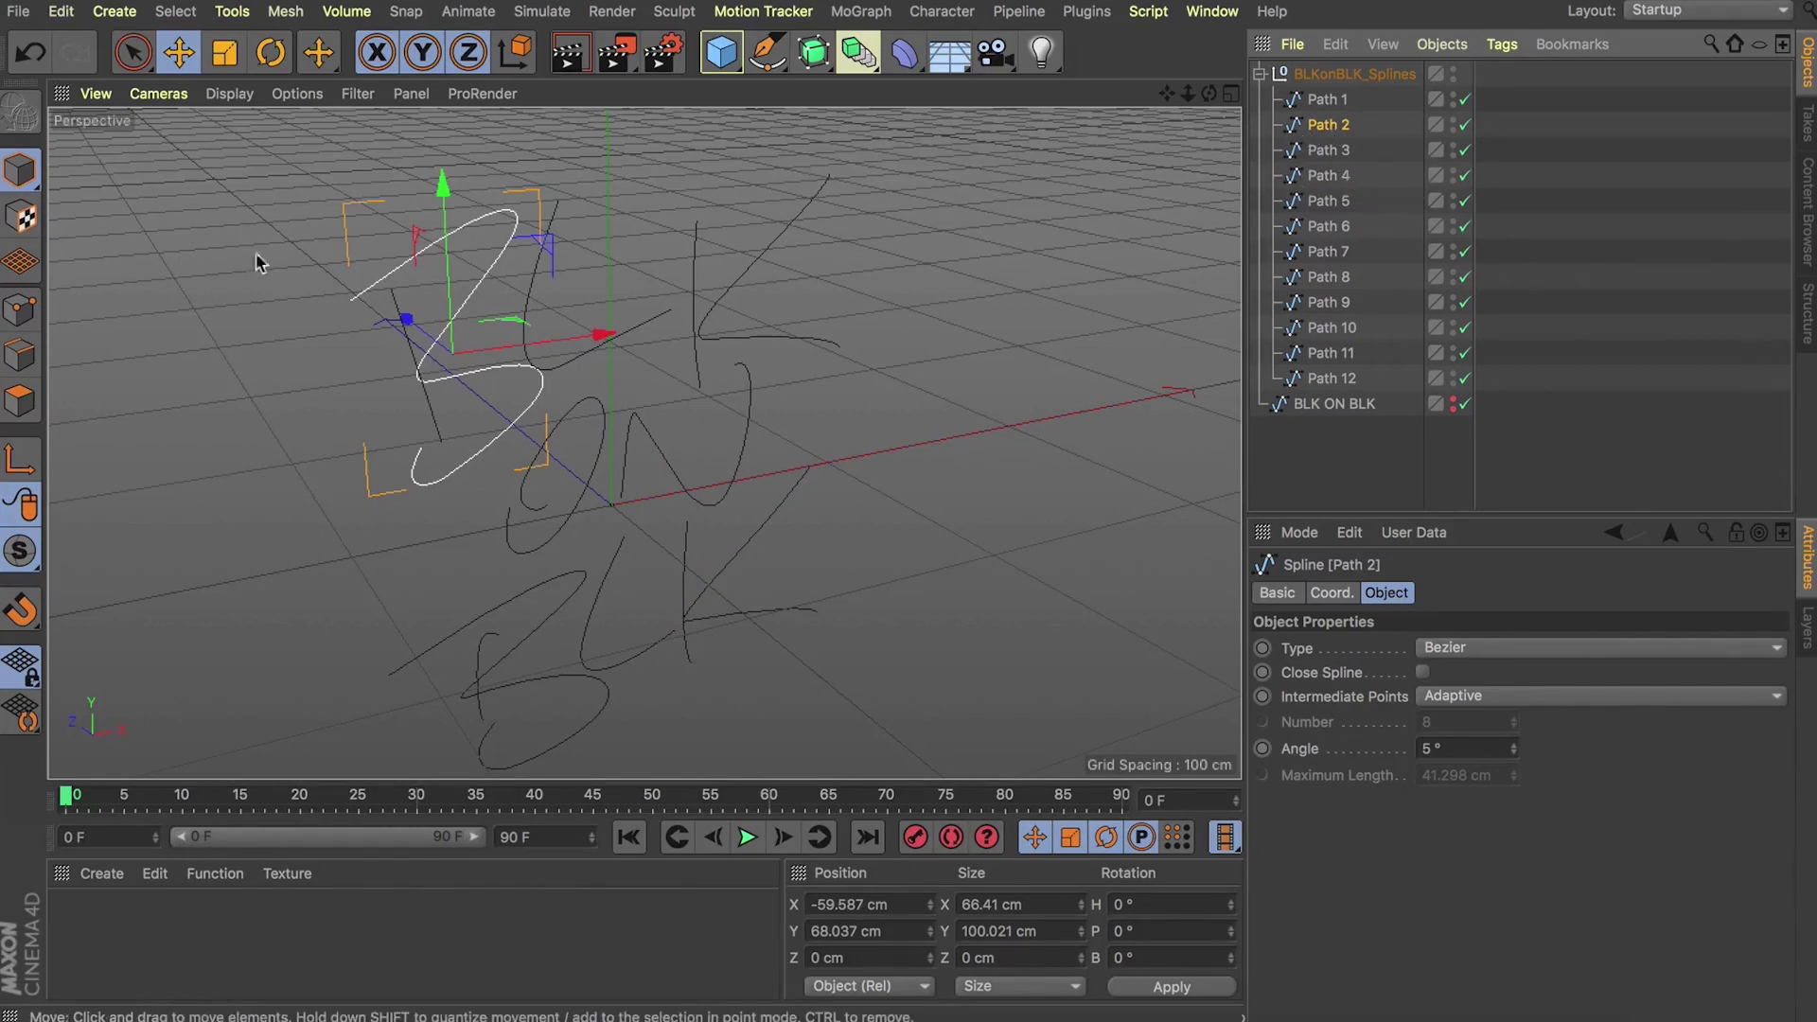
{"action": "left_click", "coordinate": [21, 310]}
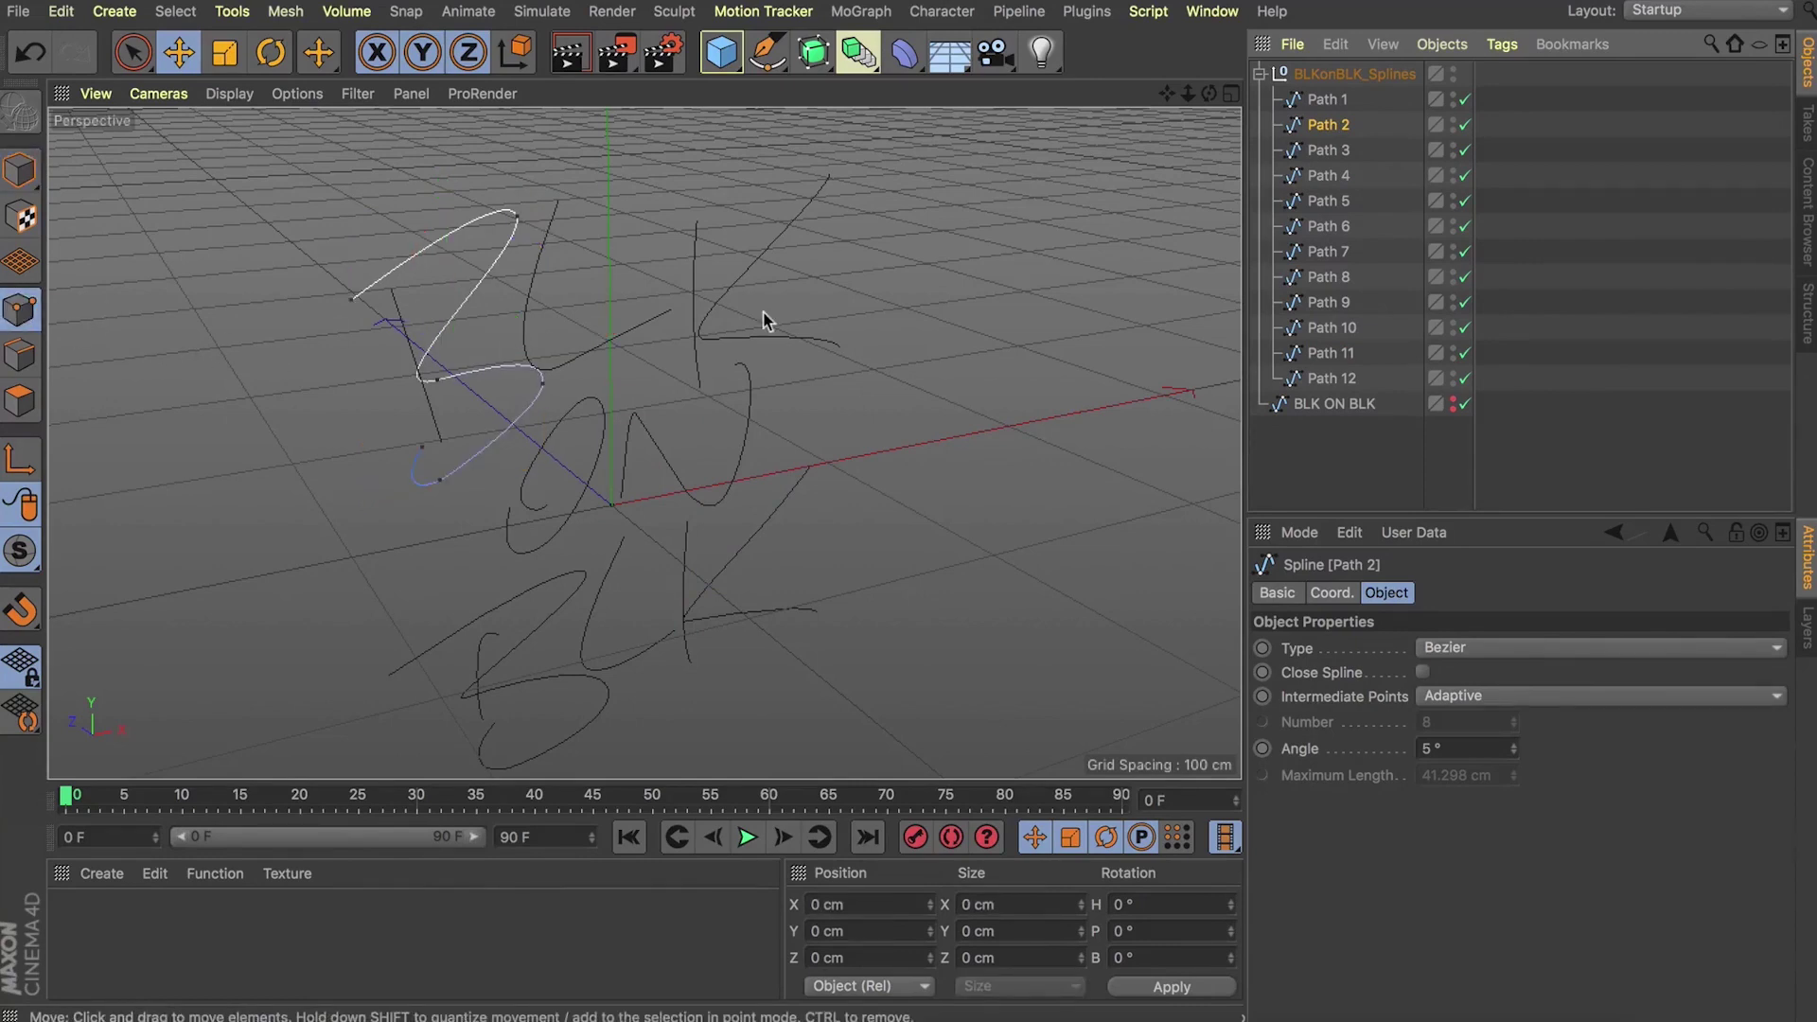
{"action": "left_click_drag", "start_coordinate": [1208, 92], "coordinate": [526, 338]}
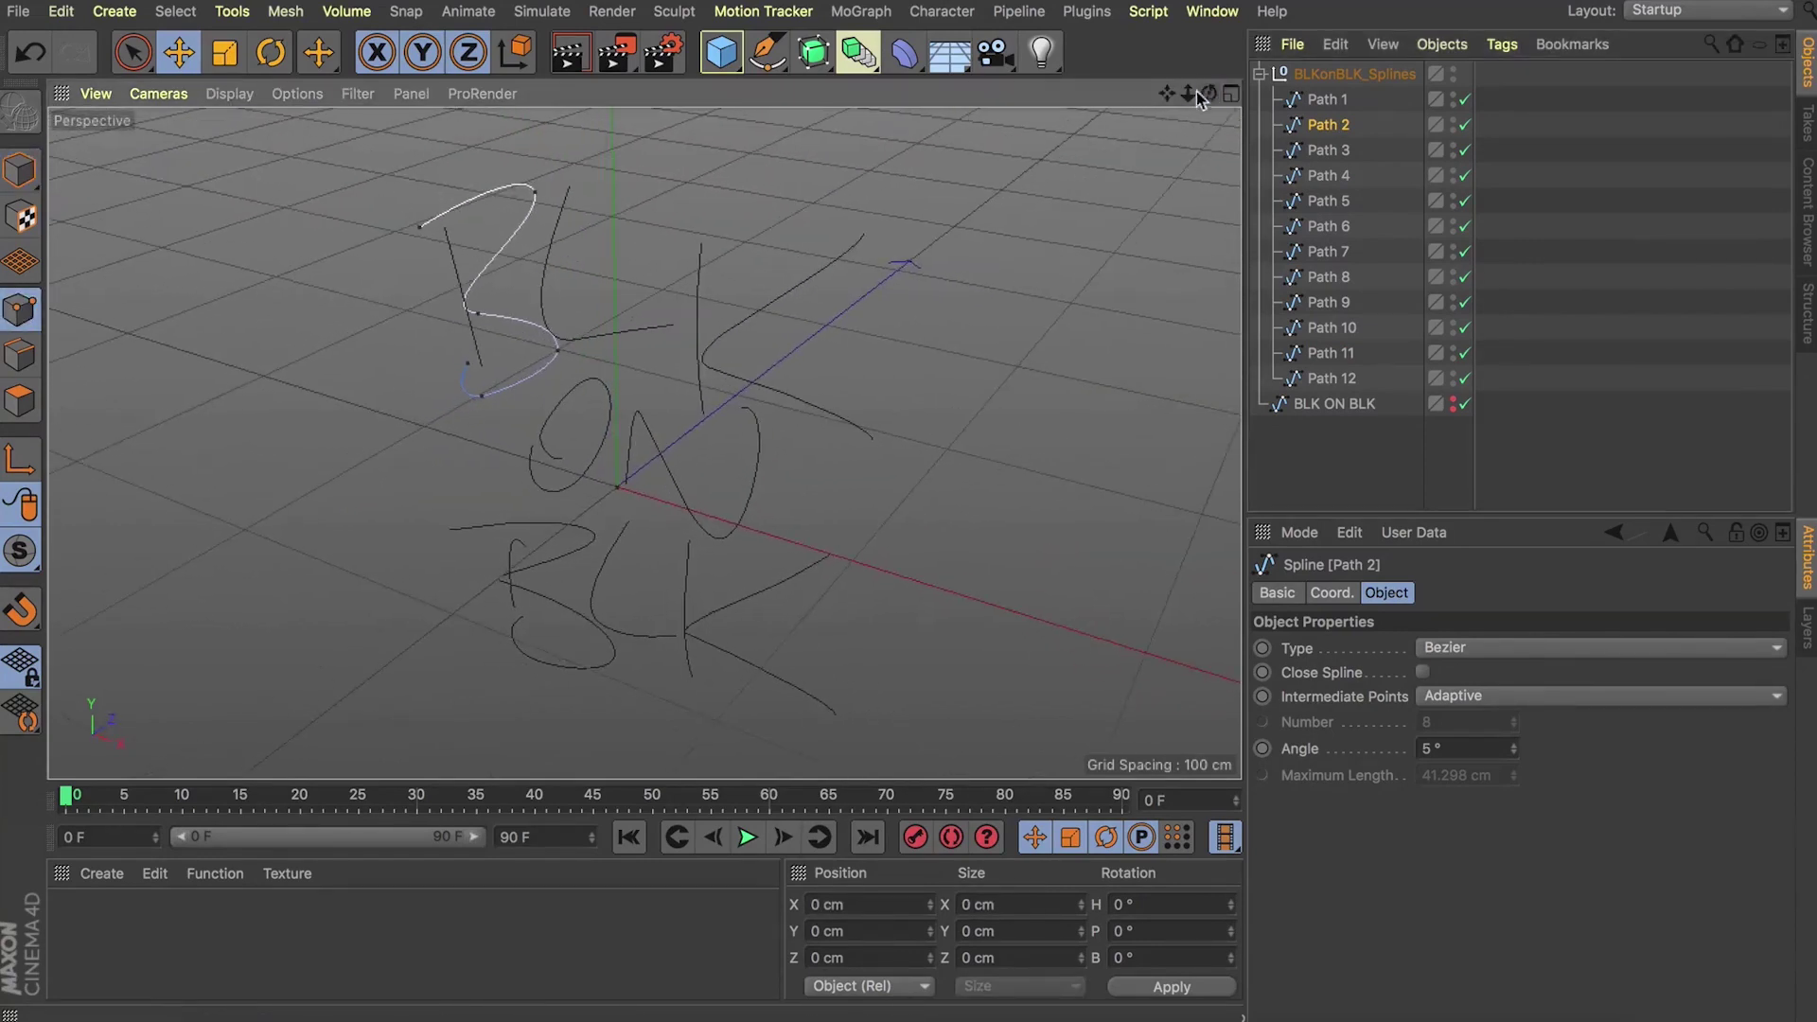
{"action": "scroll", "coordinate": [474, 313], "scroll_direction": "up", "scroll_amount": 5}
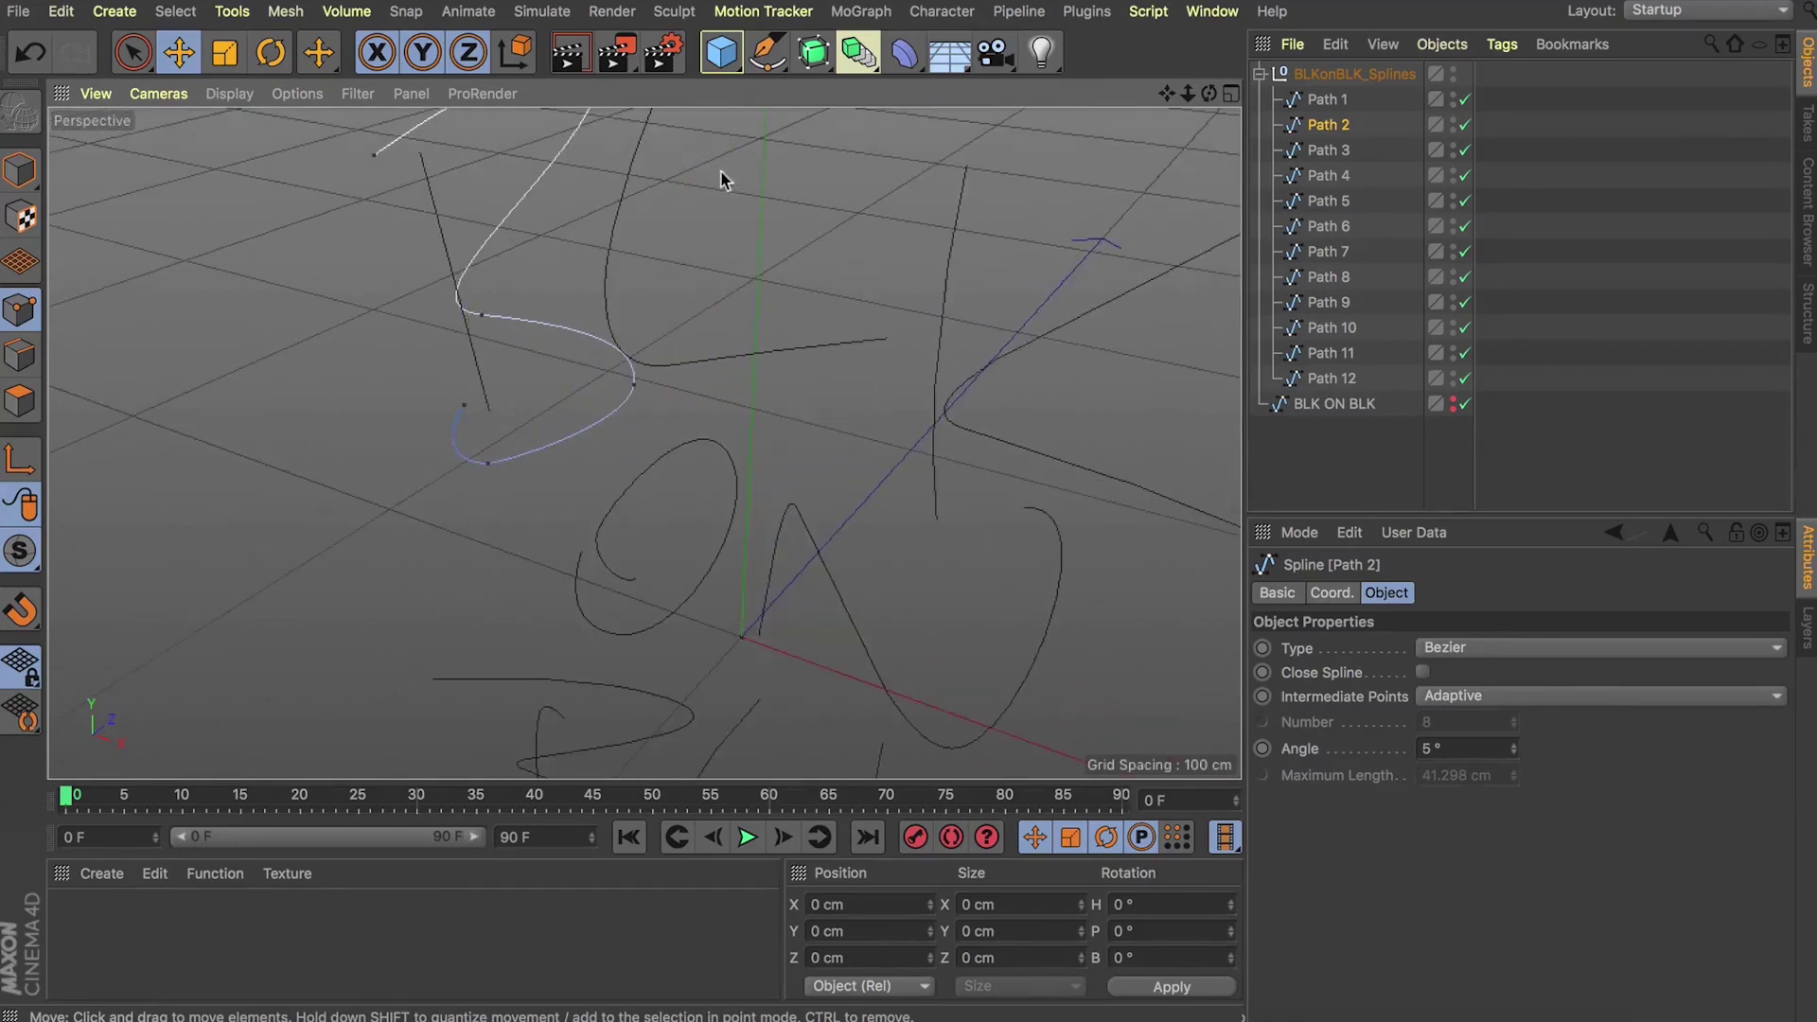
{"action": "left_click", "coordinate": [482, 315]}
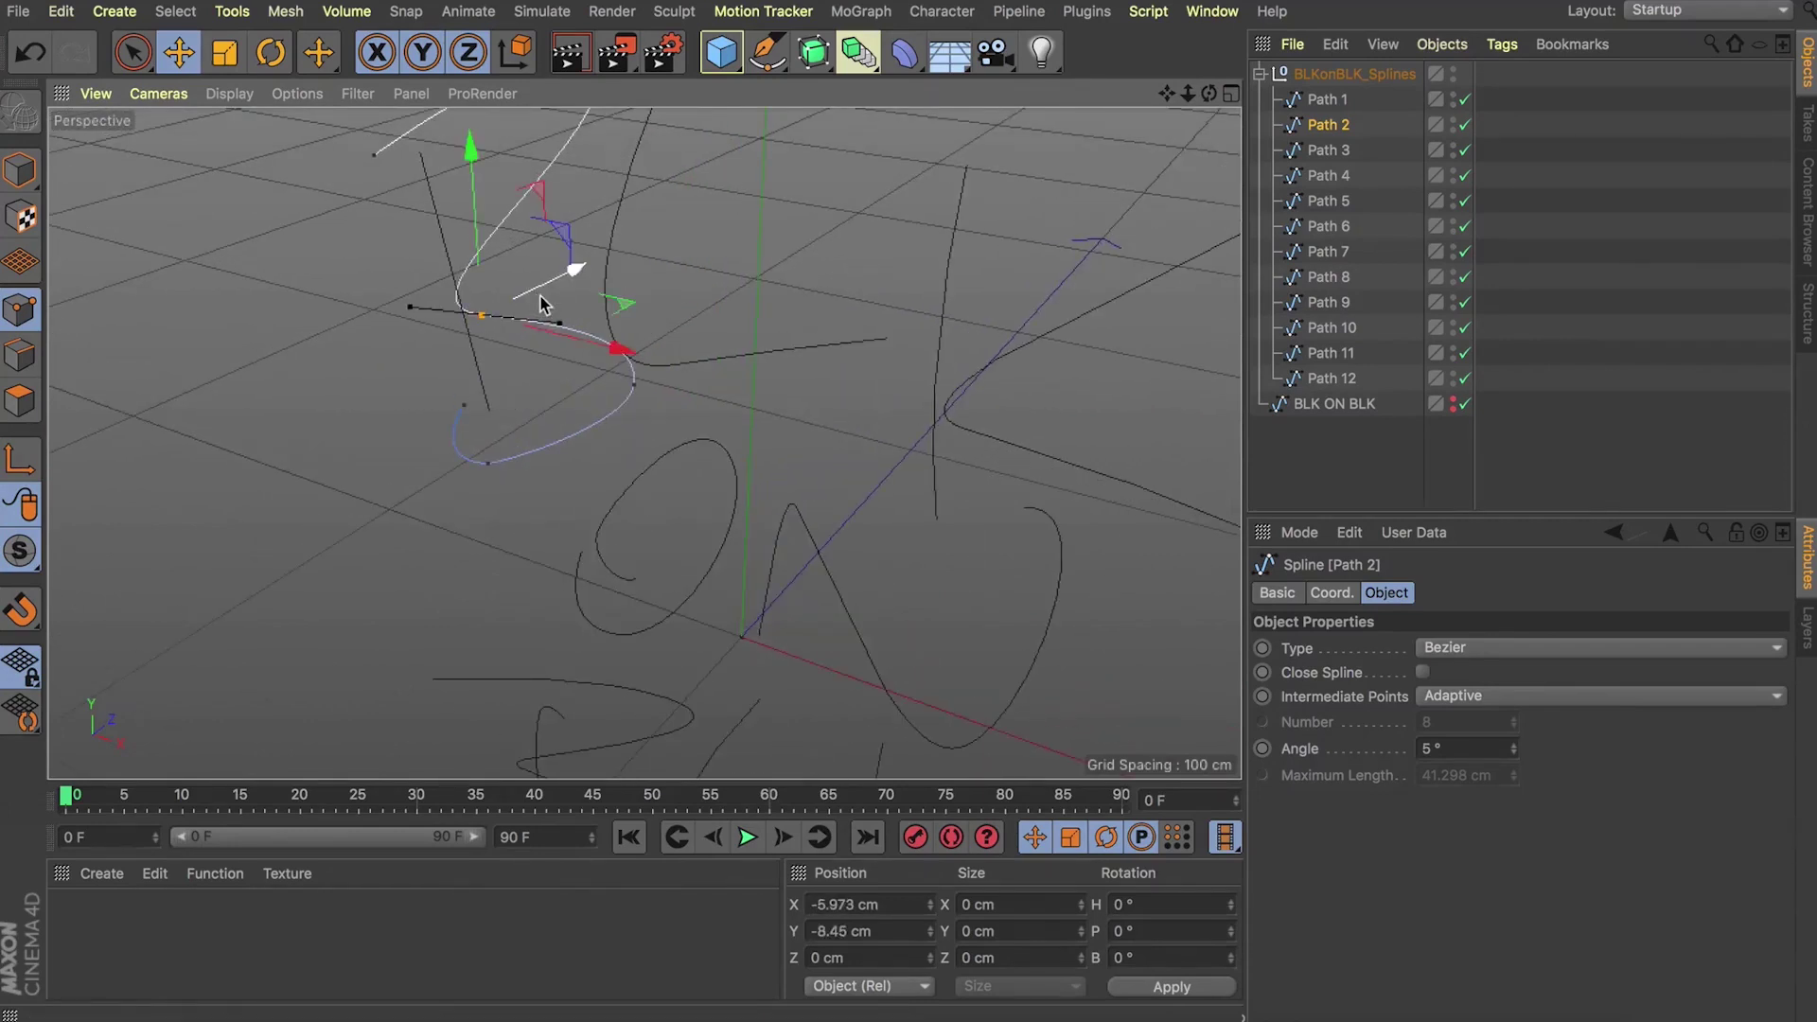
{"action": "key", "text": "s"}
{"action": "left_click_drag", "start_coordinate": [624, 426], "coordinate": [653, 445], "text": "alt"}
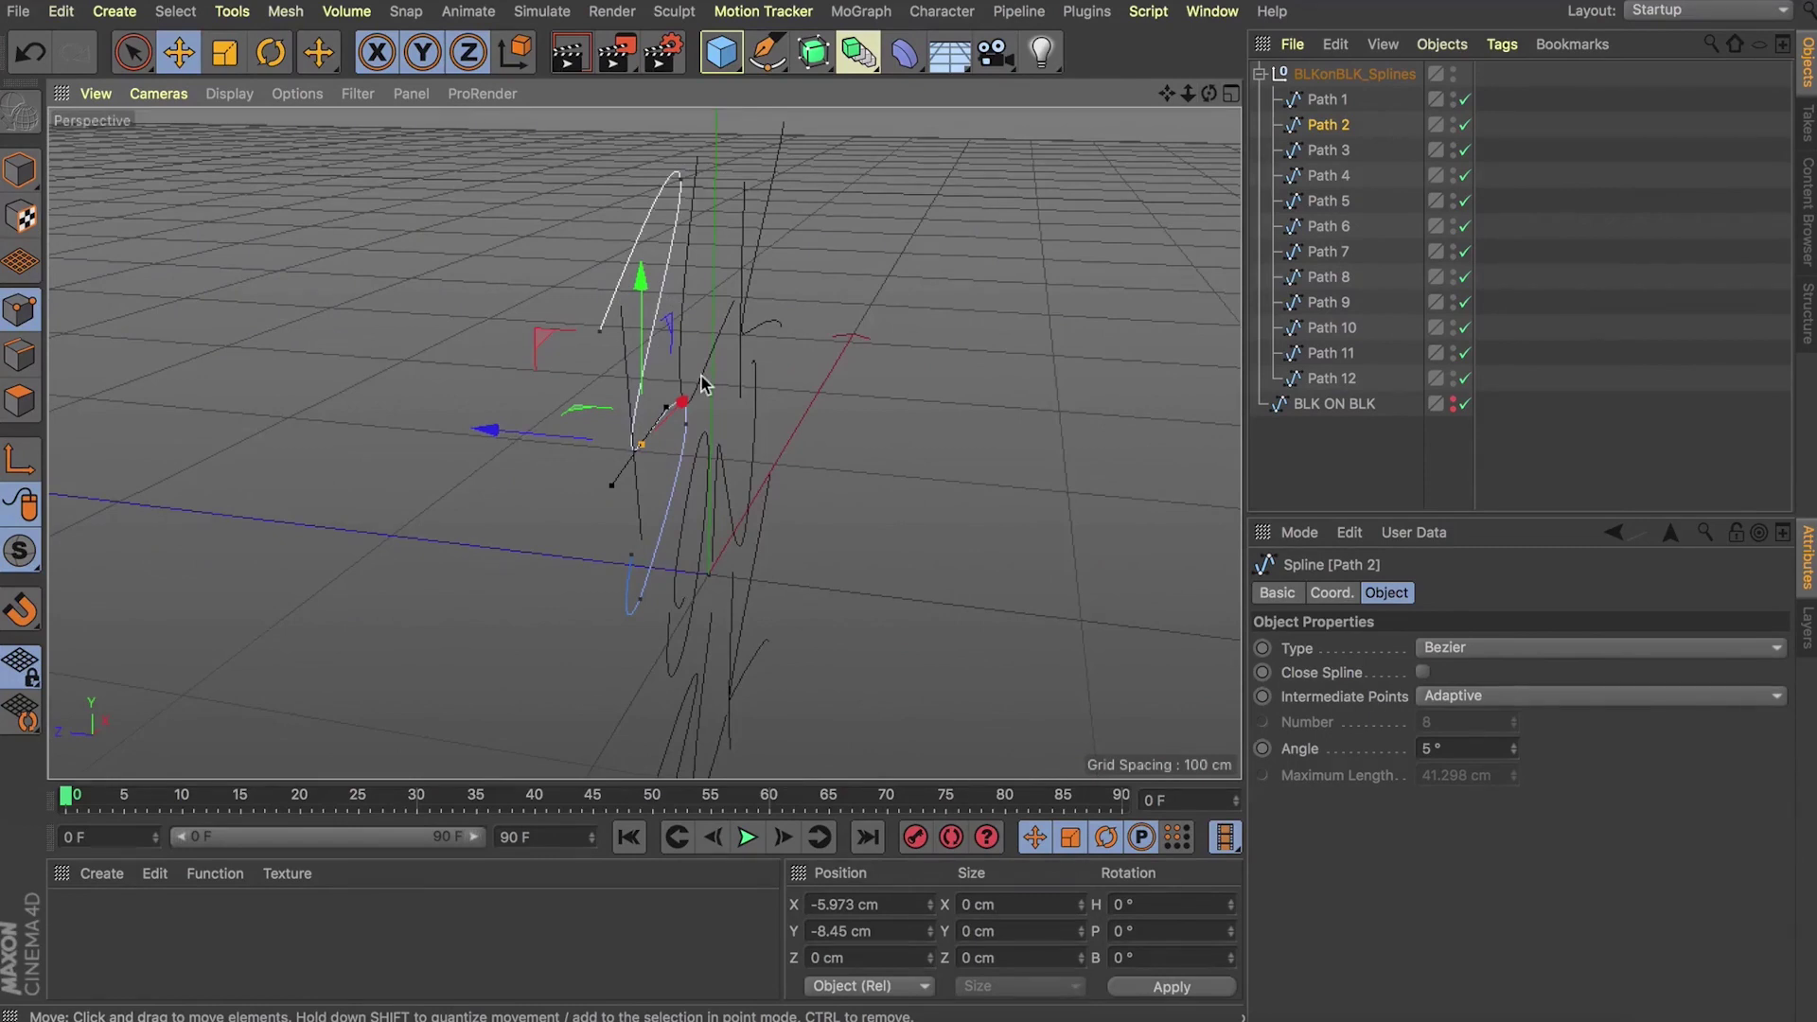
{"action": "key", "text": "r"}
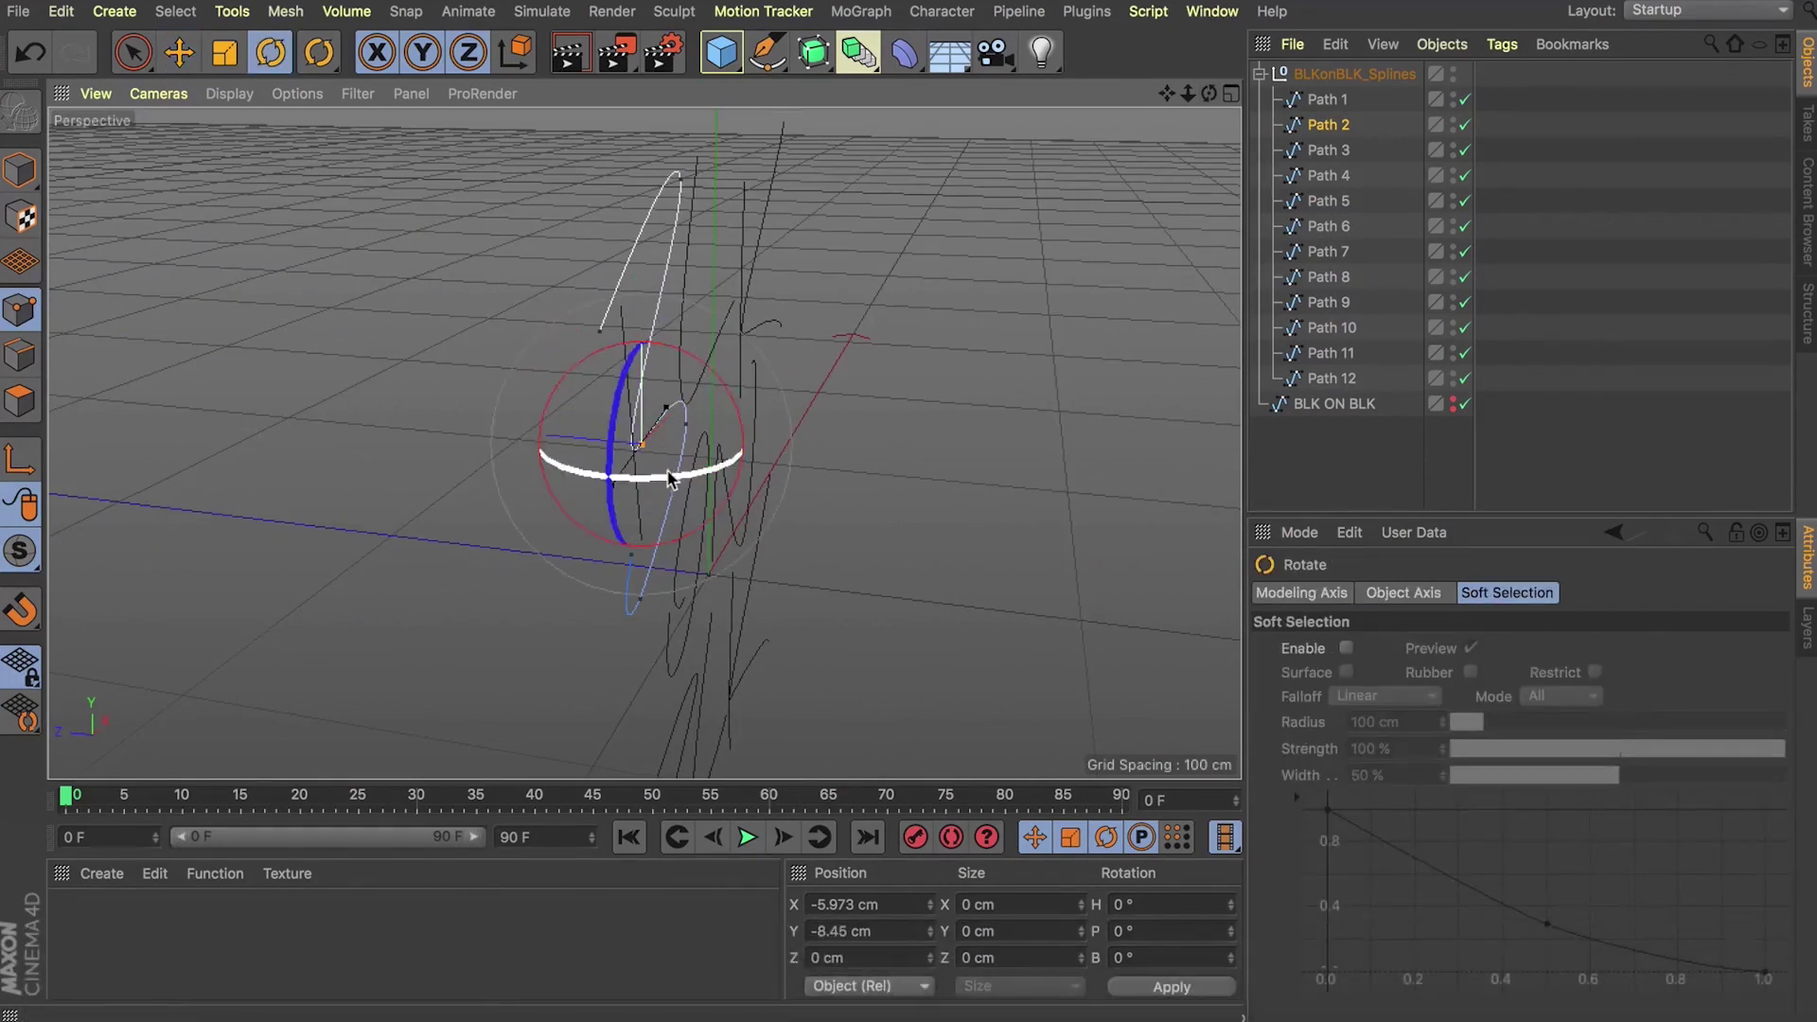
{"action": "left_click_drag", "start_coordinate": [669, 478], "coordinate": [588, 476]}
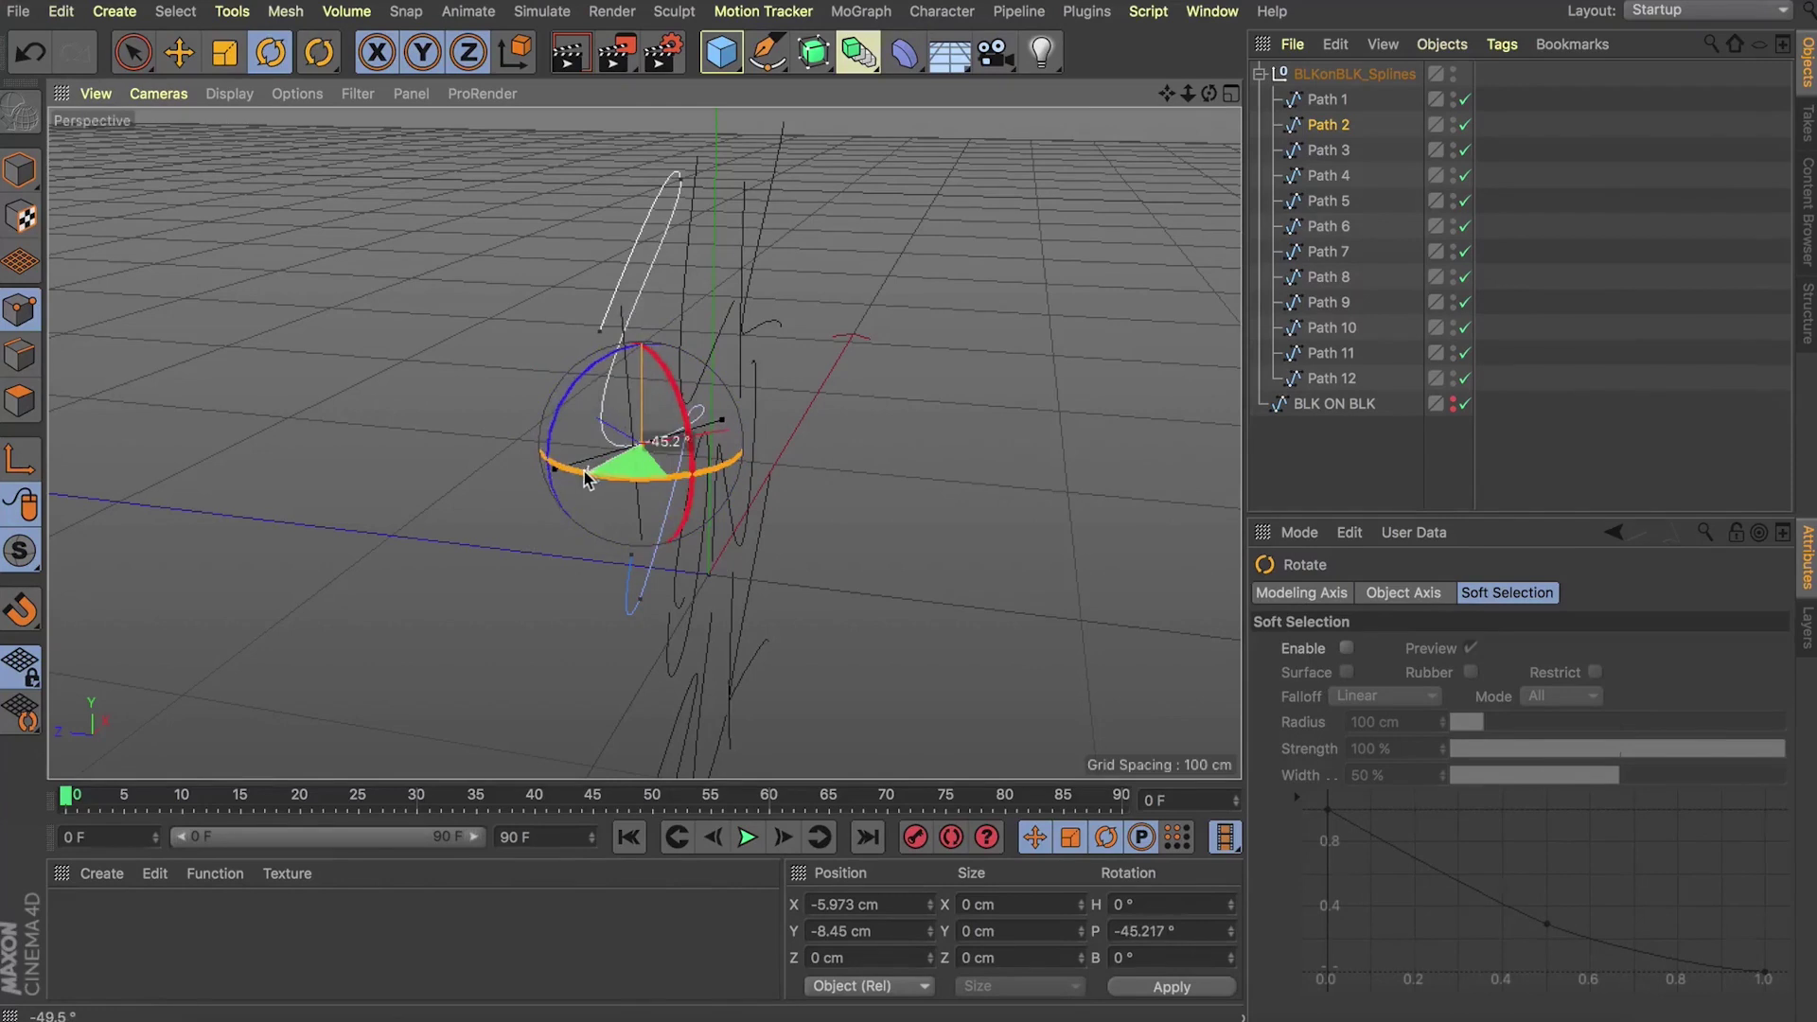
Step: Move the starting point of Path 2's top stroke out of the lettering plane to 20 cm in Z
{"action": "left_click_drag", "start_coordinate": [872, 345], "coordinate": [719, 275], "text": "alt"}
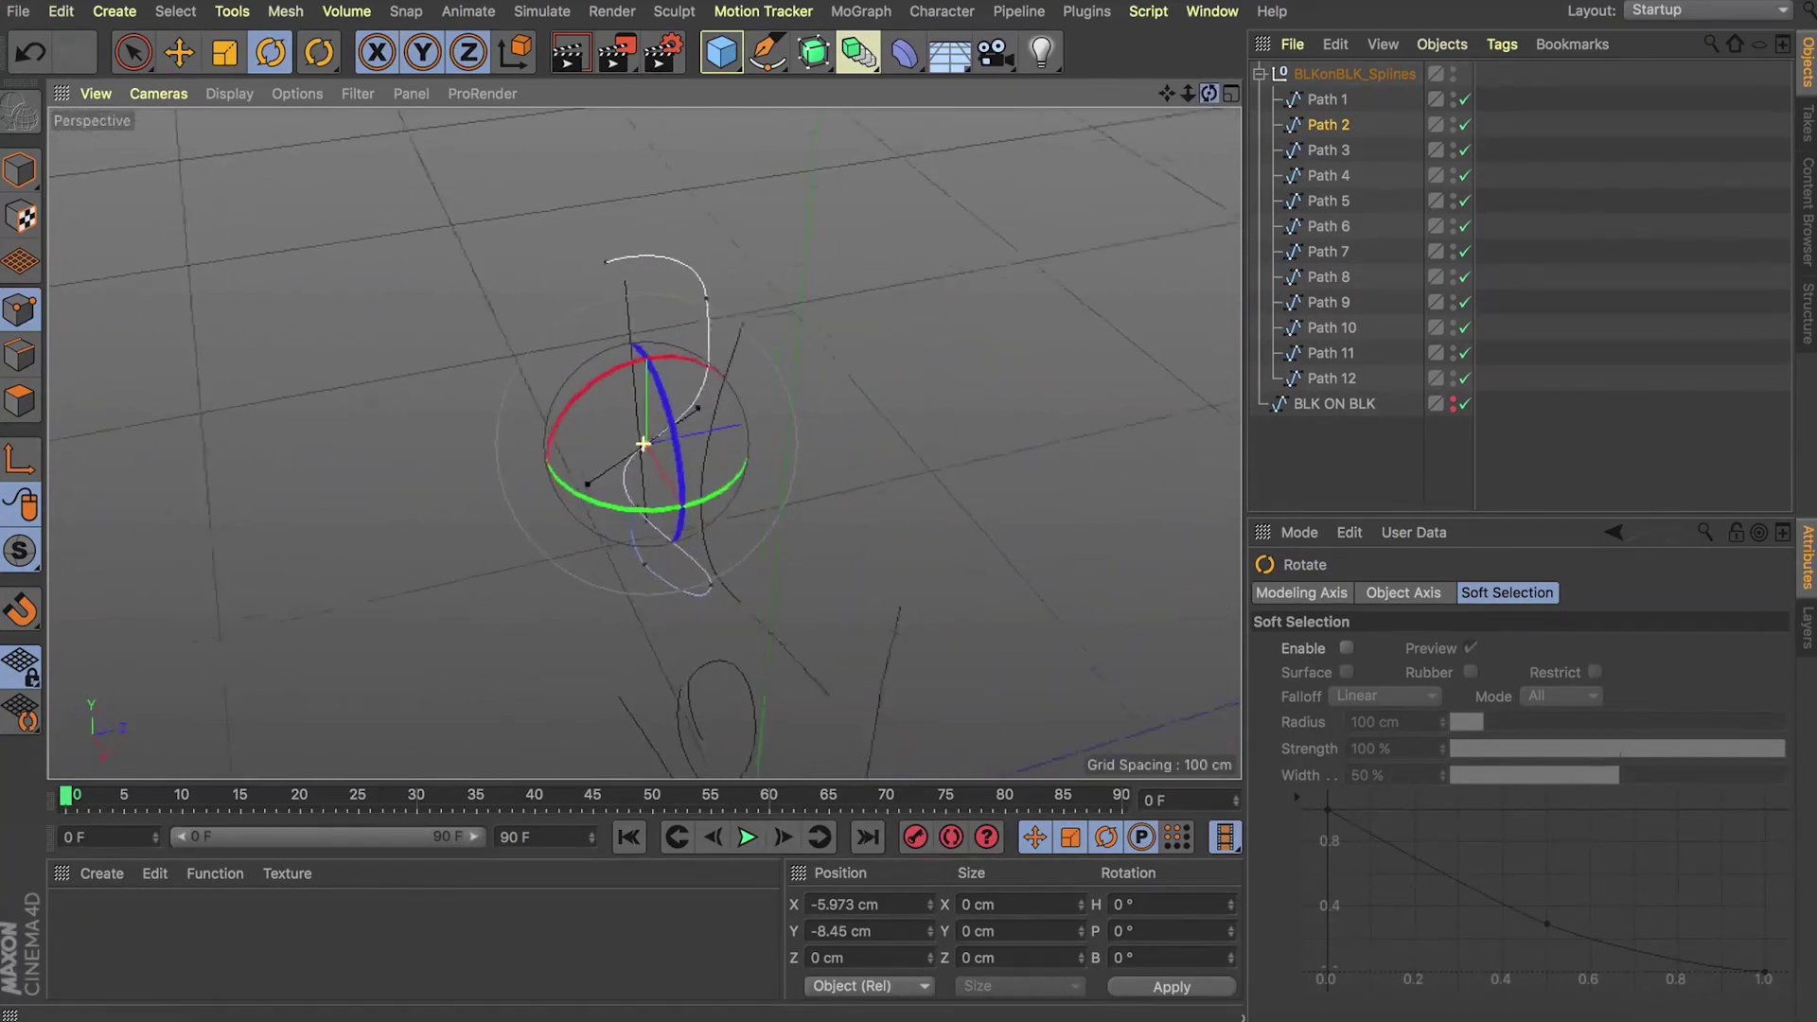
{"action": "left_click_drag", "start_coordinate": [1208, 92], "coordinate": [1126, 123]}
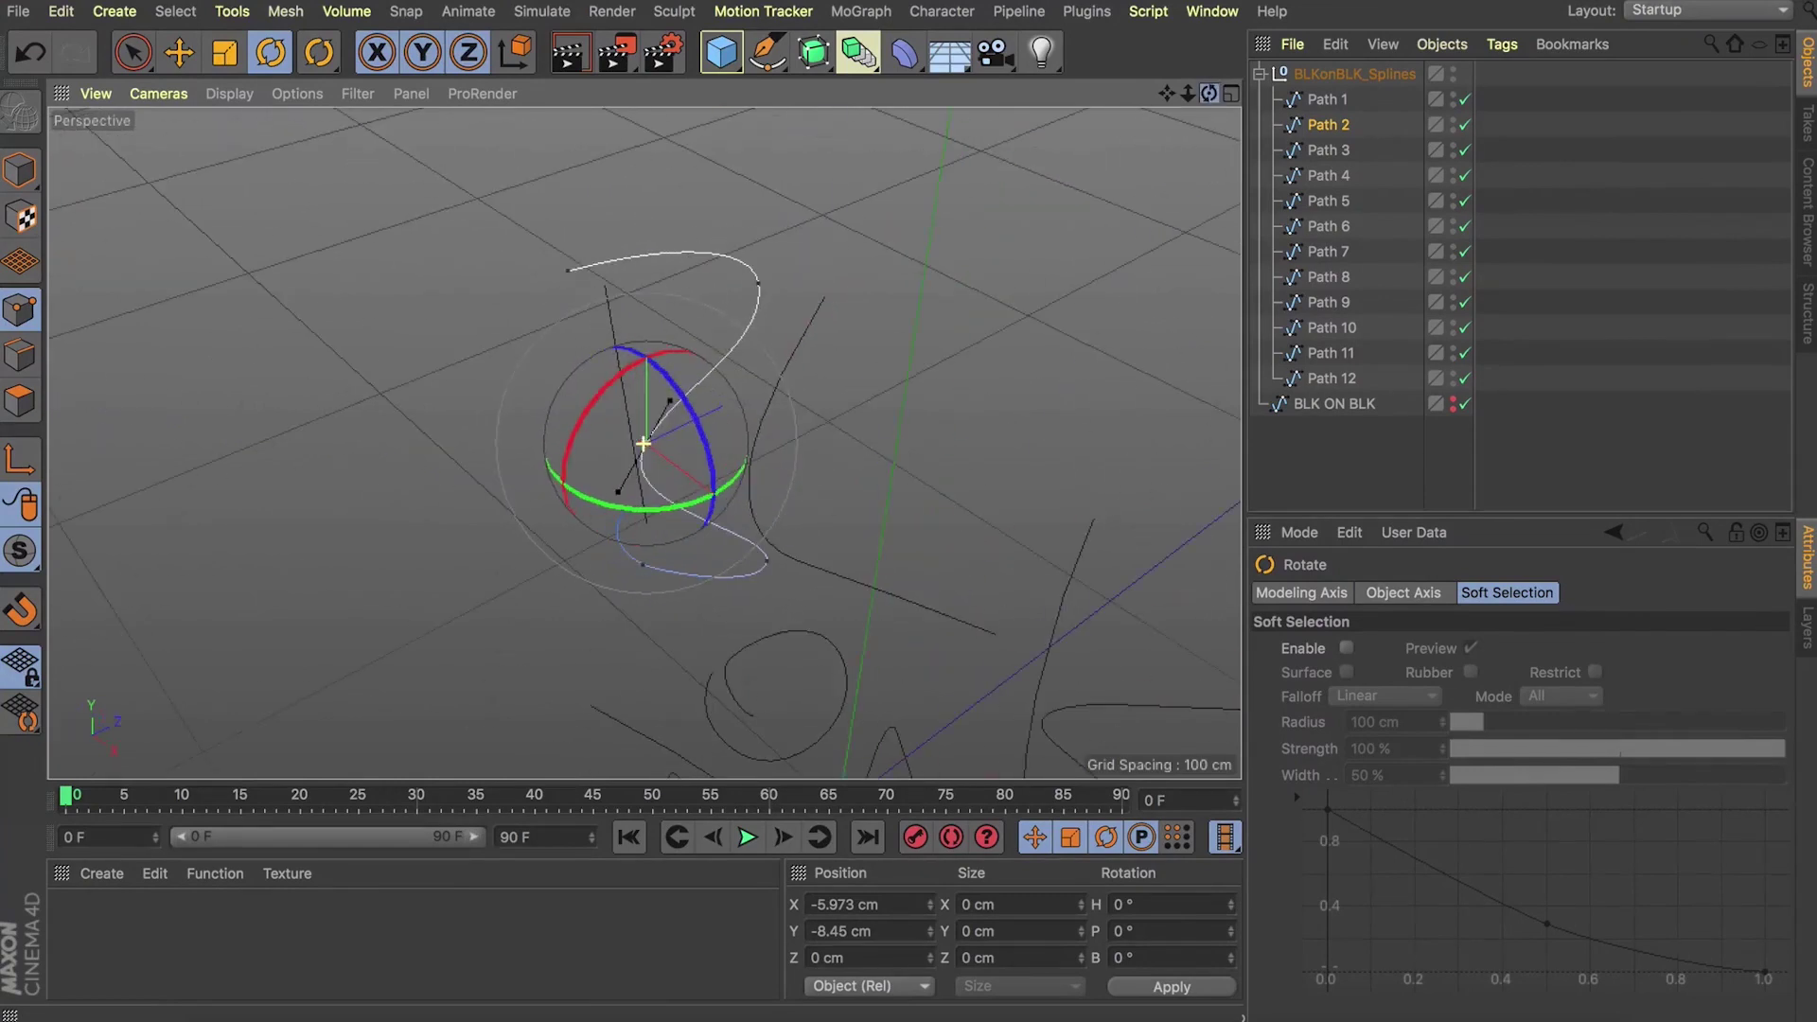
{"action": "left_click", "coordinate": [763, 559]}
{"action": "left_click_drag", "start_coordinate": [731, 557], "coordinate": [606, 388]}
{"action": "left_click", "coordinate": [600, 379]}
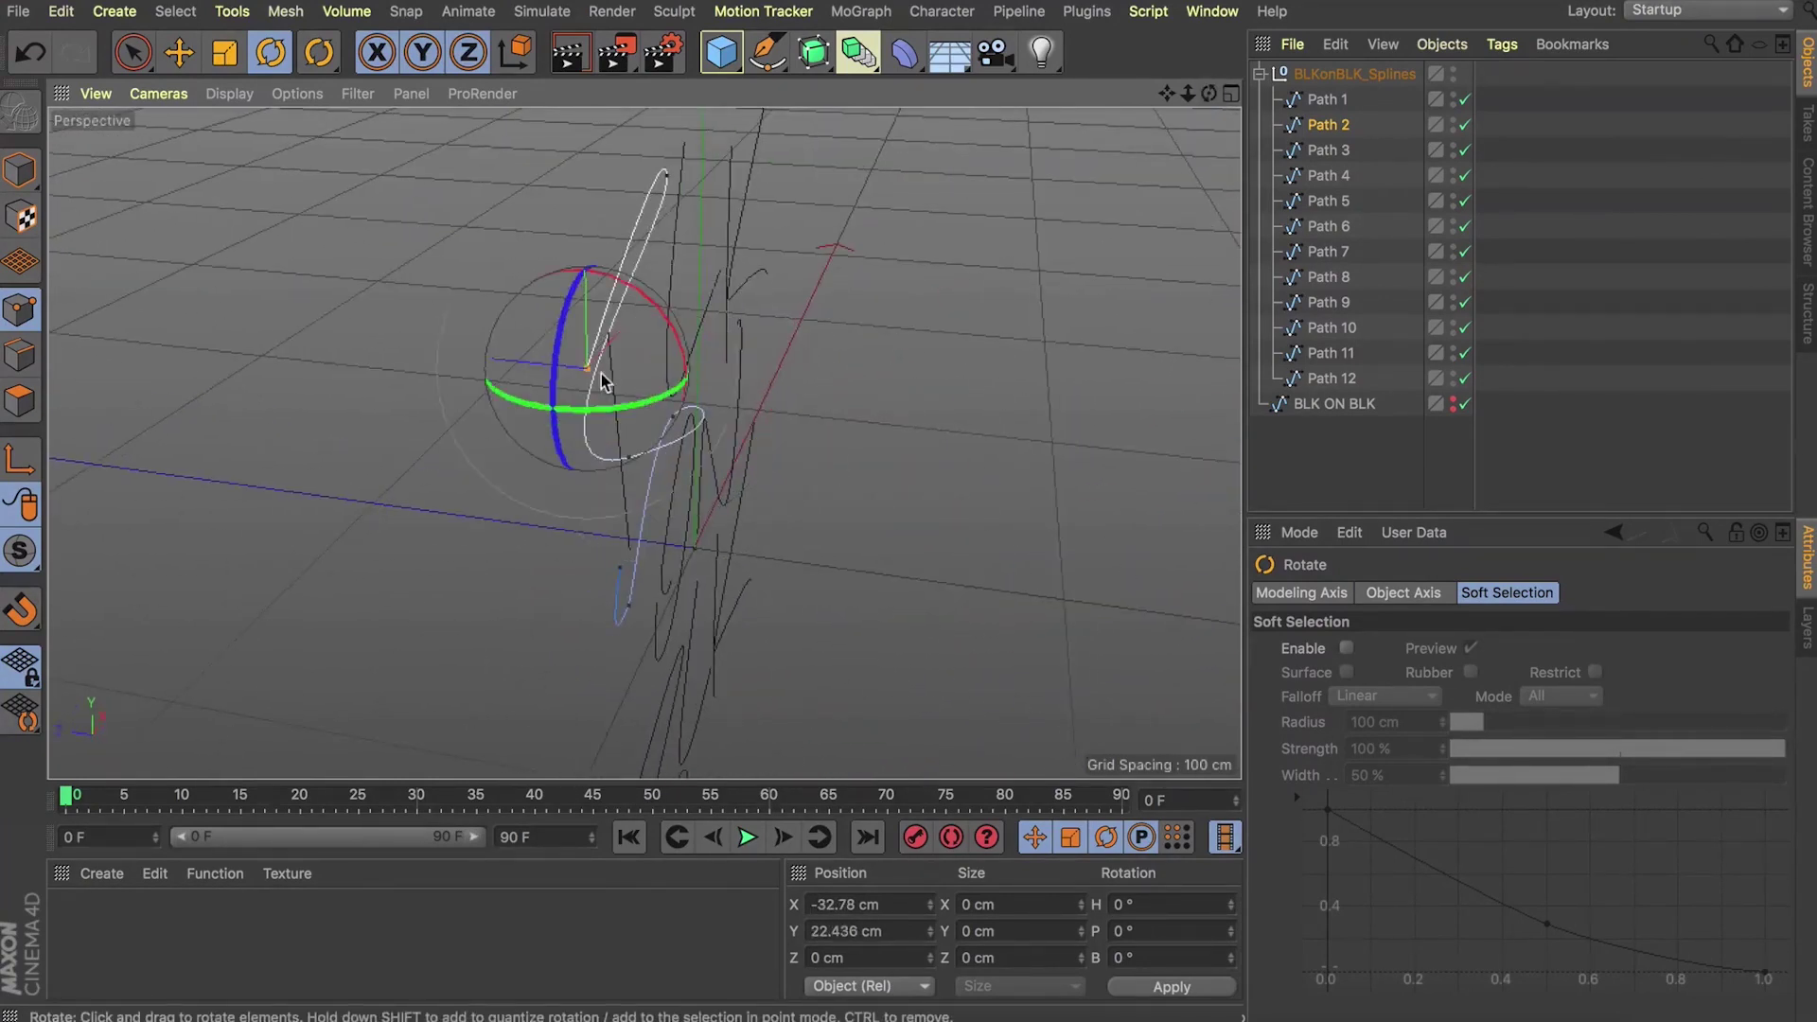
{"action": "key", "text": "e"}
{"action": "left_click_drag", "start_coordinate": [478, 360], "coordinate": [382, 349]}
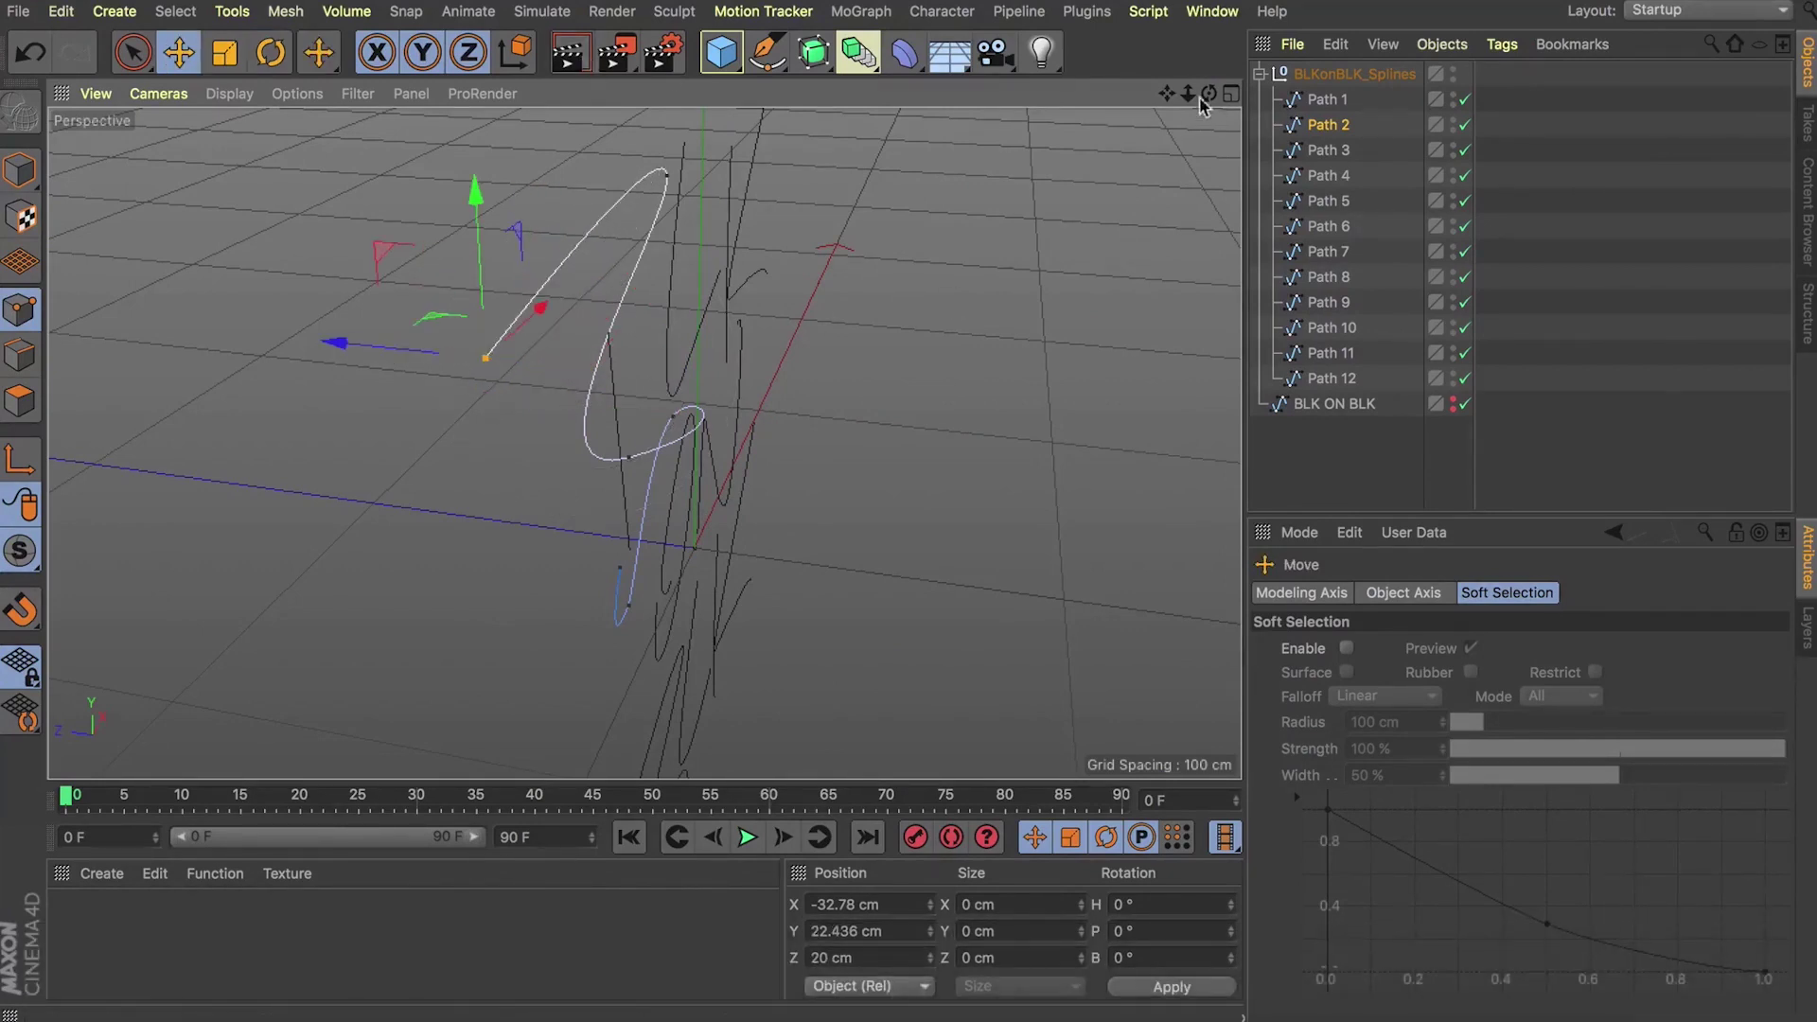
Step: Move the end point of Path 2's lower bowl to about -6 cm in Z and rotate its heading about 17°
{"action": "left_click_drag", "start_coordinate": [641, 438], "coordinate": [642, 444], "text": "alt"}
{"action": "left_click", "coordinate": [650, 497]}
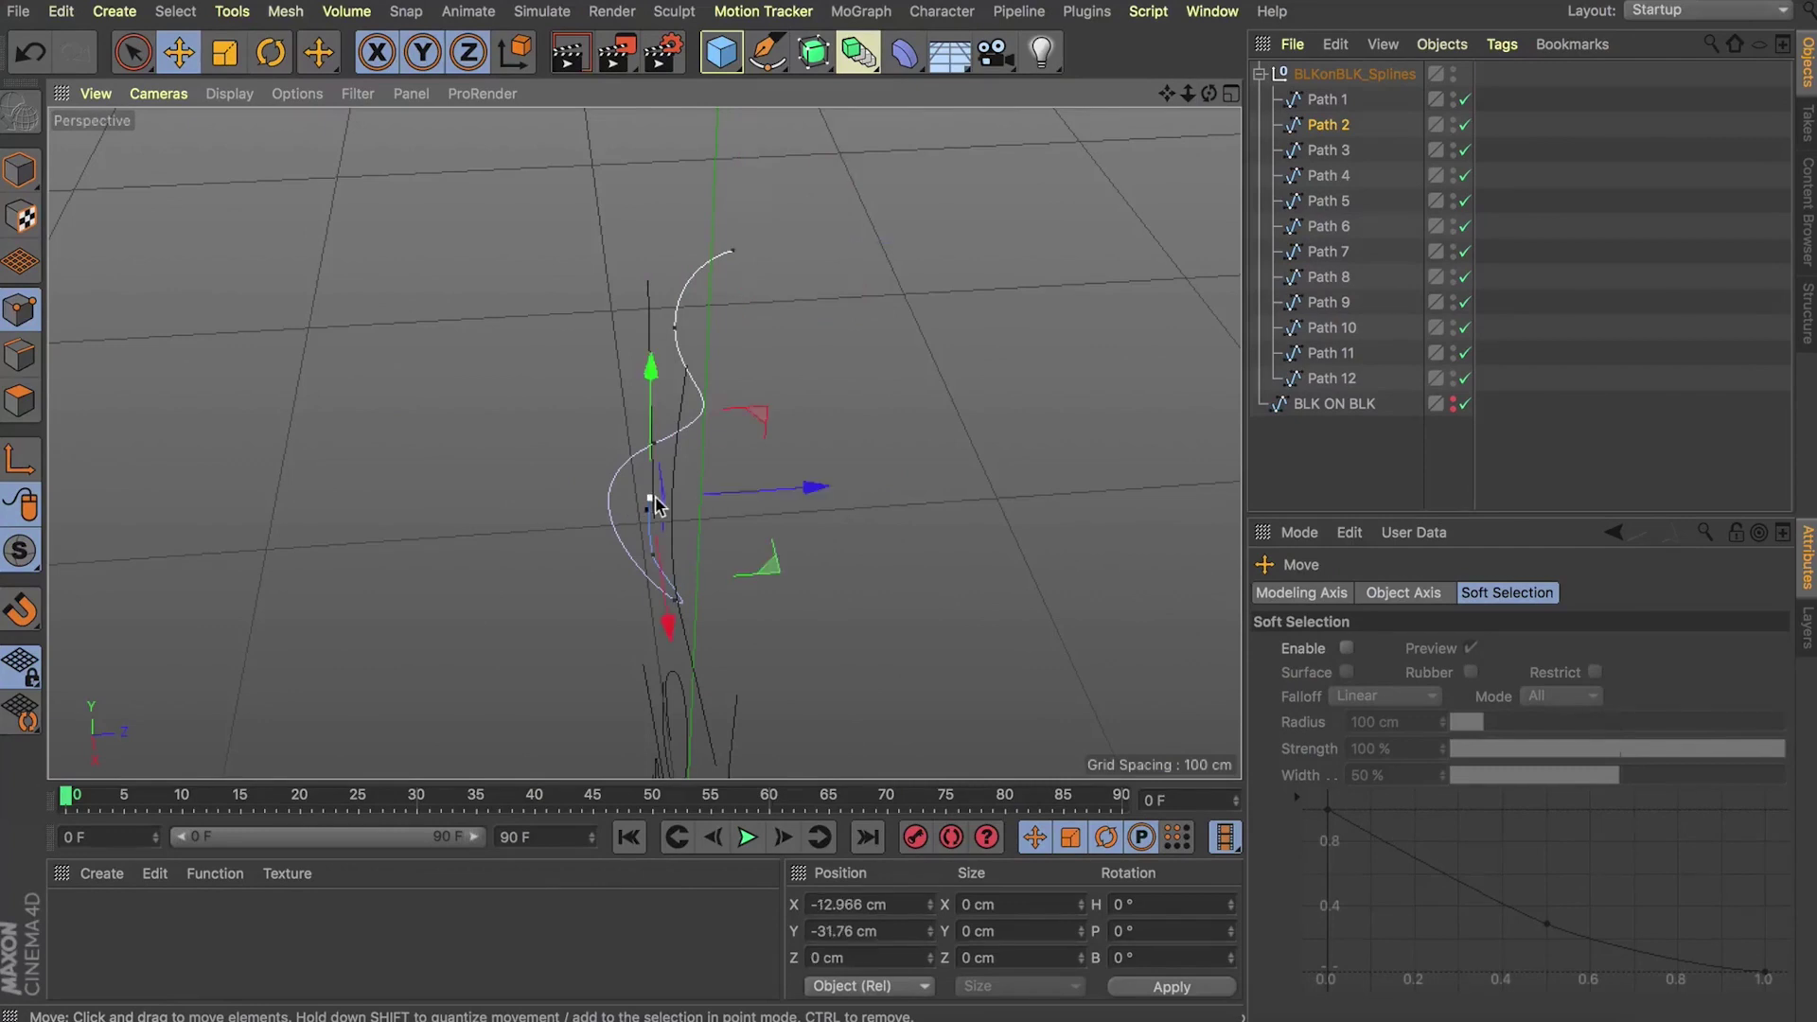
{"action": "left_click_drag", "start_coordinate": [771, 497], "coordinate": [714, 495], "text": "shift"}
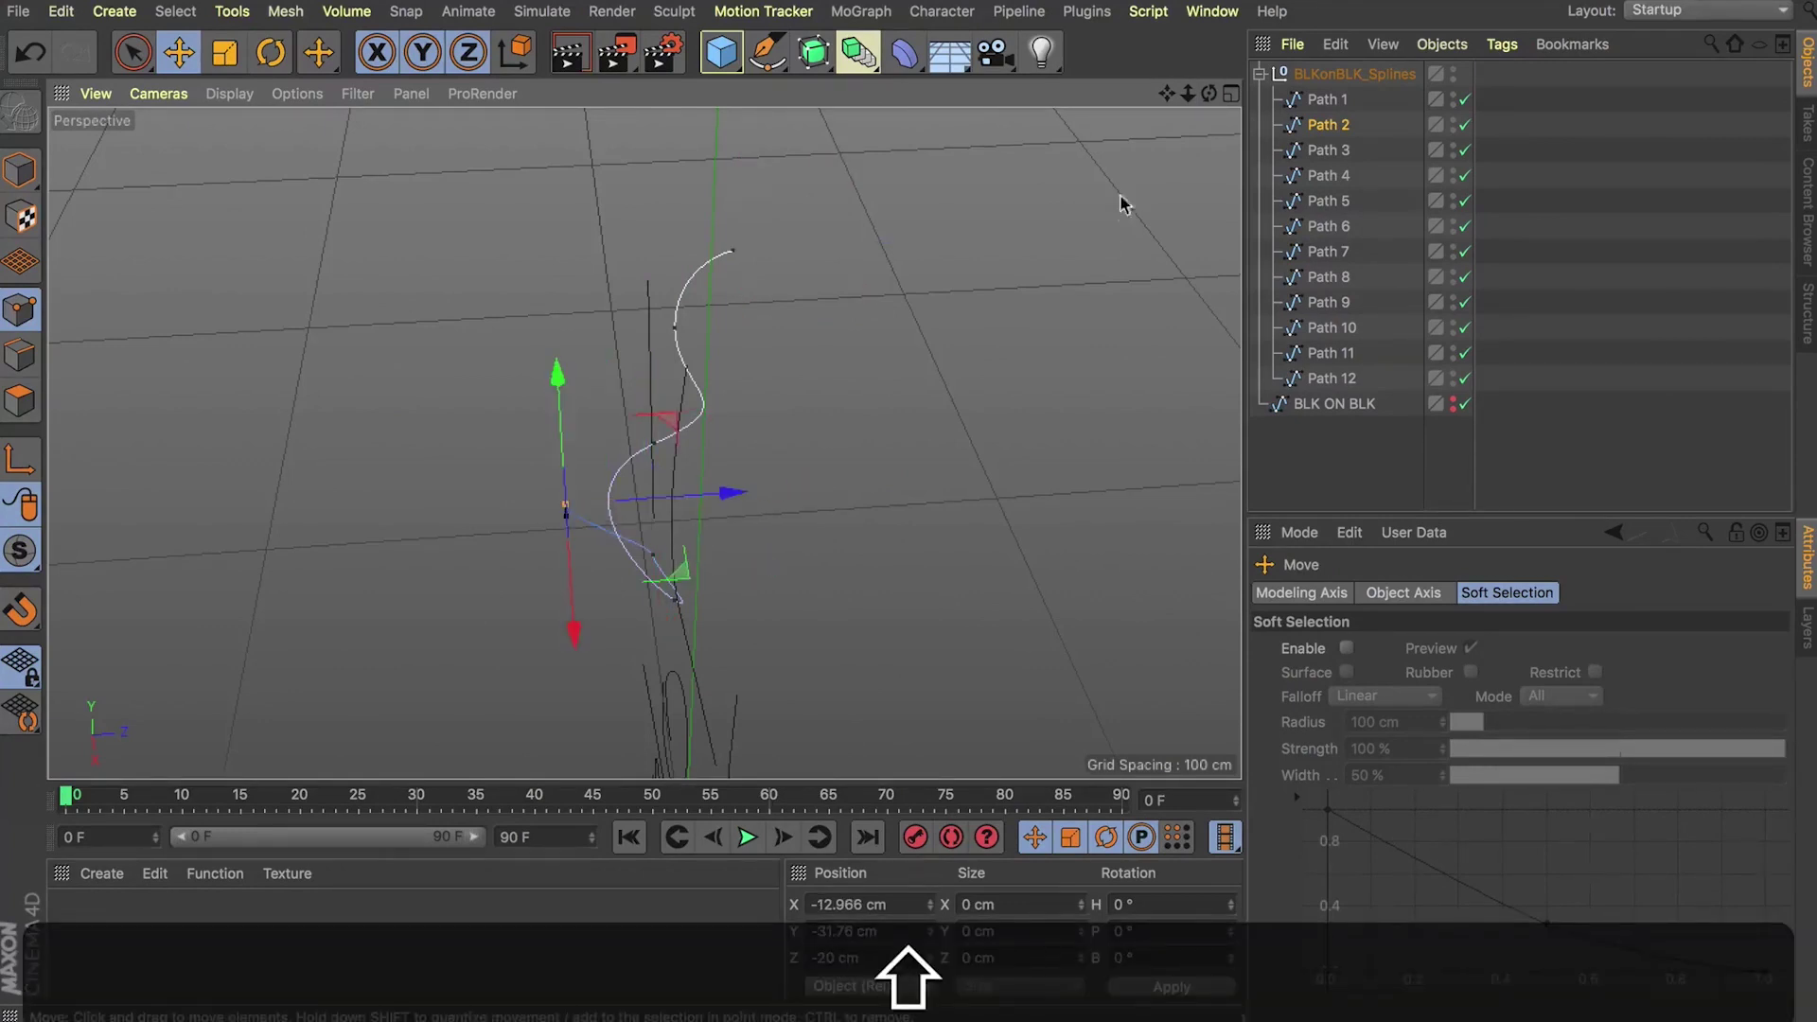
{"action": "key", "text": "super+z"}
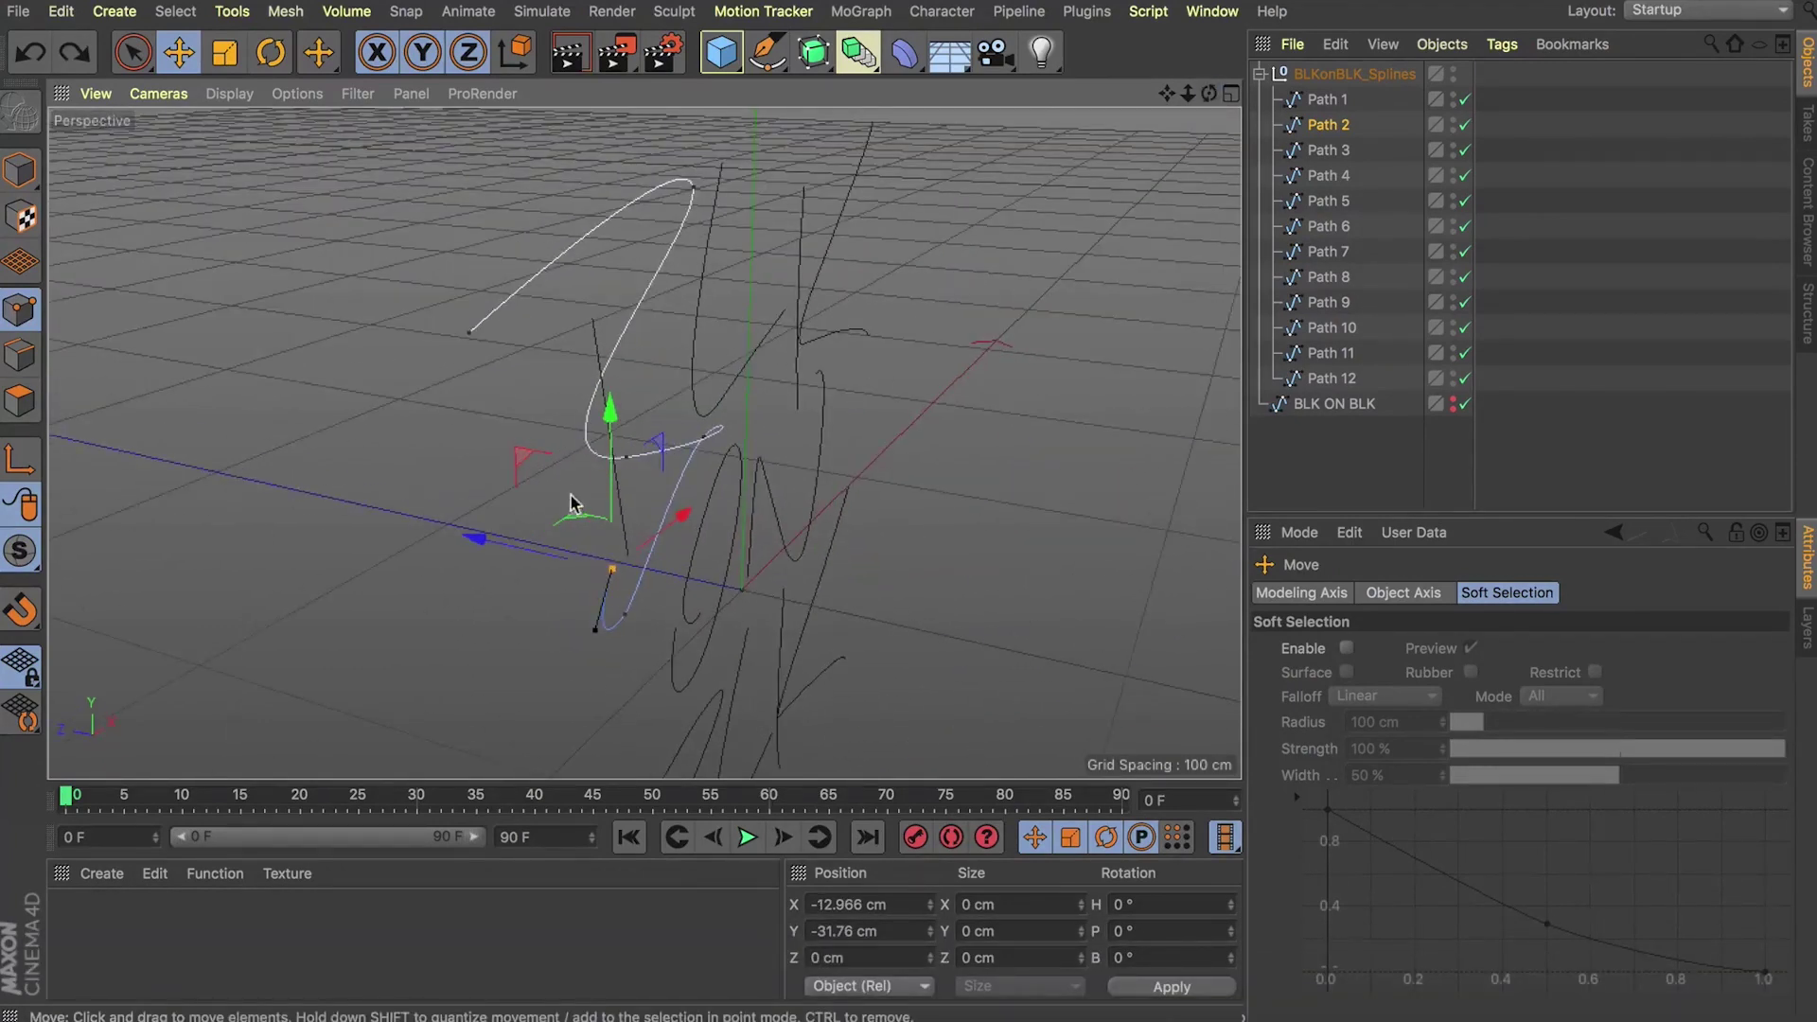
{"action": "left_click_drag", "start_coordinate": [488, 541], "coordinate": [520, 546]}
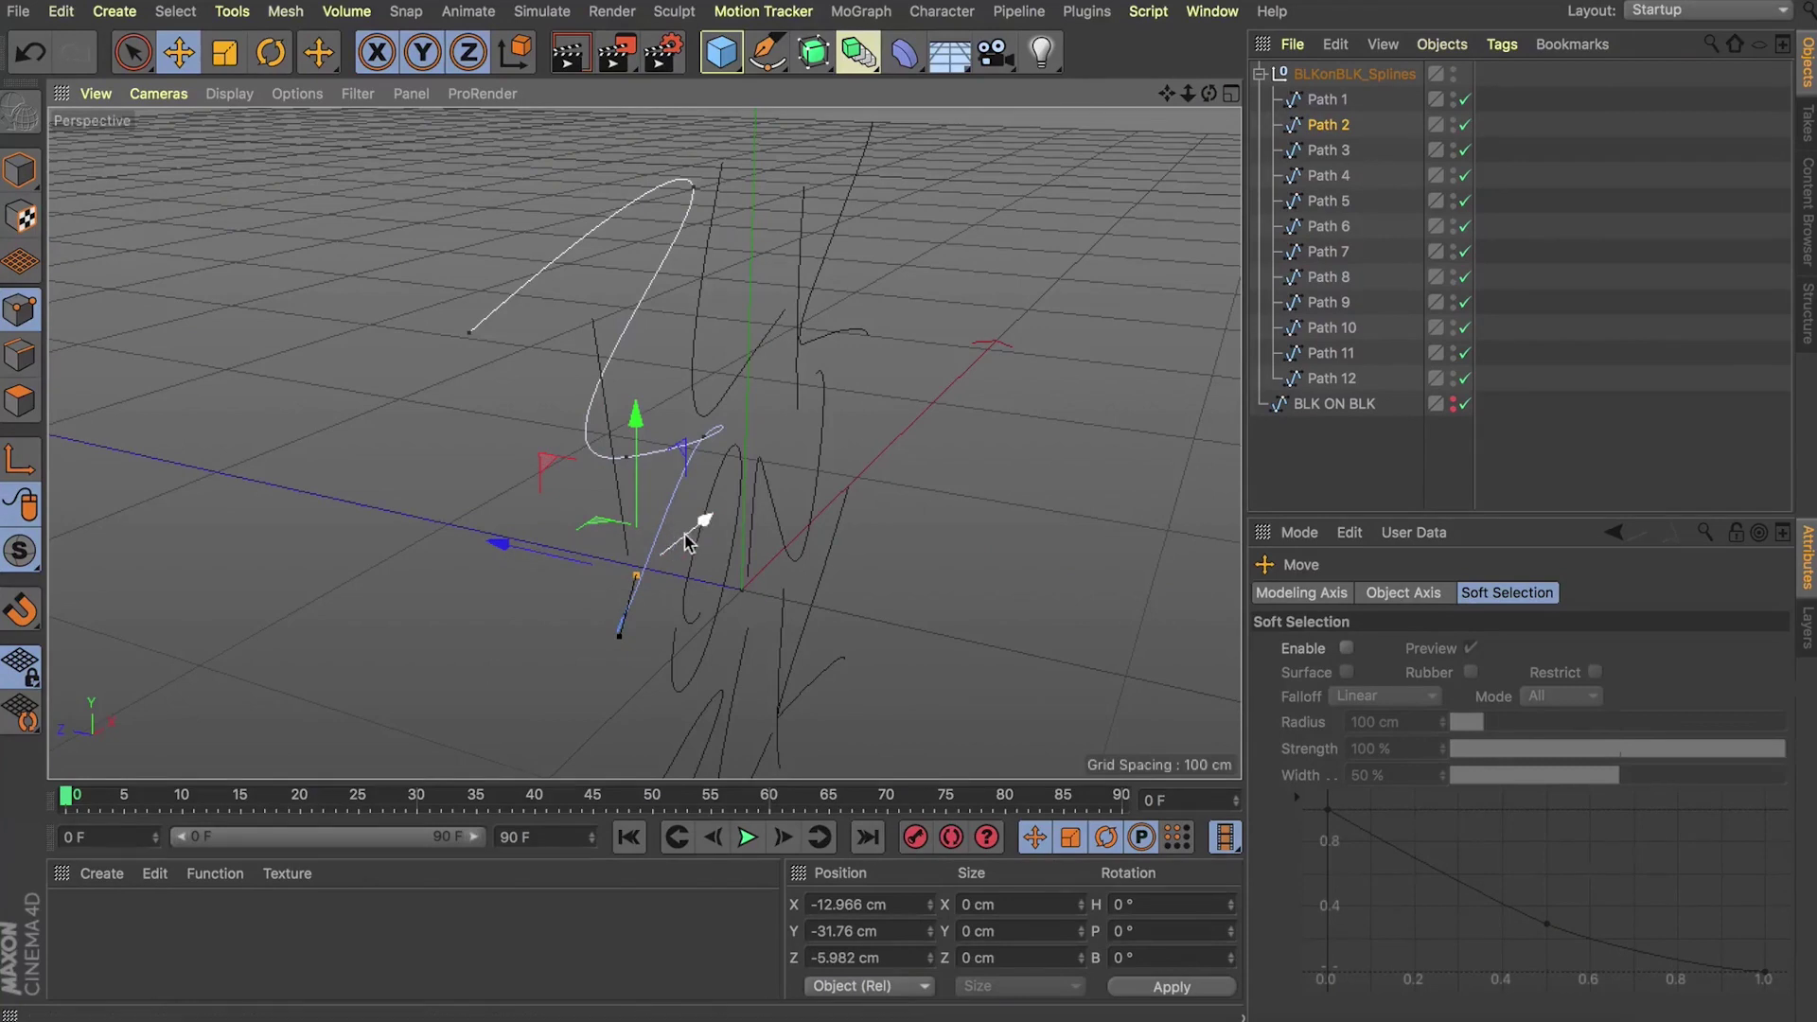
{"action": "key", "text": "r"}
{"action": "left_click_drag", "start_coordinate": [682, 507], "coordinate": [710, 519]}
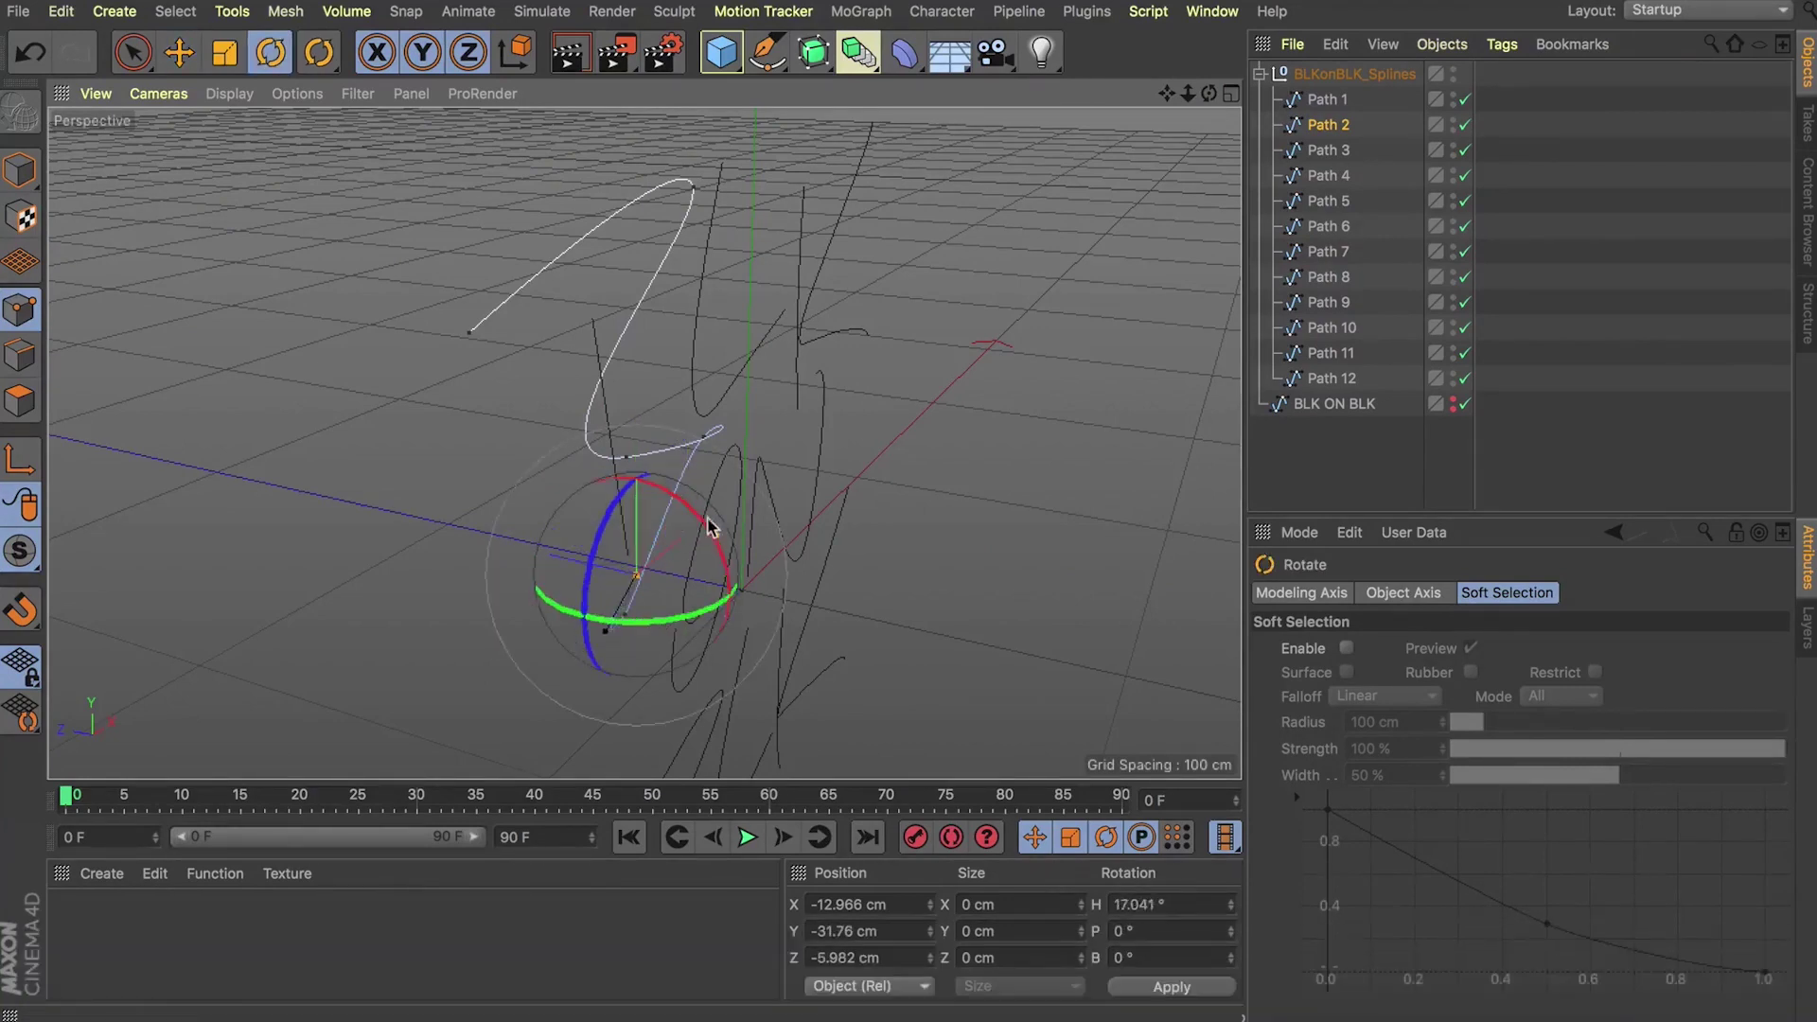
{"action": "left_click_drag", "start_coordinate": [1208, 93], "coordinate": [641, 439]}
{"action": "left_click", "coordinate": [1334, 151]}
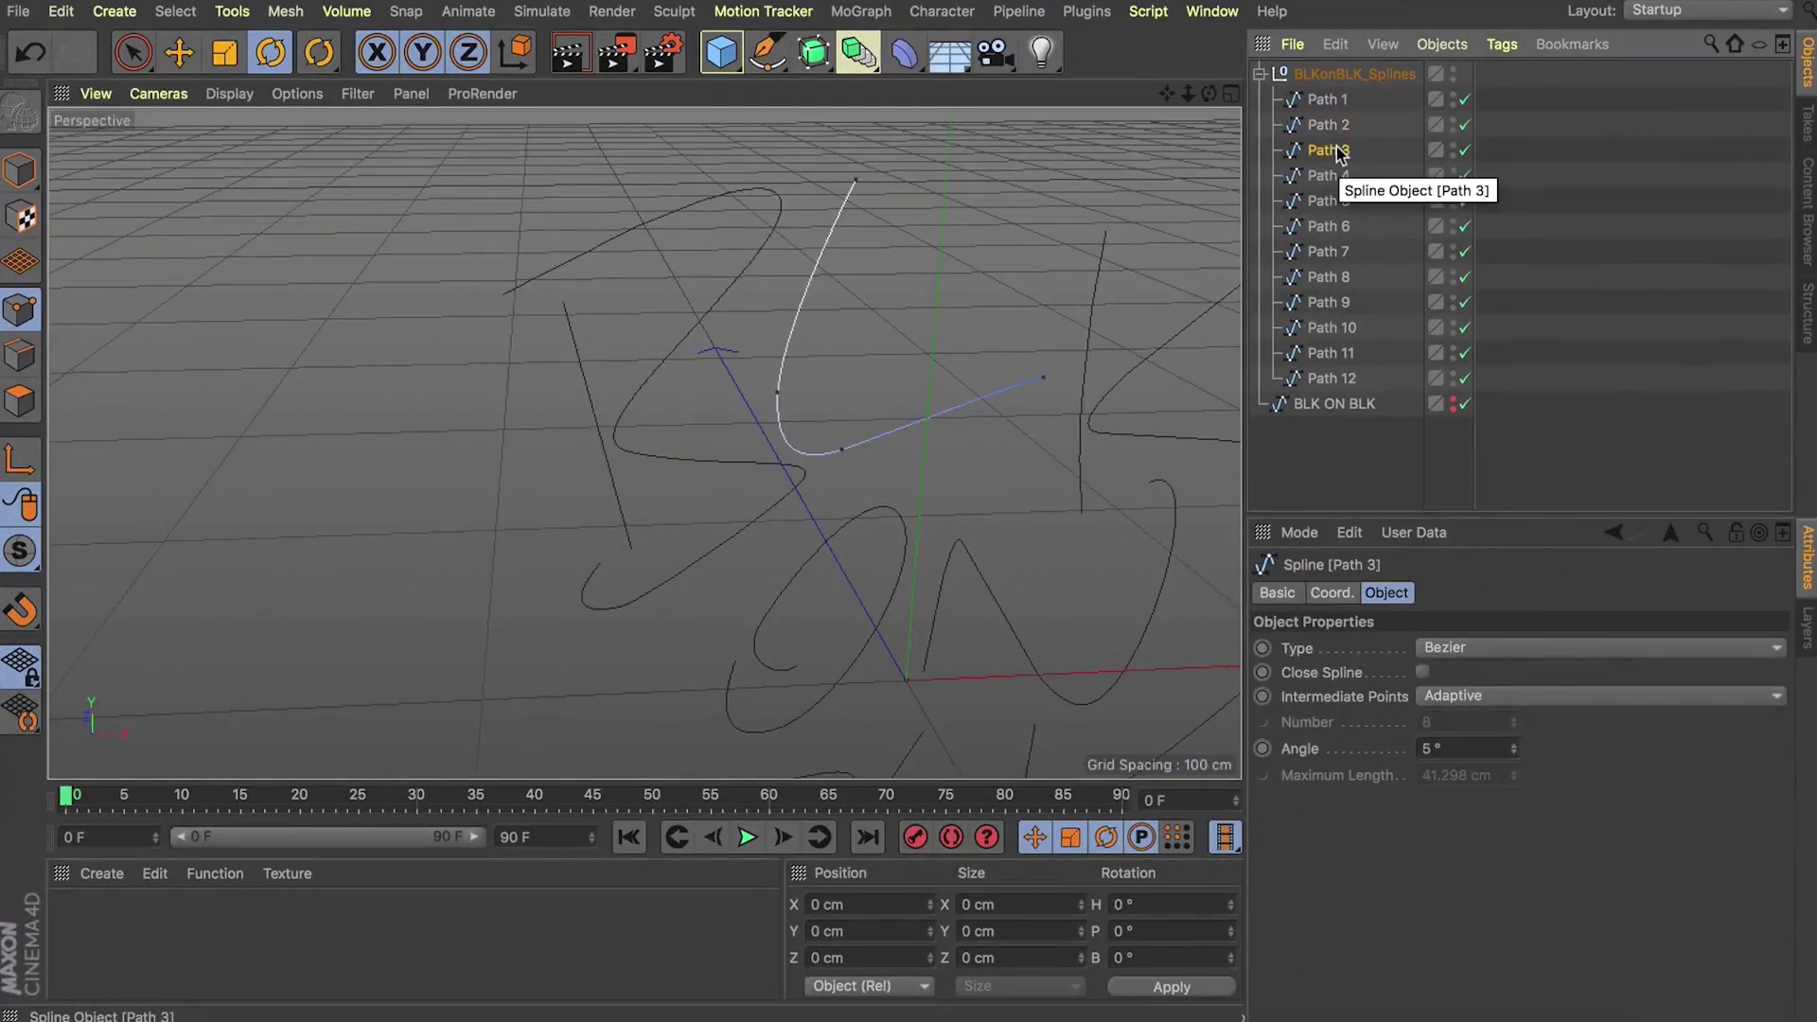
{"action": "left_click_drag", "start_coordinate": [1186, 94], "coordinate": [1022, 154]}
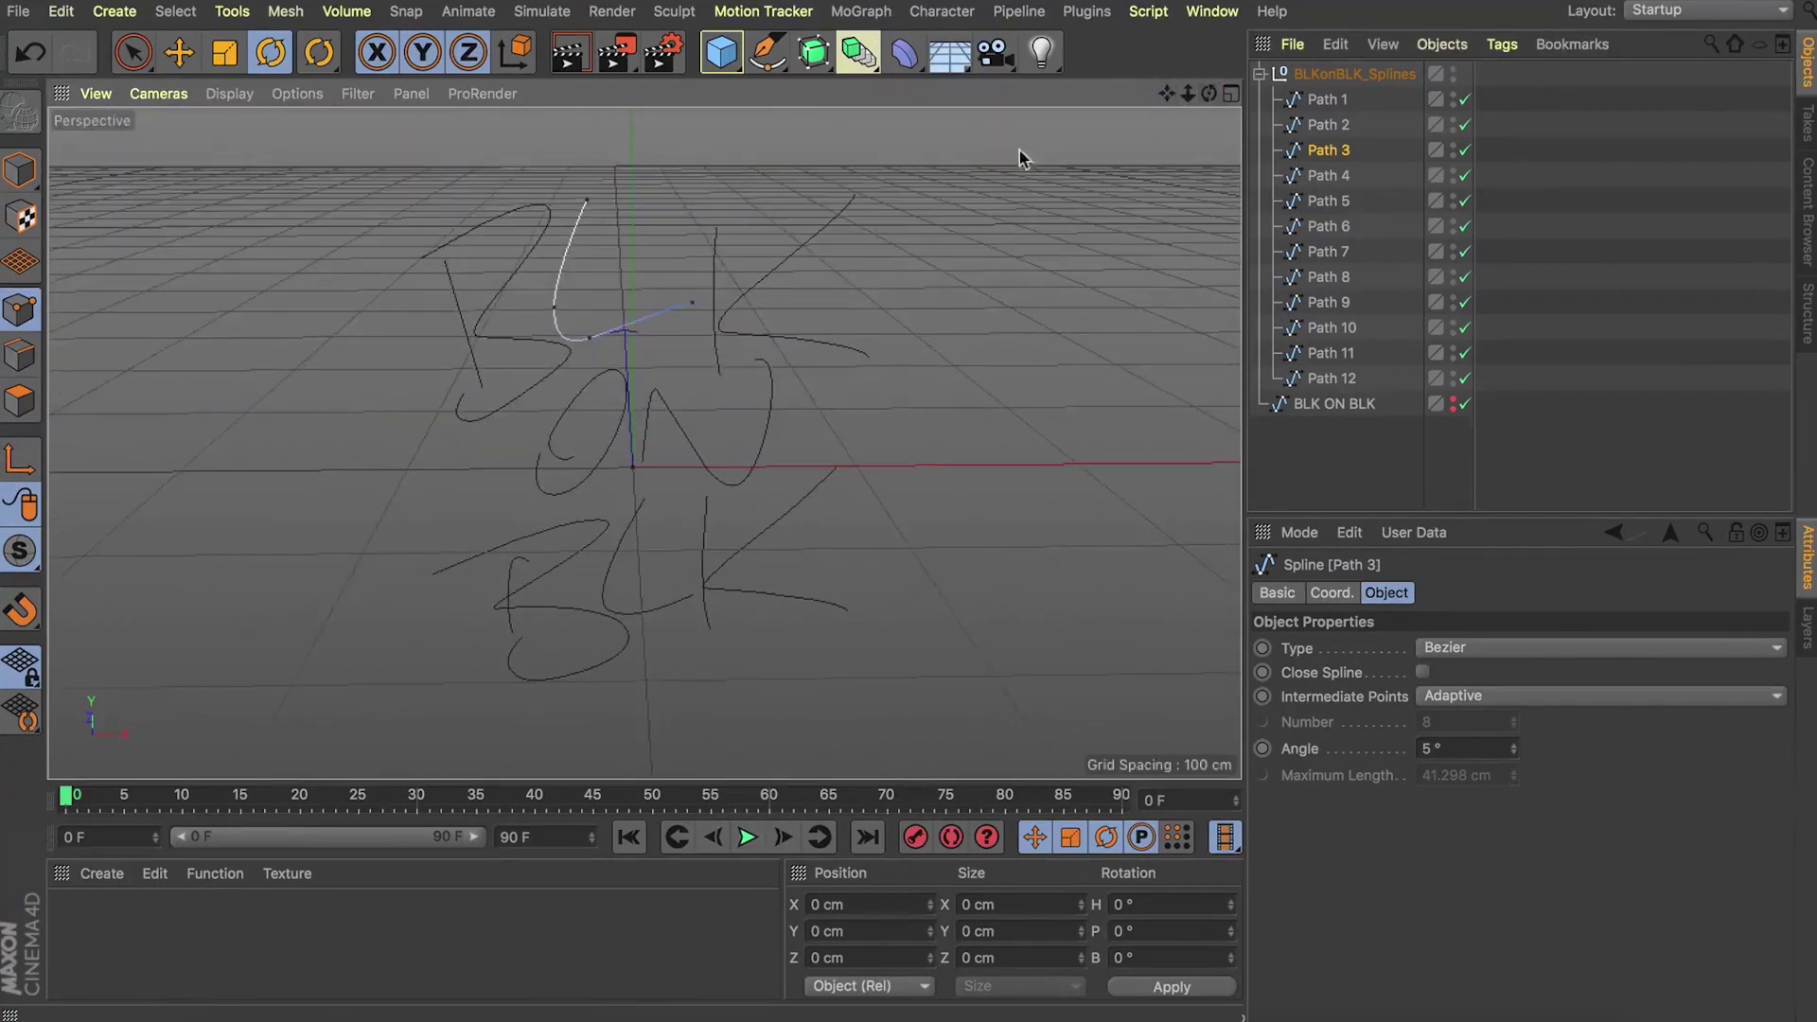
Step: Collapse and hide the BLKonBLK_Splines null, then show and select the combined BLK ON BLK spline
{"action": "left_click", "coordinate": [1259, 74]}
{"action": "left_click", "coordinate": [1453, 76], "text": "alt"}
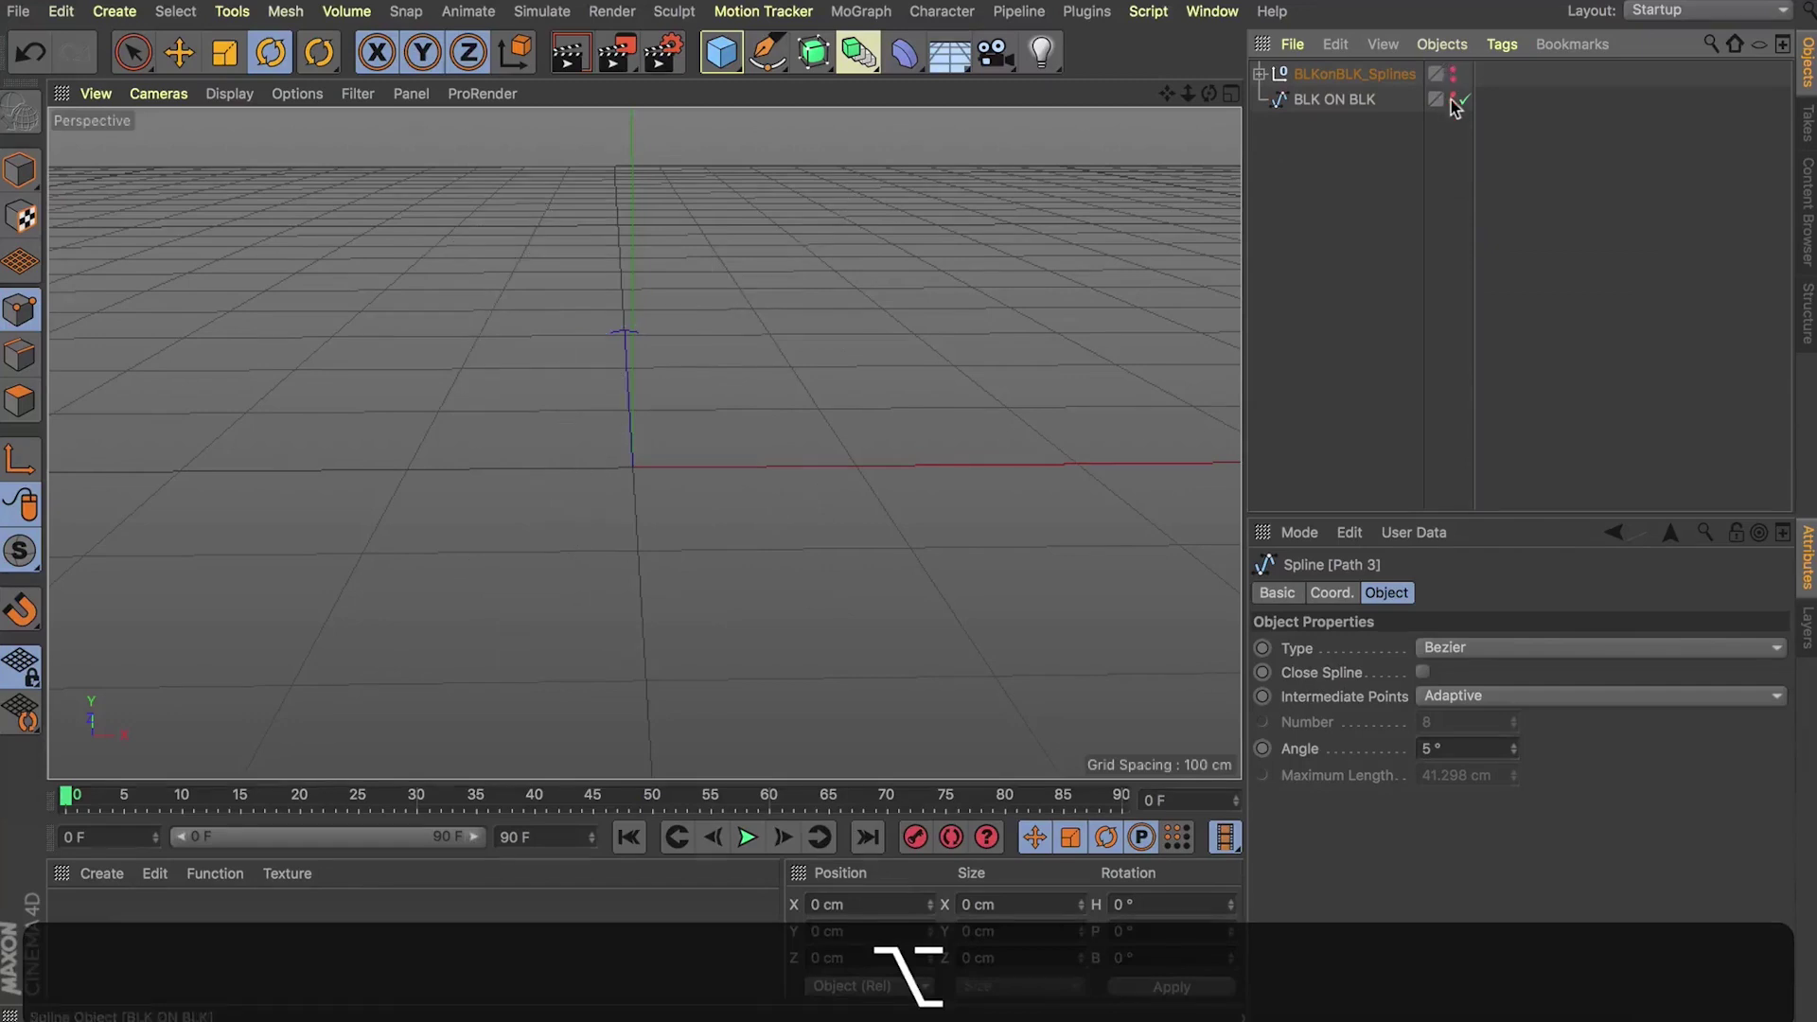
{"action": "left_click", "coordinate": [1453, 99], "text": "alt"}
{"action": "left_click_drag", "start_coordinate": [1187, 92], "coordinate": [643, 443]}
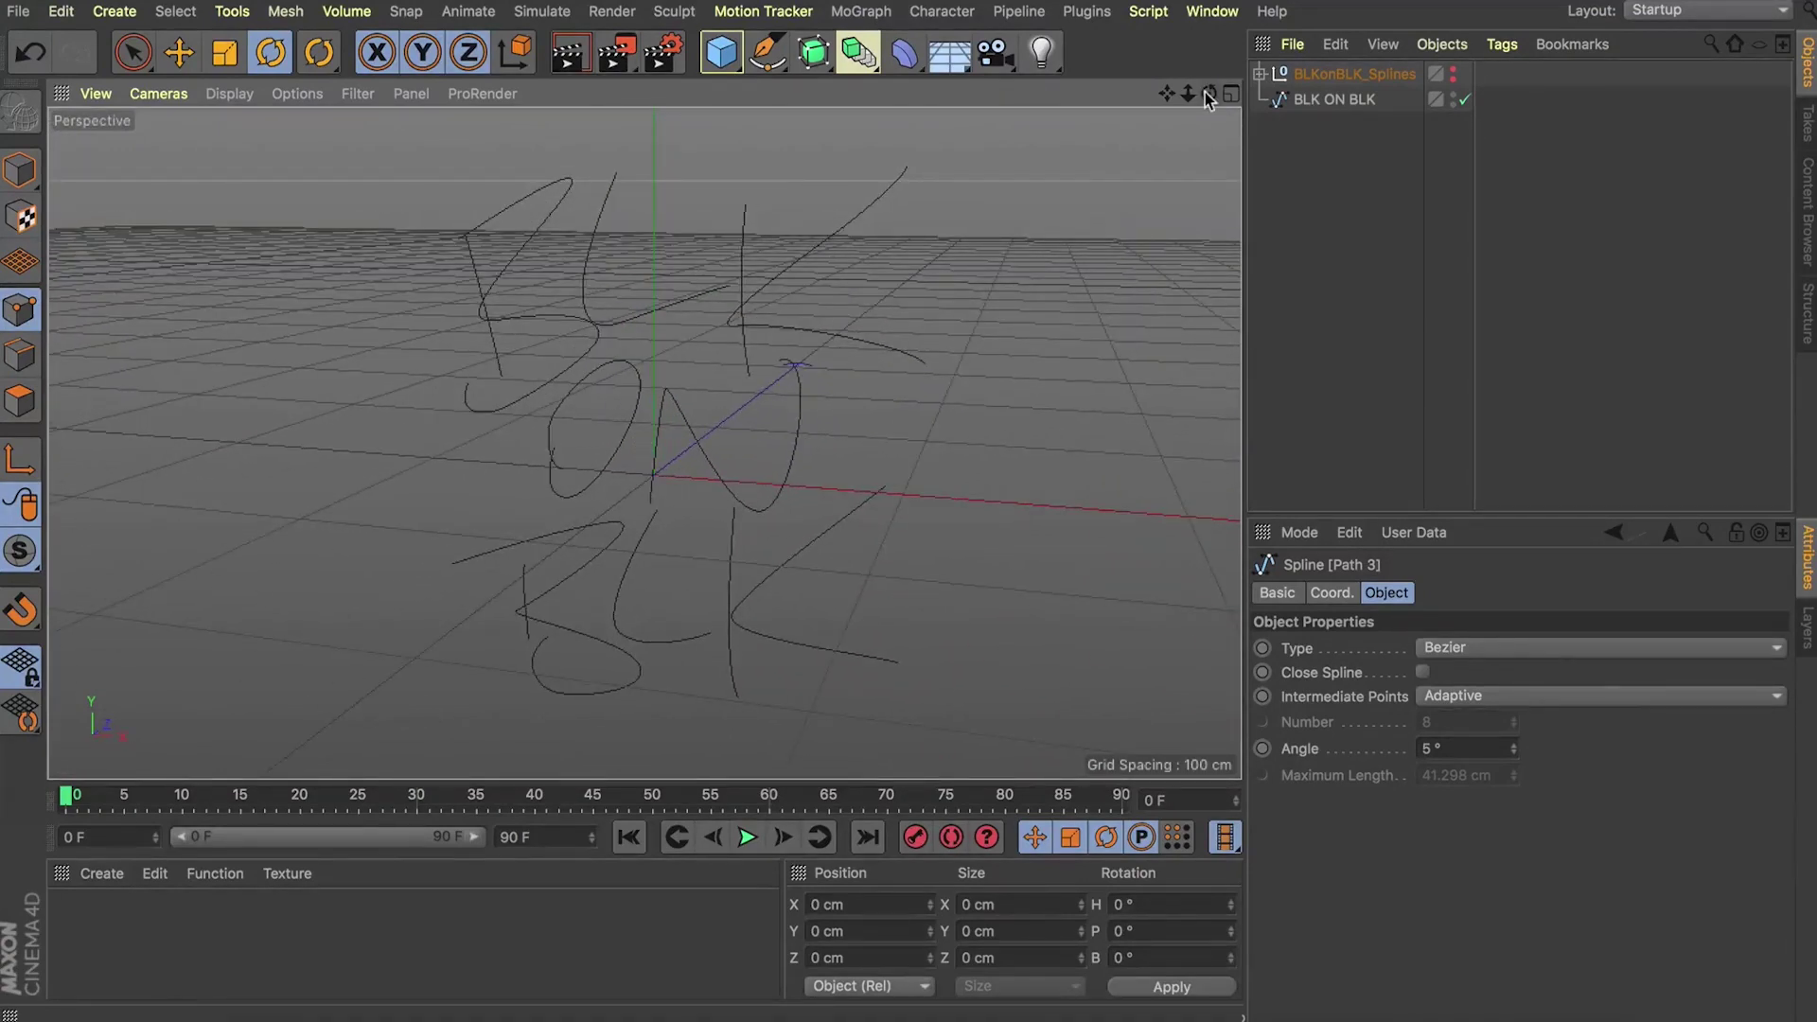
{"action": "left_click", "coordinate": [1335, 98]}
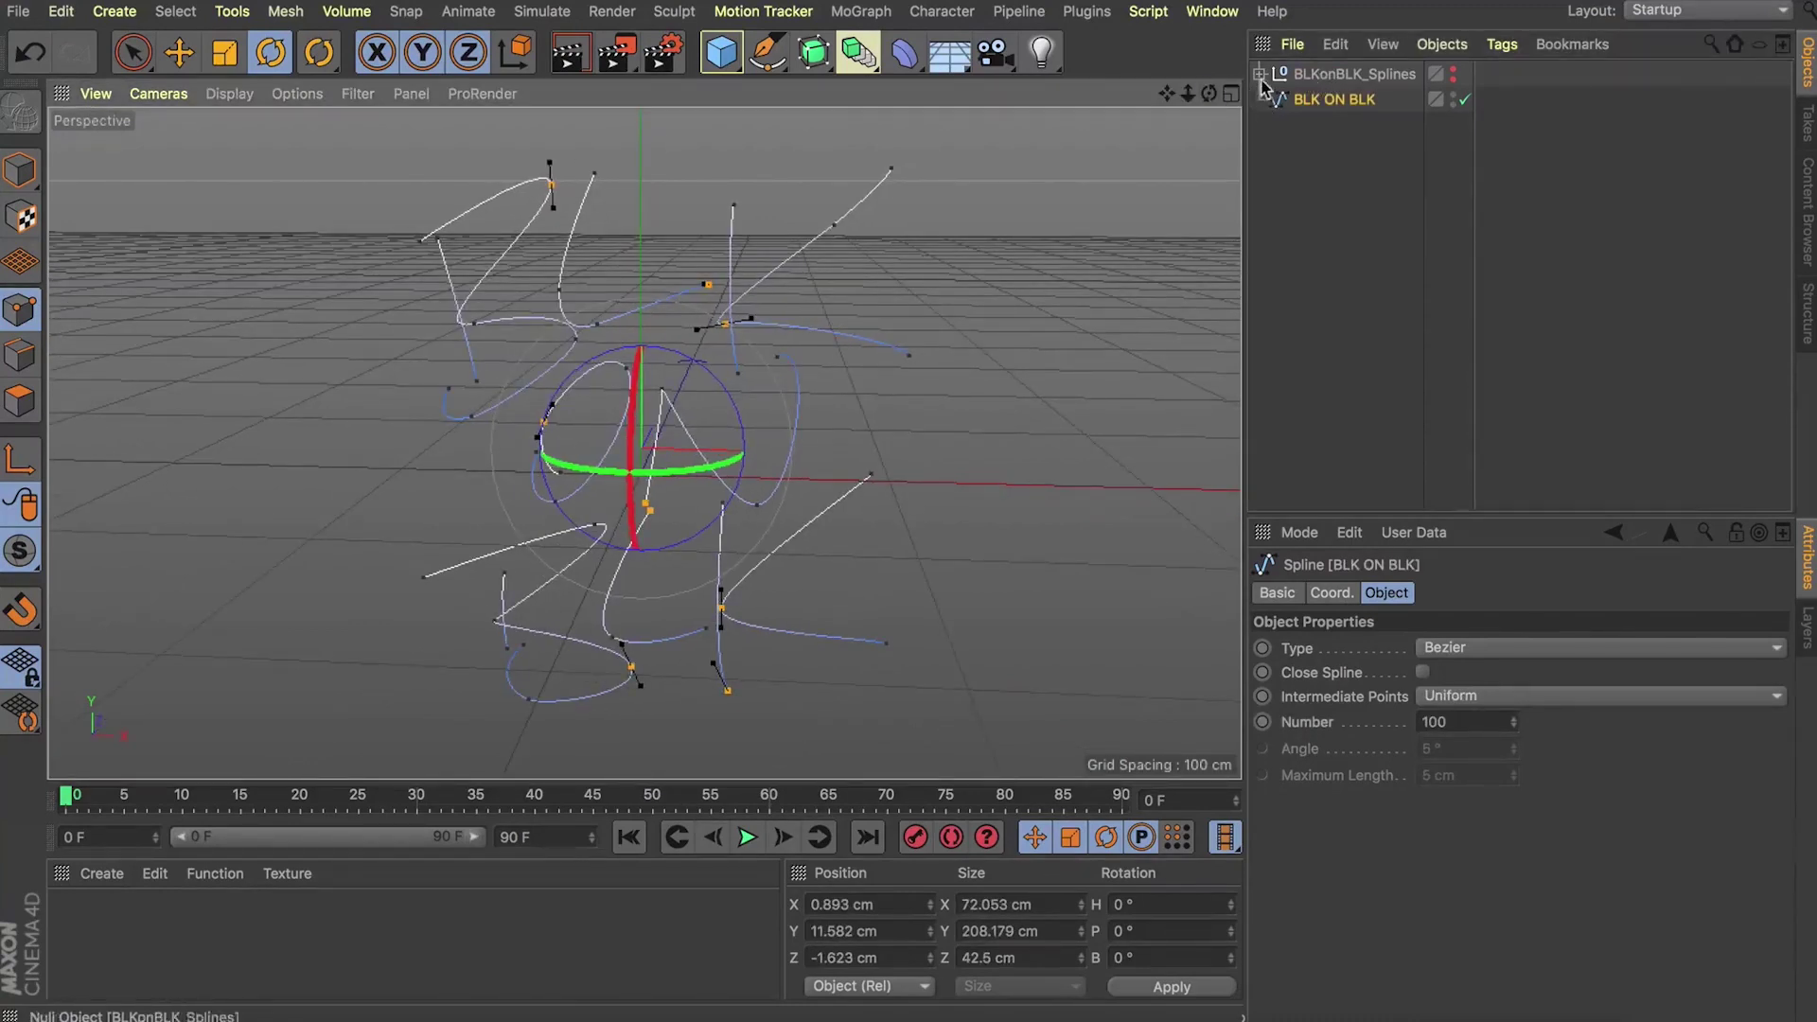
Step: Remove the BLKonBLK_Splines null and place the BLK ON BLK spline inside a new Volume Builder
{"action": "left_click_drag", "start_coordinate": [1188, 92], "coordinate": [1178, 95]}
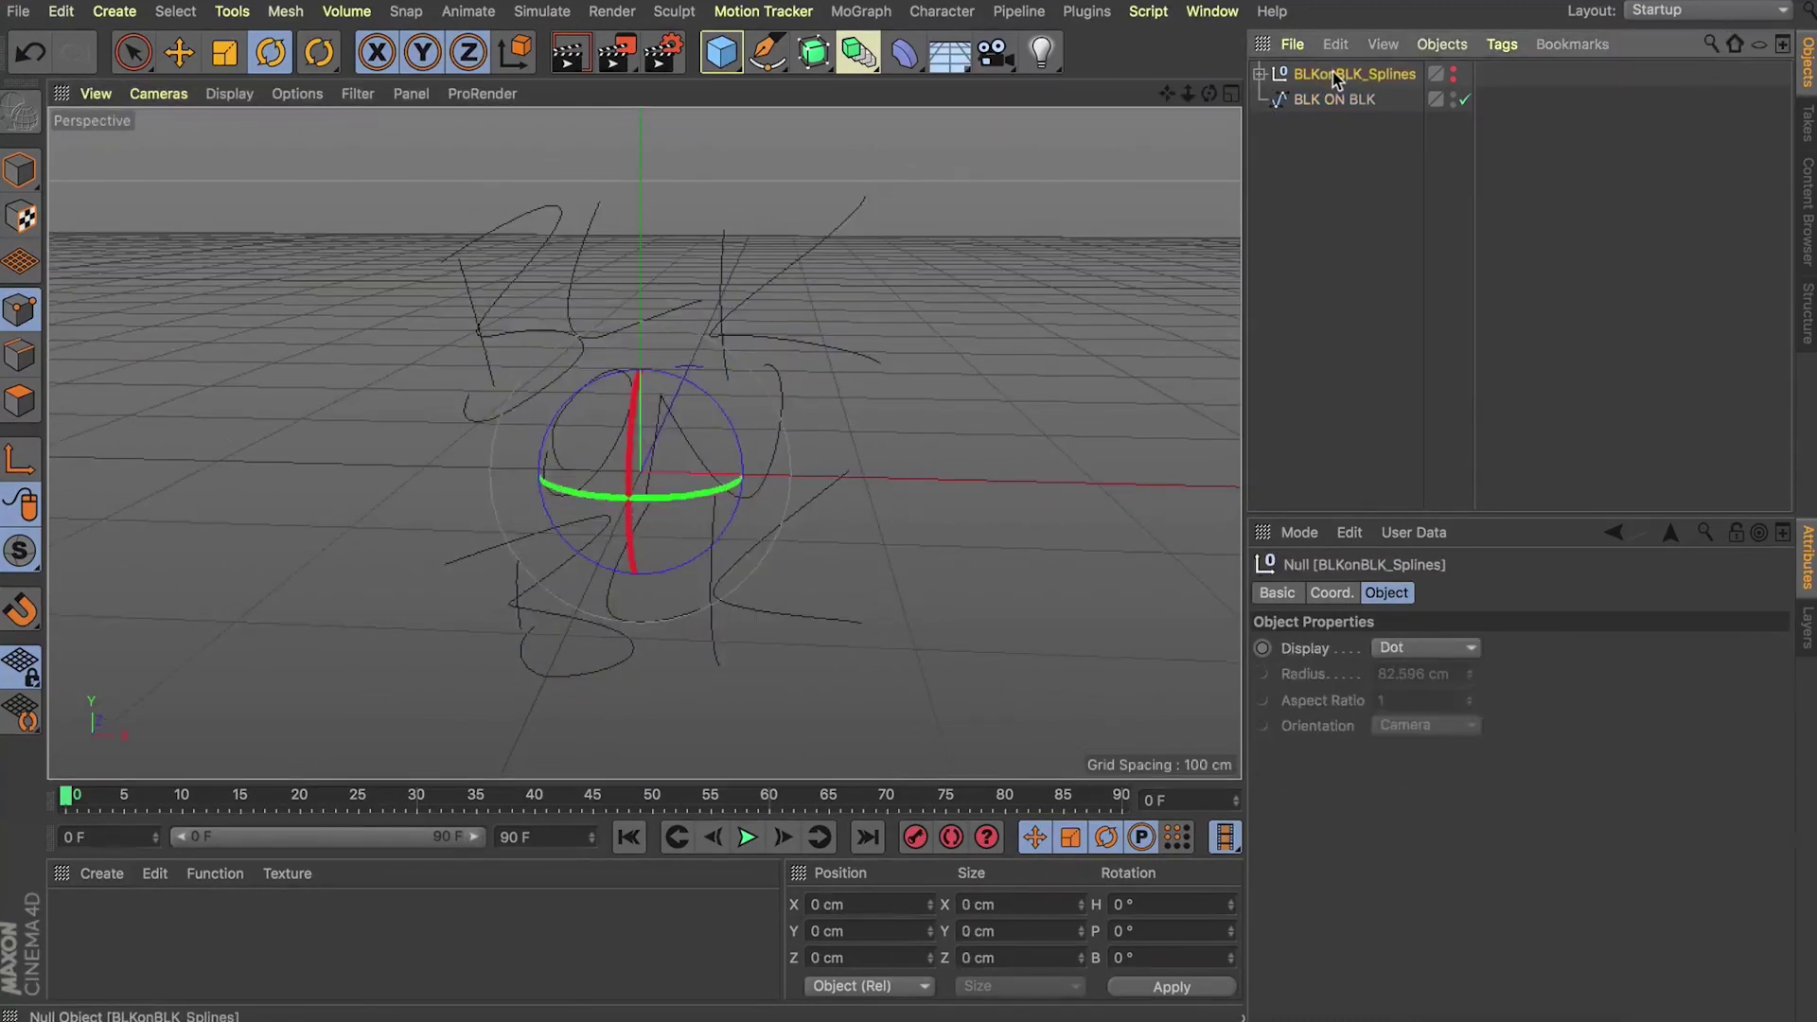
{"action": "left_click", "coordinate": [1307, 99]}
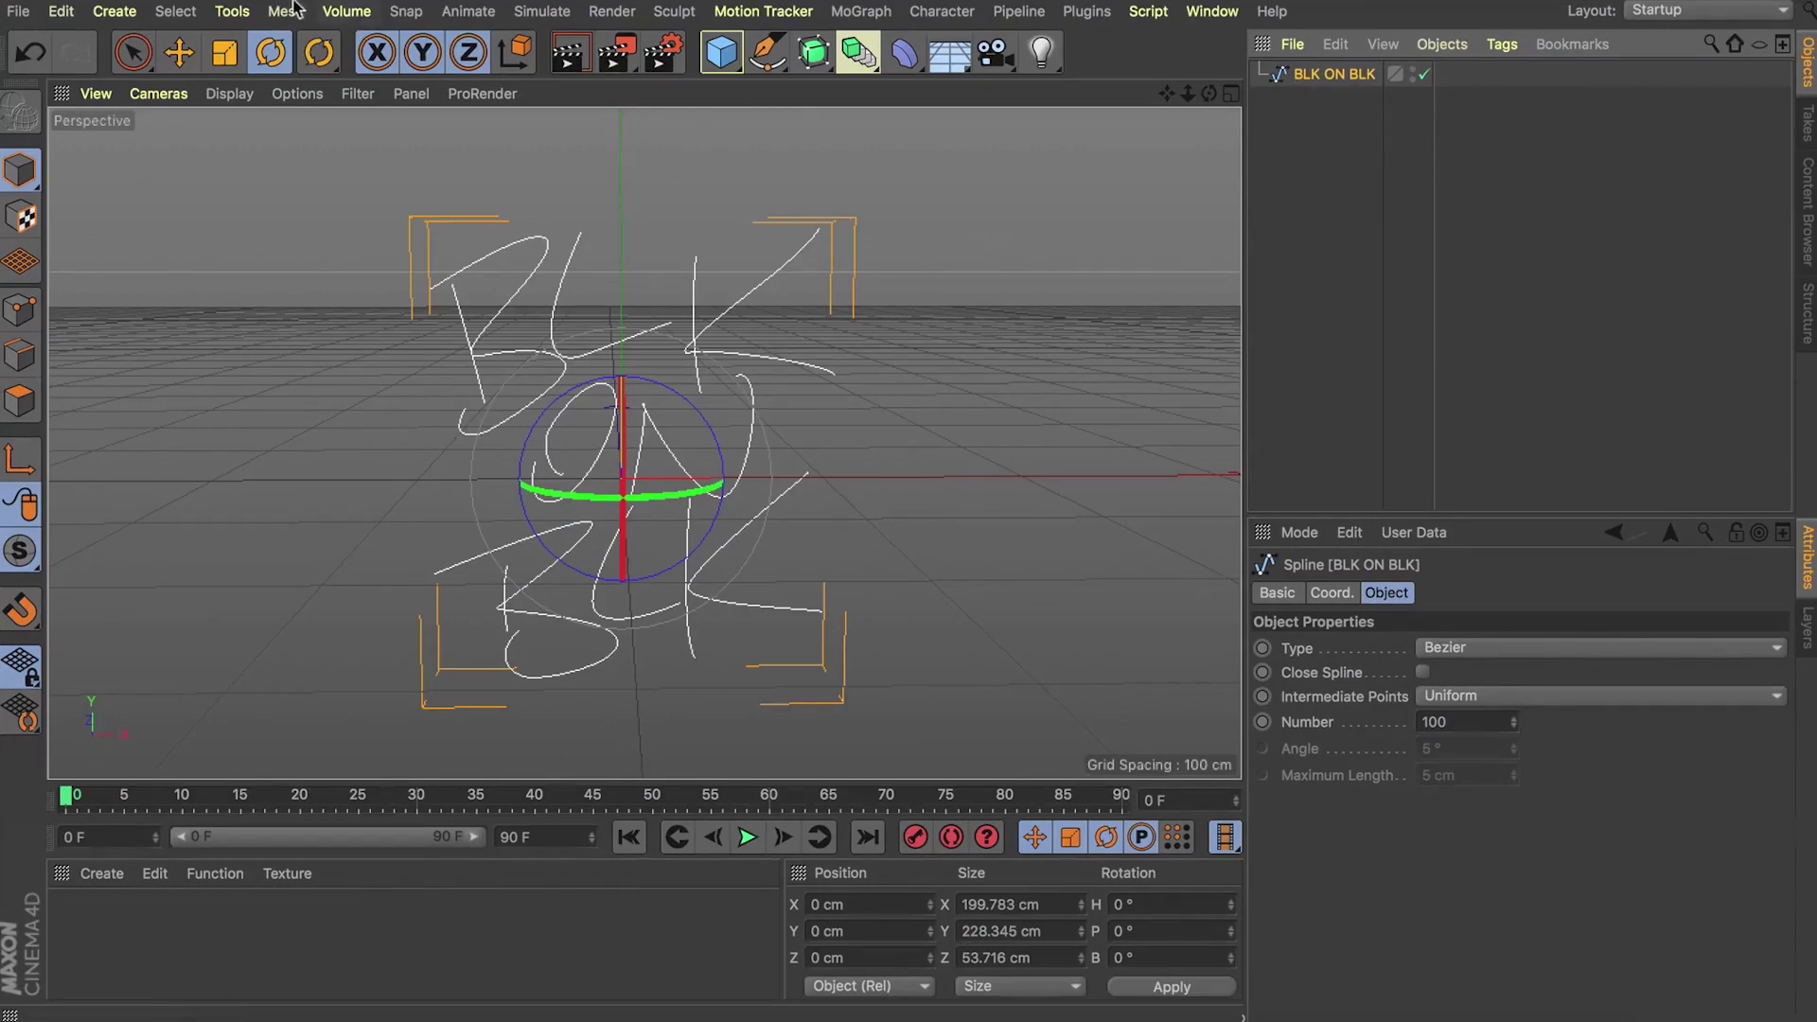
{"action": "left_click", "coordinate": [334, 14]}
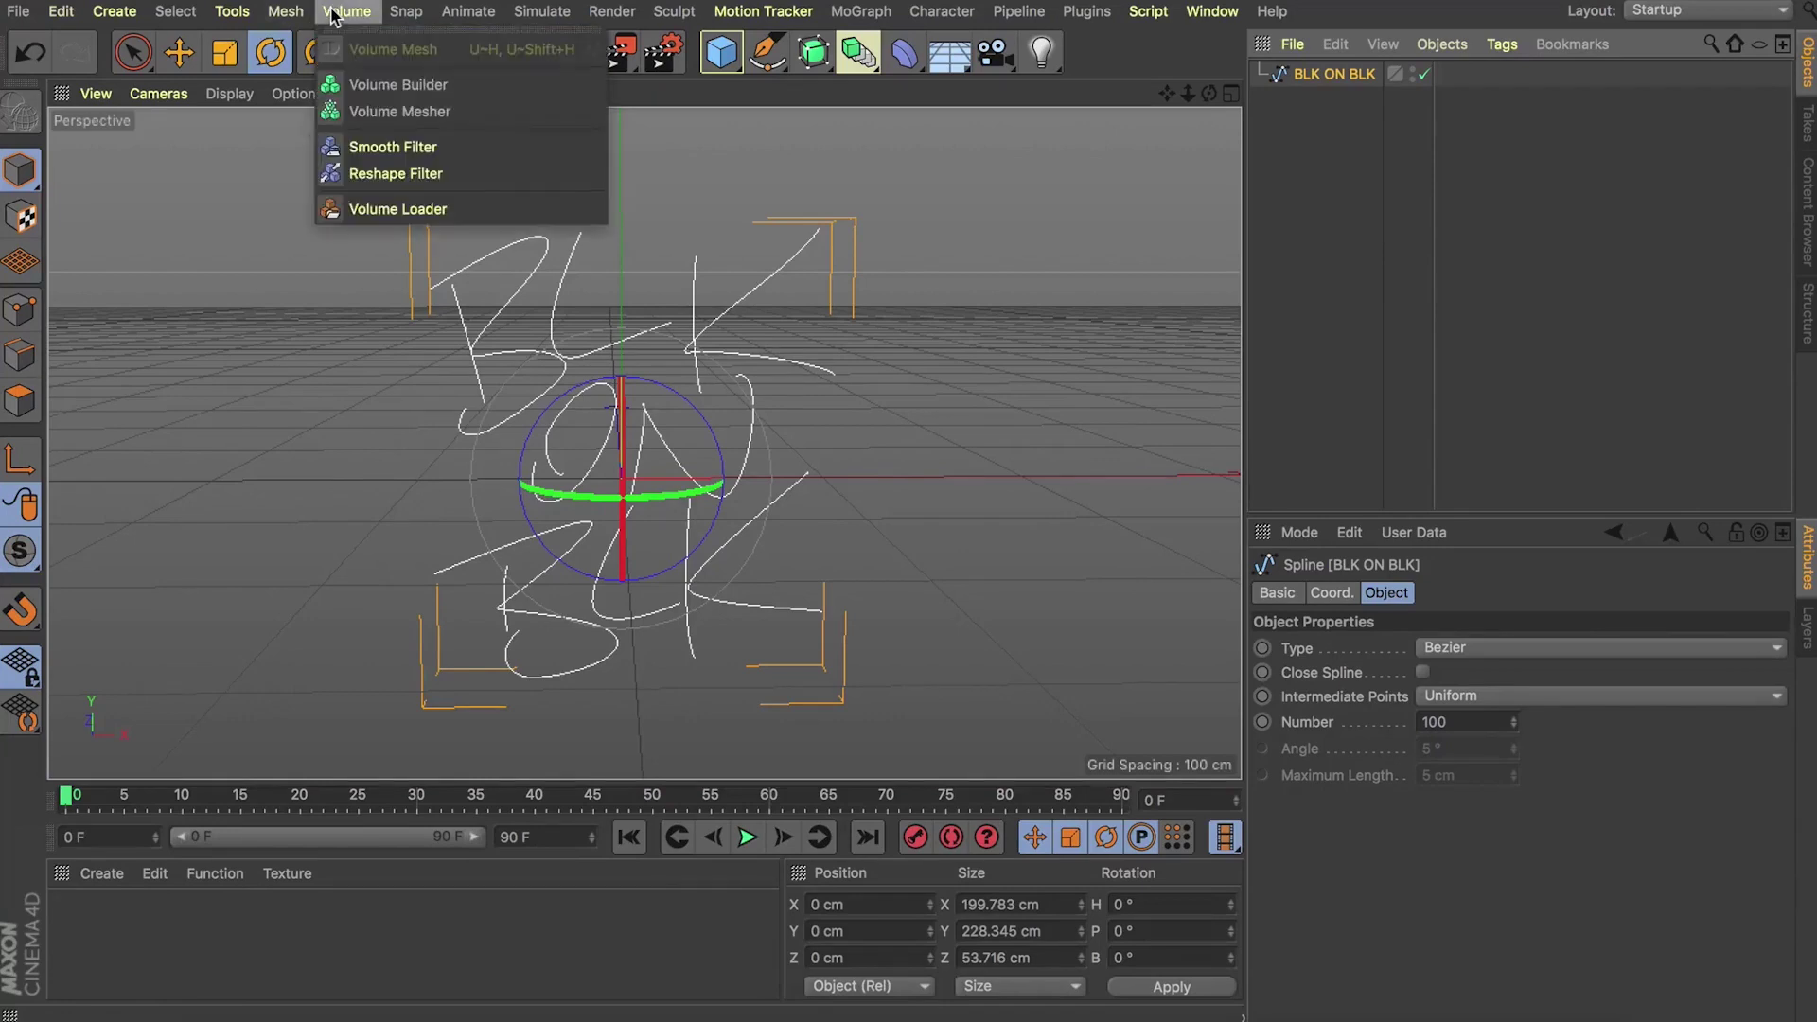
{"action": "left_click", "coordinate": [384, 84]}
{"action": "left_click", "coordinate": [1359, 174]}
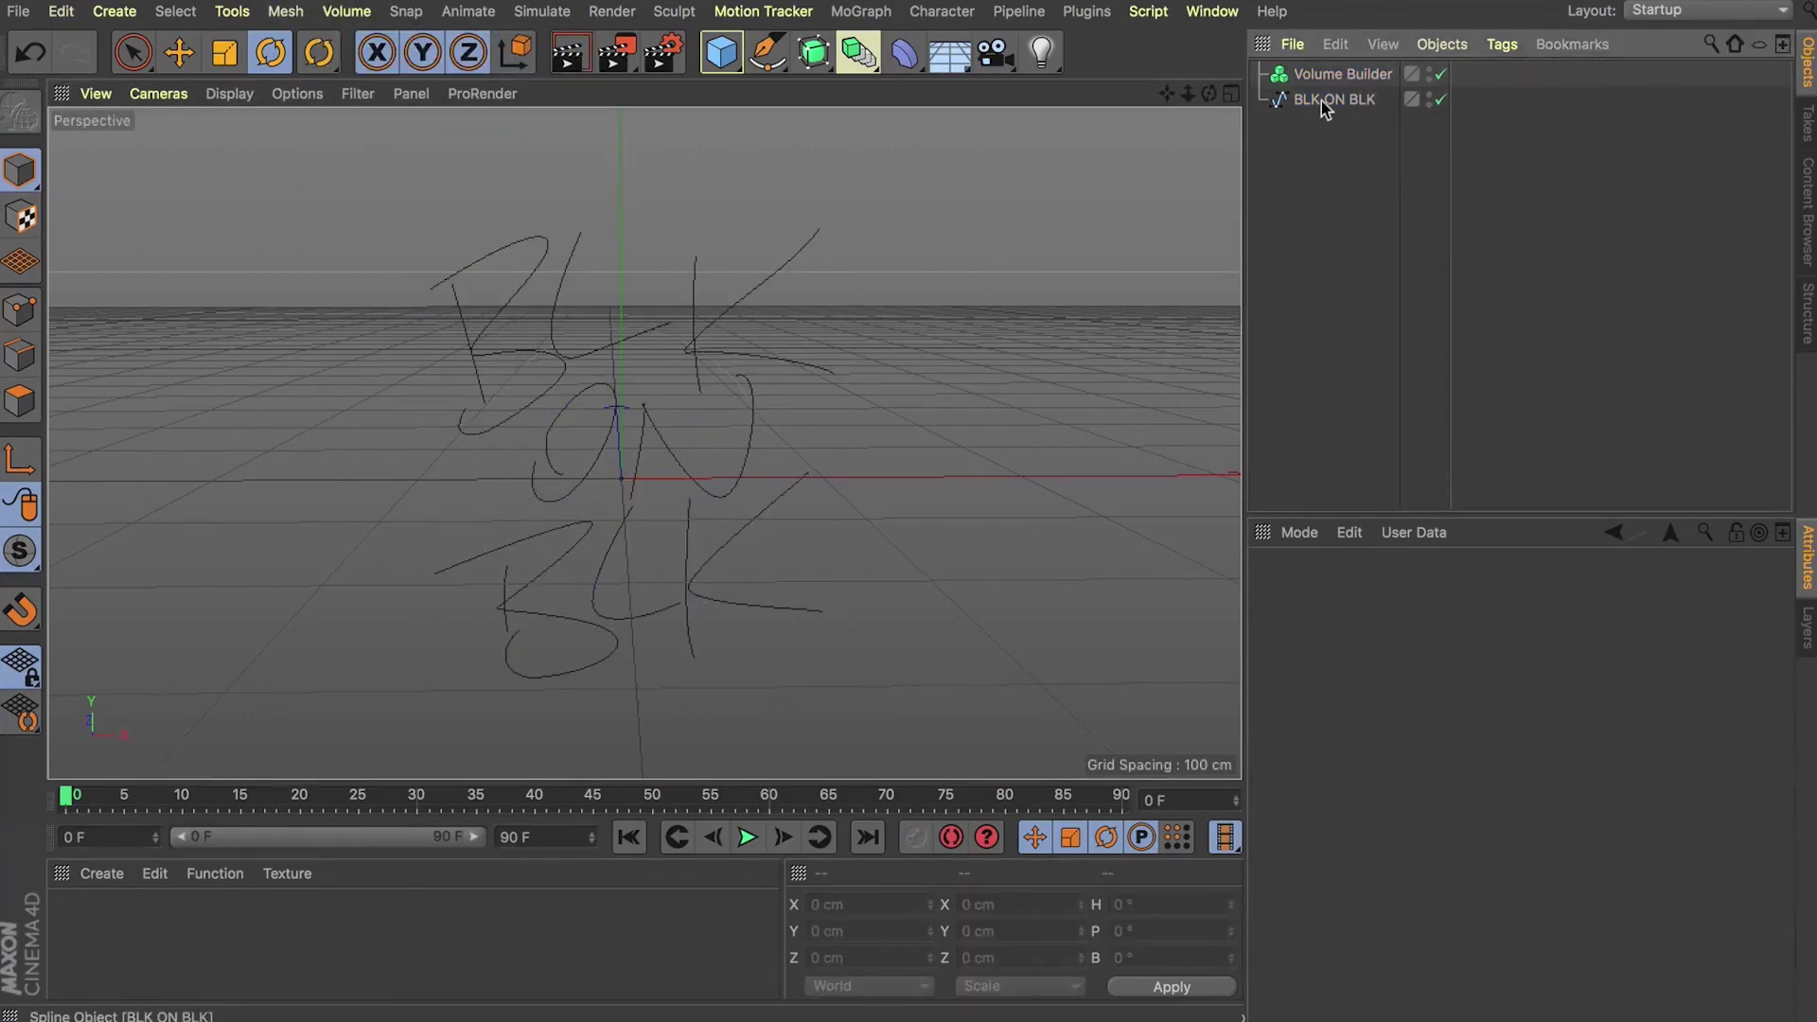
{"action": "mouse_move", "coordinate": [1320, 107]}
{"action": "left_mouse_down"}
{"action": "mouse_move", "coordinate": [1342, 91]}
{"action": "mouse_move", "coordinate": [1322, 72]}
{"action": "left_mouse_up"}
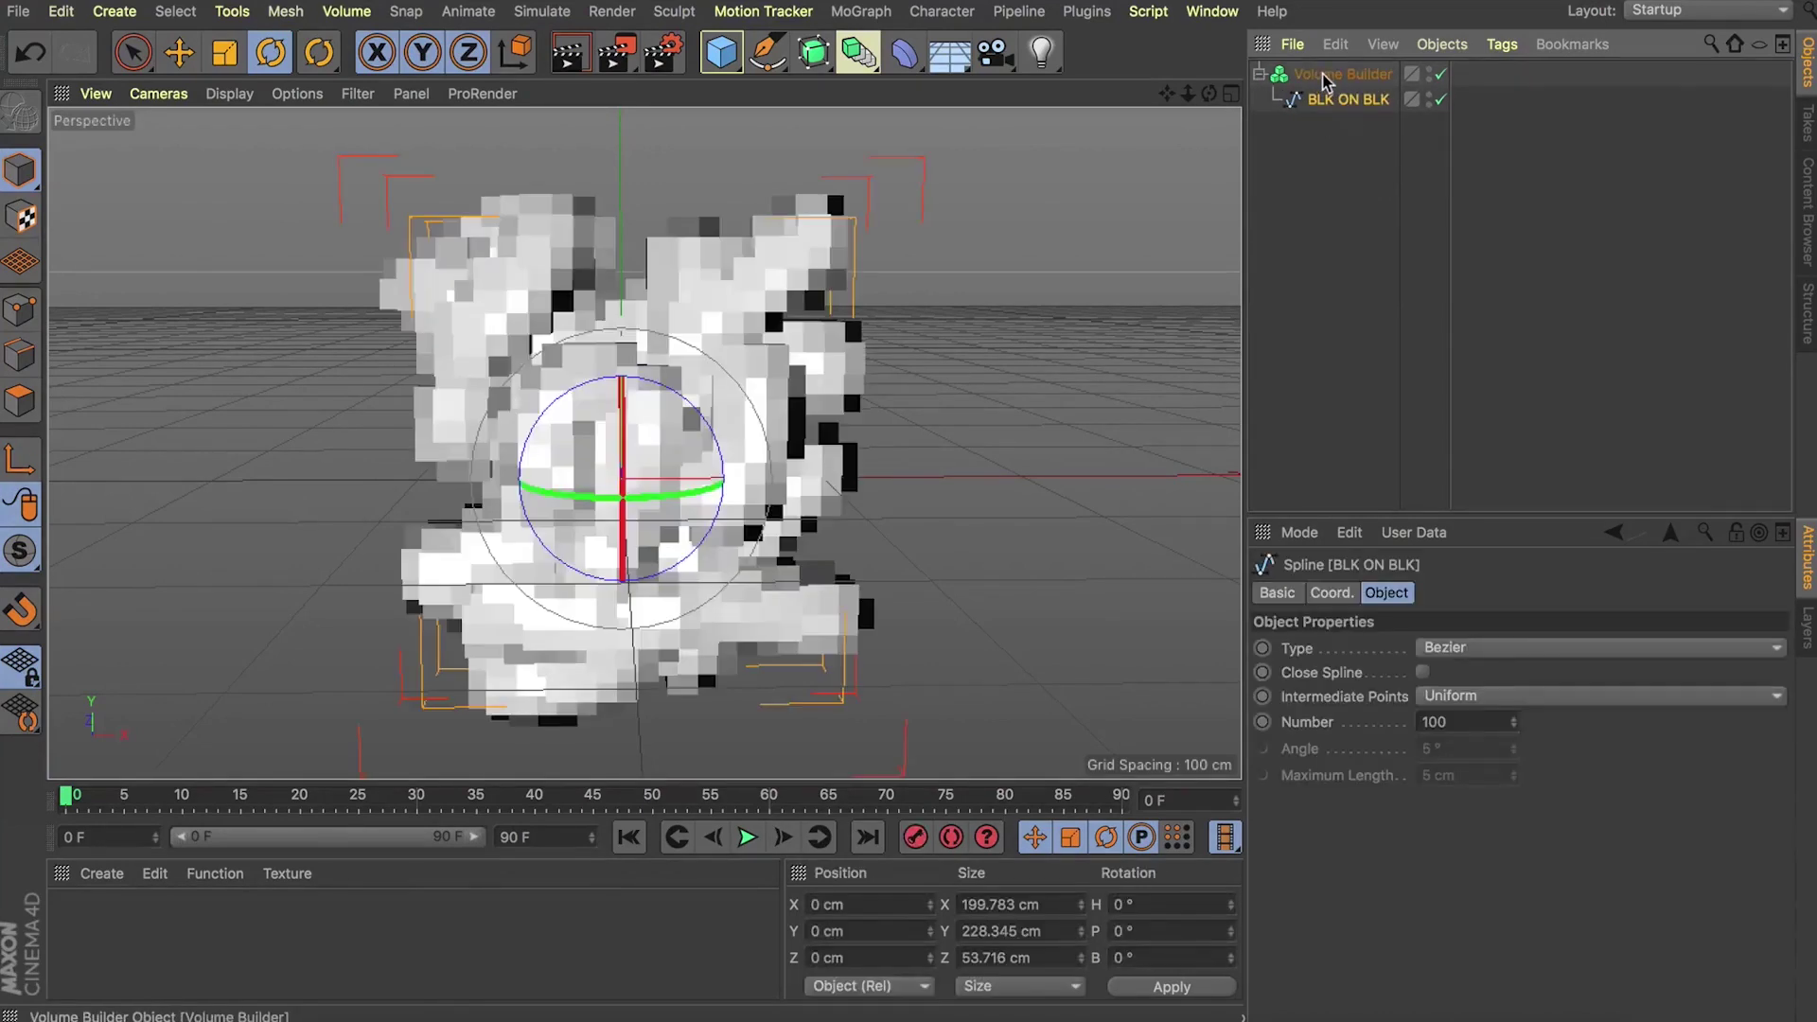
Step: Set the Volume Builder's voxel size to 2 cm
{"action": "left_click", "coordinate": [1323, 75]}
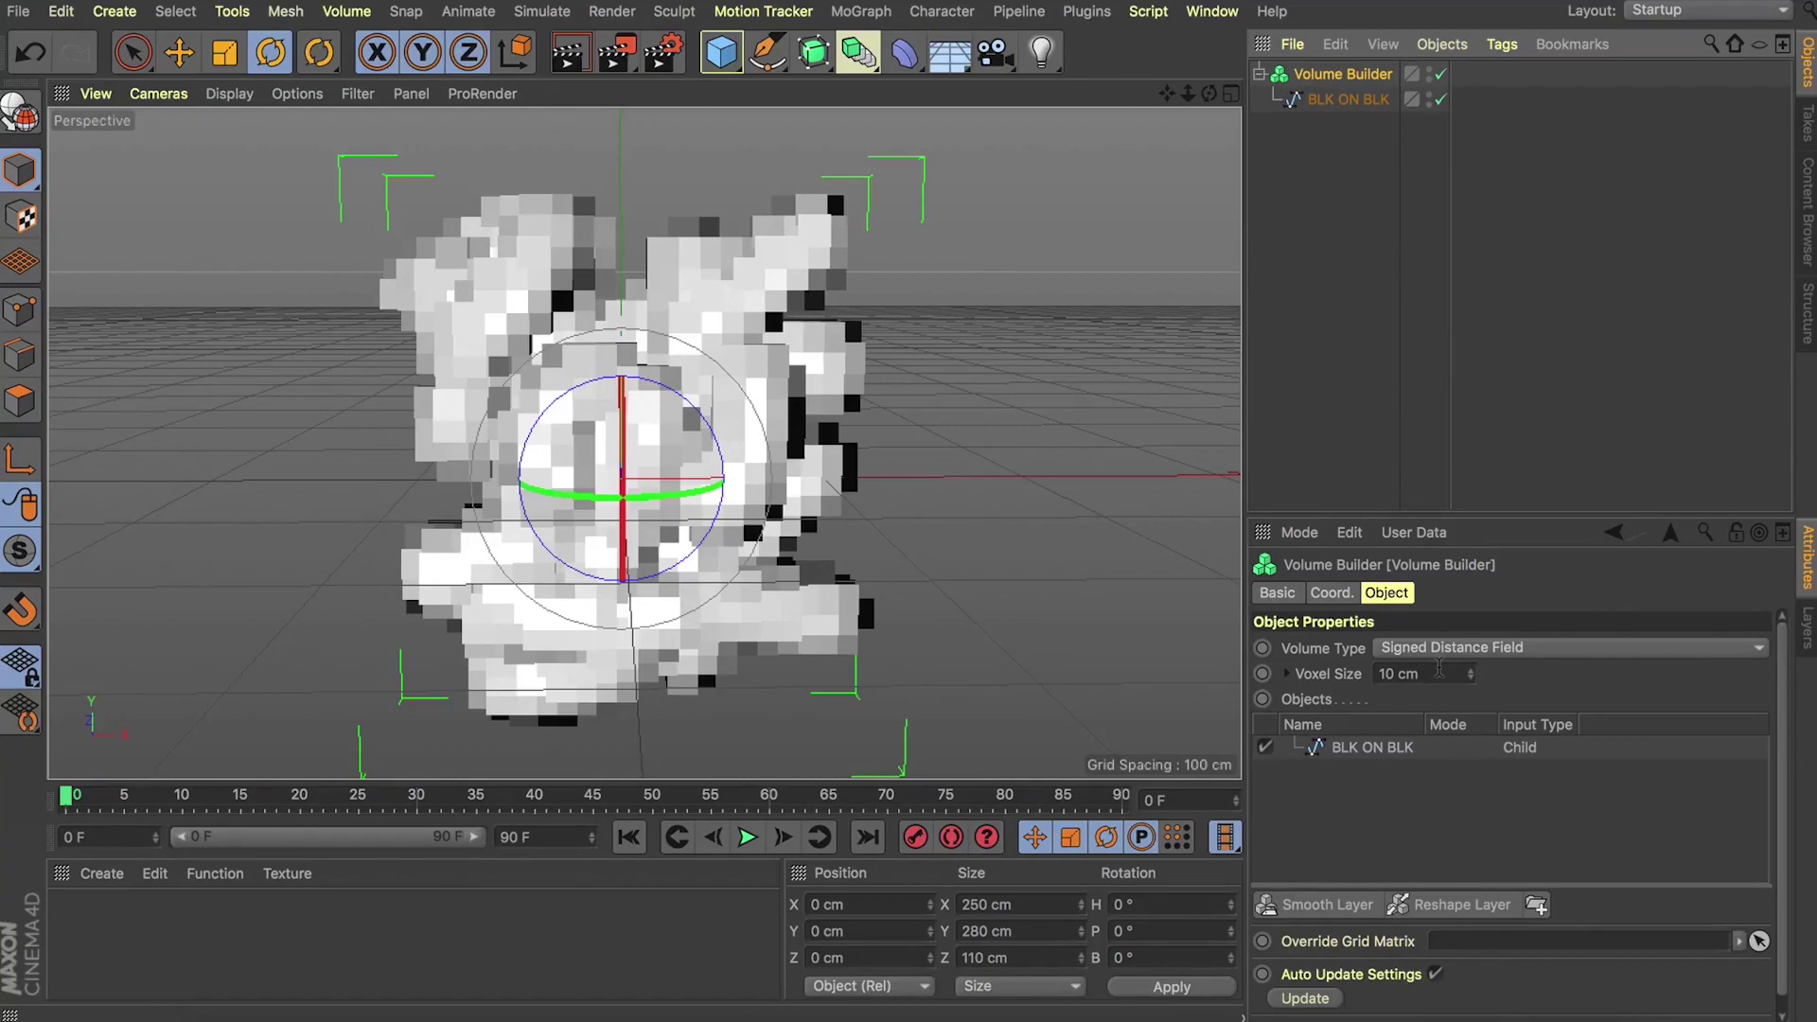
{"action": "left_click", "coordinate": [1439, 668]}
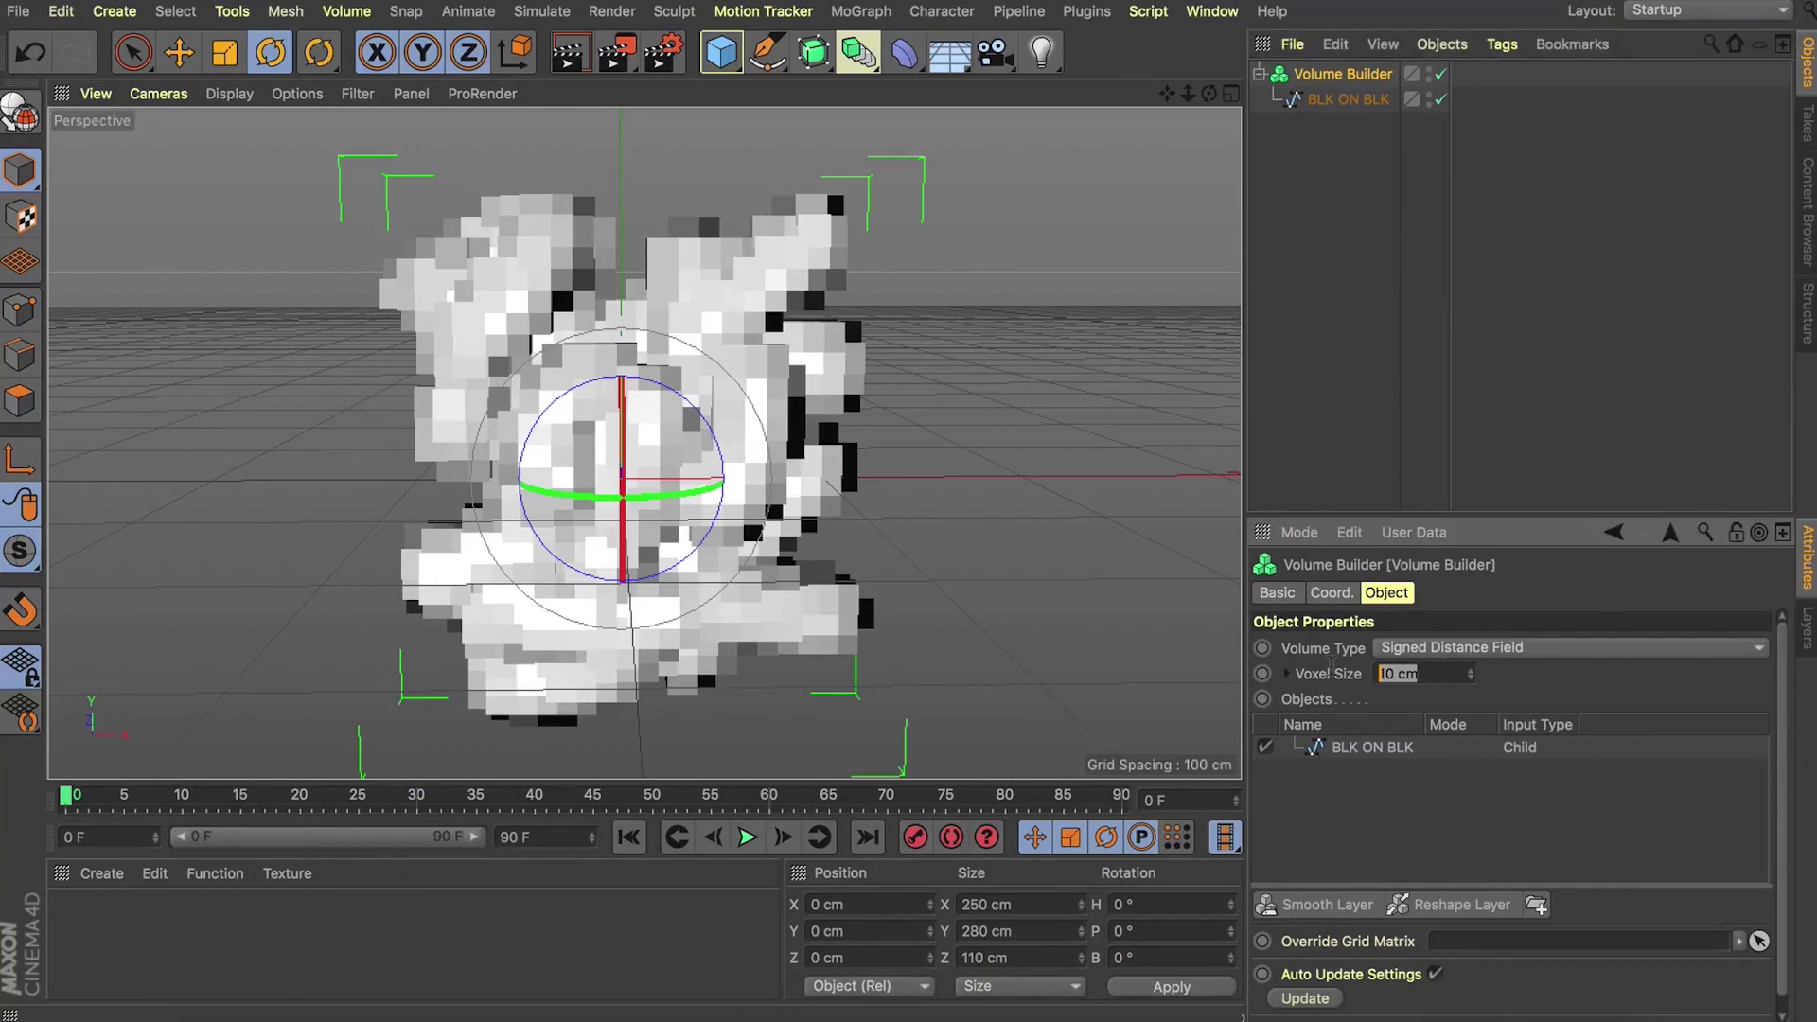
{"action": "type", "text": "2"}
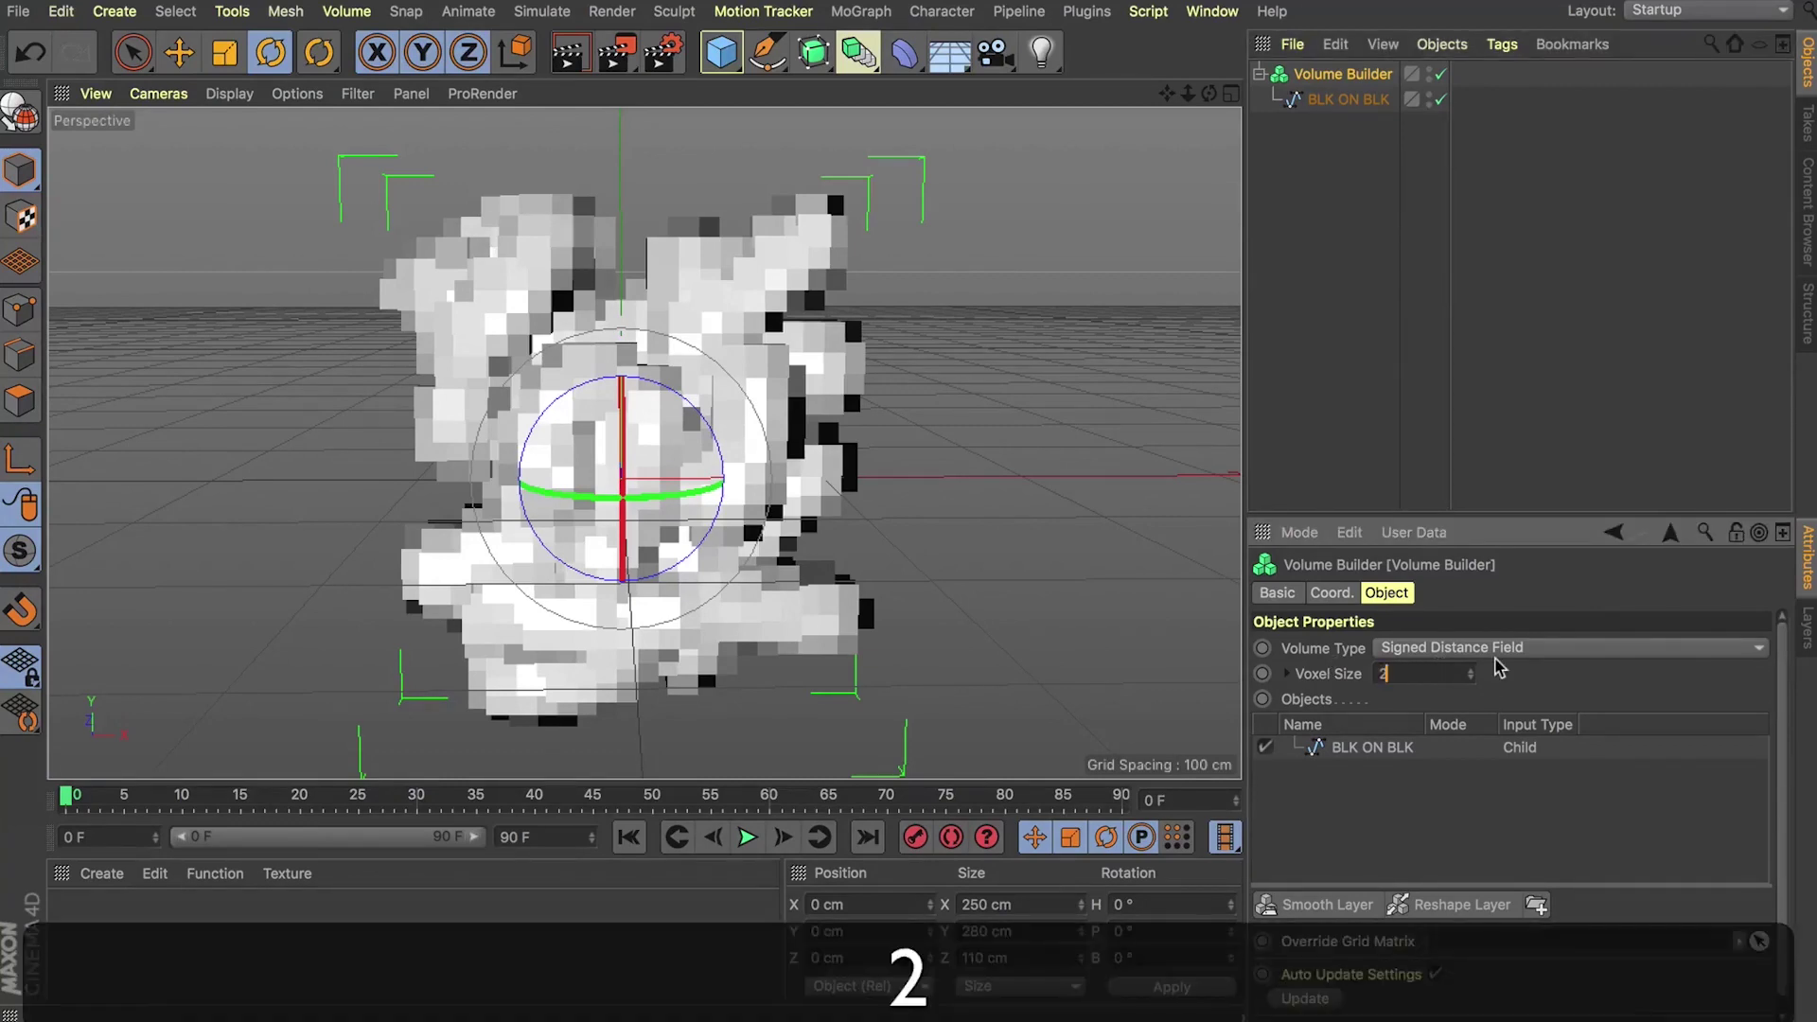
{"action": "key", "text": "Return"}
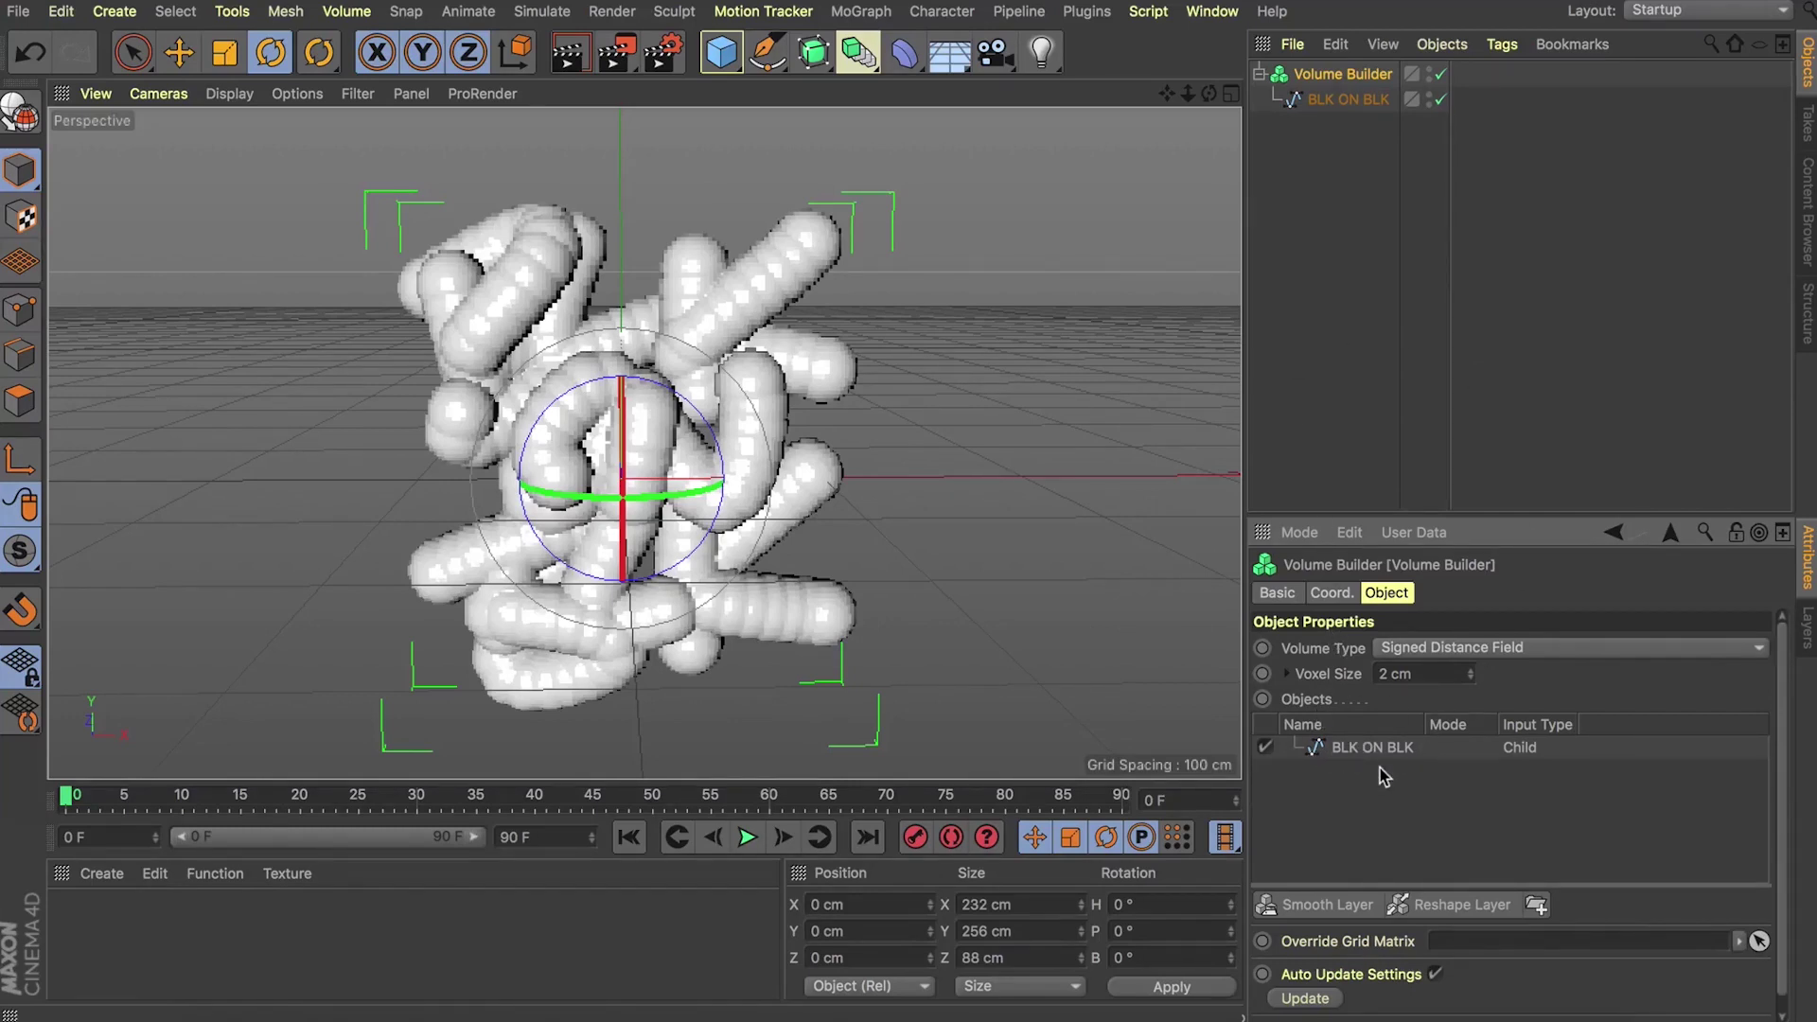
Step: In the Volume Builder, set the BLK ON BLK spline's radius to 5 cm and its density to 1
{"action": "left_click", "coordinate": [1354, 753]}
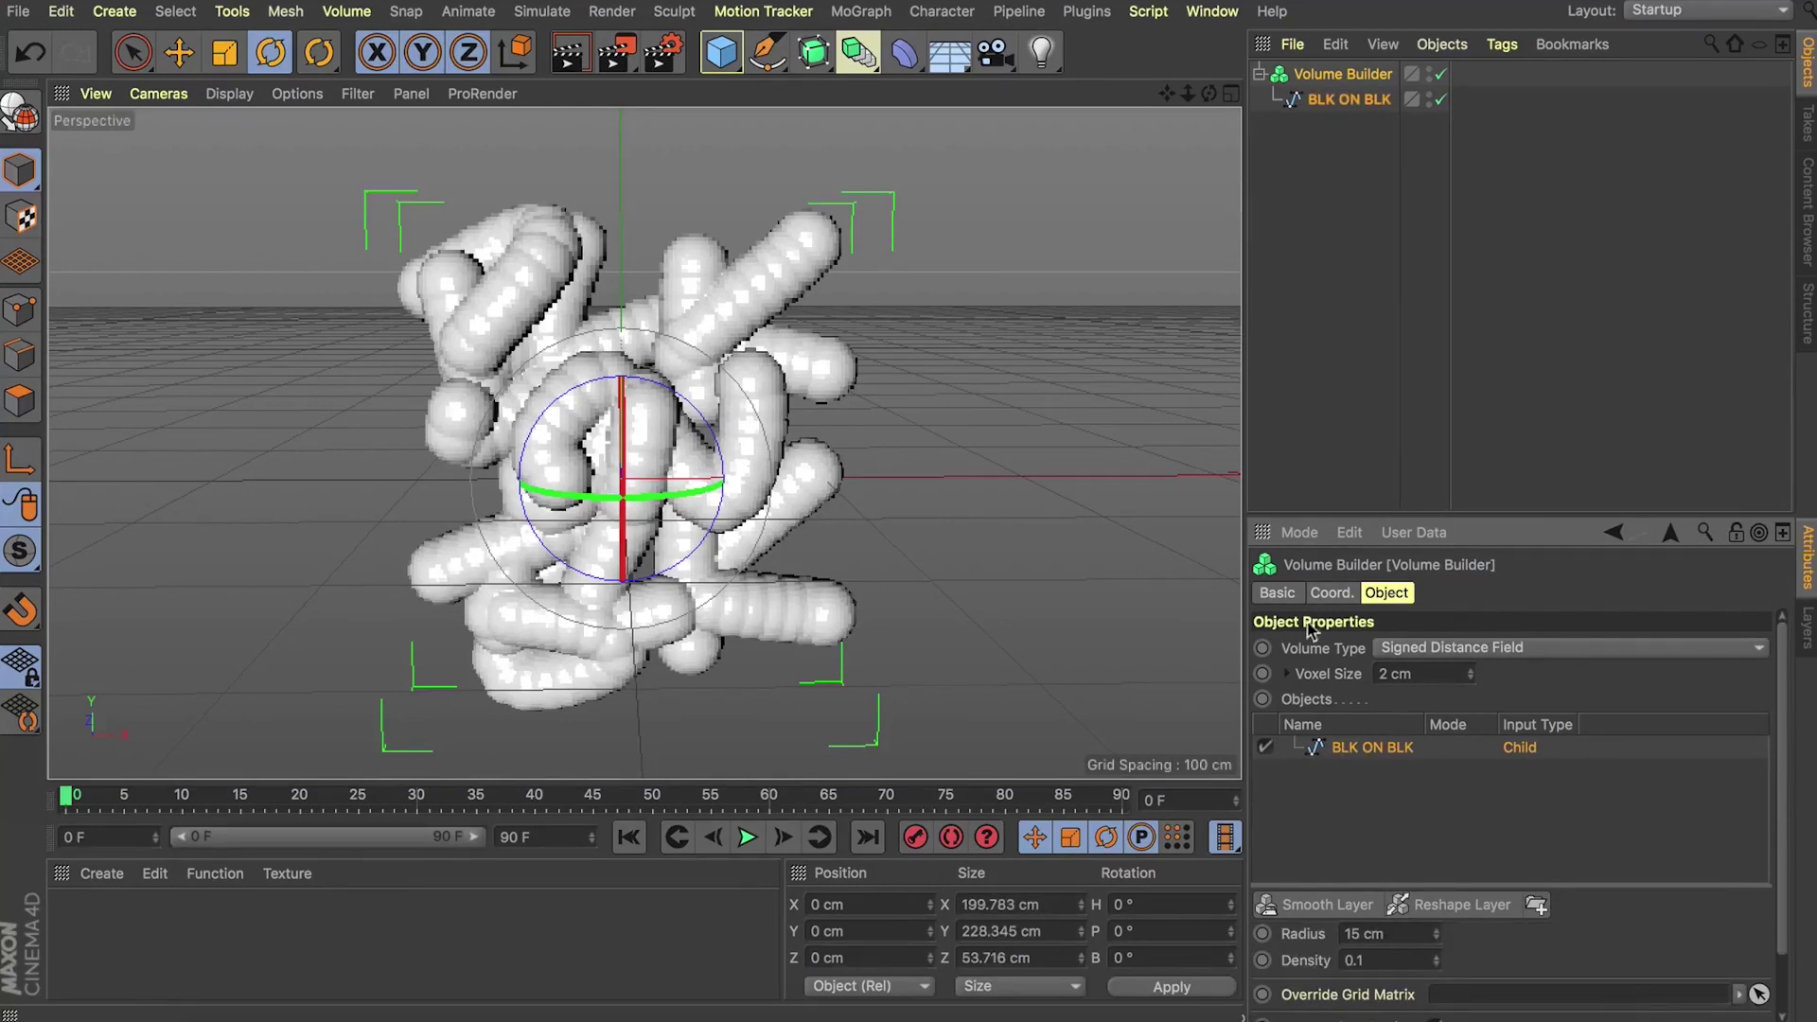
{"action": "left_click_drag", "start_coordinate": [1564, 516], "coordinate": [1542, 242]}
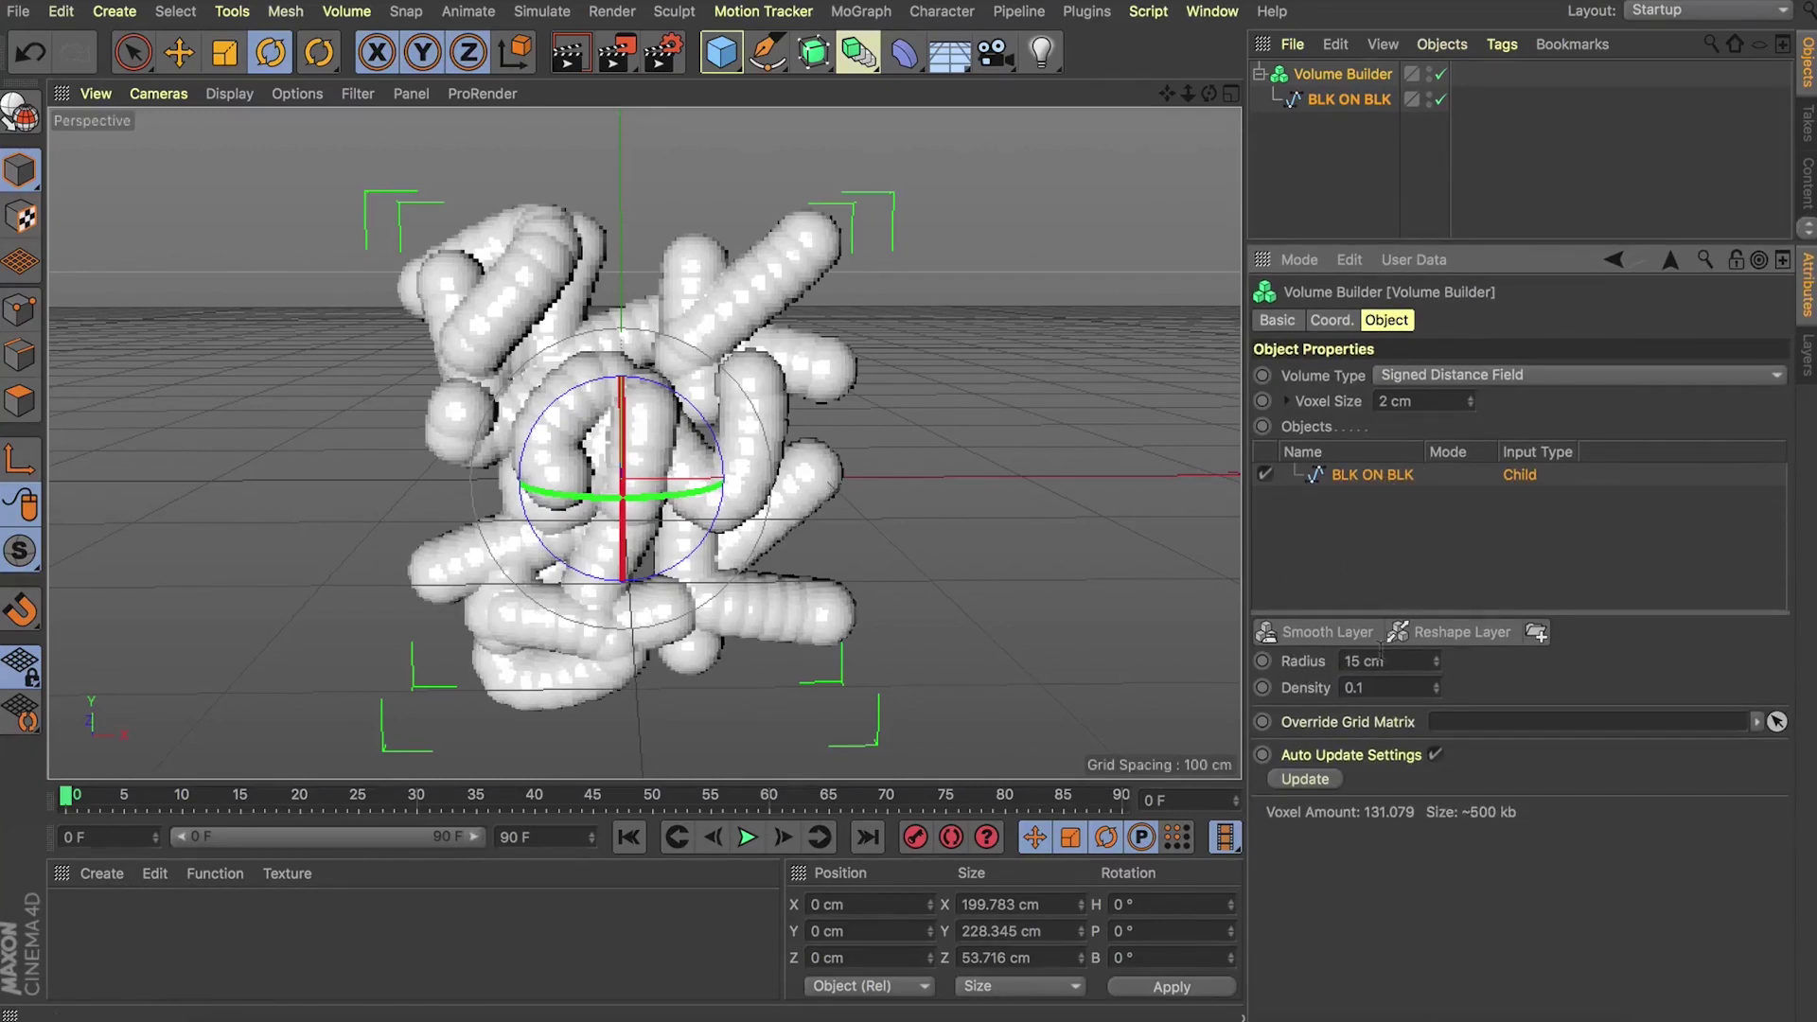
{"action": "left_click_drag", "start_coordinate": [1384, 660], "coordinate": [1227, 653]}
{"action": "type", "text": "5"}
{"action": "key", "text": "Return"}
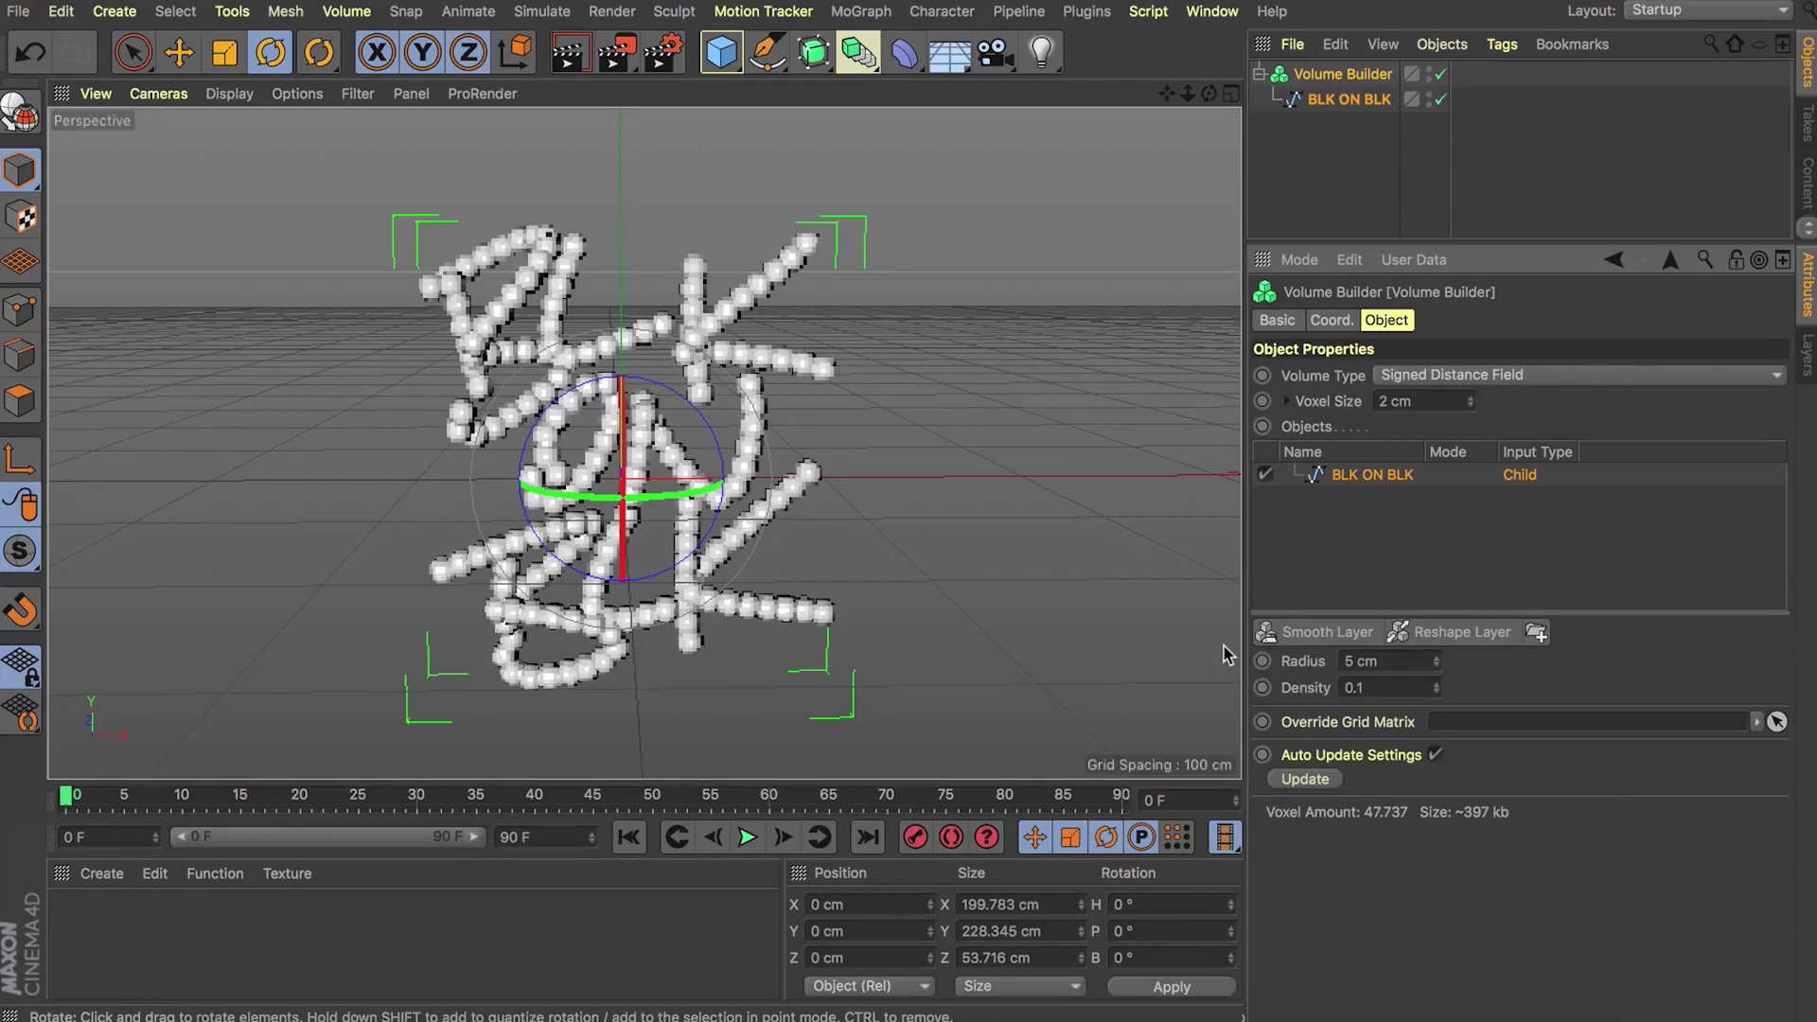
{"action": "double_click", "coordinate": [1403, 688]}
{"action": "type", "text": "1"}
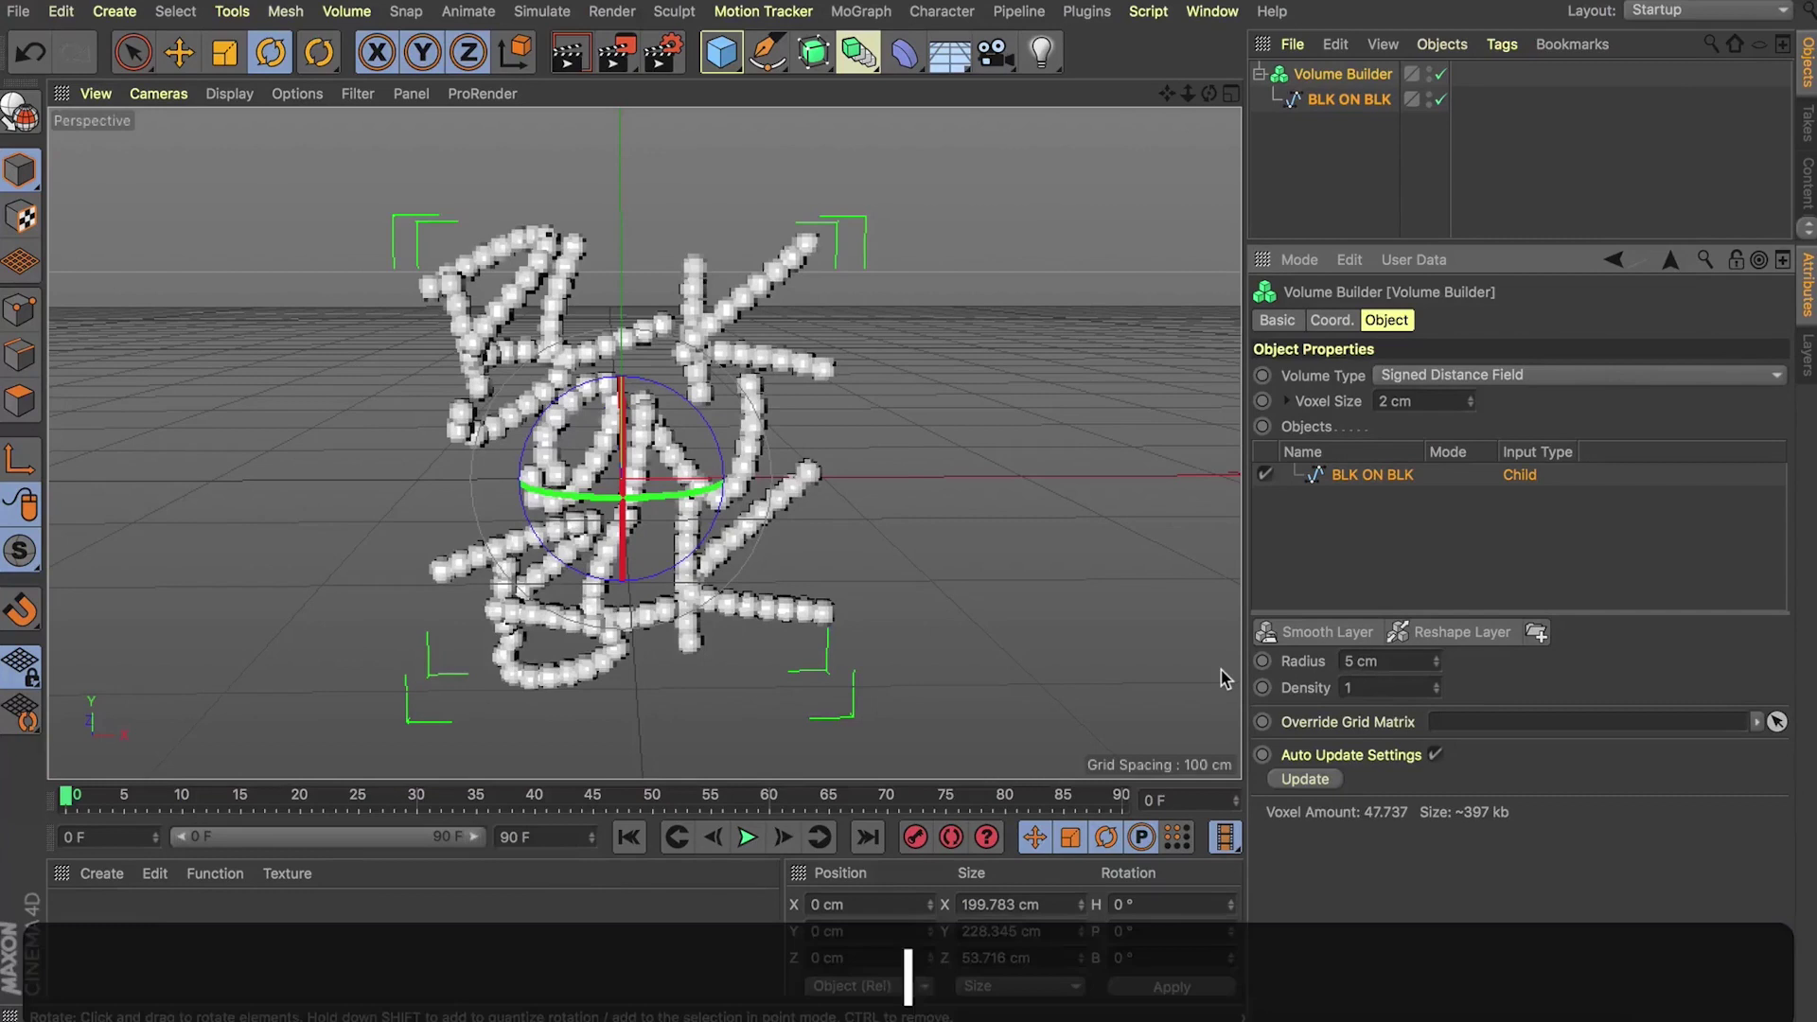
{"action": "key", "text": "Return"}
{"action": "left_click", "coordinate": [1079, 231]}
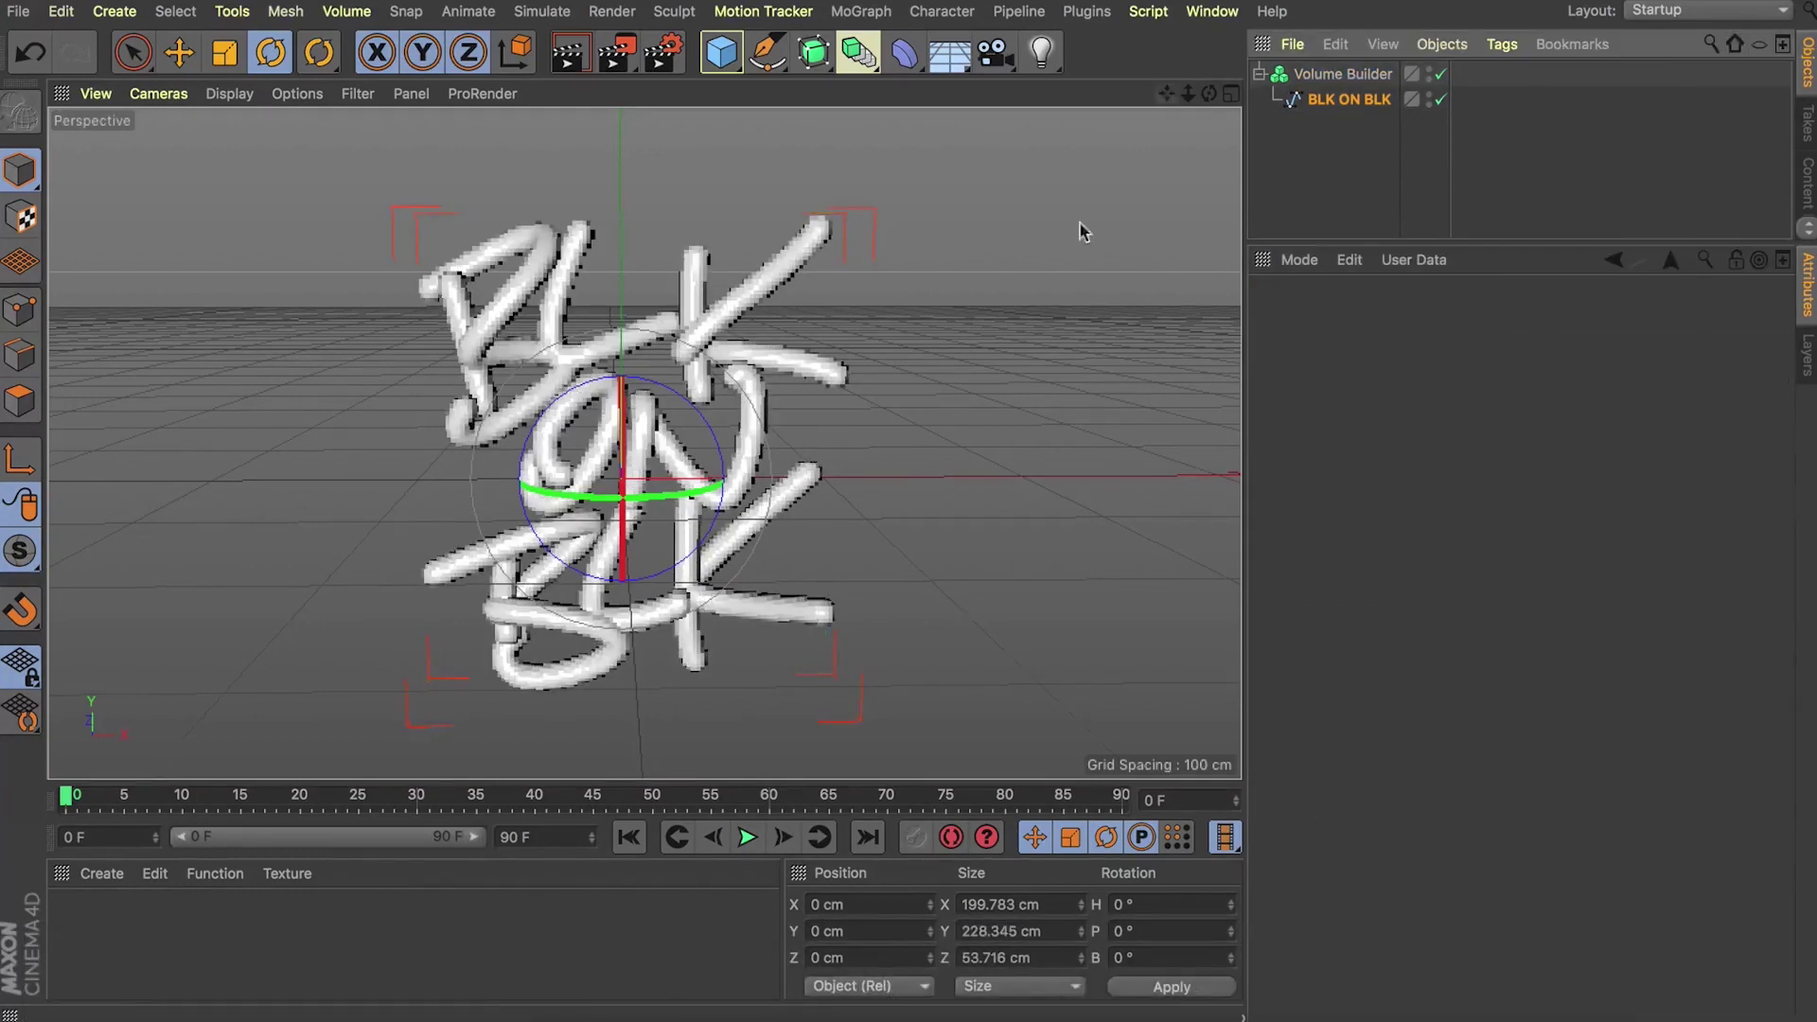
Step: Add a camera from the framed front view of the lettering and test-render a close-up of the volume
{"action": "mouse_move", "coordinate": [1210, 93]}
{"action": "left_mouse_down"}
{"action": "mouse_move", "coordinate": [1184, 95]}
{"action": "mouse_move", "coordinate": [1210, 99]}
{"action": "left_mouse_up"}
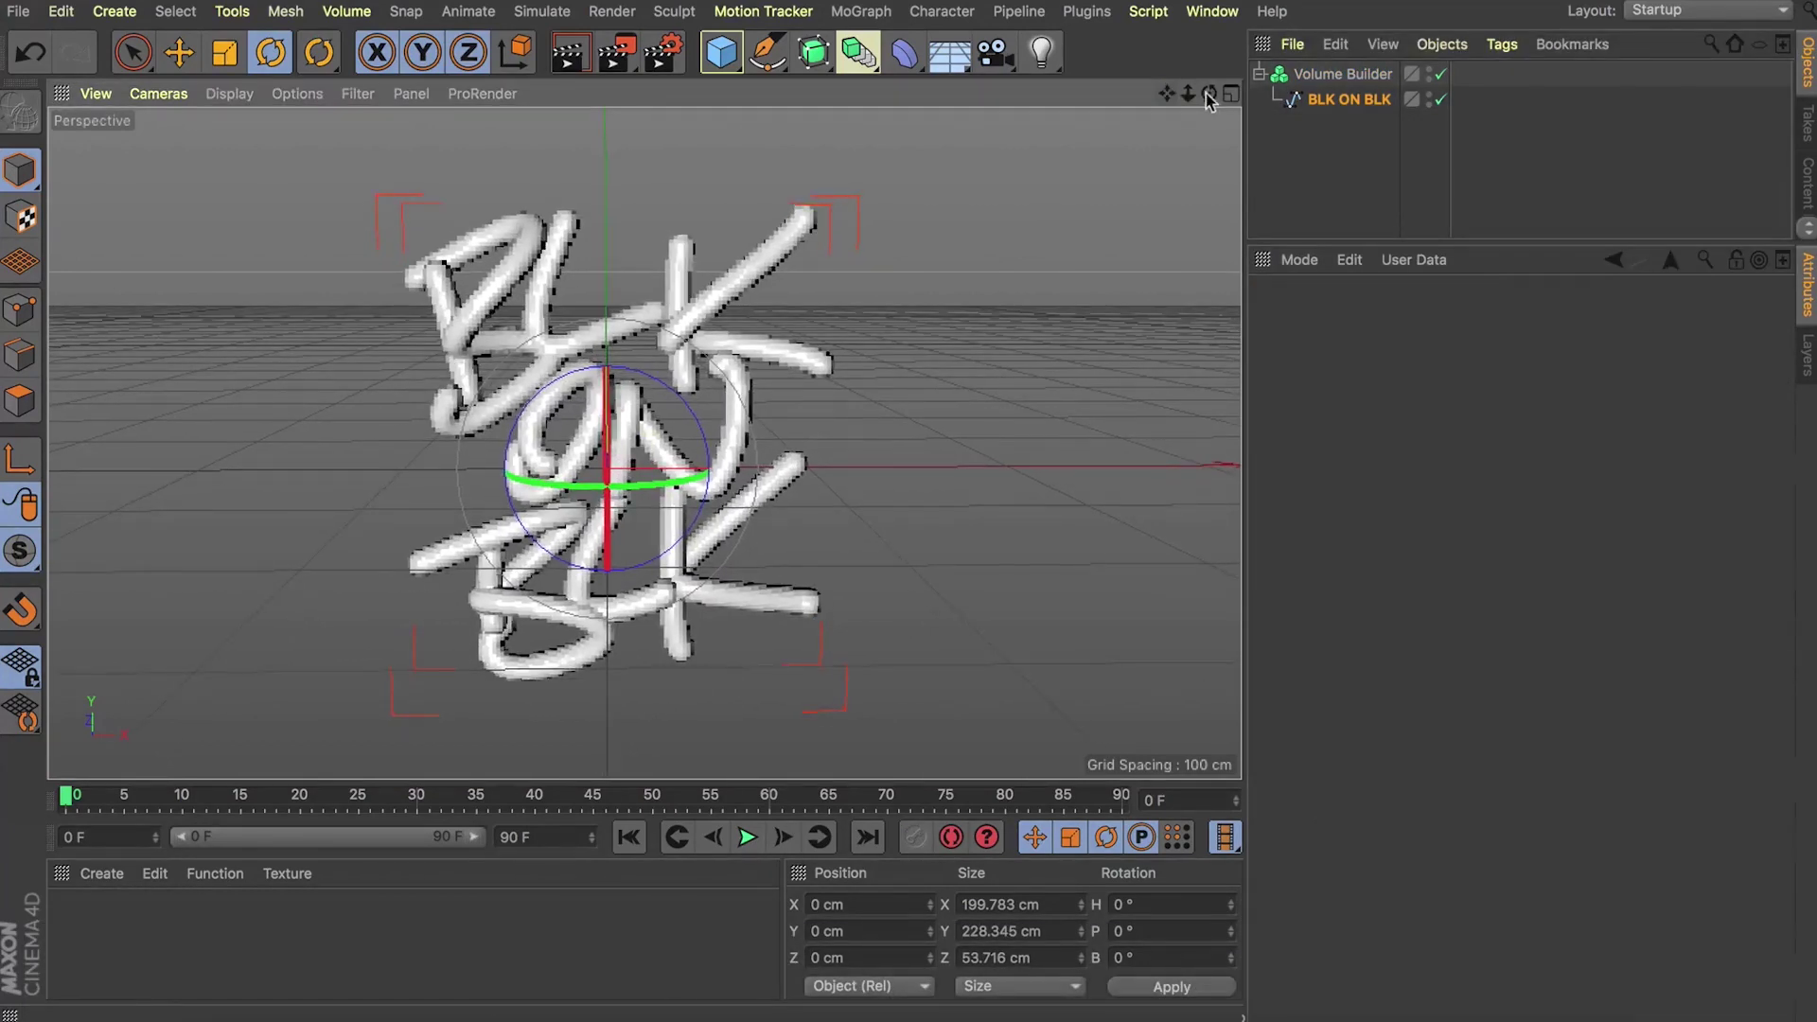
{"action": "left_click", "coordinate": [990, 55]}
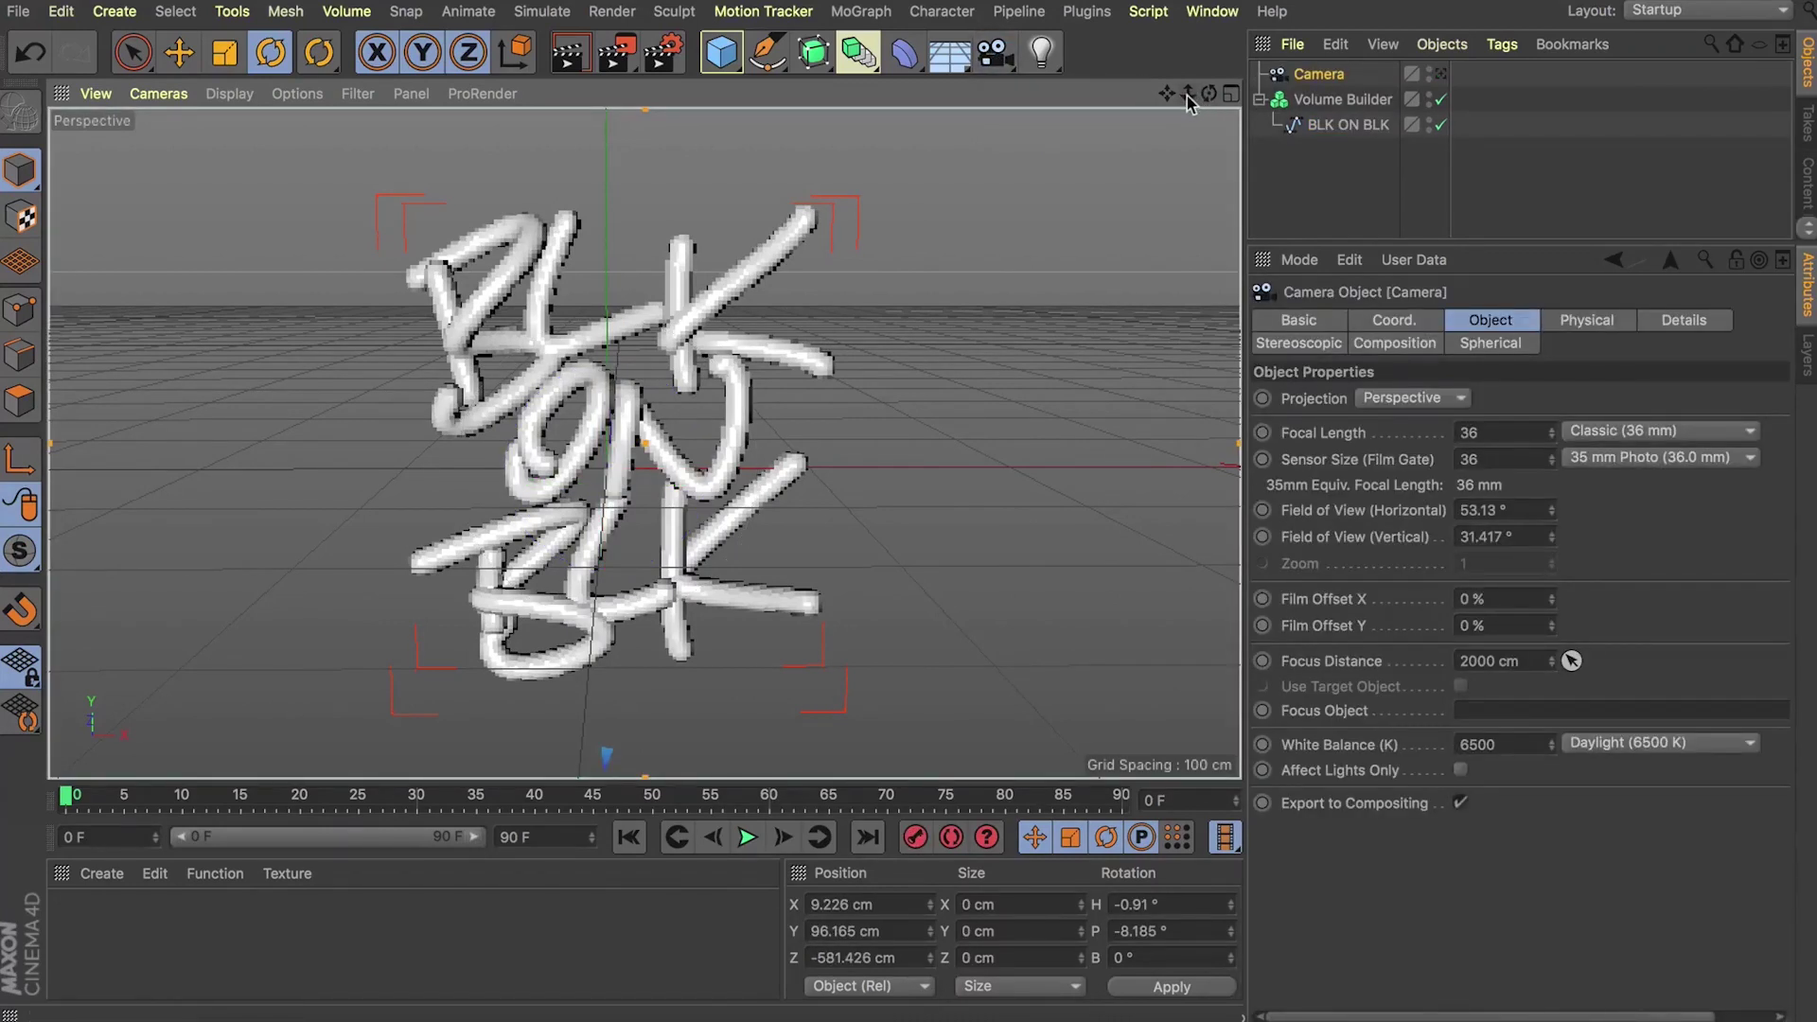
{"action": "mouse_move", "coordinate": [1187, 95]}
{"action": "left_mouse_down"}
{"action": "mouse_move", "coordinate": [1259, 91]}
{"action": "mouse_move", "coordinate": [1183, 109]}
{"action": "mouse_move", "coordinate": [1363, 99]}
{"action": "mouse_move", "coordinate": [1183, 104]}
{"action": "mouse_move", "coordinate": [1207, 104]}
{"action": "left_mouse_up"}
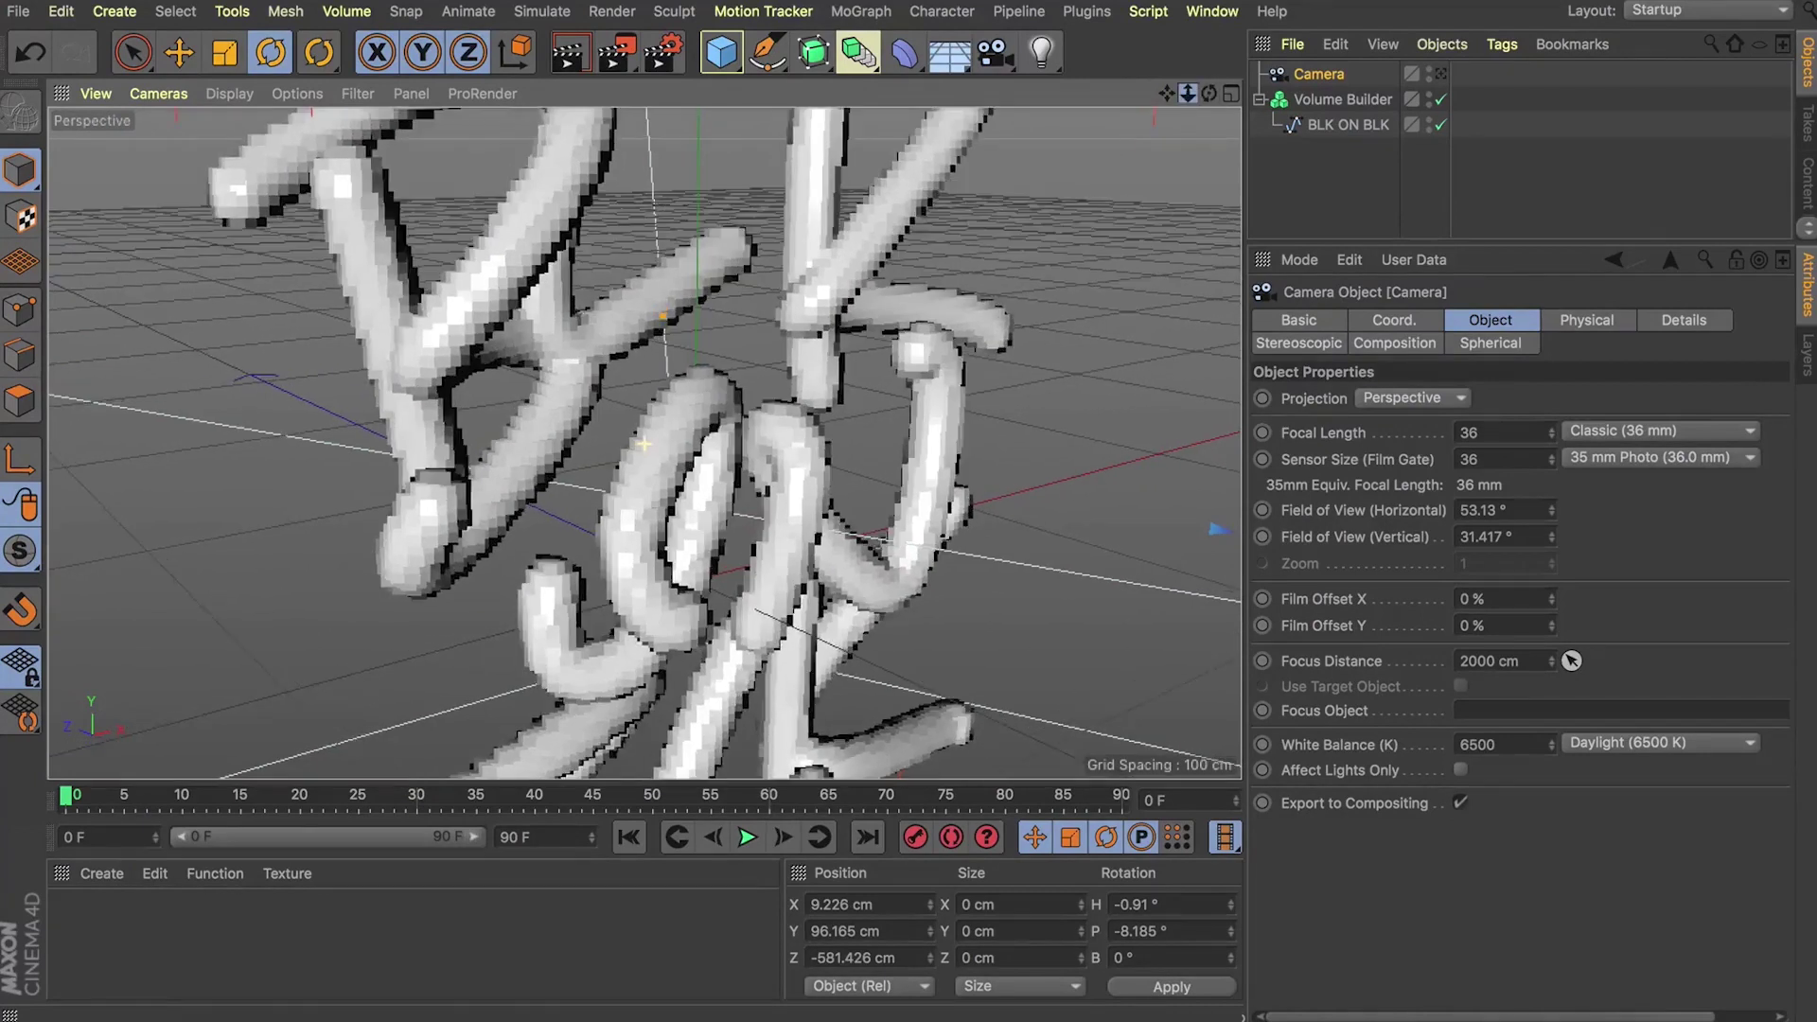
{"action": "left_click", "coordinate": [575, 60]}
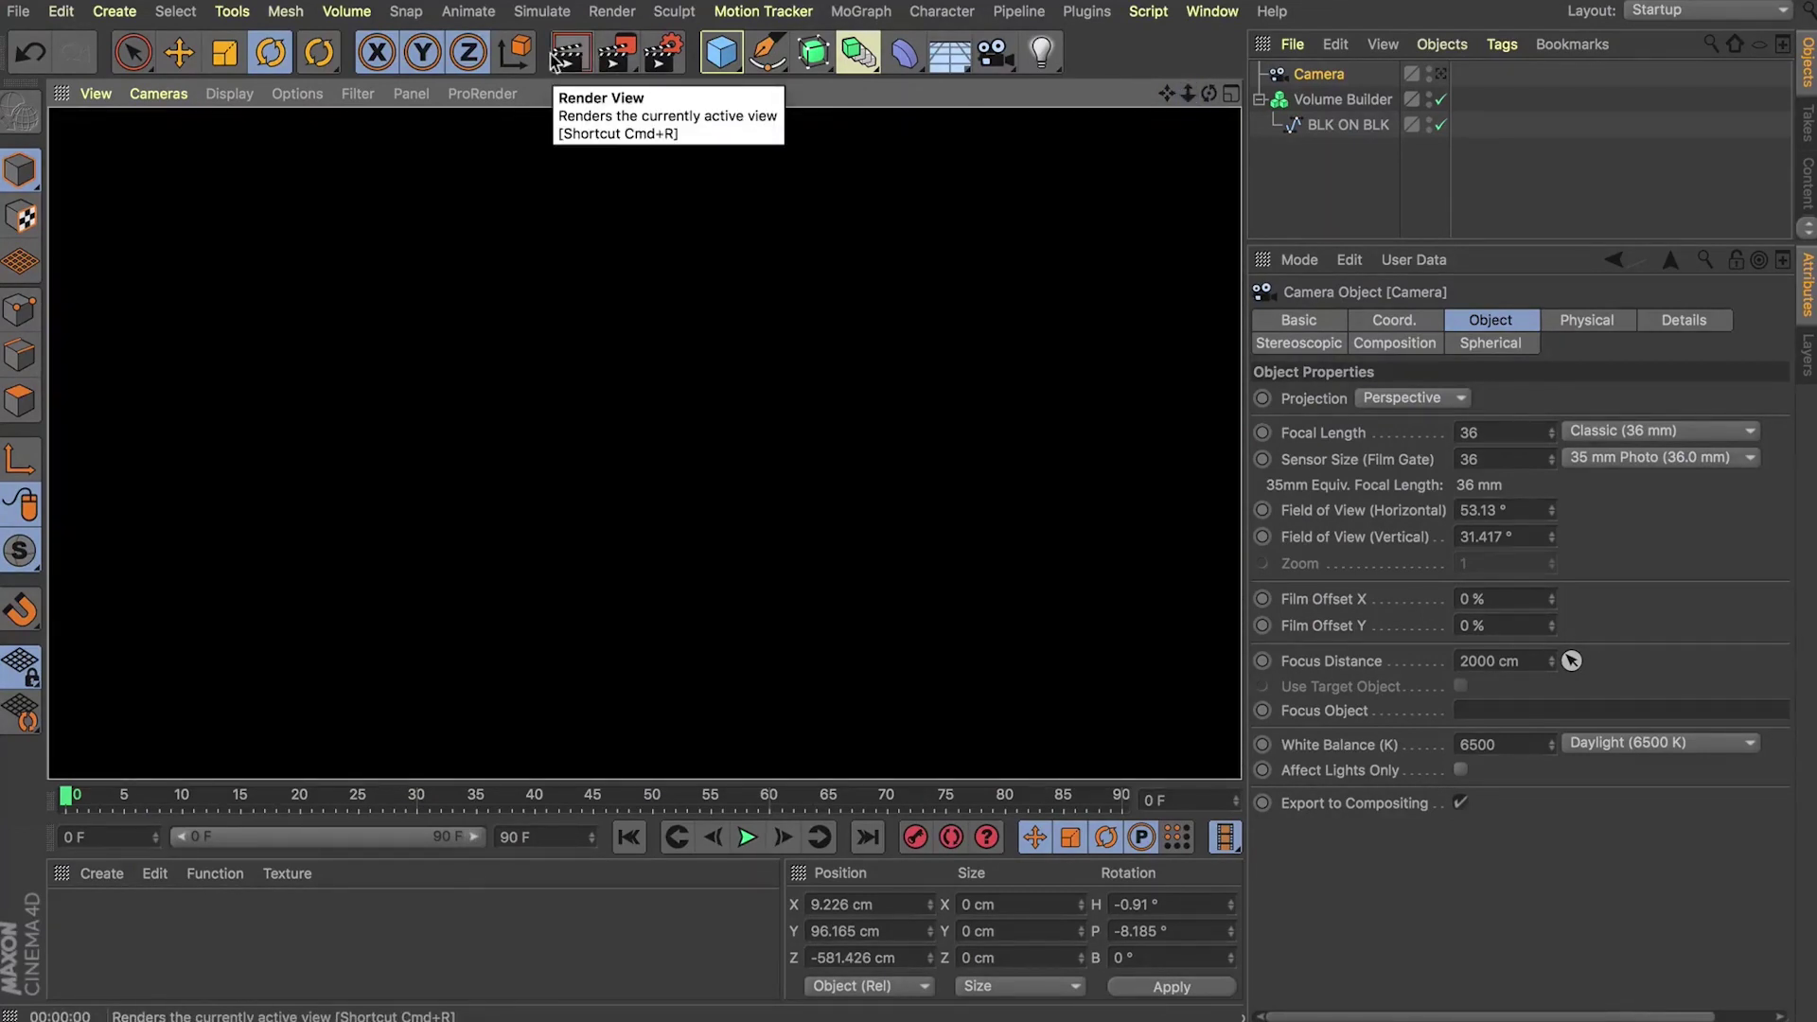
{"action": "left_click", "coordinate": [1340, 183]}
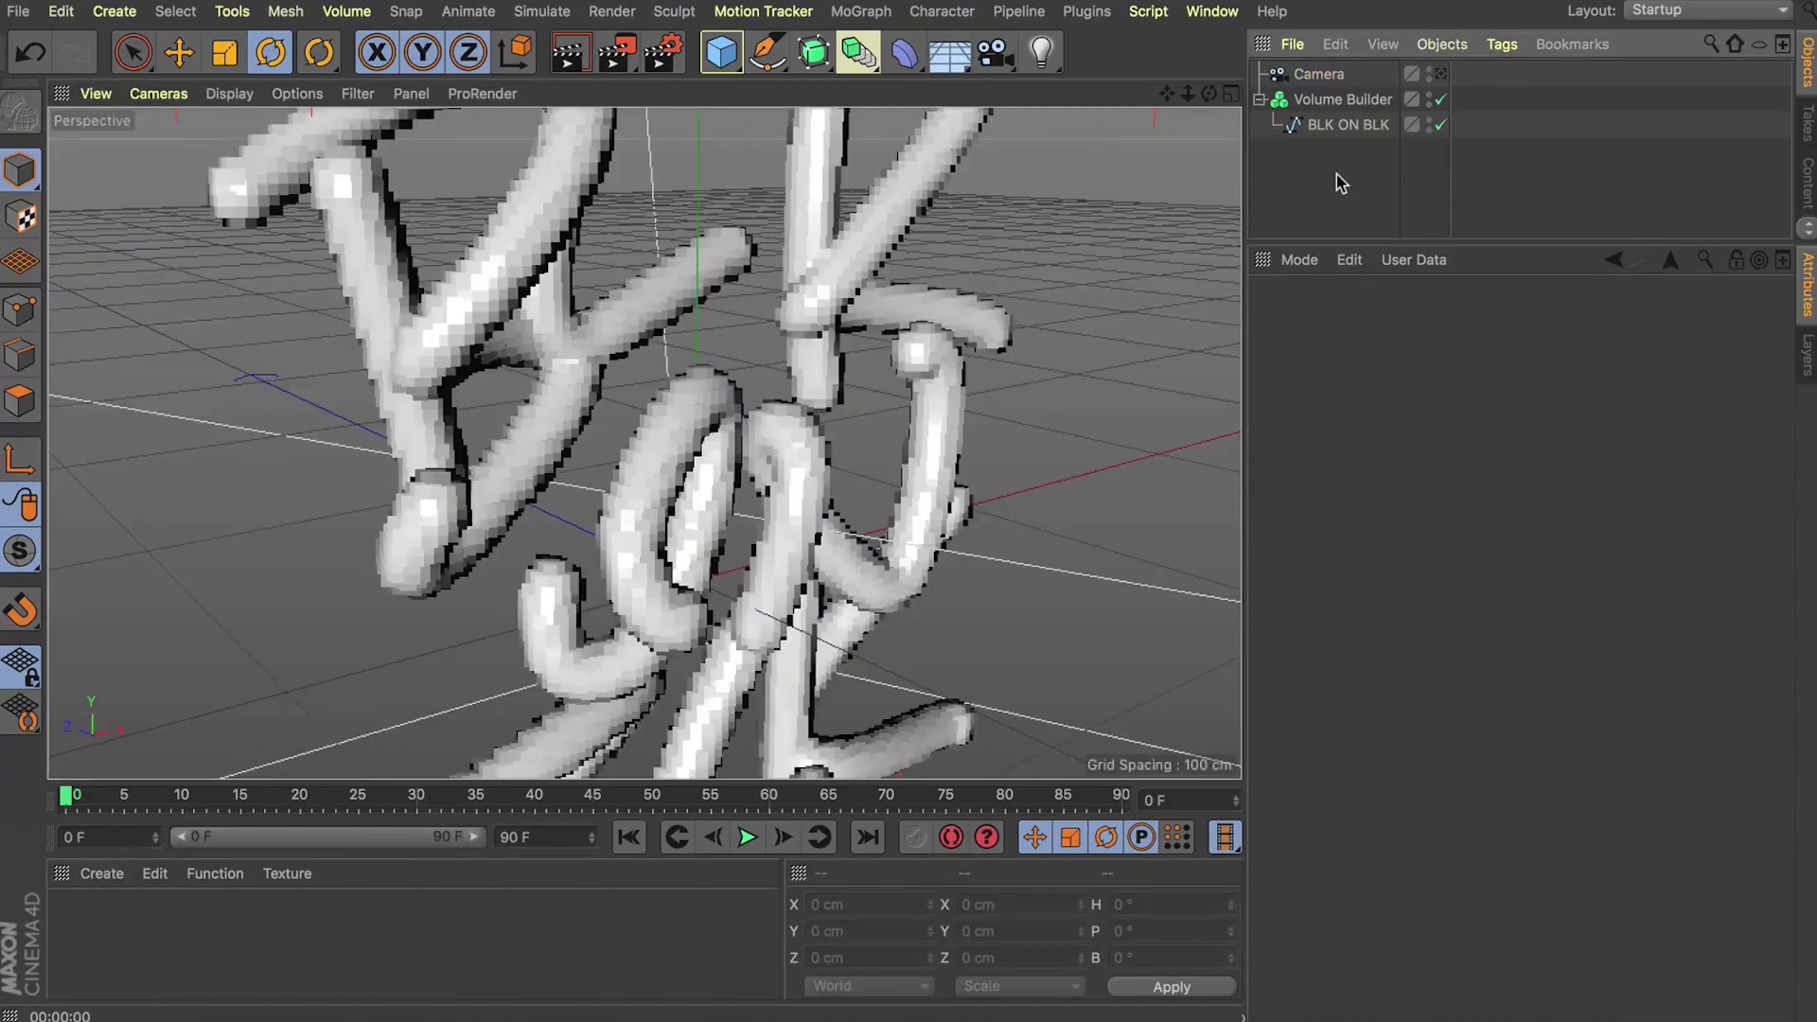
Step: Wrap the Volume Builder in a new Volume Mesher and look at the whole lettering through the camera
{"action": "left_click", "coordinate": [1314, 100]}
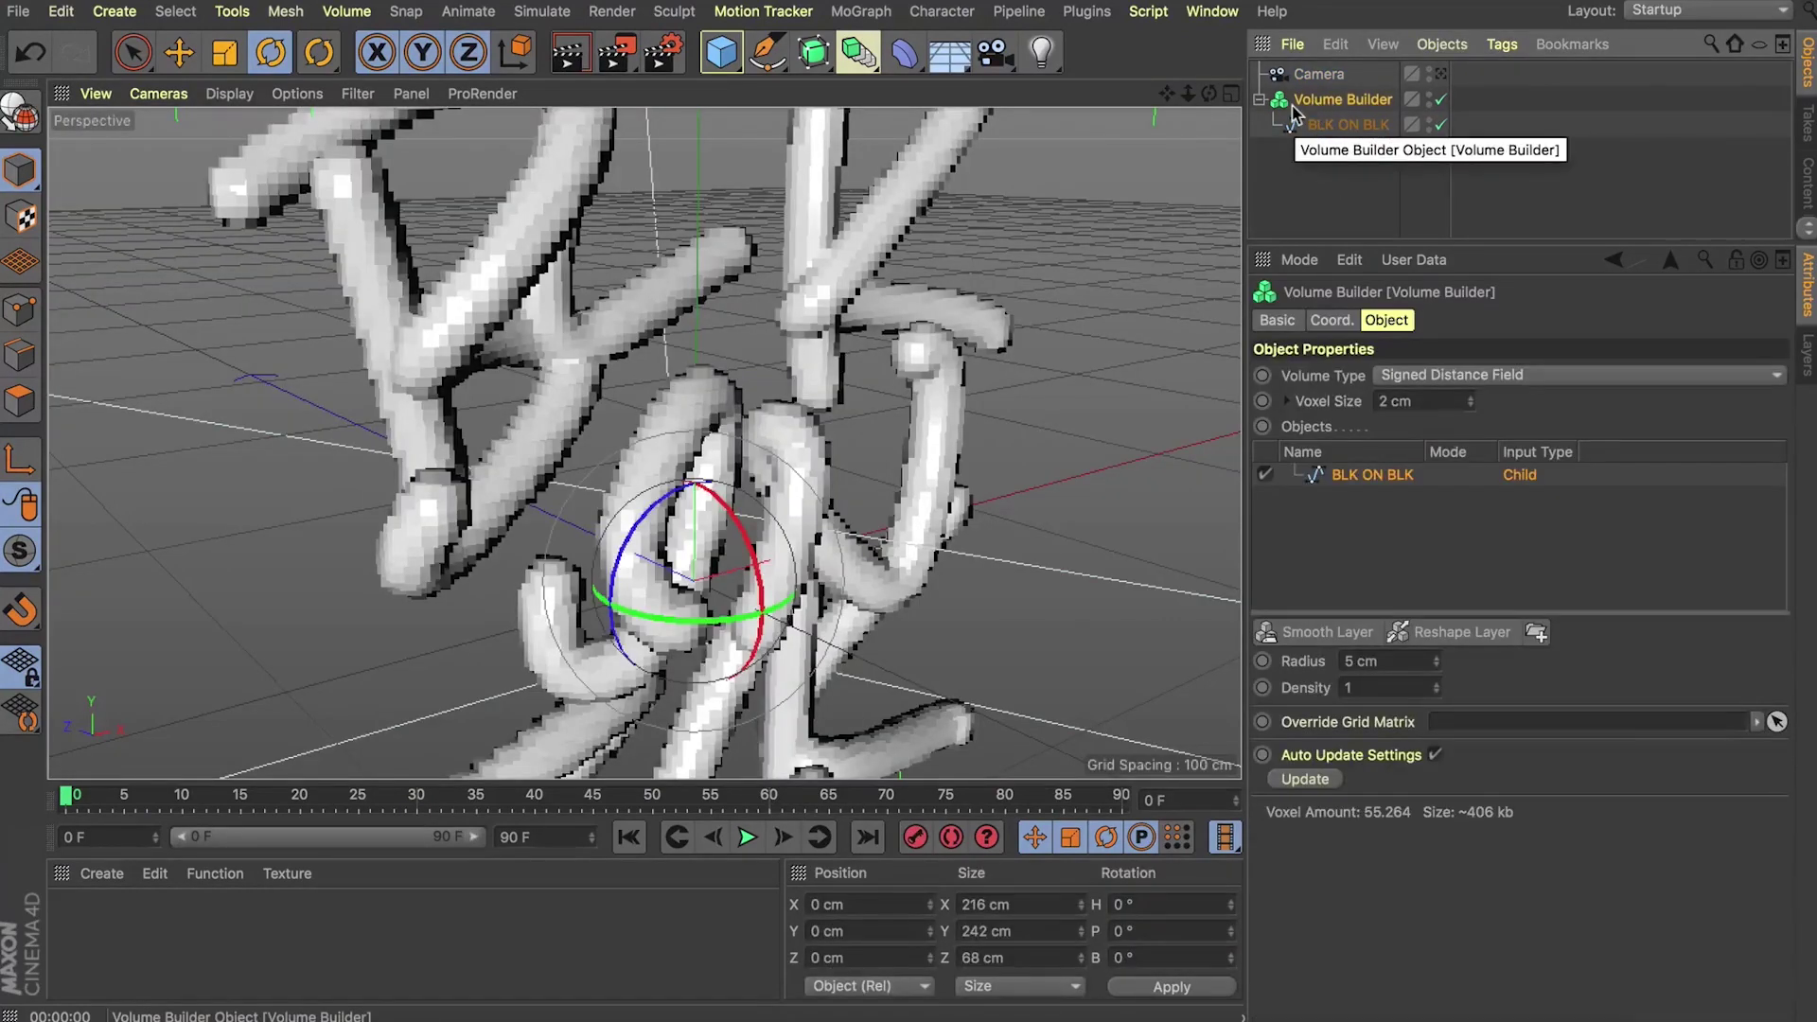
{"action": "key", "text": "alt"}
{"action": "left_click", "coordinate": [346, 13]}
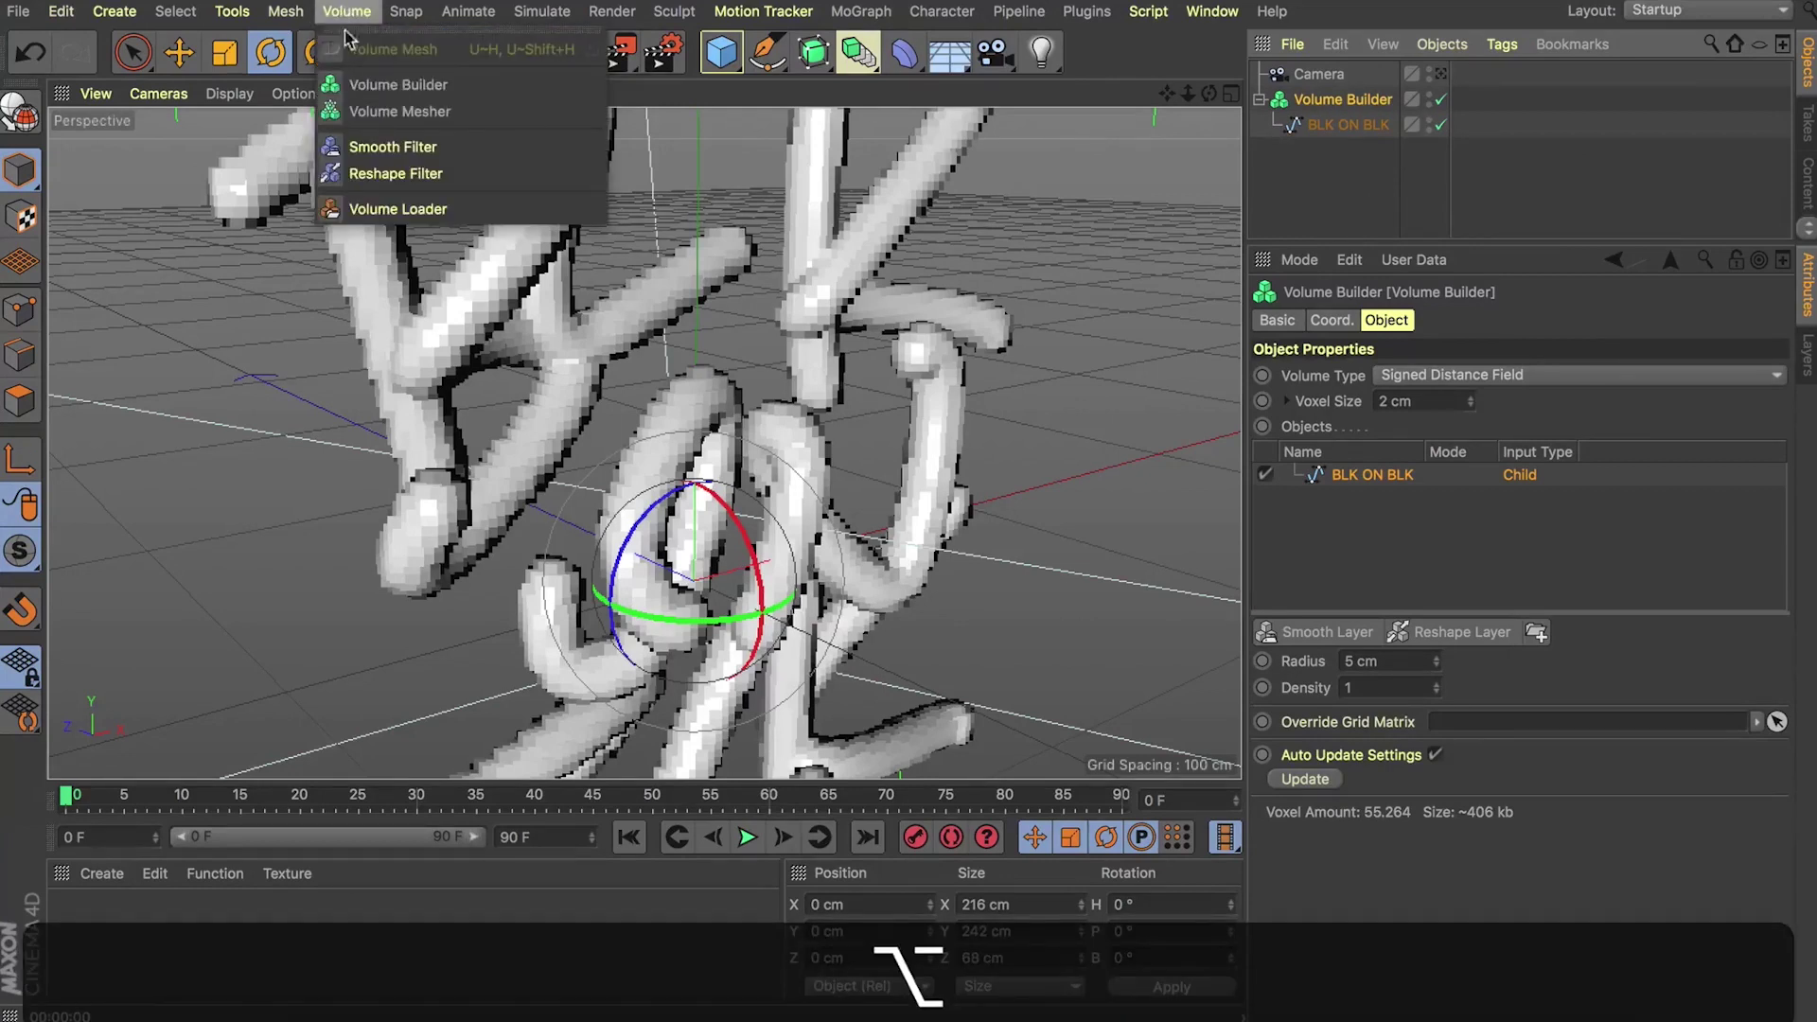
{"action": "left_click", "coordinate": [376, 112]}
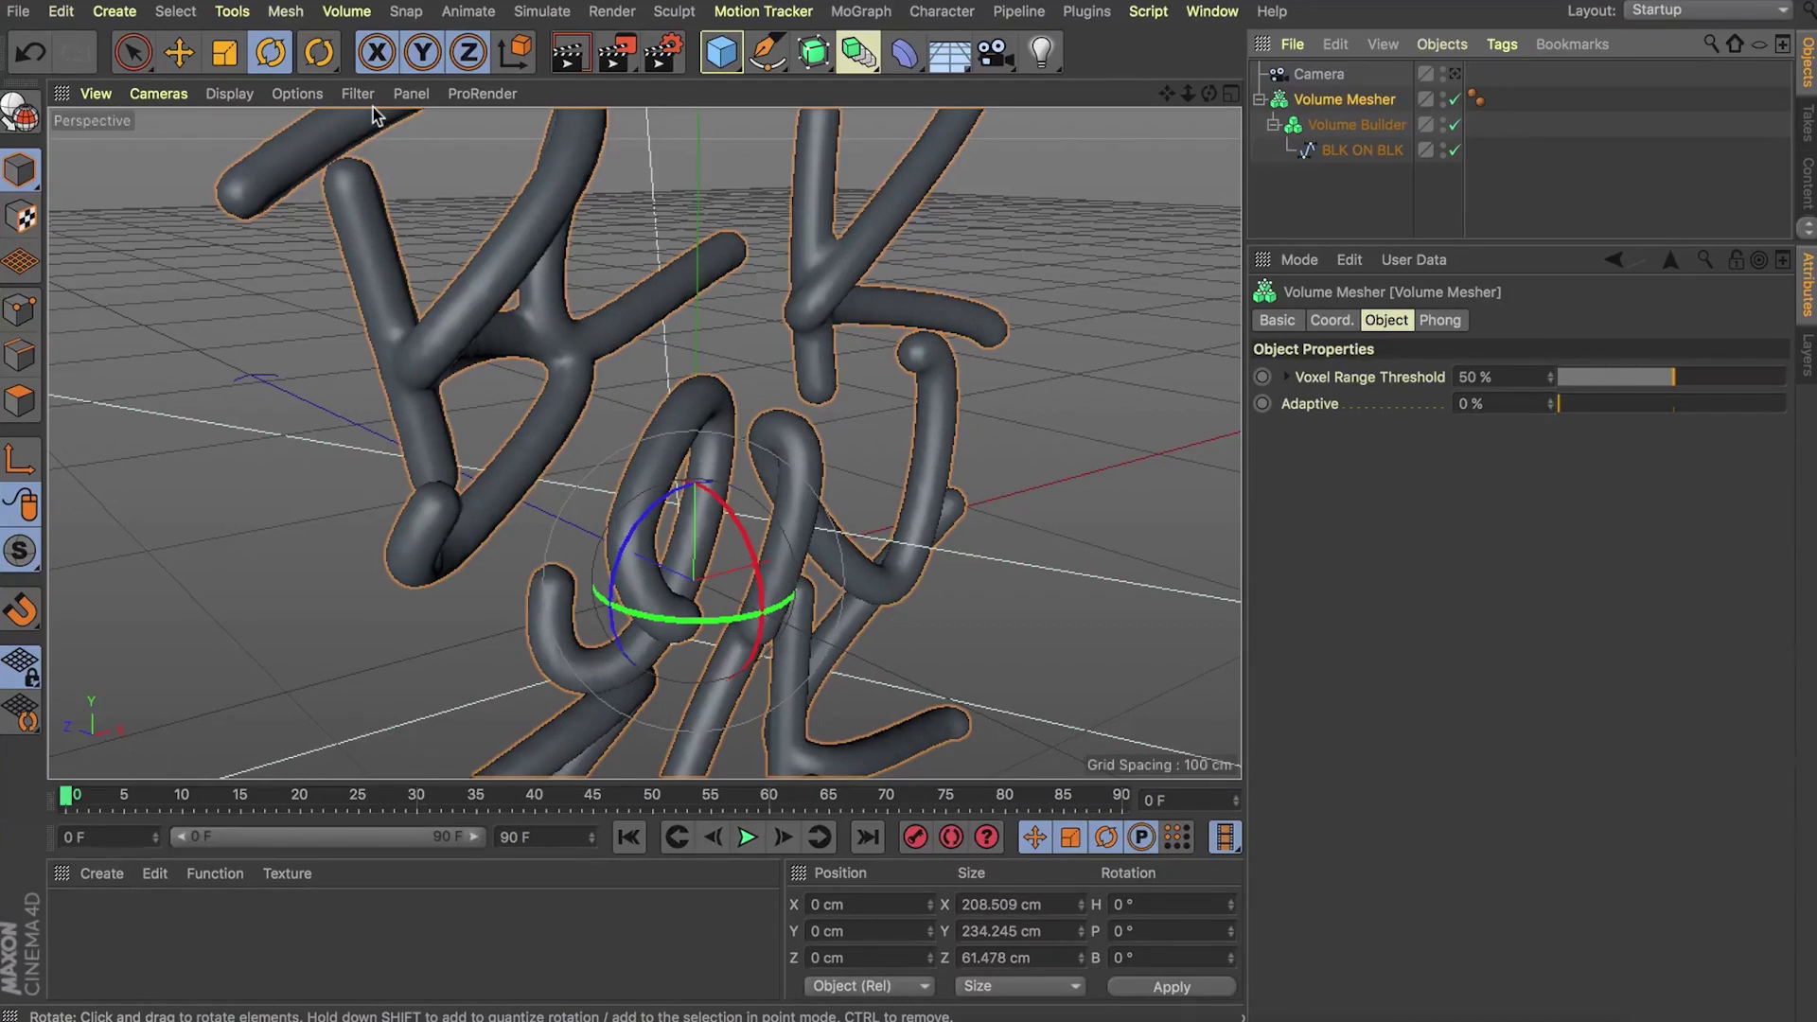
{"action": "key", "text": "h"}
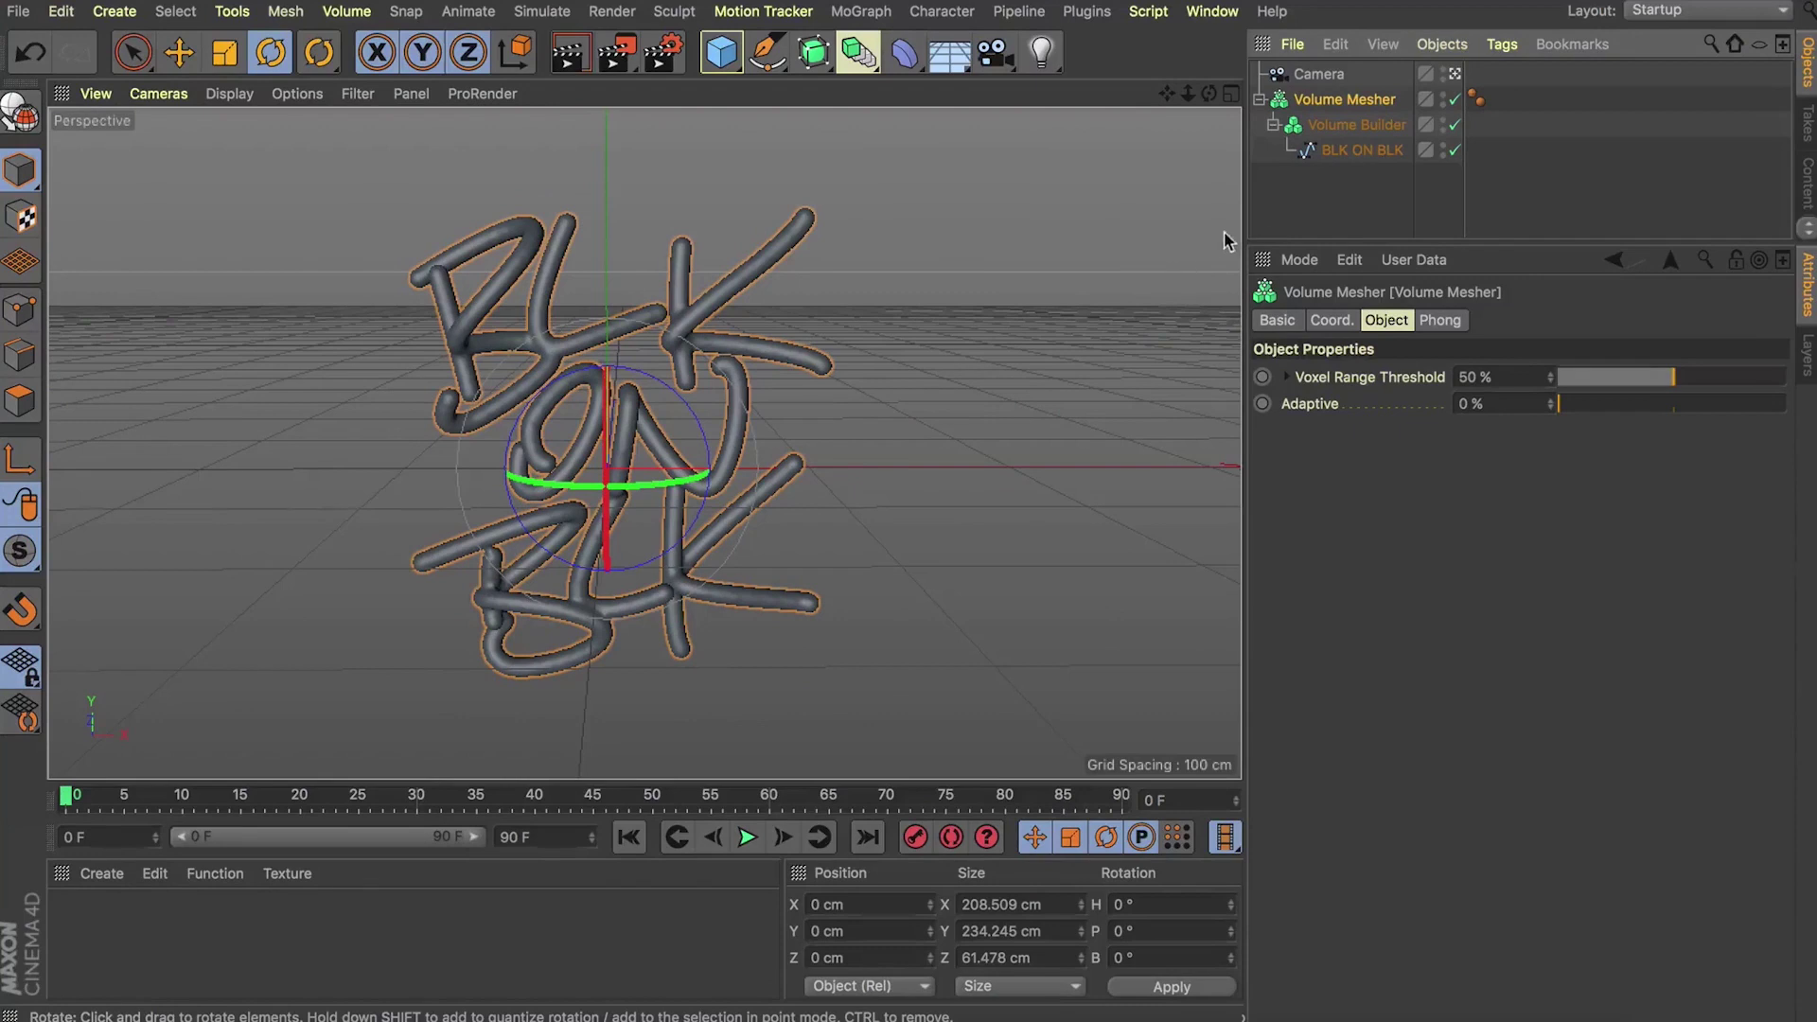
{"action": "left_click", "coordinate": [938, 402]}
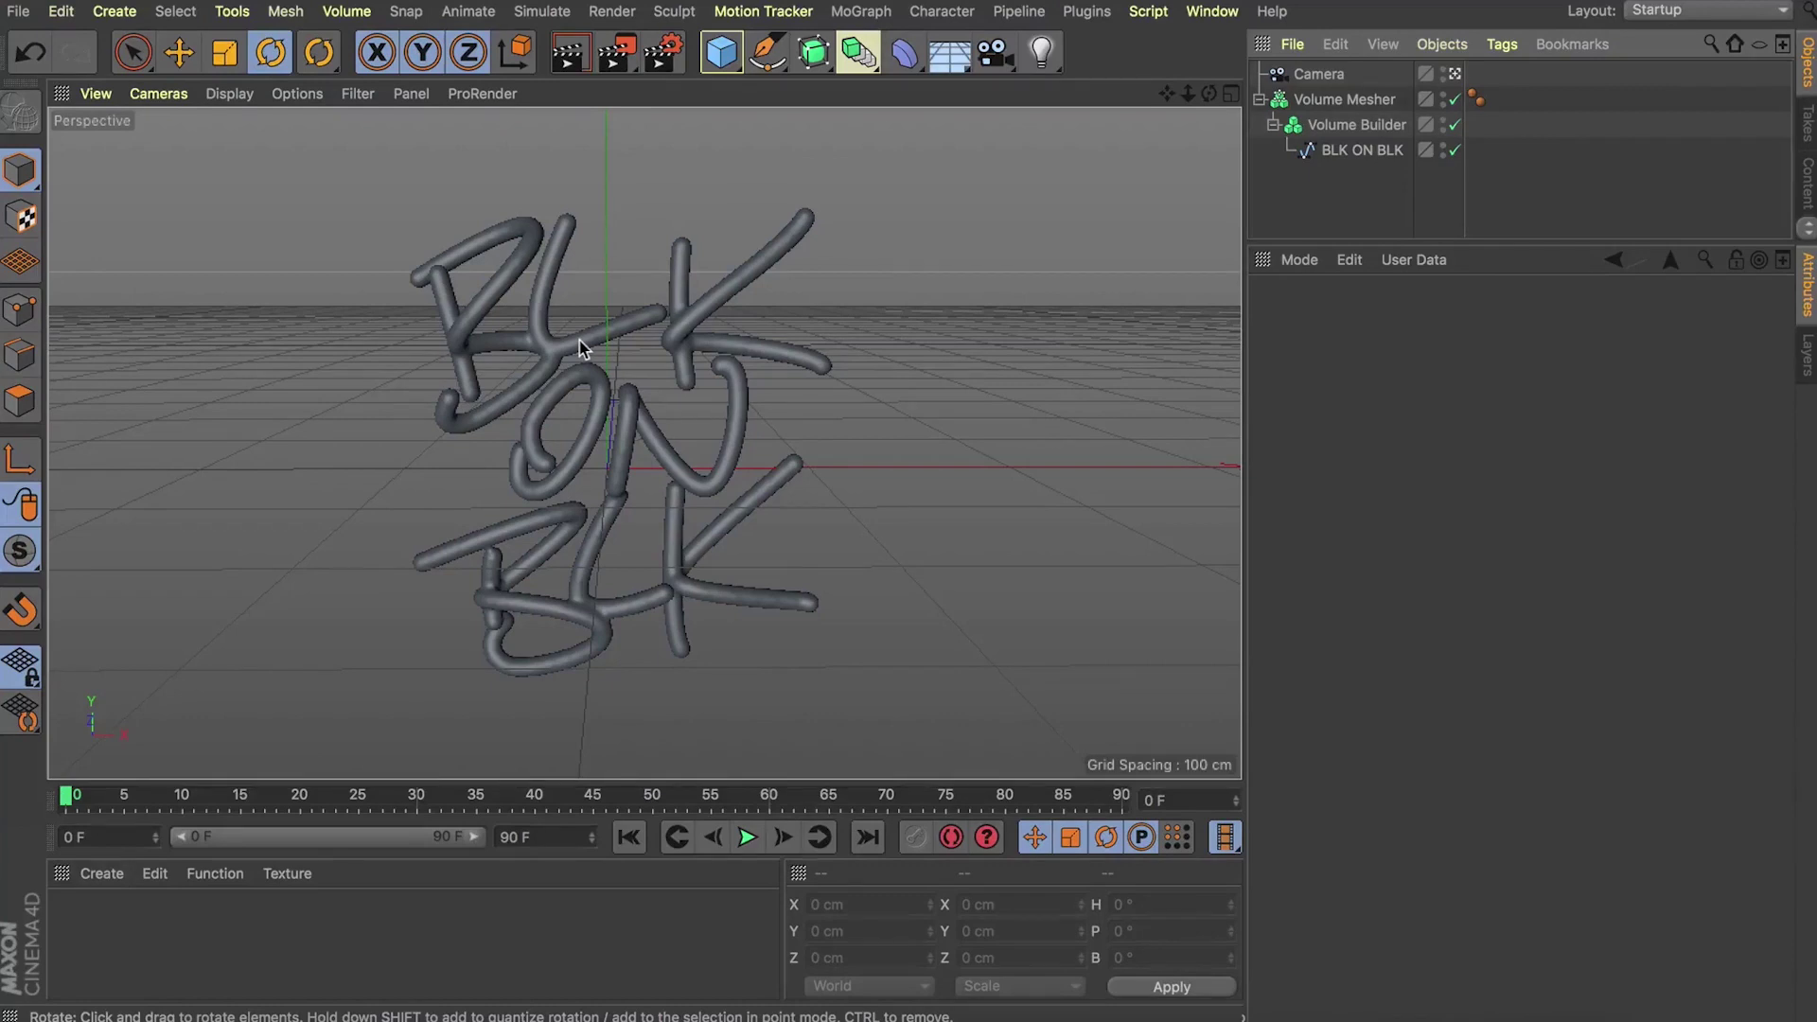
Step: Add a Smooth Layer to the Volume Builder and set the BLK ON BLK spline's radius to 10 cm
{"action": "left_click", "coordinate": [1325, 126]}
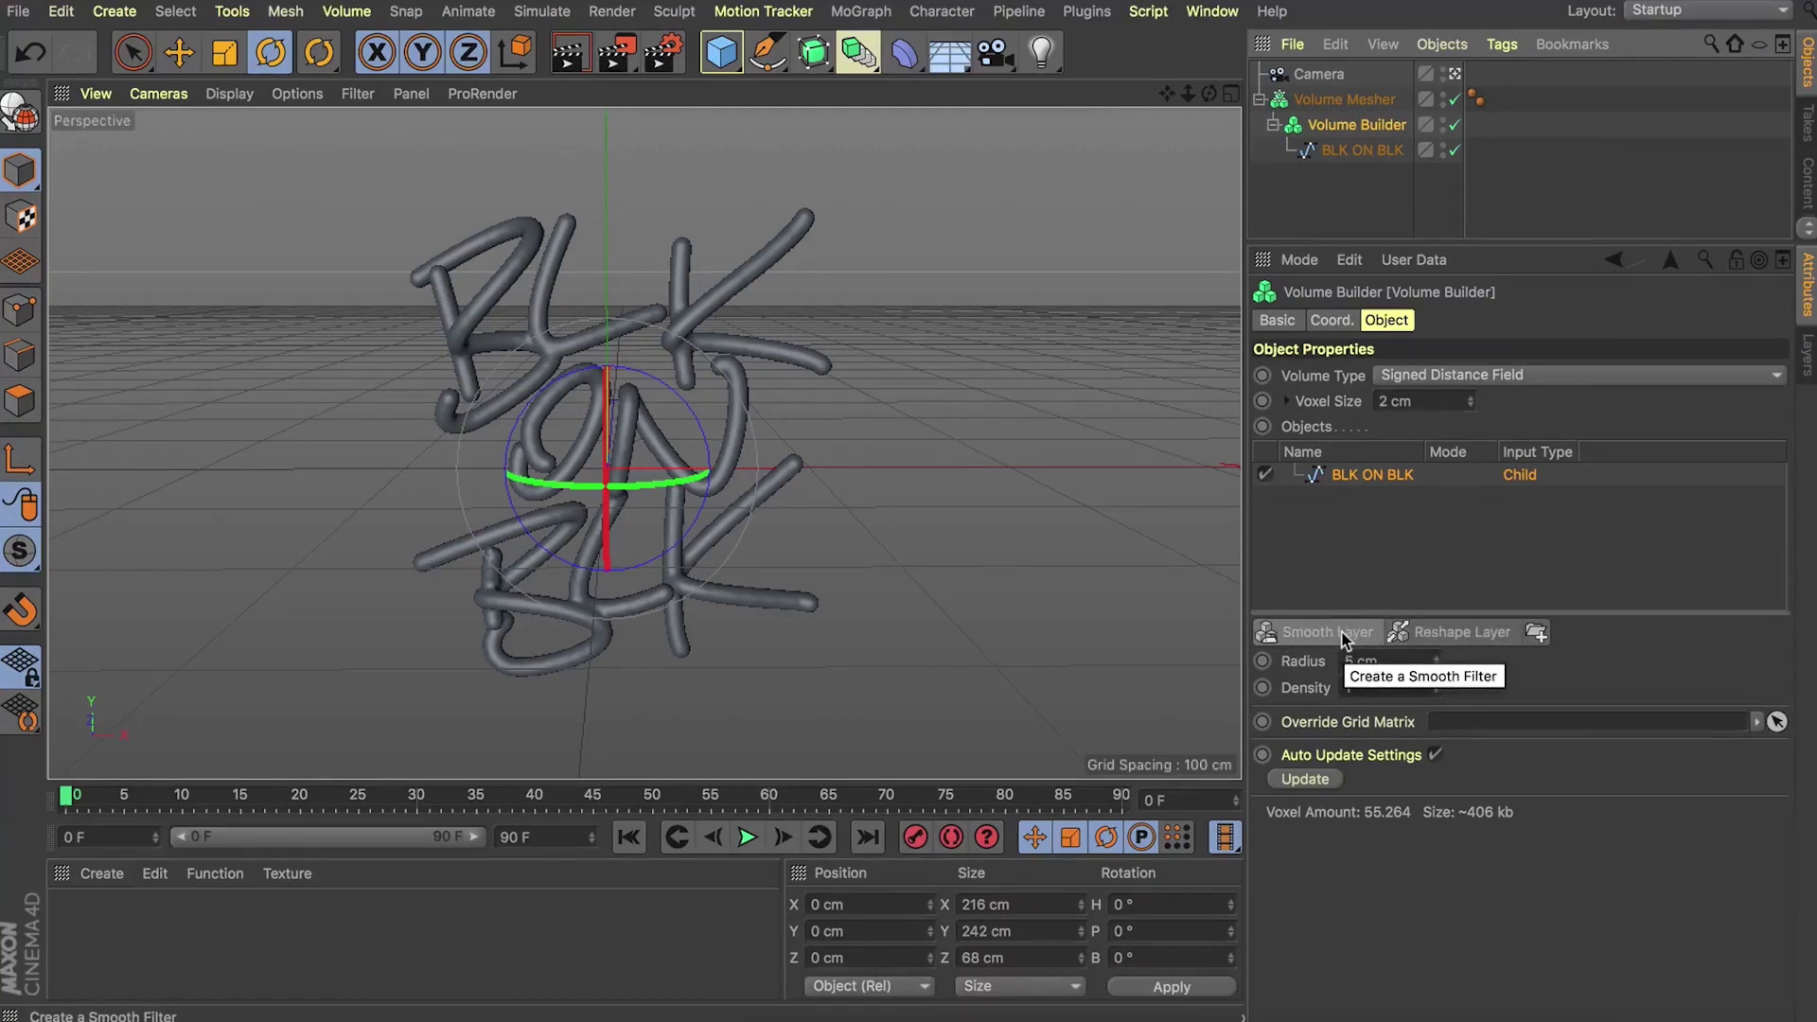
{"action": "left_click", "coordinate": [1342, 640]}
{"action": "left_click", "coordinate": [1370, 476]}
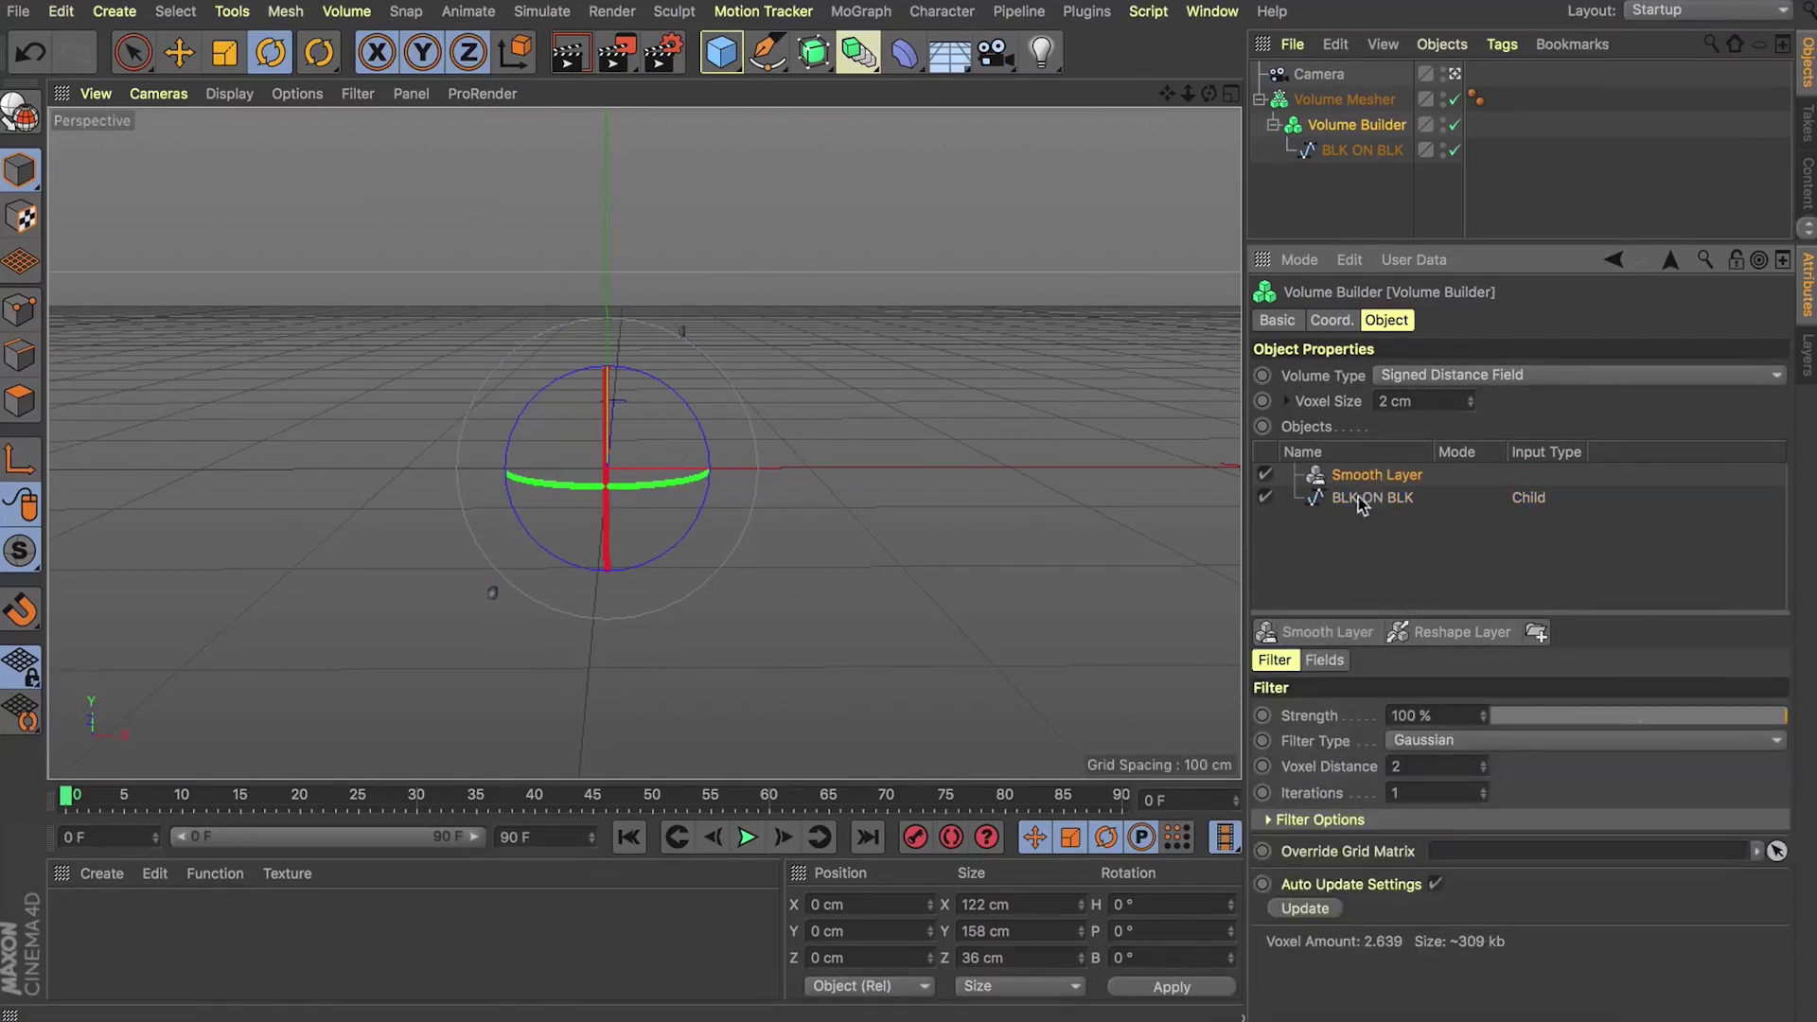
{"action": "left_click", "coordinate": [1341, 497]}
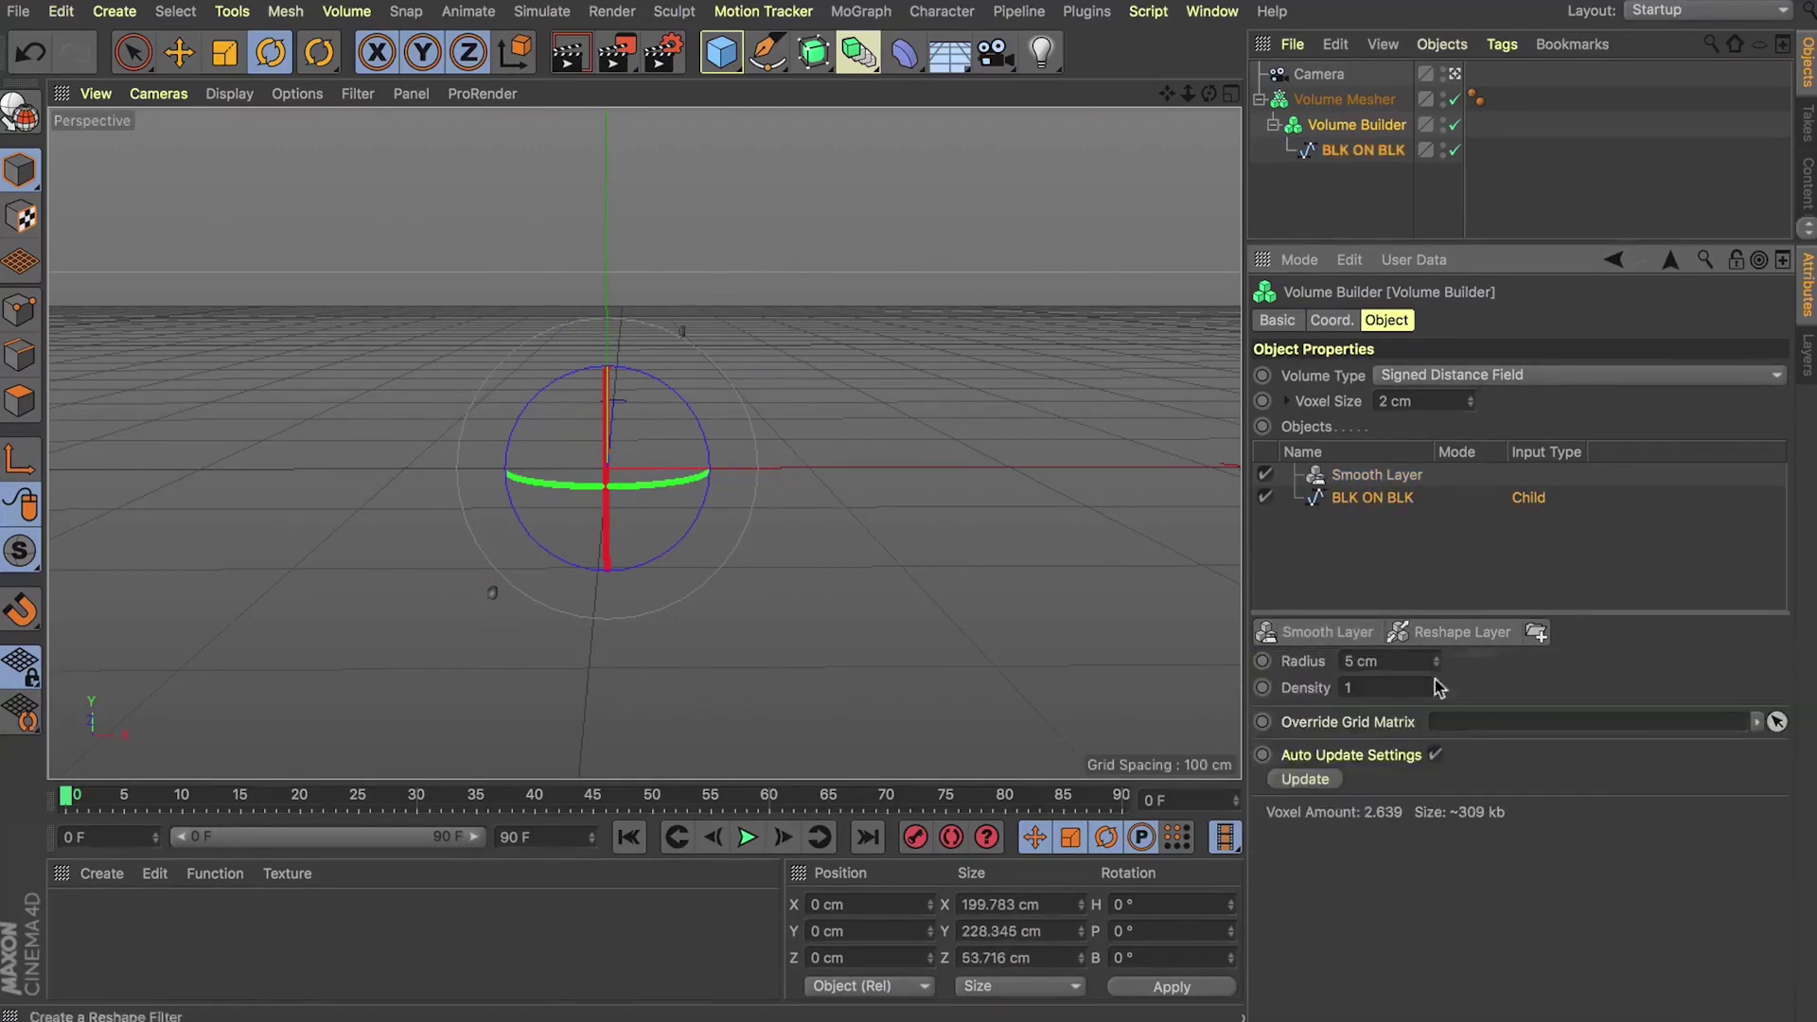
{"action": "left_click", "coordinate": [1381, 661]}
{"action": "type", "text": "10"}
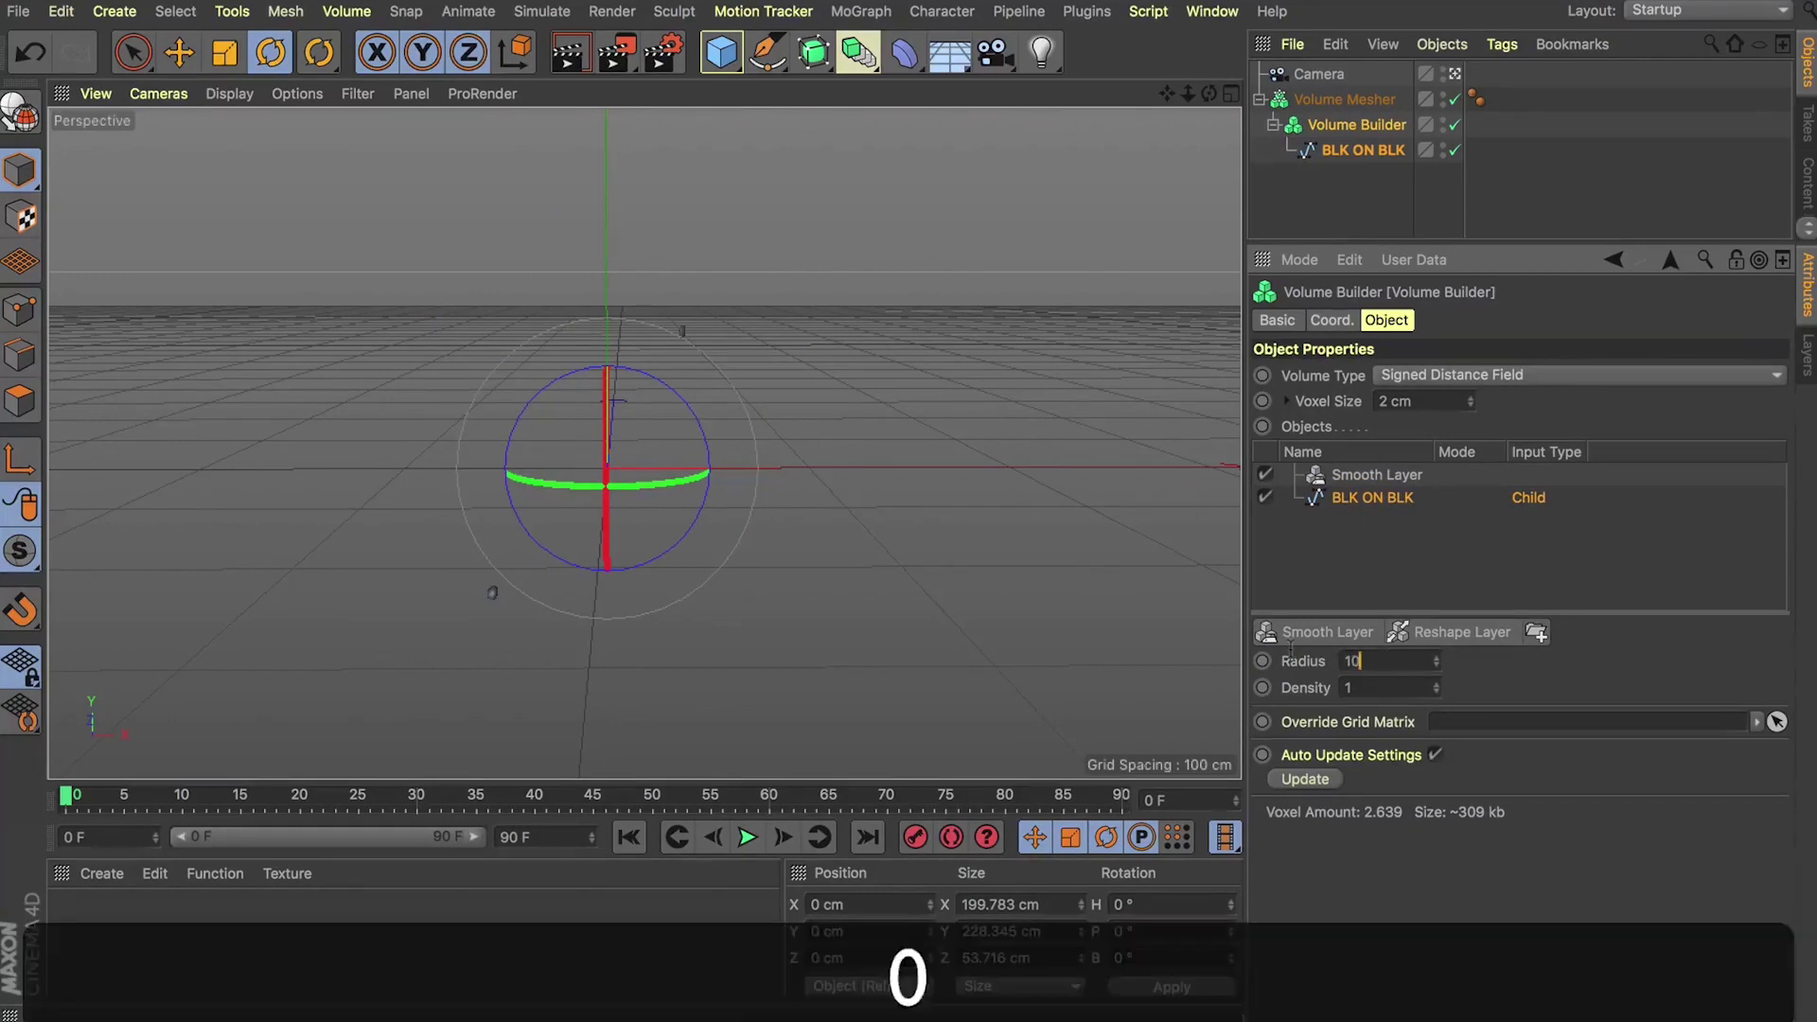
{"action": "key", "text": "Return"}
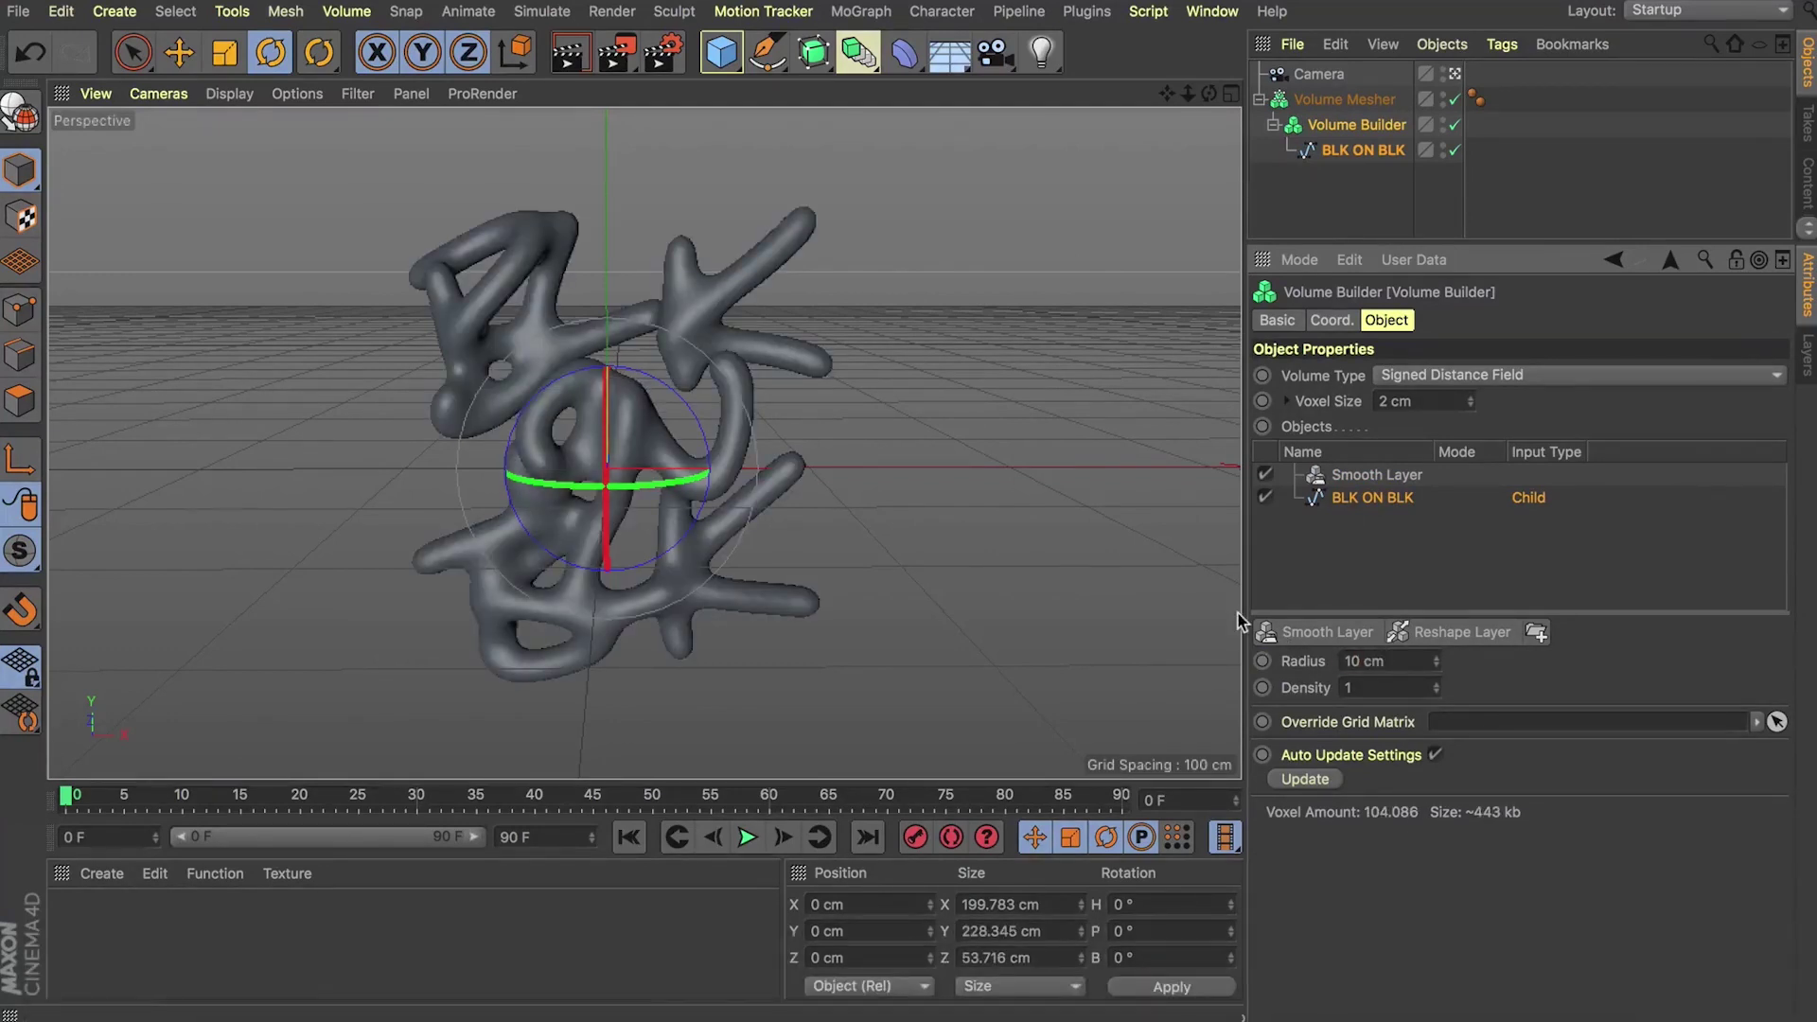
Step: Switch the Smooth Layer off and on repeatedly to compare the lettering with and without smoothing
{"action": "left_click", "coordinate": [1401, 476]}
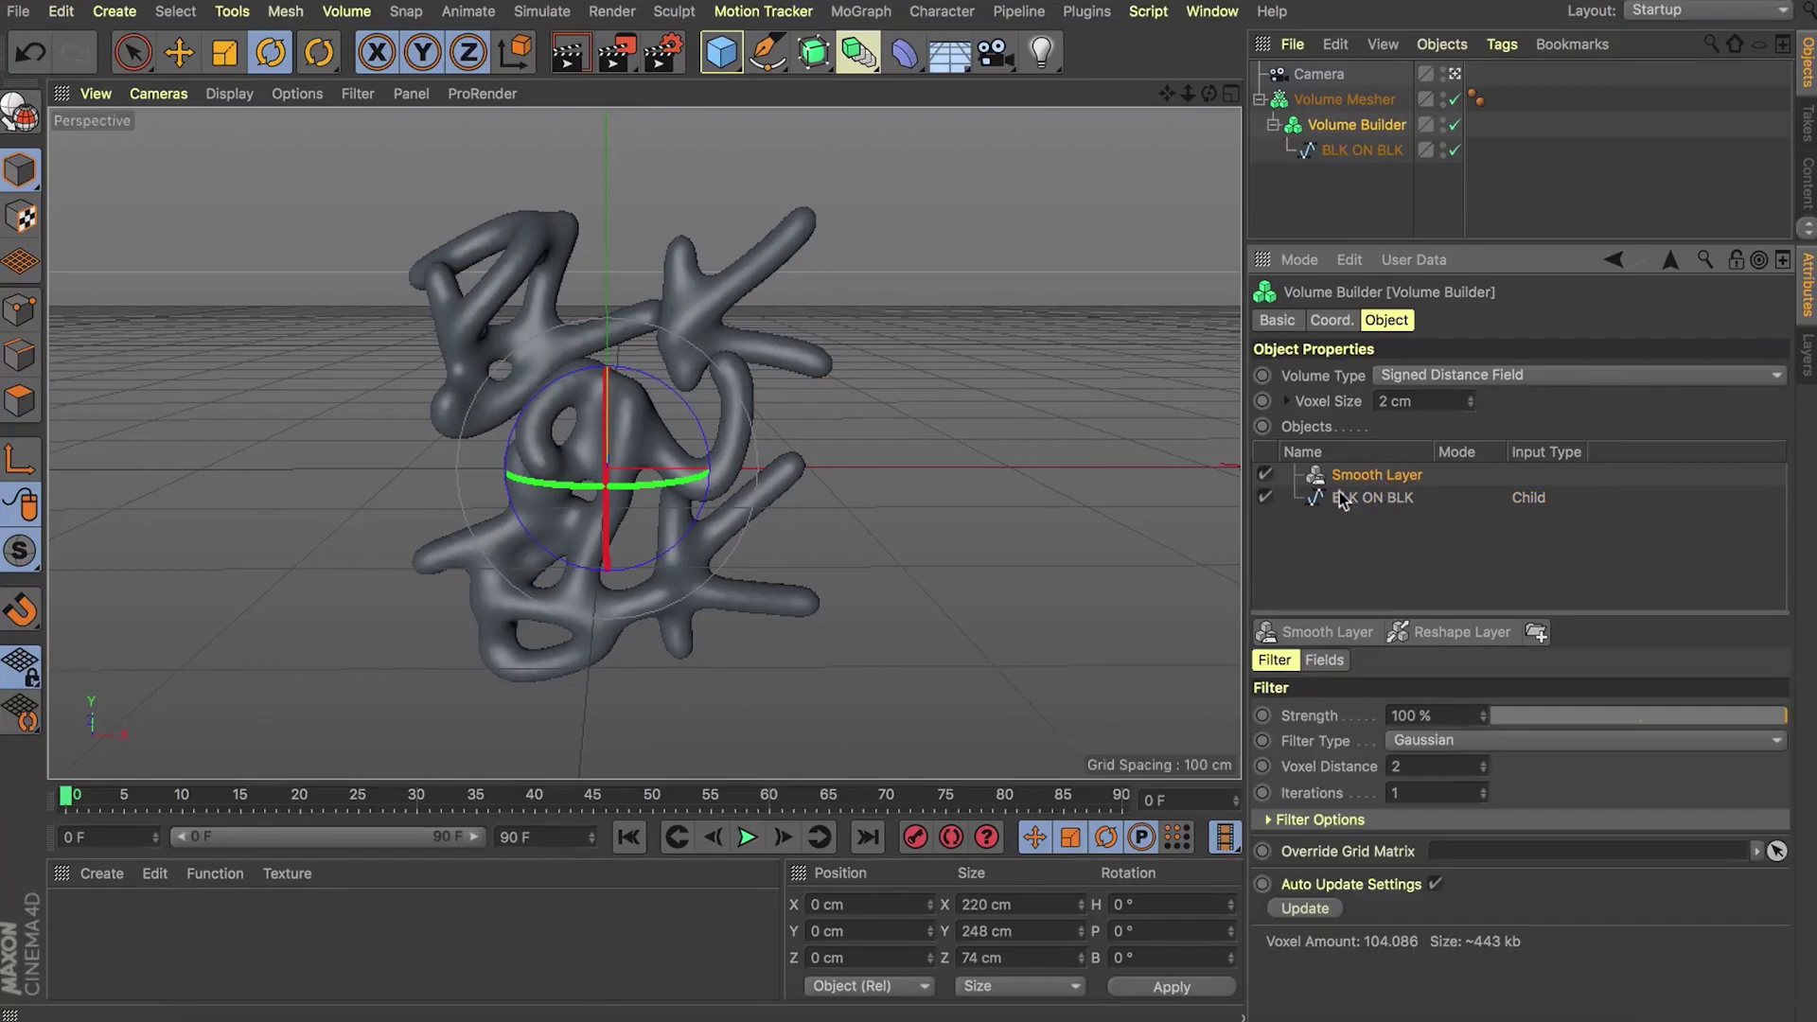
{"action": "left_click", "coordinate": [1265, 474]}
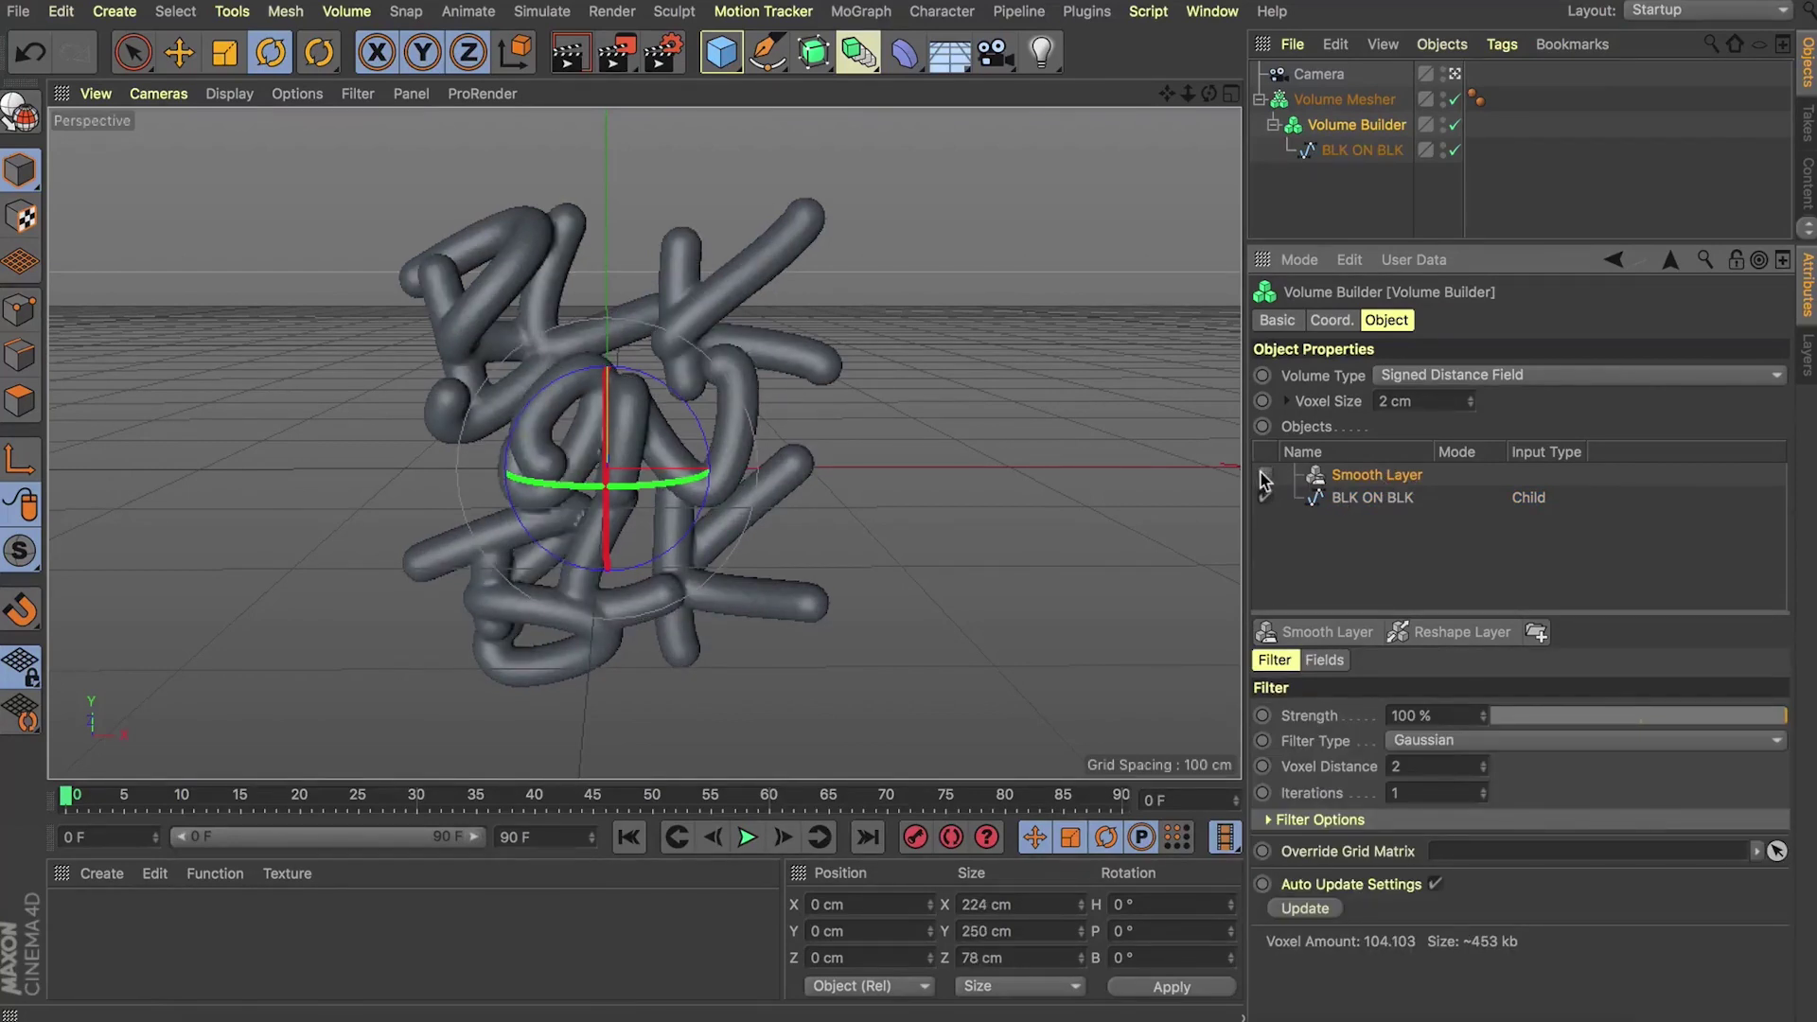
{"action": "left_click", "coordinate": [1265, 475]}
{"action": "left_click", "coordinate": [1265, 475]}
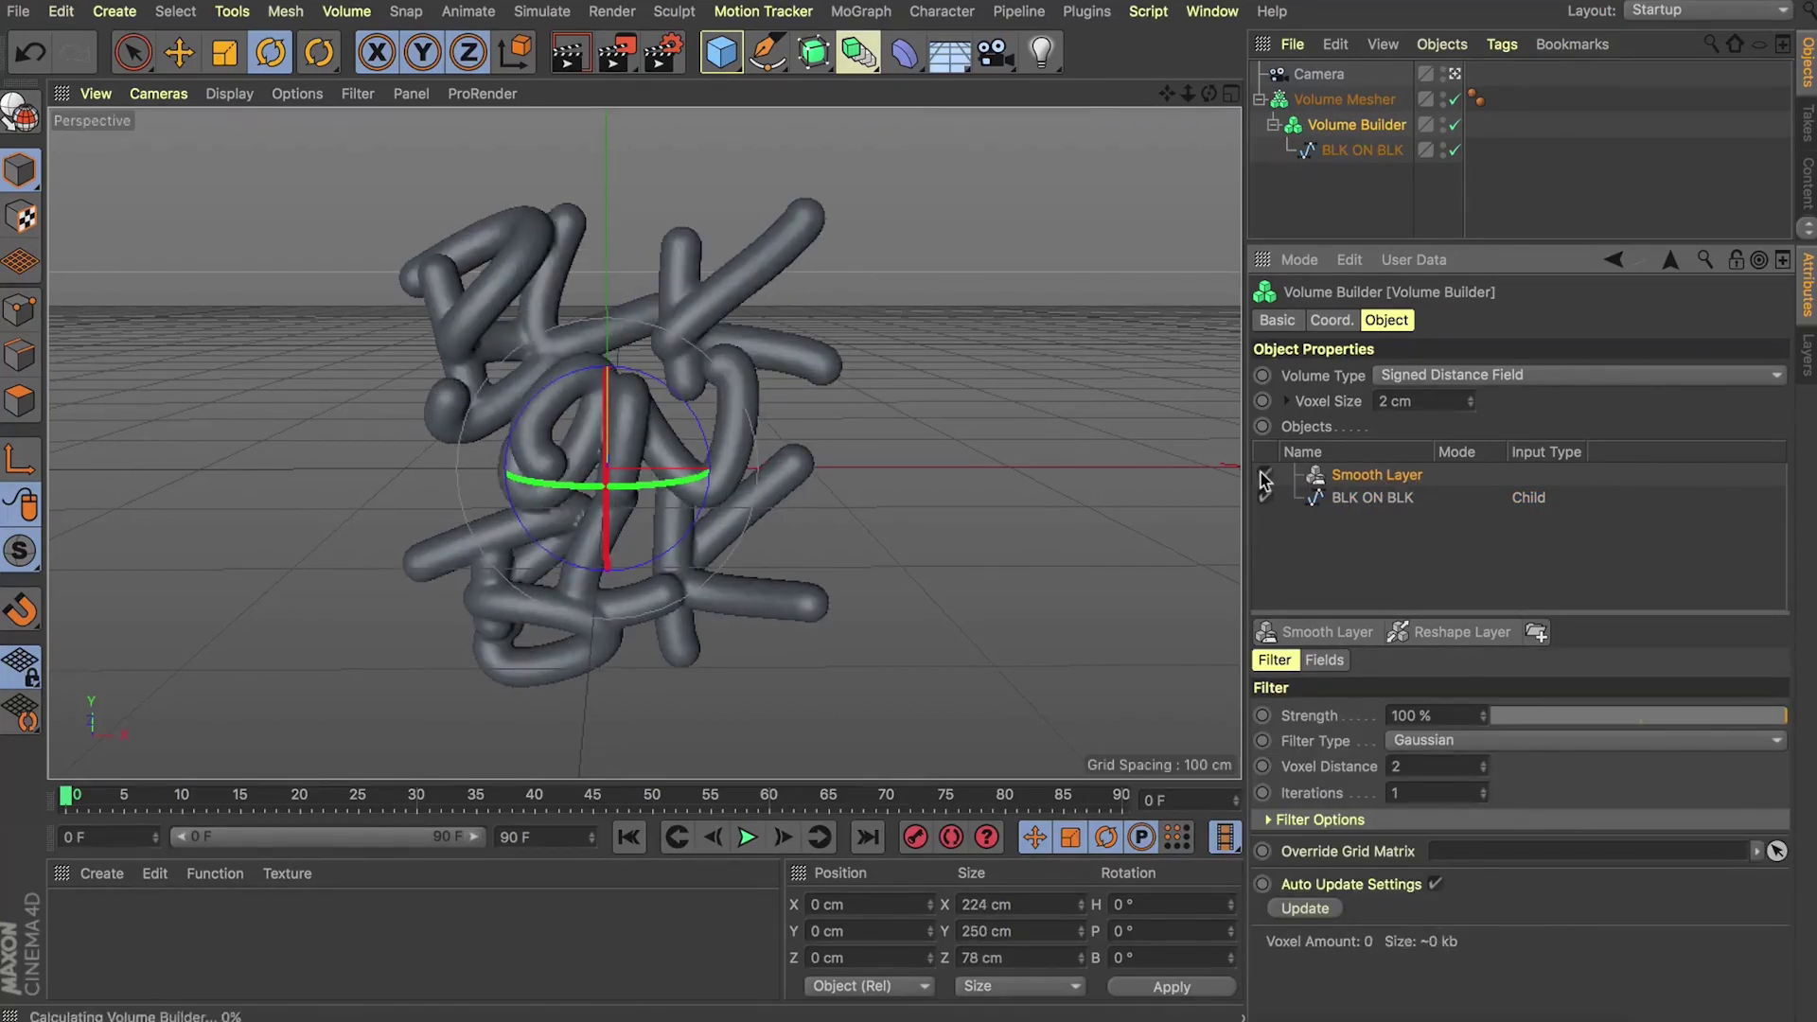
{"action": "left_click", "coordinate": [1266, 475]}
{"action": "left_click", "coordinate": [1265, 475]}
{"action": "left_click", "coordinate": [1265, 475]}
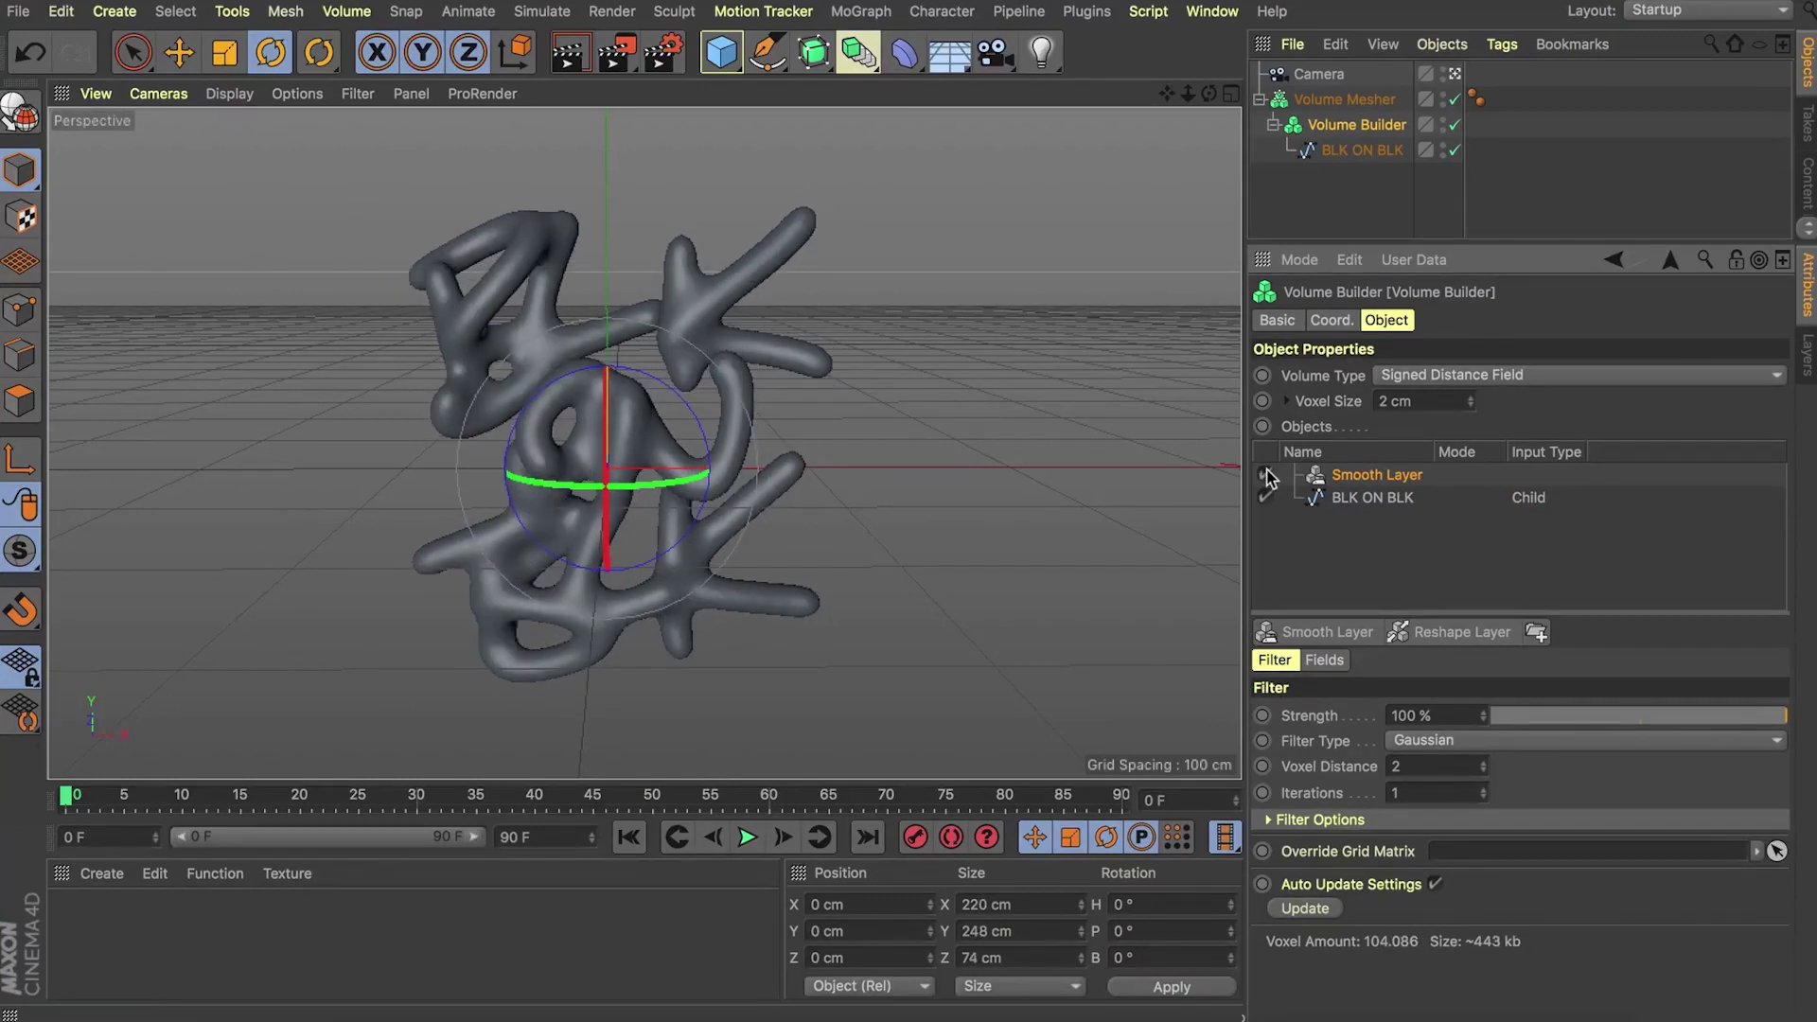
Step: Add a Reshape Layer to the Volume Builder and disable the Smooth Layer
{"action": "left_click", "coordinate": [1431, 632]}
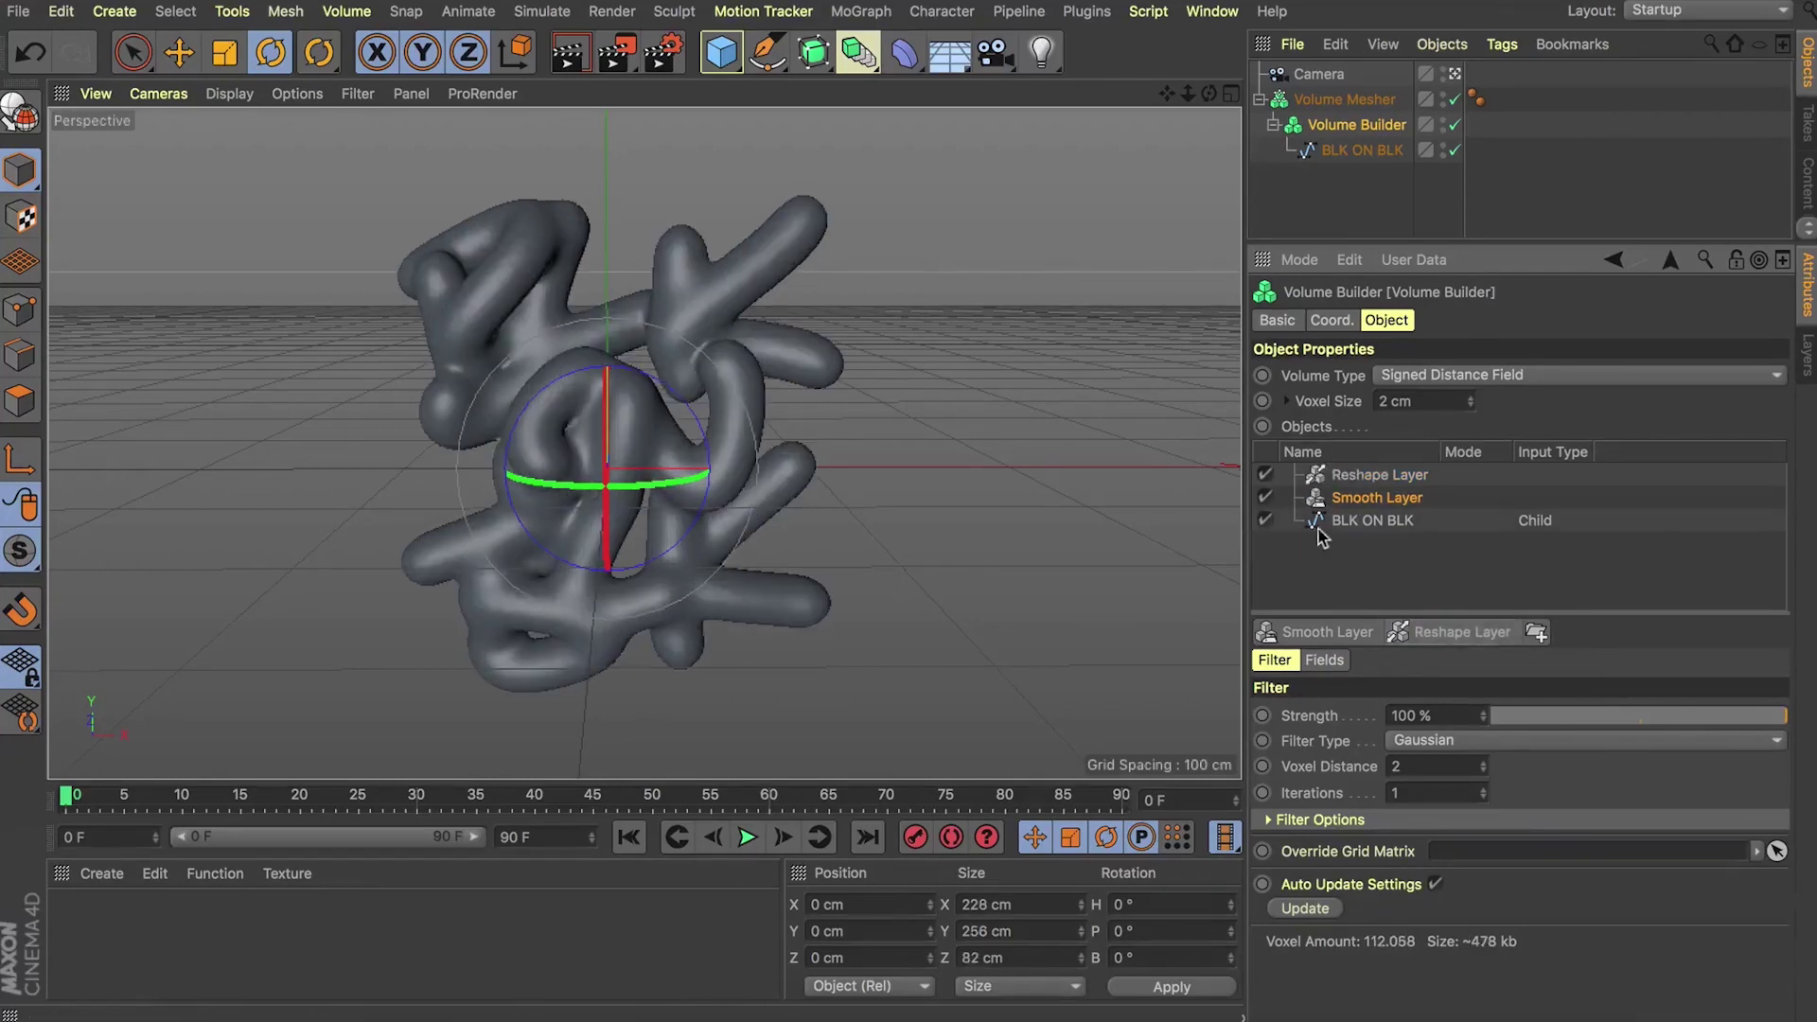
{"action": "left_click", "coordinate": [1264, 498]}
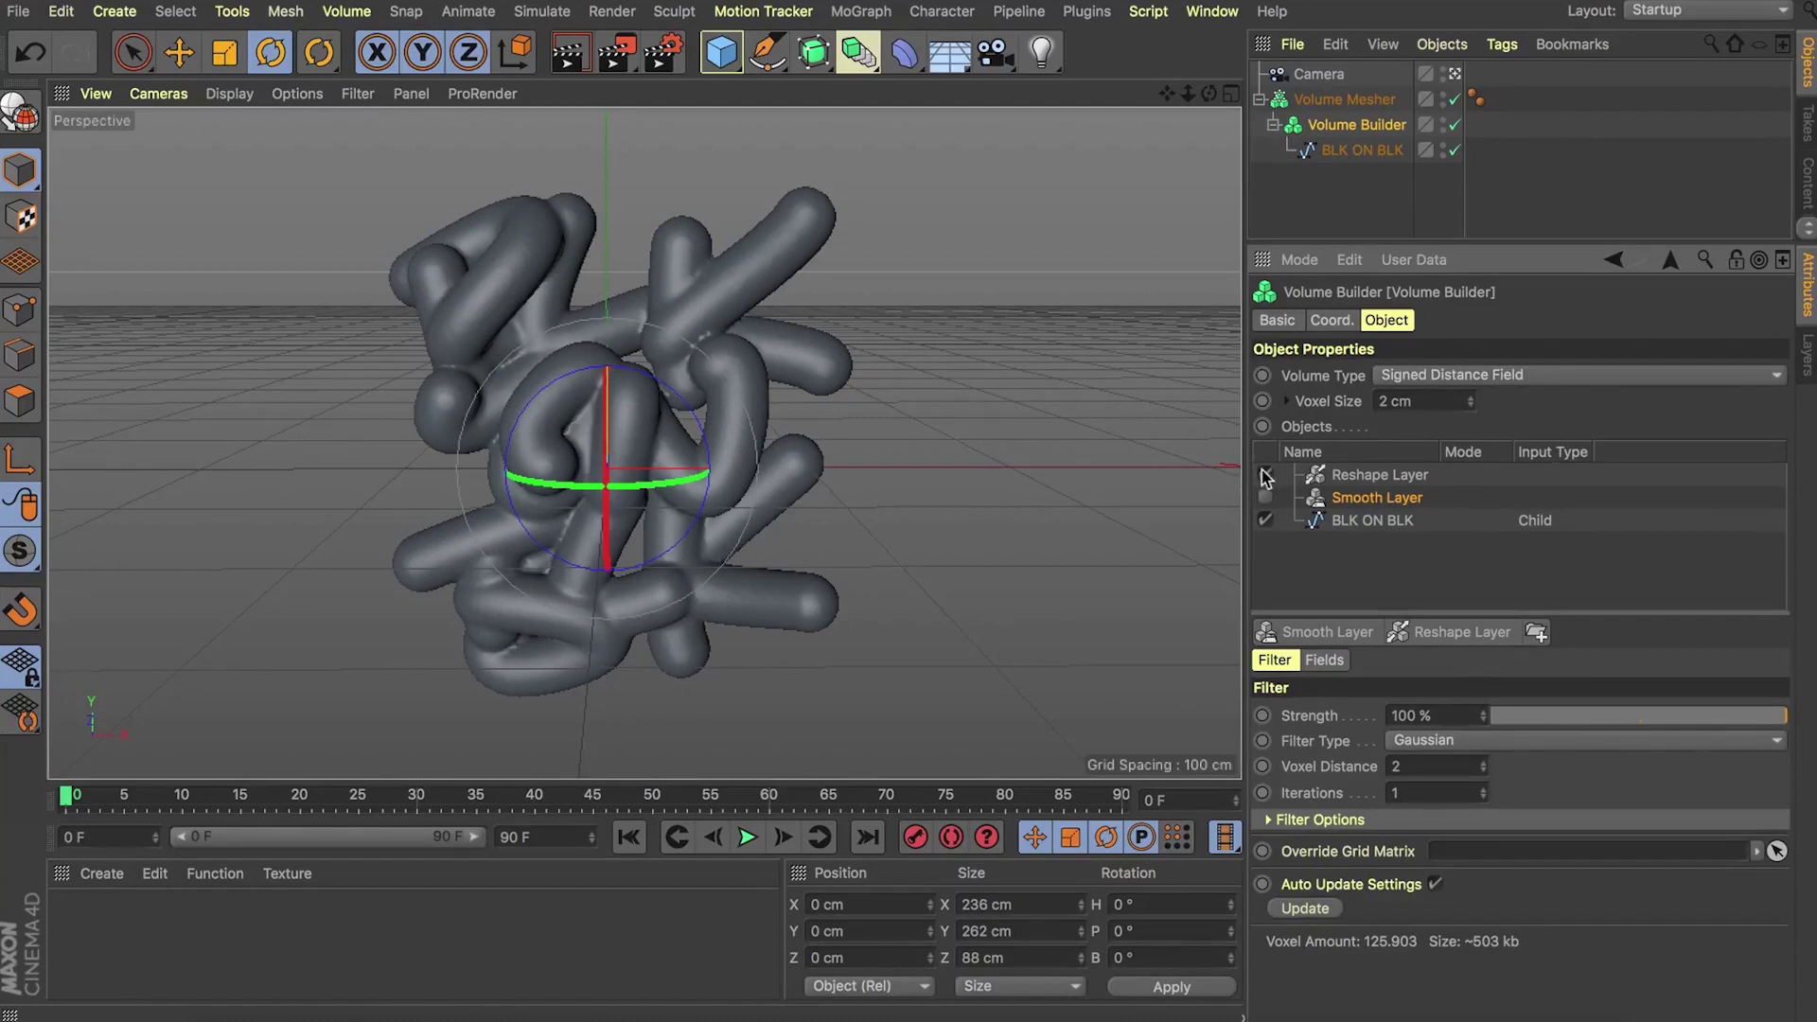
Step: Switch the Reshape Layer on and off repeatedly to compare the lettering with and without reshaping
{"action": "left_click", "coordinate": [1265, 476]}
{"action": "left_click", "coordinate": [1265, 476]}
{"action": "left_click", "coordinate": [1264, 476]}
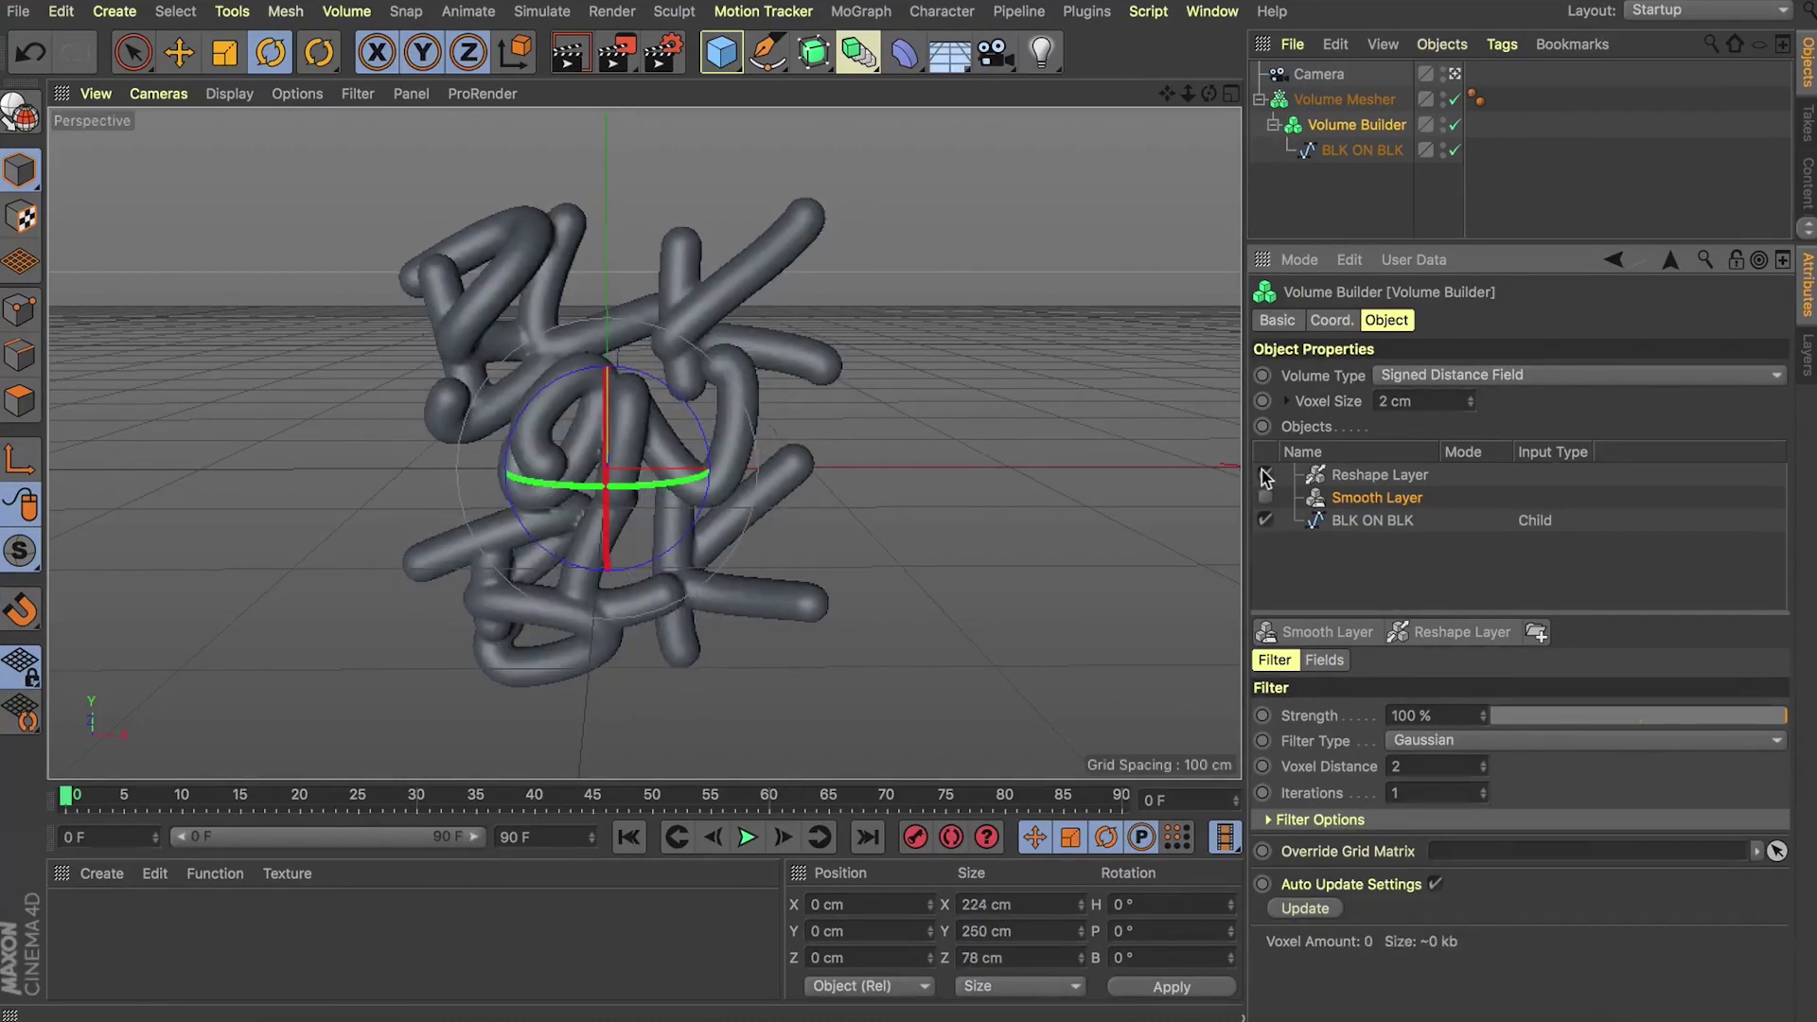
{"action": "left_click", "coordinate": [1264, 476]}
{"action": "left_click", "coordinate": [1264, 477]}
{"action": "left_click", "coordinate": [1264, 476]}
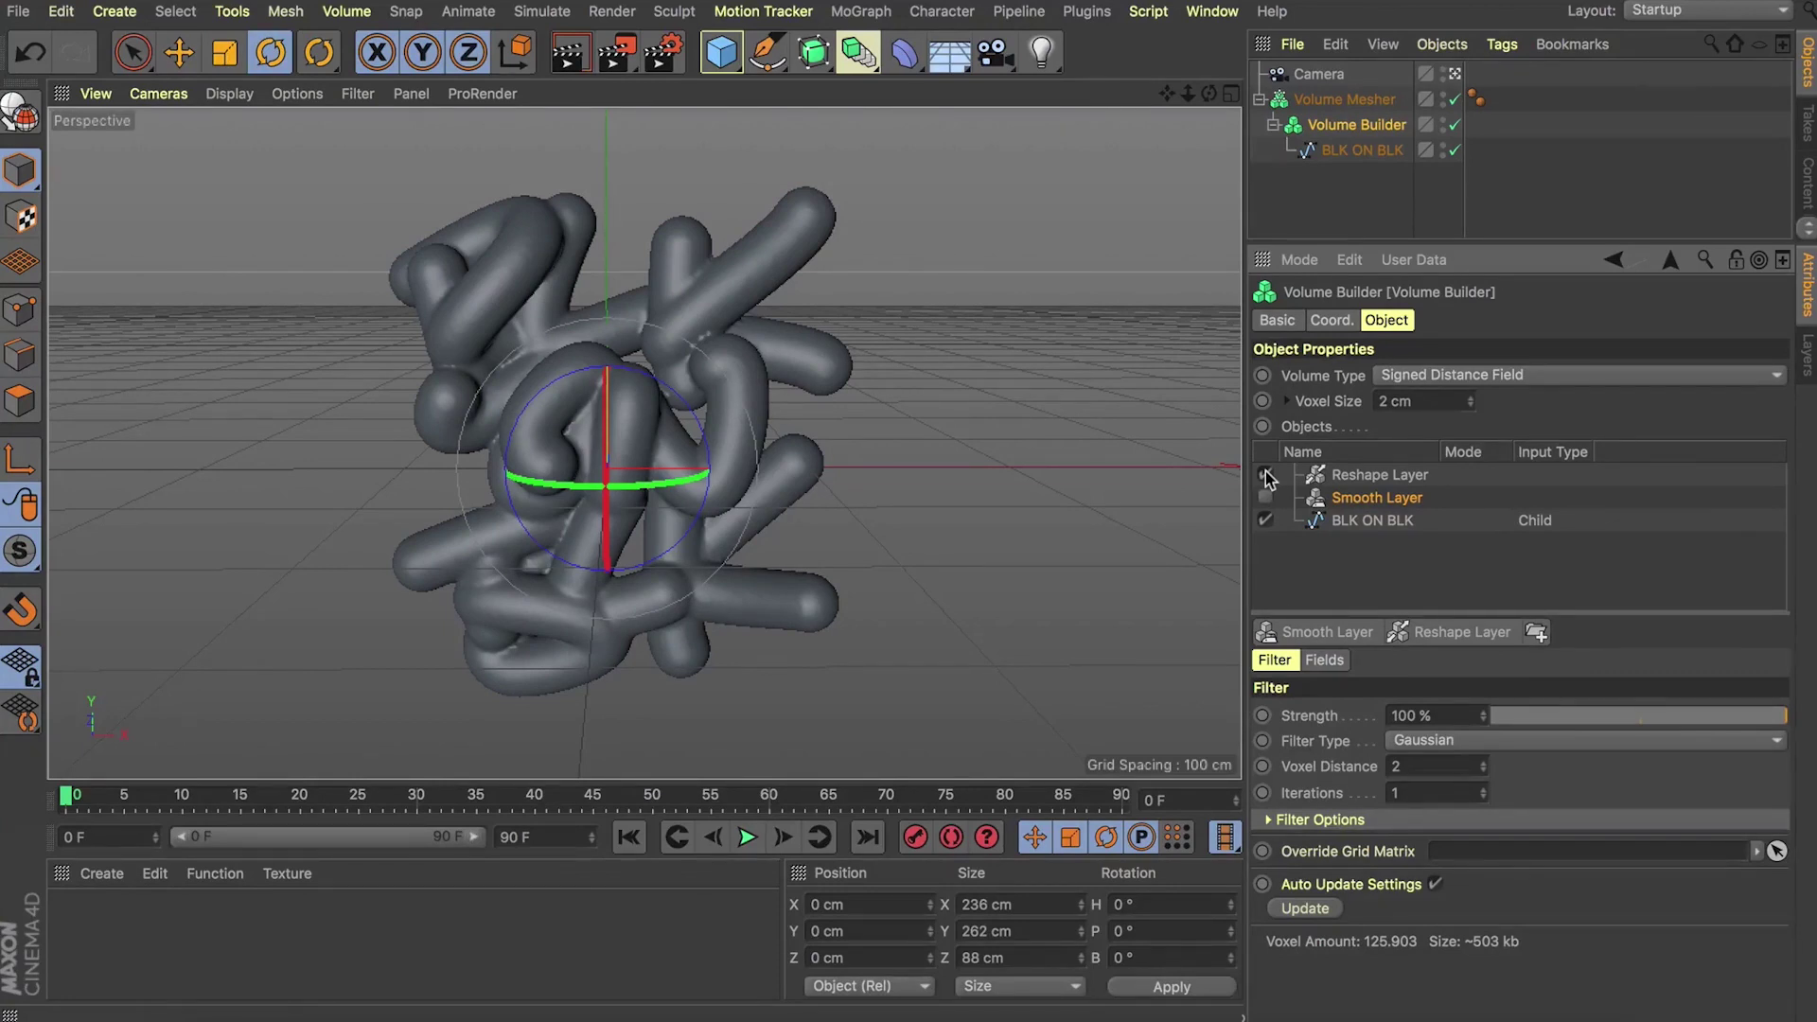
{"action": "left_click", "coordinate": [1266, 474]}
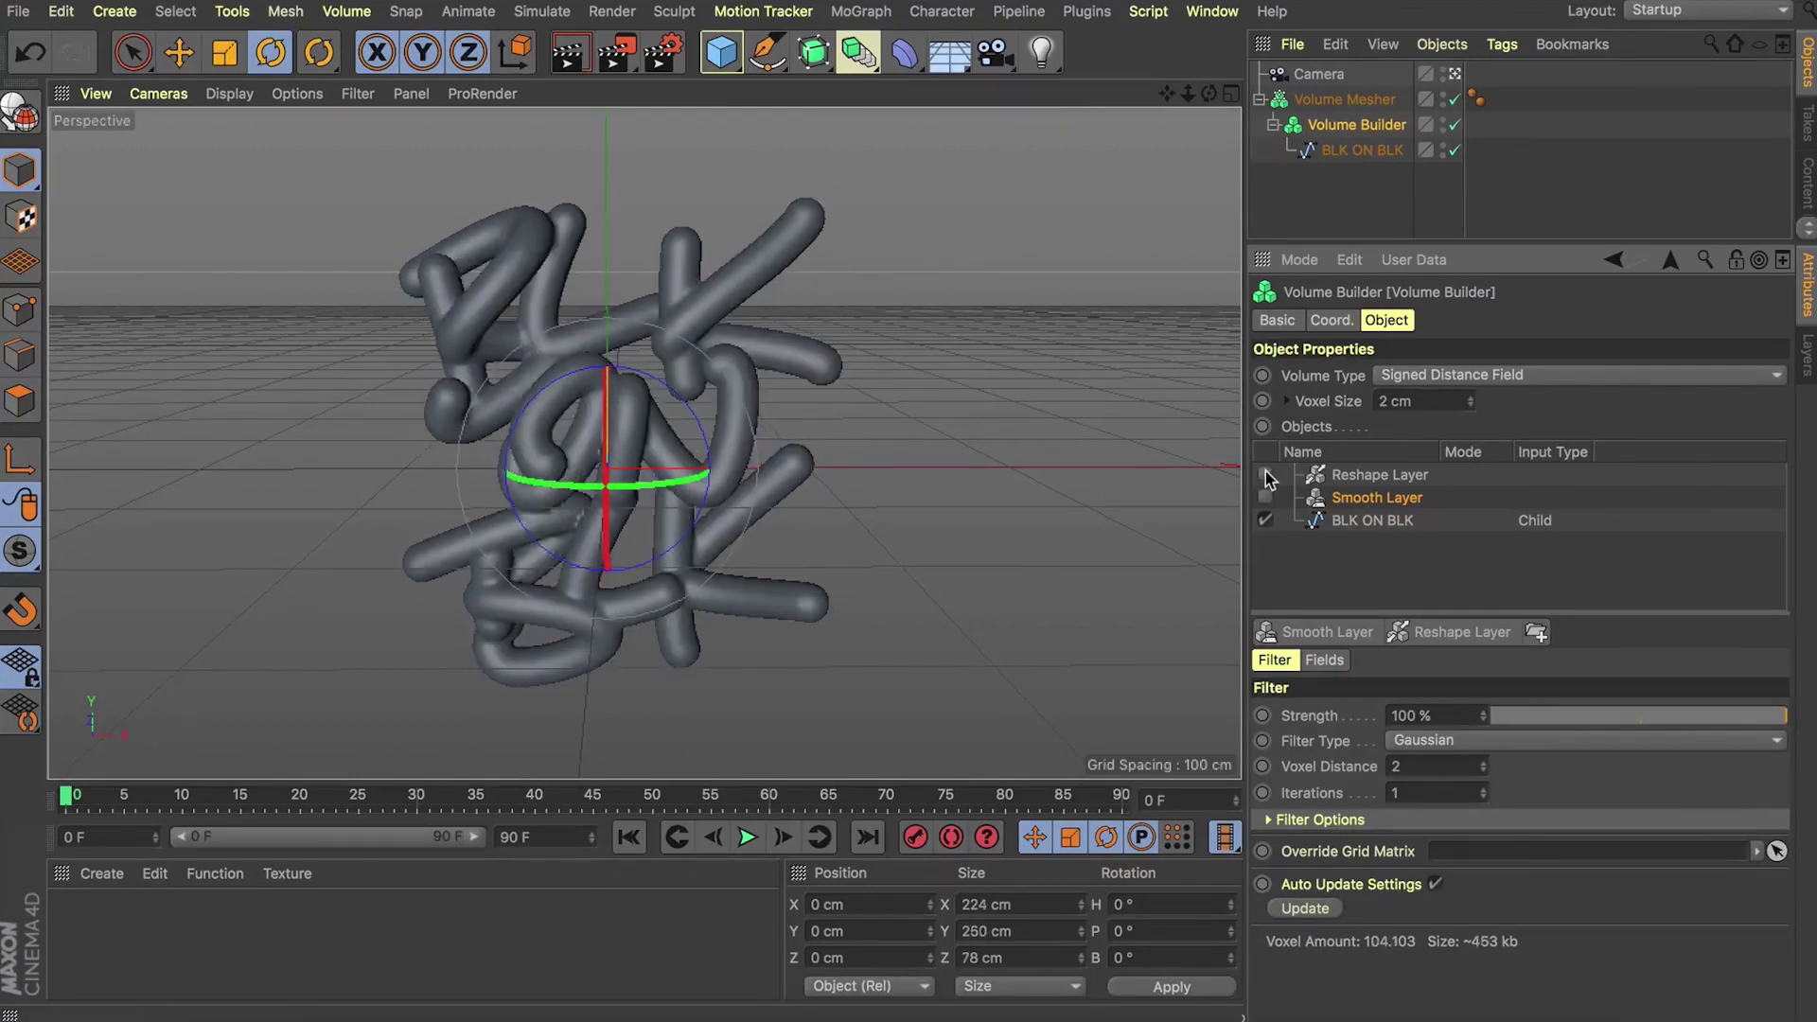
Step: Enable the Smooth Layer, try the Mean Curvature filter type, and return it to Gaussian
{"action": "left_click", "coordinate": [1266, 497]}
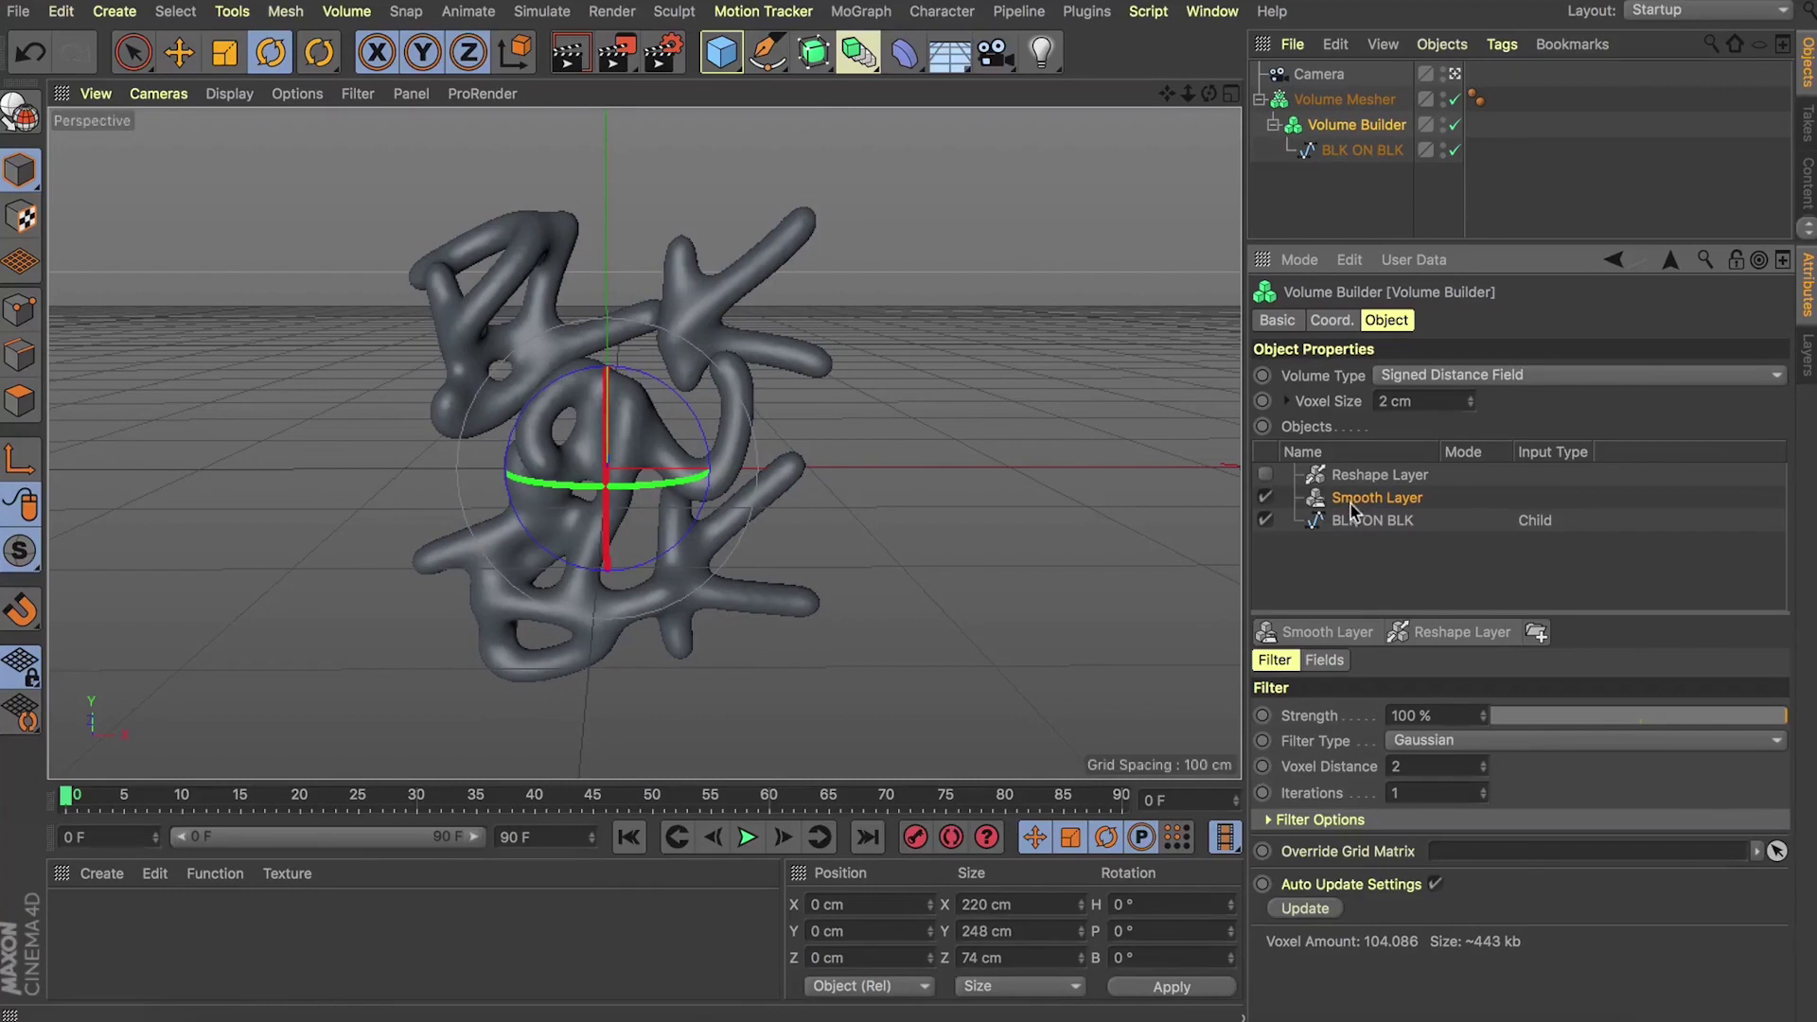
{"action": "left_click", "coordinate": [1515, 745]}
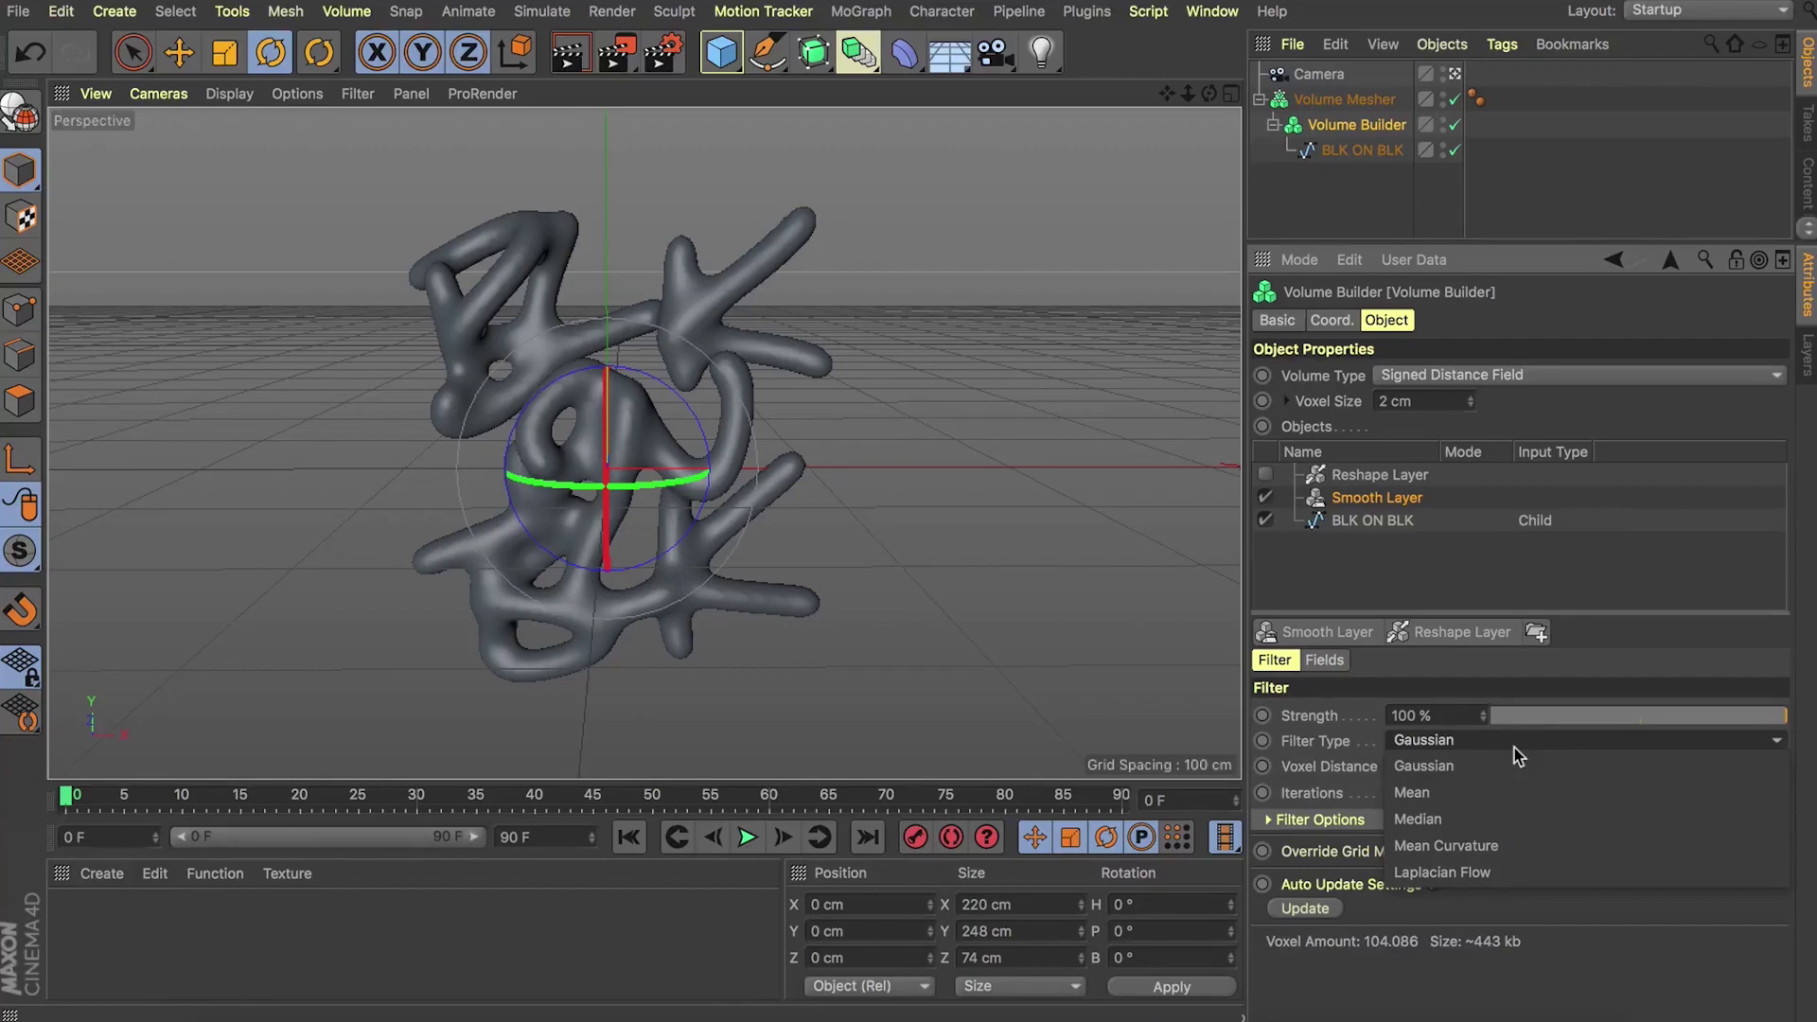
{"action": "left_click", "coordinate": [1484, 847]}
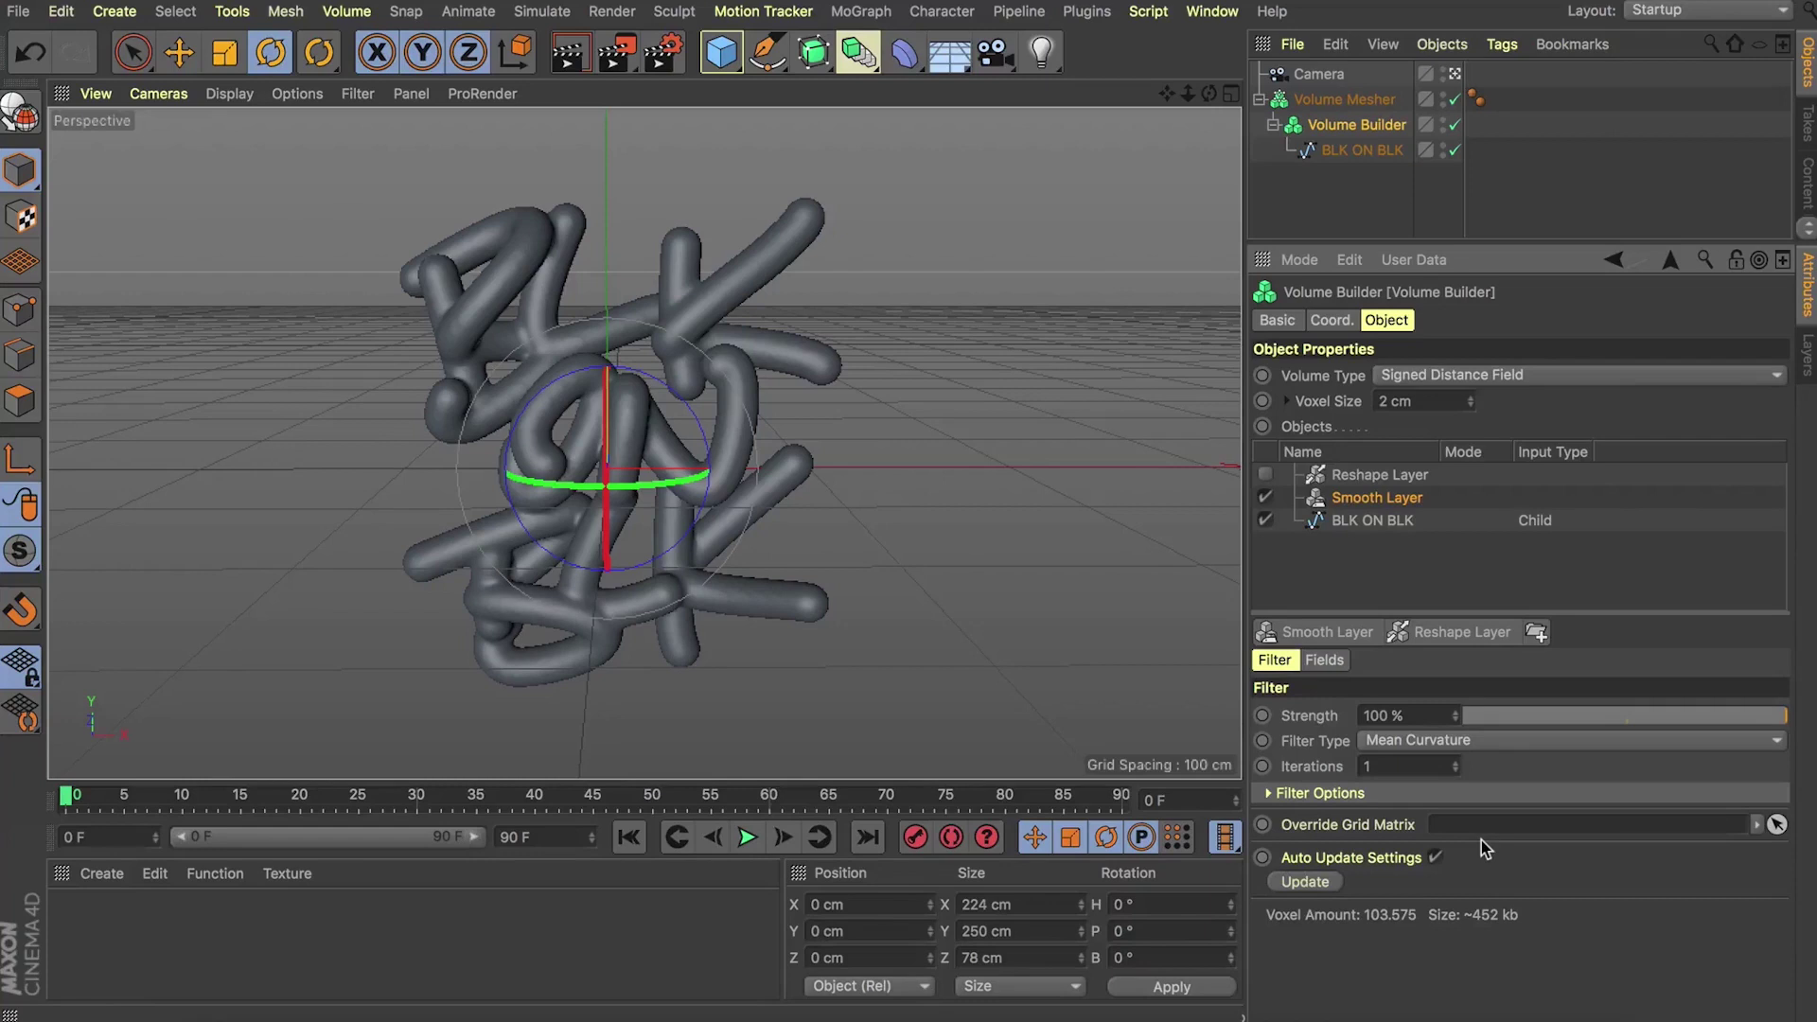
{"action": "left_click", "coordinate": [1472, 747]}
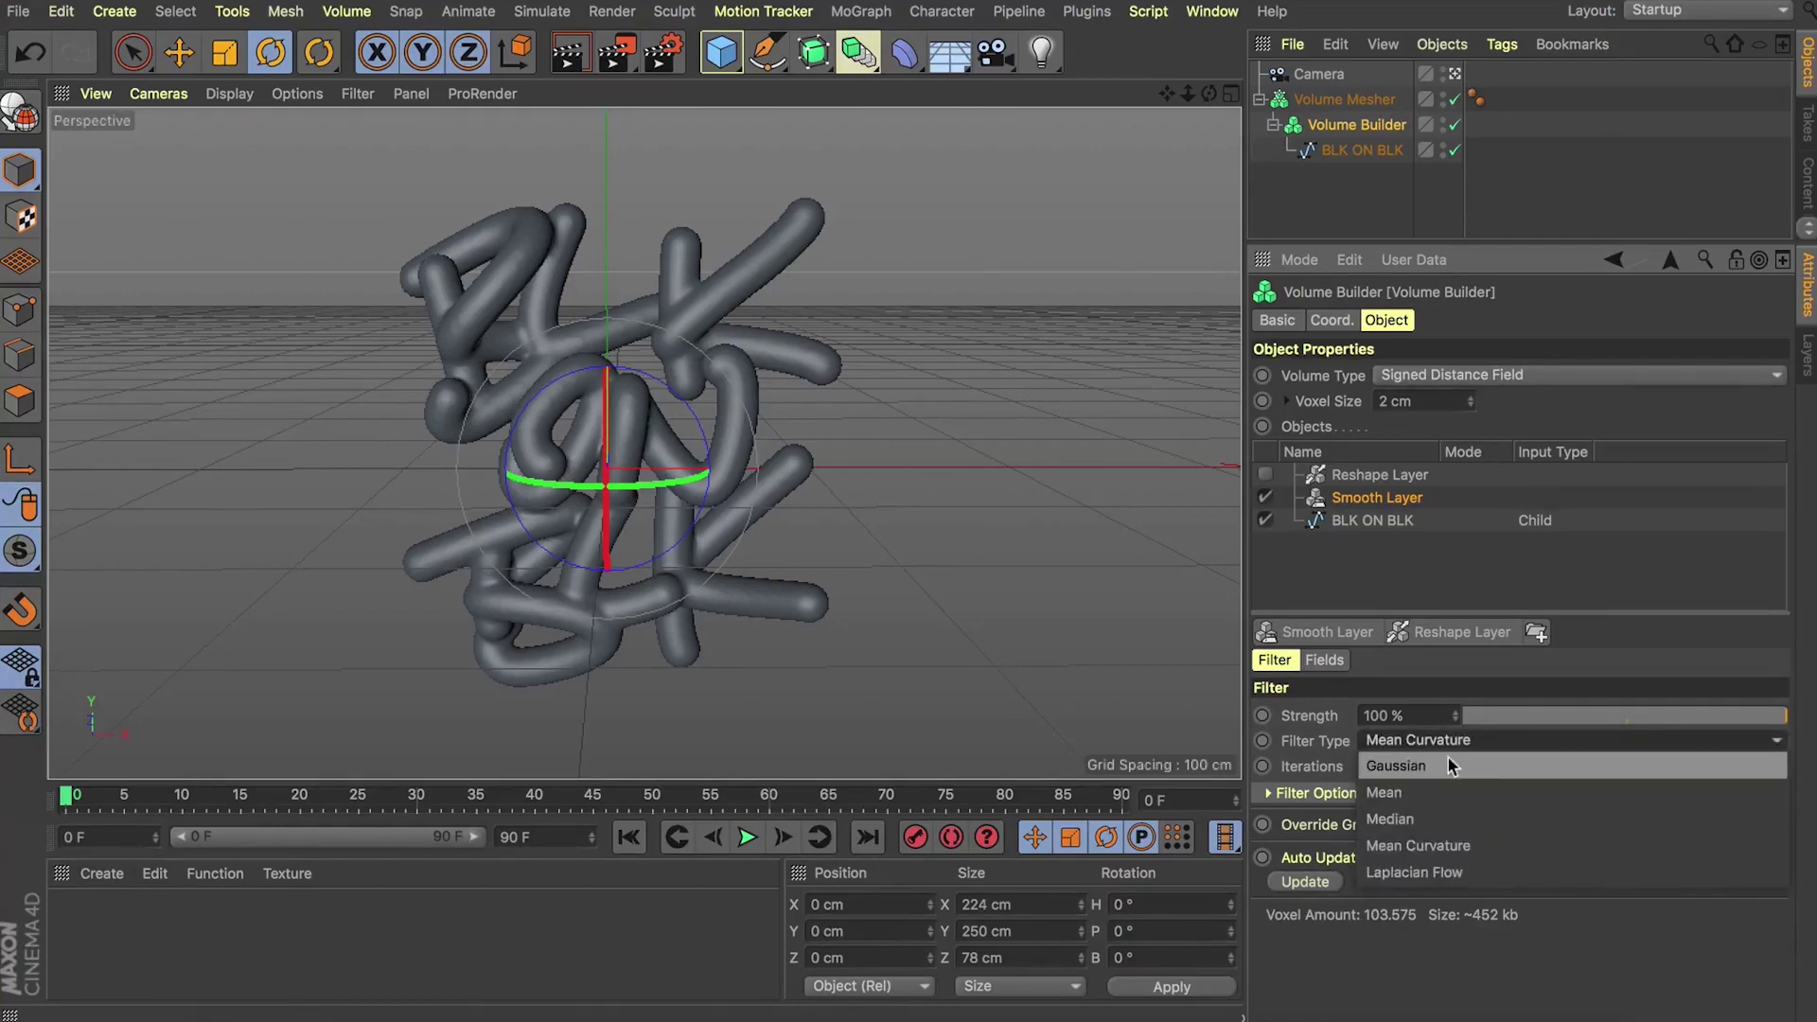
{"action": "left_click", "coordinate": [1448, 765]}
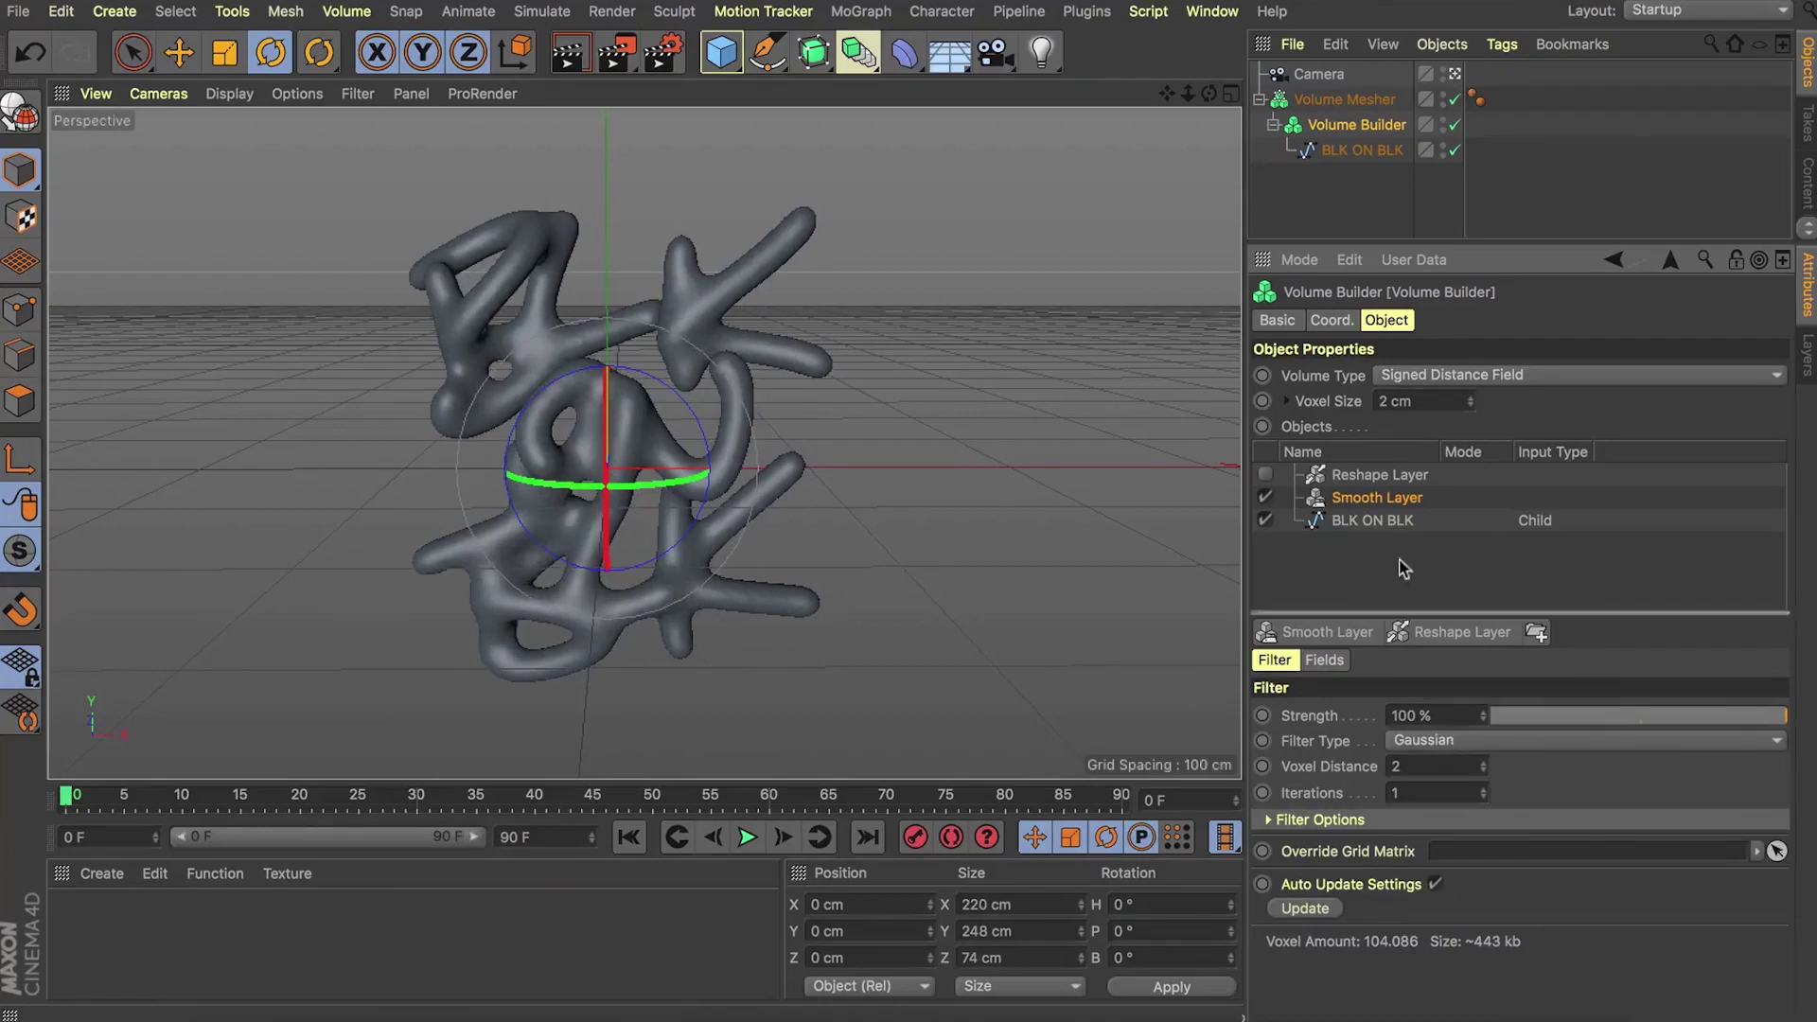
Step: Add a cube around the lettering and enlarge it to about 558 cm in X and 374 cm in Y
{"action": "double_click", "coordinate": [1354, 522]}
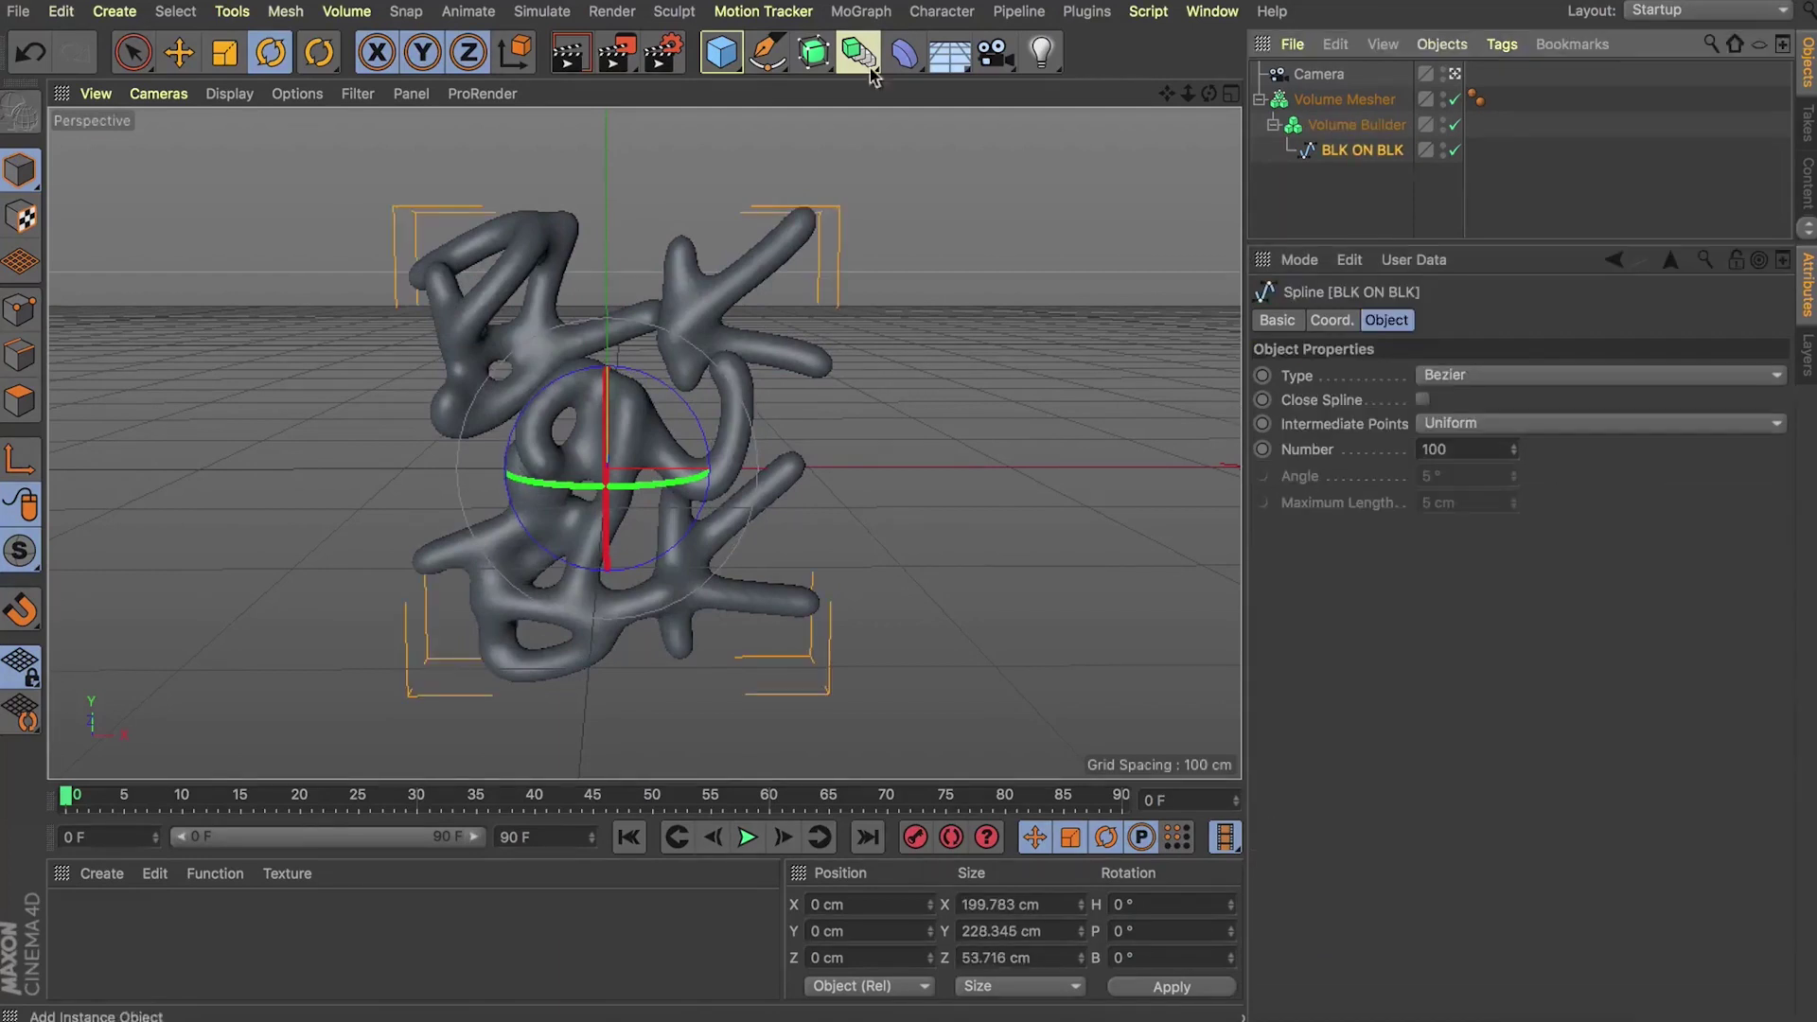
{"action": "left_click", "coordinate": [721, 52]}
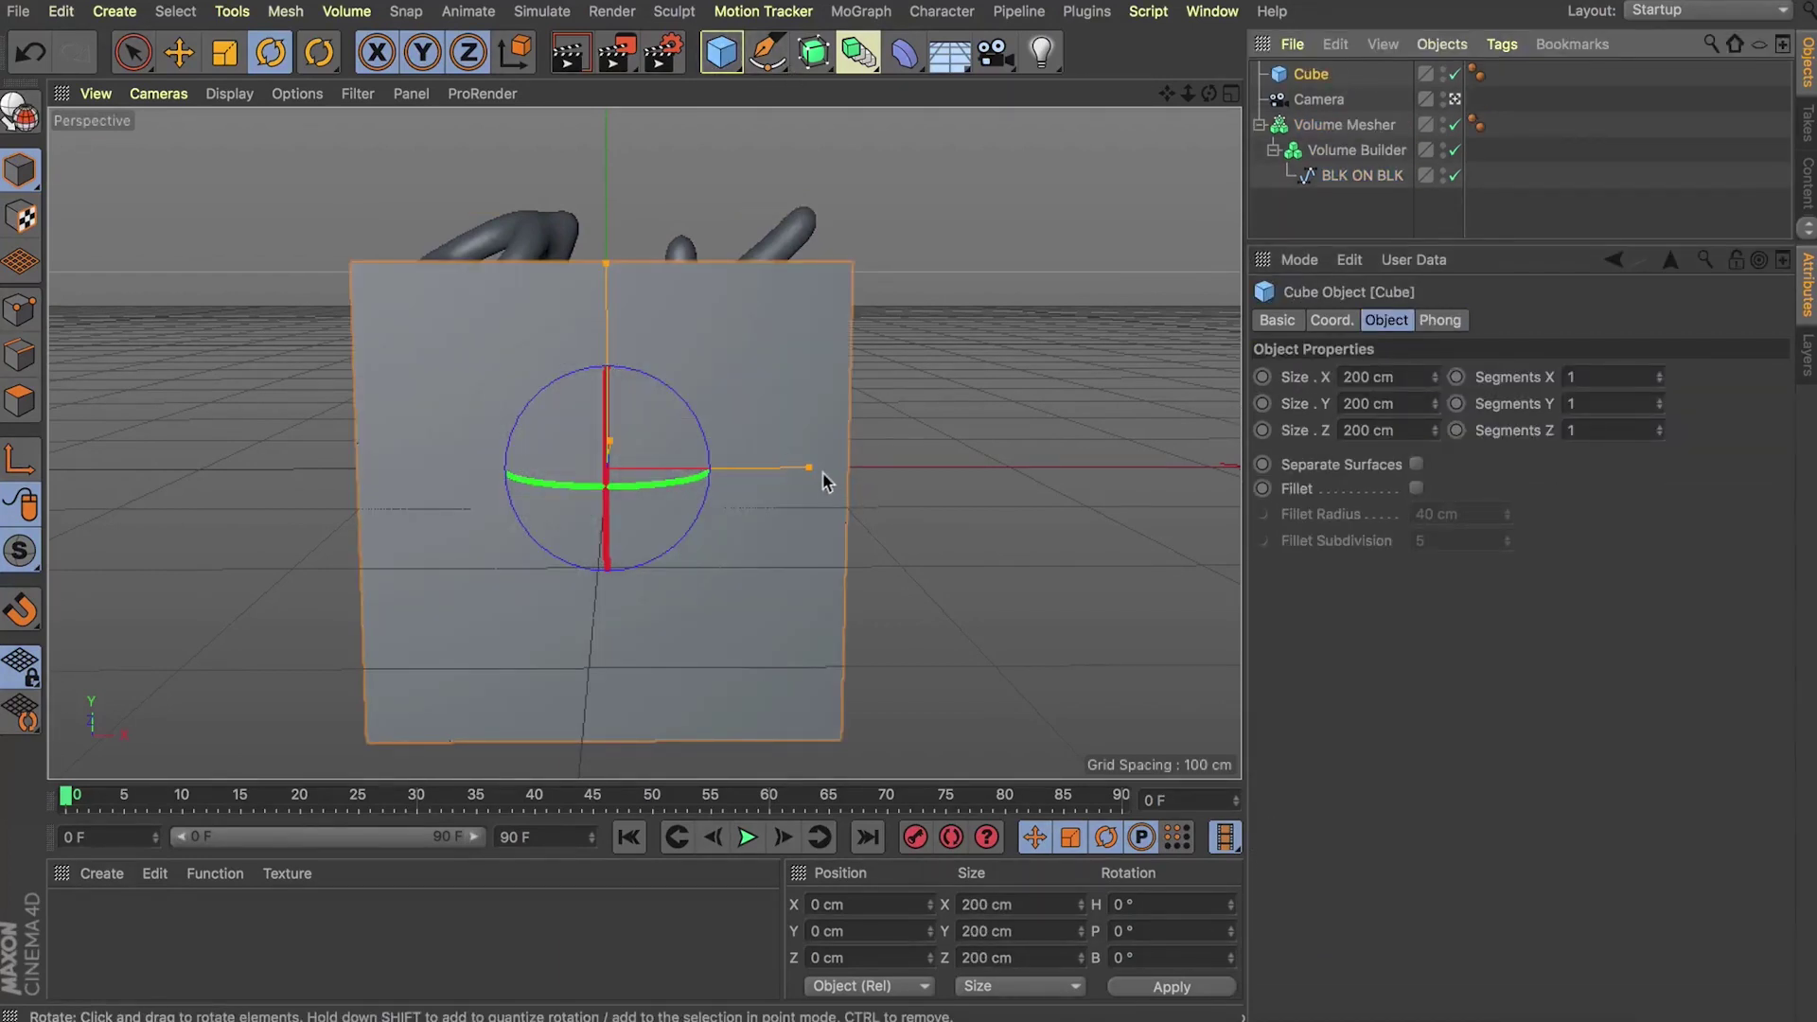
{"action": "left_click_drag", "start_coordinate": [812, 468], "coordinate": [1170, 461]}
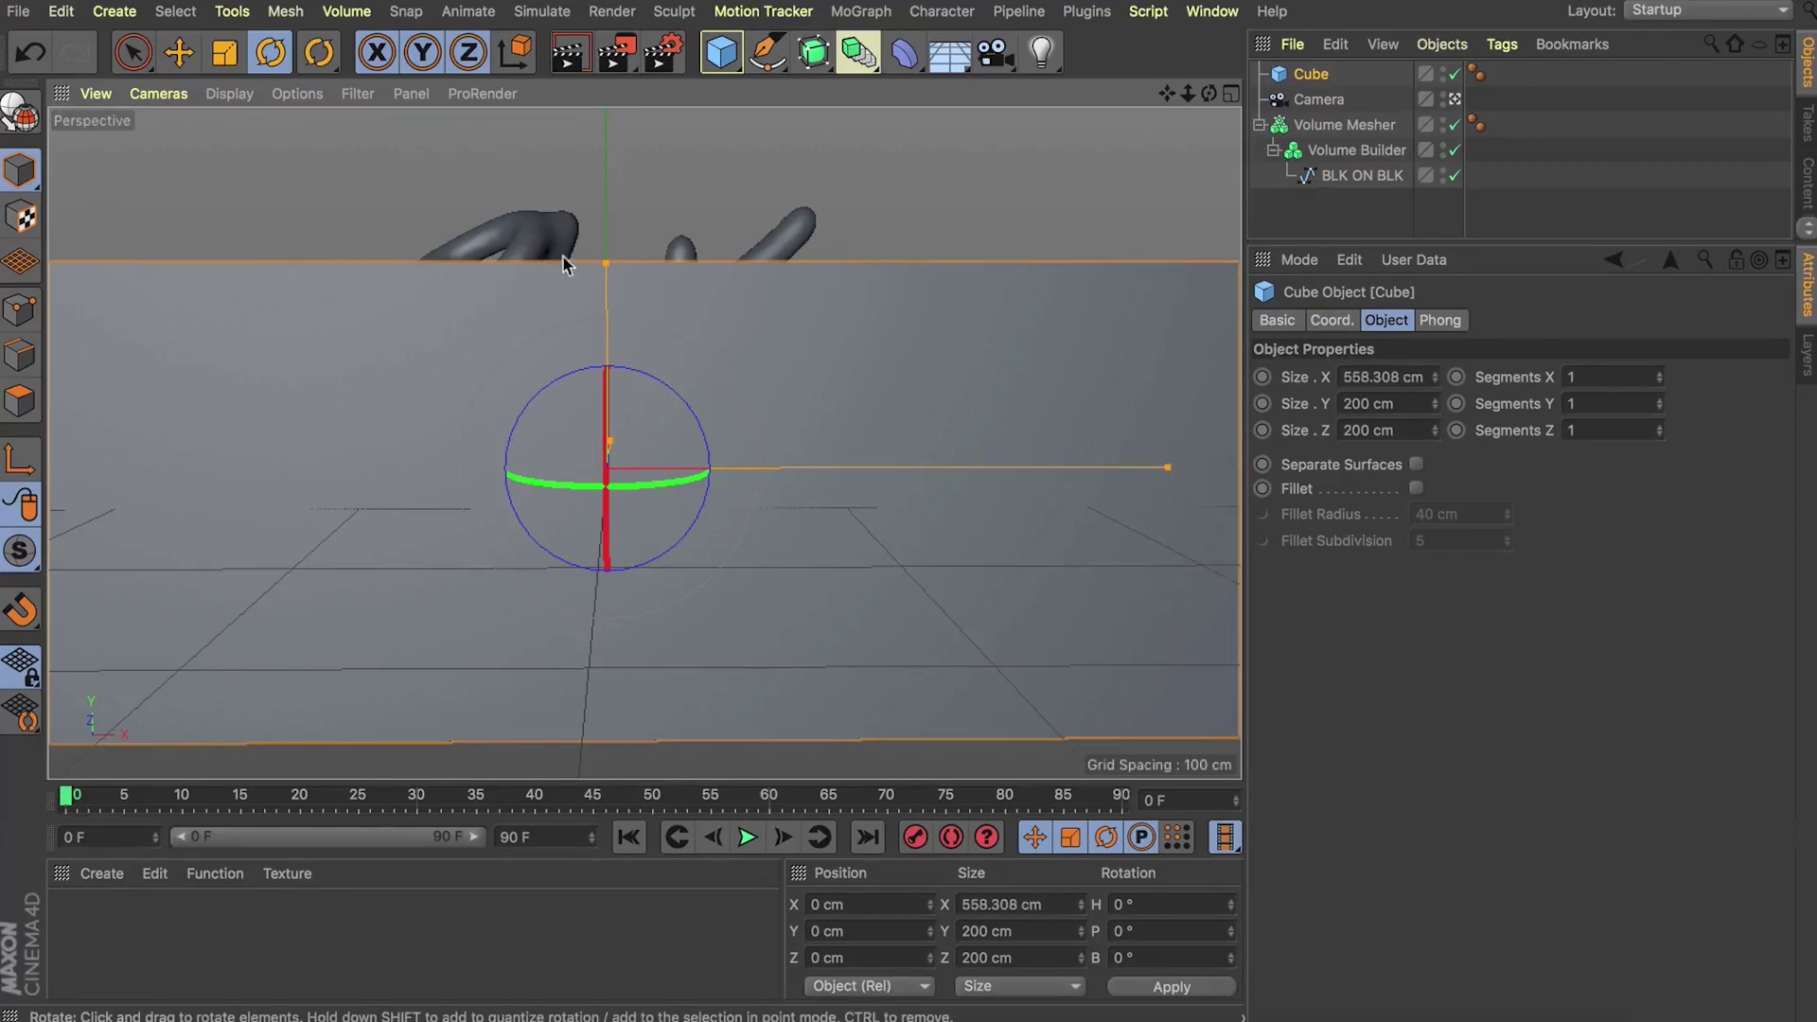
{"action": "left_click_drag", "start_coordinate": [607, 271], "coordinate": [616, 111]}
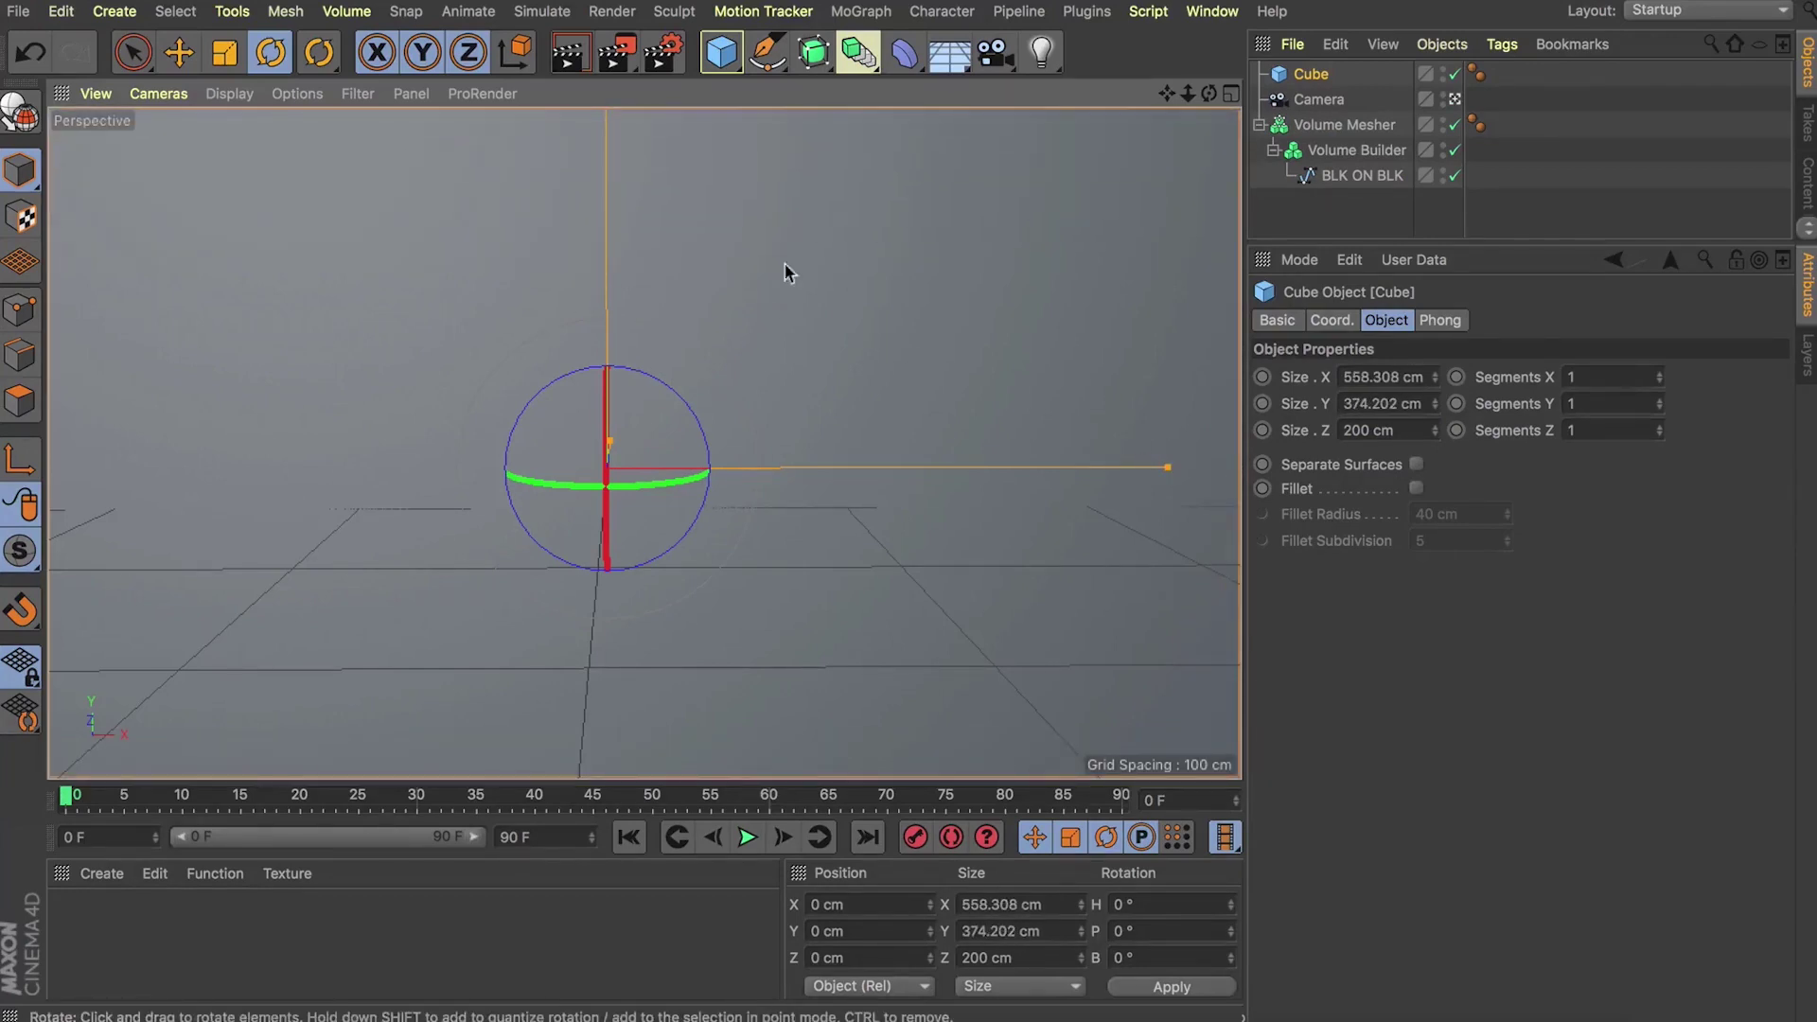
Step: Reshape the cube into a thin wall behind the lettering, about 709 cm wide and 27 cm deep, at about 28.75 cm in Z
{"action": "left_click", "coordinate": [1232, 93]}
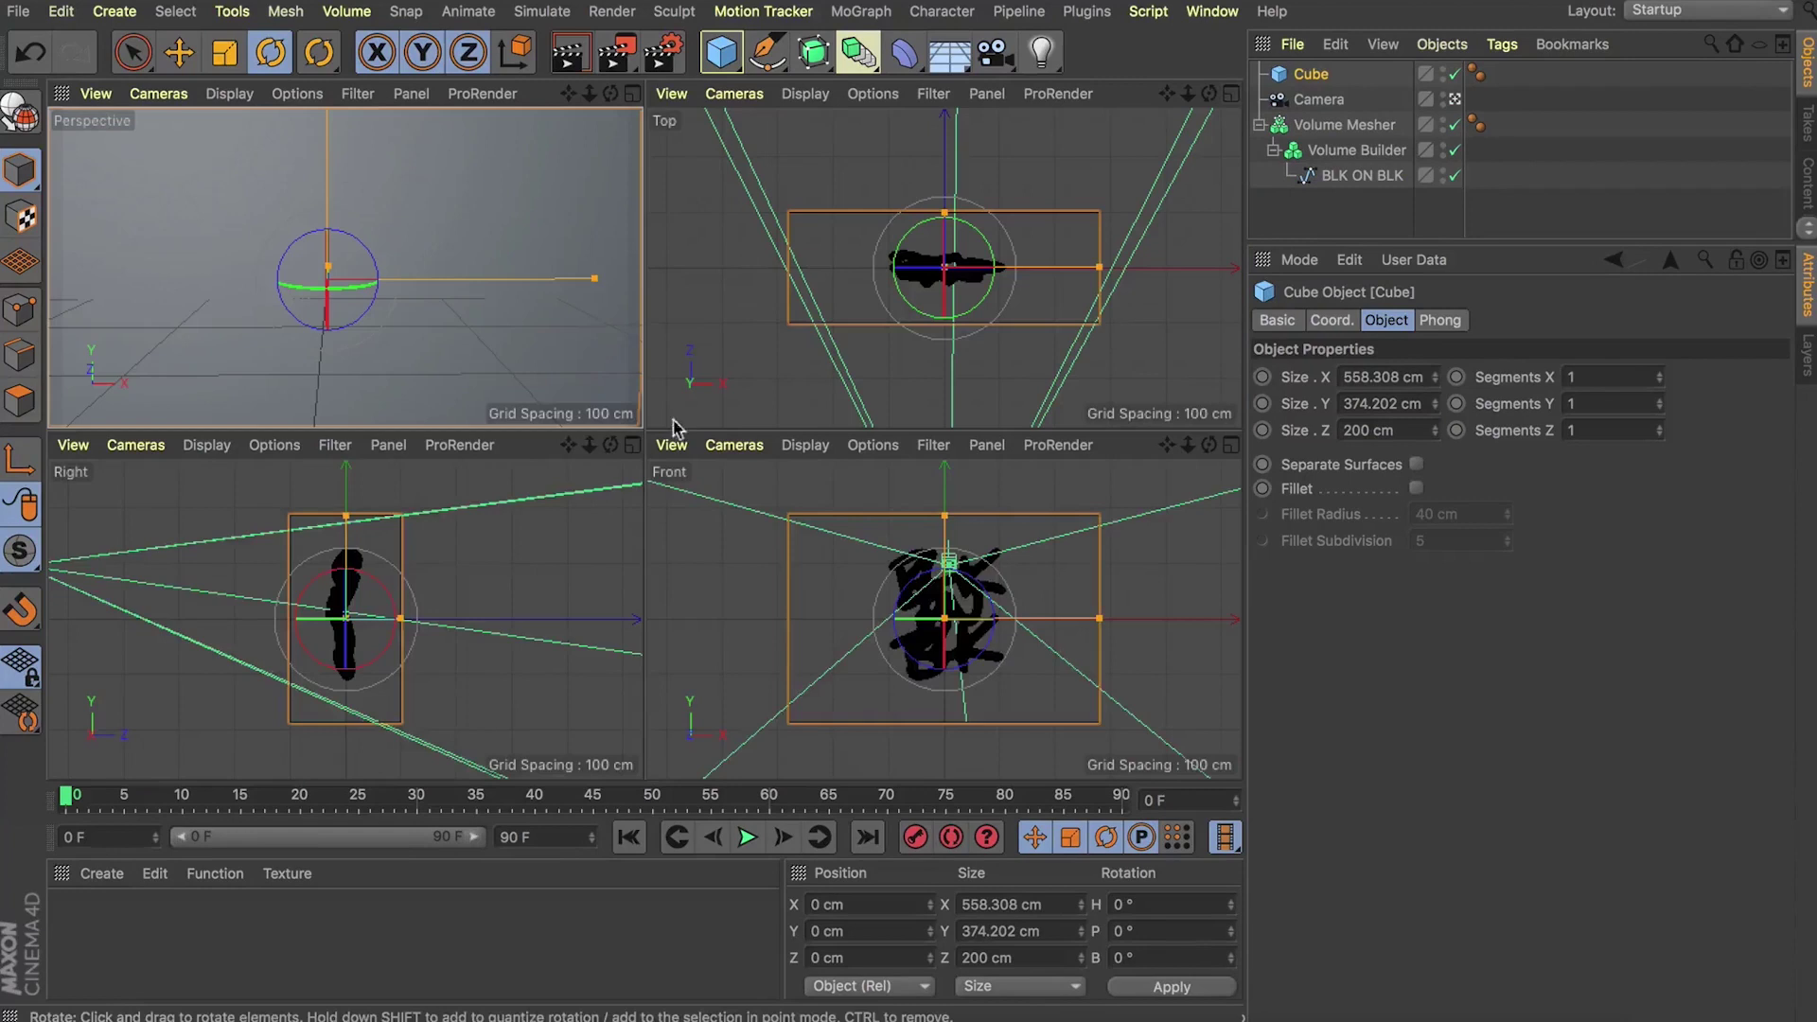
{"action": "mouse_move", "coordinate": [402, 621]}
{"action": "left_mouse_down"}
{"action": "mouse_move", "coordinate": [372, 627]}
{"action": "mouse_move", "coordinate": [420, 621]}
{"action": "left_mouse_up"}
{"action": "key", "text": "e"}
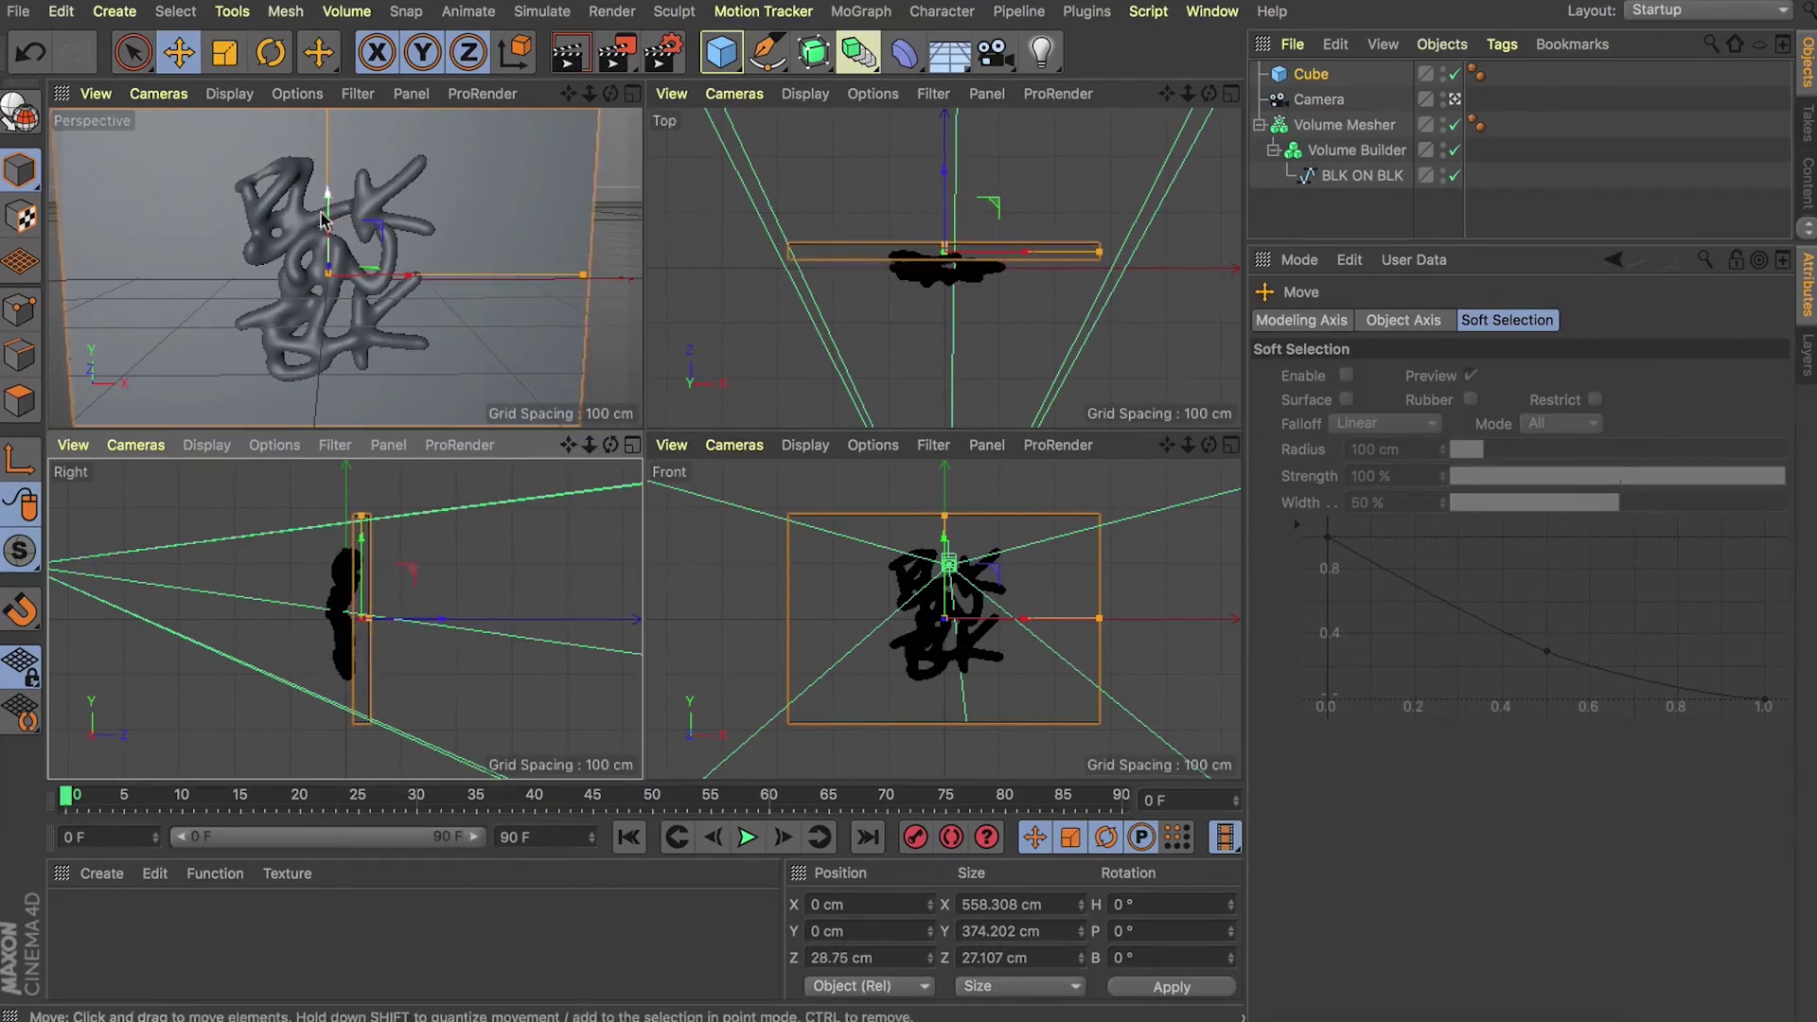
{"action": "middle_click", "coordinate": [248, 188]}
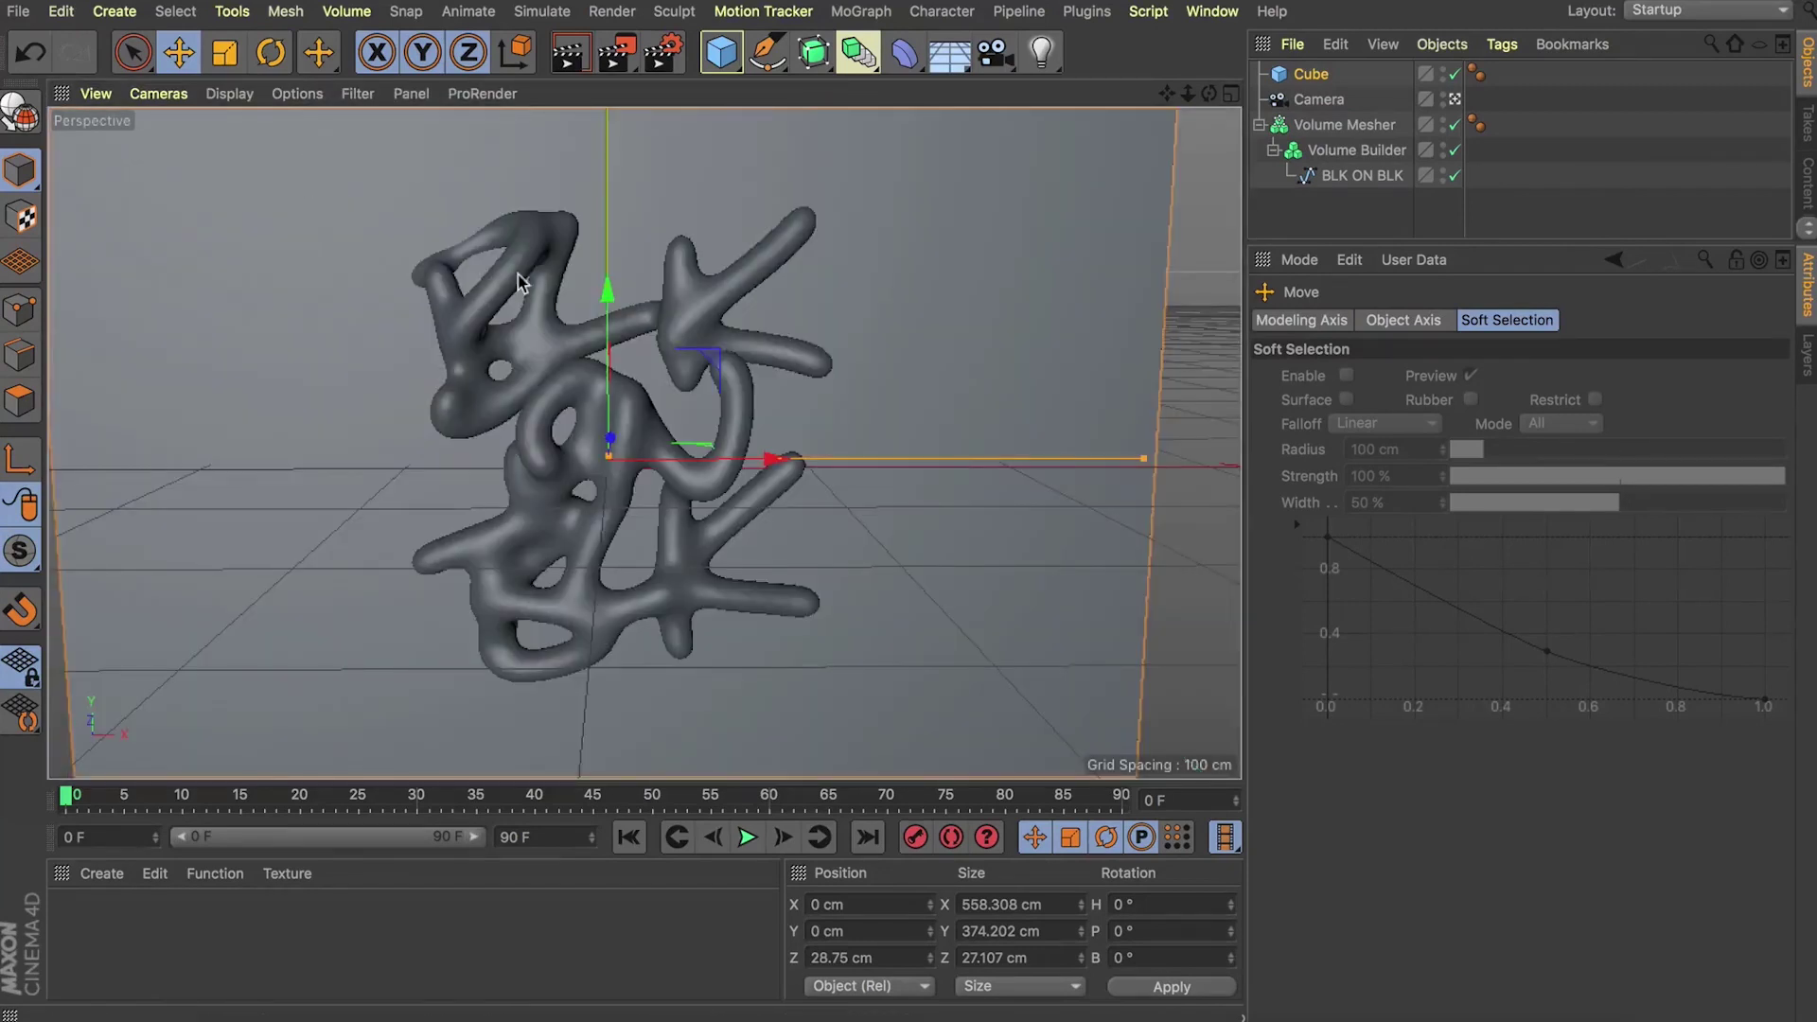
{"action": "left_click_drag", "start_coordinate": [1144, 458], "coordinate": [1236, 460]}
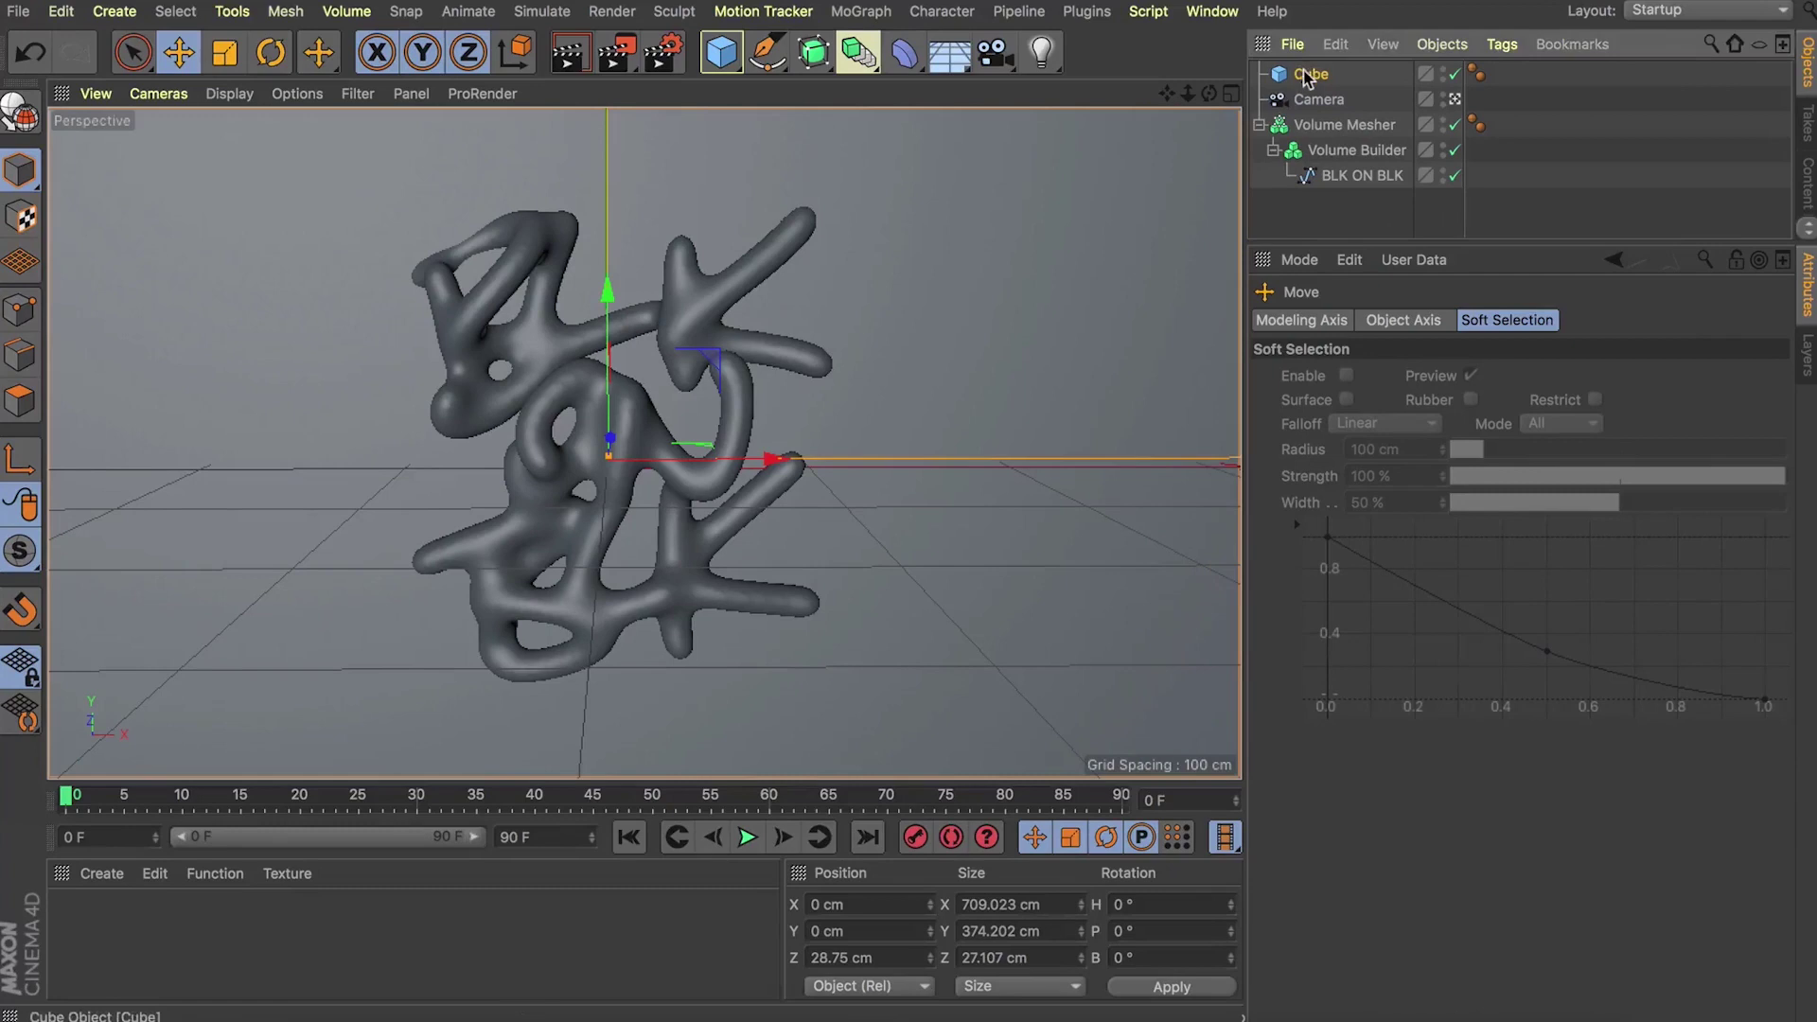
Step: Nest the cube in the Volume Builder and place it between the Smooth Layer and BLK ON BLK in its object list
{"action": "left_click_drag", "start_coordinate": [1307, 76], "coordinate": [1355, 154]}
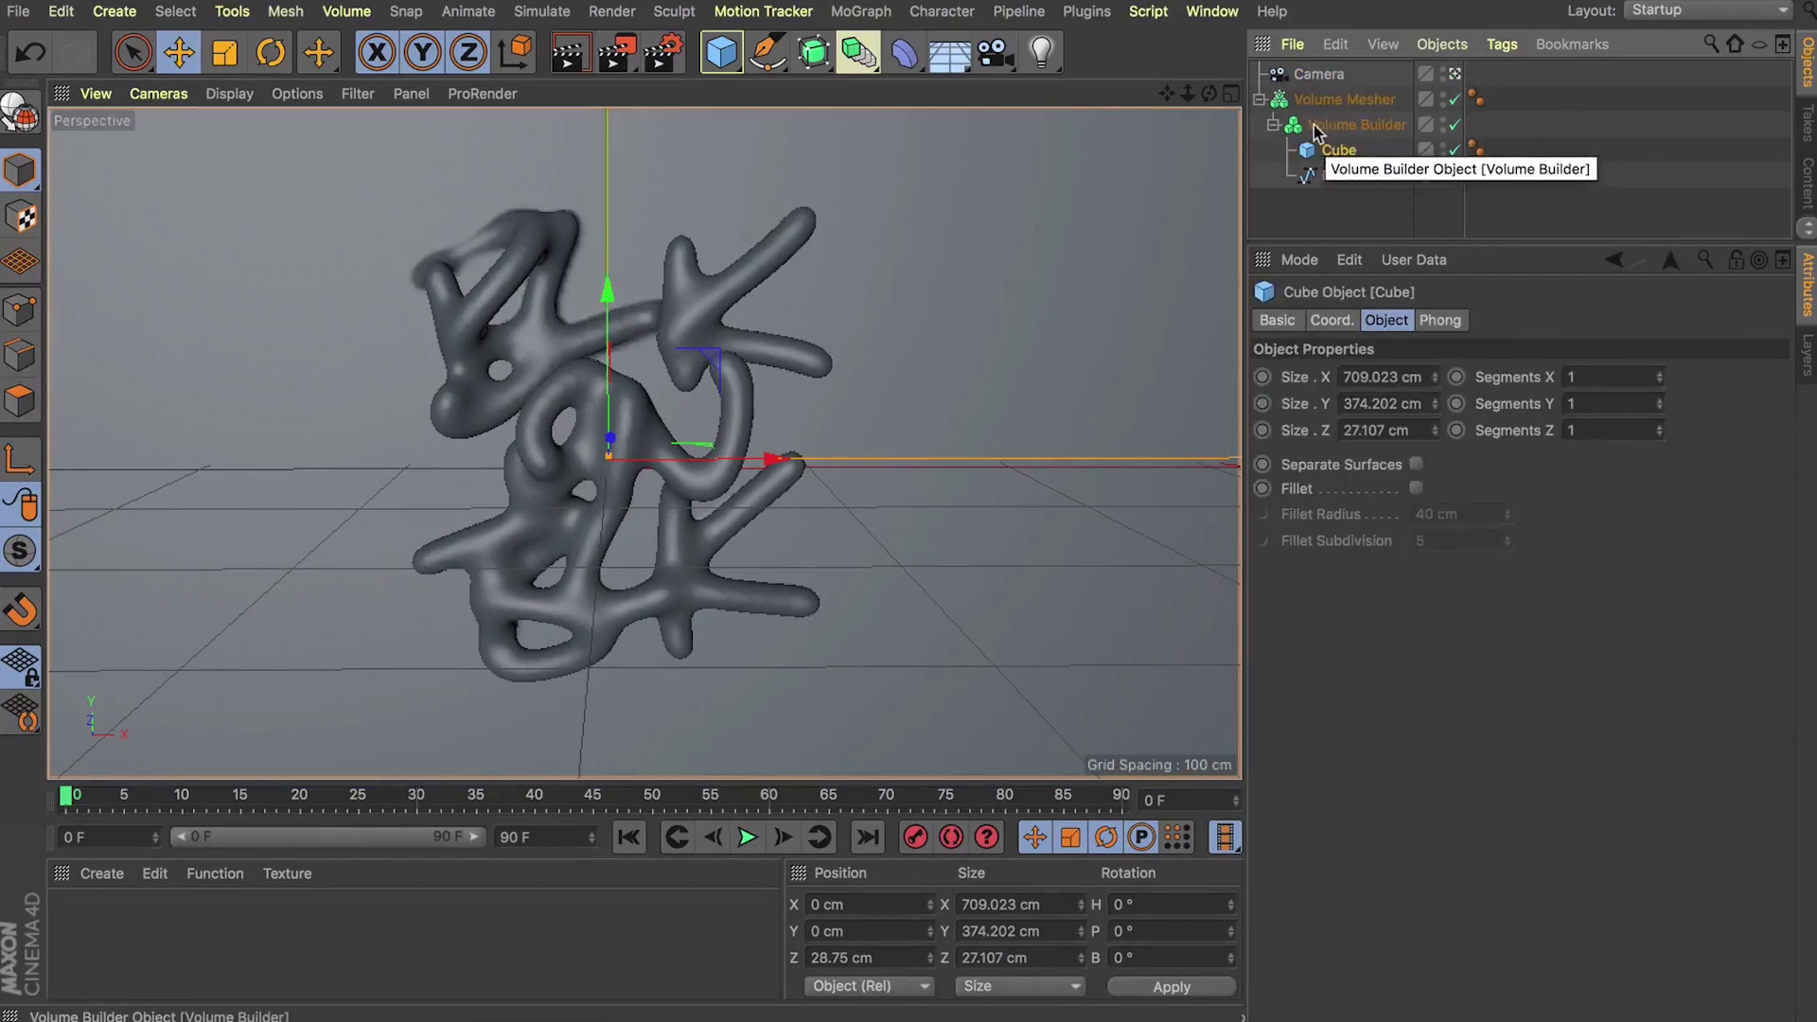
{"action": "left_click", "coordinate": [1319, 127]}
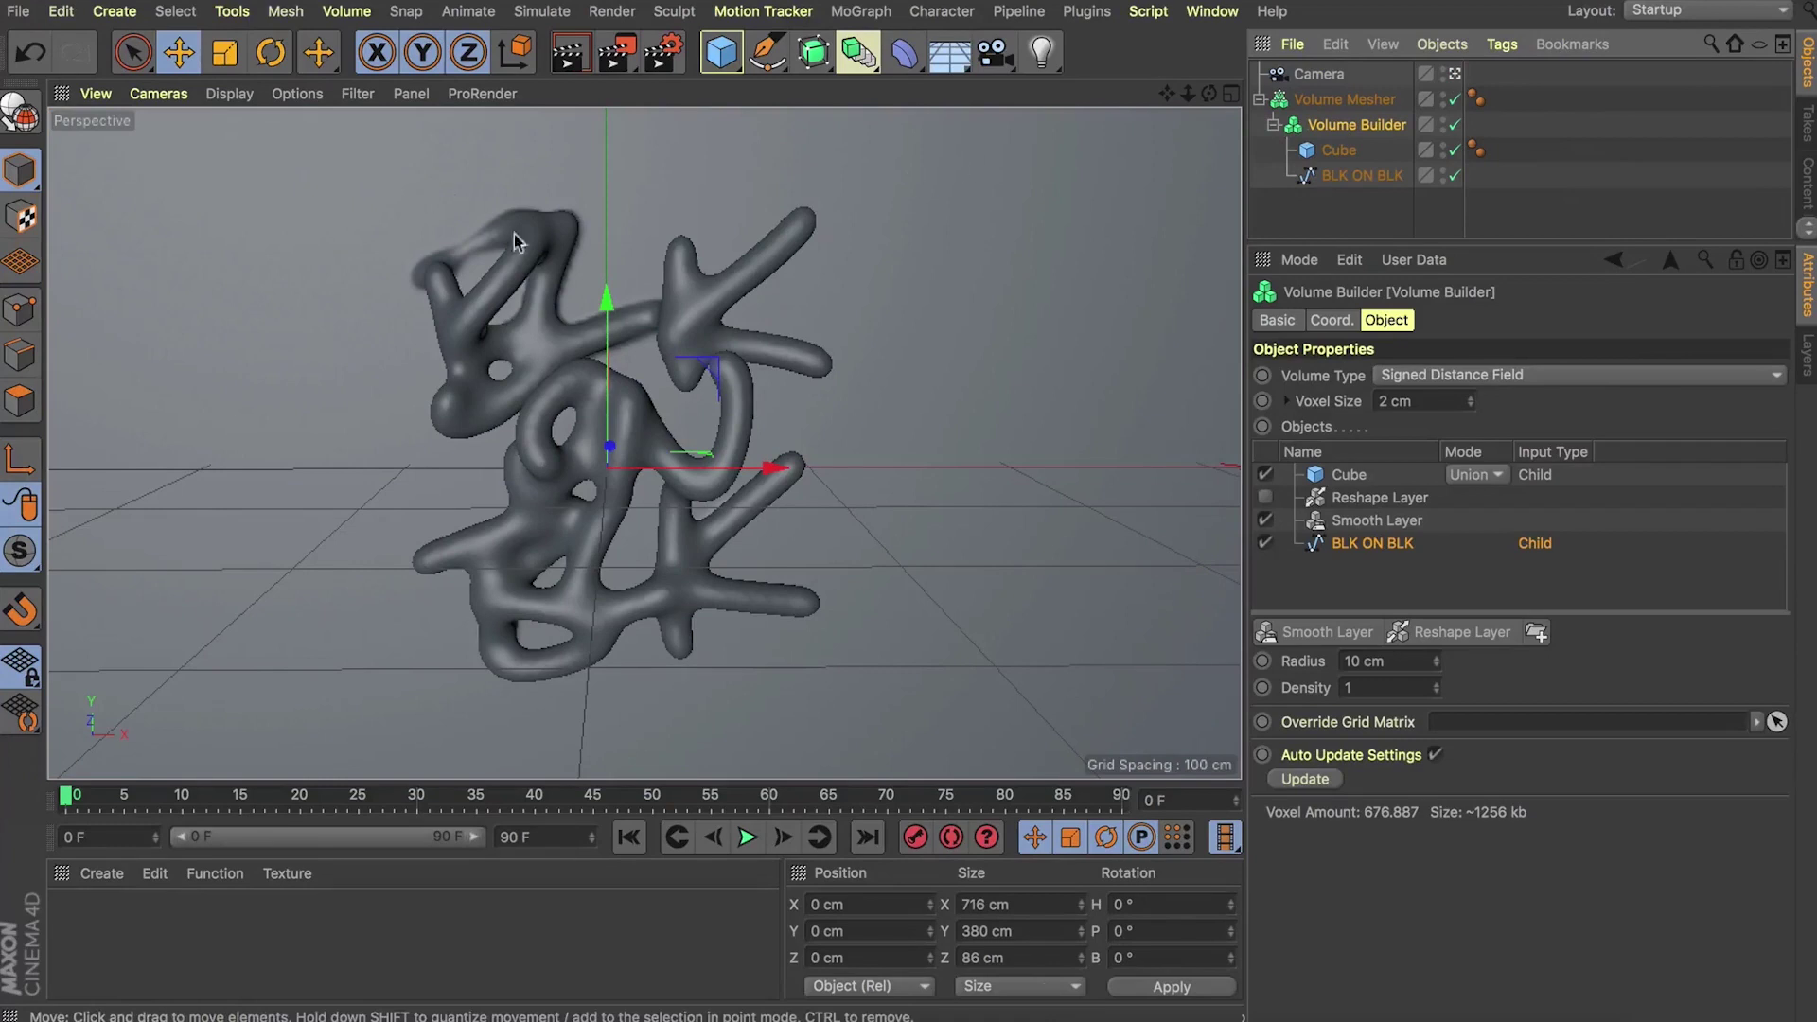
{"action": "left_click_drag", "start_coordinate": [1344, 475], "coordinate": [1363, 534]}
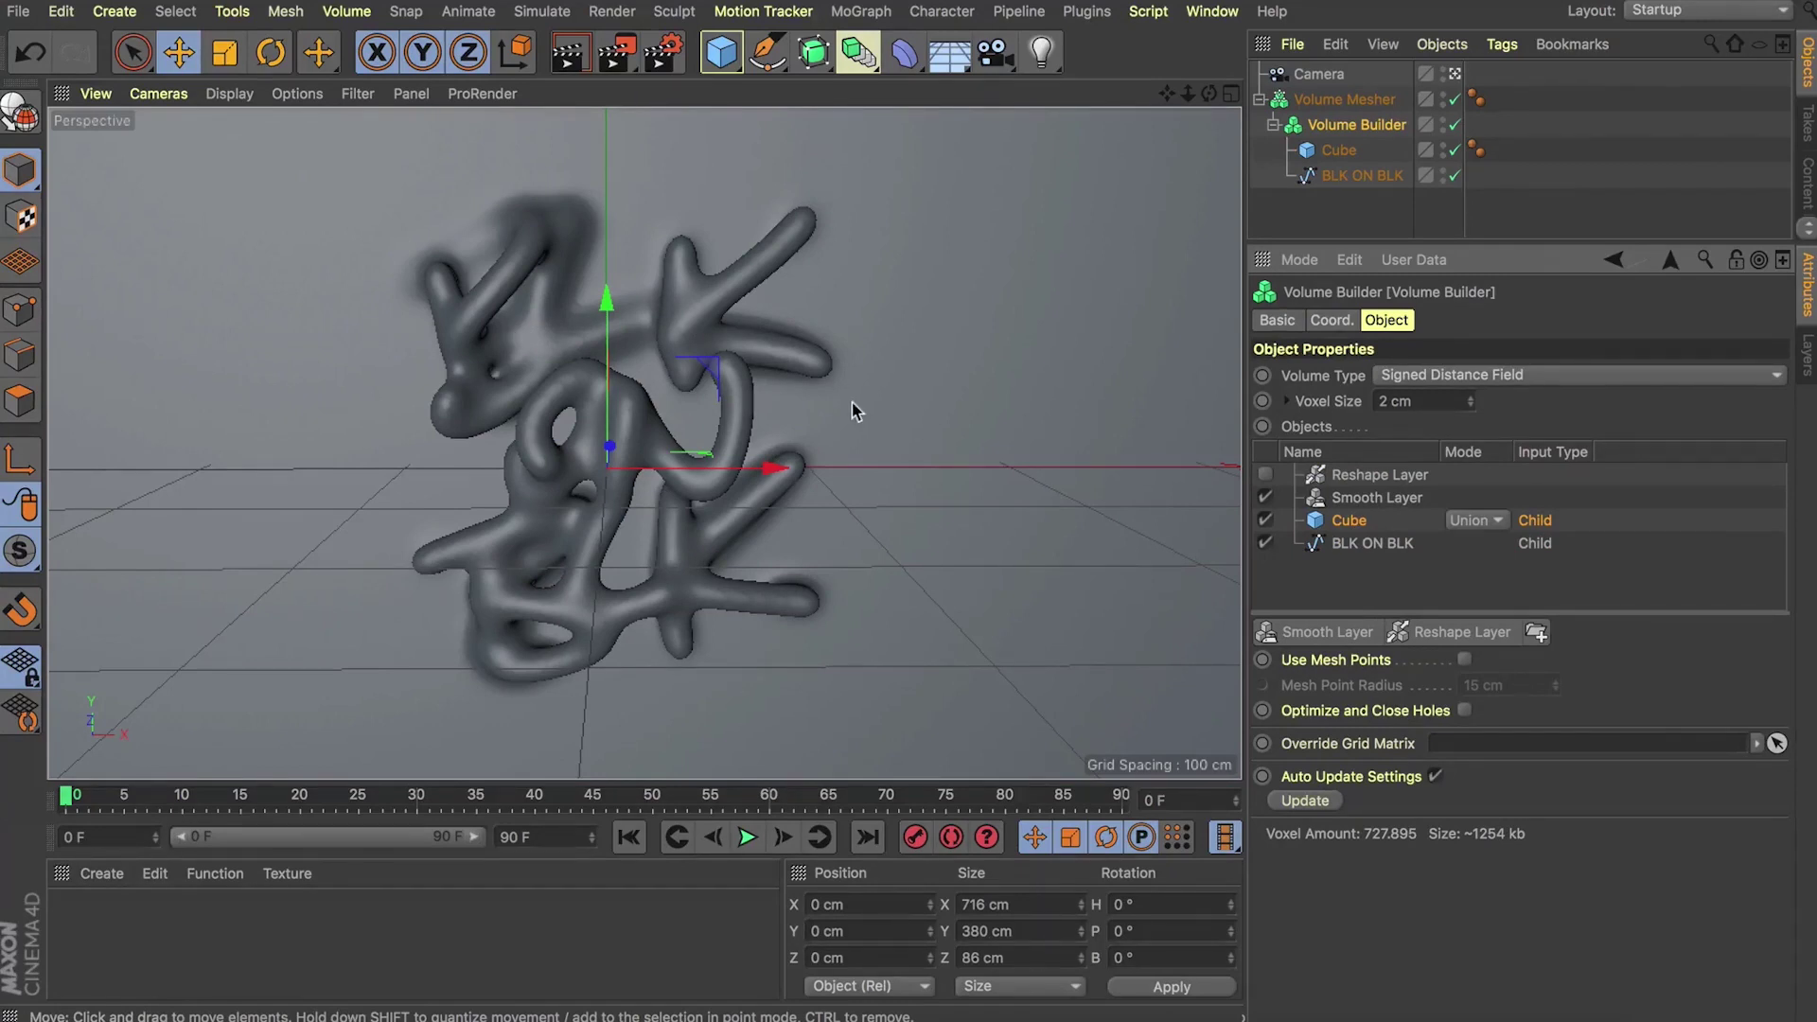
Step: Take the BLK ON BLK spline out of the Volume Builder, and hide and disable the cube
{"action": "left_click", "coordinate": [1320, 210]}
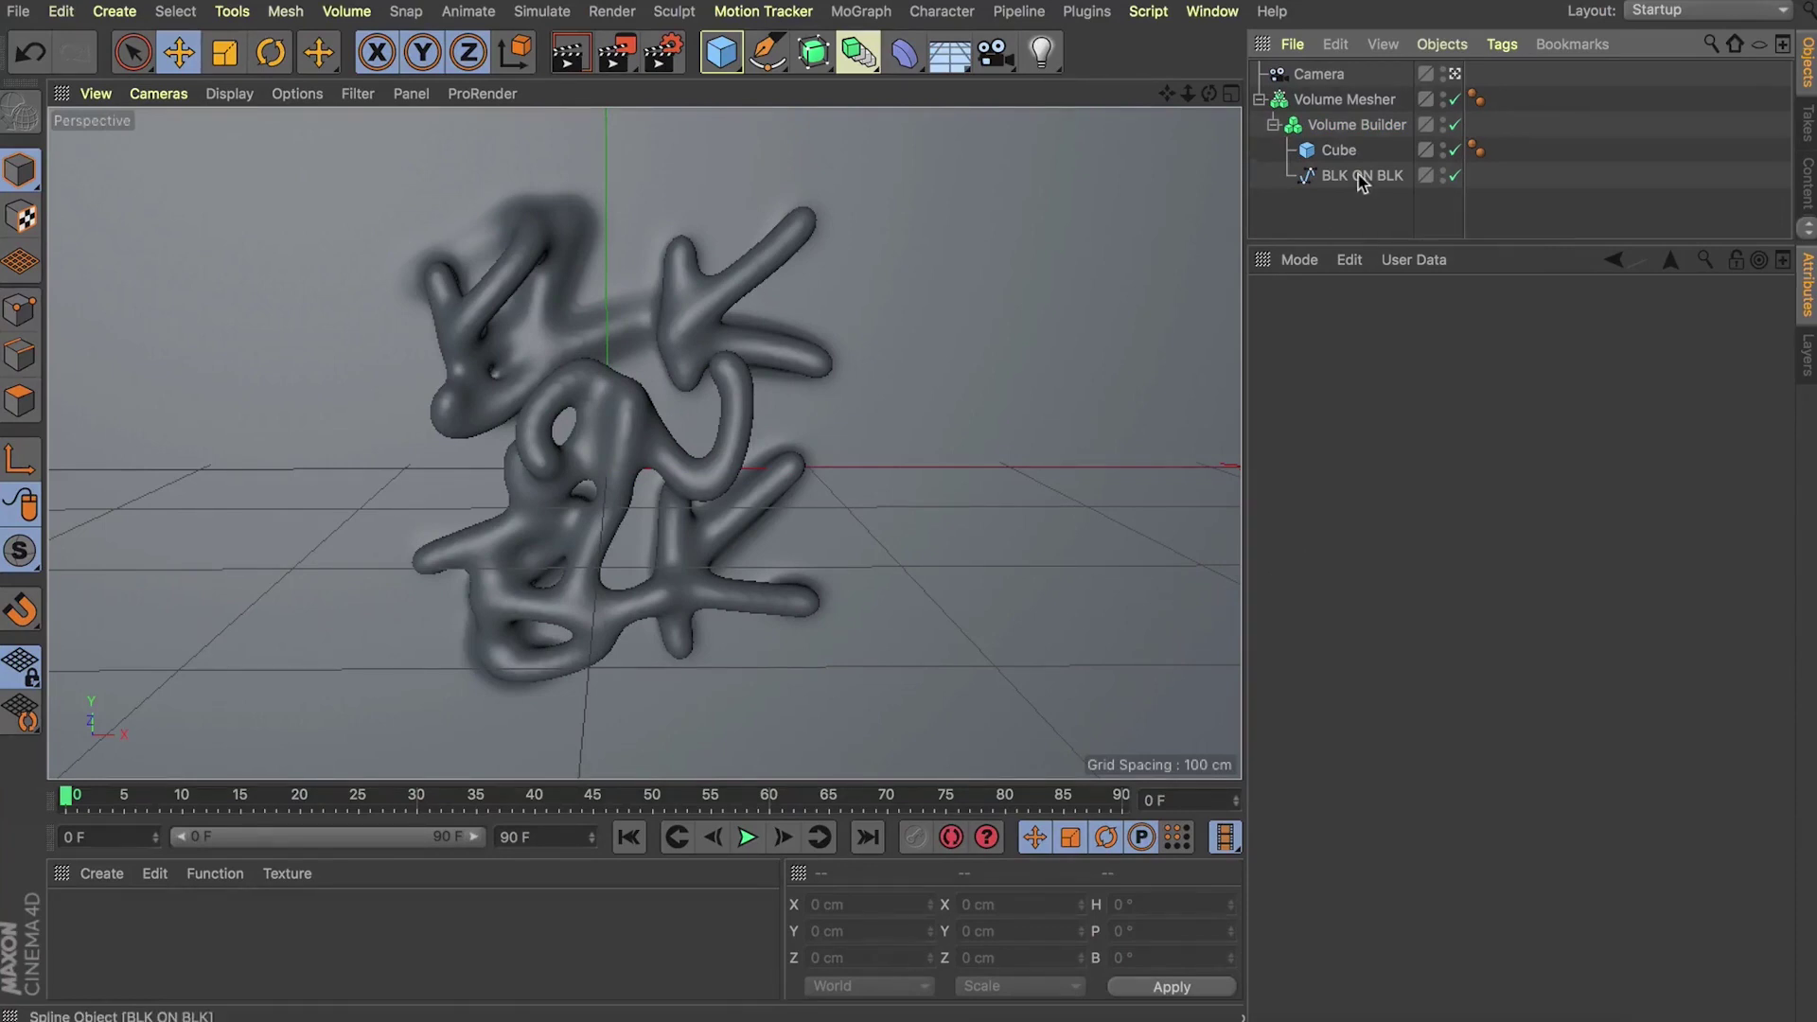
{"action": "left_click_drag", "start_coordinate": [1359, 178], "coordinate": [1311, 74]}
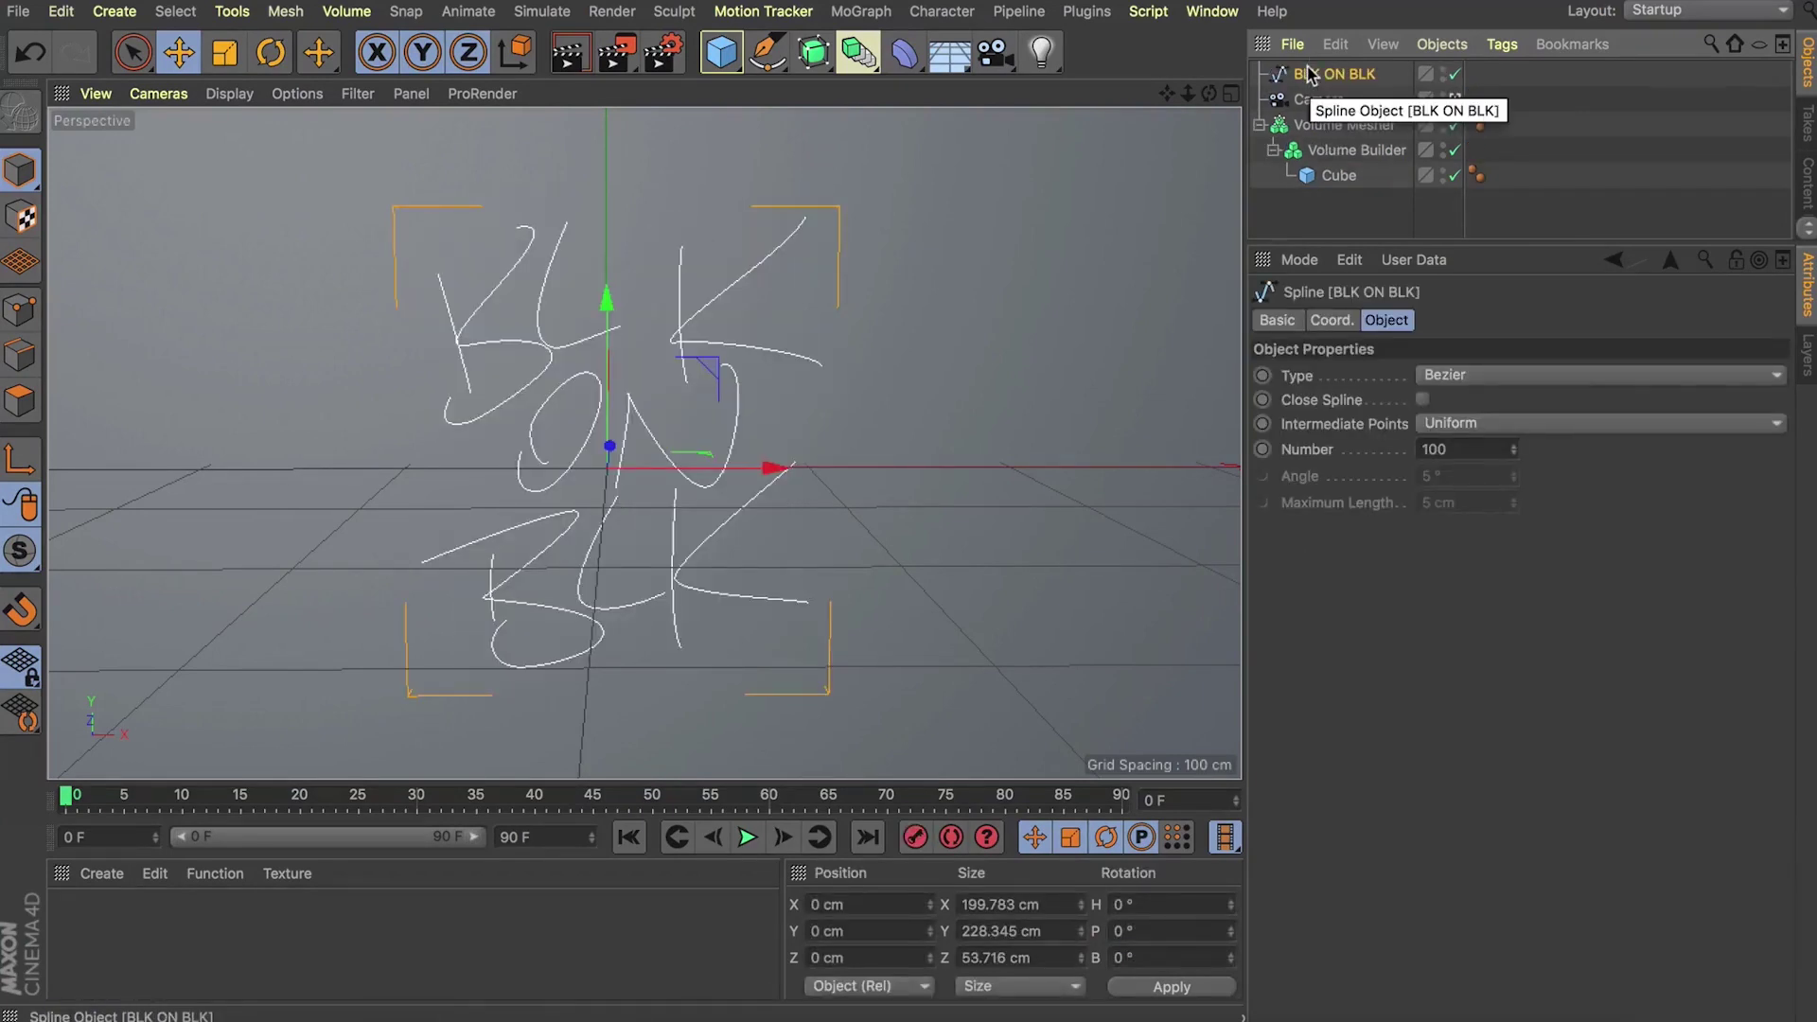
{"action": "left_click", "coordinate": [1445, 176], "text": "alt"}
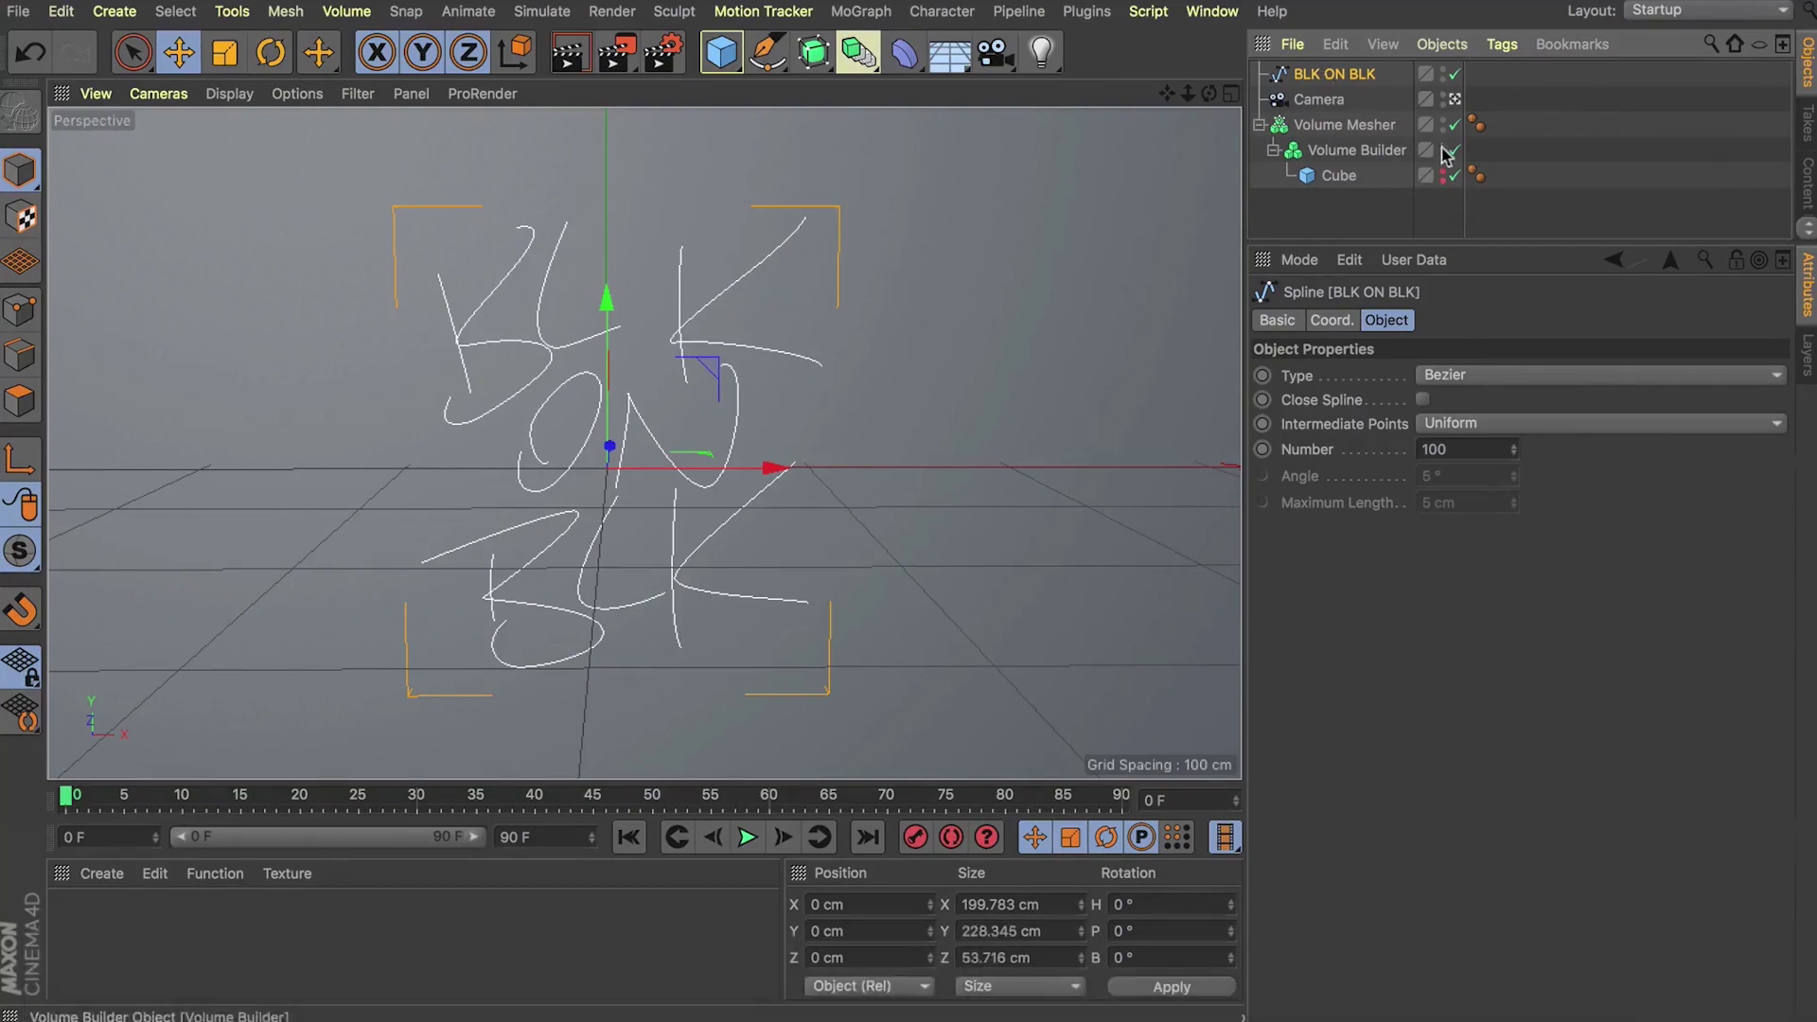
{"action": "left_click", "coordinate": [1455, 176]}
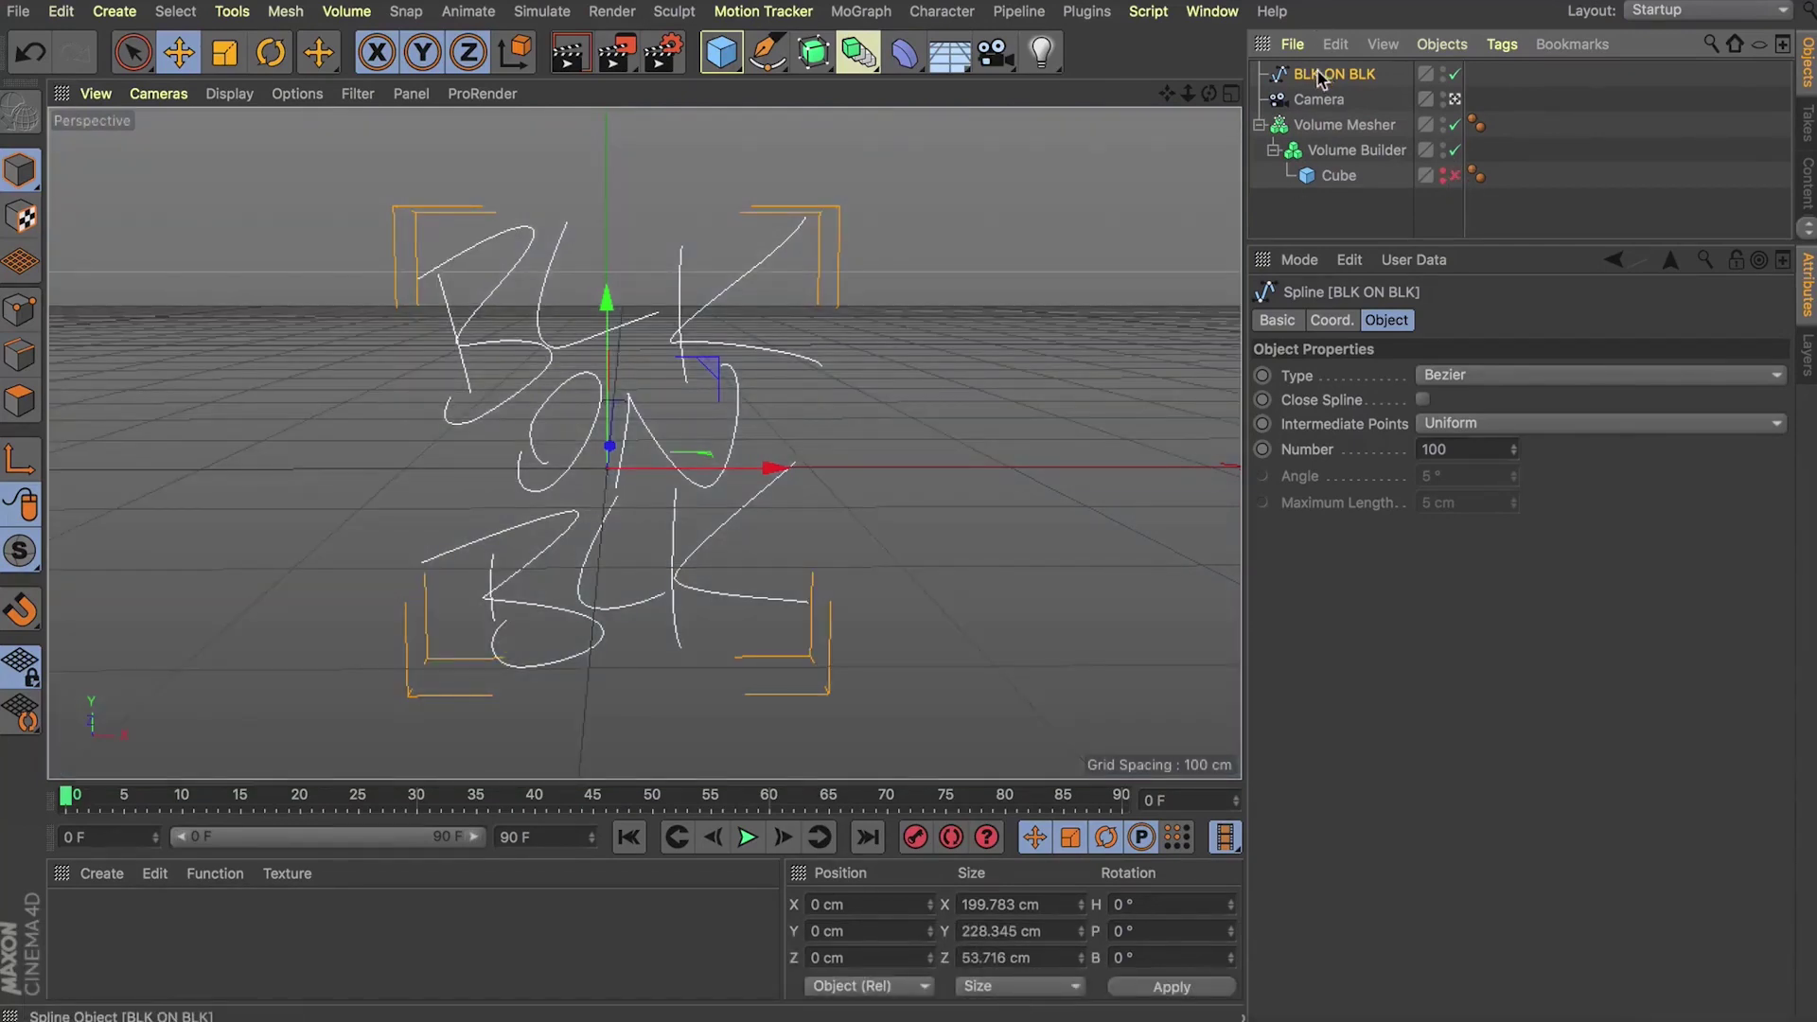
Step: Add a MoSpline object and set its mode to Spline
{"action": "left_click", "coordinate": [860, 11]}
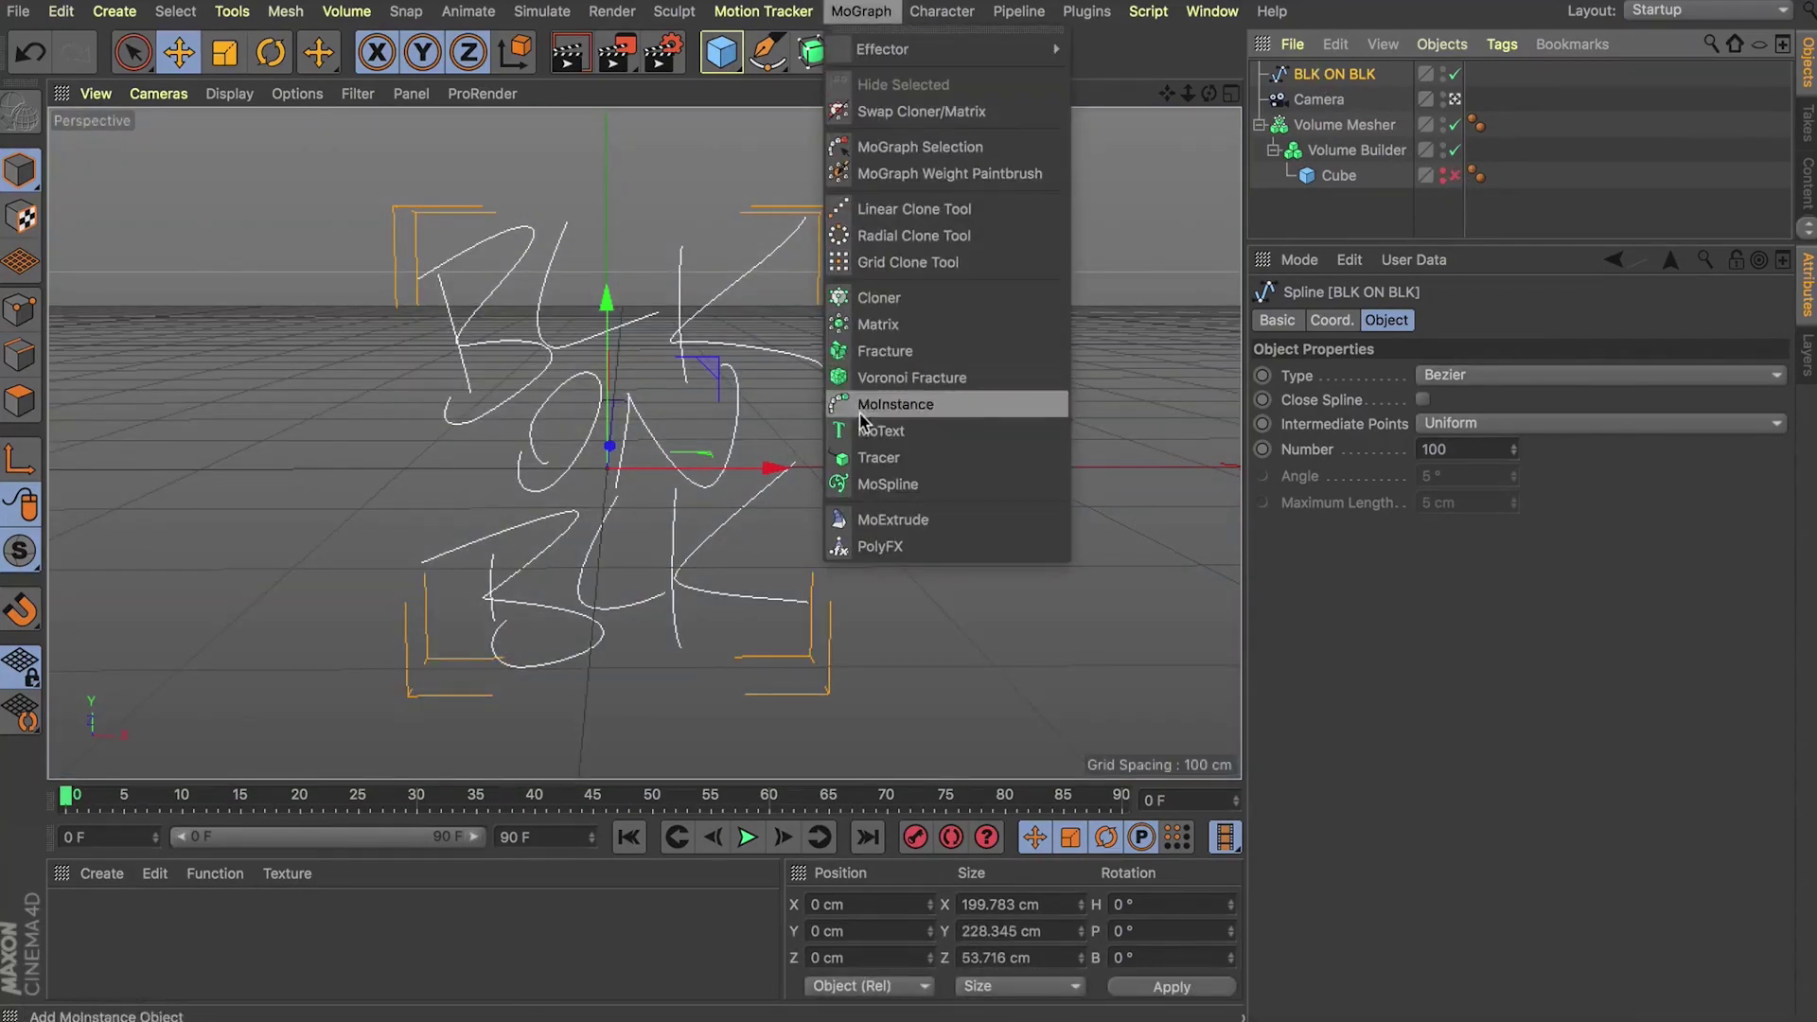
{"action": "left_click", "coordinate": [887, 485]}
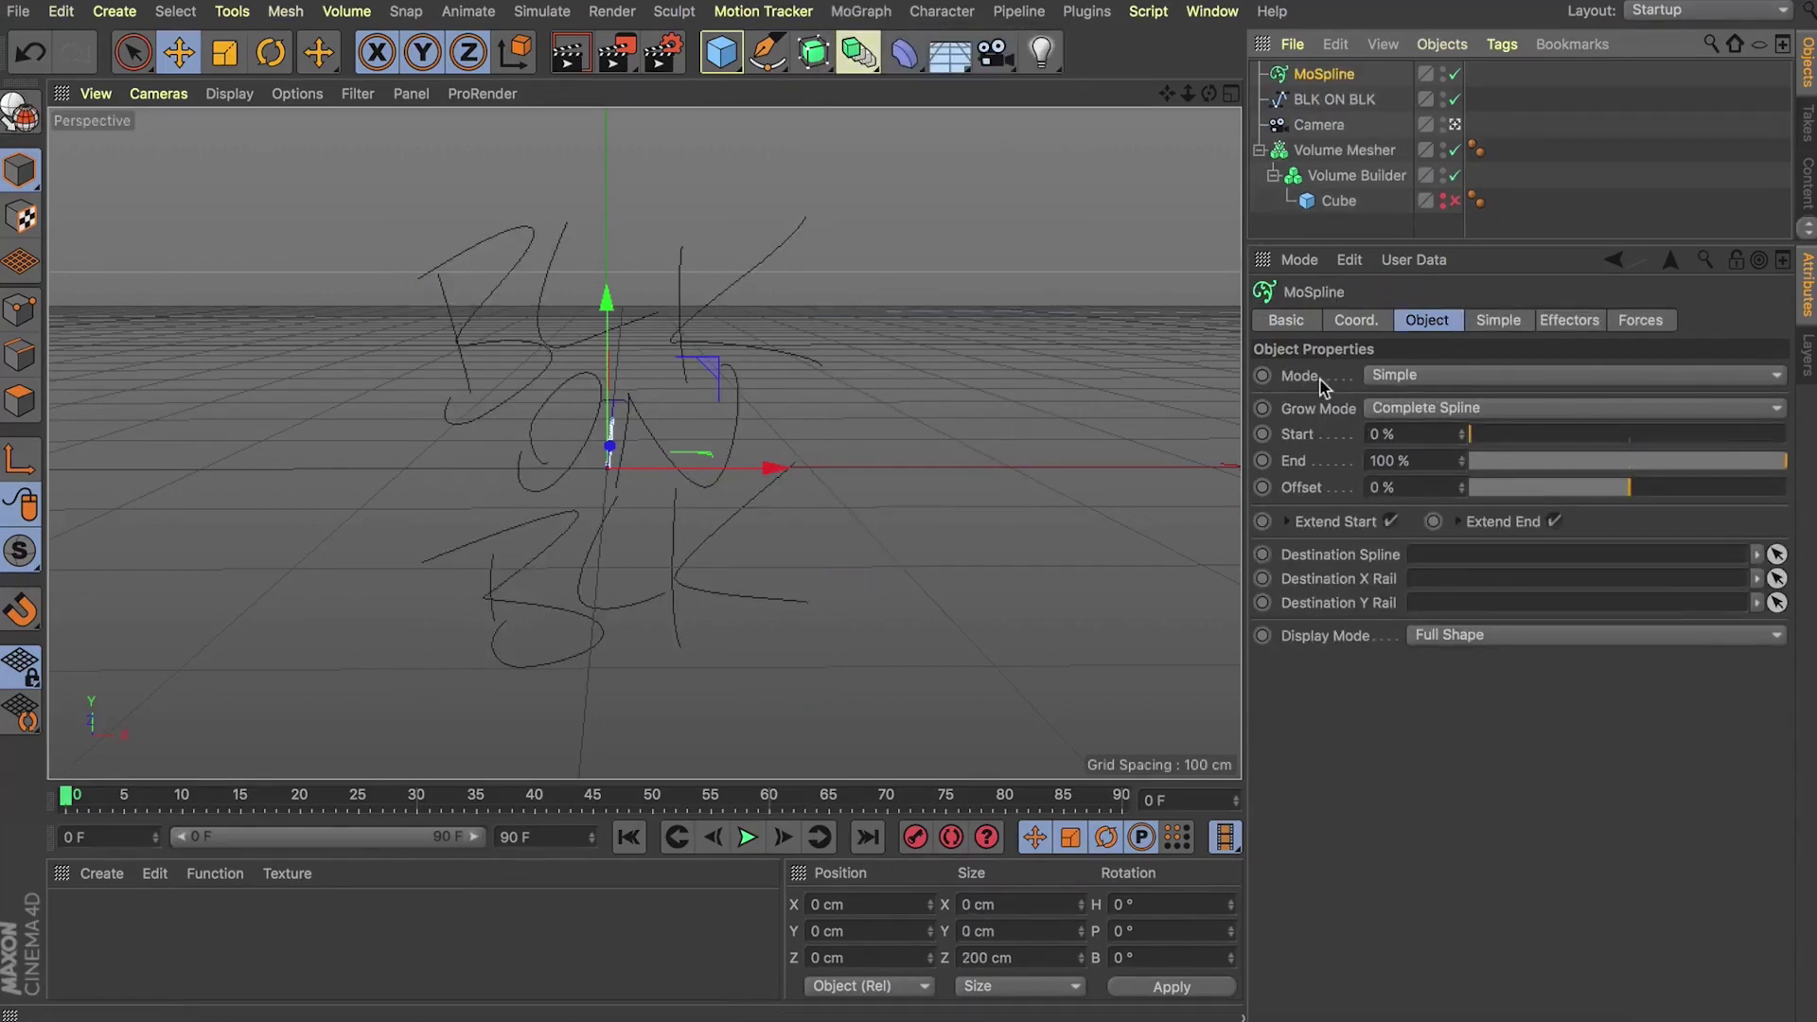
{"action": "left_click", "coordinate": [1429, 376]}
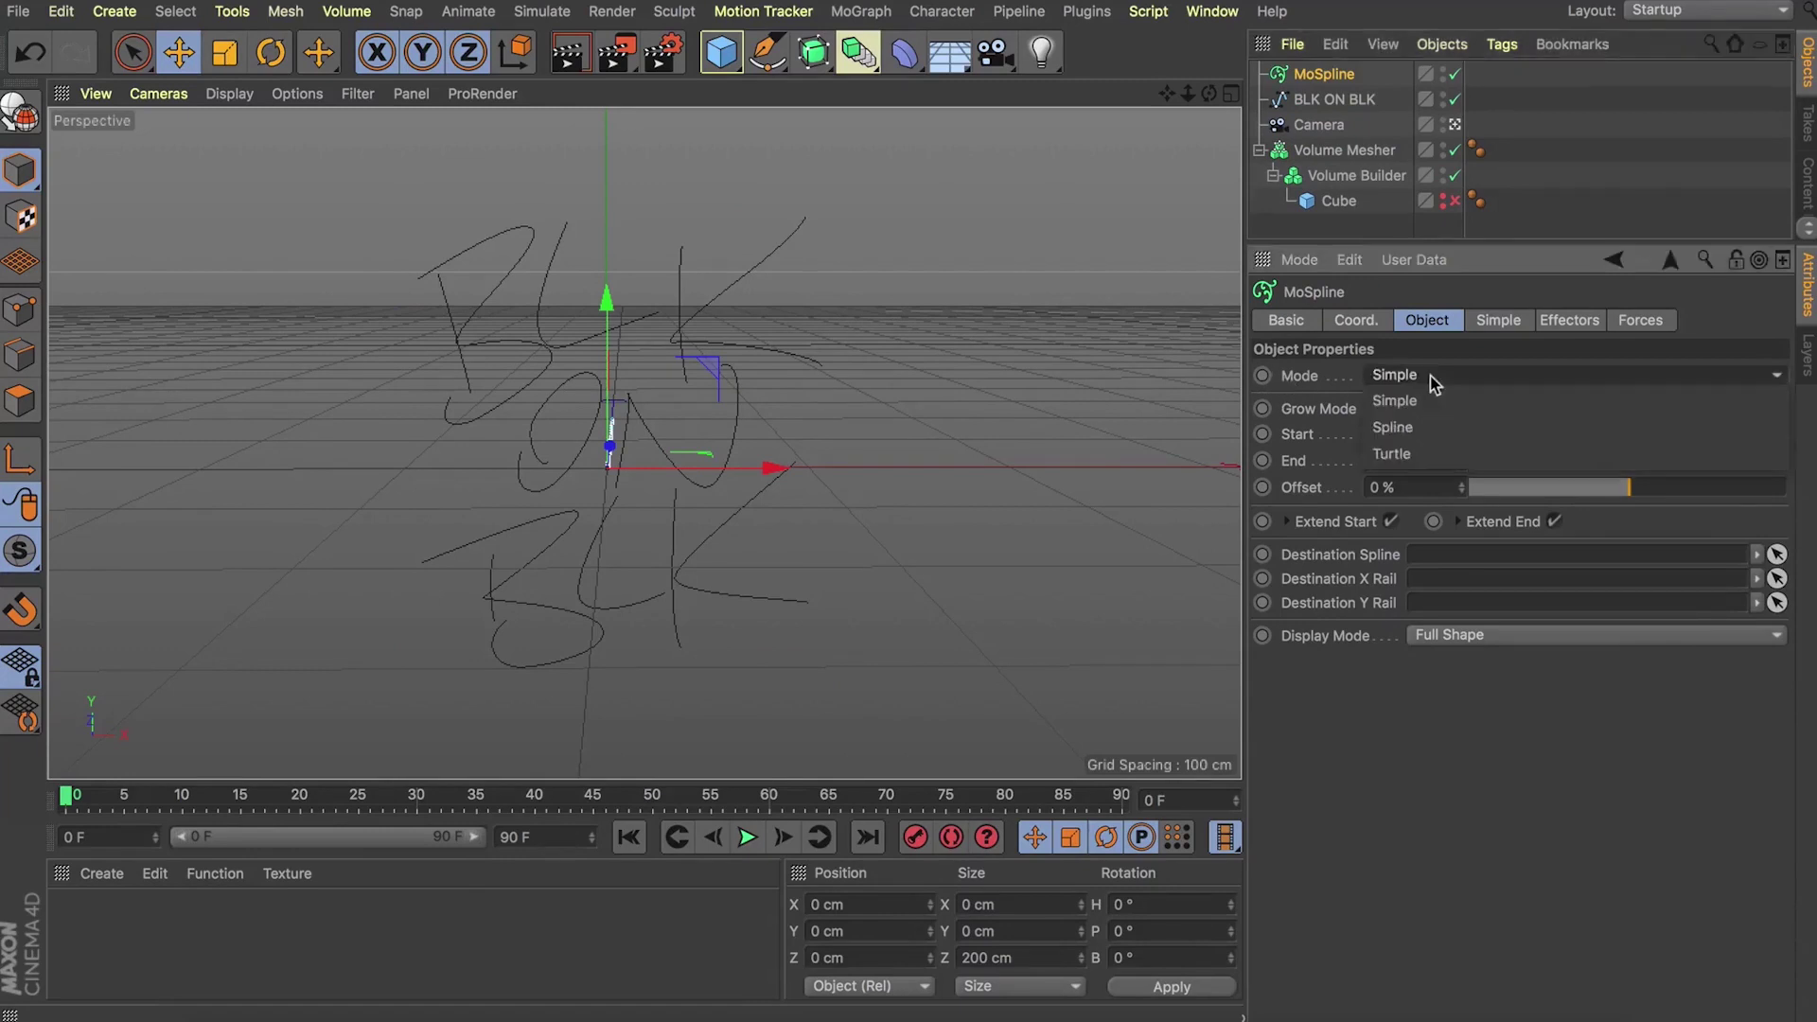
{"action": "left_click", "coordinate": [1395, 427]}
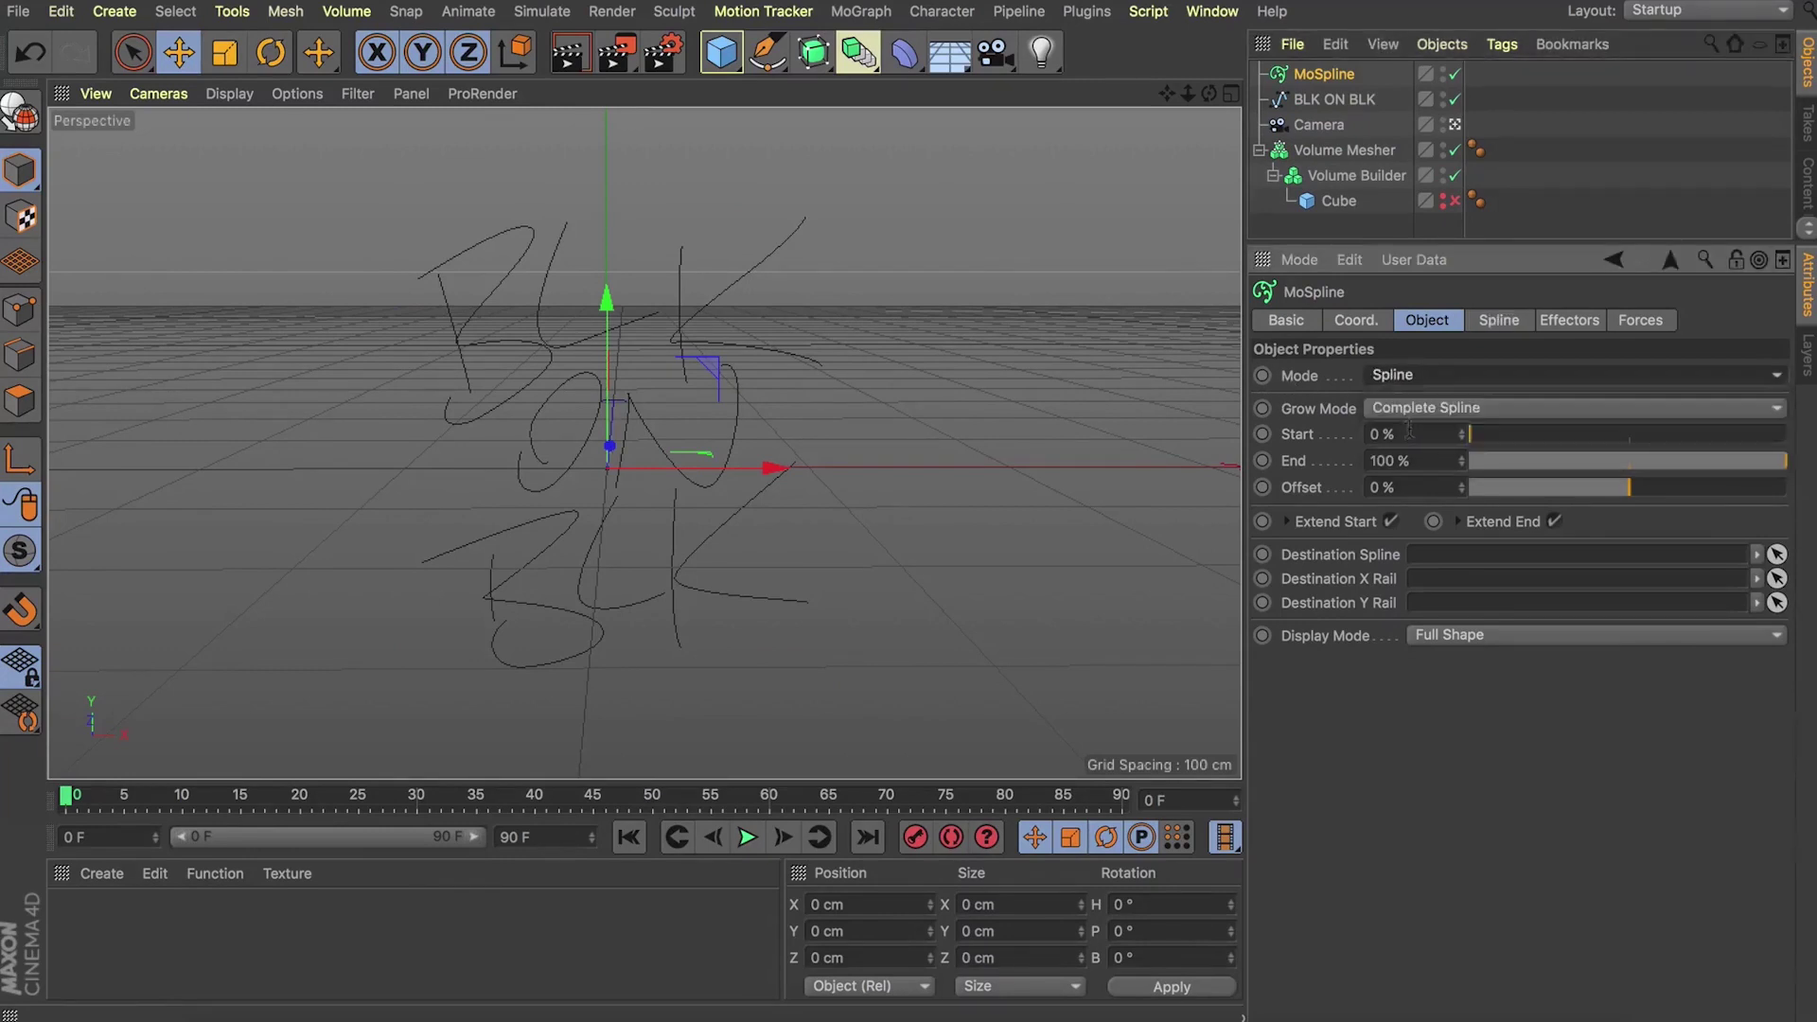
Step: Assign BLK ON BLK as the MoSpline's source spline and hide the original spline
{"action": "left_click", "coordinate": [1498, 321]}
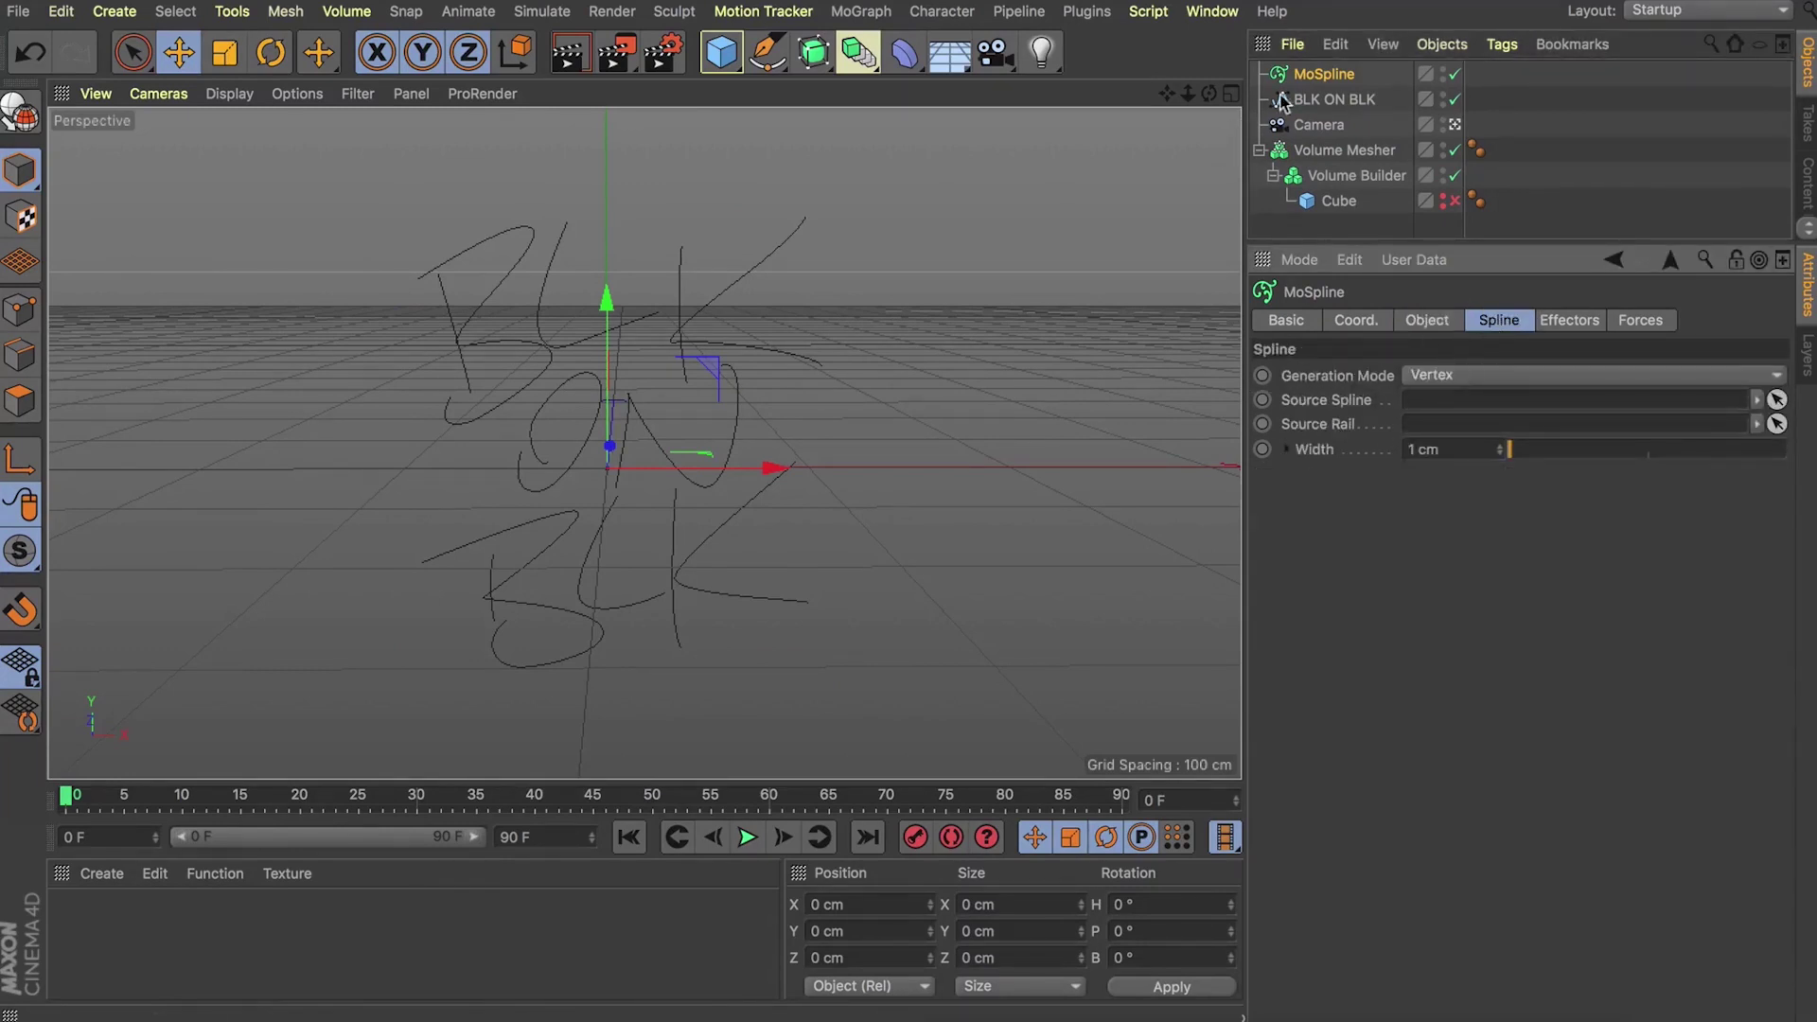
{"action": "left_click_drag", "start_coordinate": [1287, 100], "coordinate": [1442, 402]}
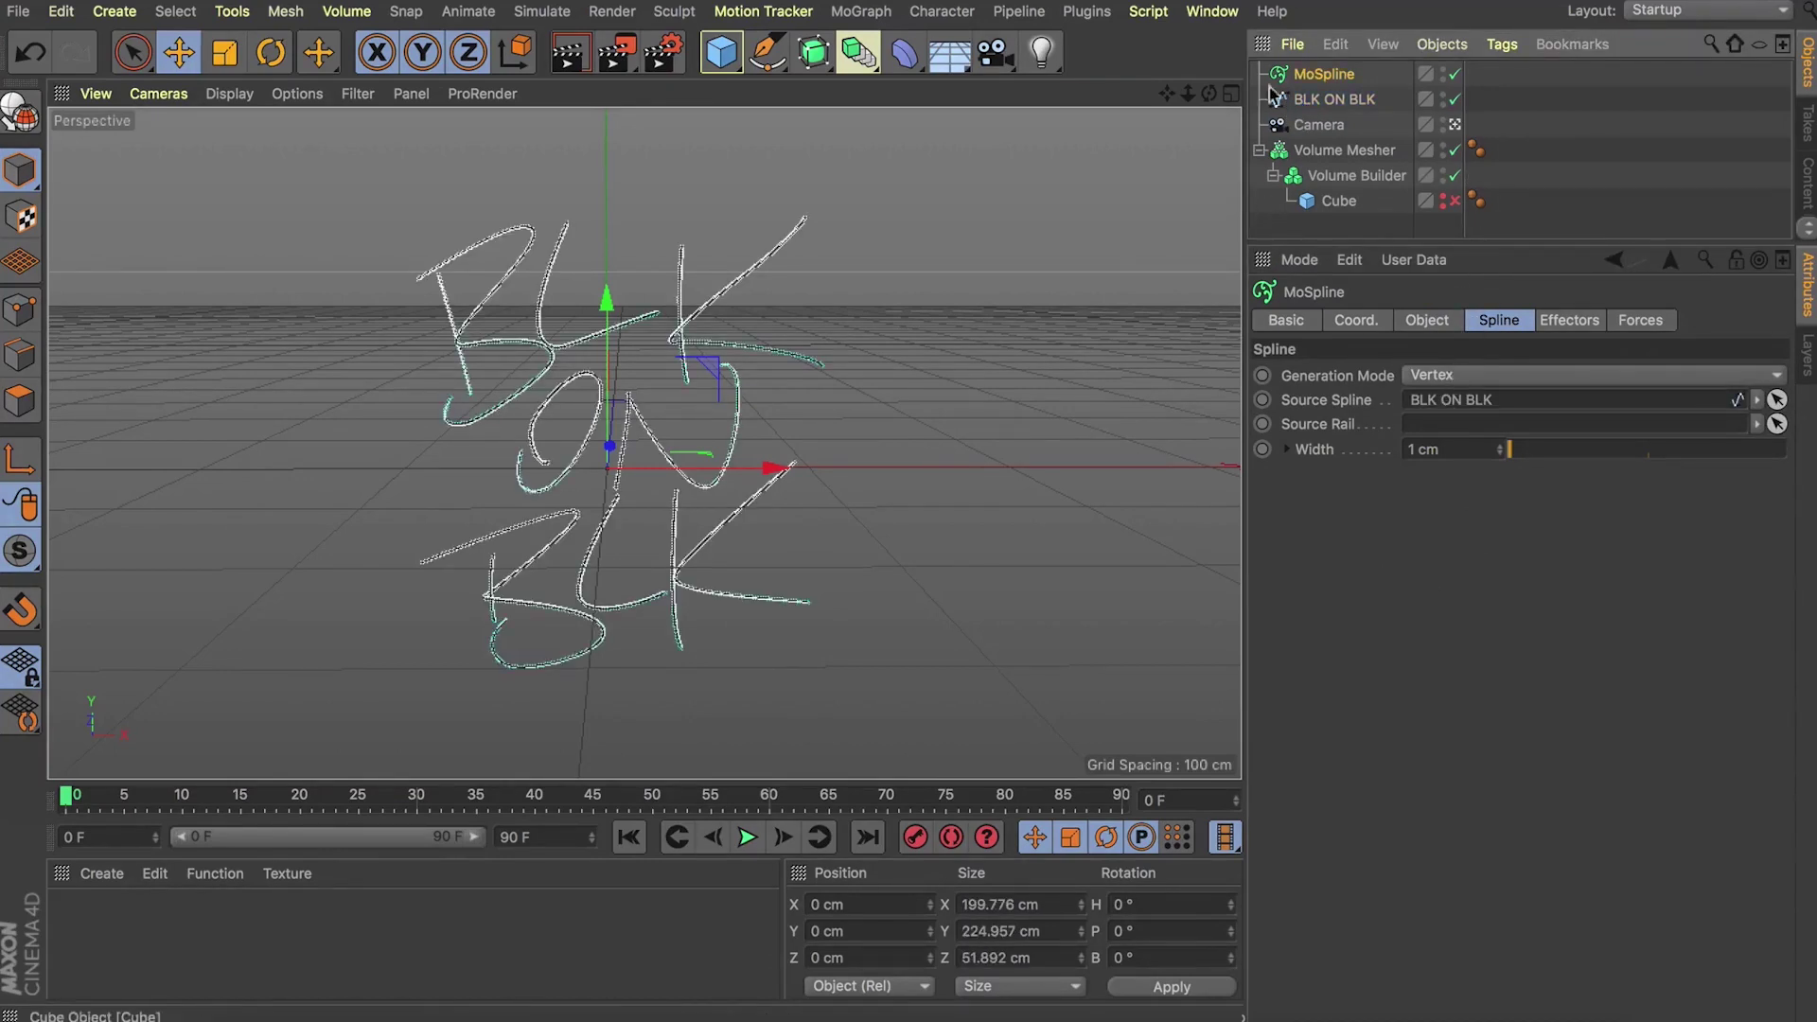
{"action": "left_click", "coordinate": [1448, 99], "text": "alt"}
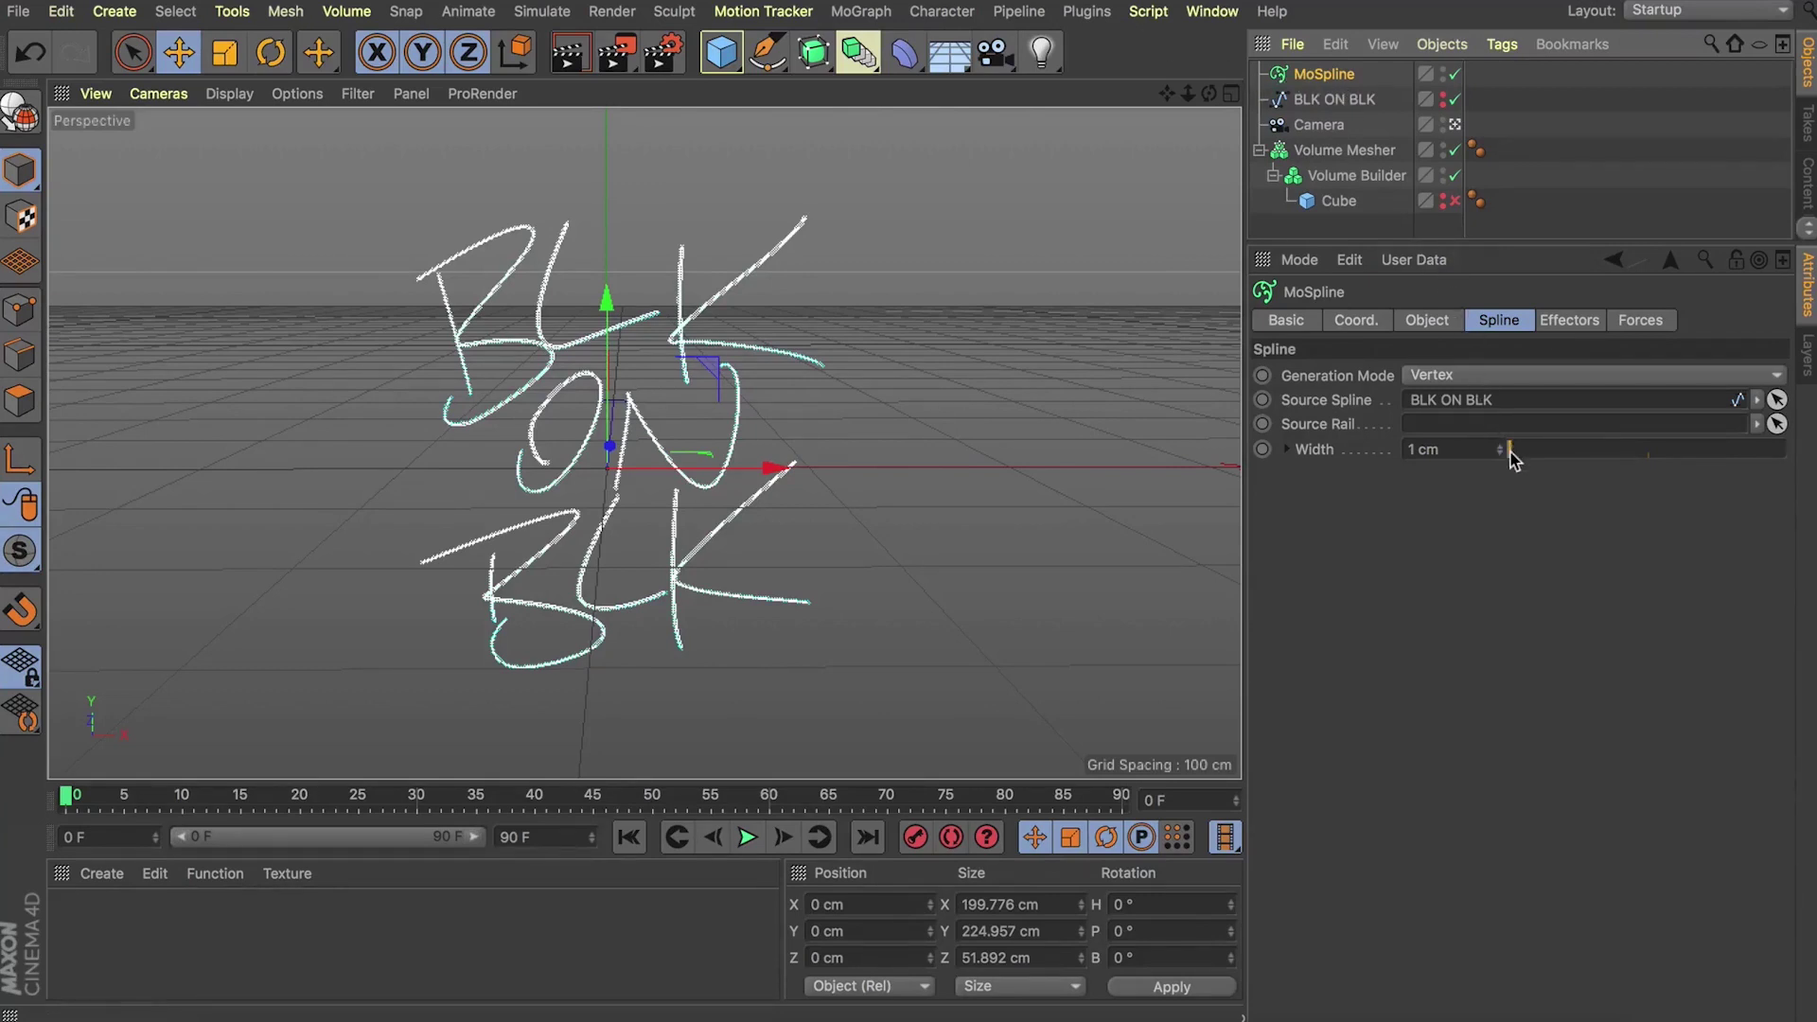
Step: Increase the MoSpline's width beyond 5 cm and nest it in the Volume Builder above the cube
{"action": "left_click_drag", "start_coordinate": [1512, 452], "coordinate": [1522, 458]}
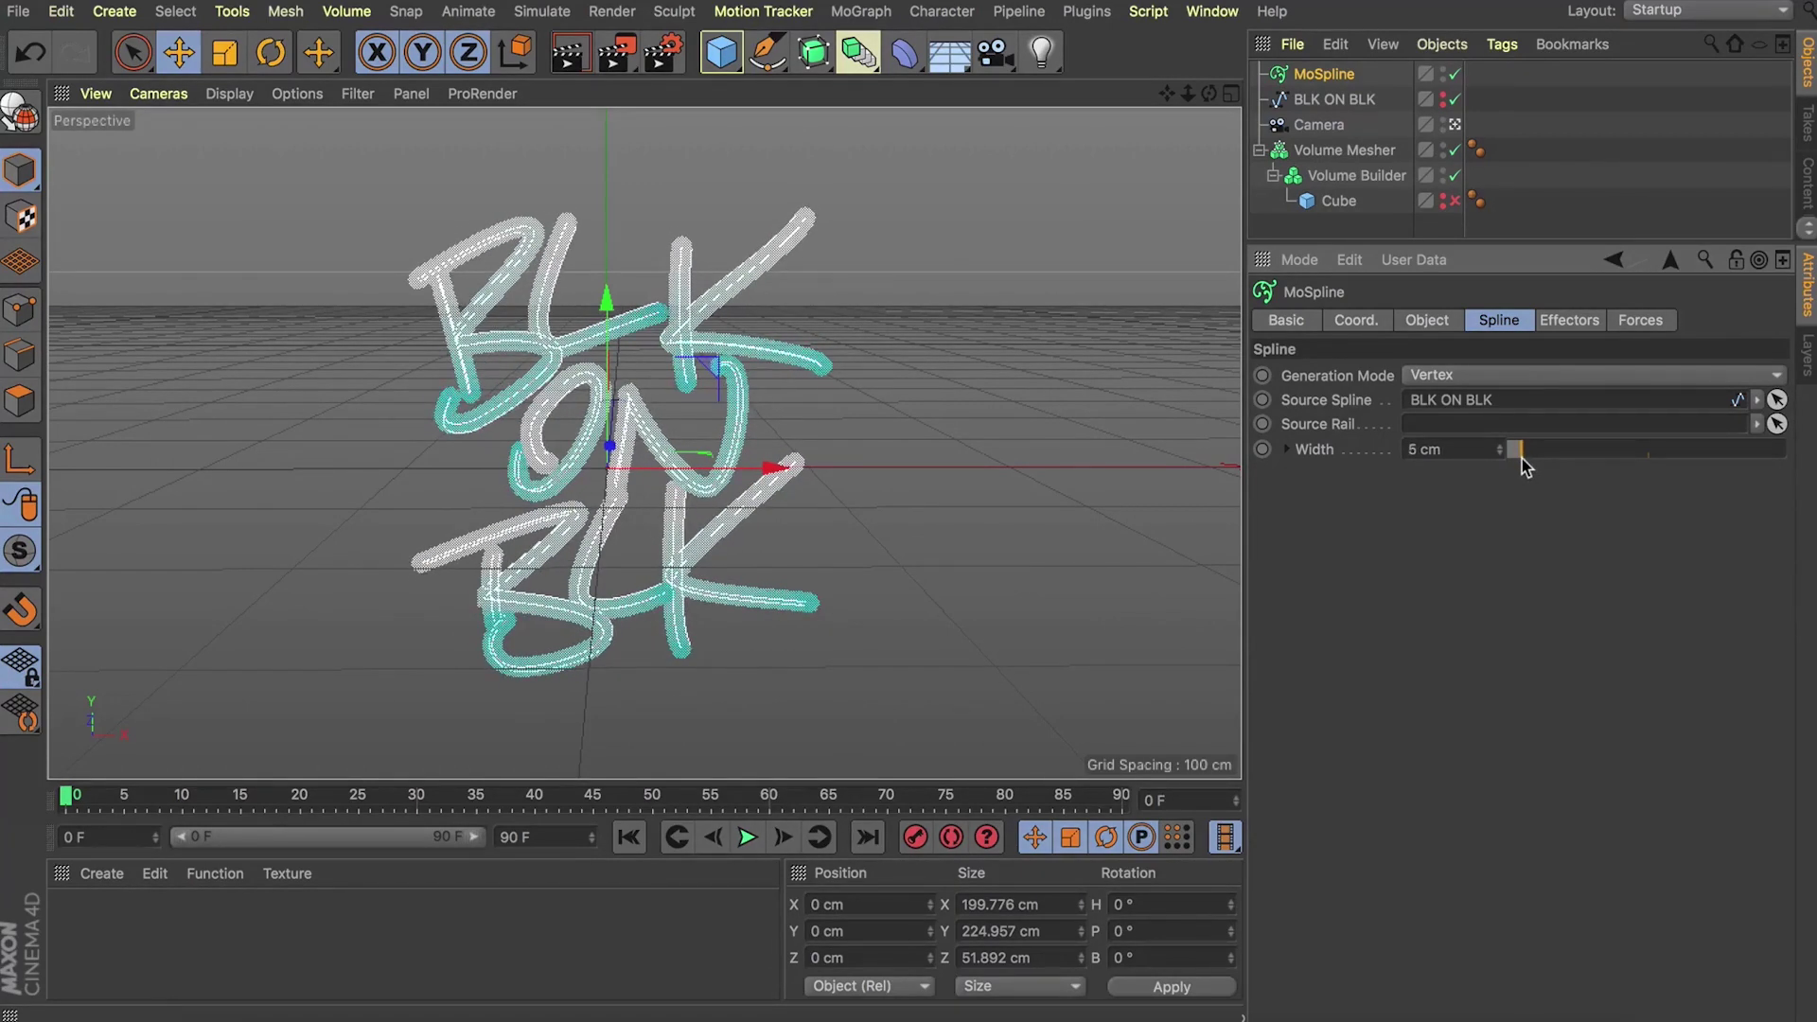
{"action": "left_click_drag", "start_coordinate": [1522, 458], "coordinate": [1522, 458]}
{"action": "mouse_move", "coordinate": [1325, 74]}
{"action": "left_mouse_down"}
{"action": "mouse_move", "coordinate": [1373, 128]}
{"action": "mouse_move", "coordinate": [1330, 190]}
{"action": "left_mouse_up"}
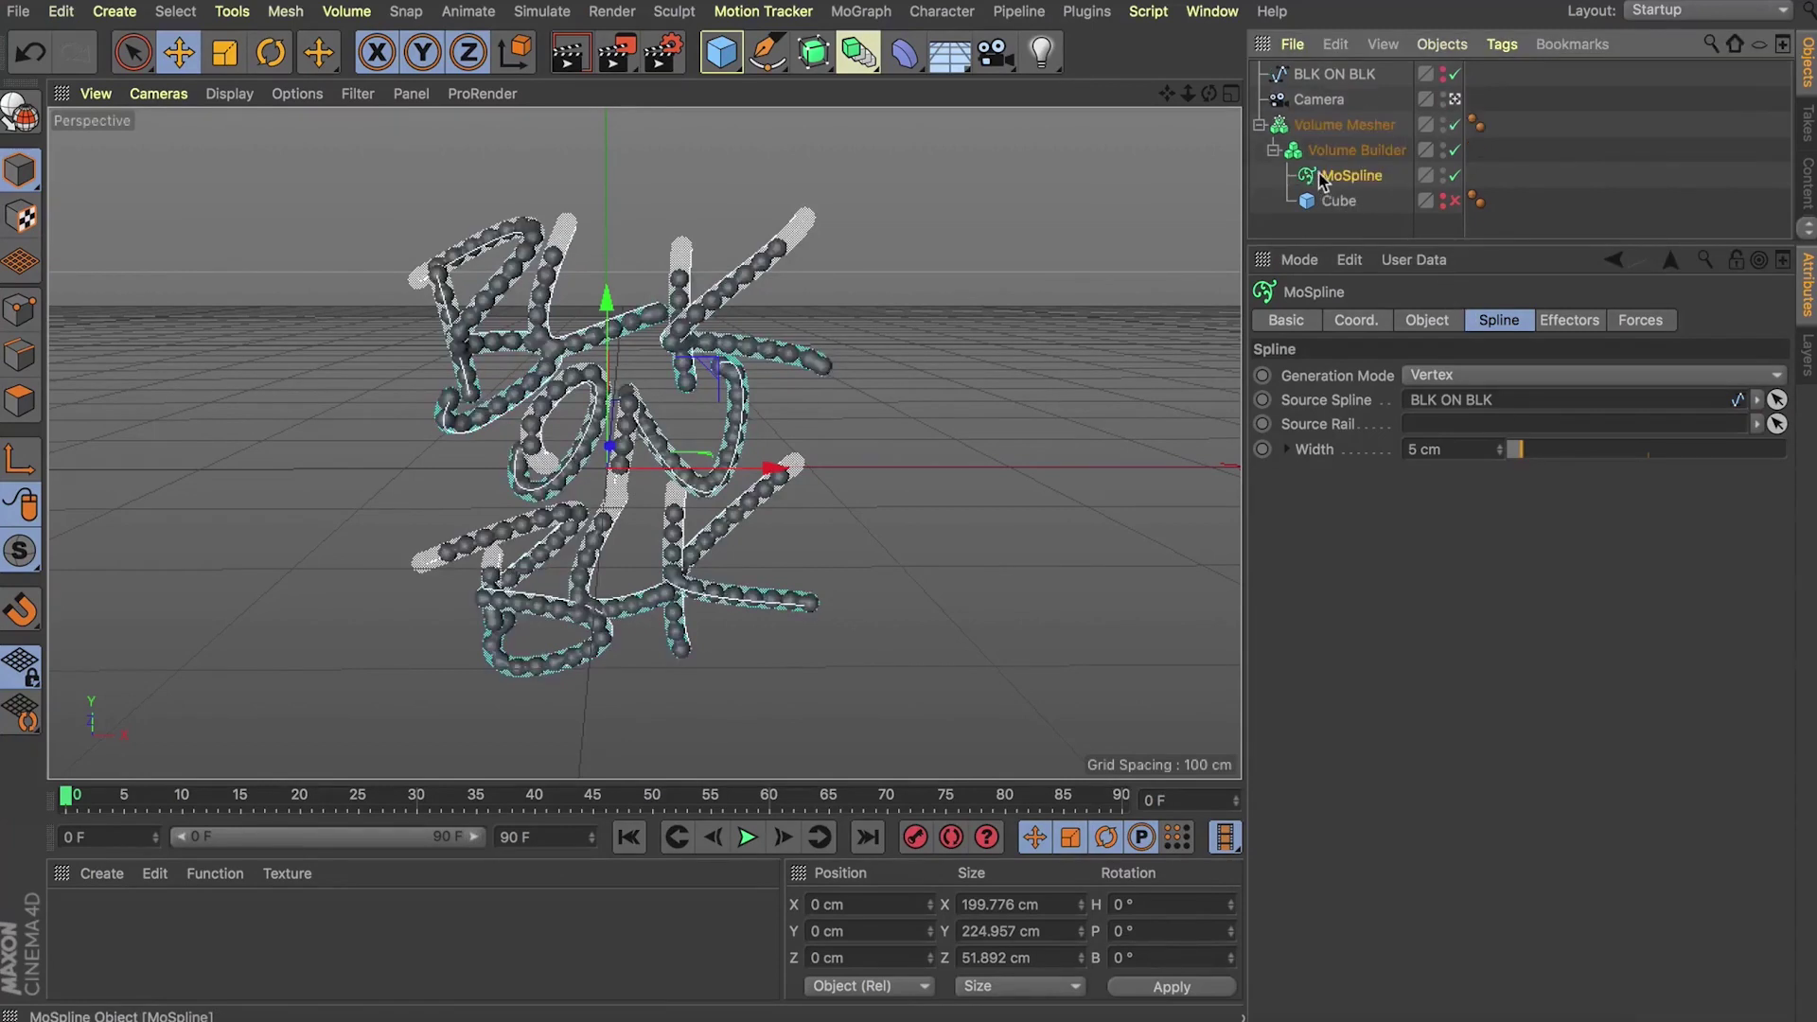
{"action": "mouse_move", "coordinate": [1517, 451]}
{"action": "left_mouse_down"}
{"action": "mouse_move", "coordinate": [1541, 452]}
{"action": "mouse_move", "coordinate": [1526, 458]}
{"action": "left_mouse_up"}
Step: Set the MoSpline's density to 1 in the Volume Builder's object list
{"action": "left_click", "coordinate": [1357, 150]}
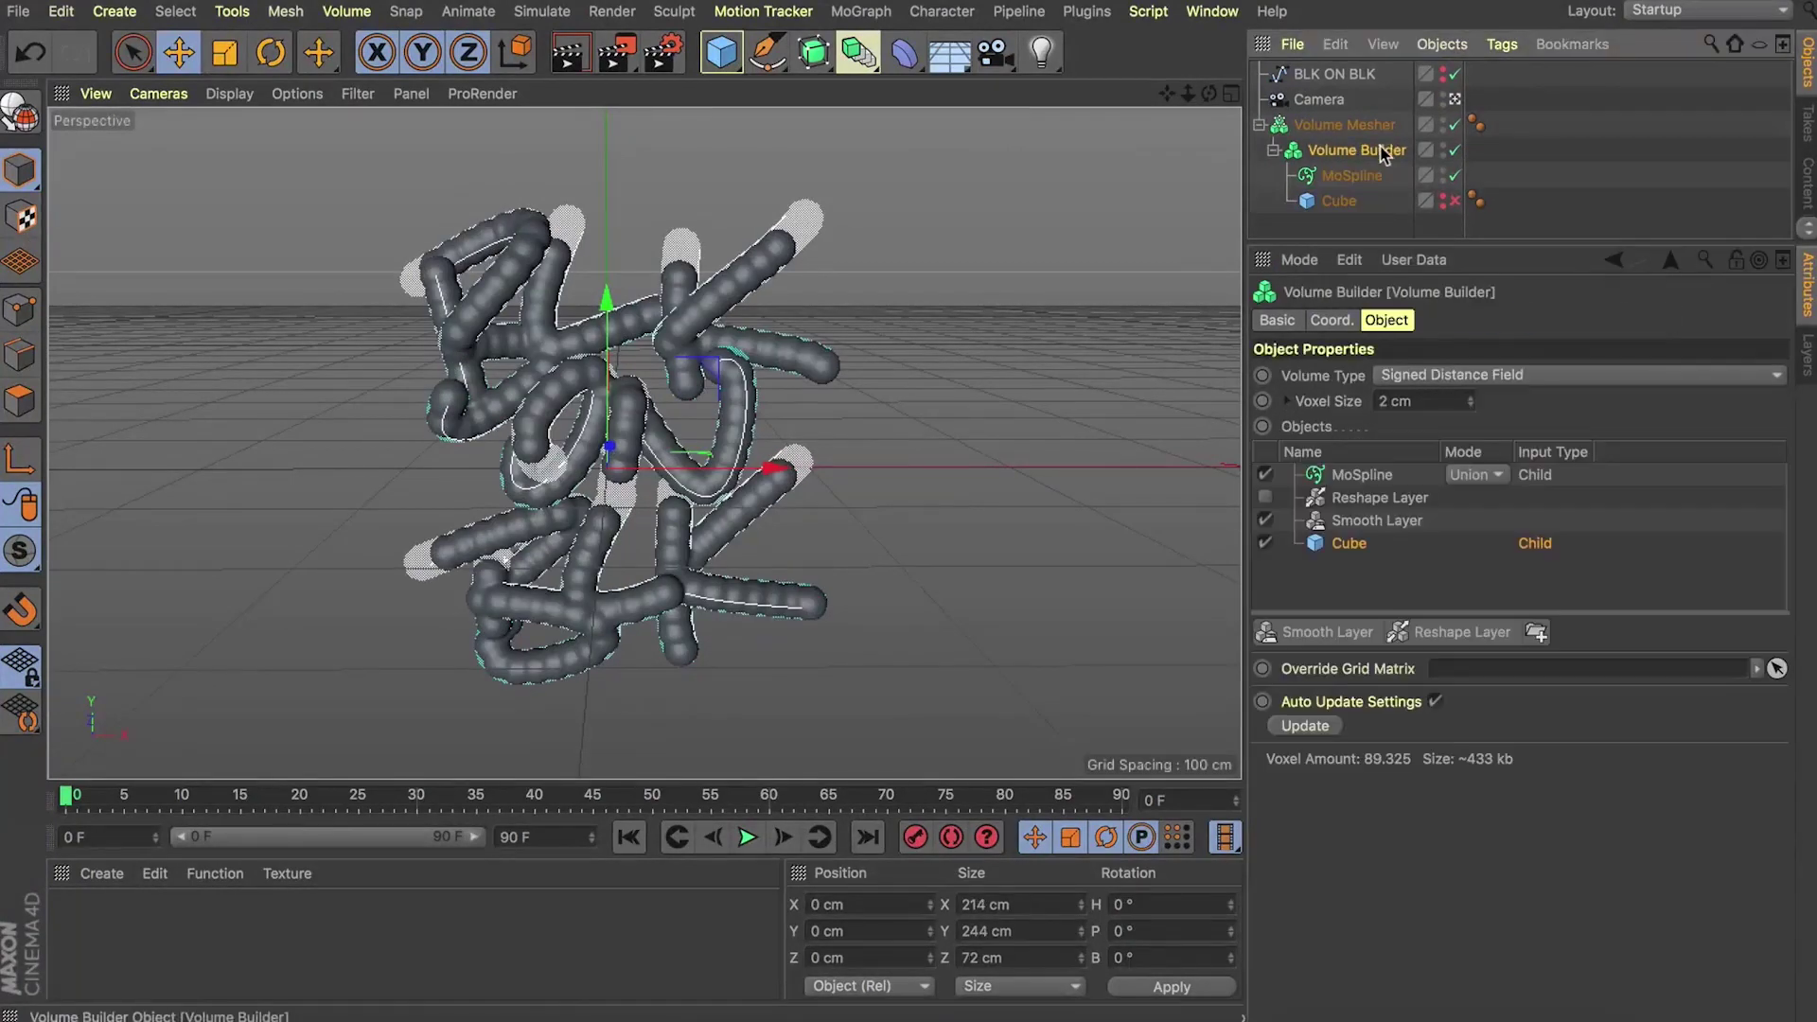
{"action": "left_click", "coordinate": [1363, 476]}
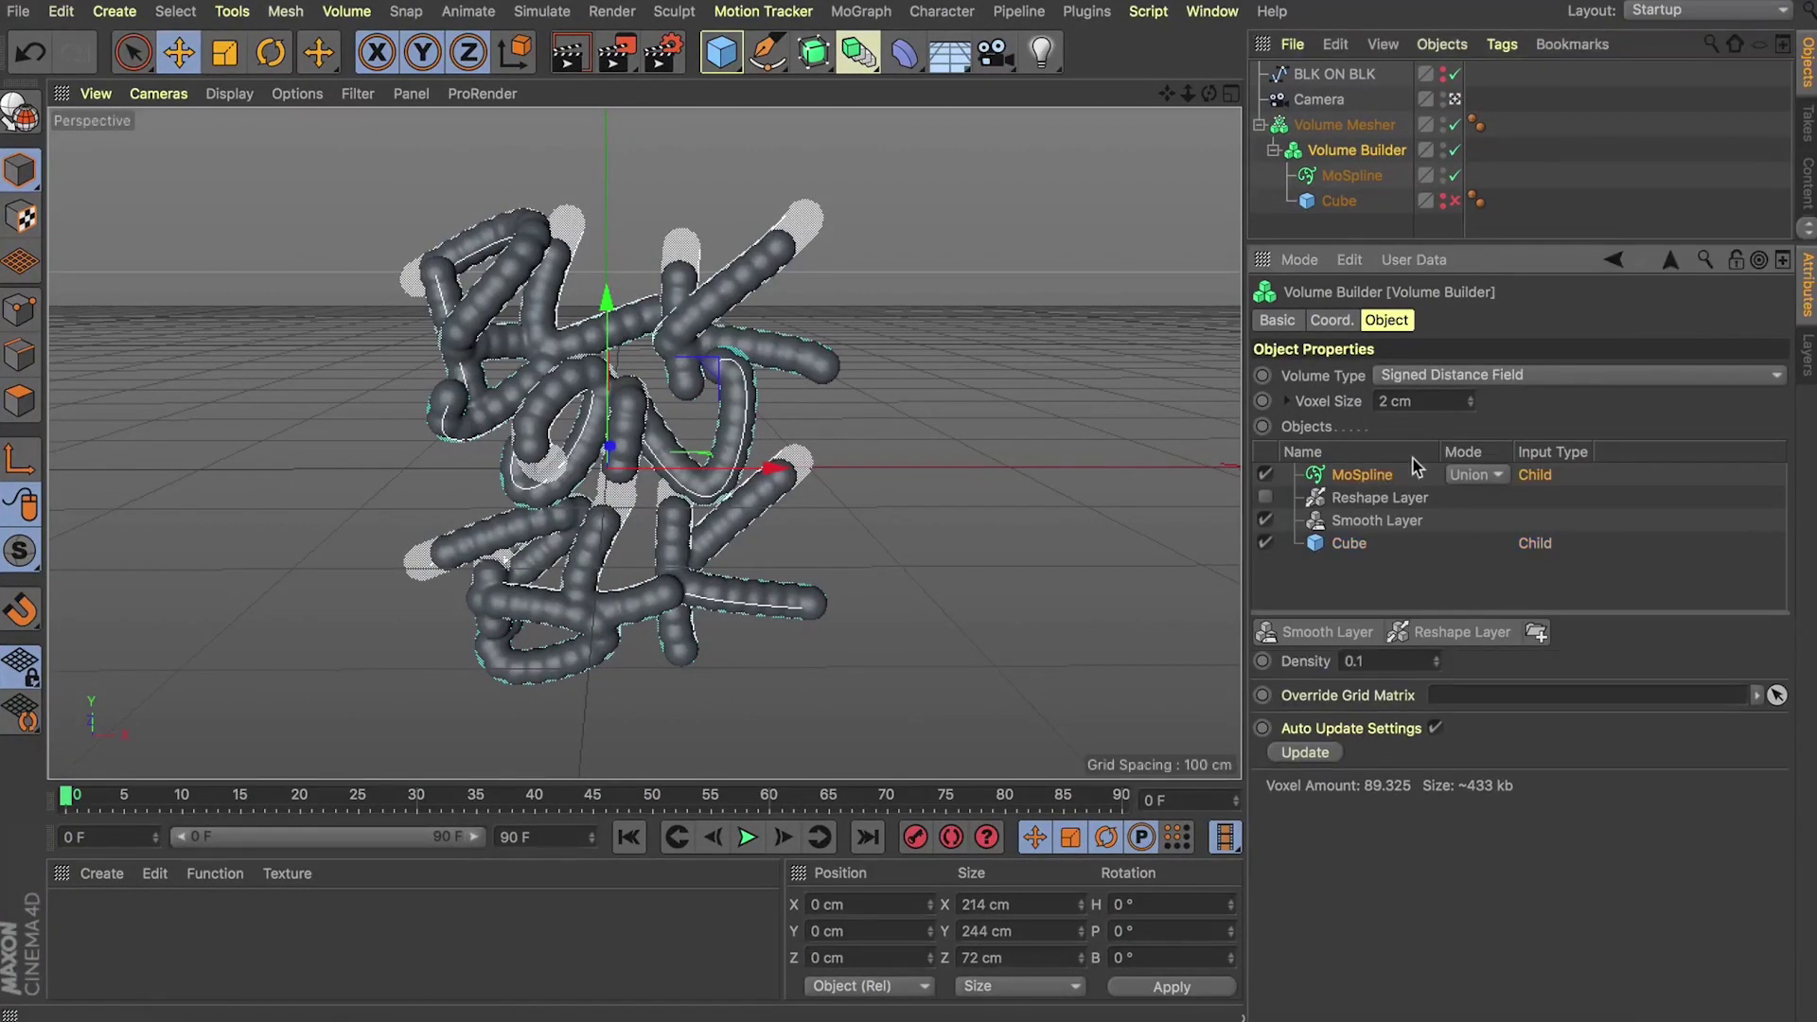
{"action": "double_click", "coordinate": [1356, 662]}
{"action": "type", "text": "1"}
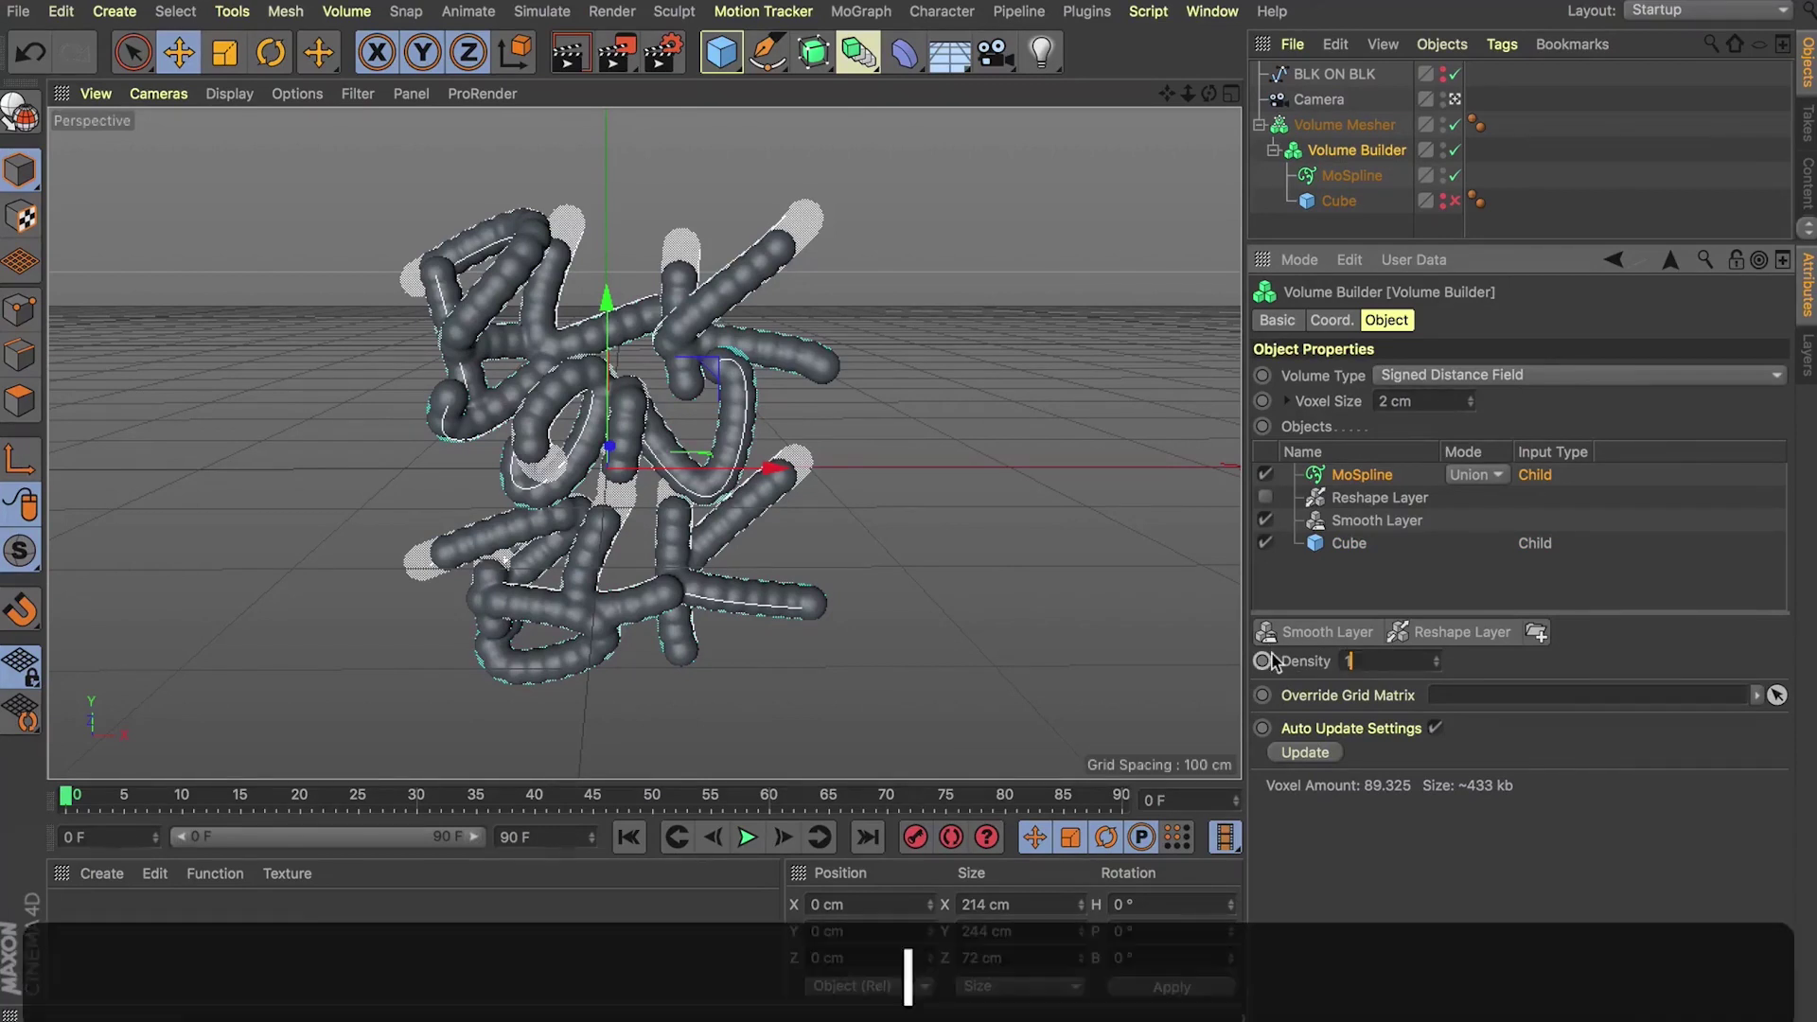
{"action": "key", "text": "Return"}
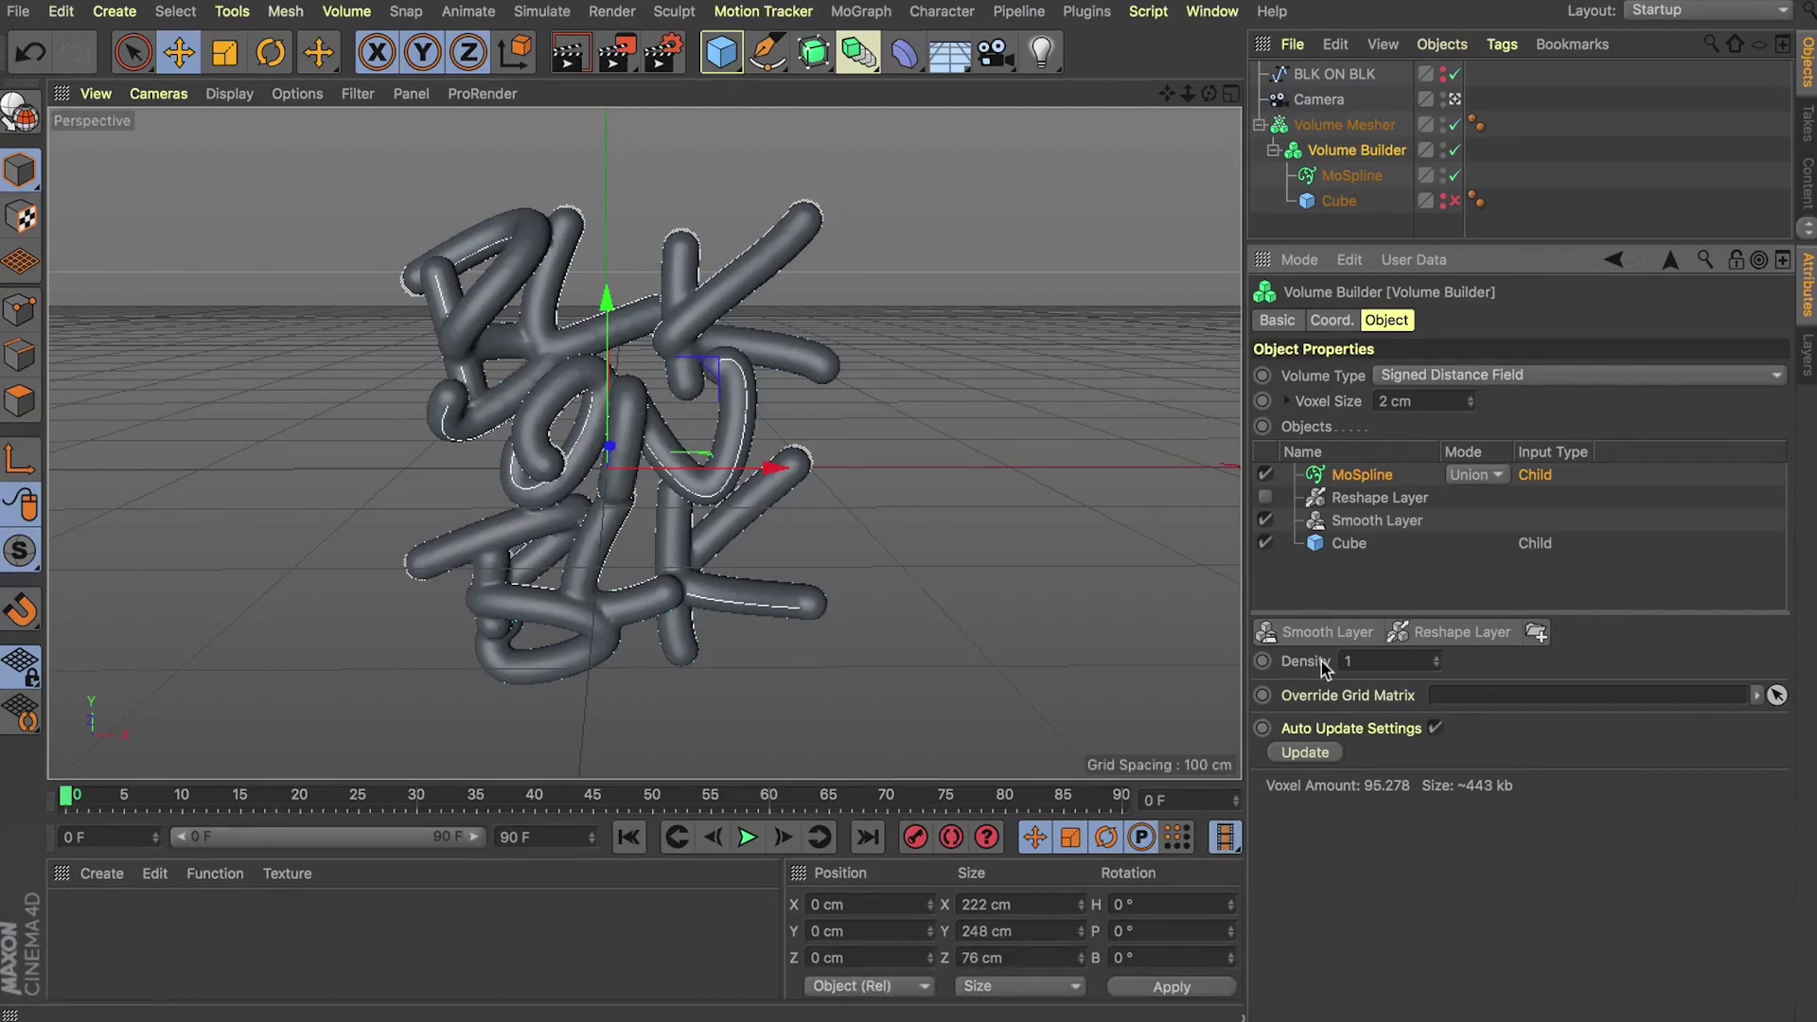
Step: Add a Step effector to the MoSpline
{"action": "left_click", "coordinate": [1330, 178]}
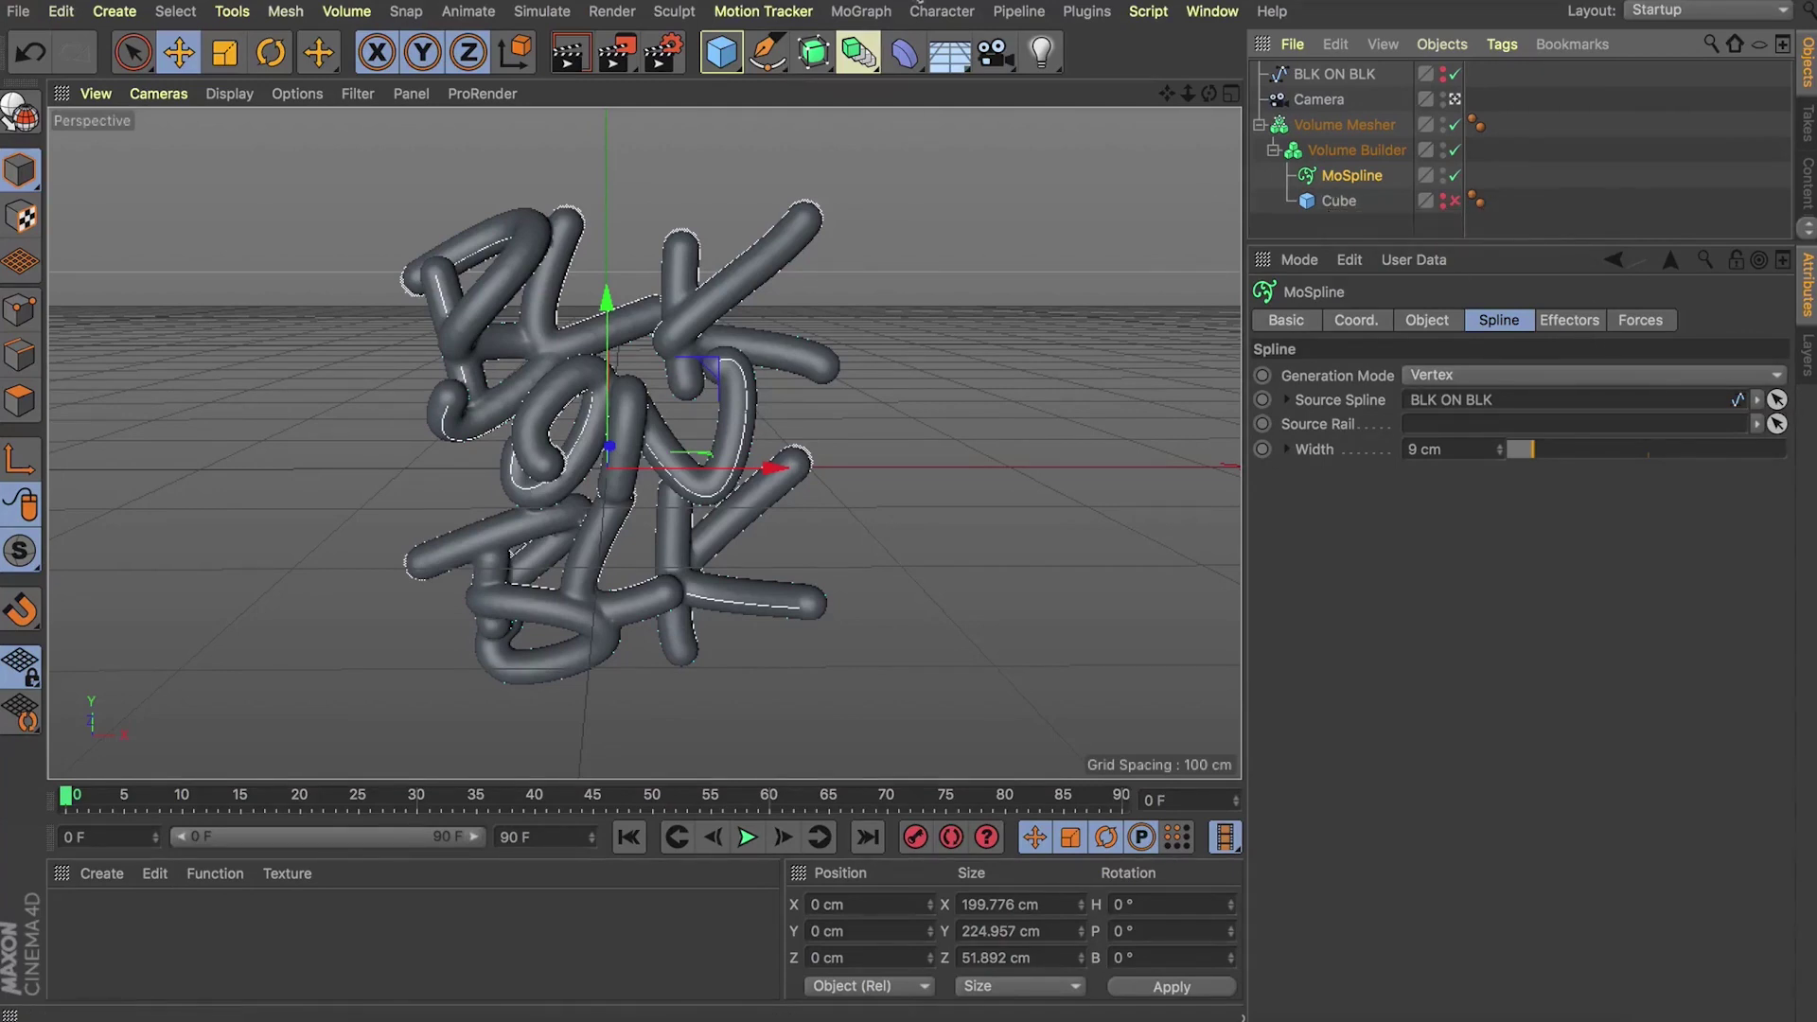
{"action": "left_click", "coordinate": [858, 11]}
{"action": "mouse_move", "coordinate": [1004, 50]}
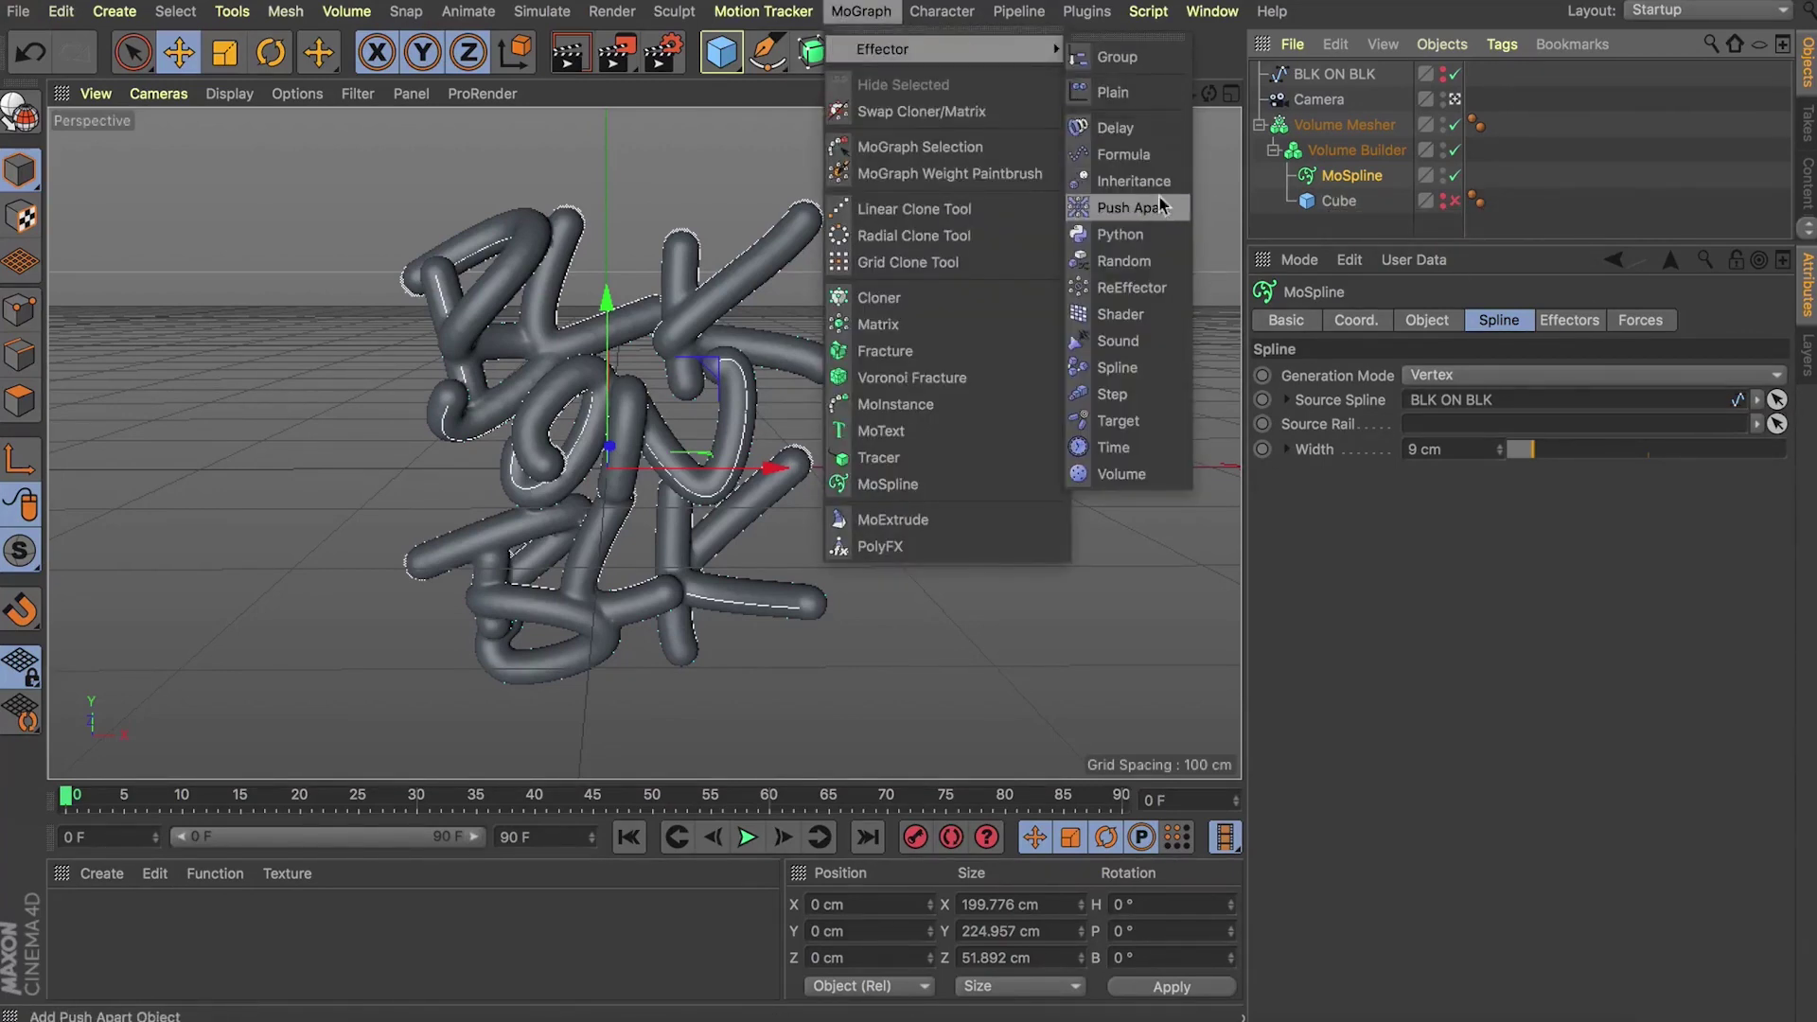
{"action": "left_click", "coordinate": [1117, 394]}
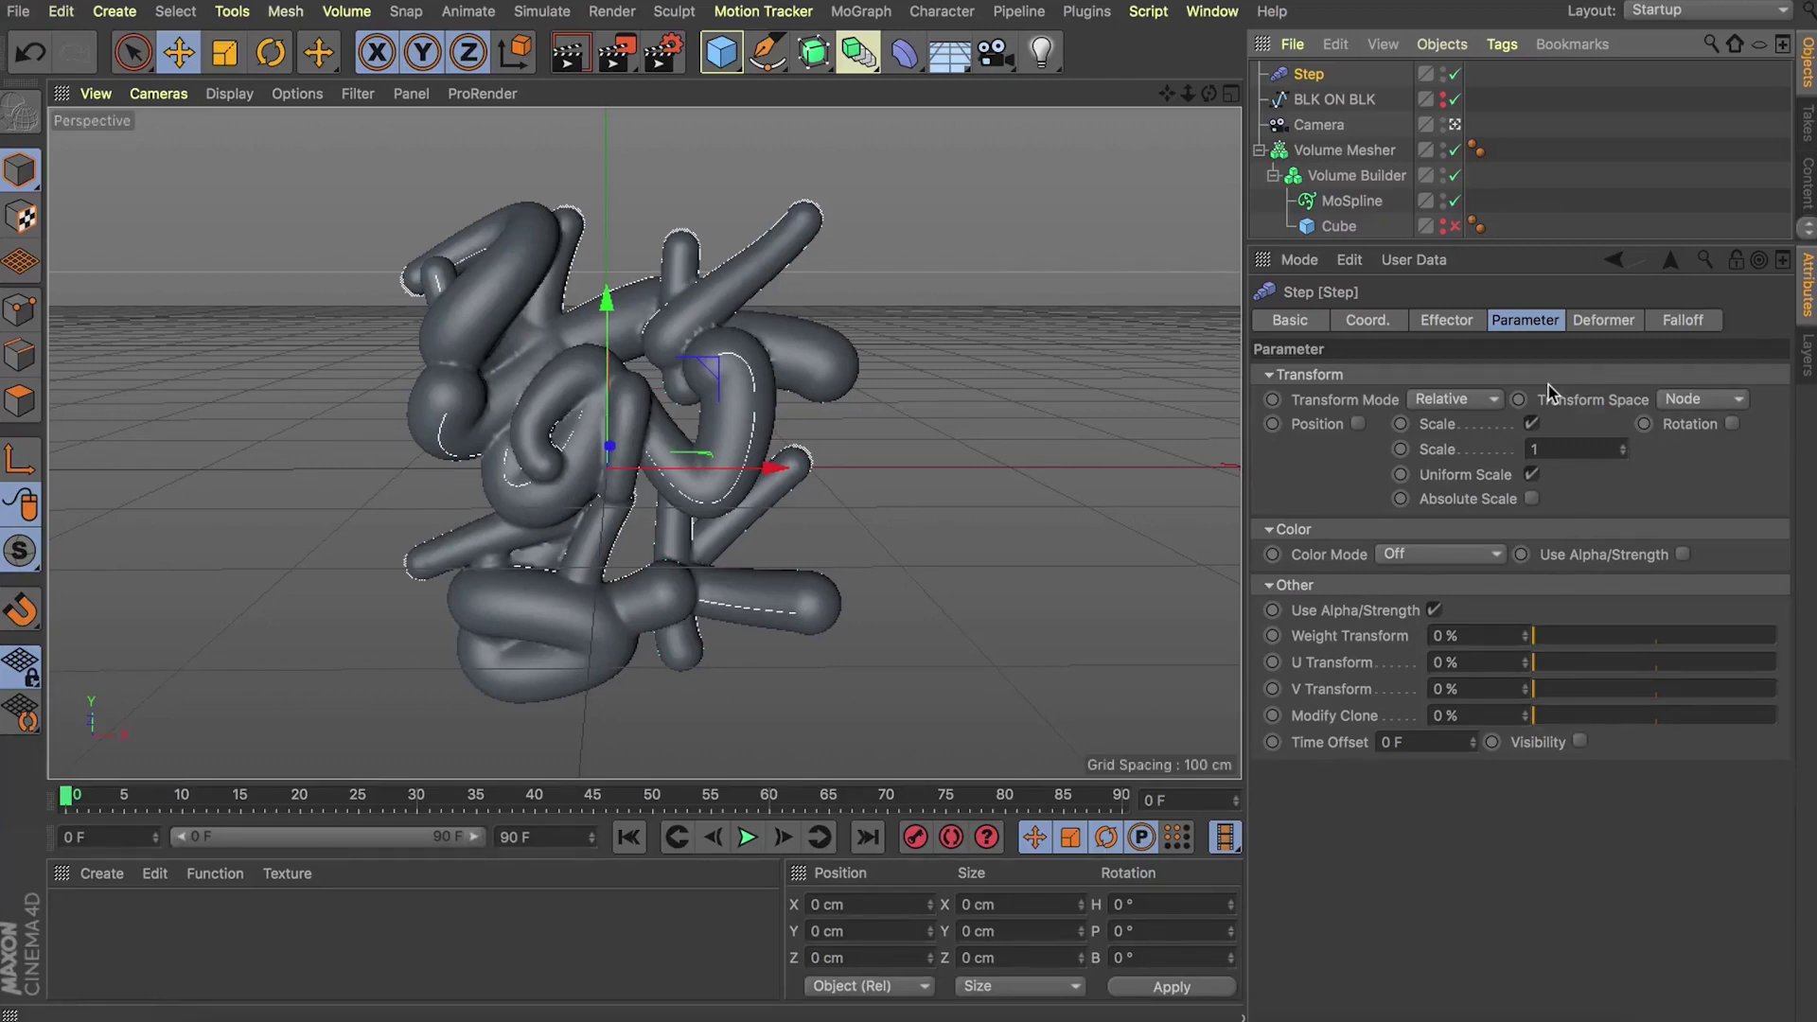
Step: Reshape the Step effector's spline curve to stay at 0 until a new midpoint near 0.5, rising to about 0.4 at the end
{"action": "left_click", "coordinate": [1445, 321]}
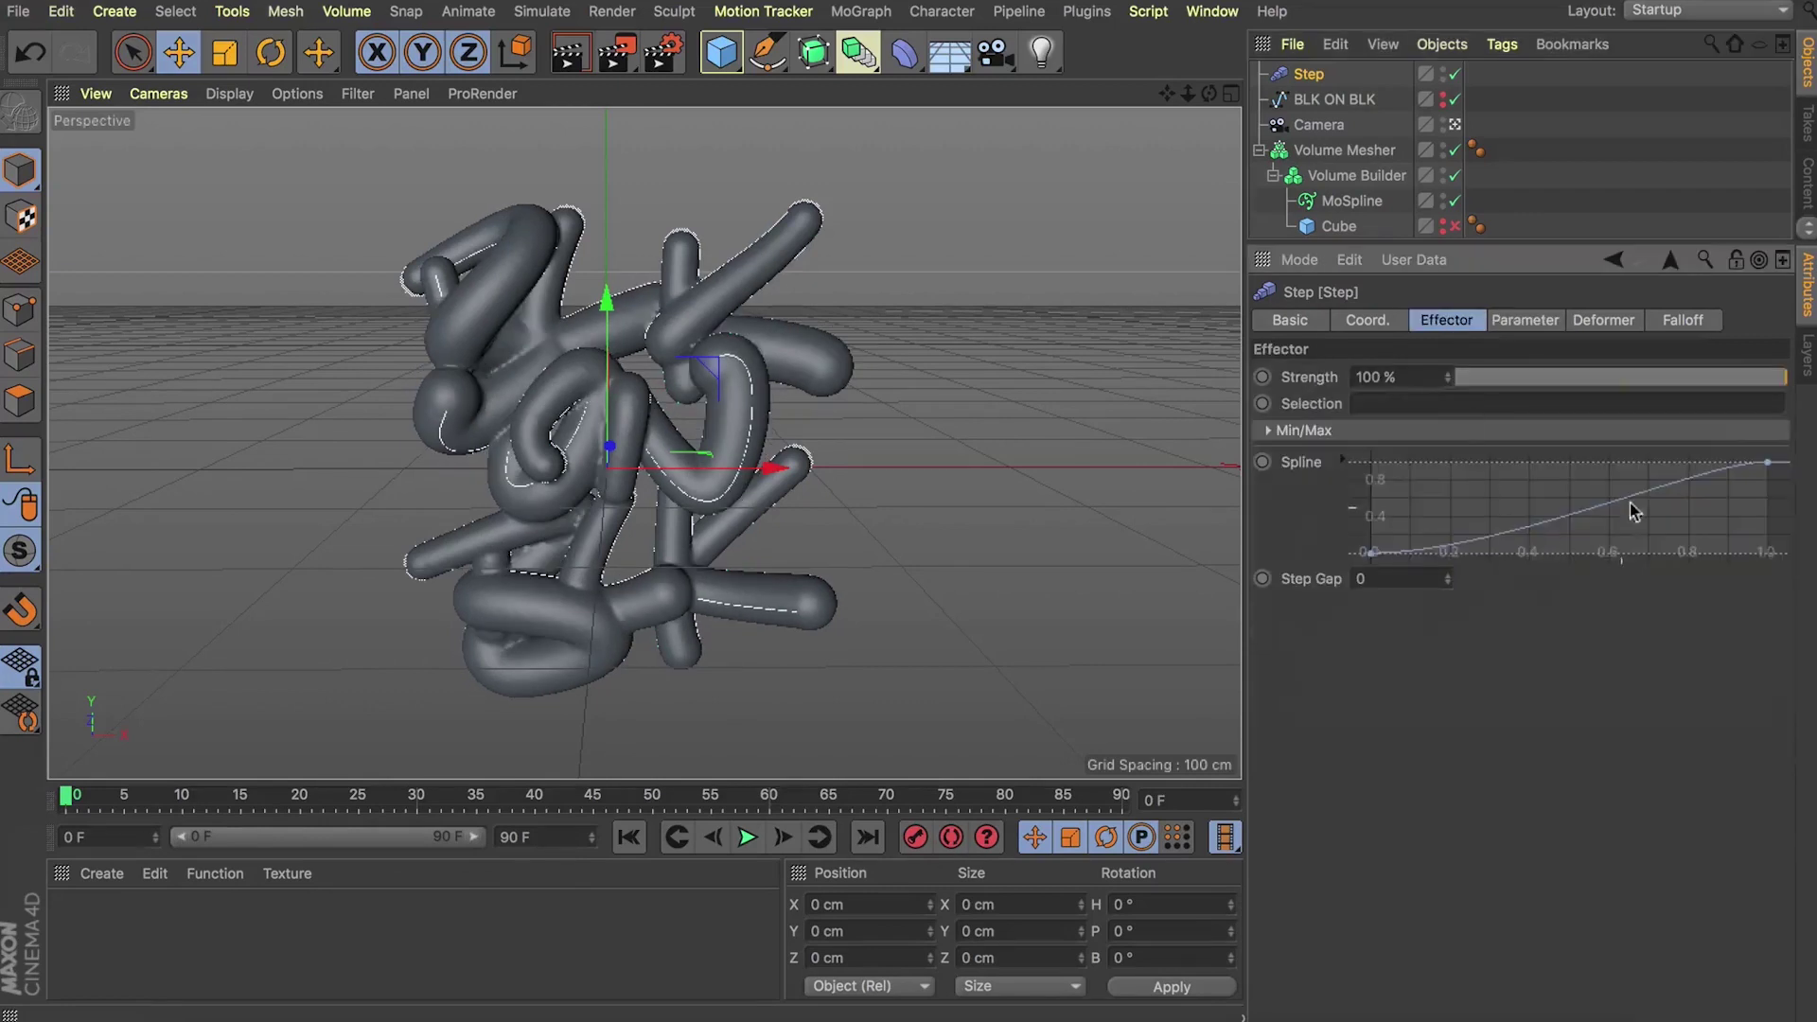
{"action": "left_click_drag", "start_coordinate": [1768, 462], "coordinate": [1766, 557]}
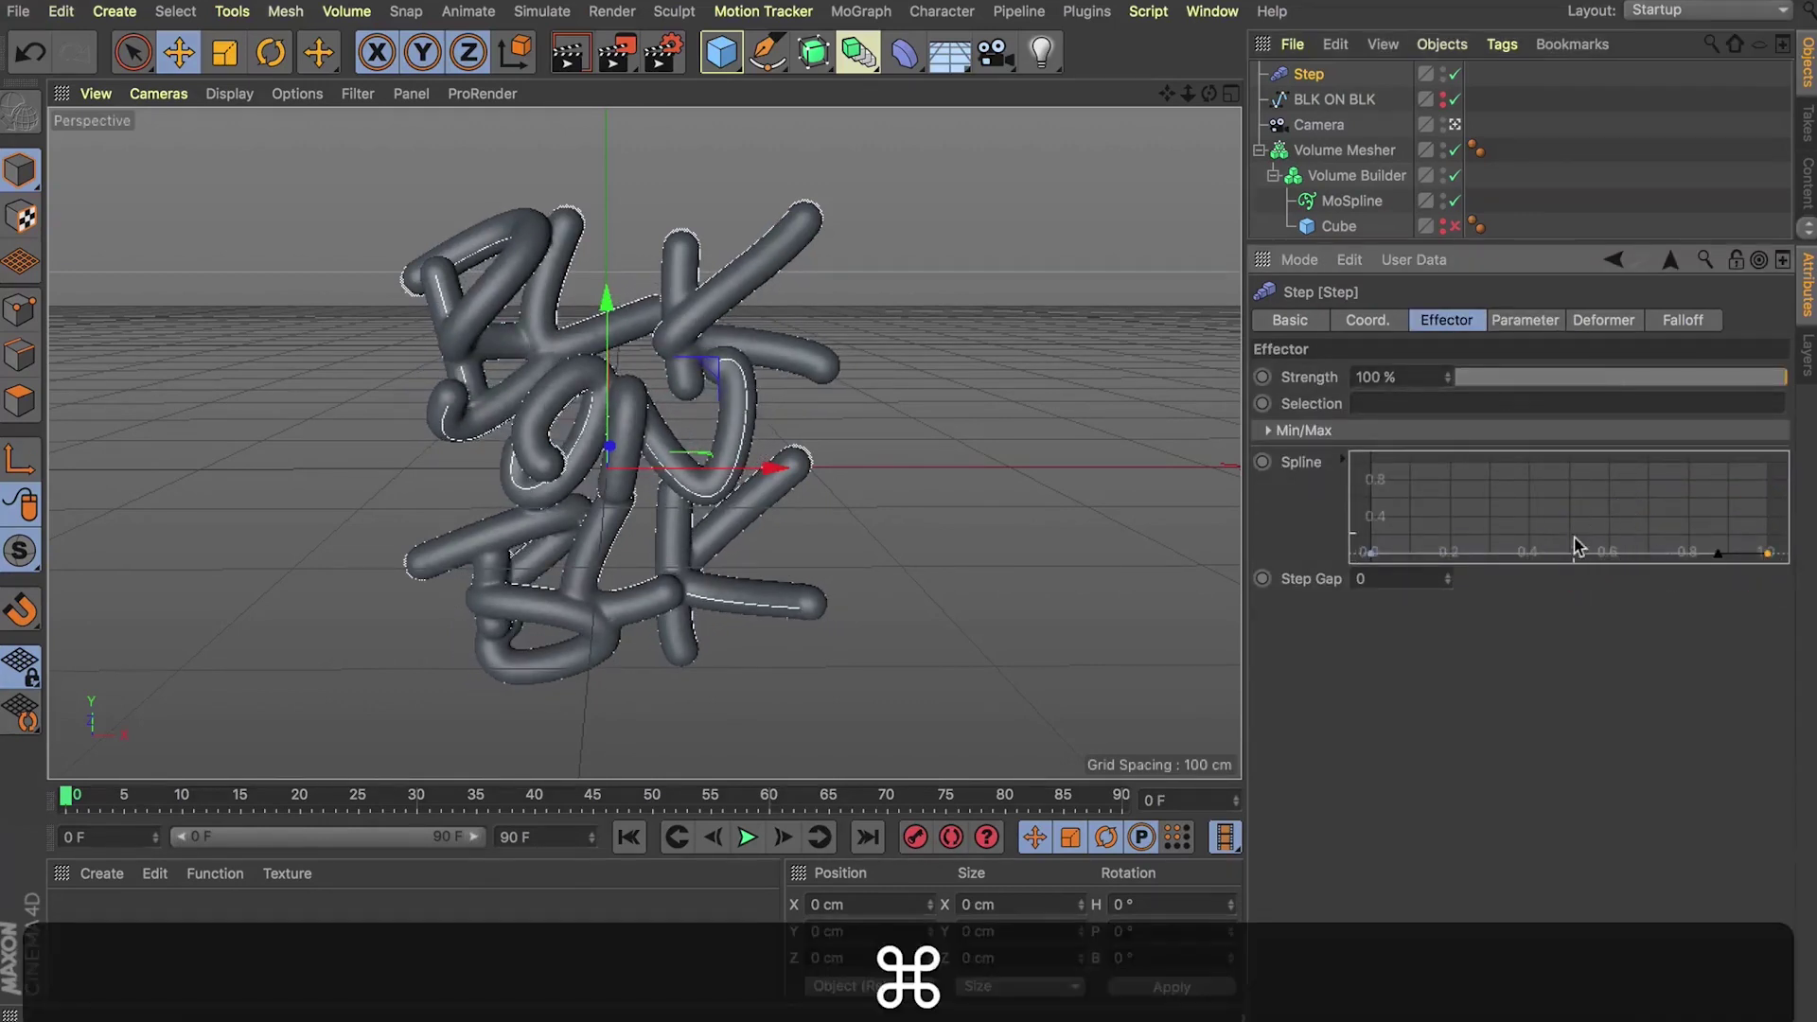
{"action": "left_click", "coordinate": [1574, 553], "text": "super"}
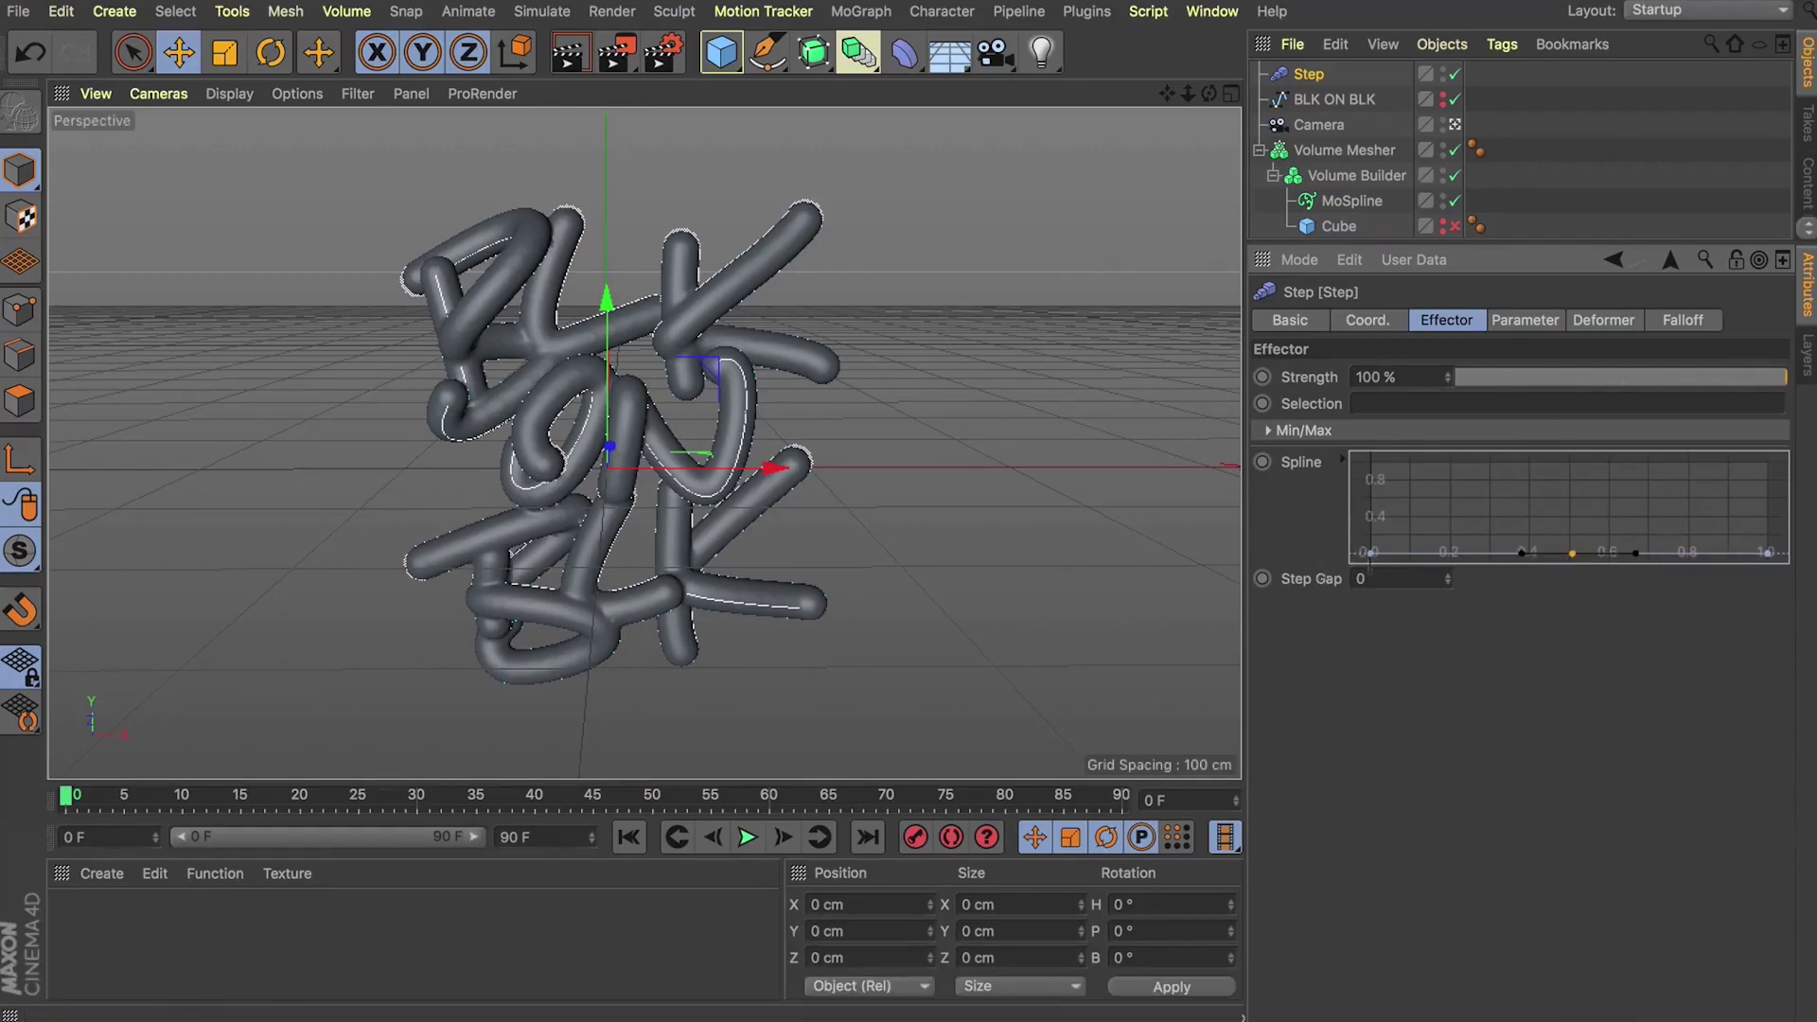
{"action": "left_click_drag", "start_coordinate": [1370, 553], "coordinate": [1371, 524]}
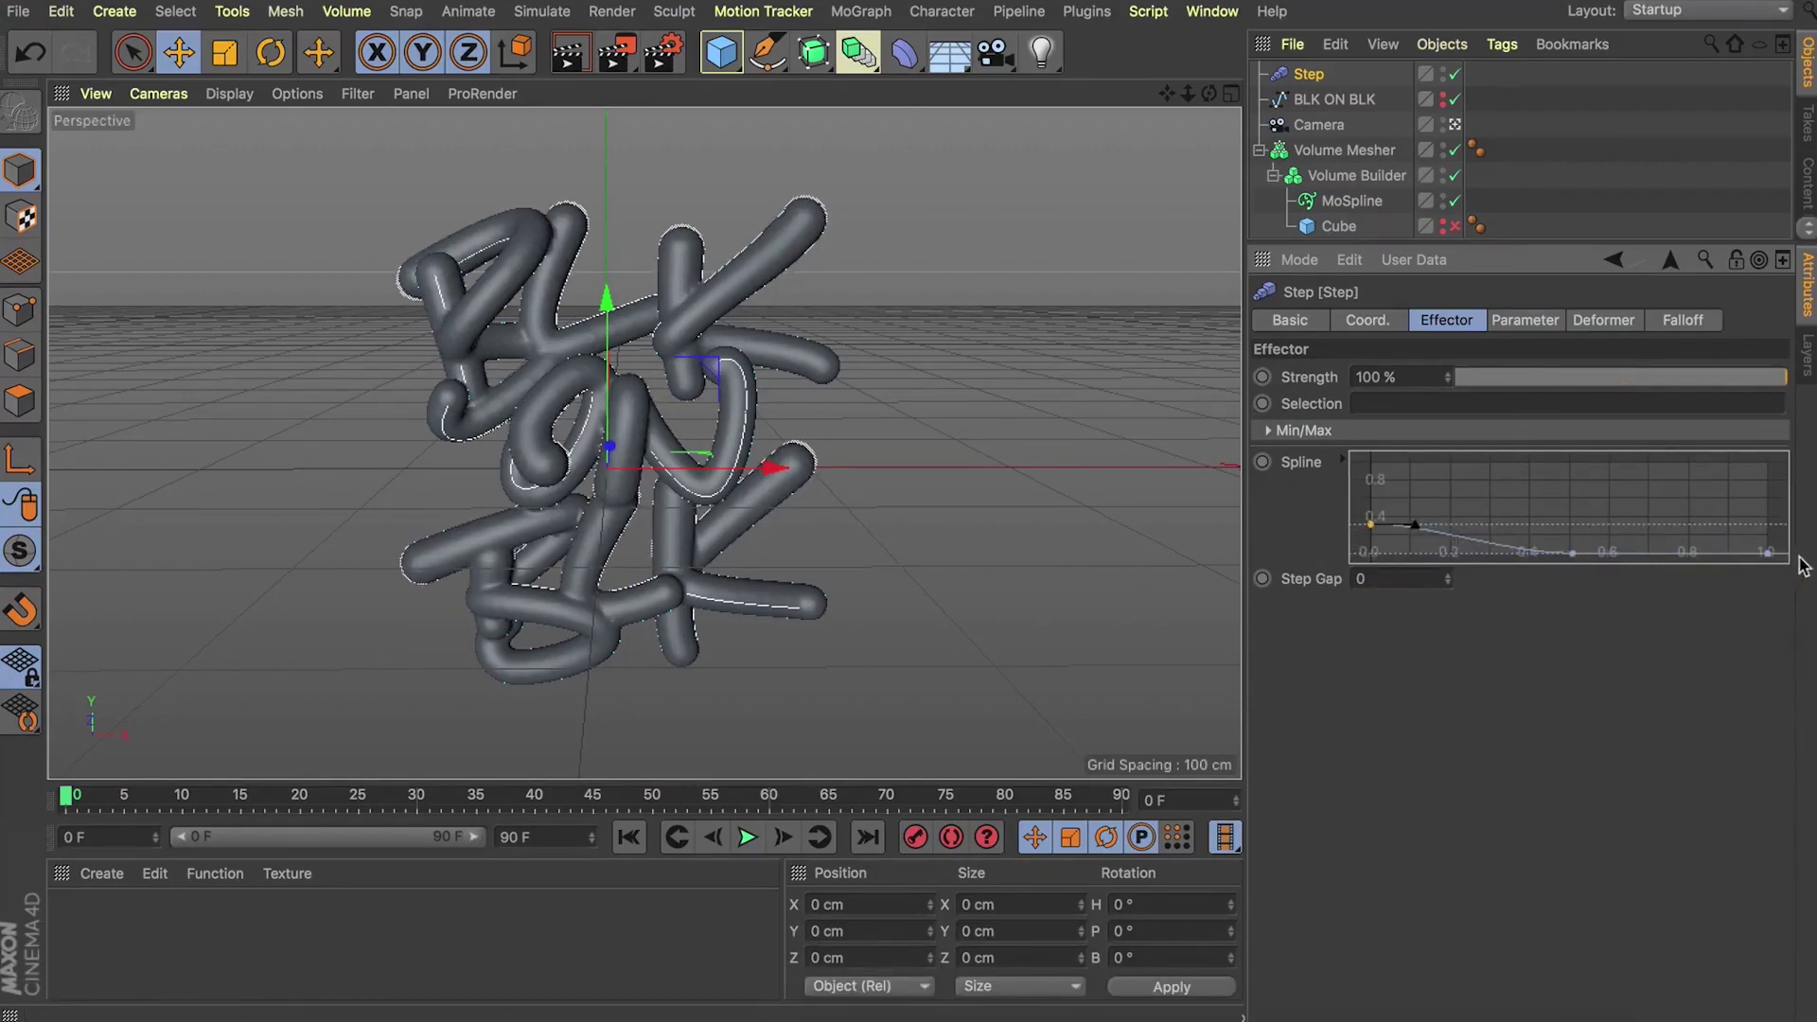
{"action": "left_click_drag", "start_coordinate": [1767, 553], "coordinate": [1778, 519]}
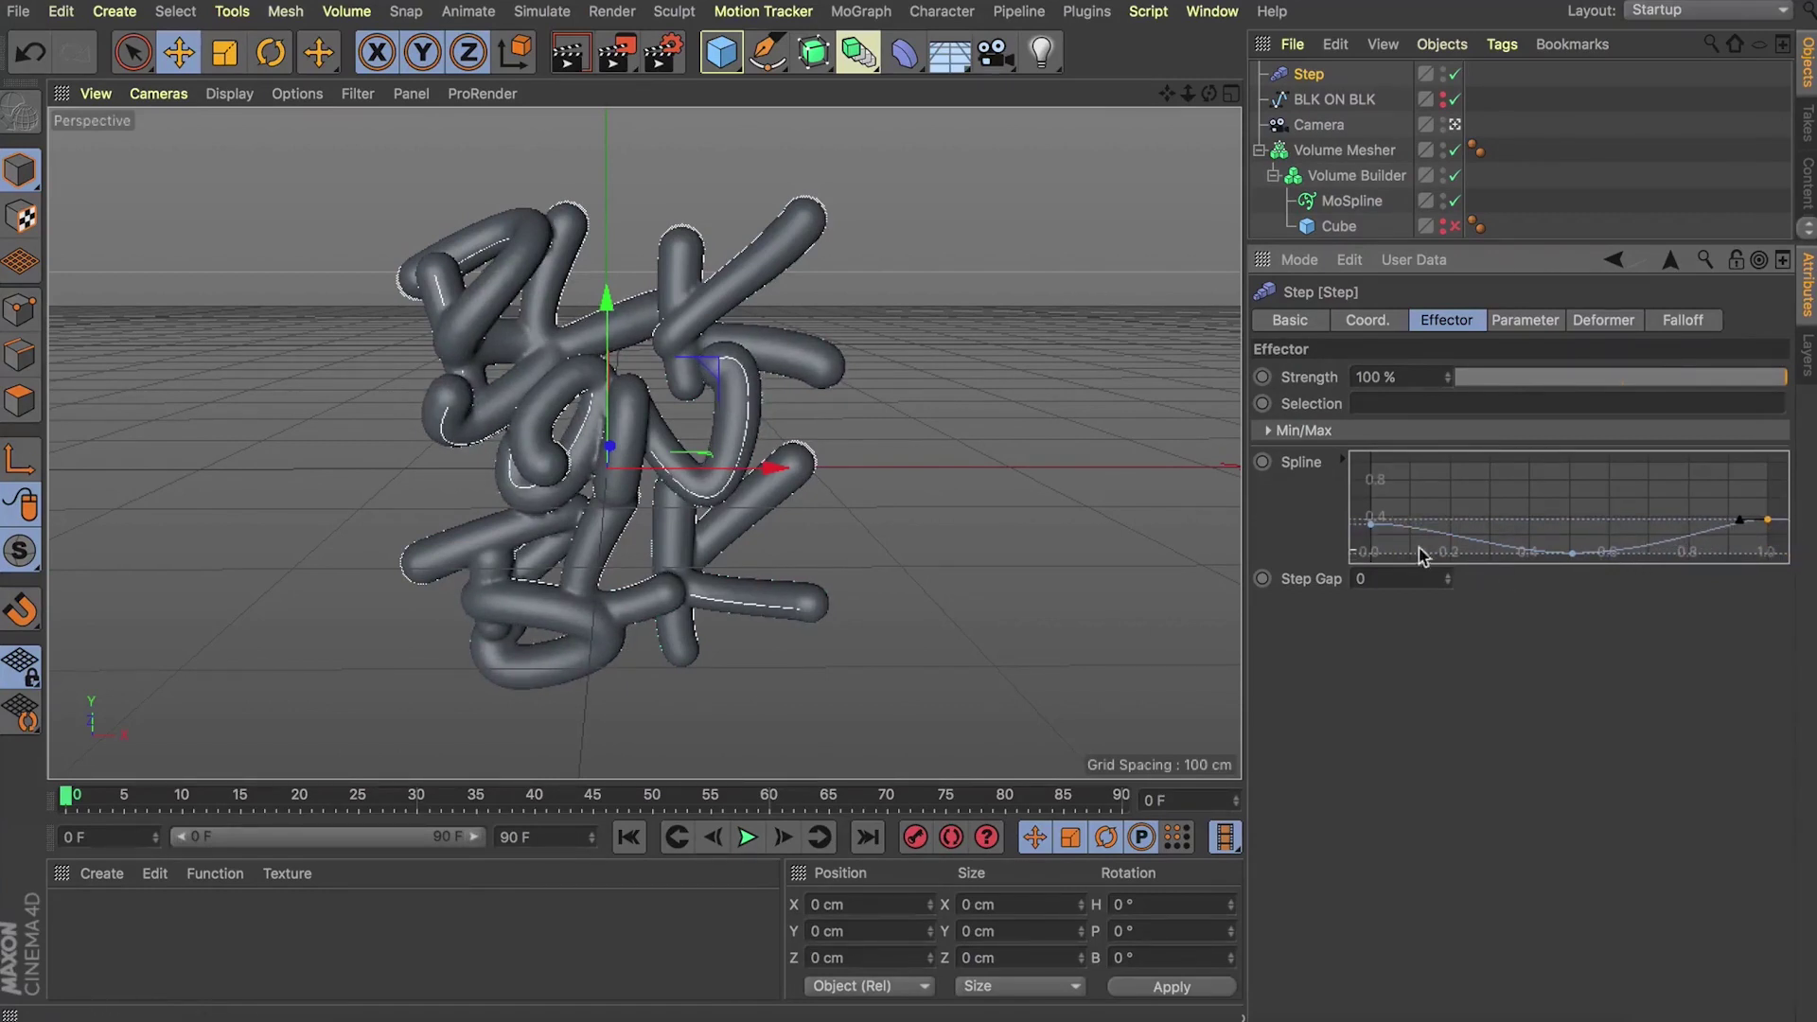
{"action": "left_click_drag", "start_coordinate": [1371, 524], "coordinate": [1369, 566]}
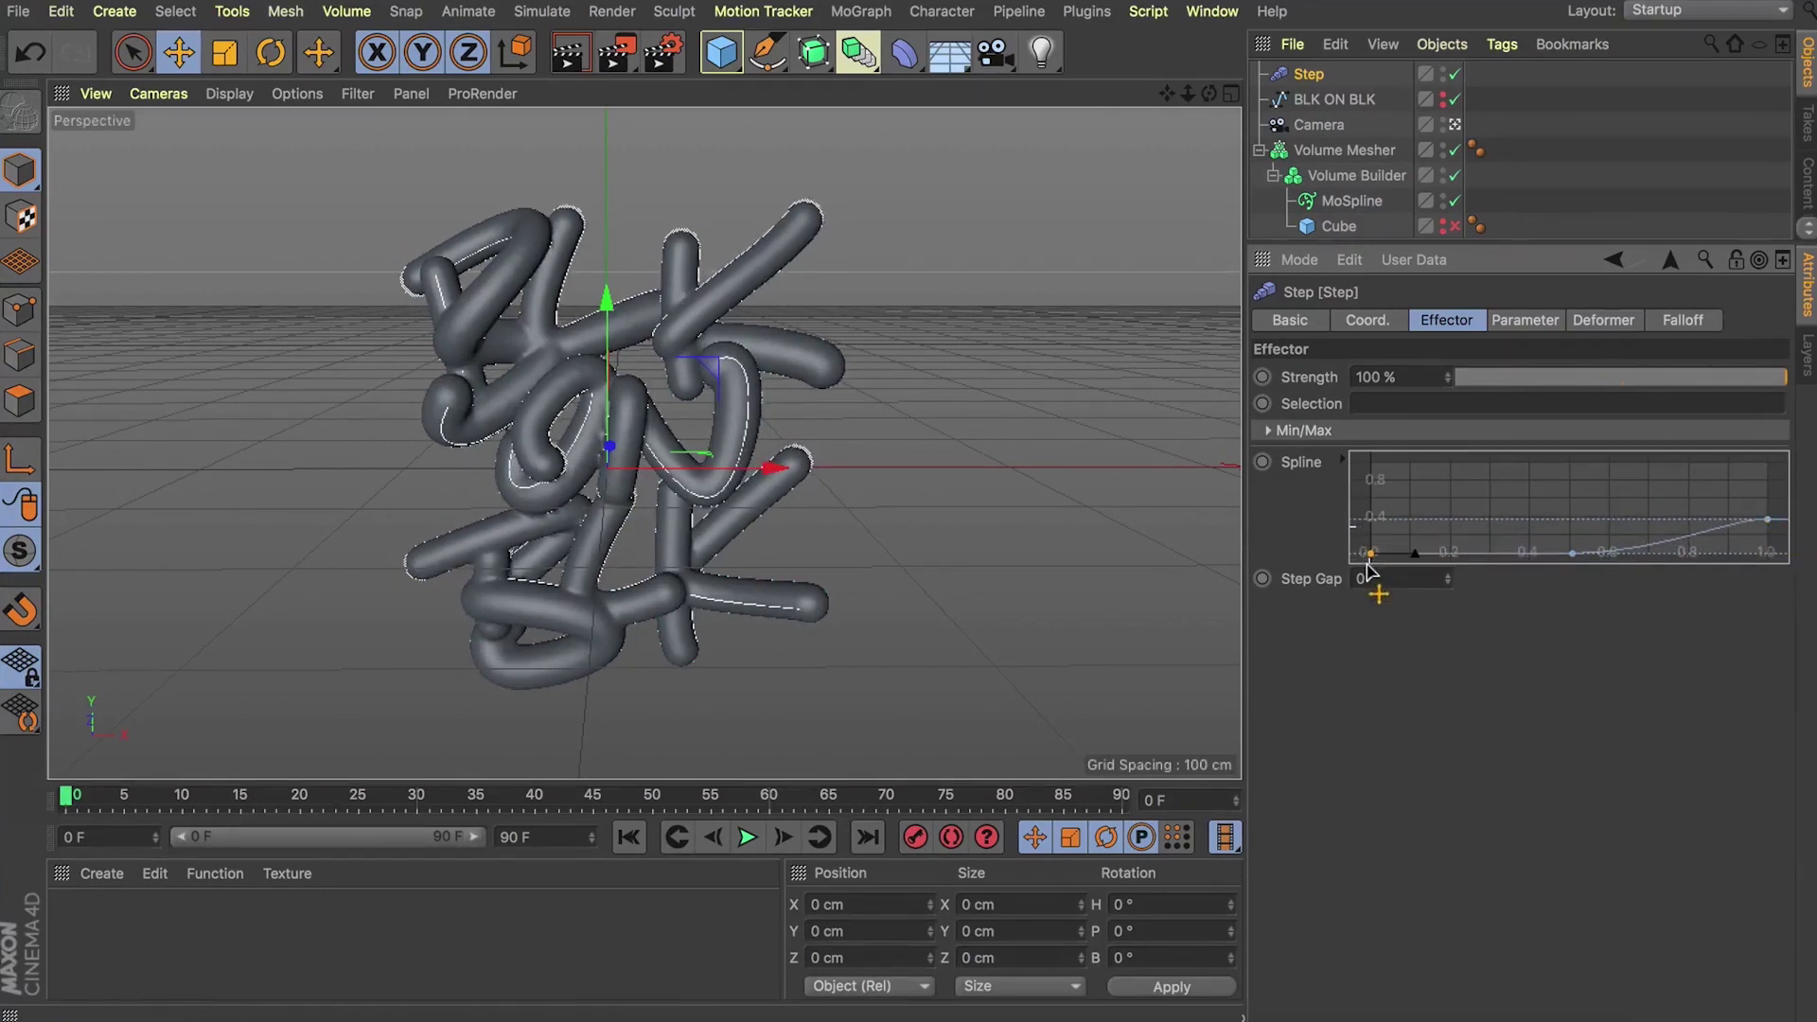
Step: Enlarge the object list area and re-enable the cube in the Volume Builder
{"action": "left_click", "coordinate": [1609, 189]}
{"action": "left_click_drag", "start_coordinate": [1537, 243], "coordinate": [1556, 552]}
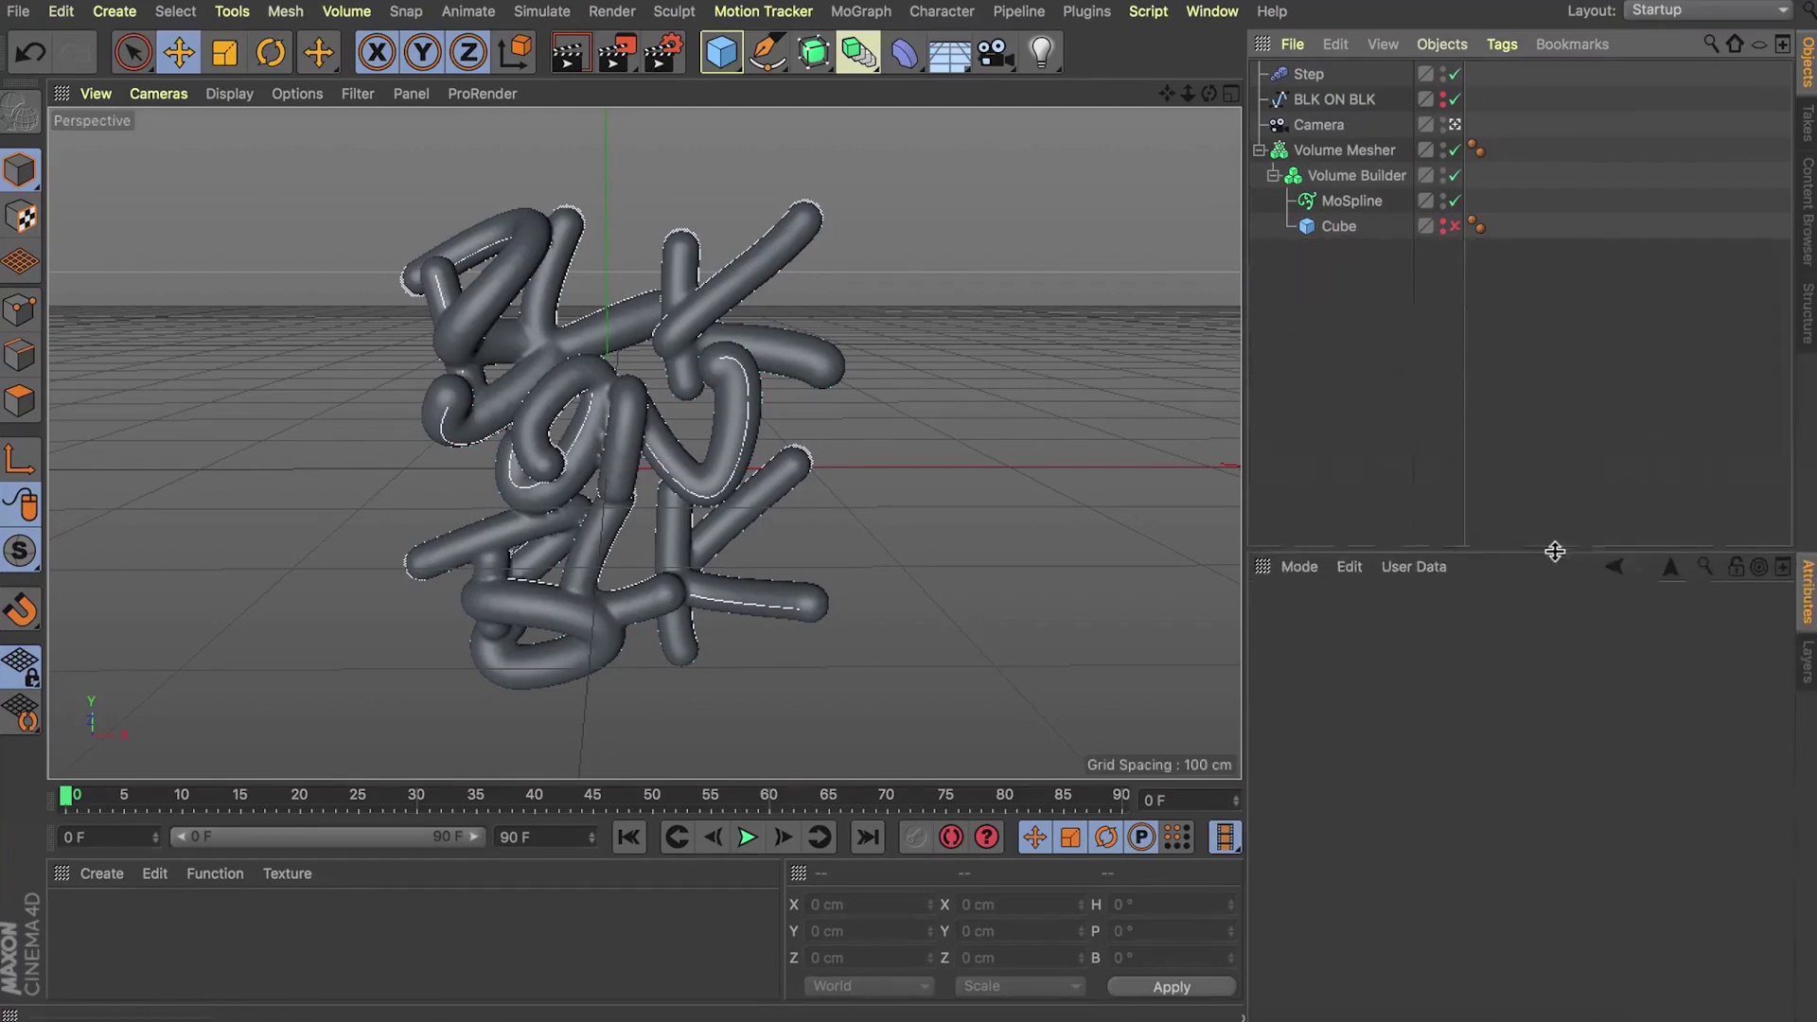
{"action": "left_click", "coordinate": [1352, 201]}
{"action": "left_click", "coordinate": [1455, 227], "text": "alt"}
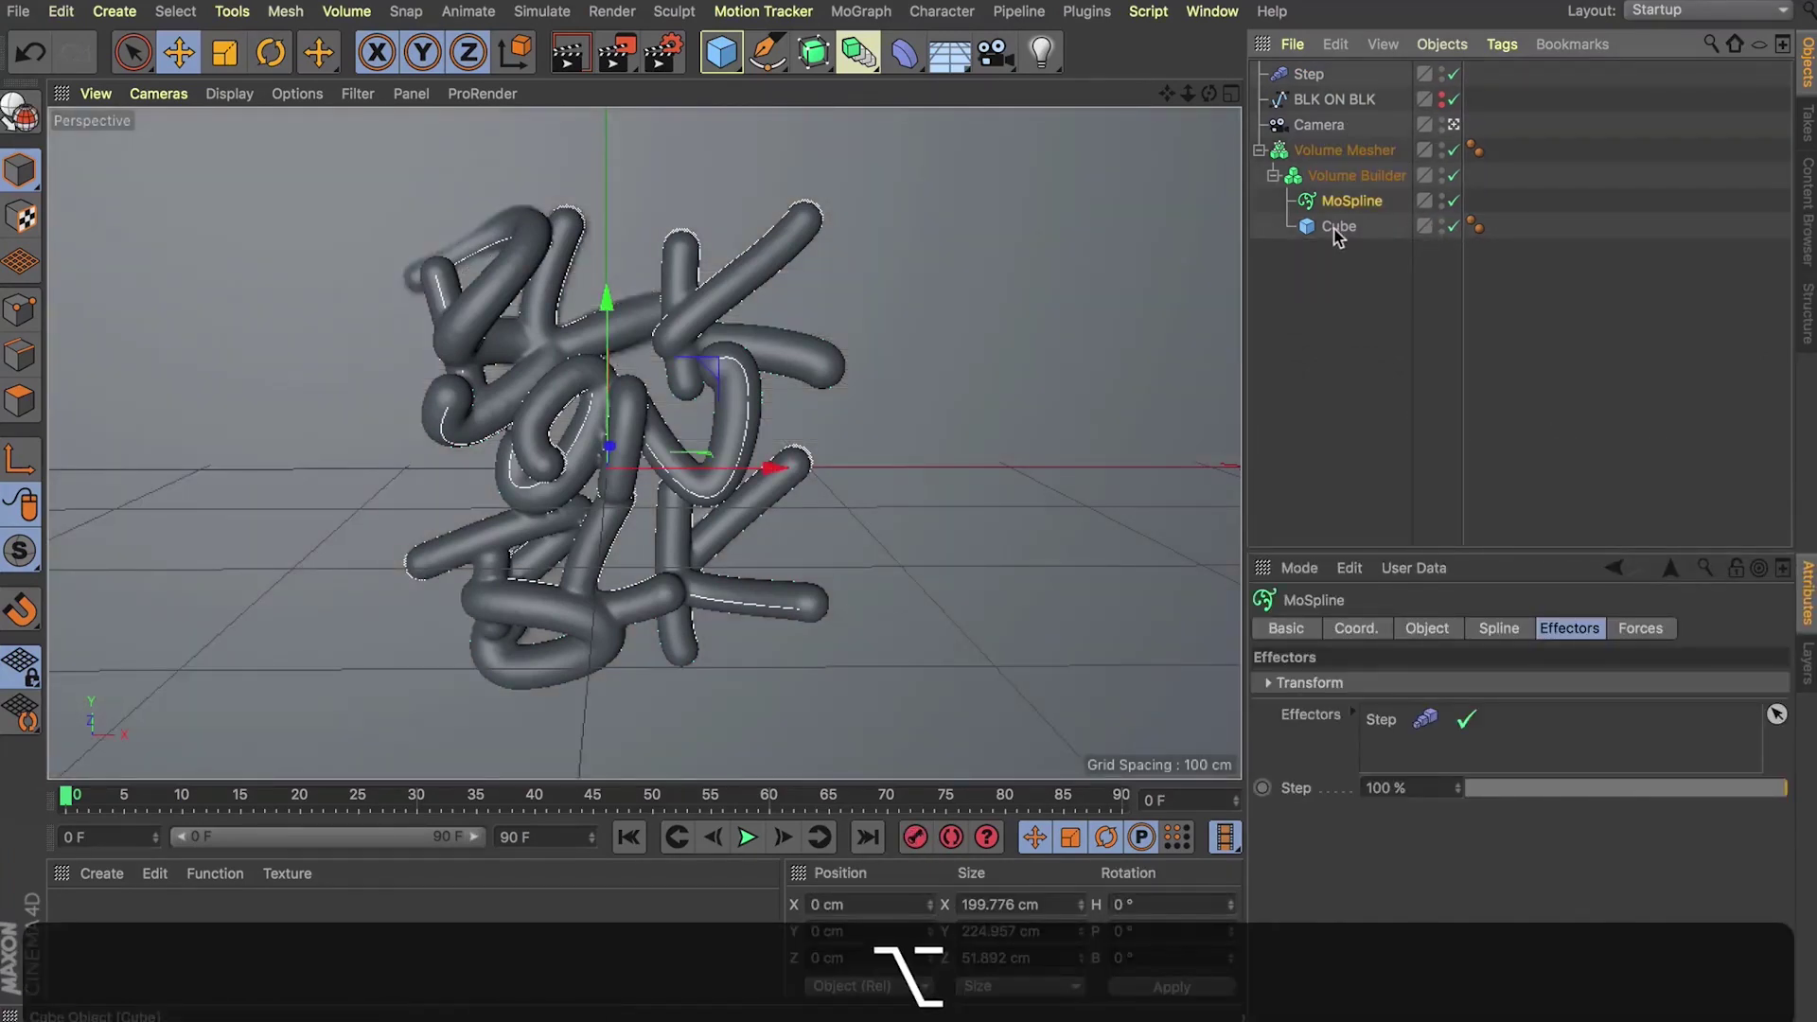
{"action": "left_click", "coordinate": [1338, 226]}
Step: Move the MoSpline below the Smooth Layer in the Volume Builder and set the Smooth Layer's strength to 32%
{"action": "left_click", "coordinate": [1349, 176]}
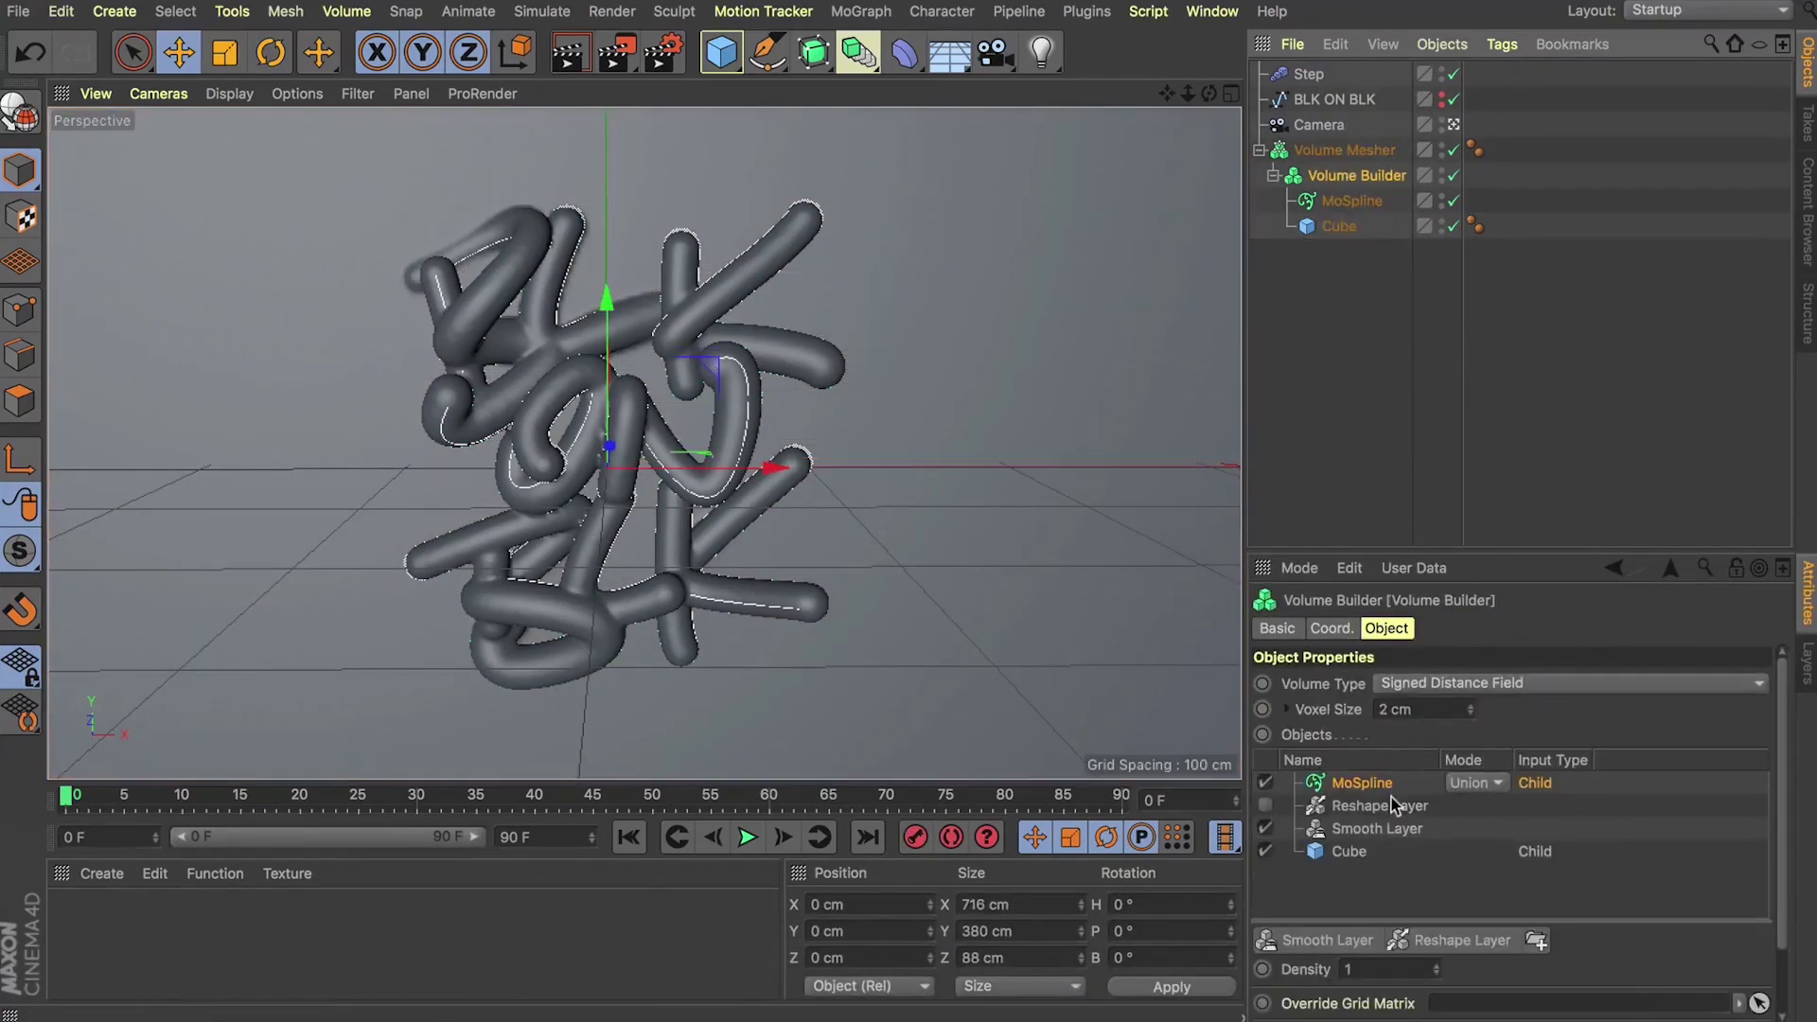
{"action": "left_click_drag", "start_coordinate": [1363, 784], "coordinate": [1341, 832]}
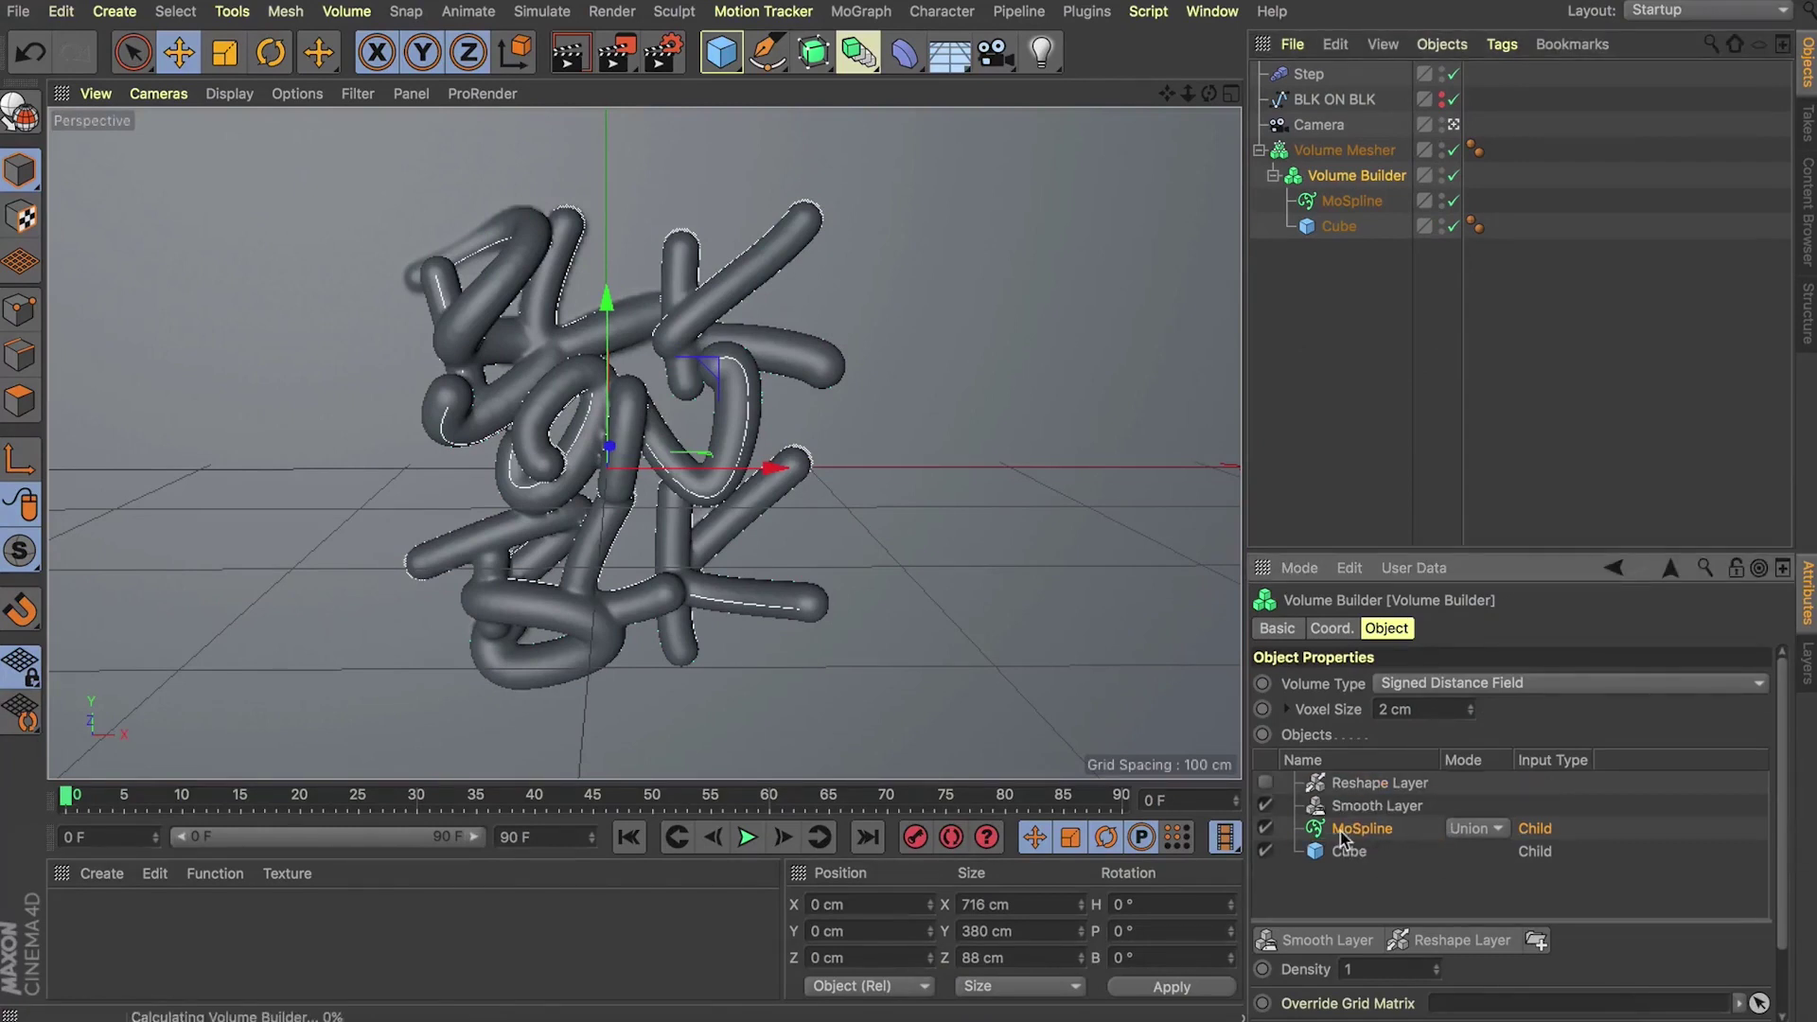
{"action": "left_click", "coordinate": [1377, 806]}
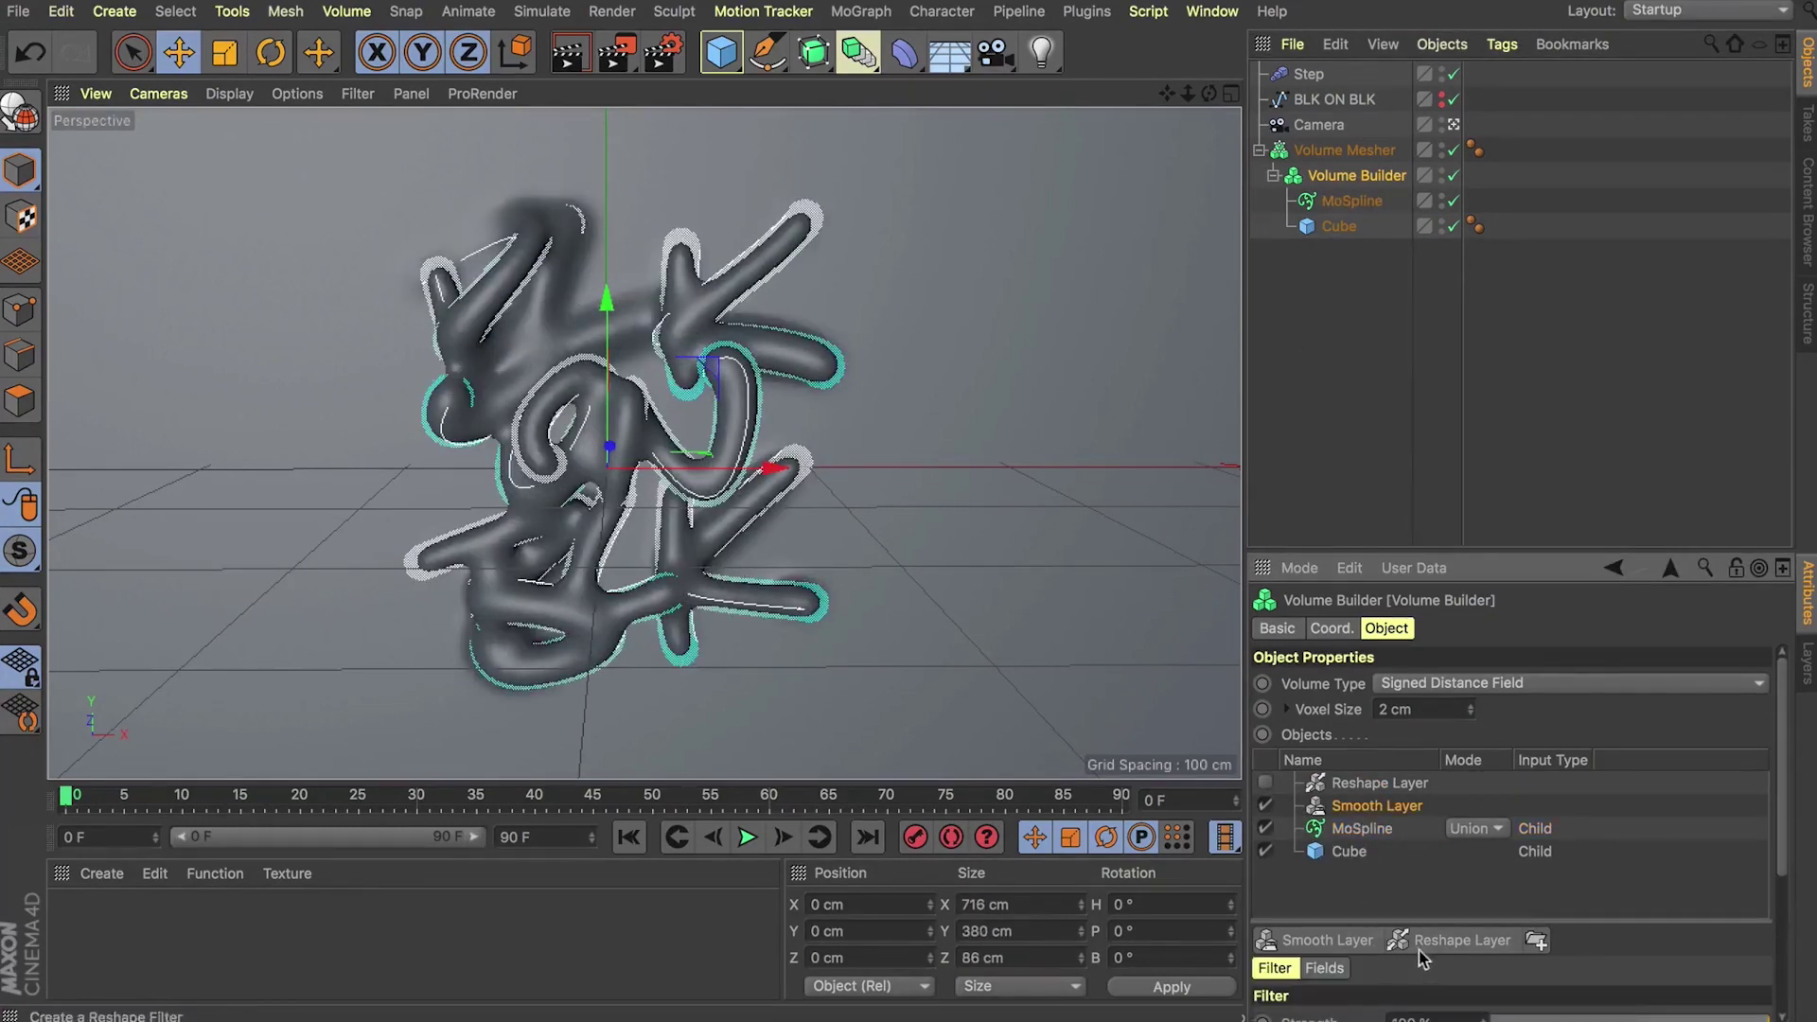
{"action": "scroll", "coordinate": [1419, 958], "scroll_direction": "down", "scroll_amount": 4}
{"action": "left_click", "coordinate": [1646, 859]}
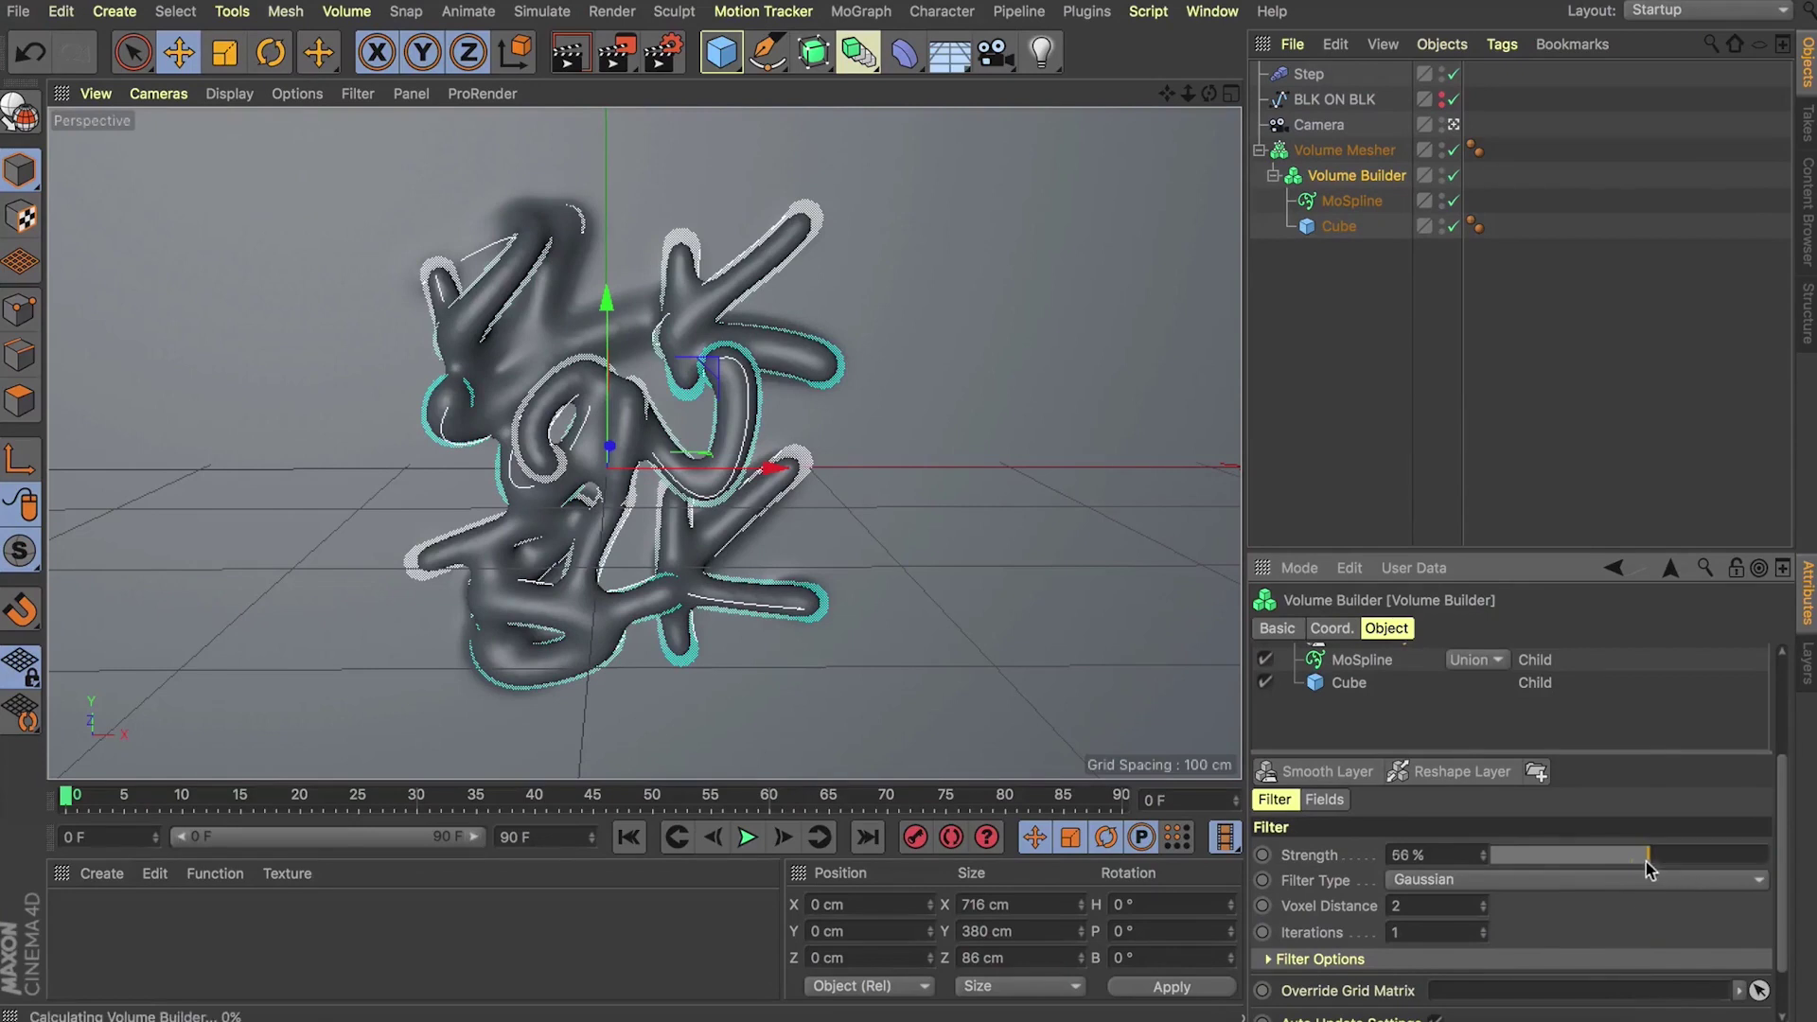
{"action": "left_click_drag", "start_coordinate": [1645, 861], "coordinate": [1571, 858]}
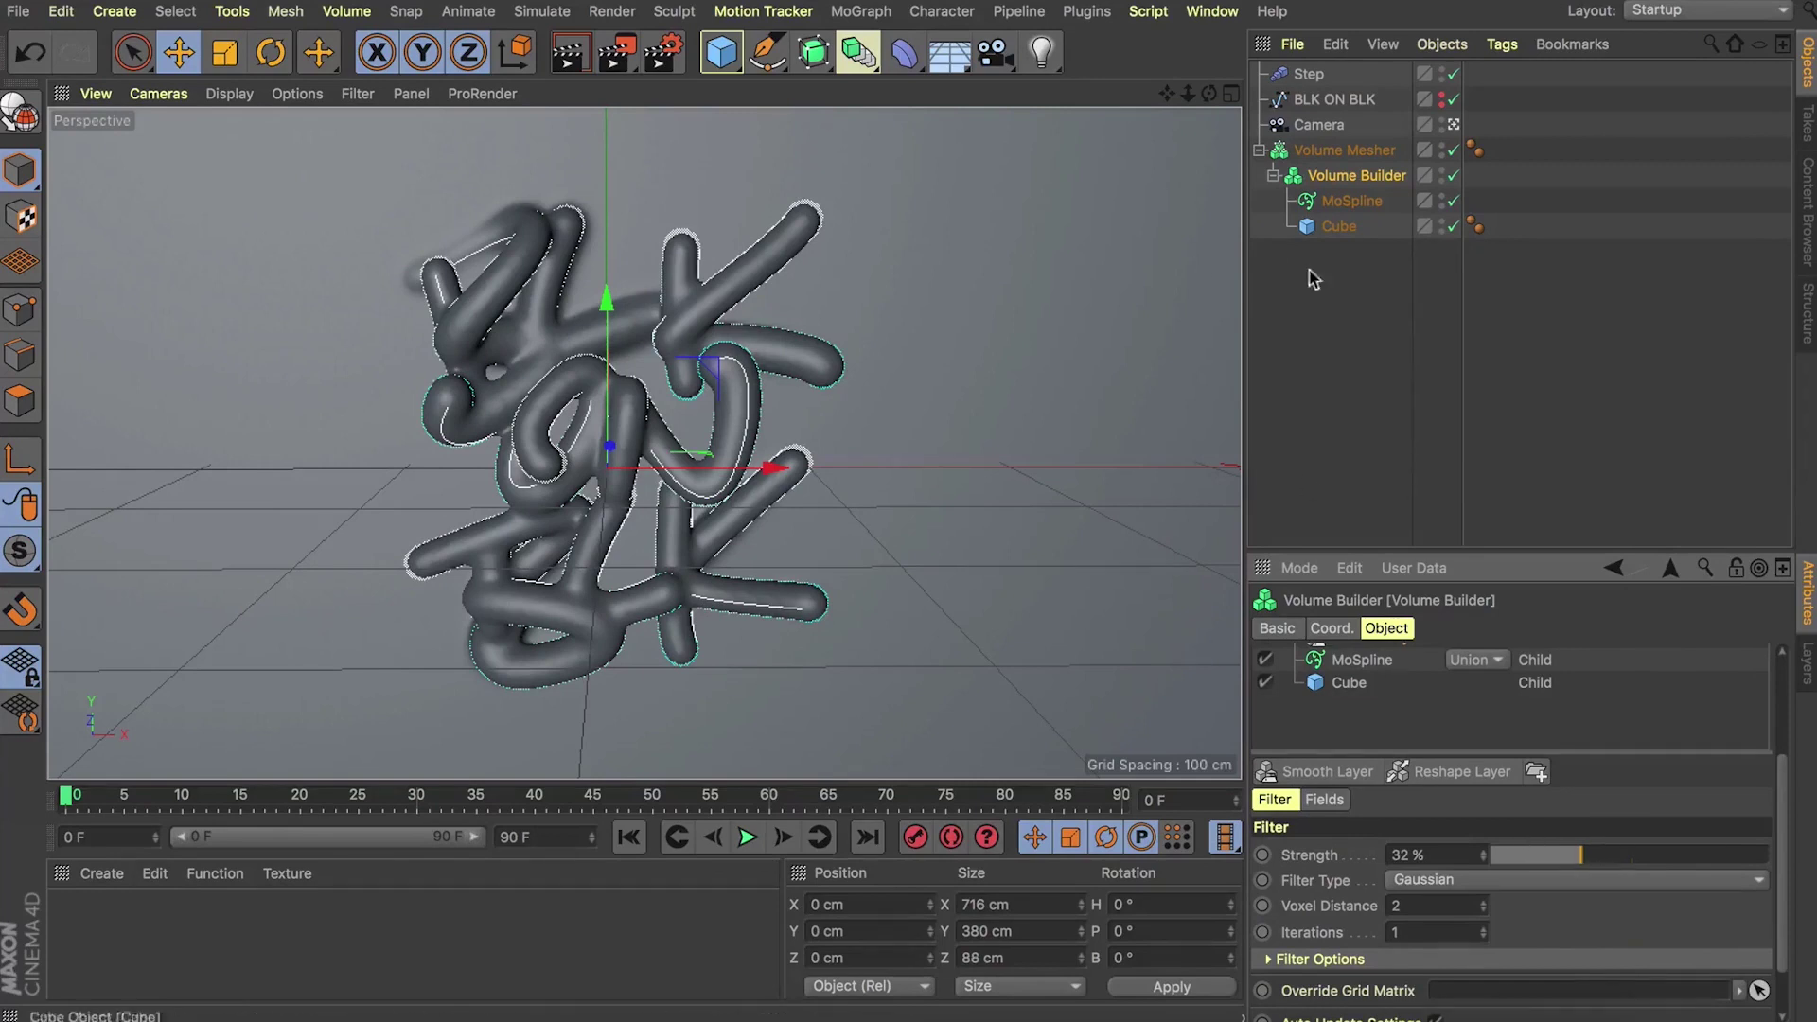
Step: Add a Plain effector to the MoSpline
{"action": "left_click", "coordinate": [1352, 368]}
{"action": "left_click", "coordinate": [1352, 201]}
{"action": "left_click", "coordinate": [862, 11]}
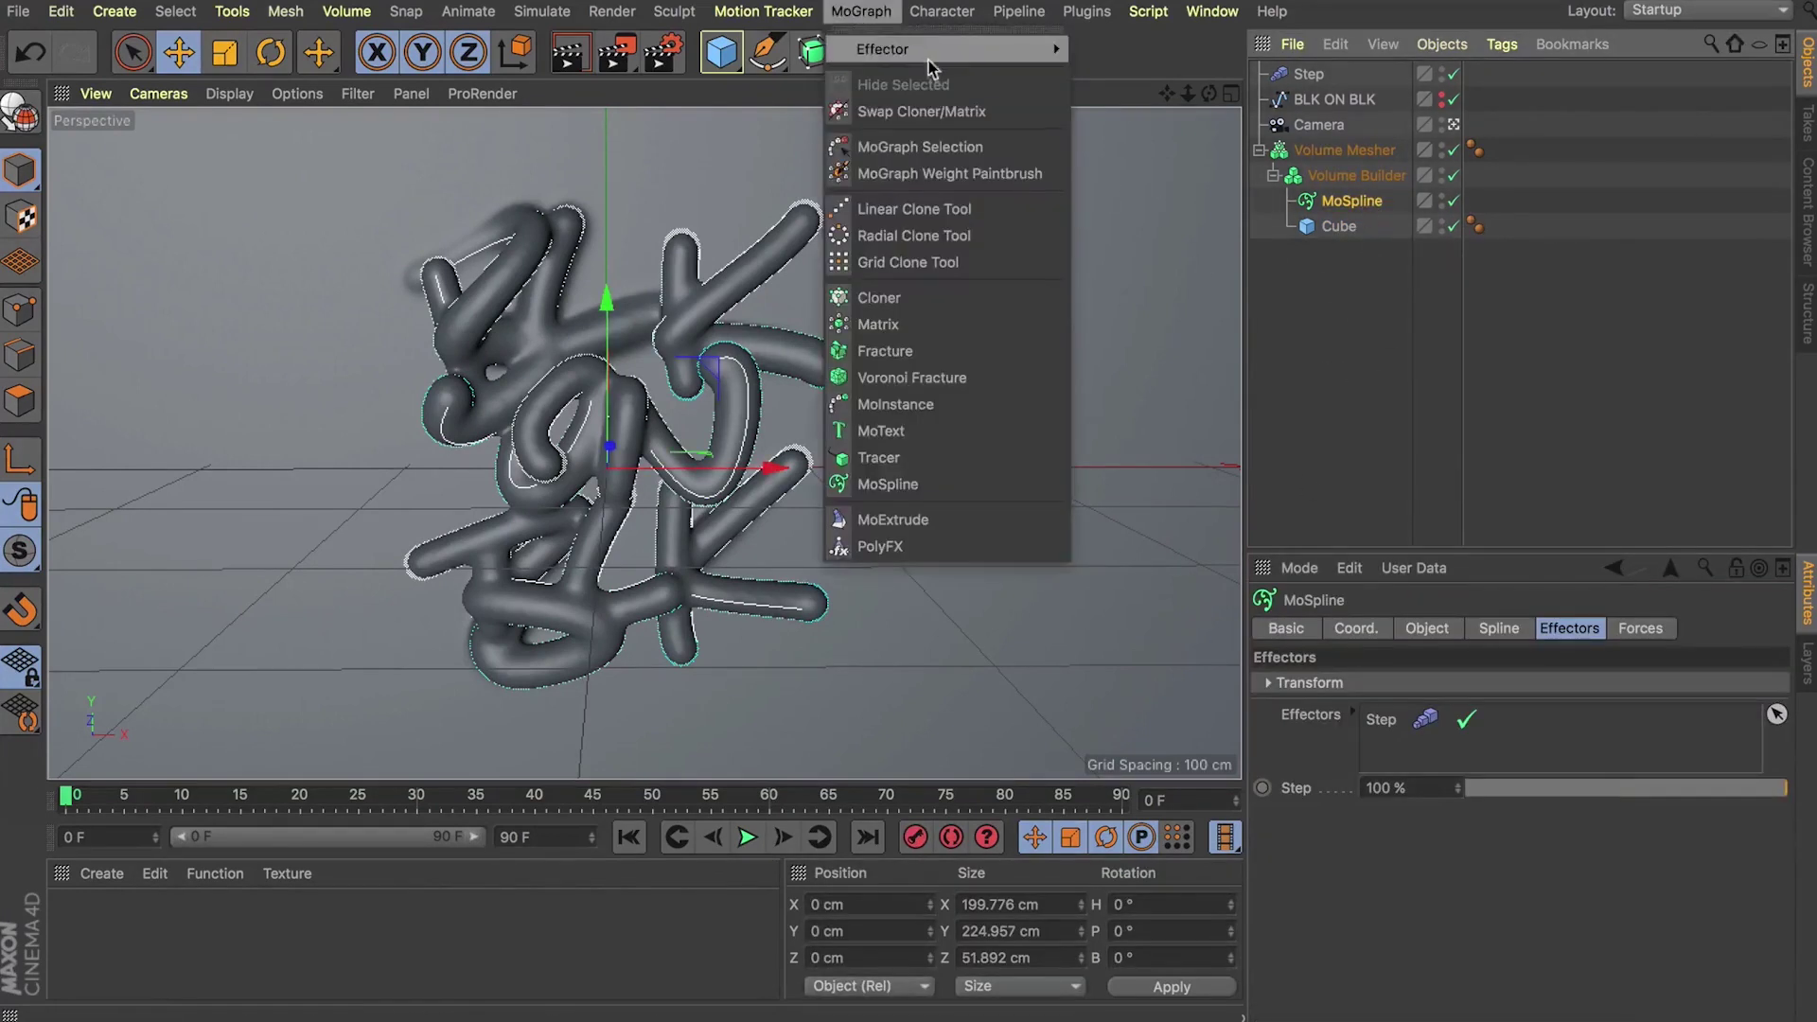
{"action": "mouse_move", "coordinate": [947, 48]}
{"action": "left_click", "coordinate": [1153, 95]}
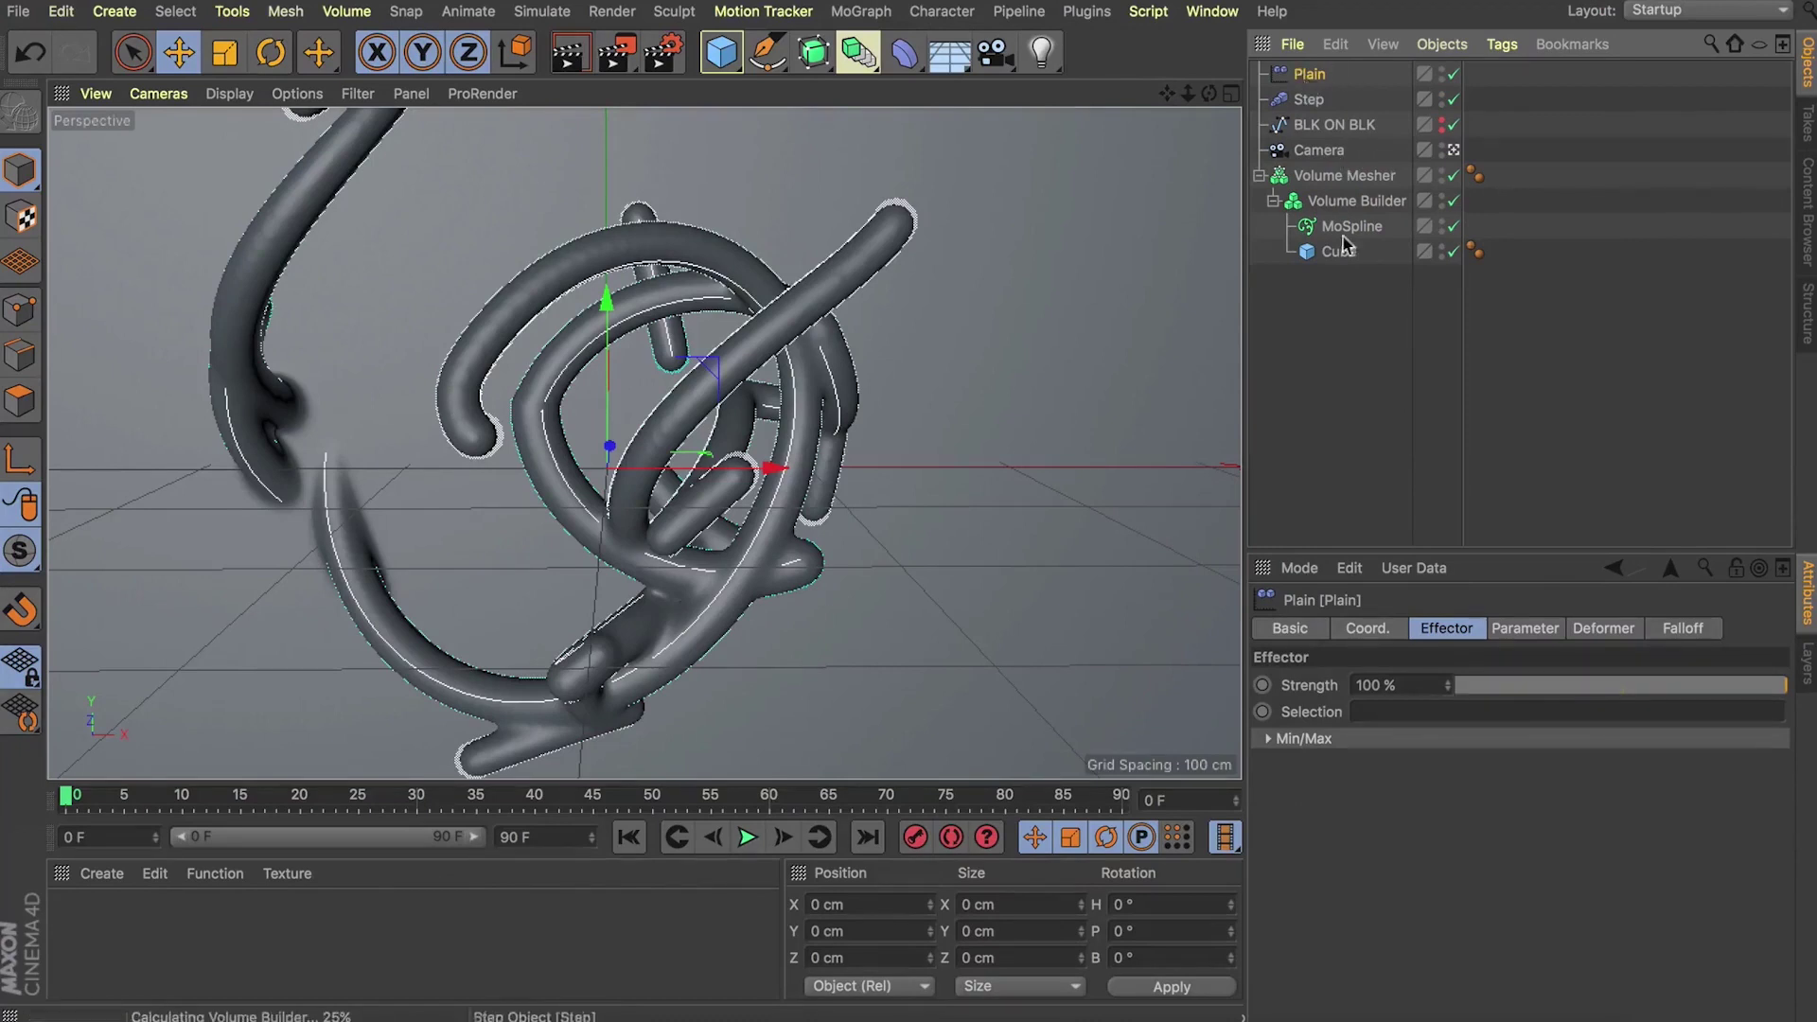
Step: Disable the Plain effector's position and enable a uniform scale of -1
{"action": "left_click", "coordinate": [1528, 629]}
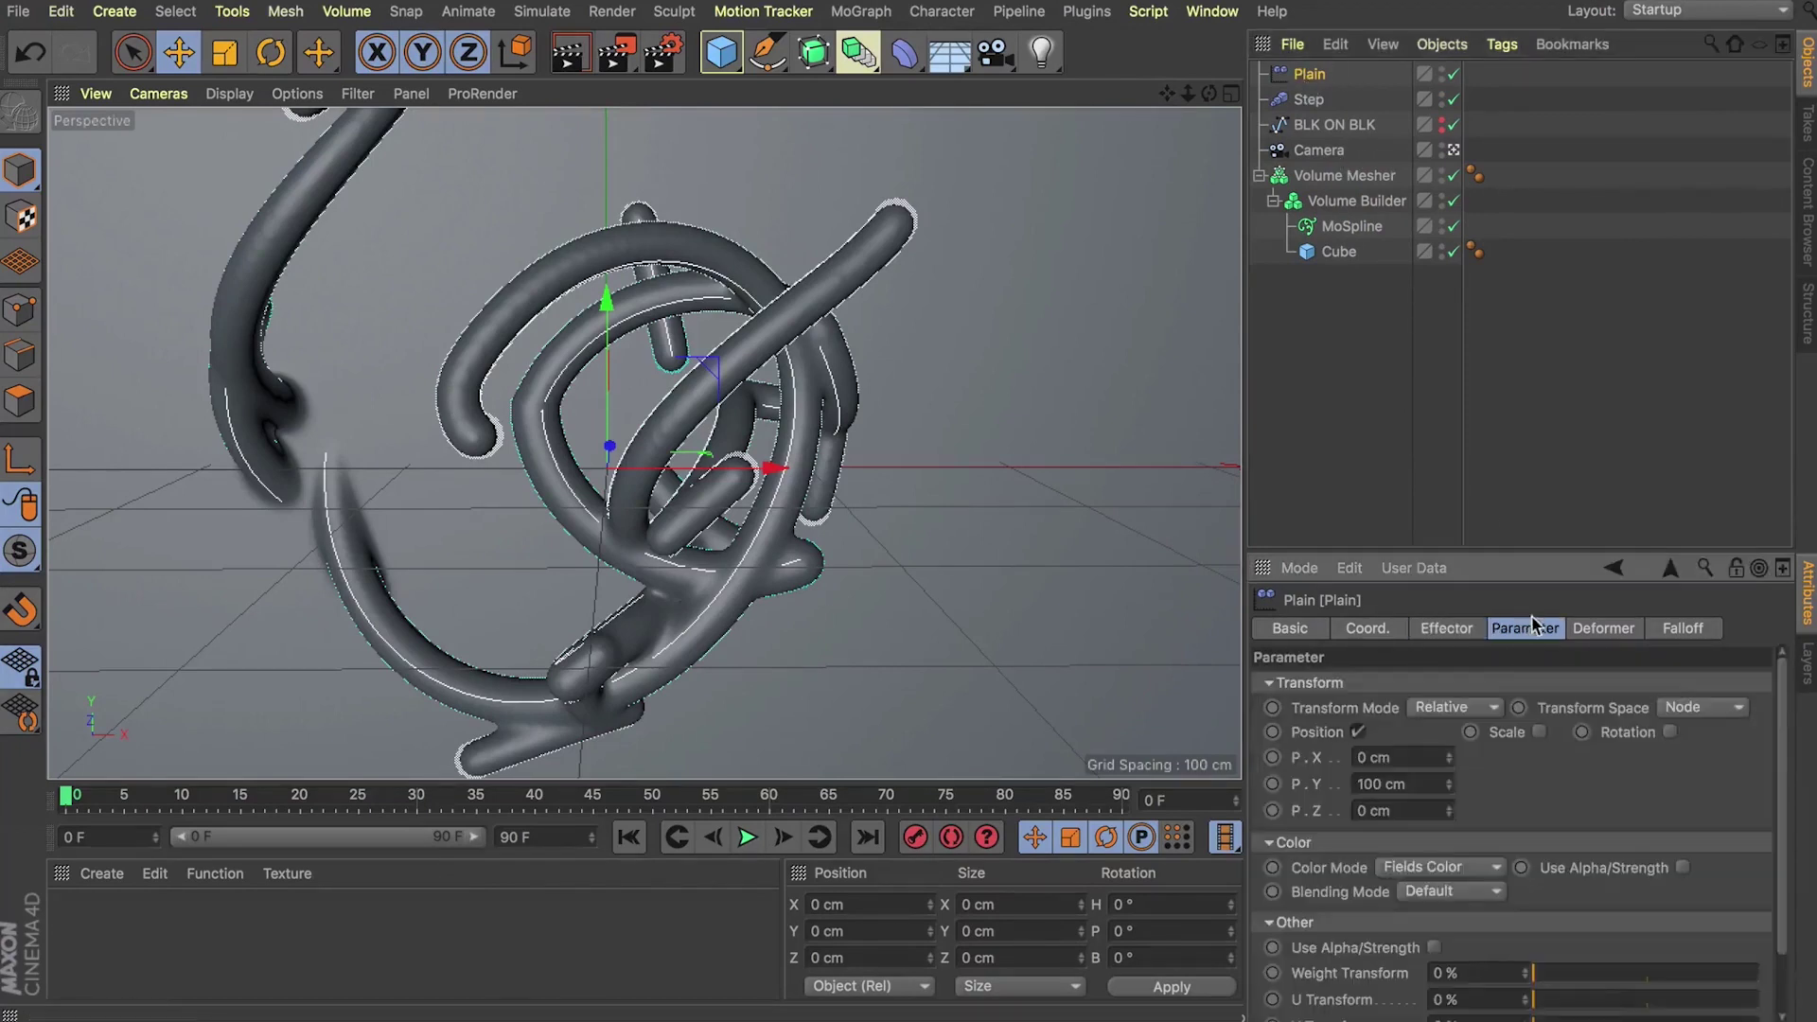
{"action": "left_click", "coordinate": [1359, 732]}
{"action": "left_click", "coordinate": [1470, 732]}
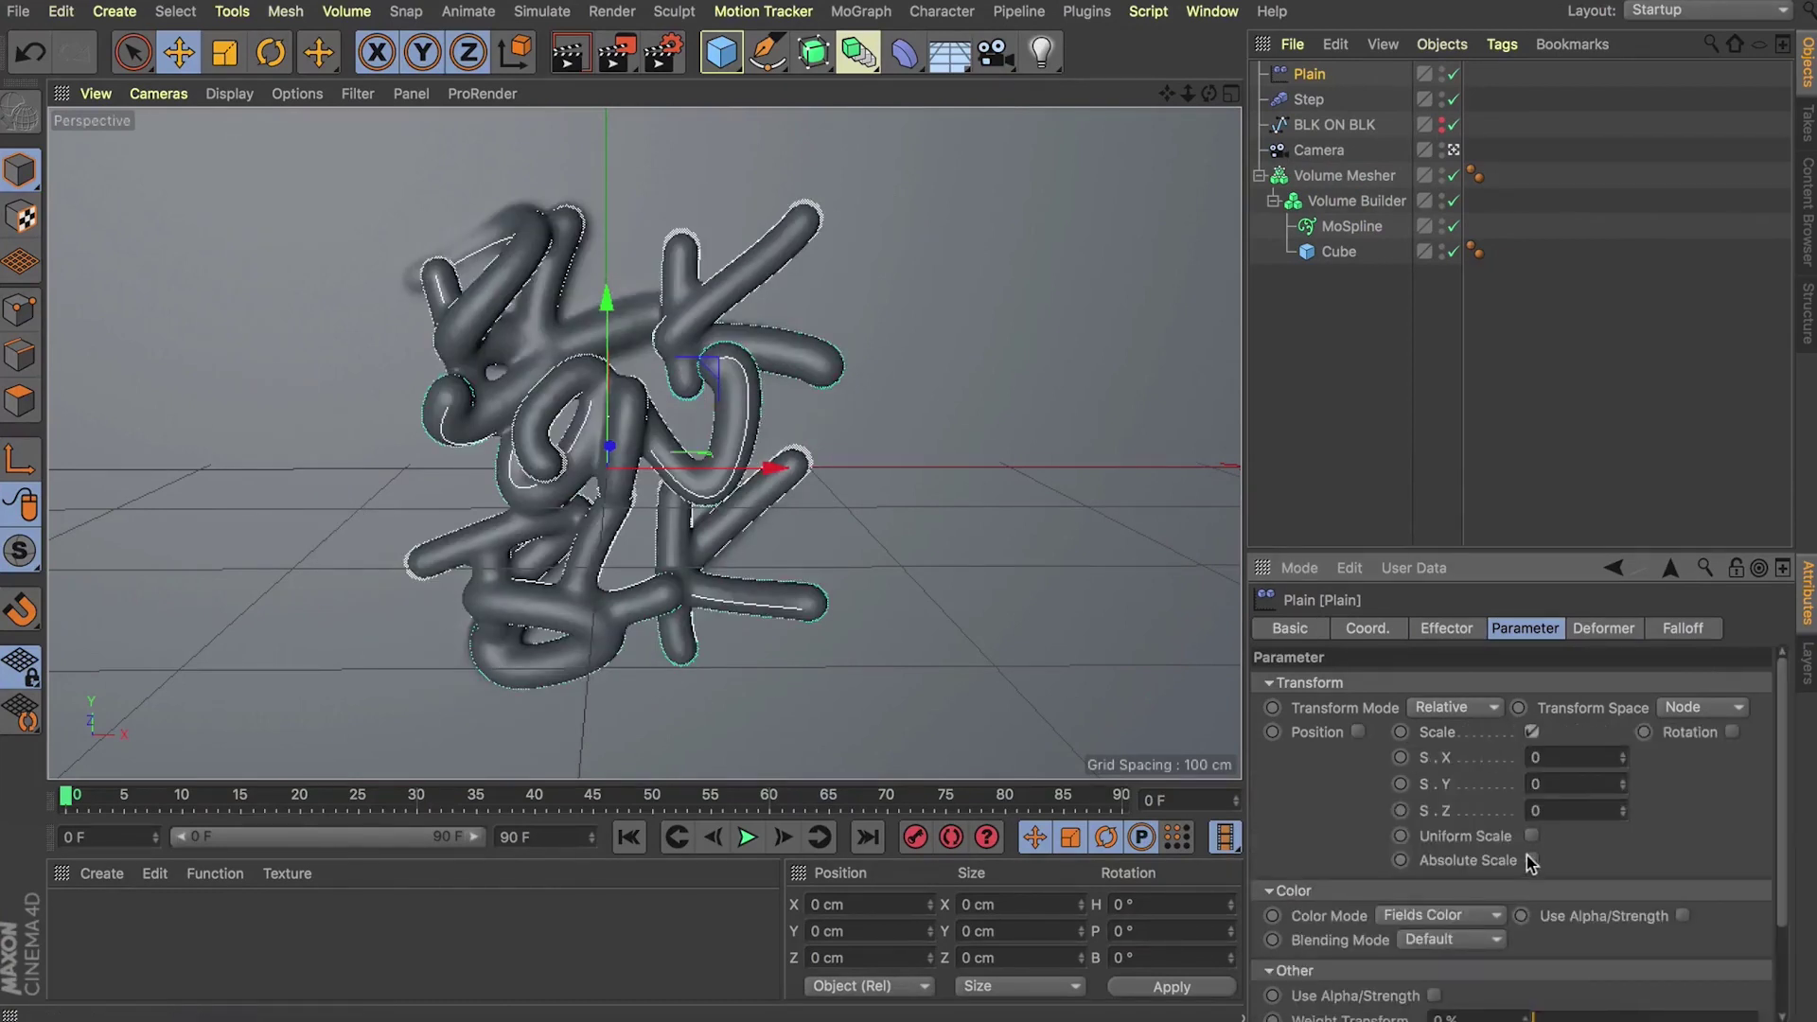
{"action": "left_click", "coordinate": [1533, 837]}
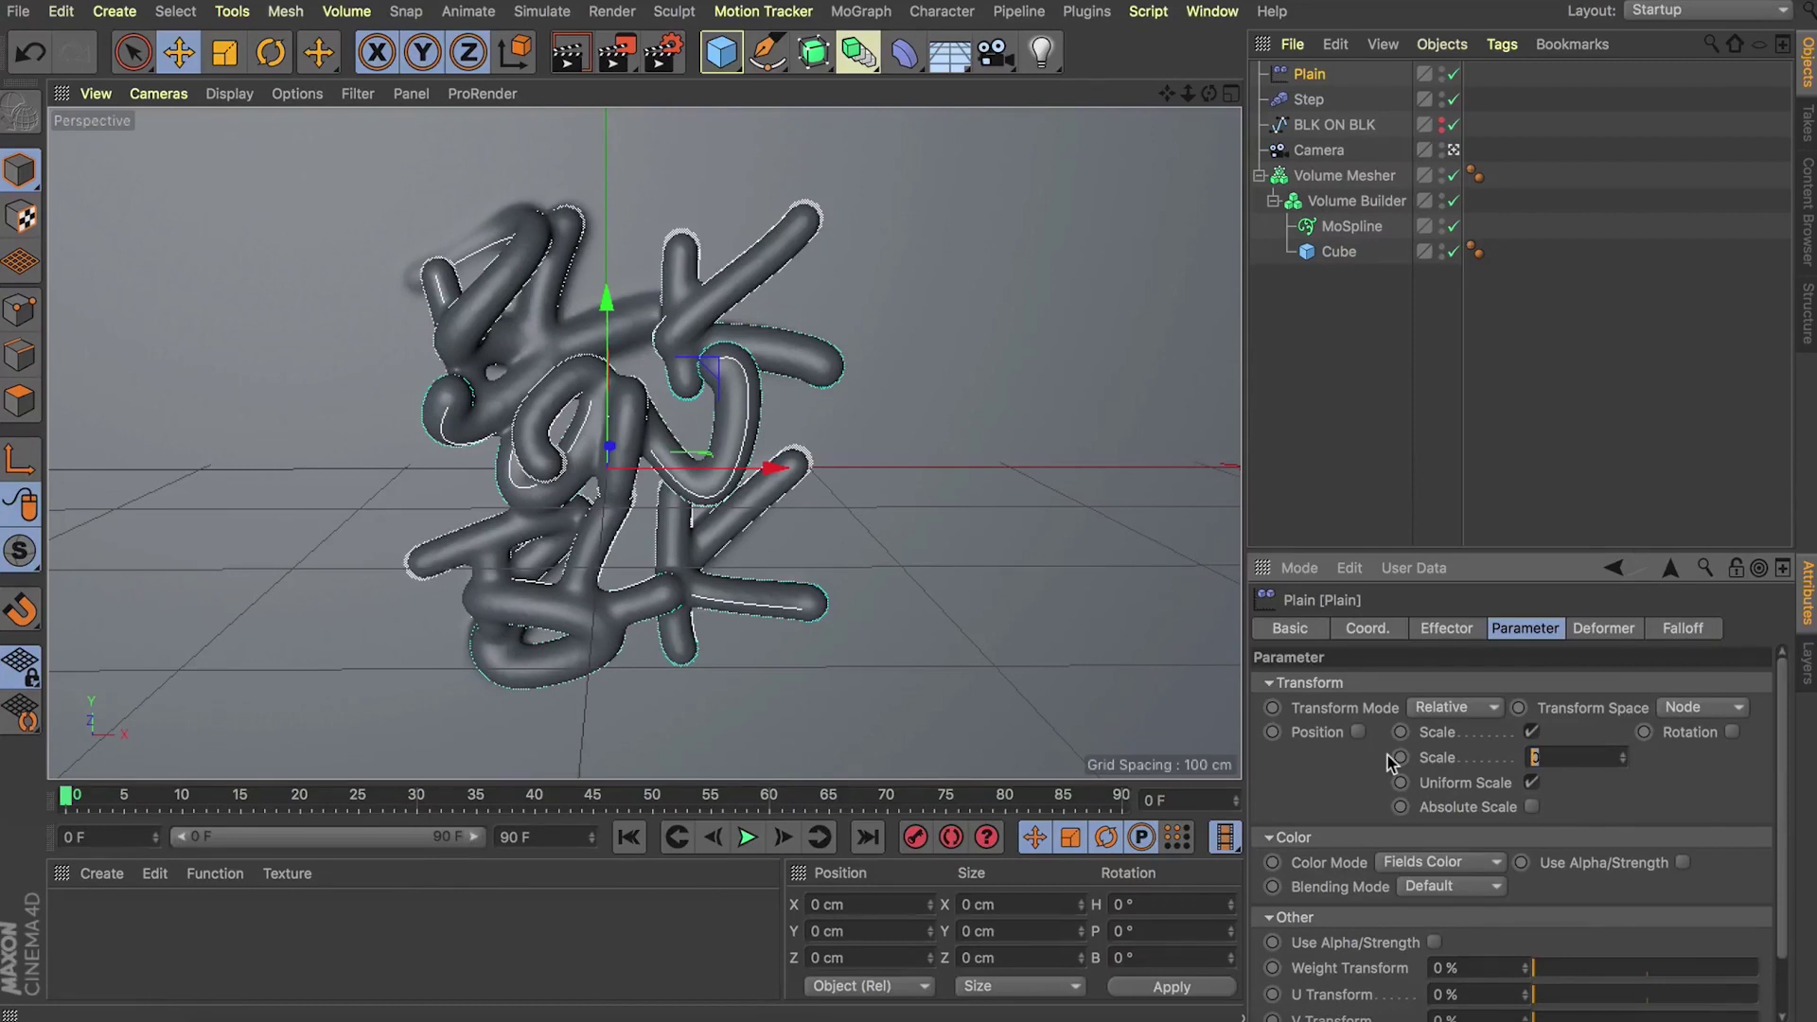
{"action": "type", "text": "-1"}
{"action": "key", "text": "Return"}
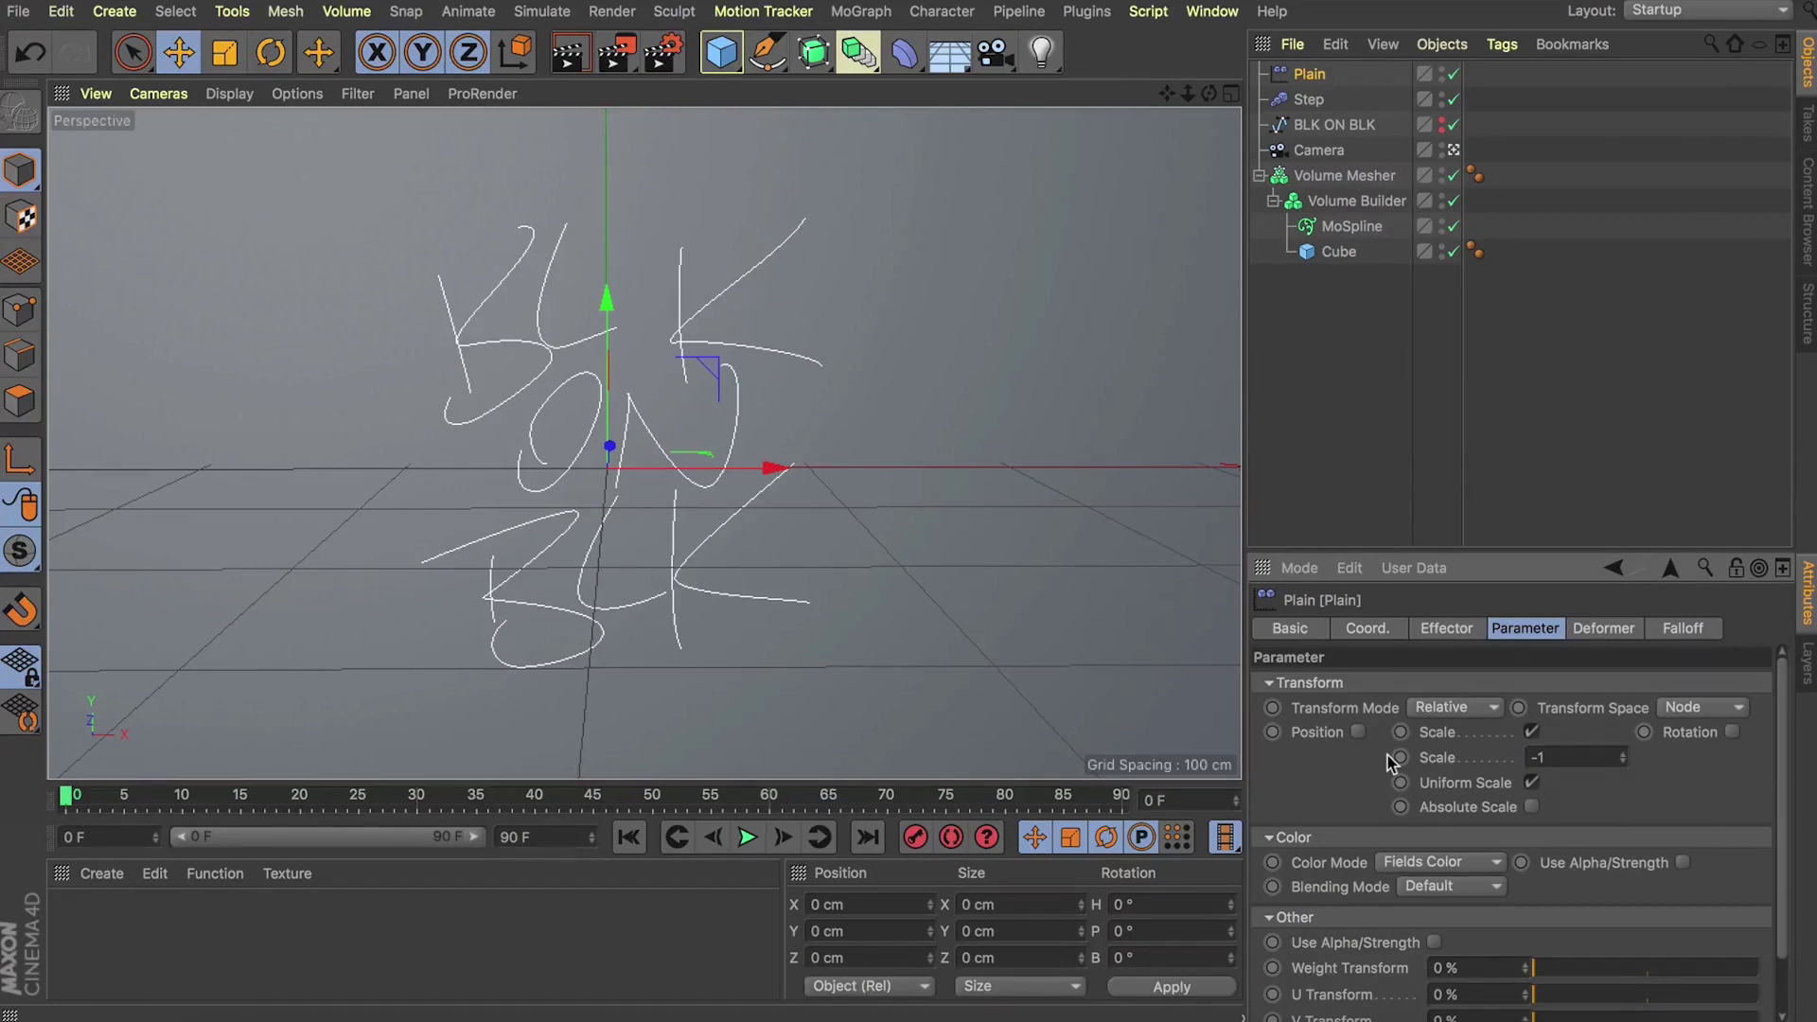
Step: Add a Linear Field to the Plain effector's falloff
{"action": "left_click", "coordinate": [1686, 632]}
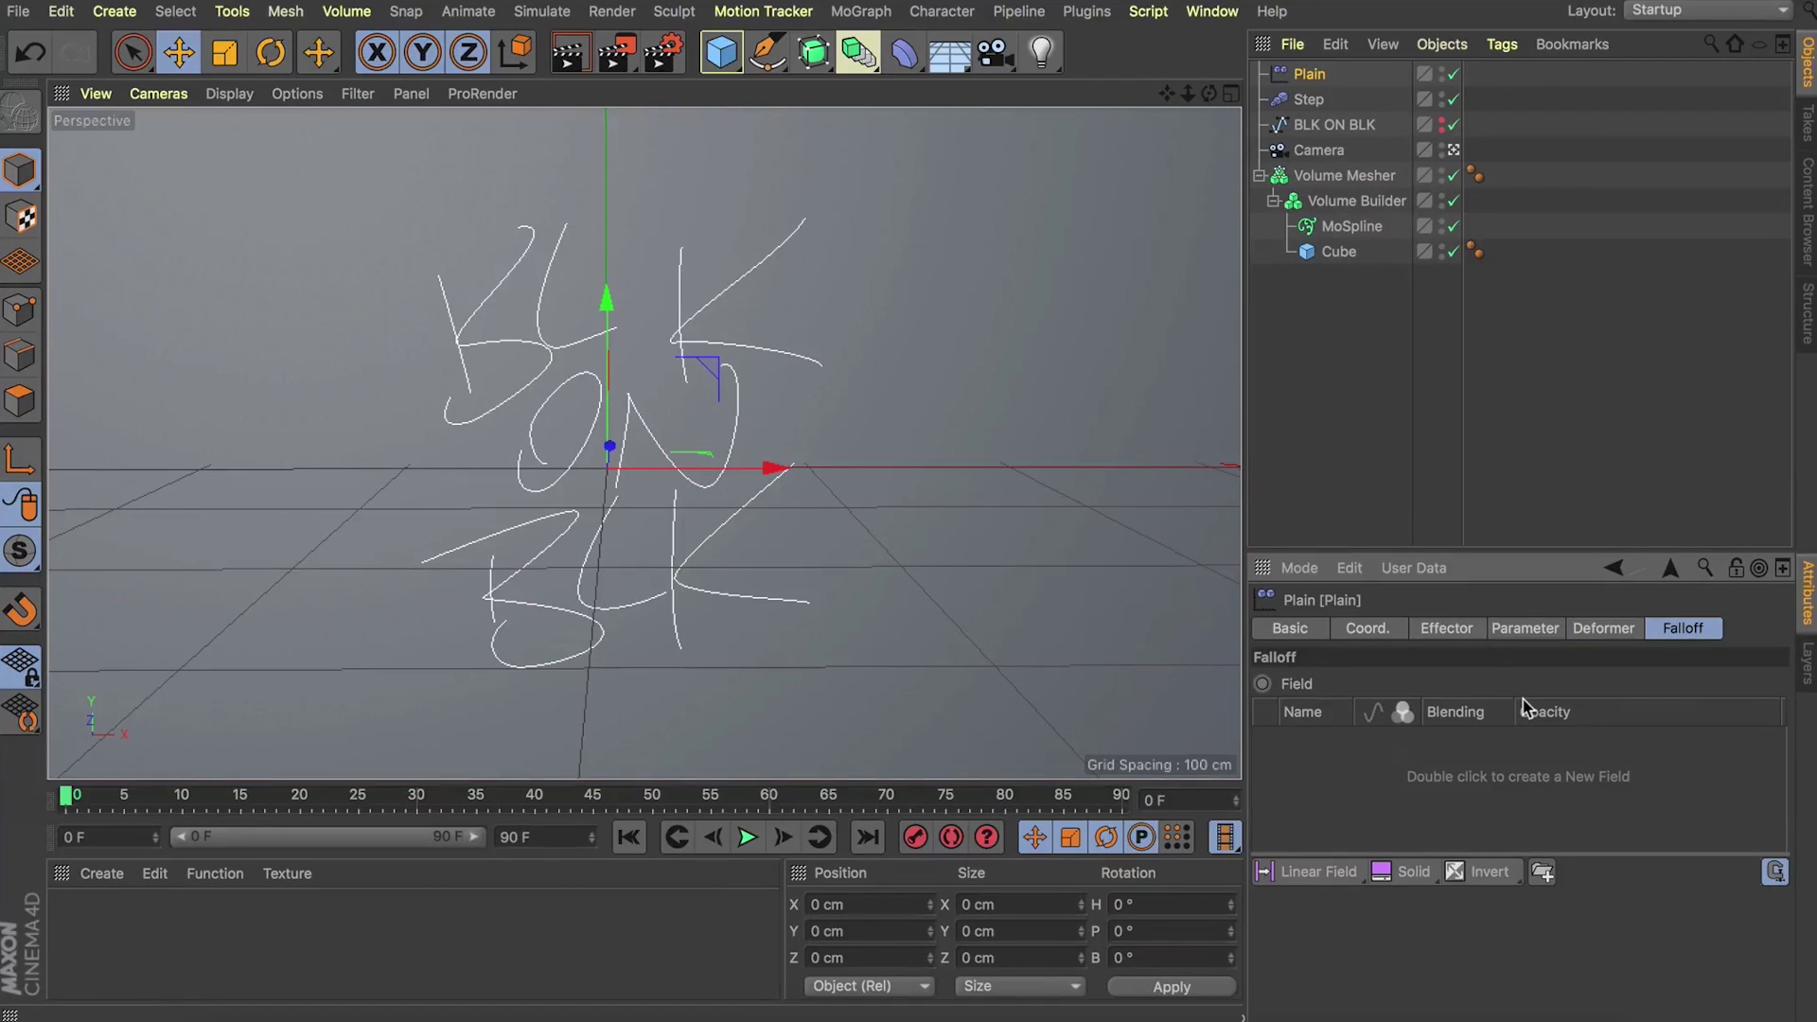
{"action": "left_click", "coordinate": [1335, 876]}
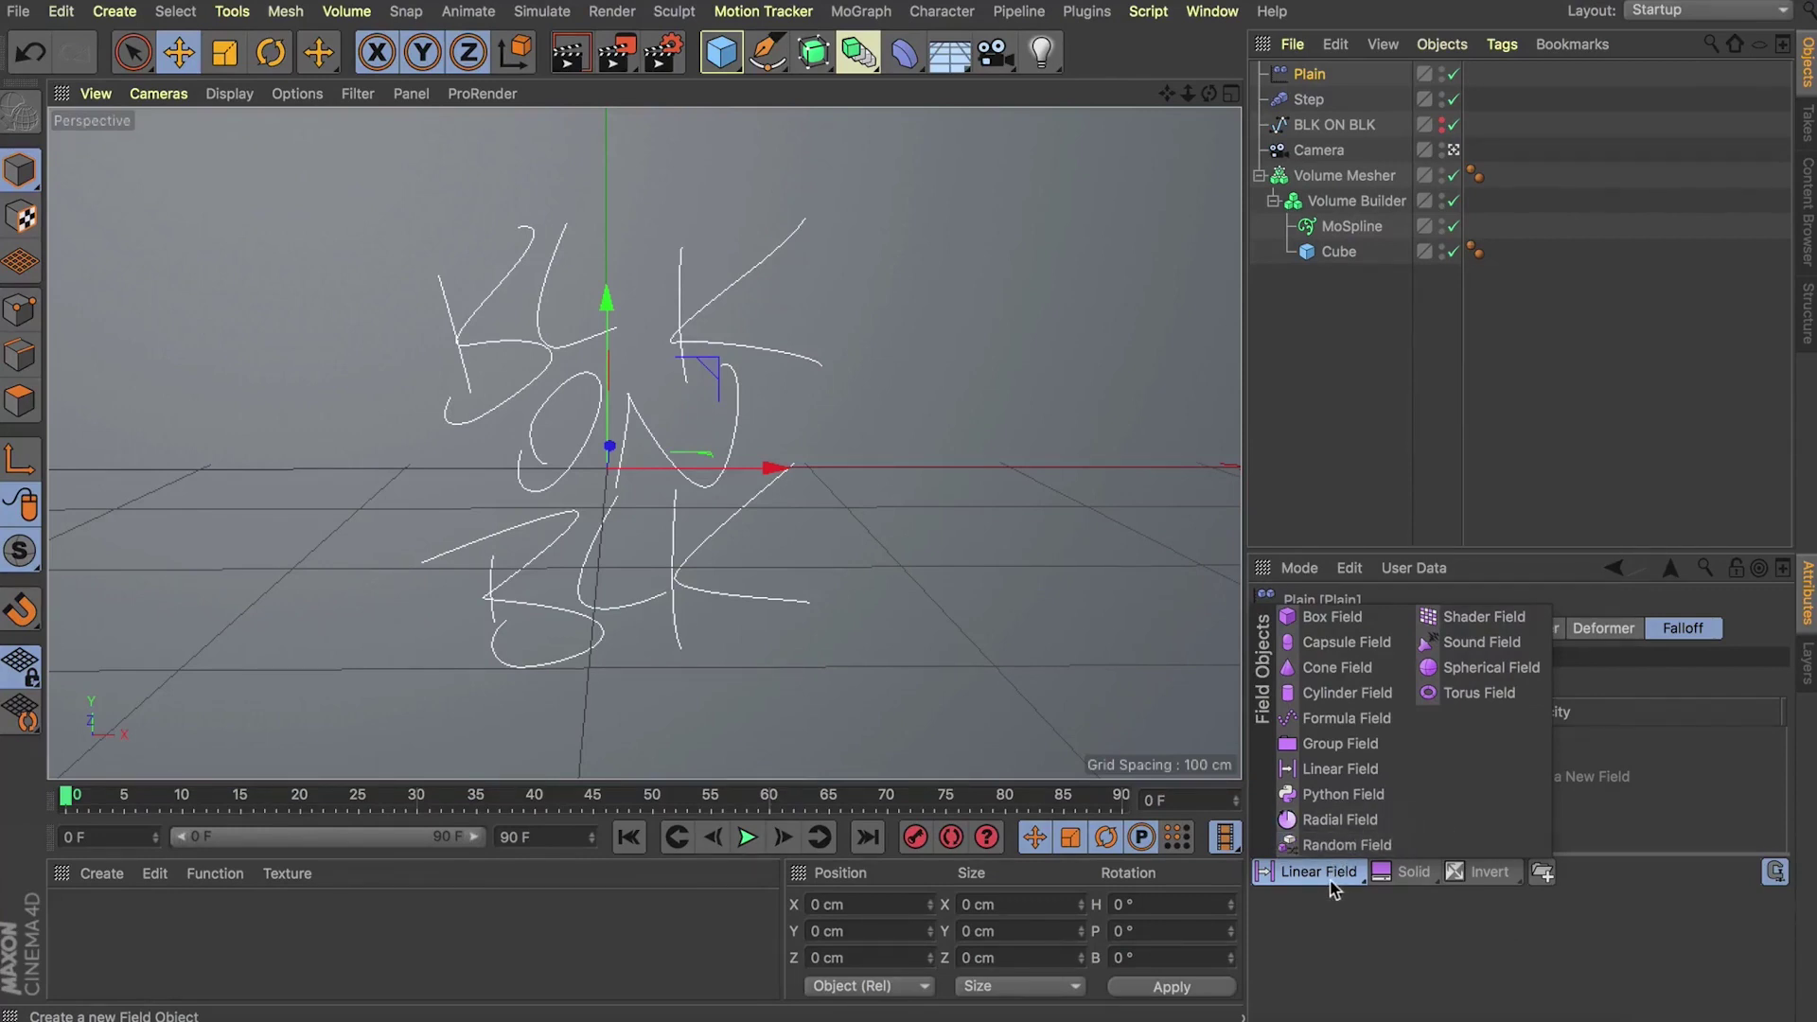
{"action": "left_click", "coordinate": [1316, 872]}
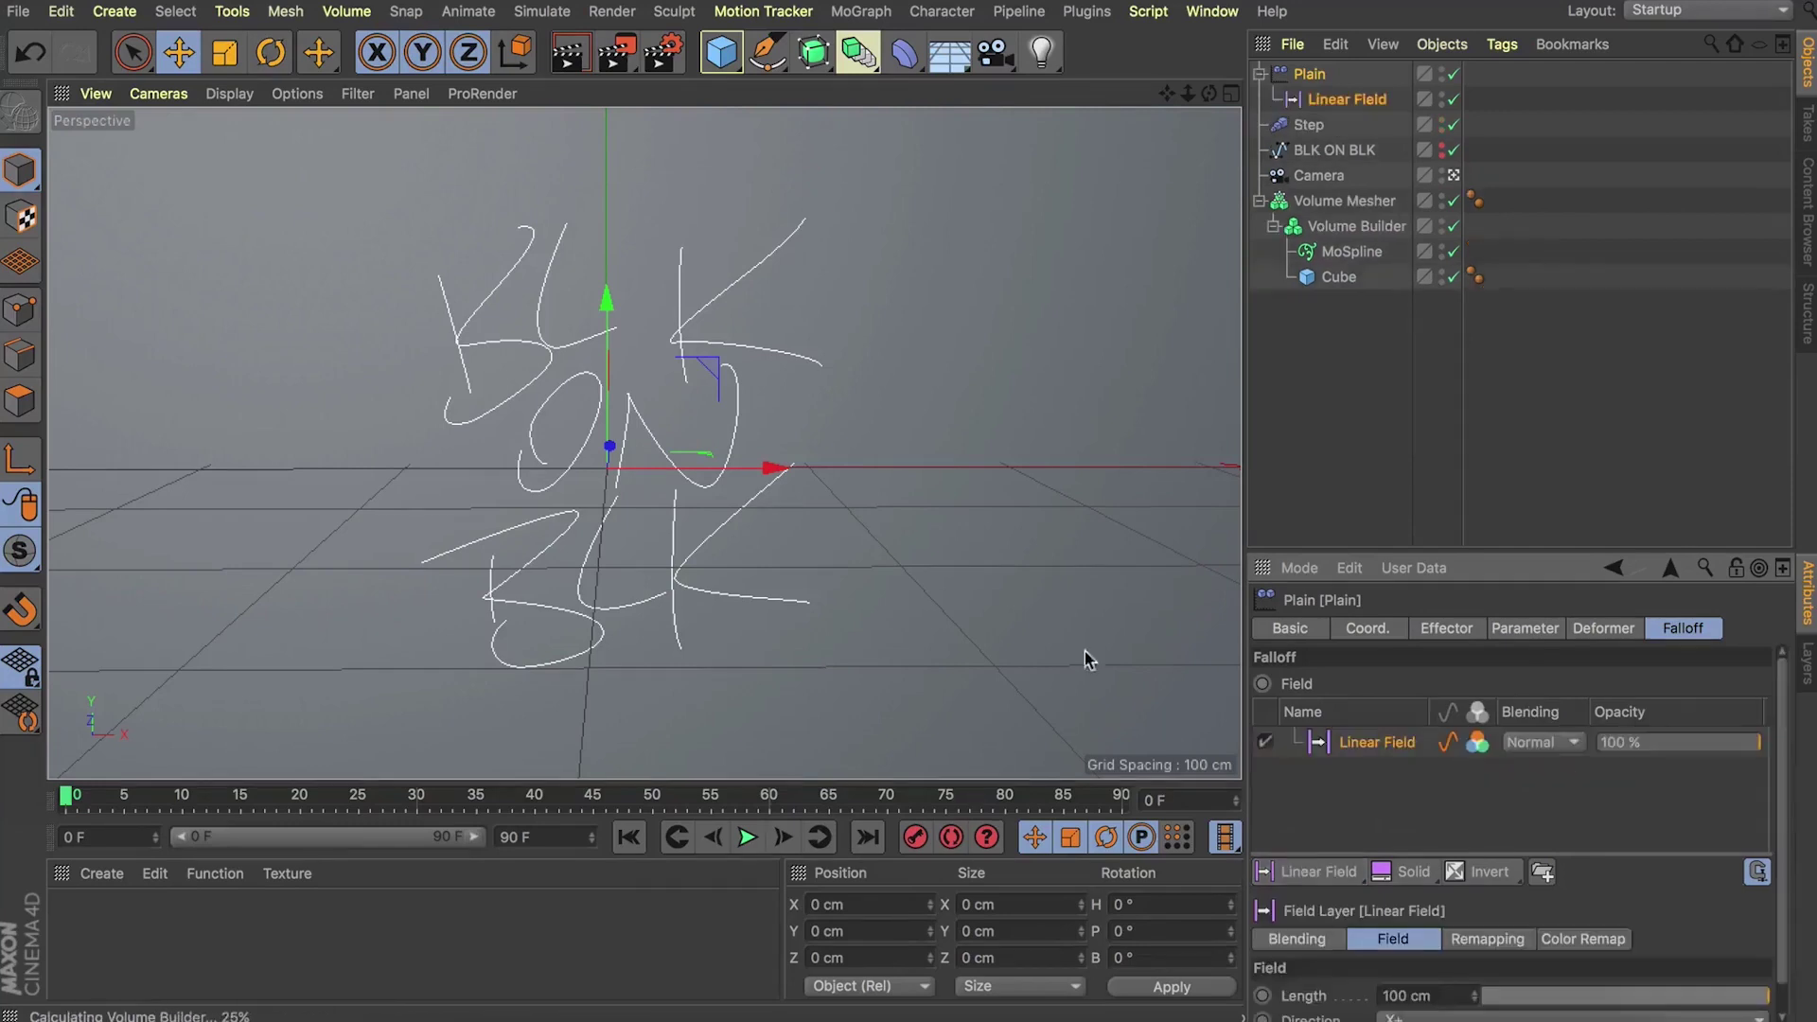
Step: Try shifting the Linear Field about 39 cm in negative X across the lettering, and undo the move
{"action": "left_click", "coordinate": [1319, 99]}
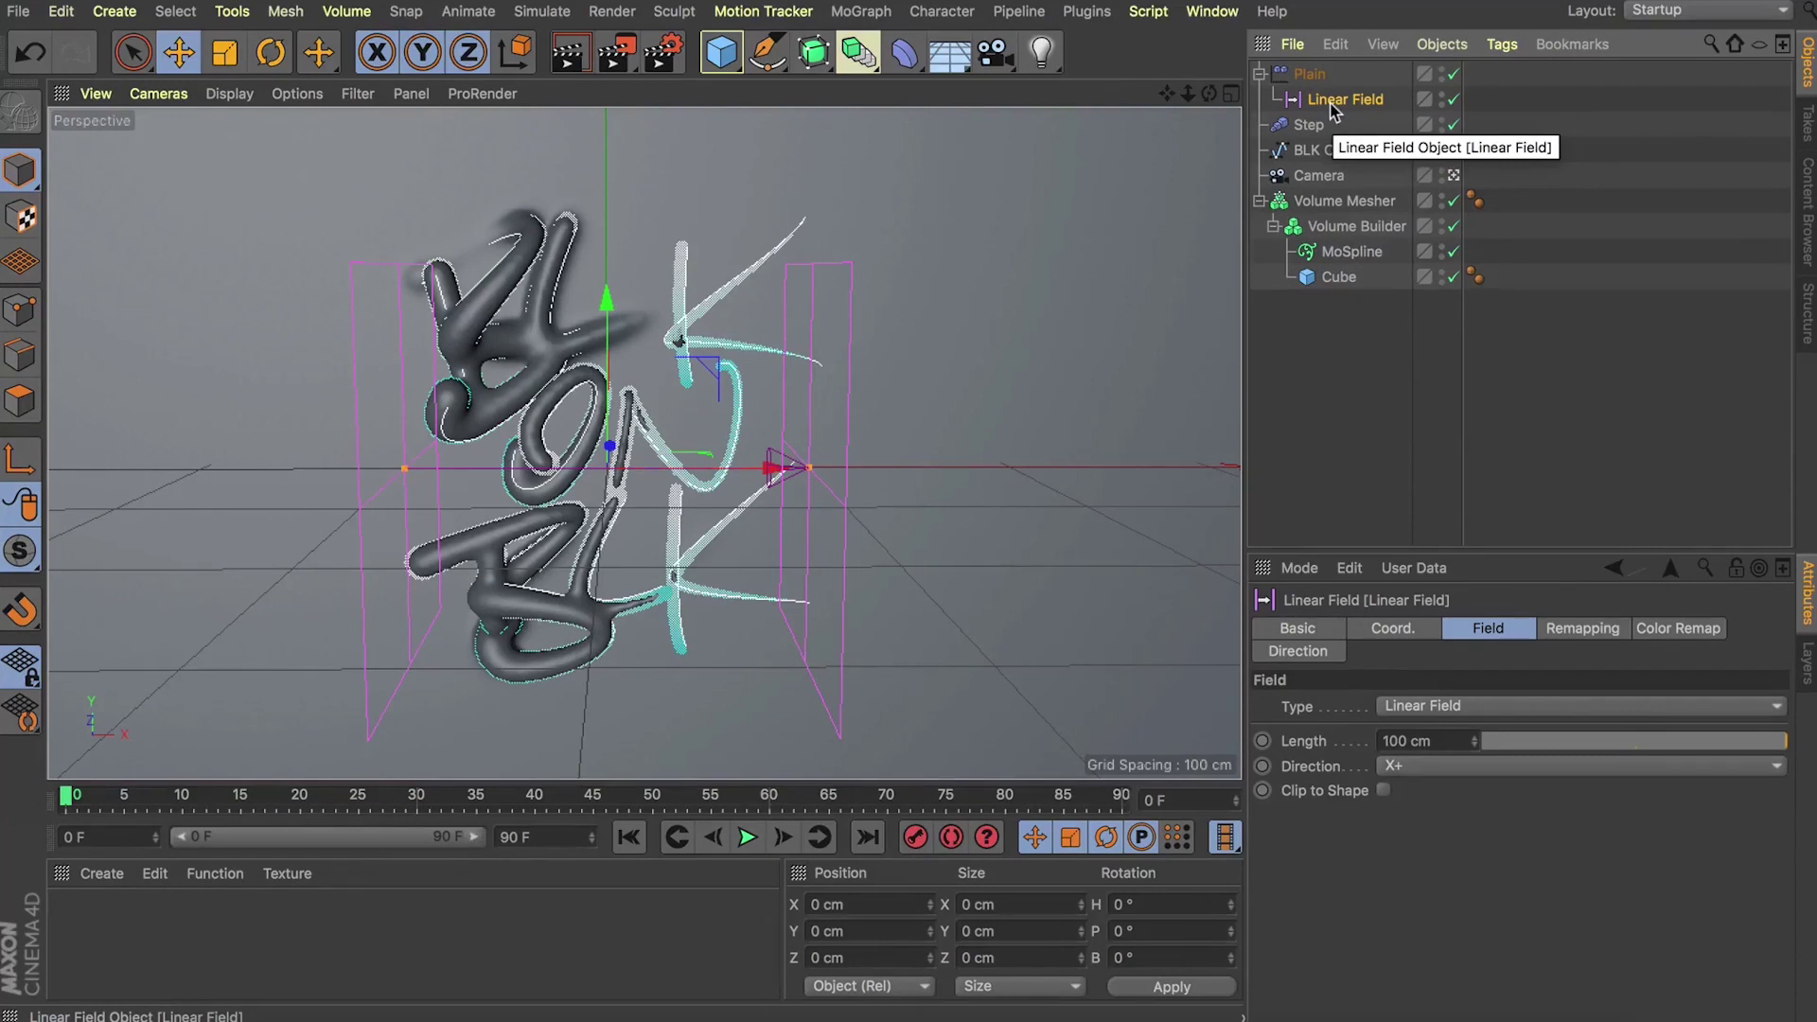
{"action": "left_click_drag", "start_coordinate": [771, 467], "coordinate": [694, 441]}
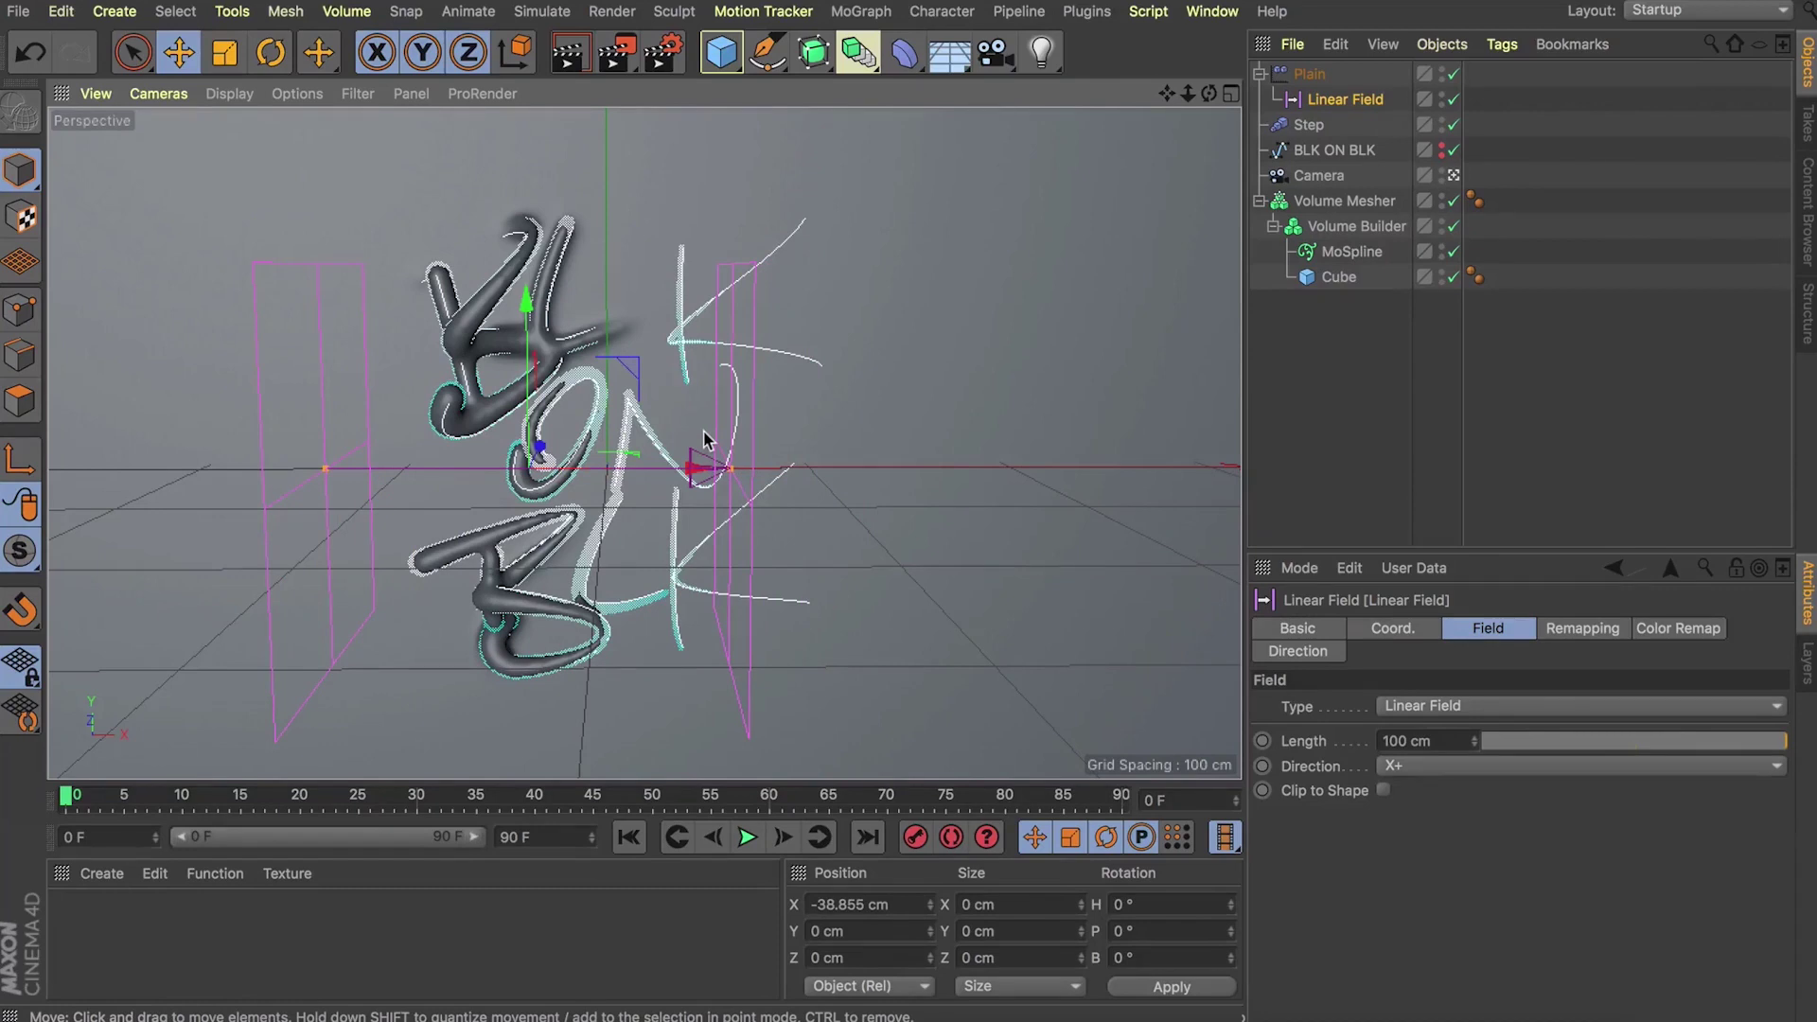
{"action": "key", "text": "super+z"}
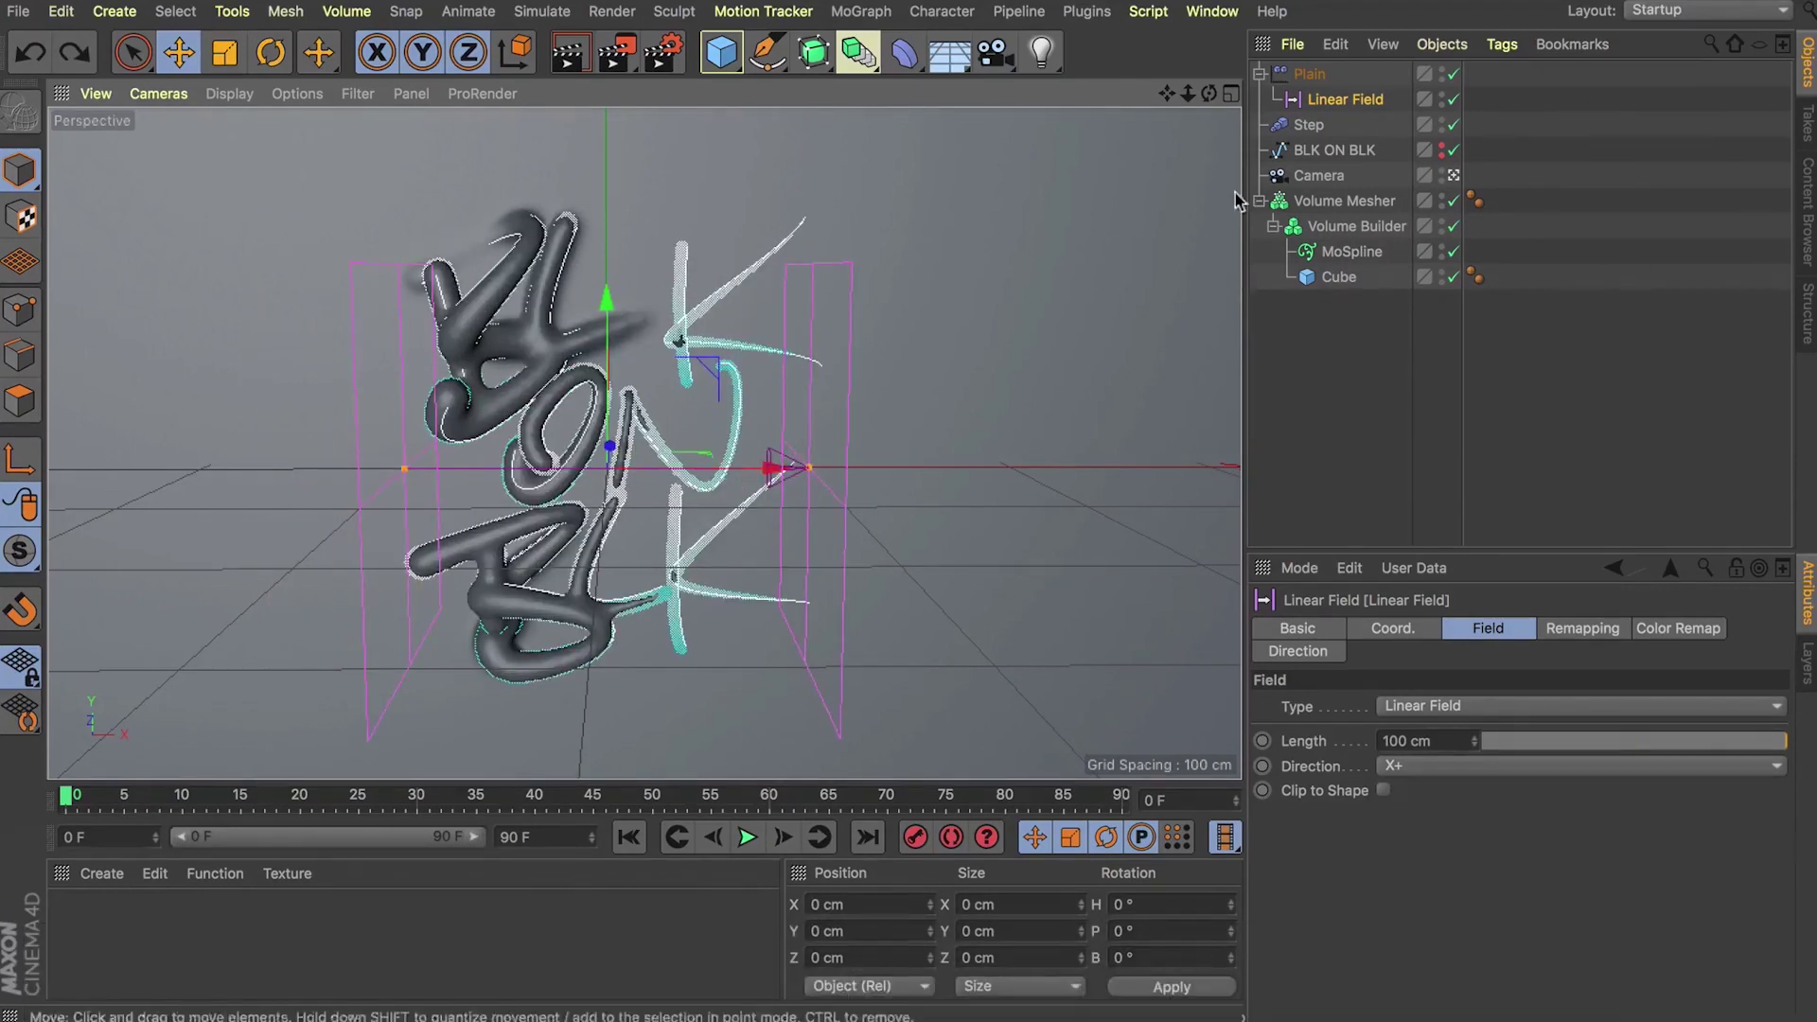
Step: Add a Spherical Field above the Linear Field in the Plain effector's falloff
{"action": "left_click", "coordinate": [1327, 73]}
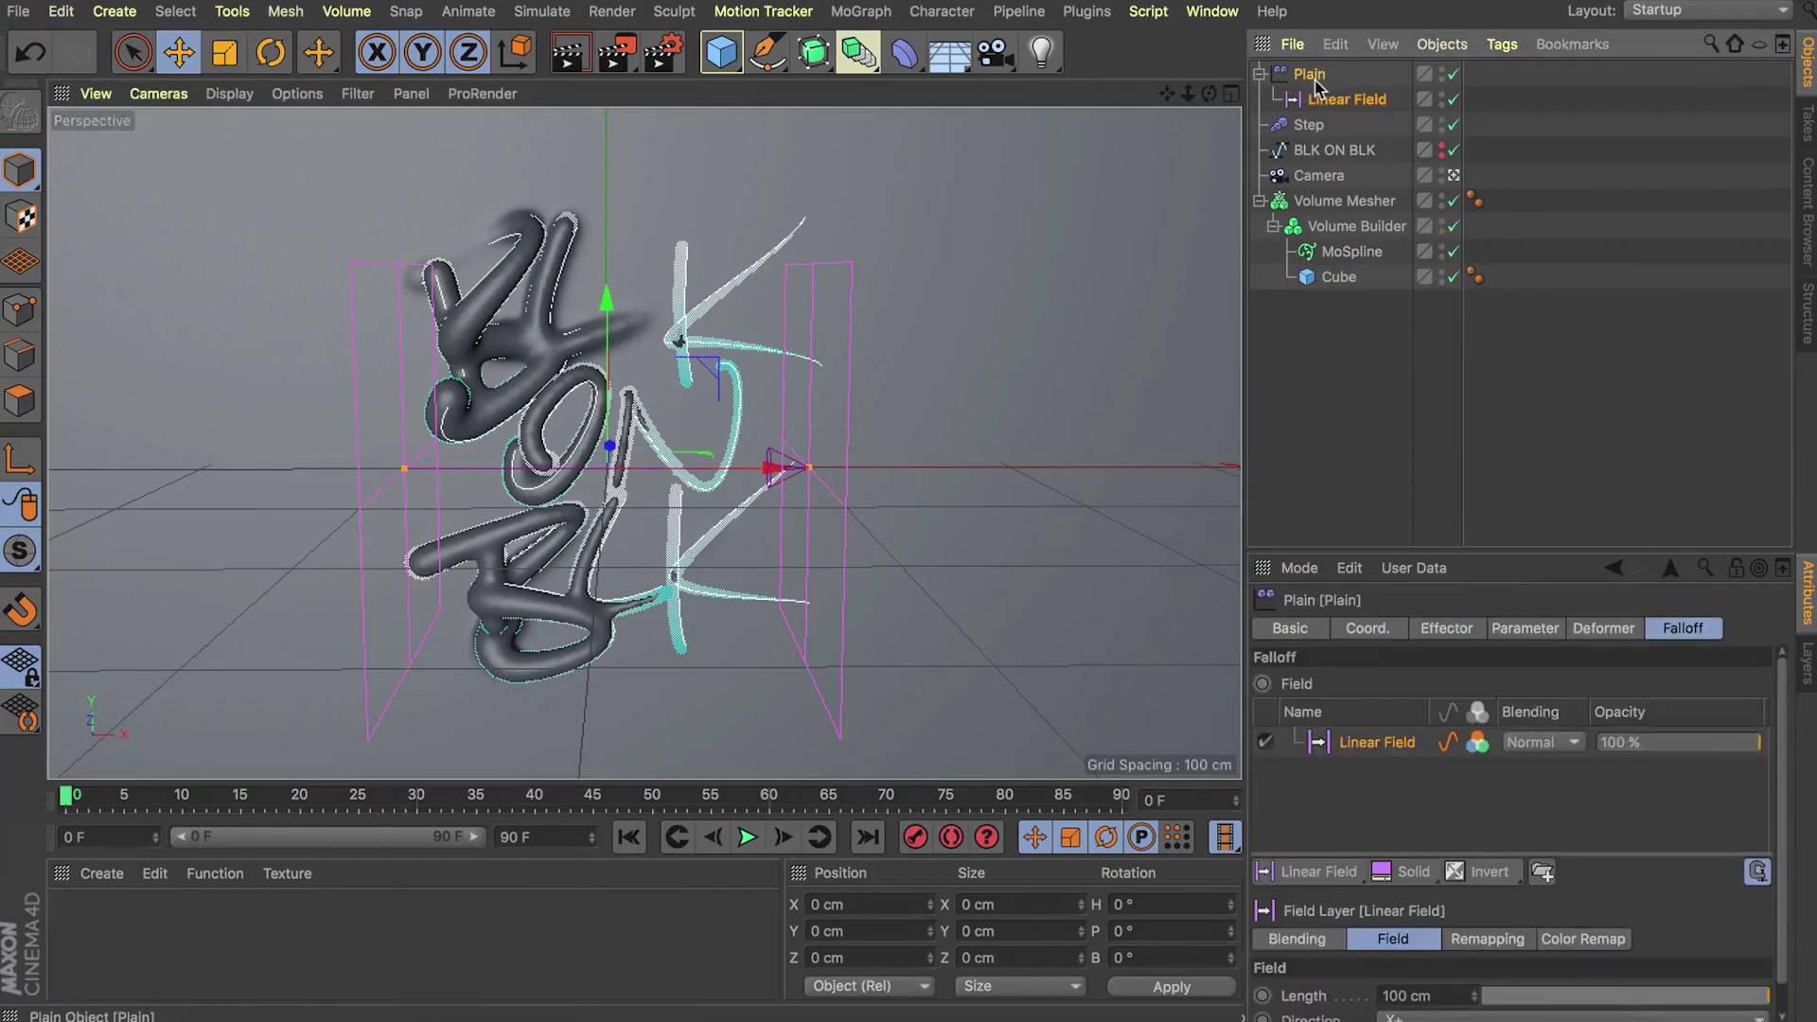
{"action": "left_click", "coordinate": [1337, 871]}
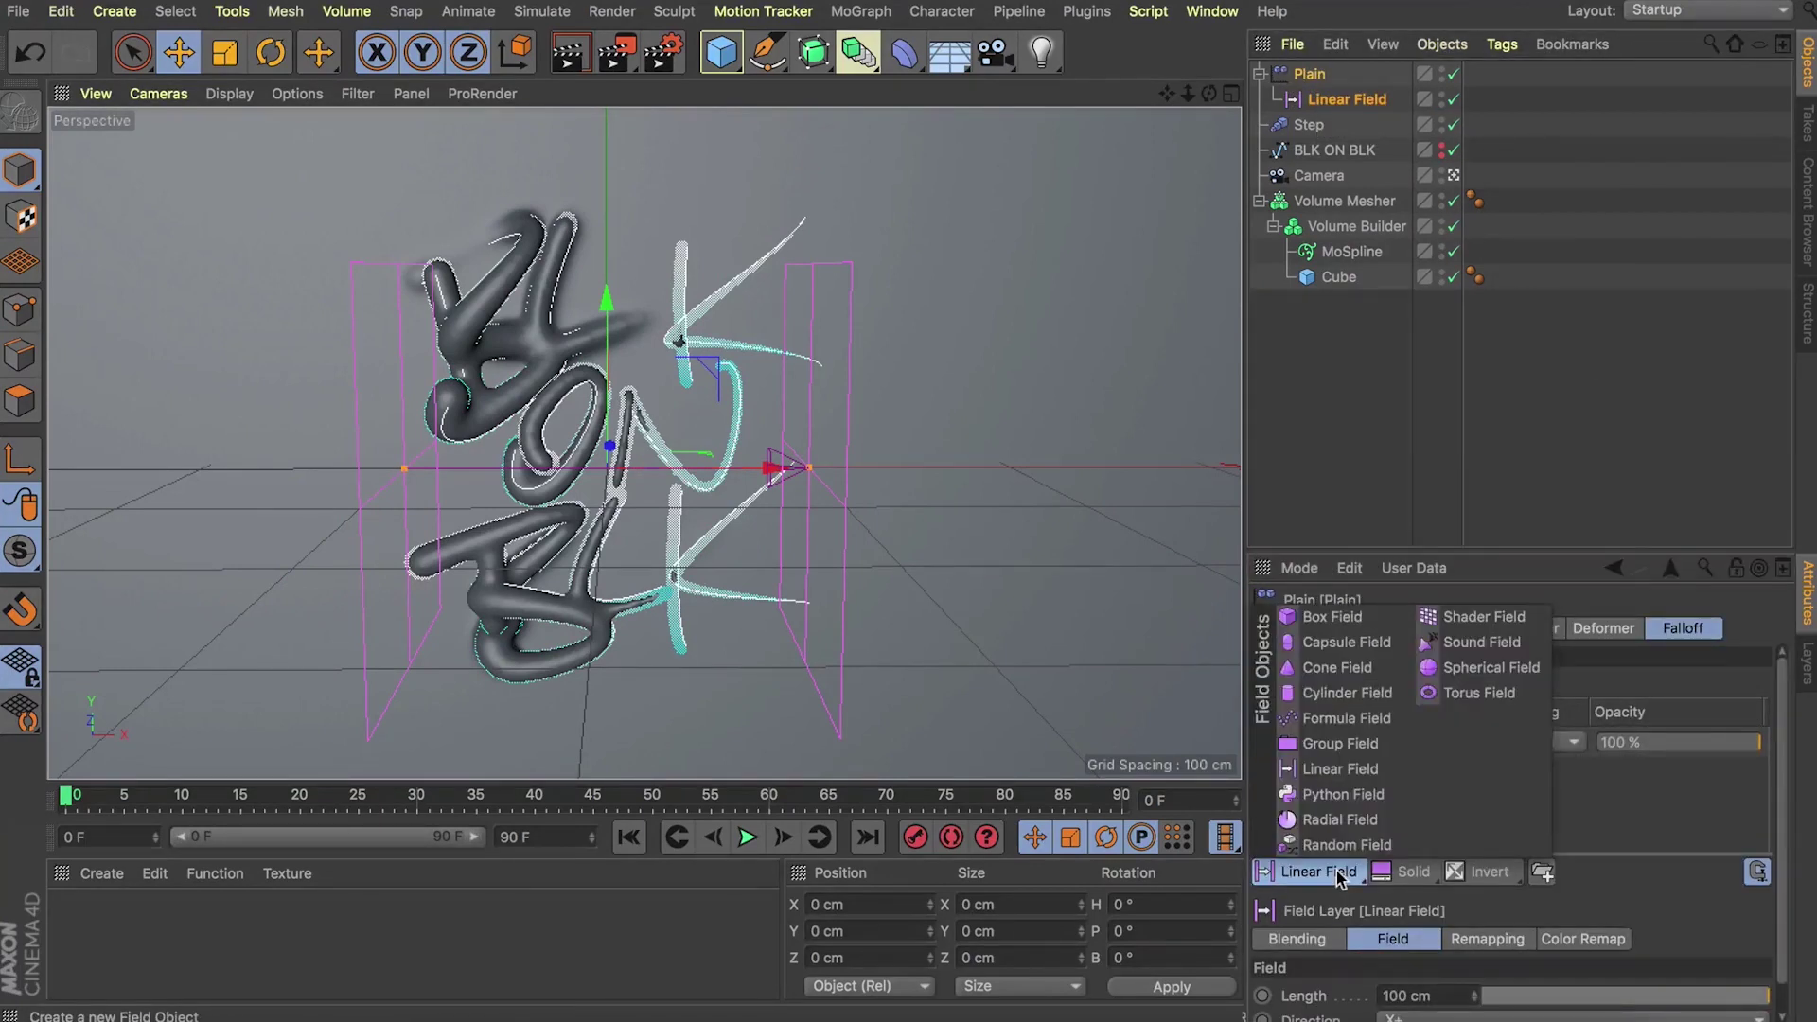
{"action": "left_click", "coordinate": [1489, 670]}
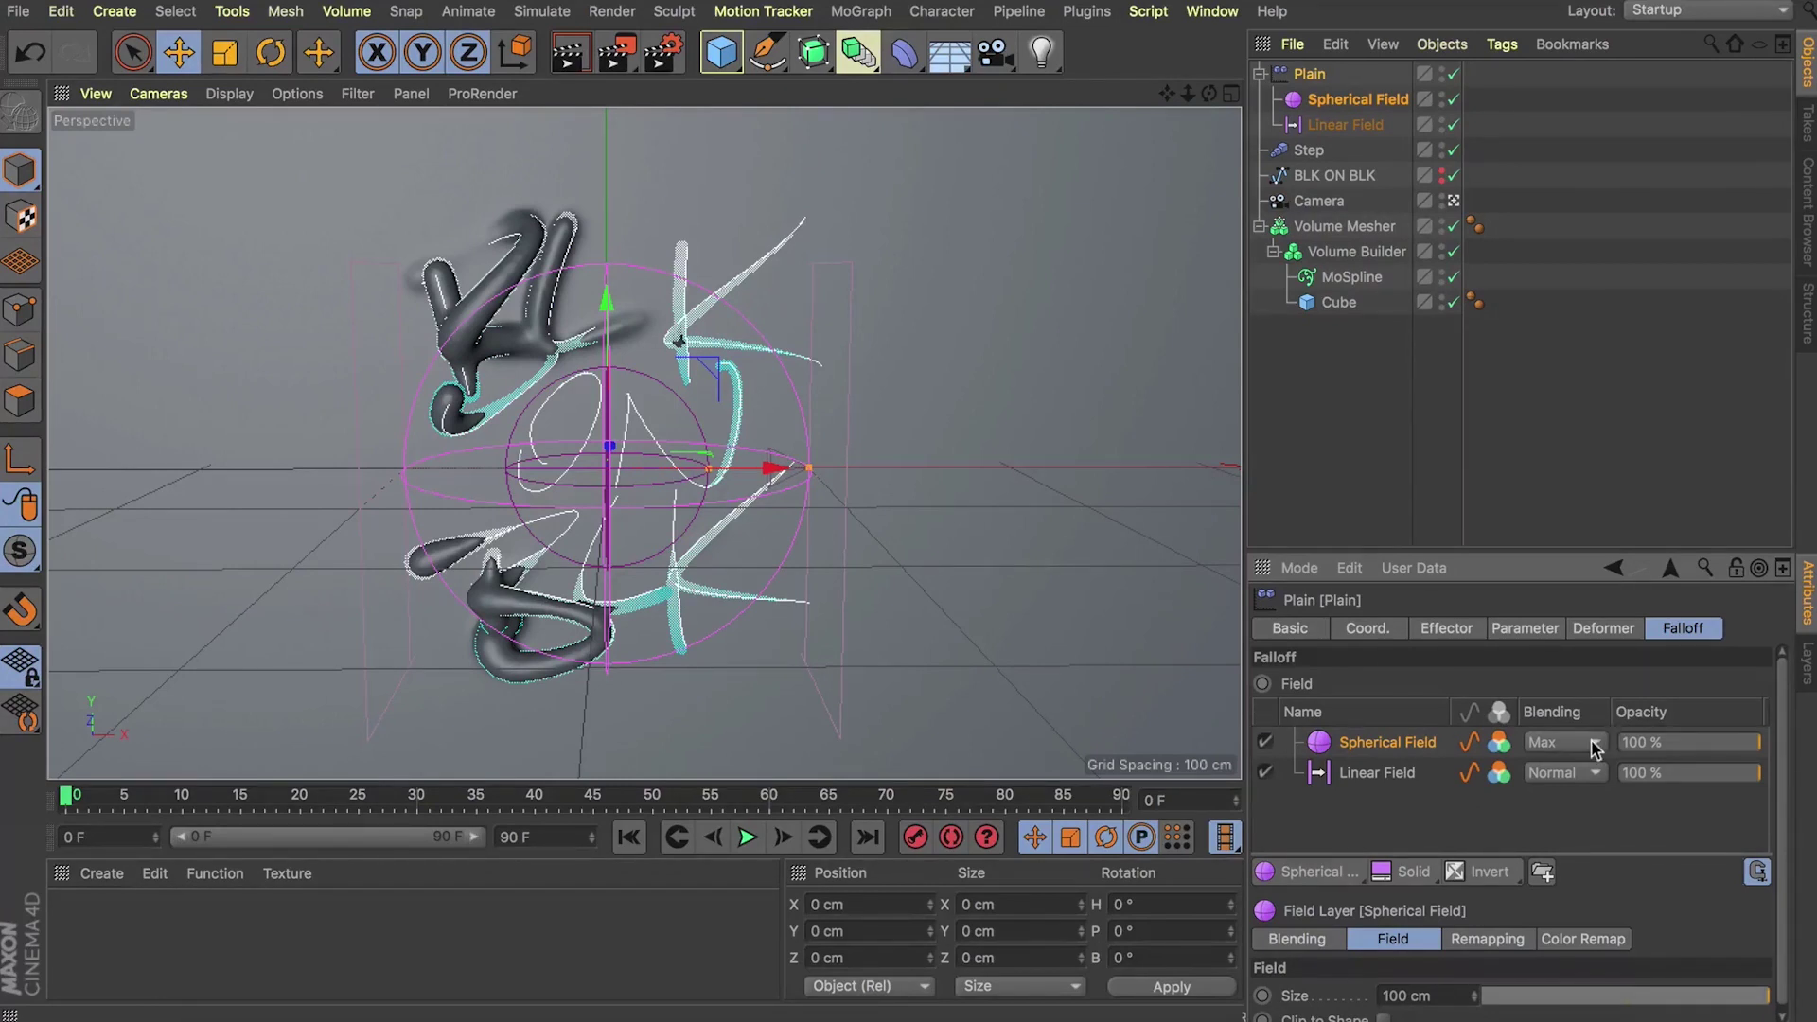
Step: Set the Spherical Field's blending mode to Add in the Plain effector's falloff
{"action": "left_click", "coordinate": [1587, 741]}
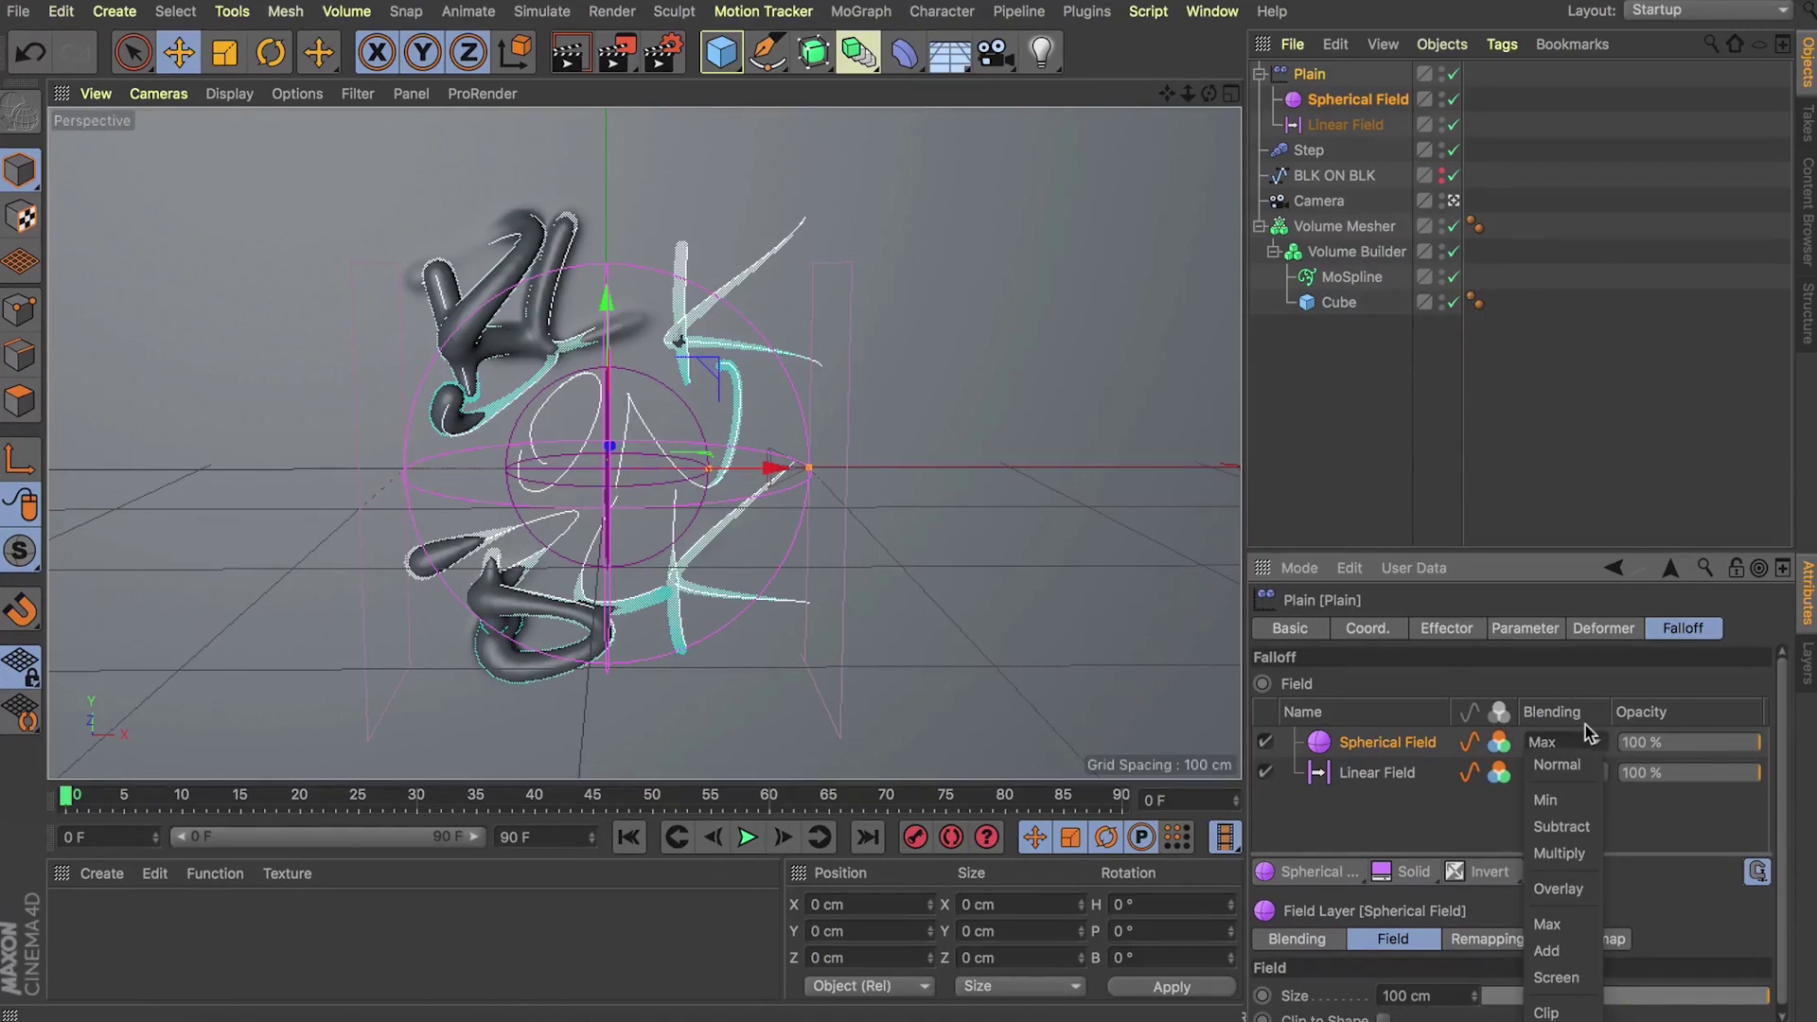
{"action": "left_click", "coordinate": [1560, 951]}
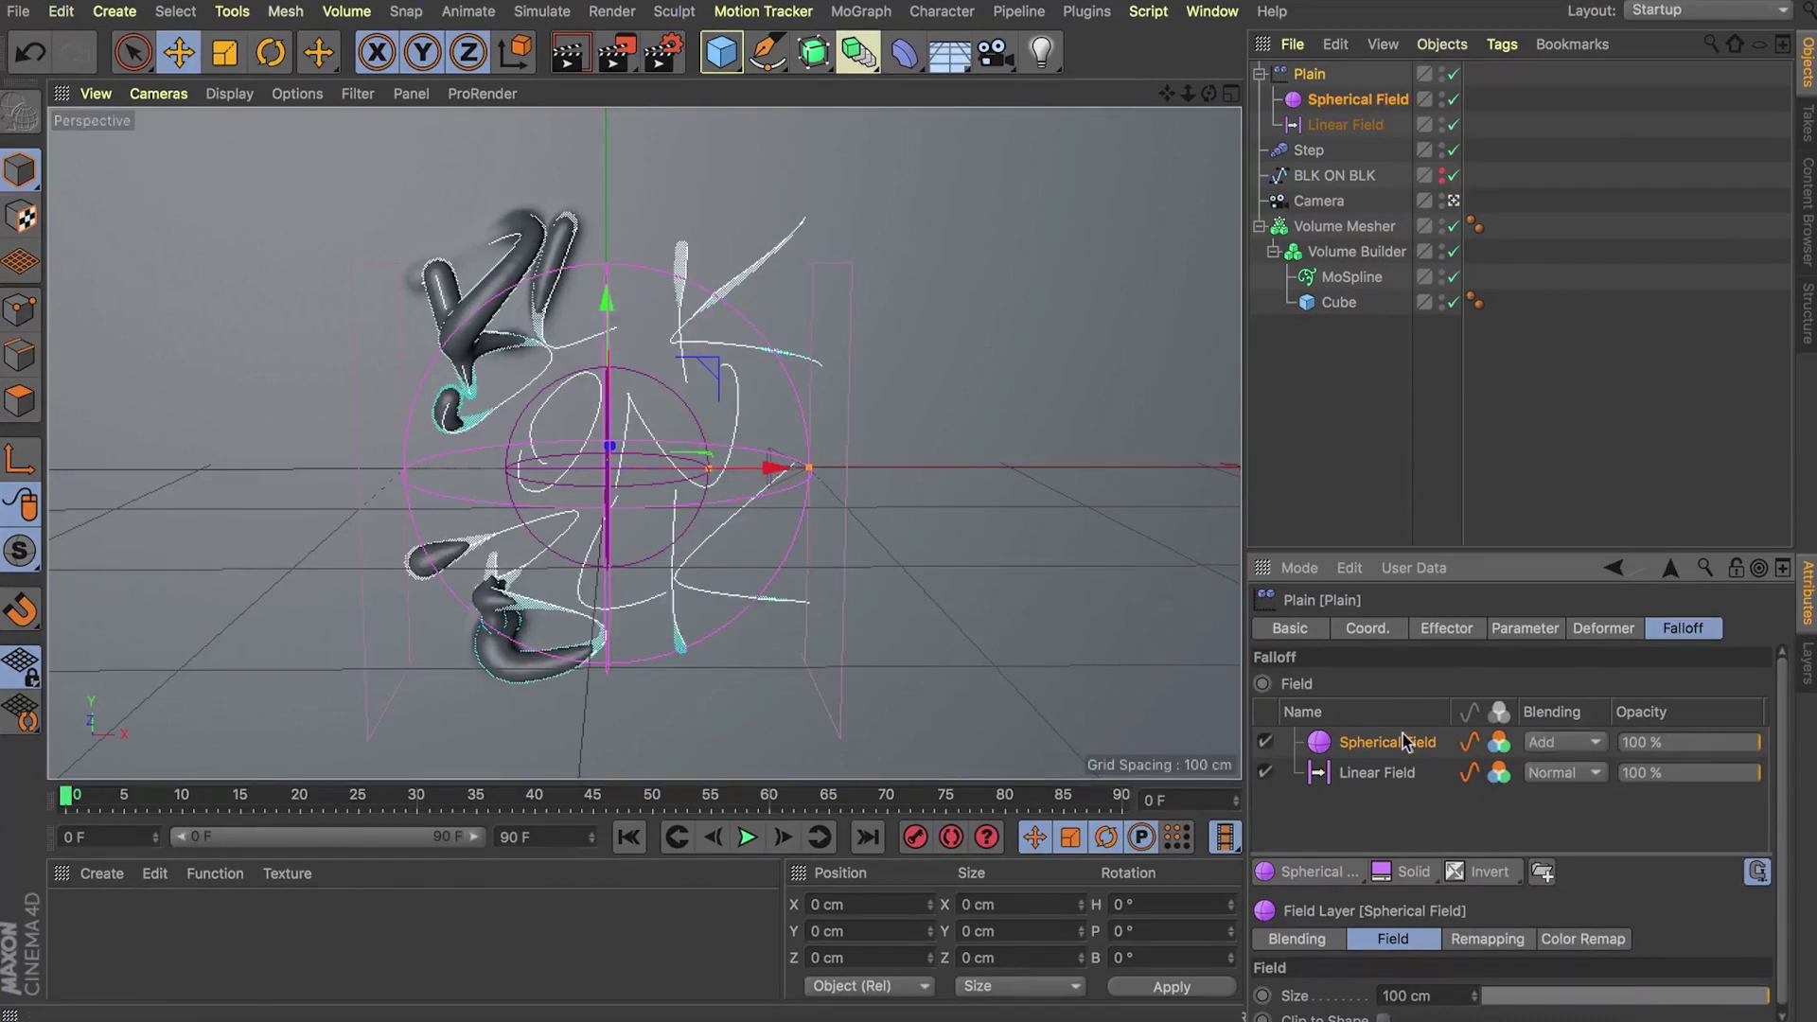
Step: Move the Linear Field to about X 200 cm and the Spherical Field to about X 1 cm, Y 18 cm
{"action": "left_click", "coordinate": [1345, 124]}
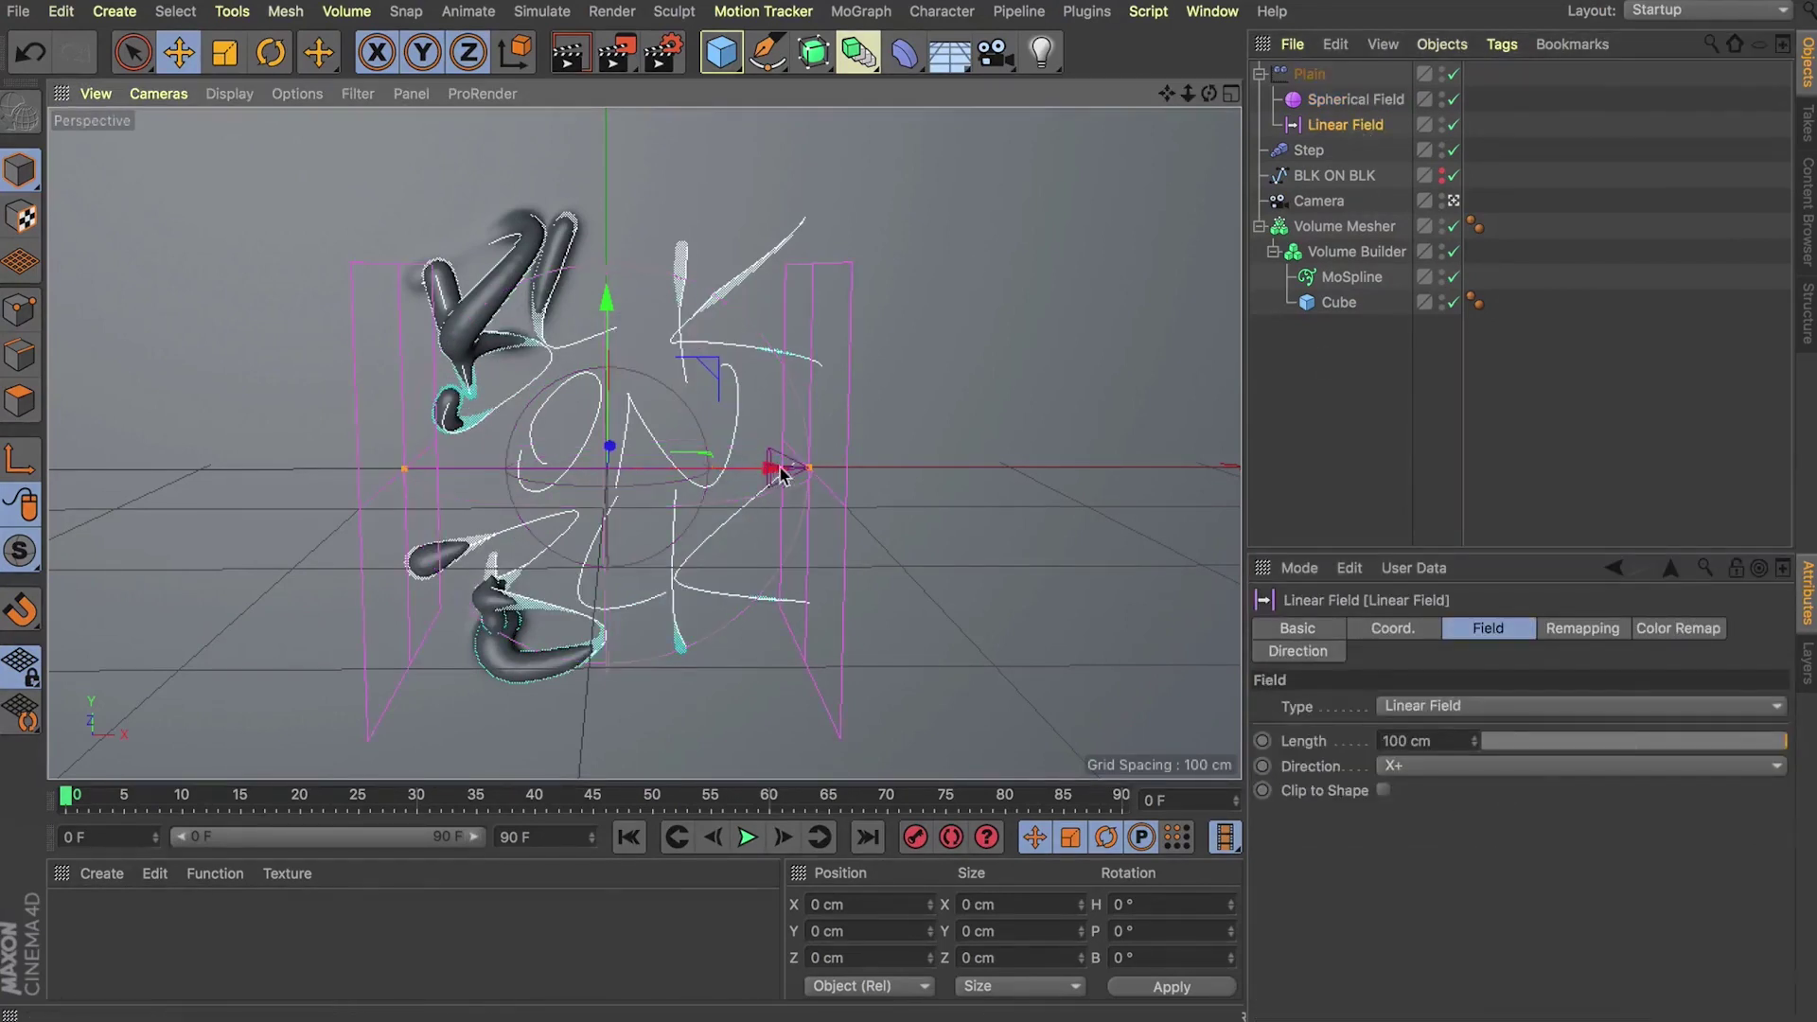
{"action": "left_click_drag", "start_coordinate": [781, 471], "coordinate": [1166, 458]}
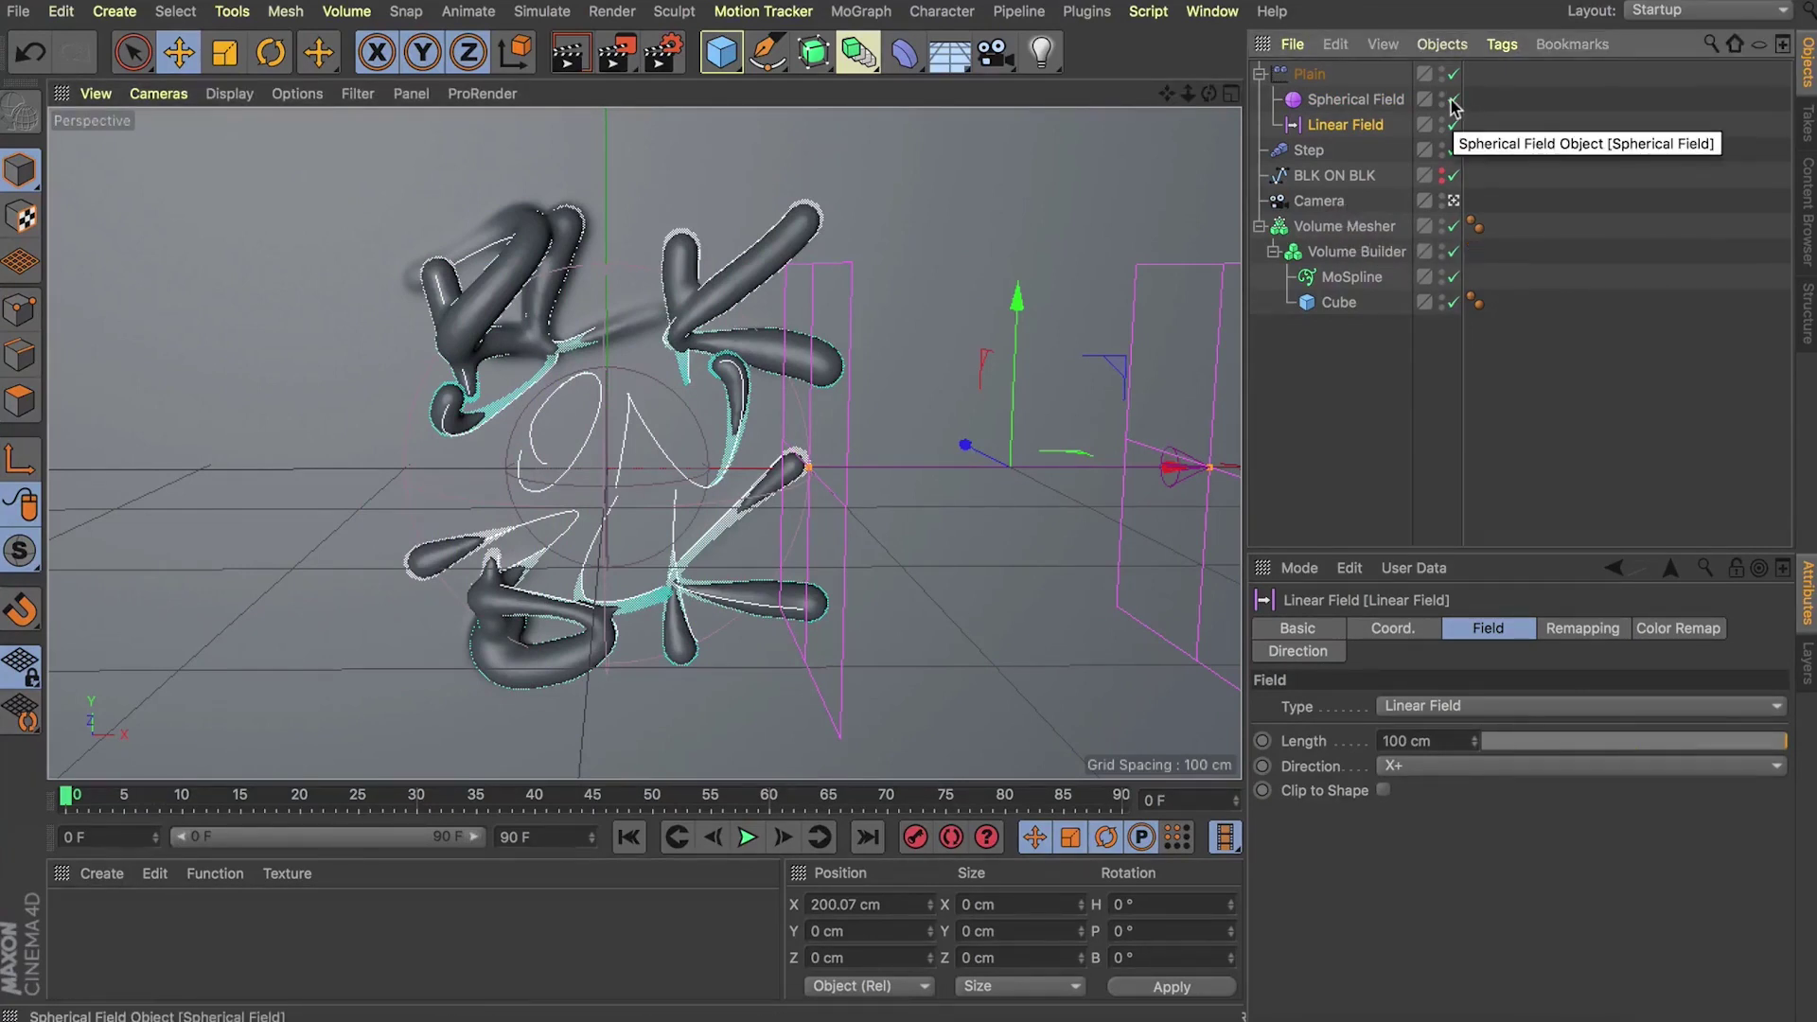
{"action": "left_click", "coordinate": [1363, 100]}
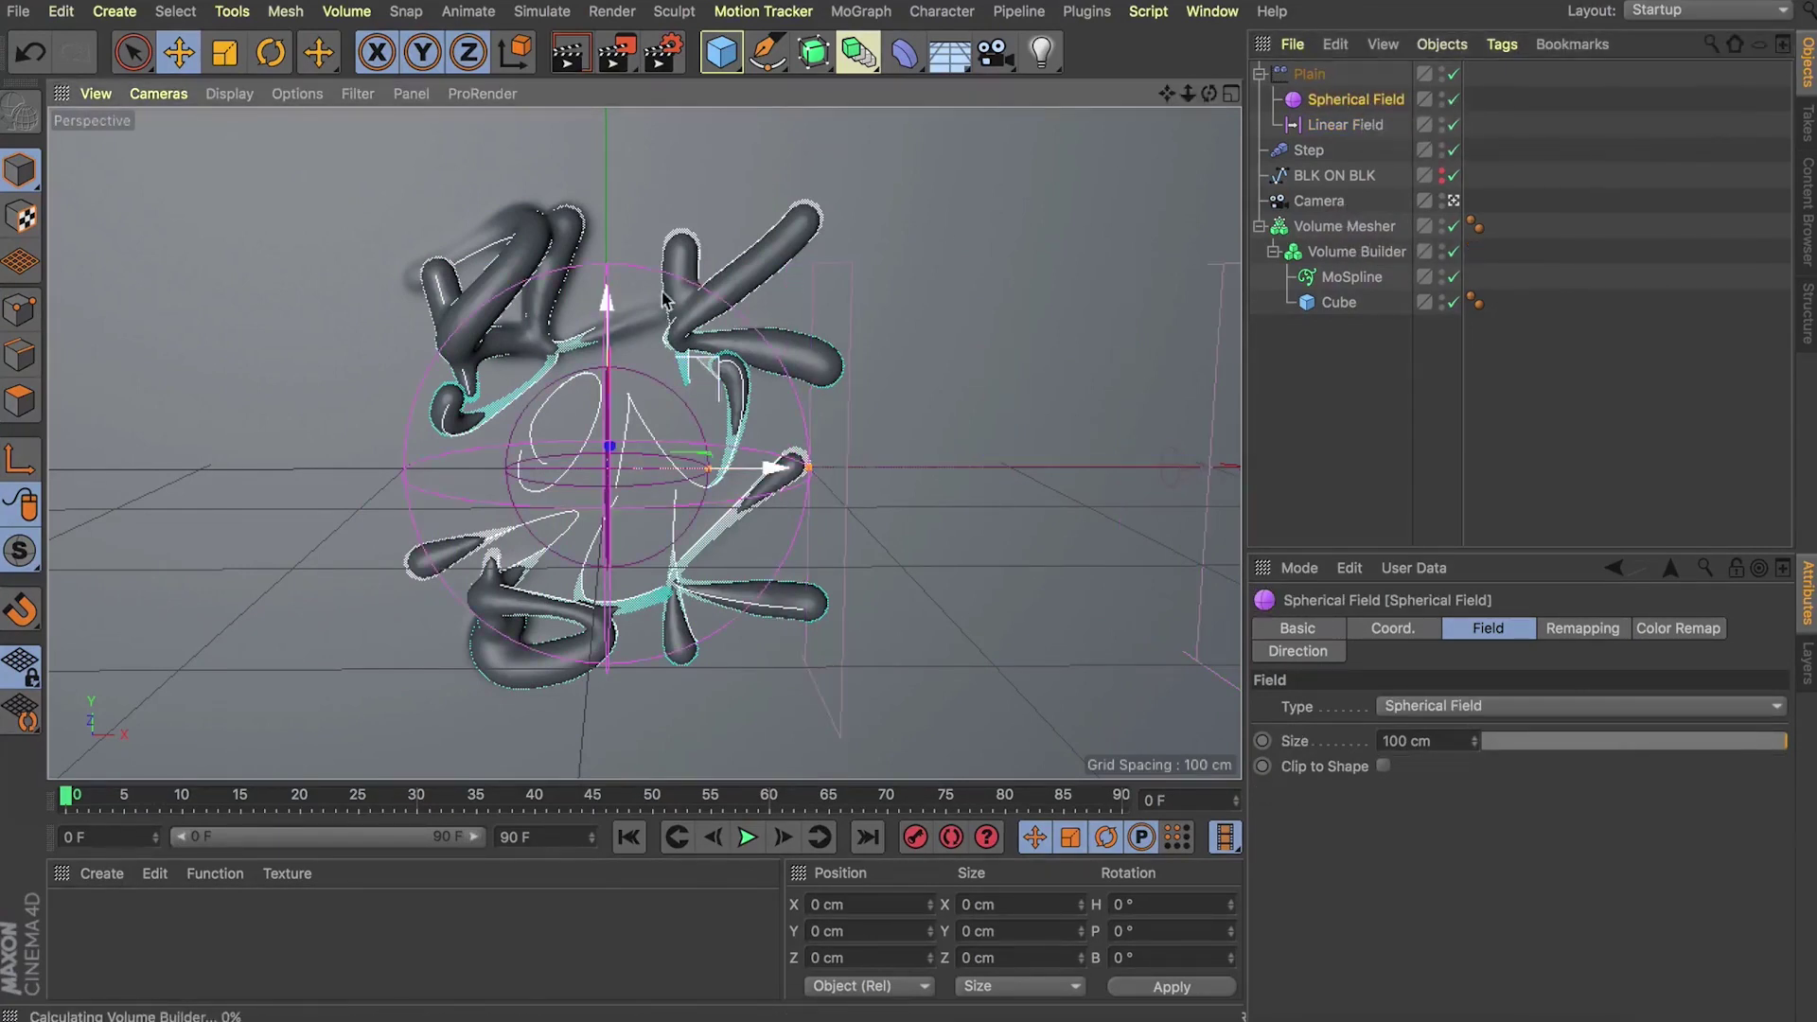
{"action": "left_click_drag", "start_coordinate": [665, 299], "coordinate": [713, 322]}
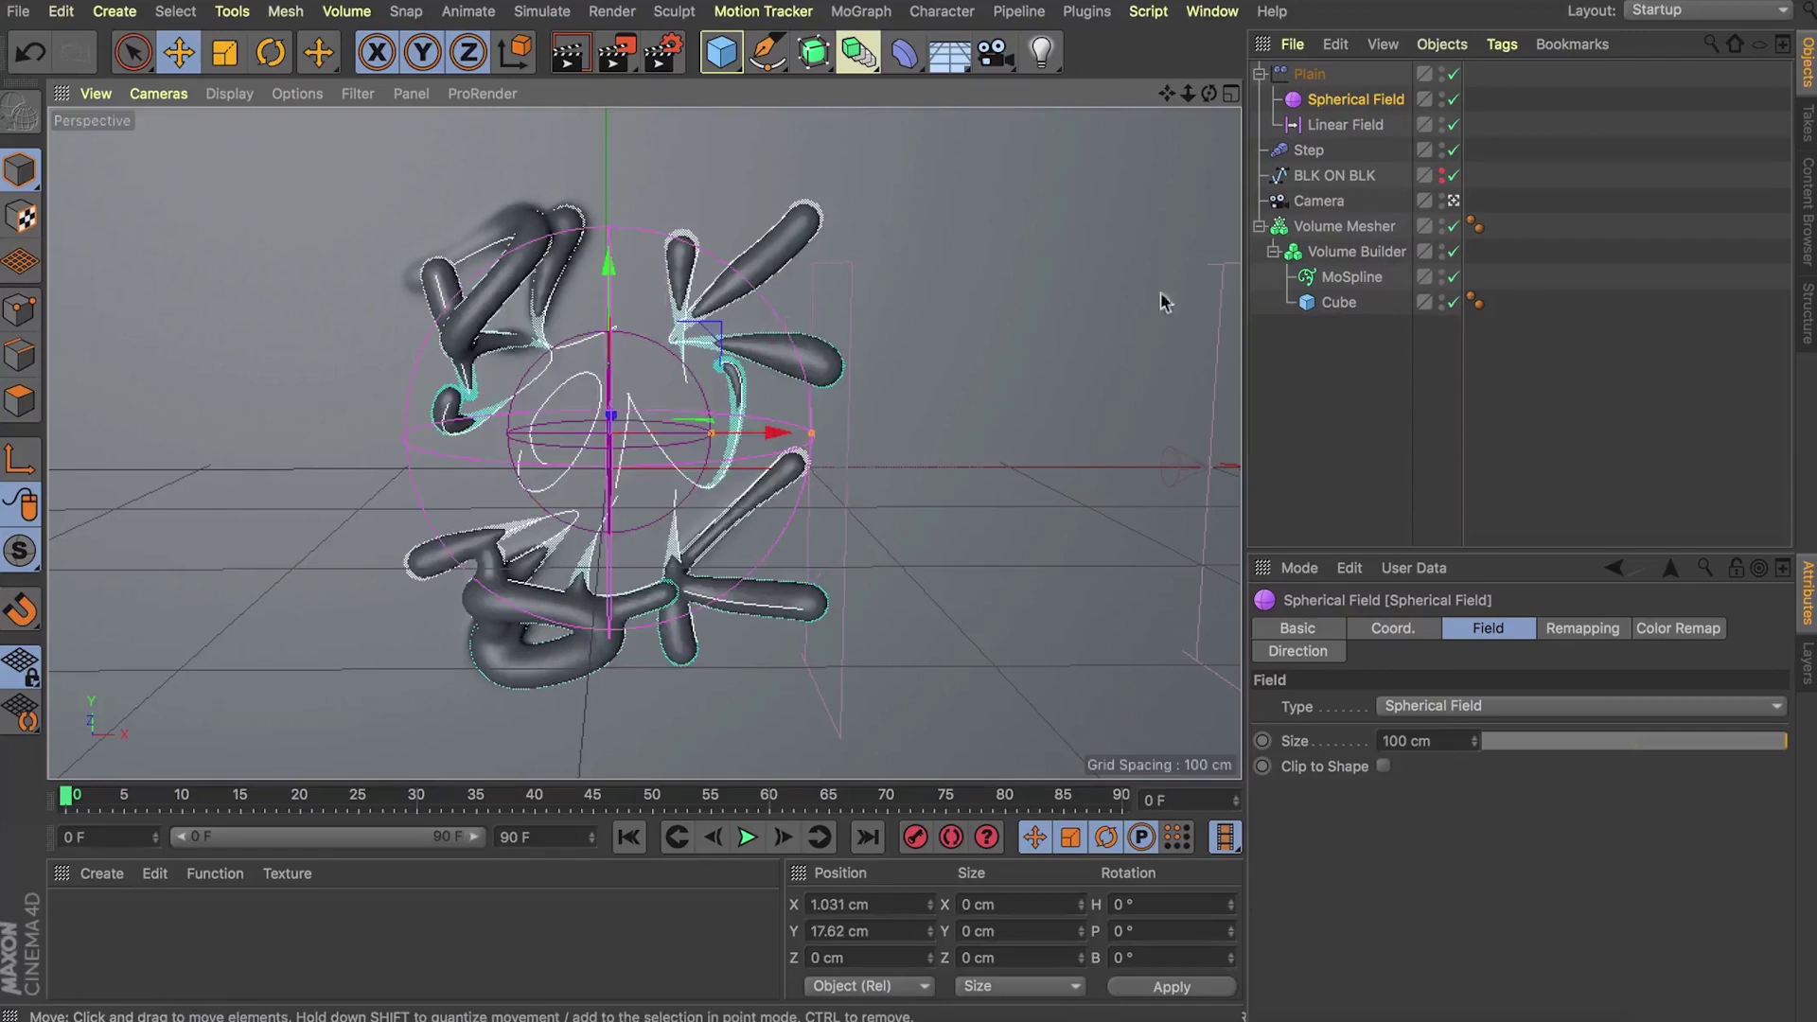
Step: Disable the Linear Field in the Plain effector's falloff and add an Invert modifier layer above the Spherical Field
{"action": "left_click", "coordinate": [1345, 124]}
{"action": "left_click", "coordinate": [1310, 74]}
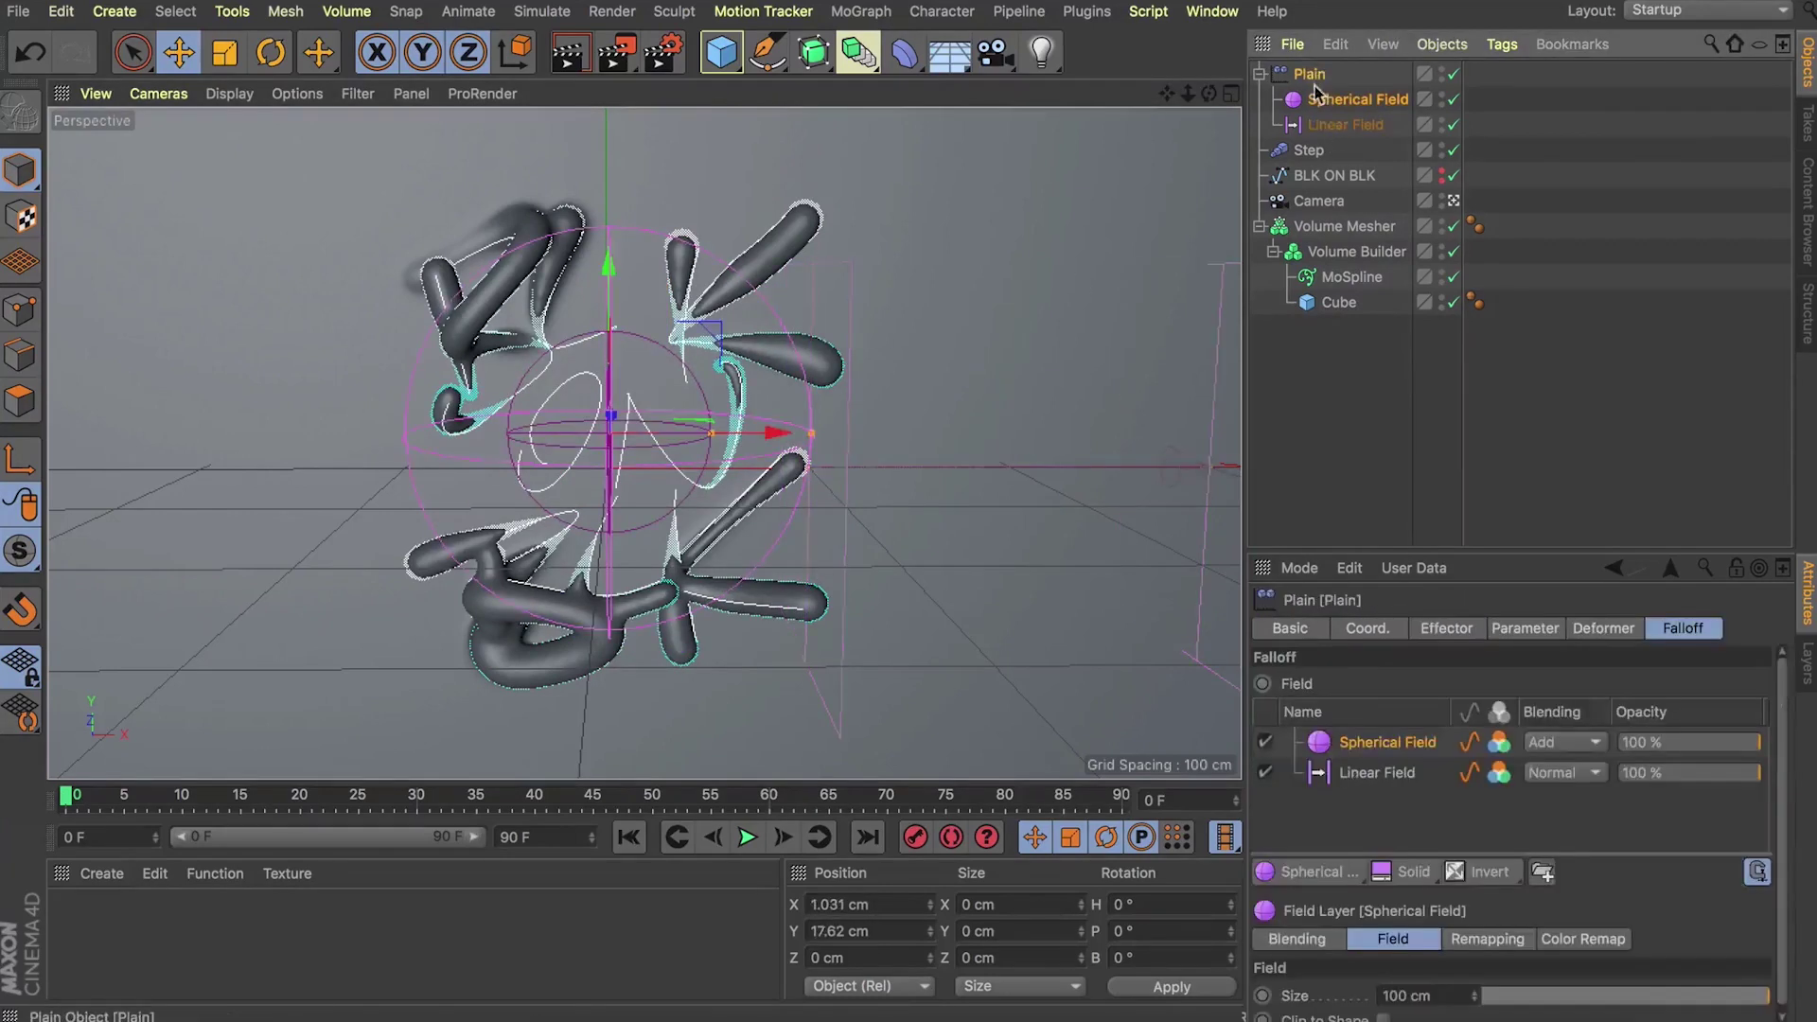
{"action": "left_click", "coordinate": [1268, 776]}
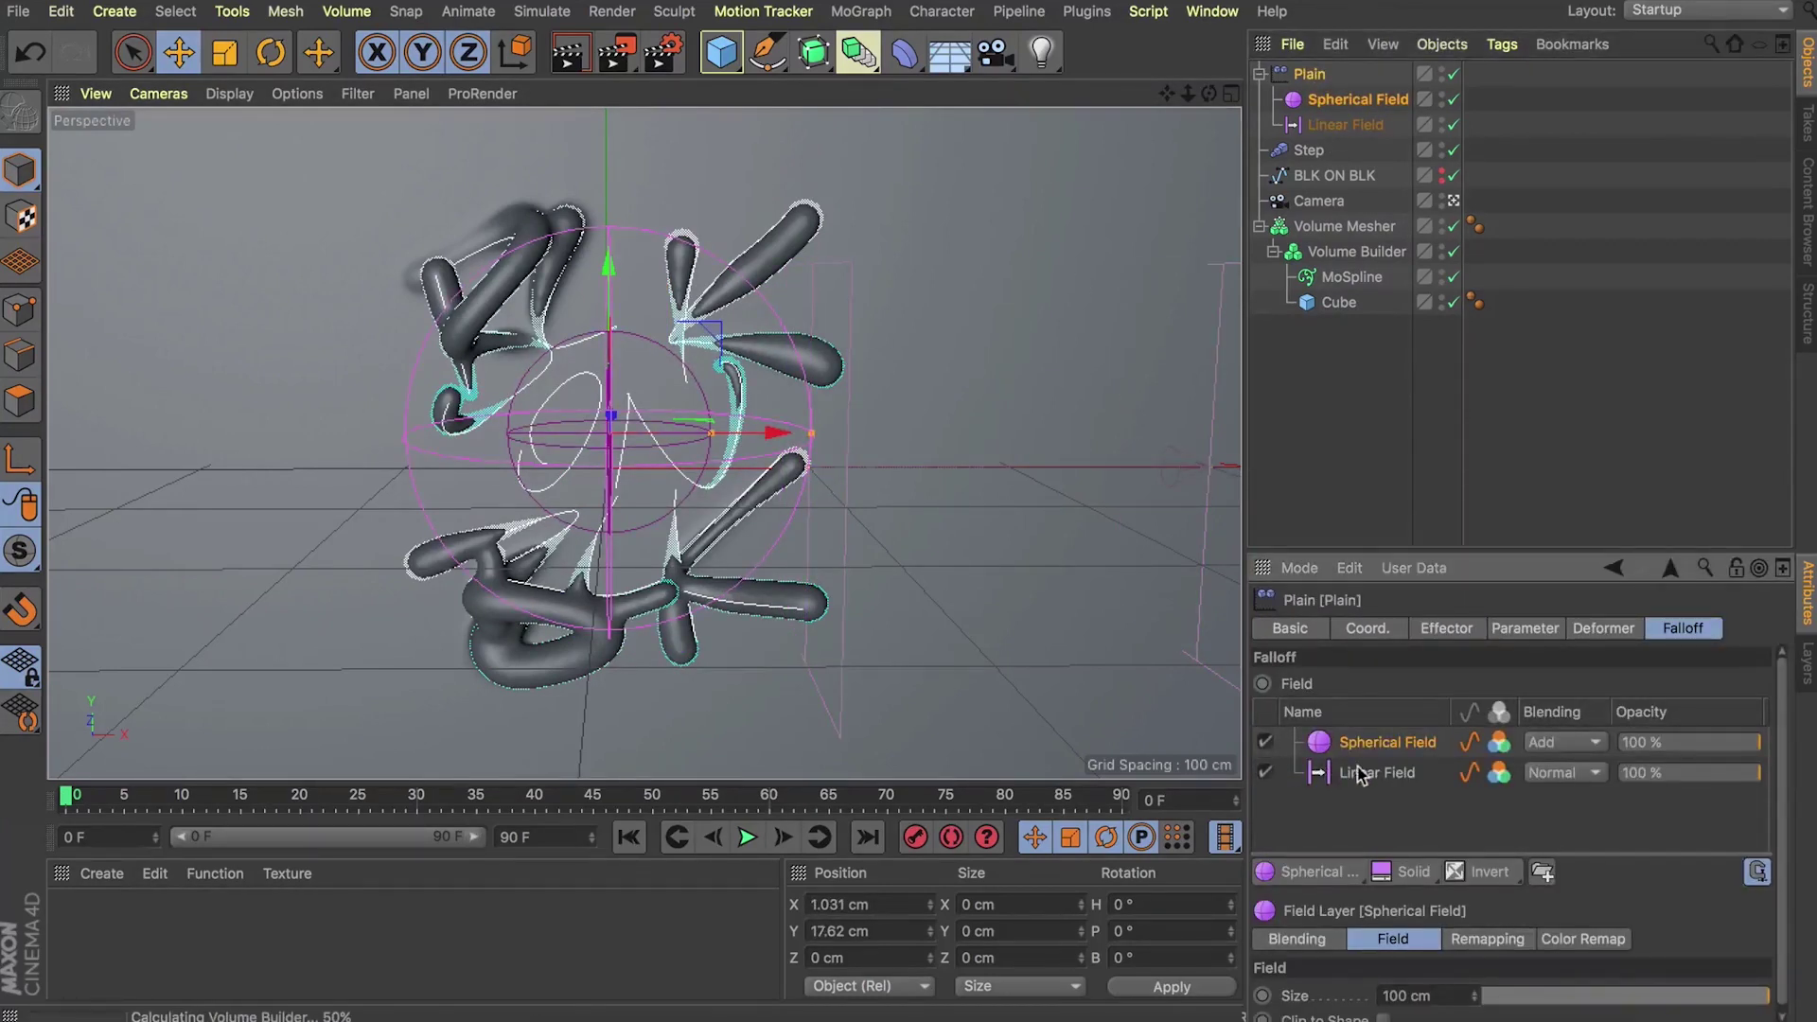
{"action": "left_click", "coordinate": [1265, 773]}
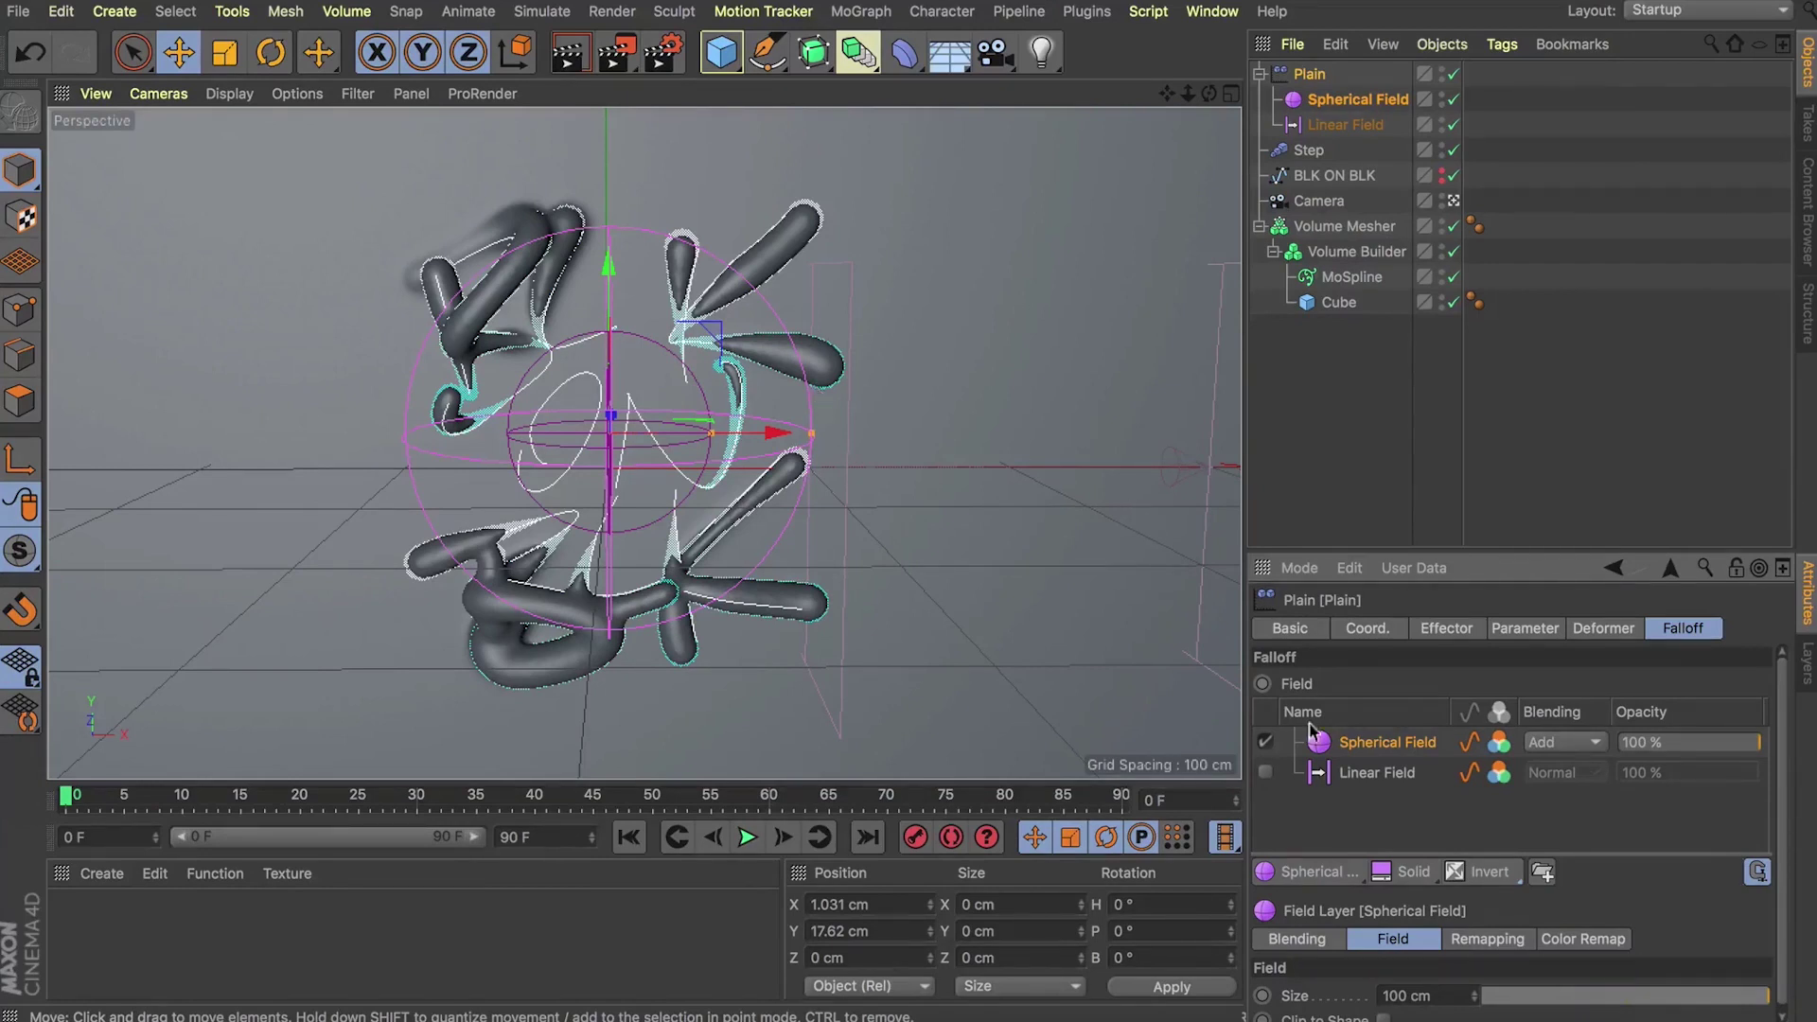
{"action": "left_click", "coordinate": [1507, 878]}
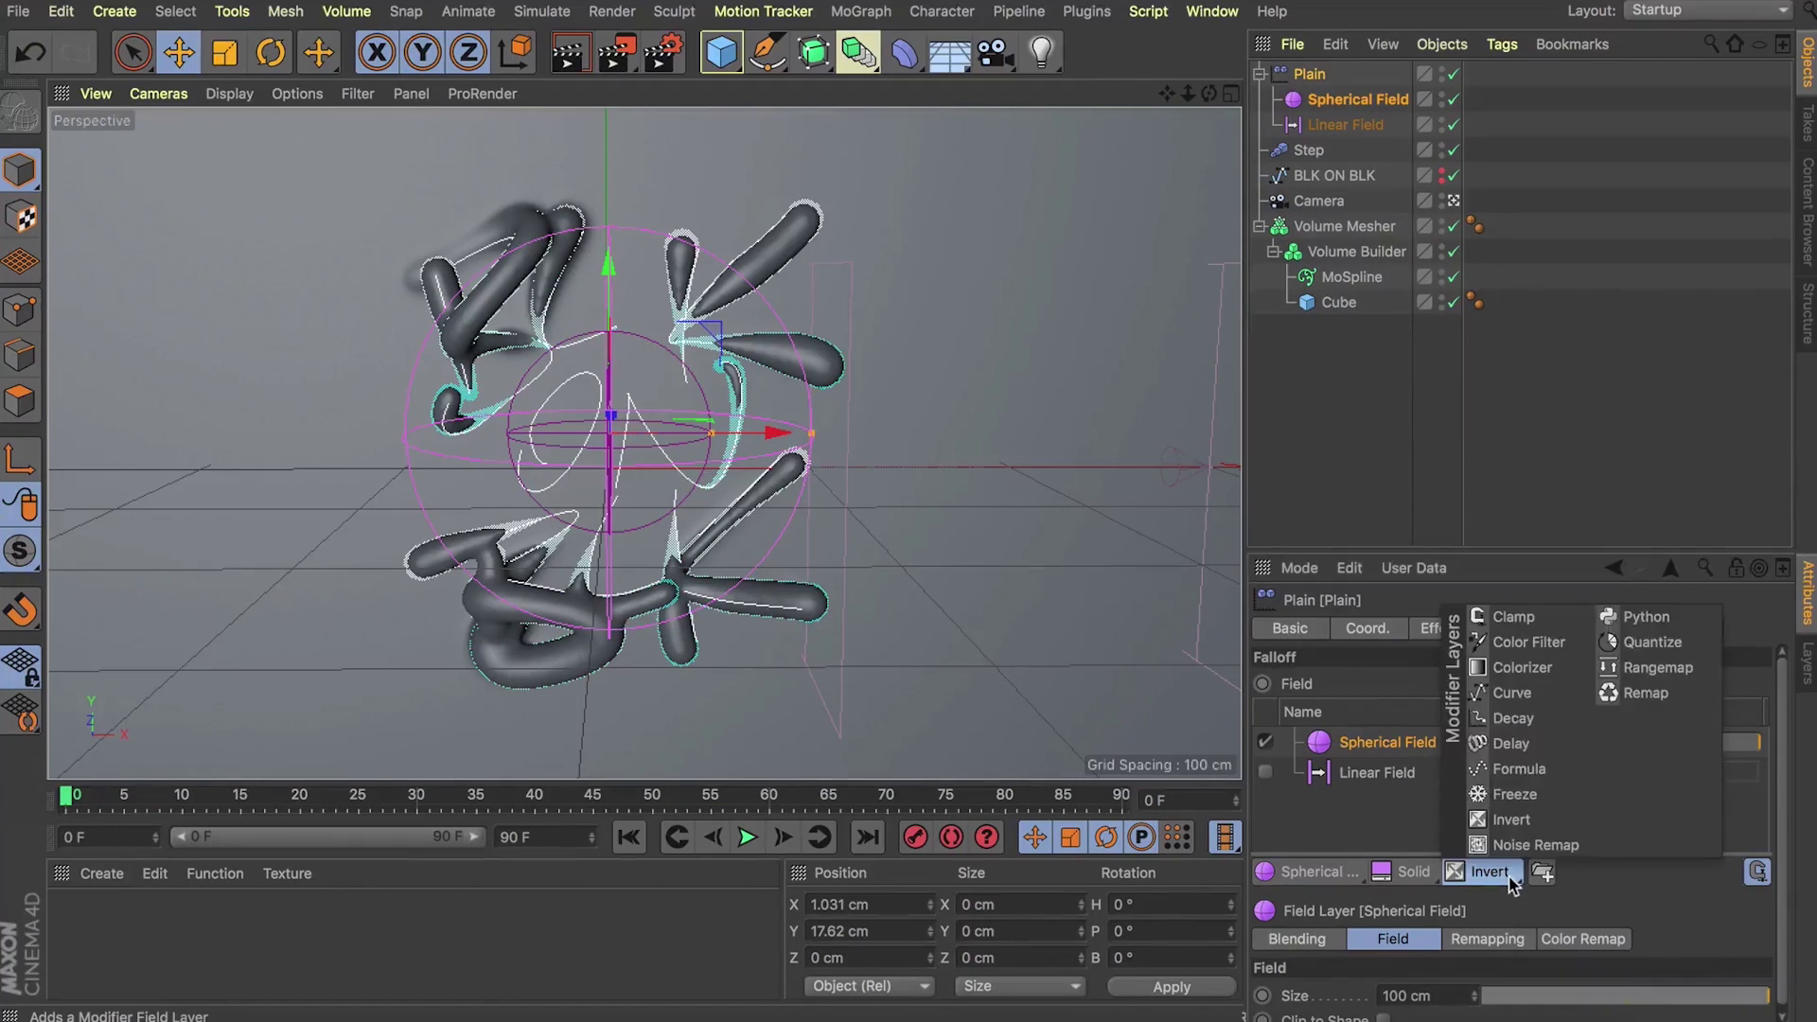
{"action": "left_click", "coordinate": [1474, 819]}
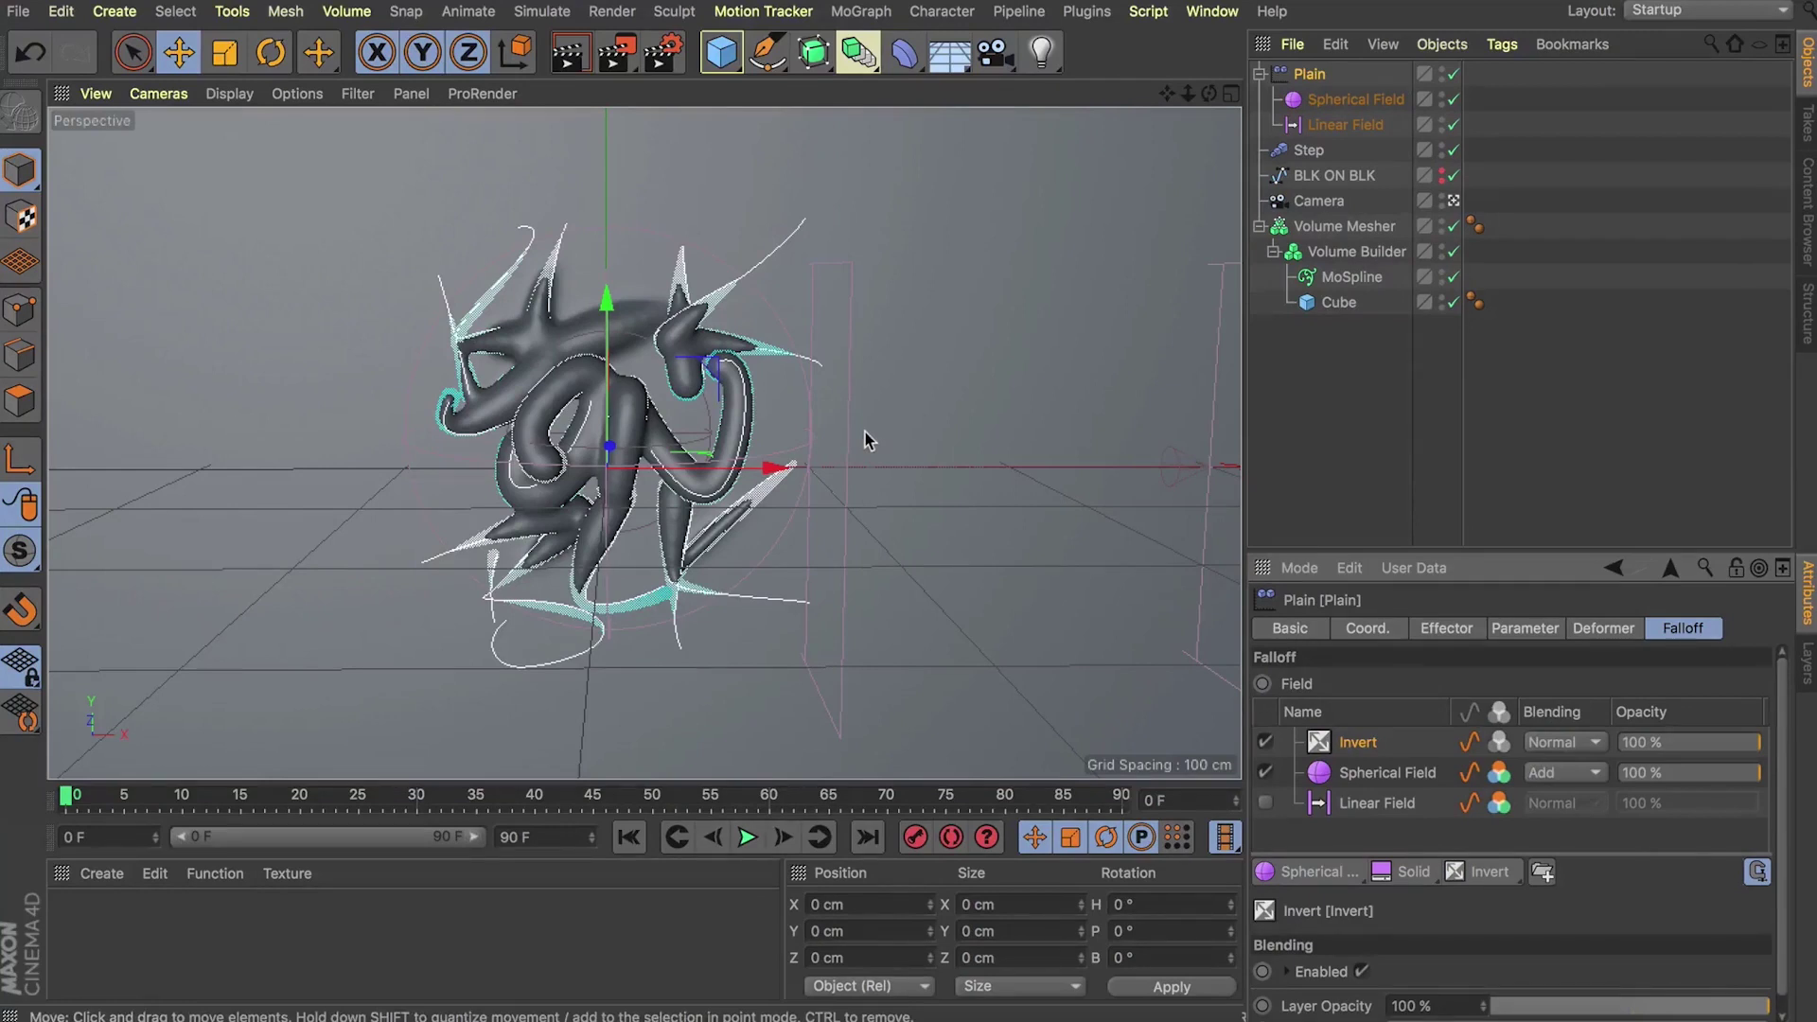
Step: Hide the MoSpline in both the viewport and the render
{"action": "left_click", "coordinate": [1378, 775]}
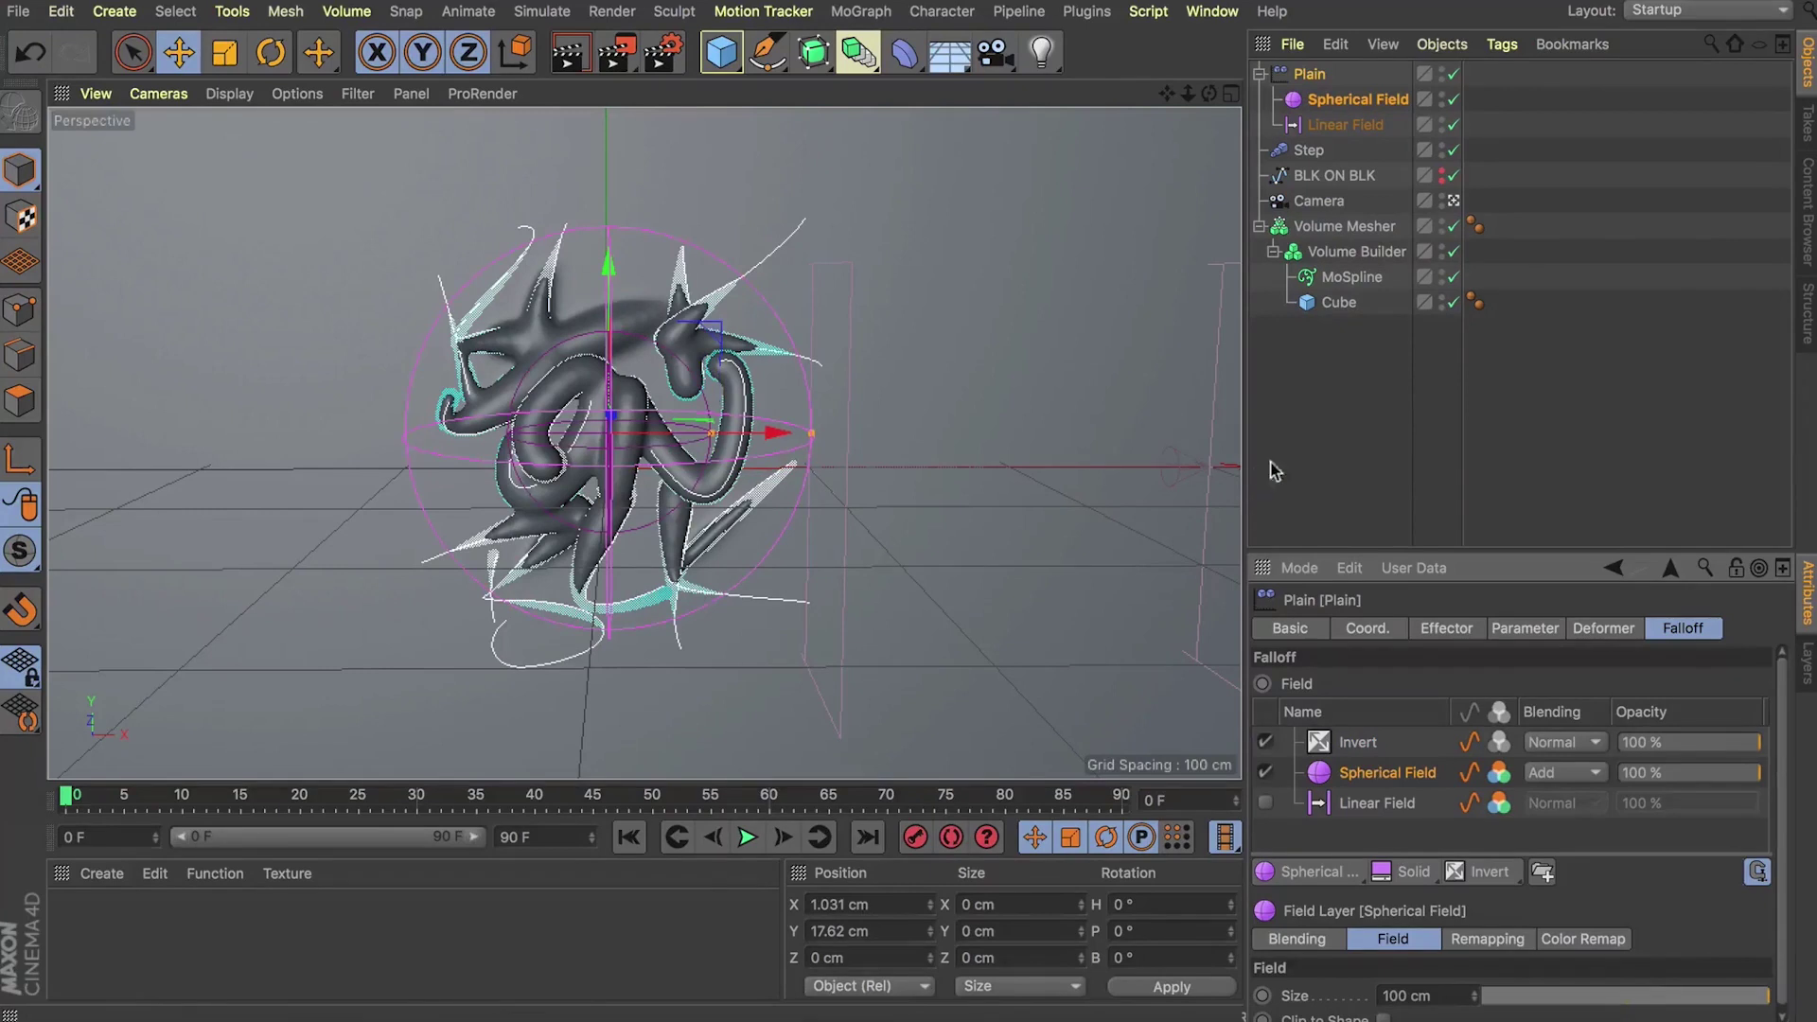
{"action": "left_click", "coordinate": [1325, 456]}
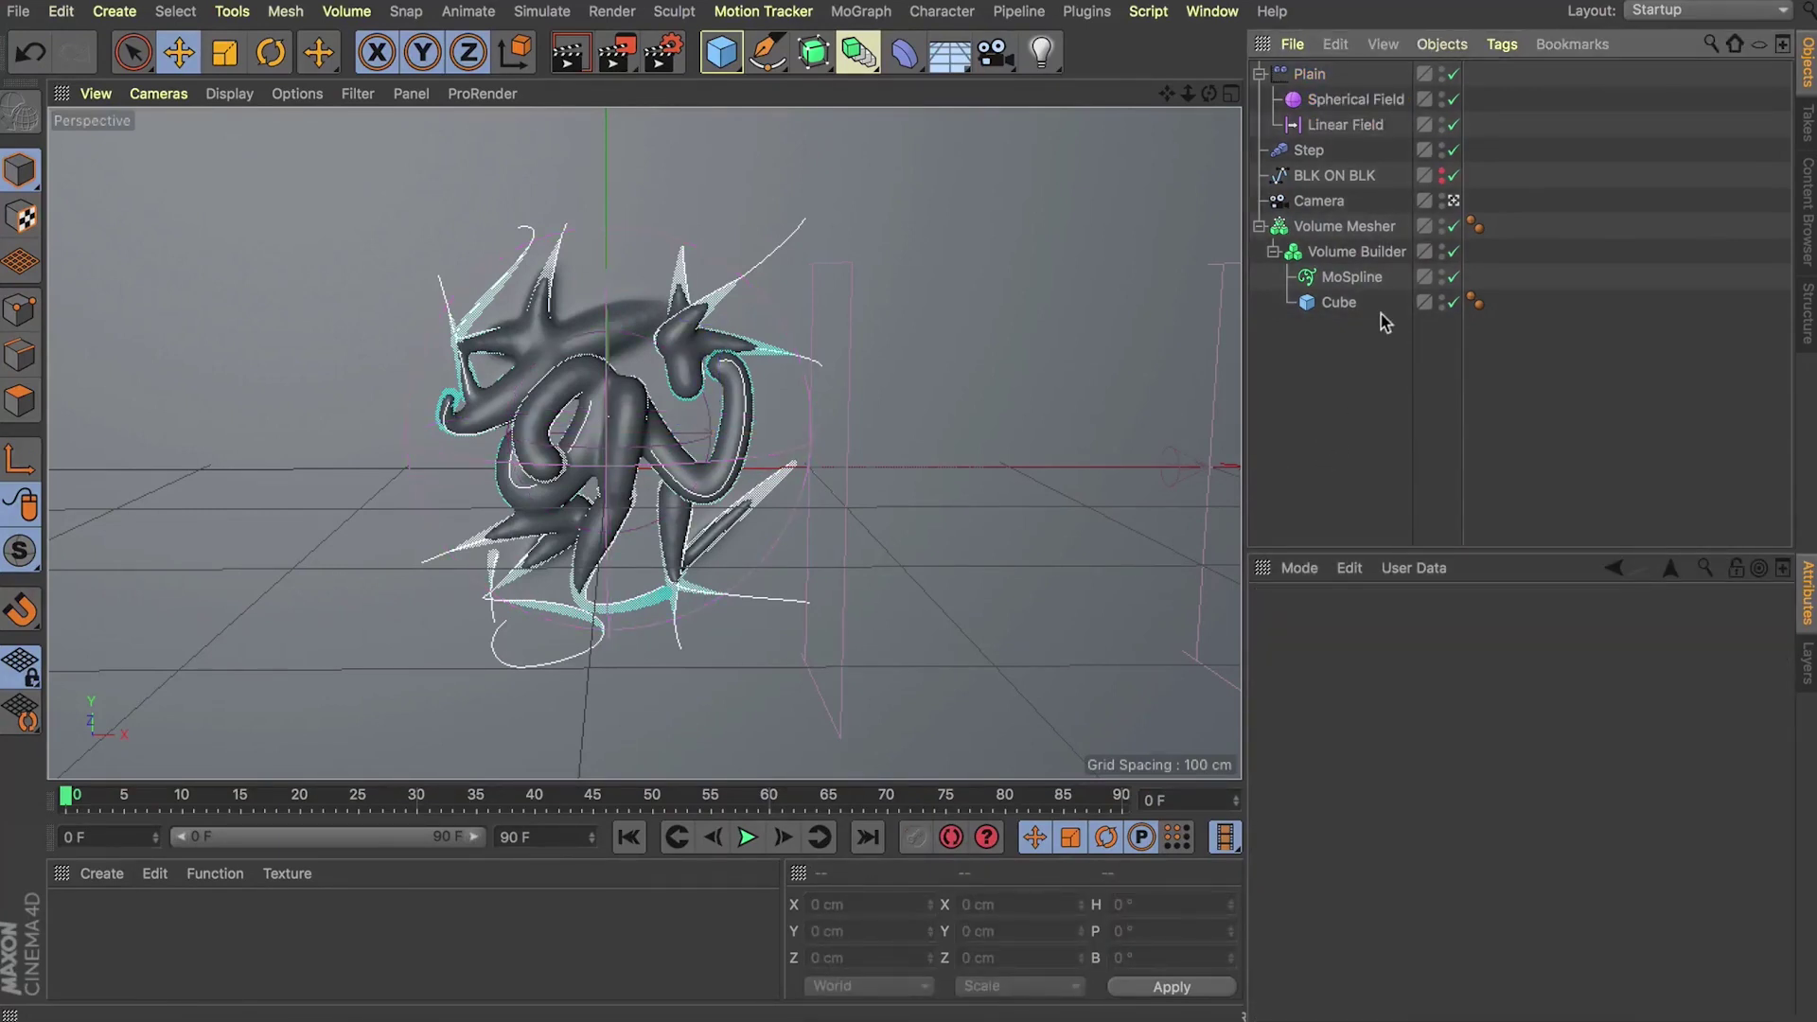
{"action": "left_click", "coordinate": [1442, 273], "text": "alt"}
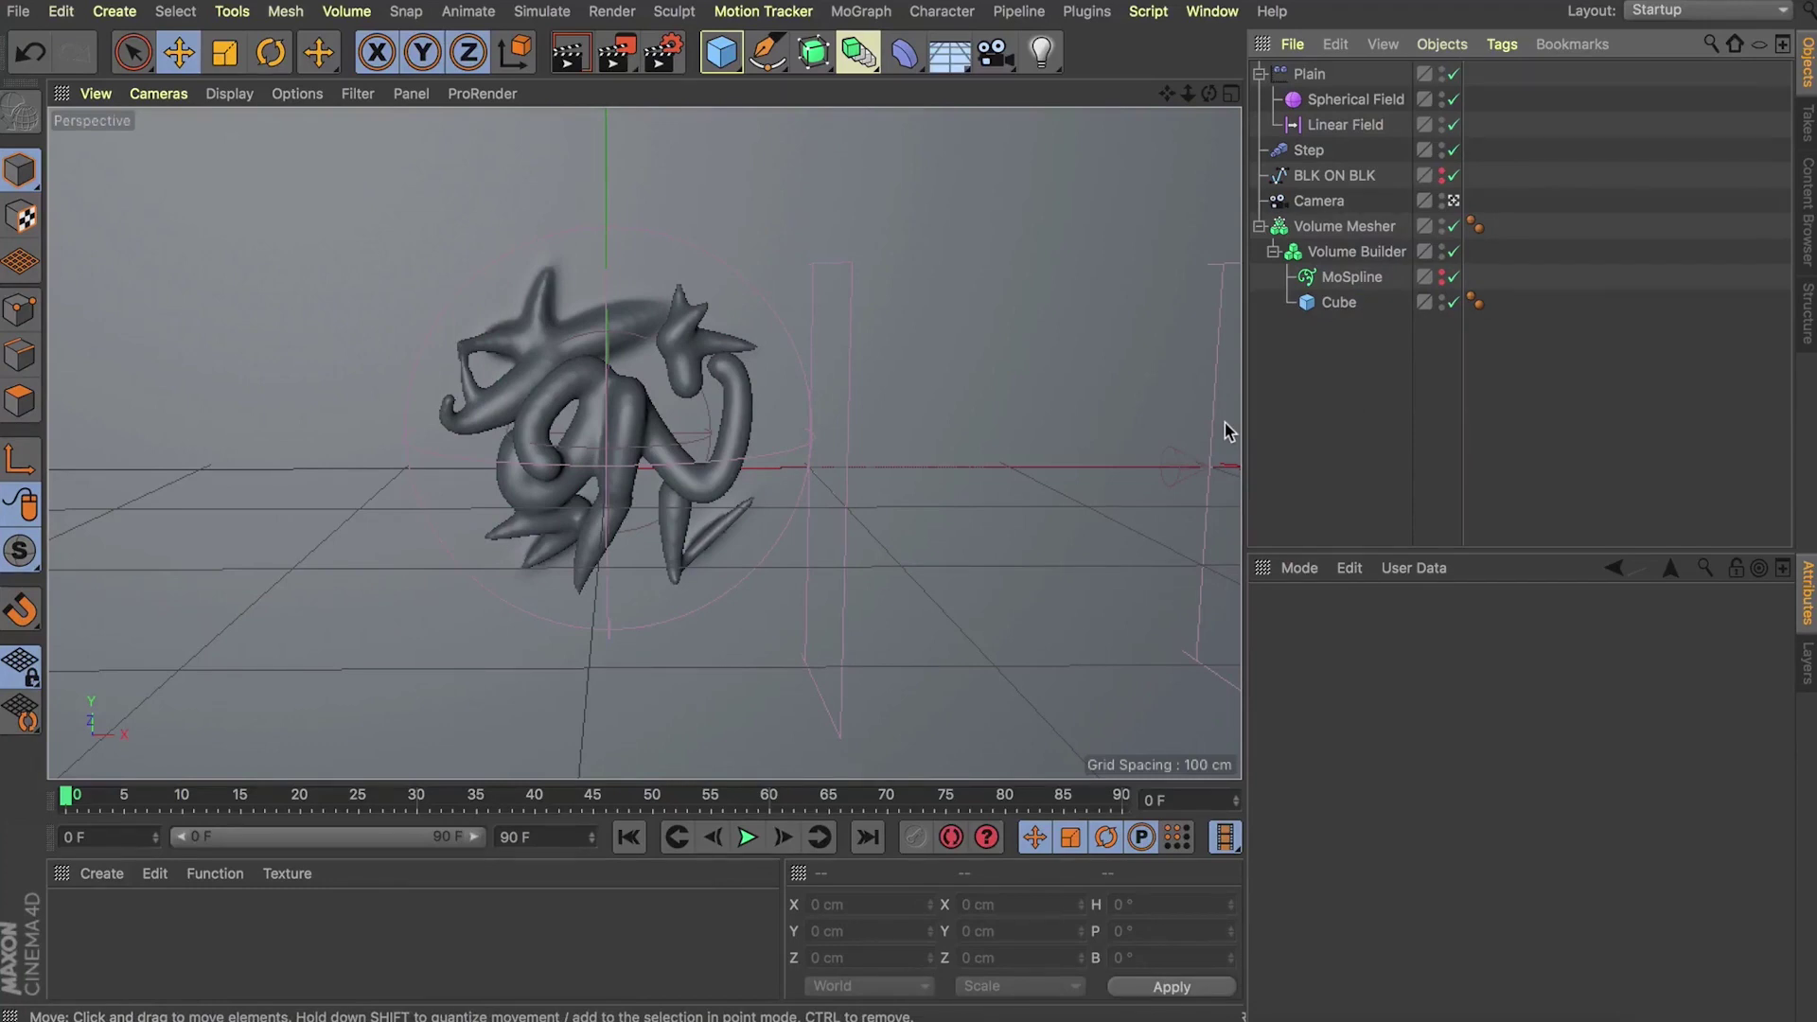
Step: Set the Spherical Field's size to 0 cm and keyframe it at frame 0
{"action": "left_click", "coordinate": [1349, 98]}
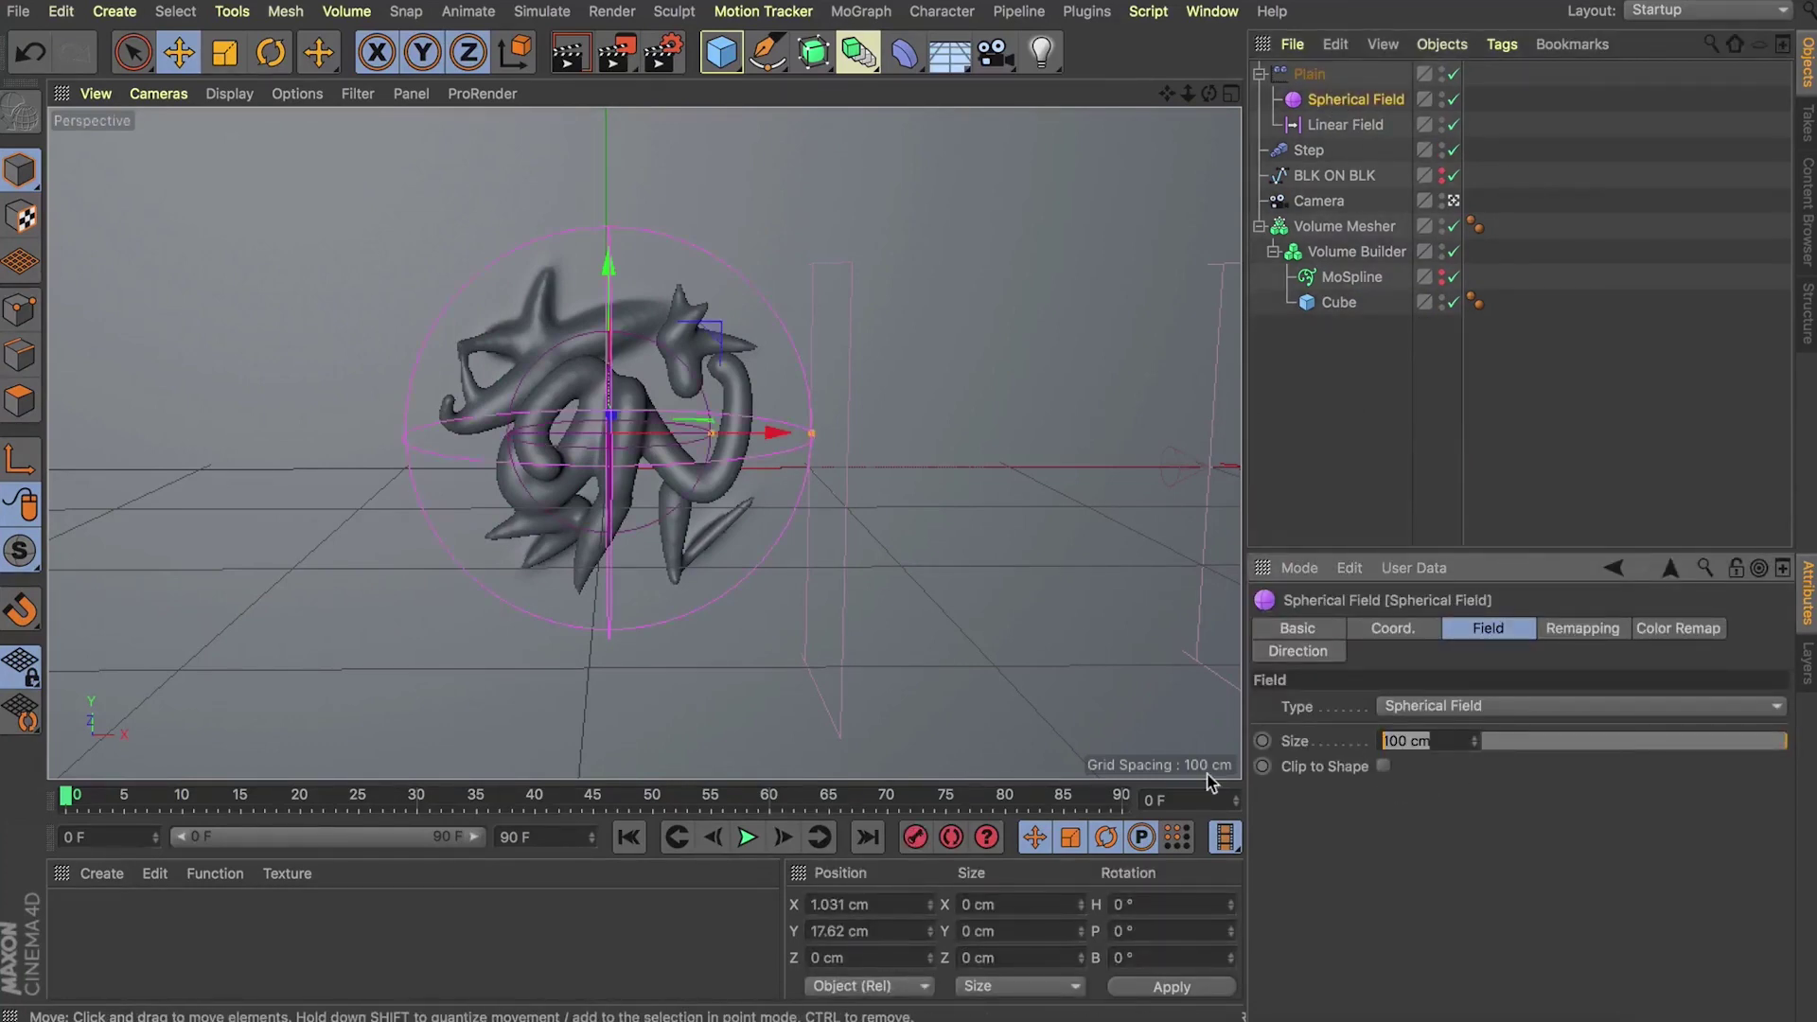
{"action": "type", "text": "0"}
{"action": "key", "text": "Return"}
{"action": "left_click", "coordinate": [1262, 741], "text": "ctrl"}
Step: Keyframe the Spherical Field's size at 250 cm on frame 60
{"action": "left_click", "coordinate": [770, 800]}
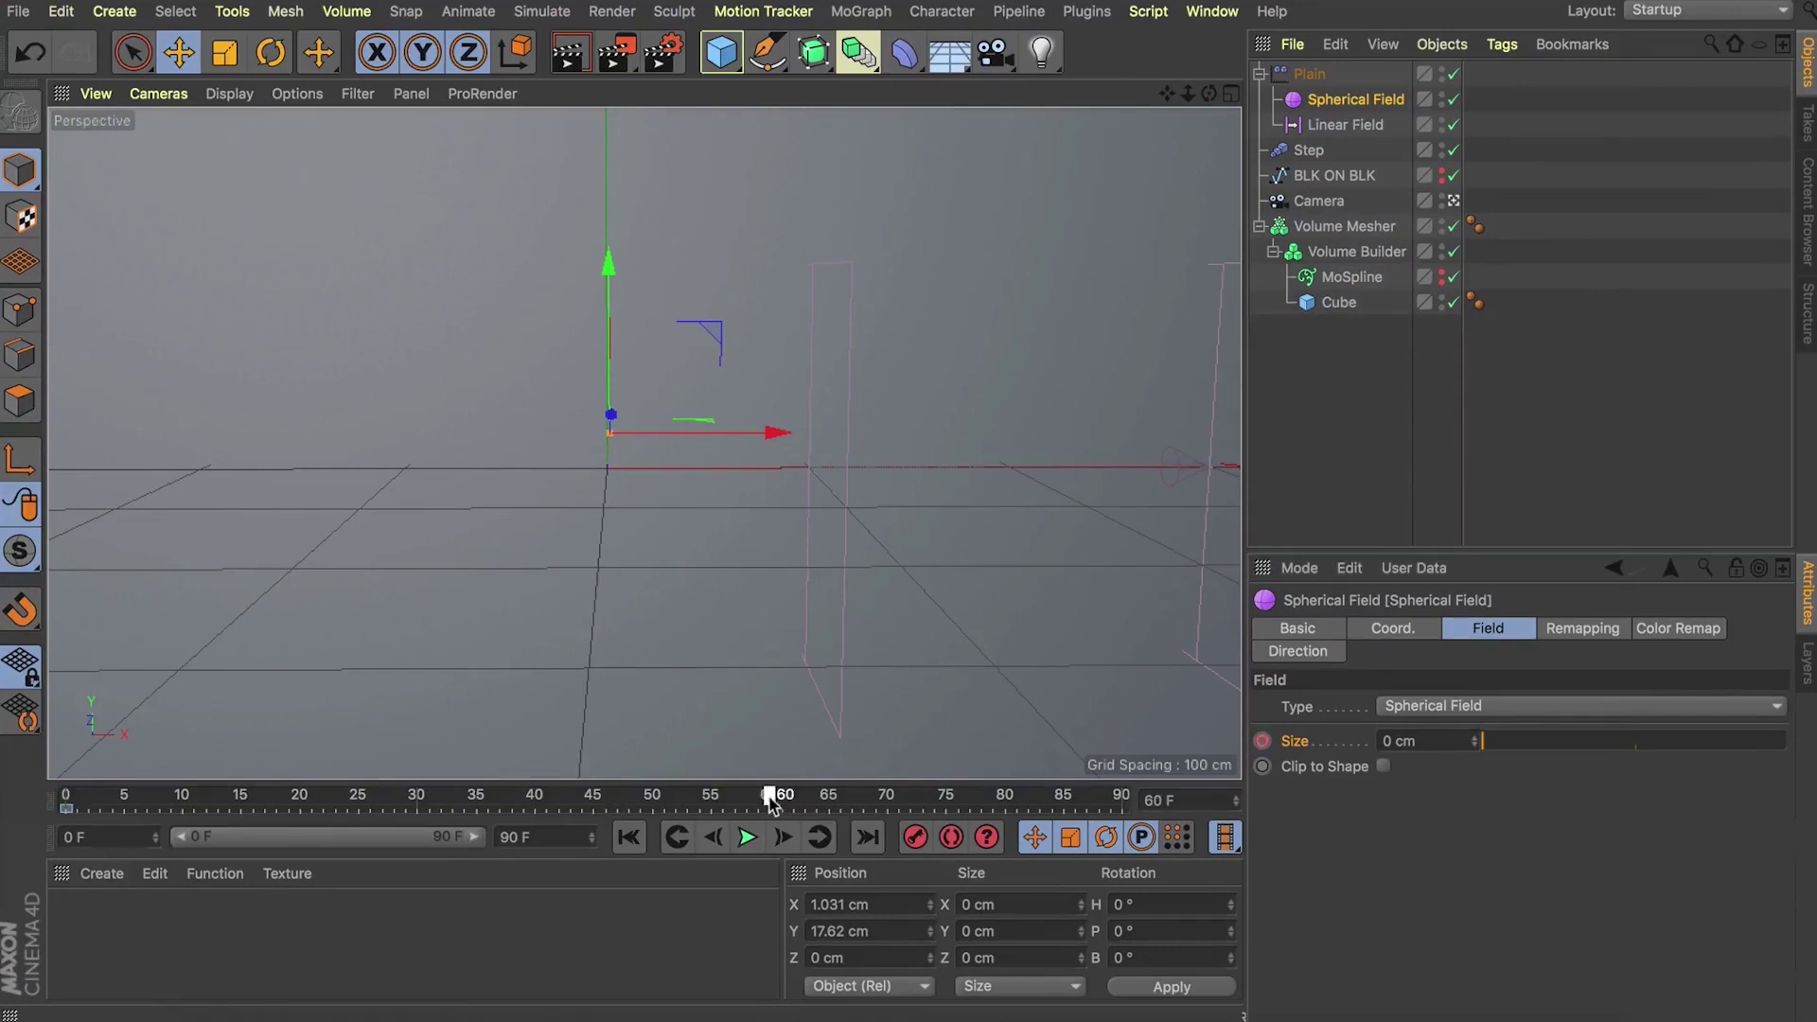
{"action": "left_click", "coordinate": [1401, 741]}
{"action": "type", "text": "100"}
{"action": "key", "text": "Return"}
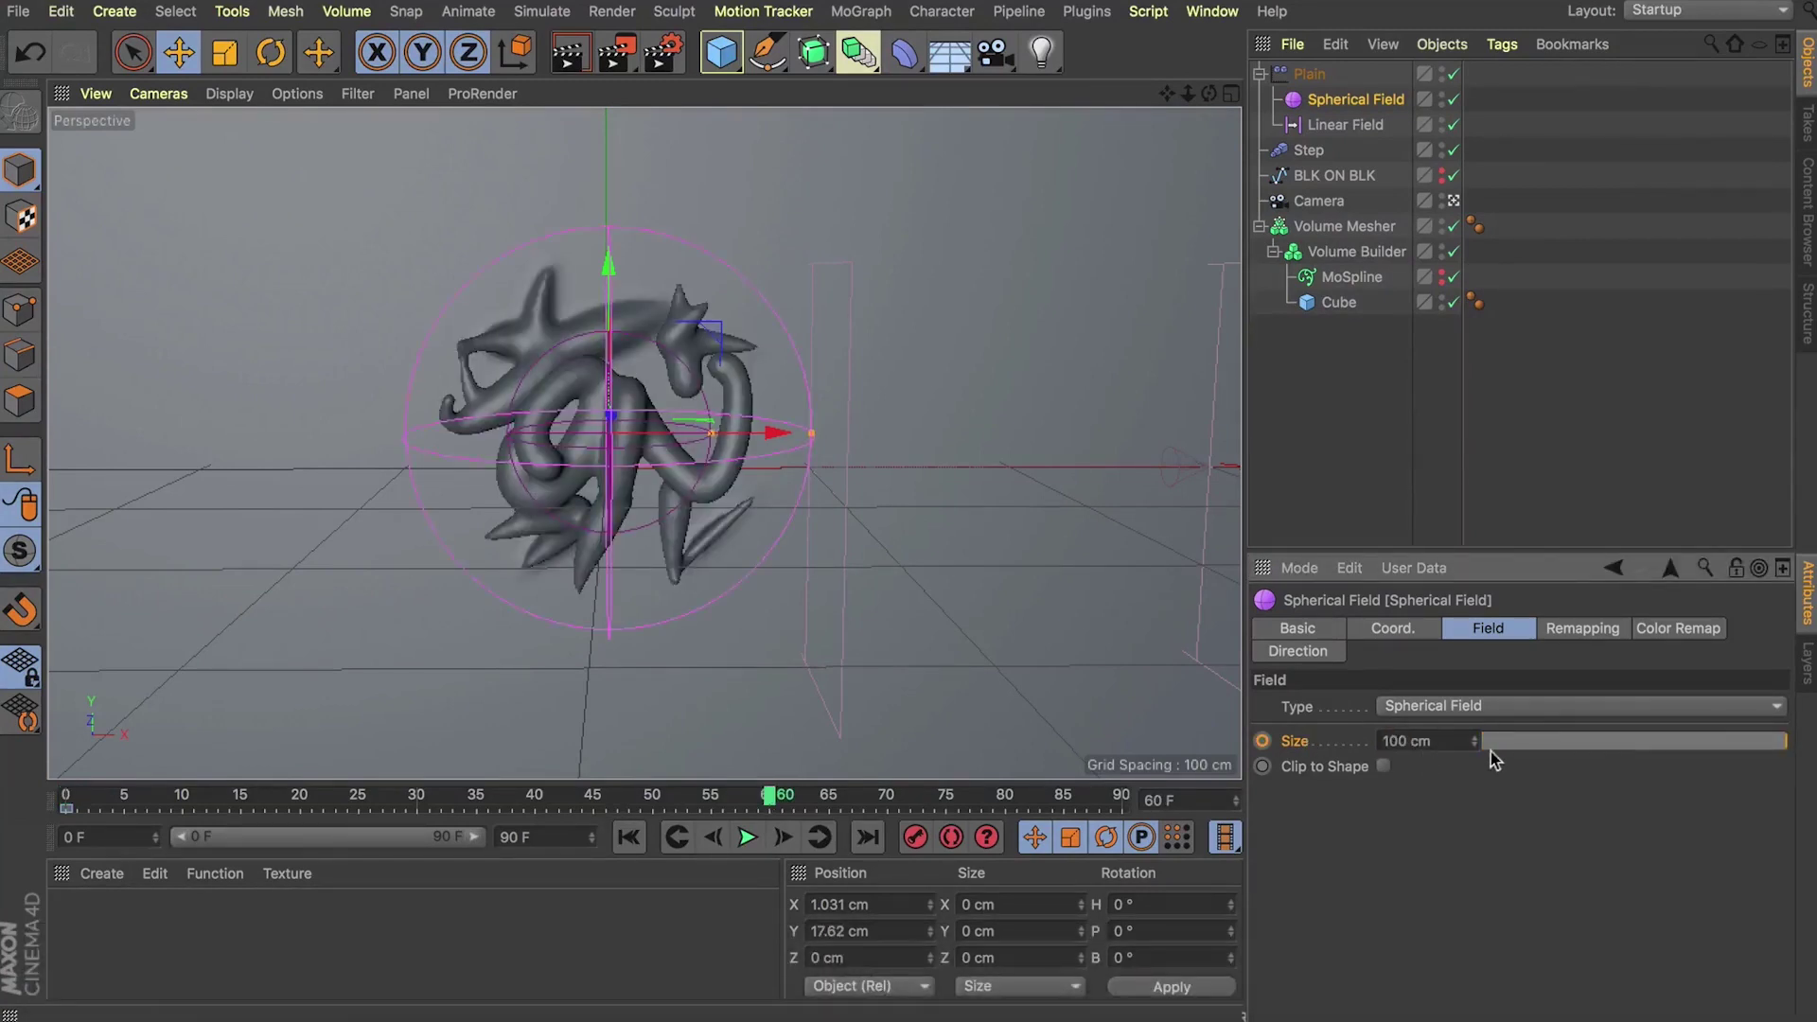
{"action": "left_click_drag", "start_coordinate": [1491, 743], "coordinate": [1624, 743]}
{"action": "type", "text": "25"}
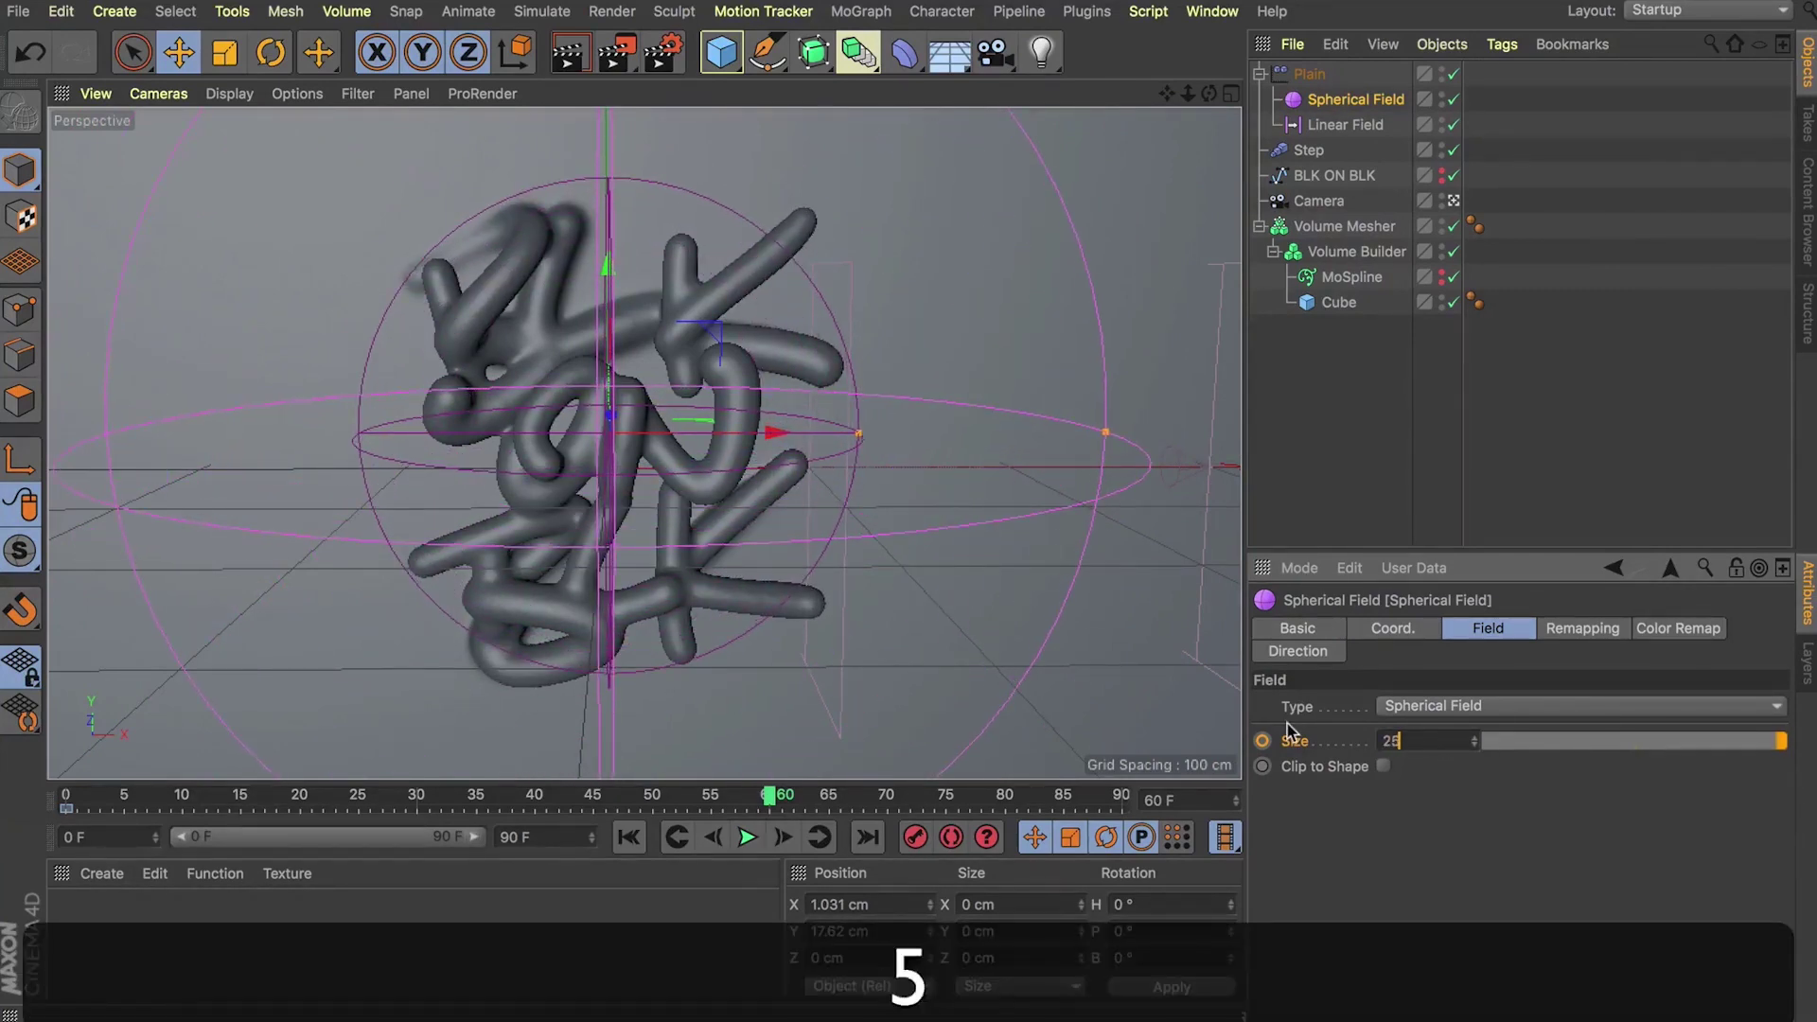
{"action": "type", "text": "0"}
{"action": "key", "text": "Return"}
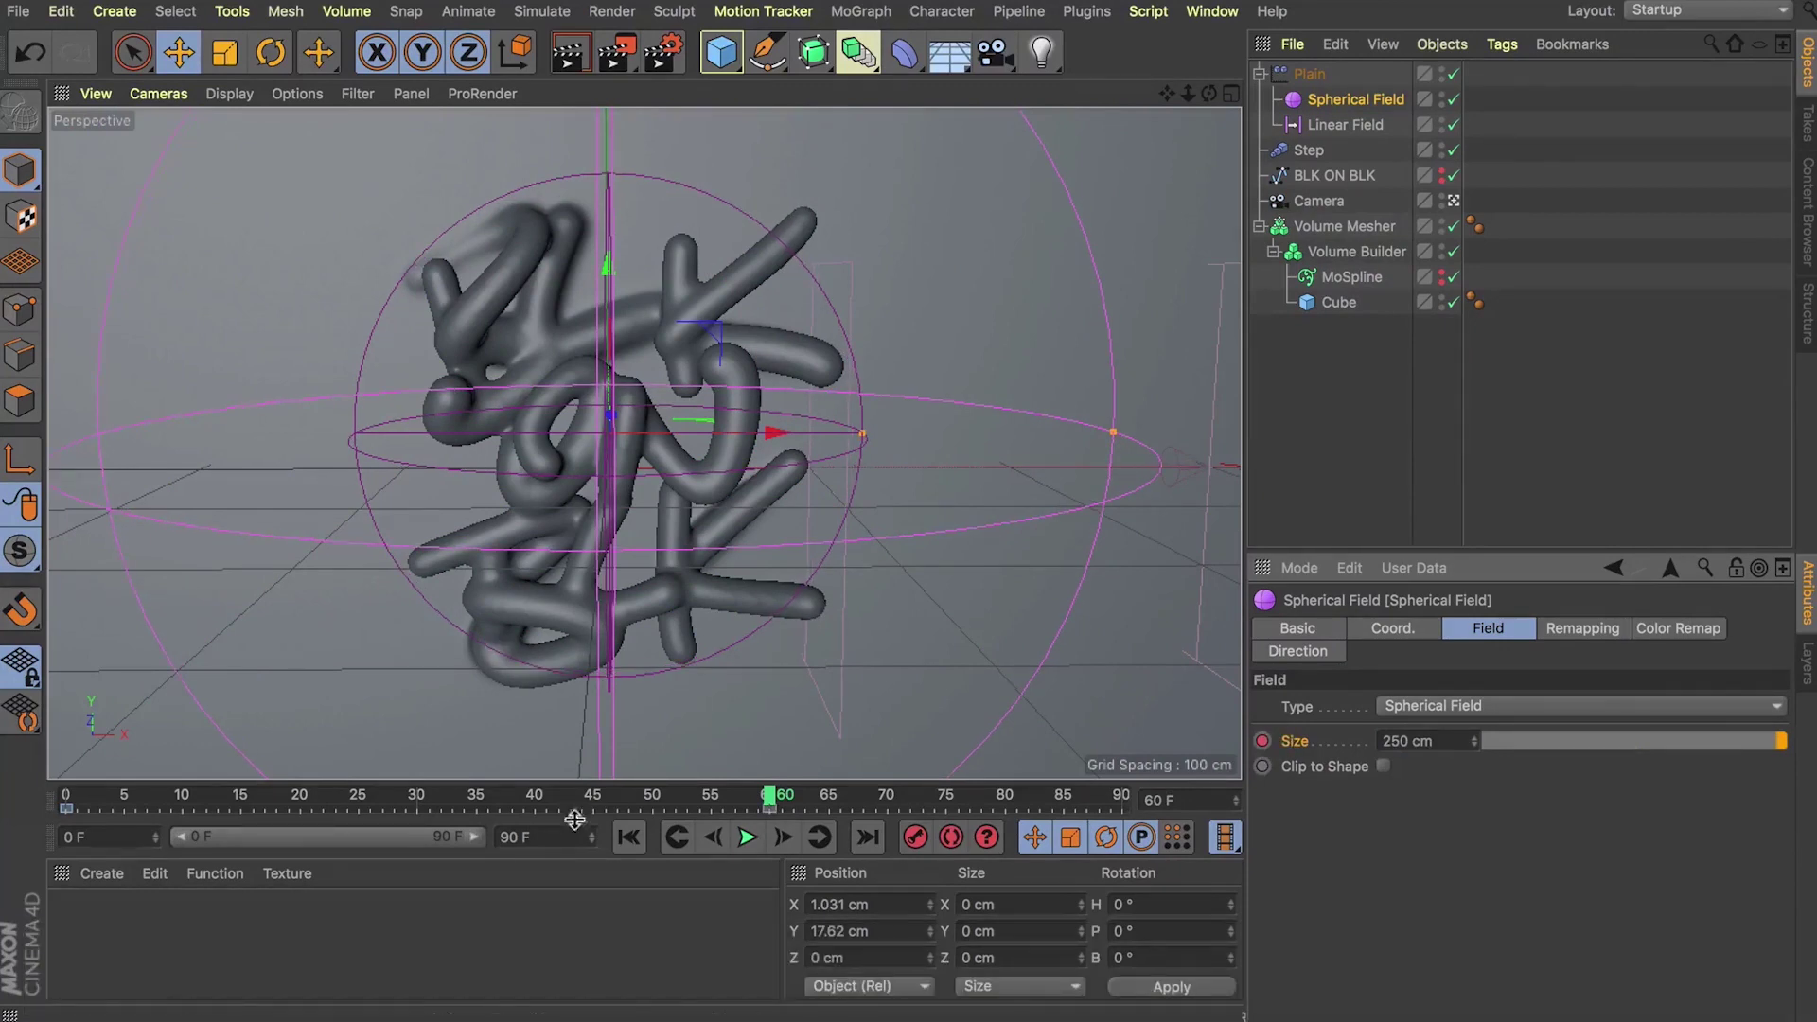
Step: Play the growth animation from the first frame and stop it partway through
{"action": "left_click", "coordinate": [628, 836]}
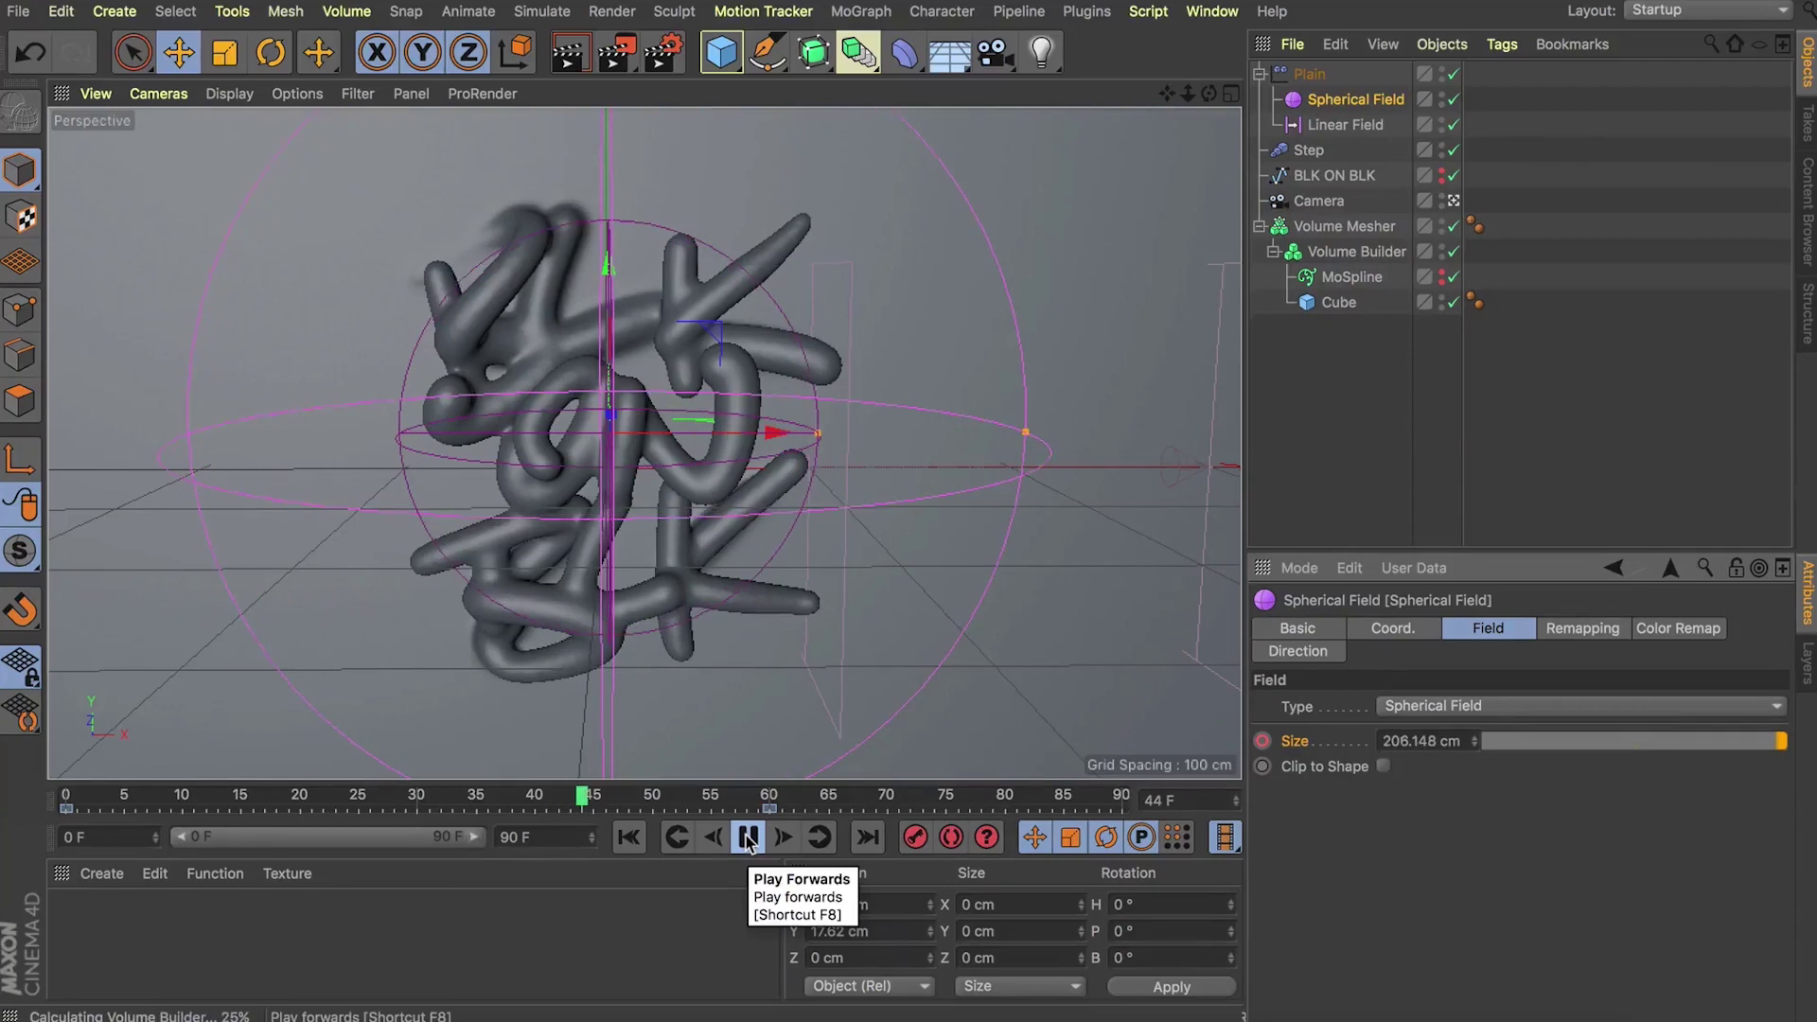
{"action": "left_click", "coordinate": [747, 837]}
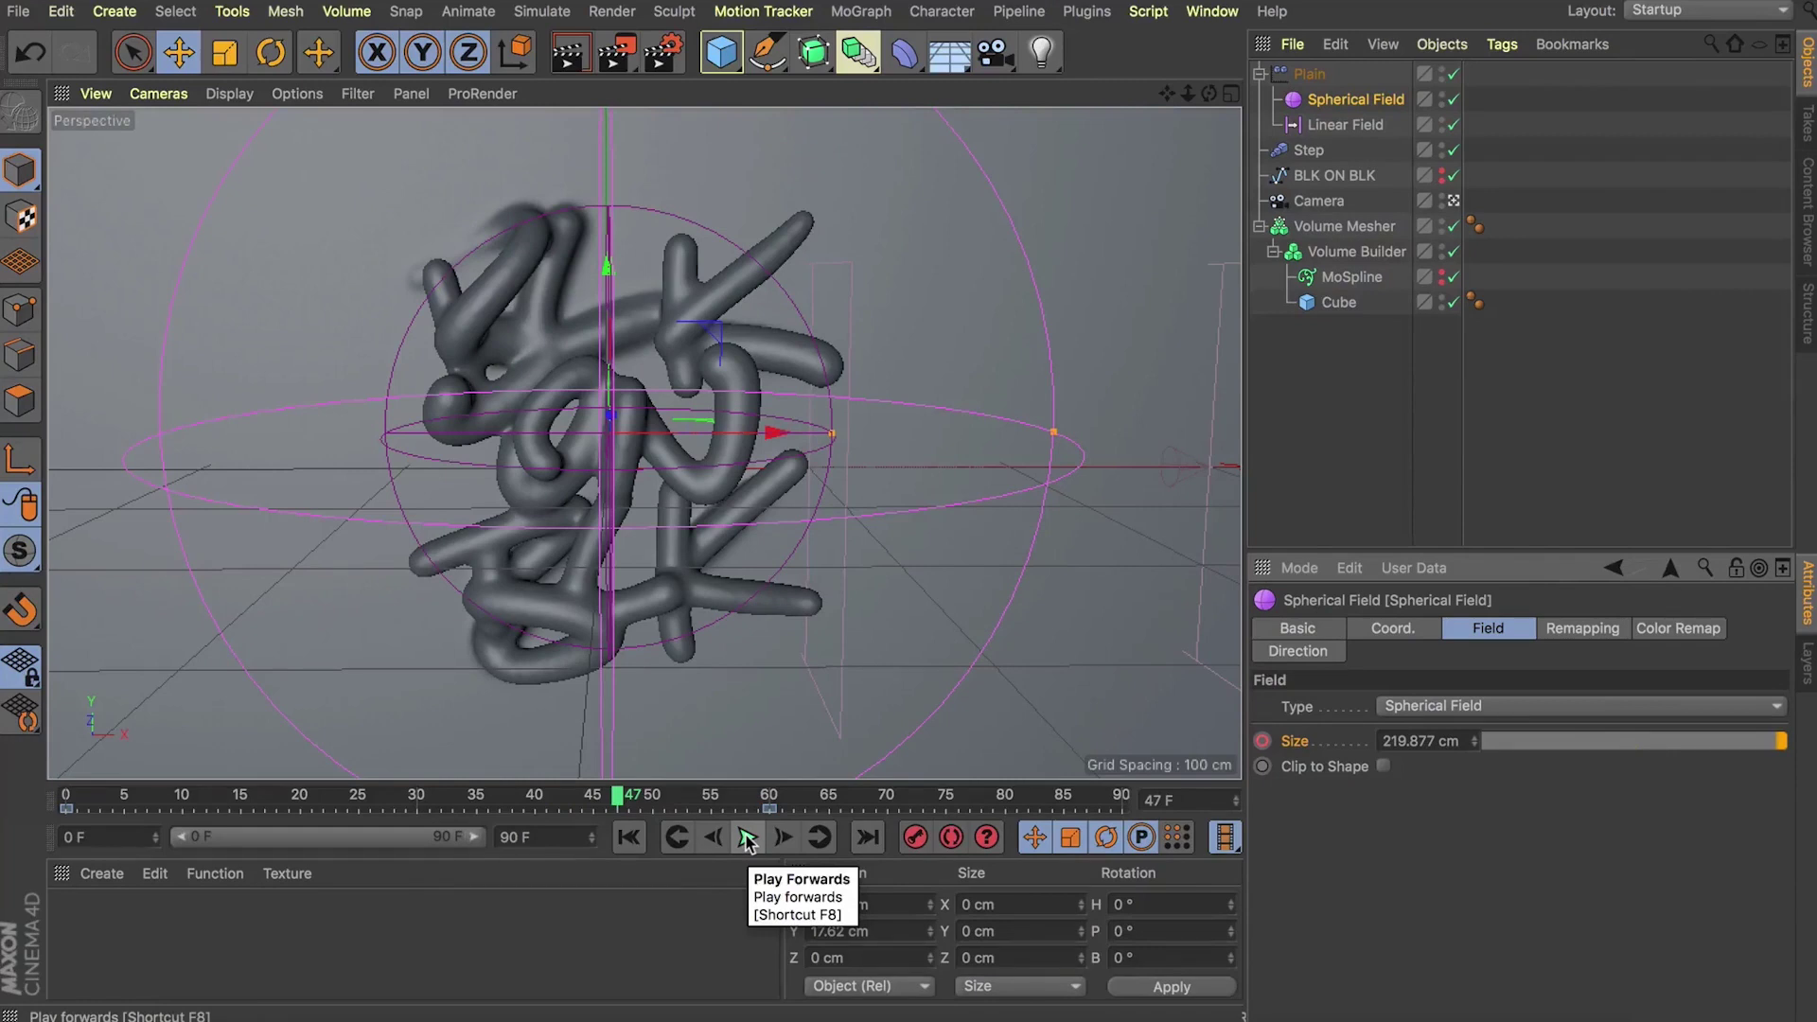
{"action": "left_click", "coordinate": [1320, 469]}
Step: Add a Delay modifier layer above Invert in the Plain effector's falloff, using Spring mode and 71% effect strength
{"action": "left_click", "coordinate": [1310, 74]}
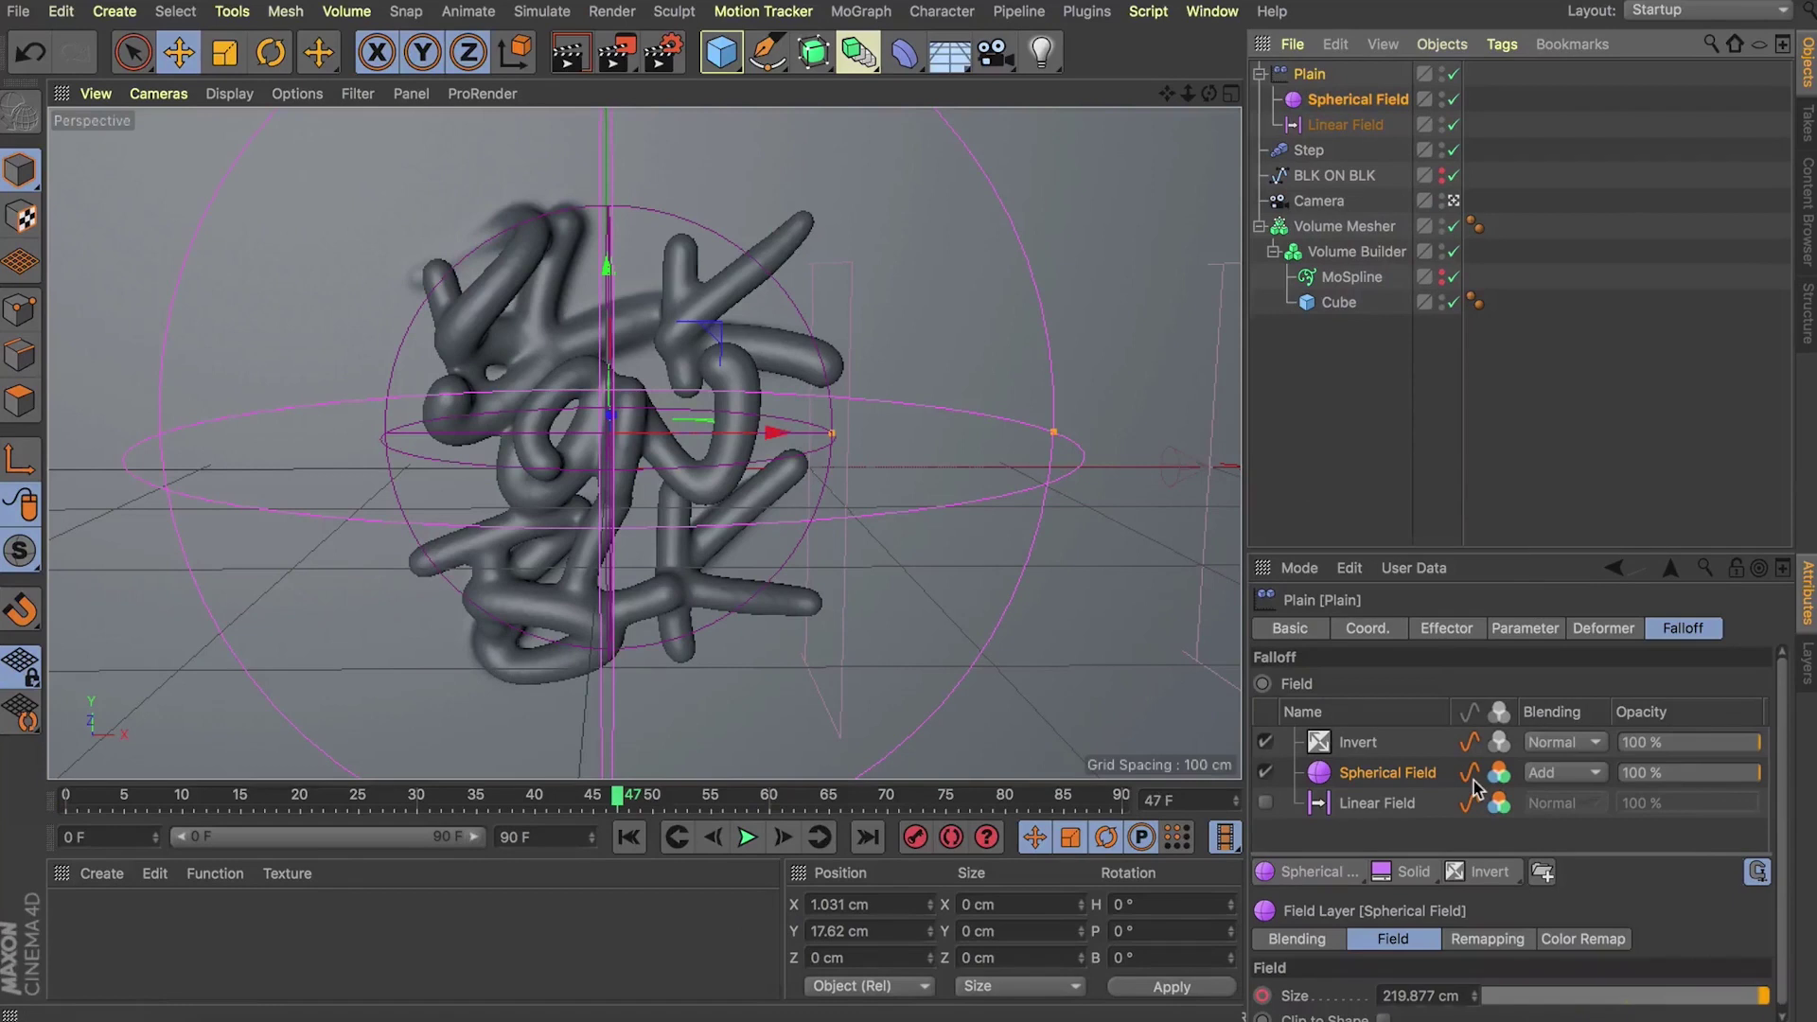
{"action": "left_click", "coordinate": [1498, 884]}
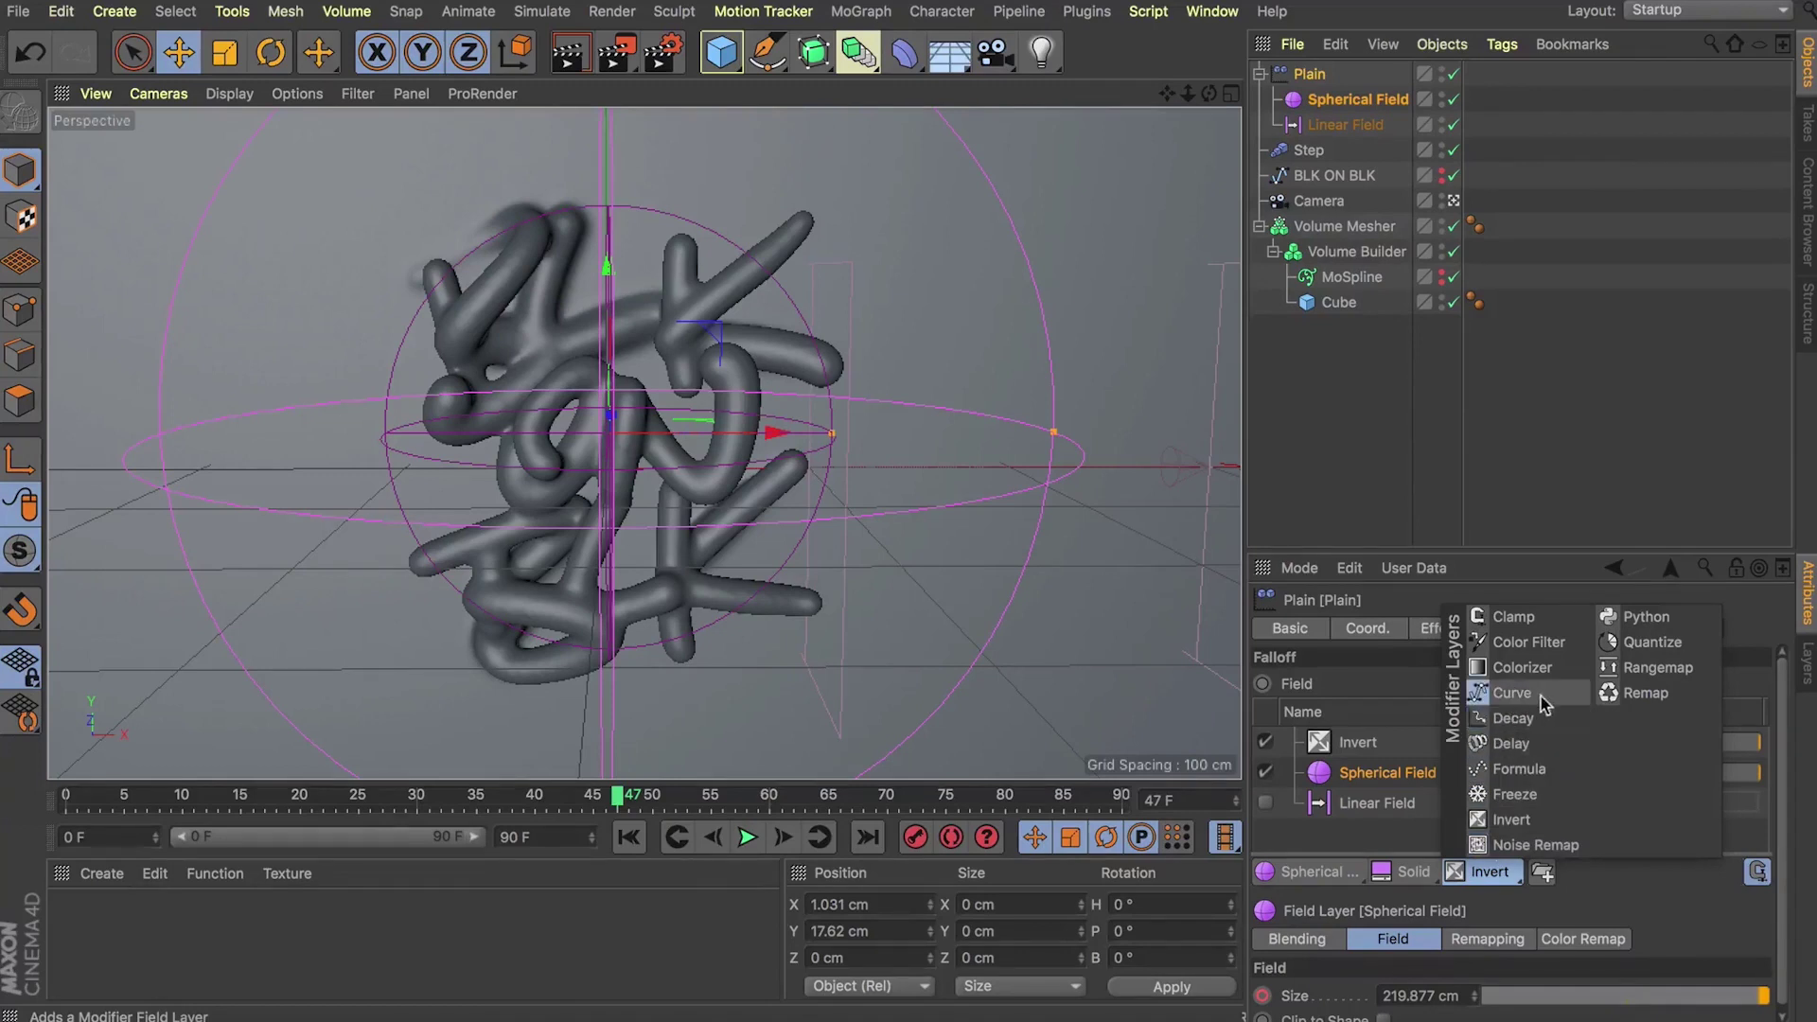
{"action": "left_click", "coordinate": [1528, 746]}
{"action": "left_click_drag", "start_coordinate": [1785, 745], "coordinate": [1785, 749]}
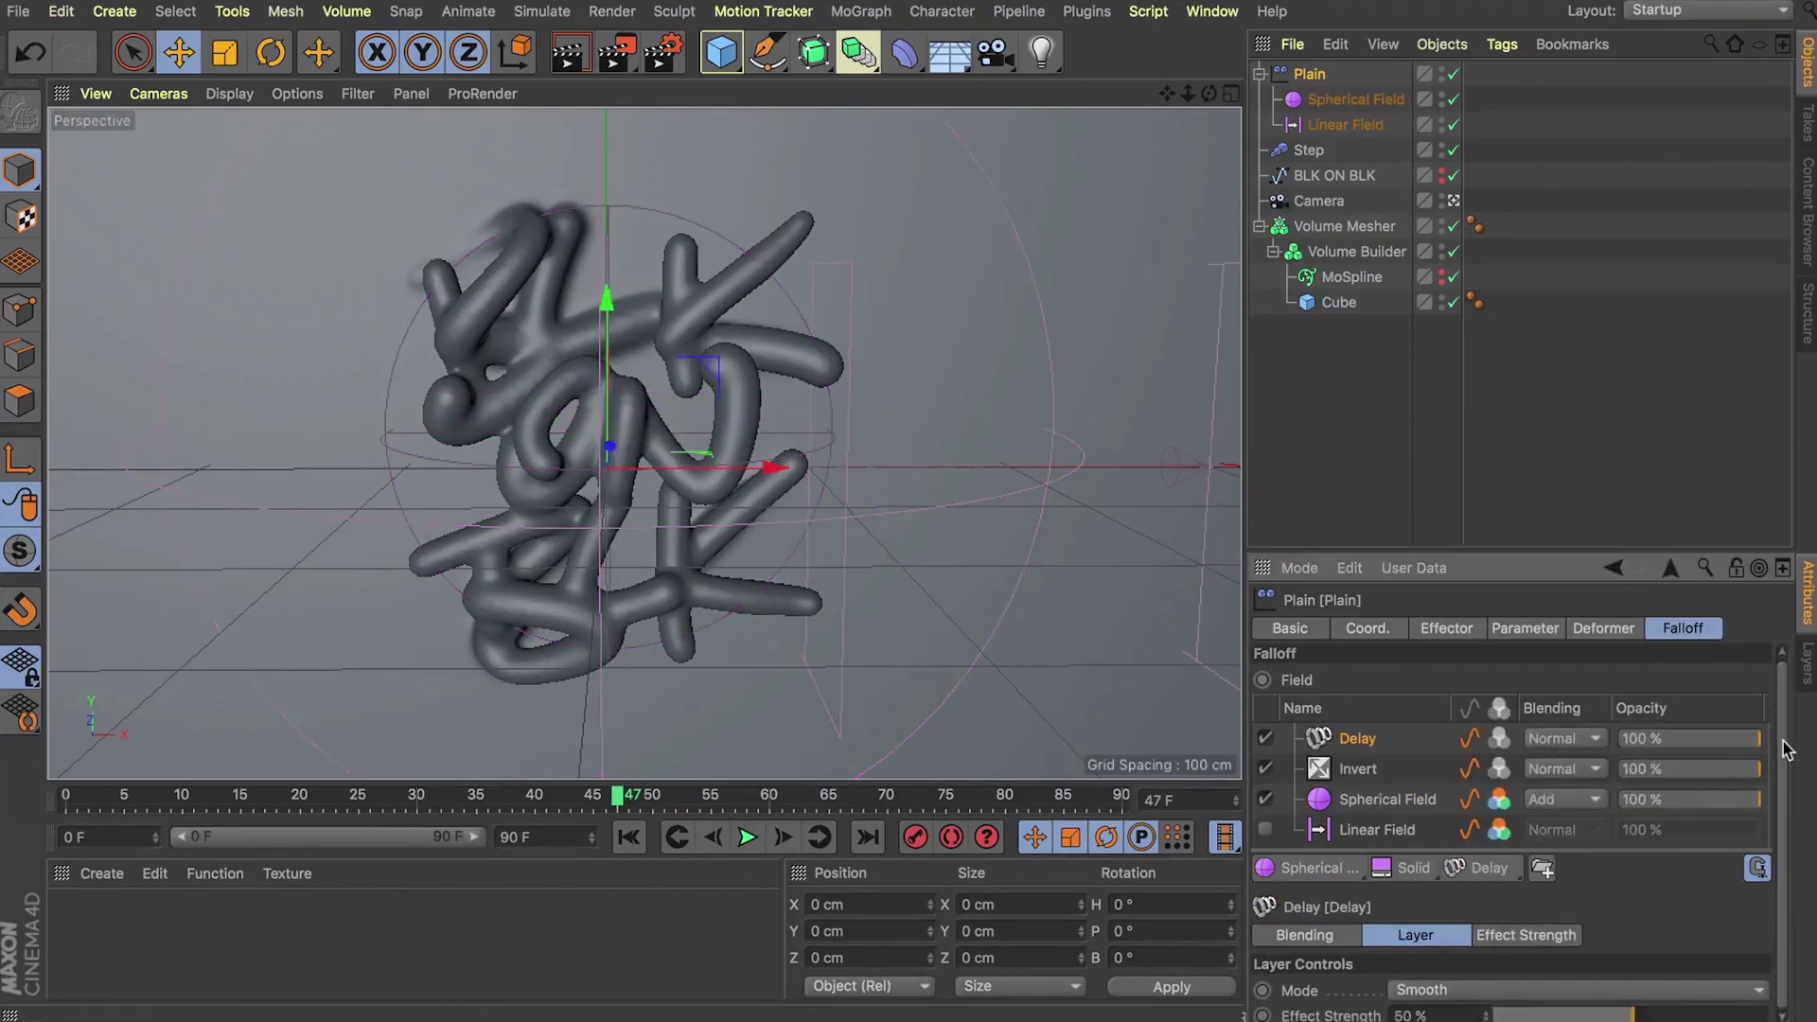
{"action": "left_click", "coordinate": [1524, 990]}
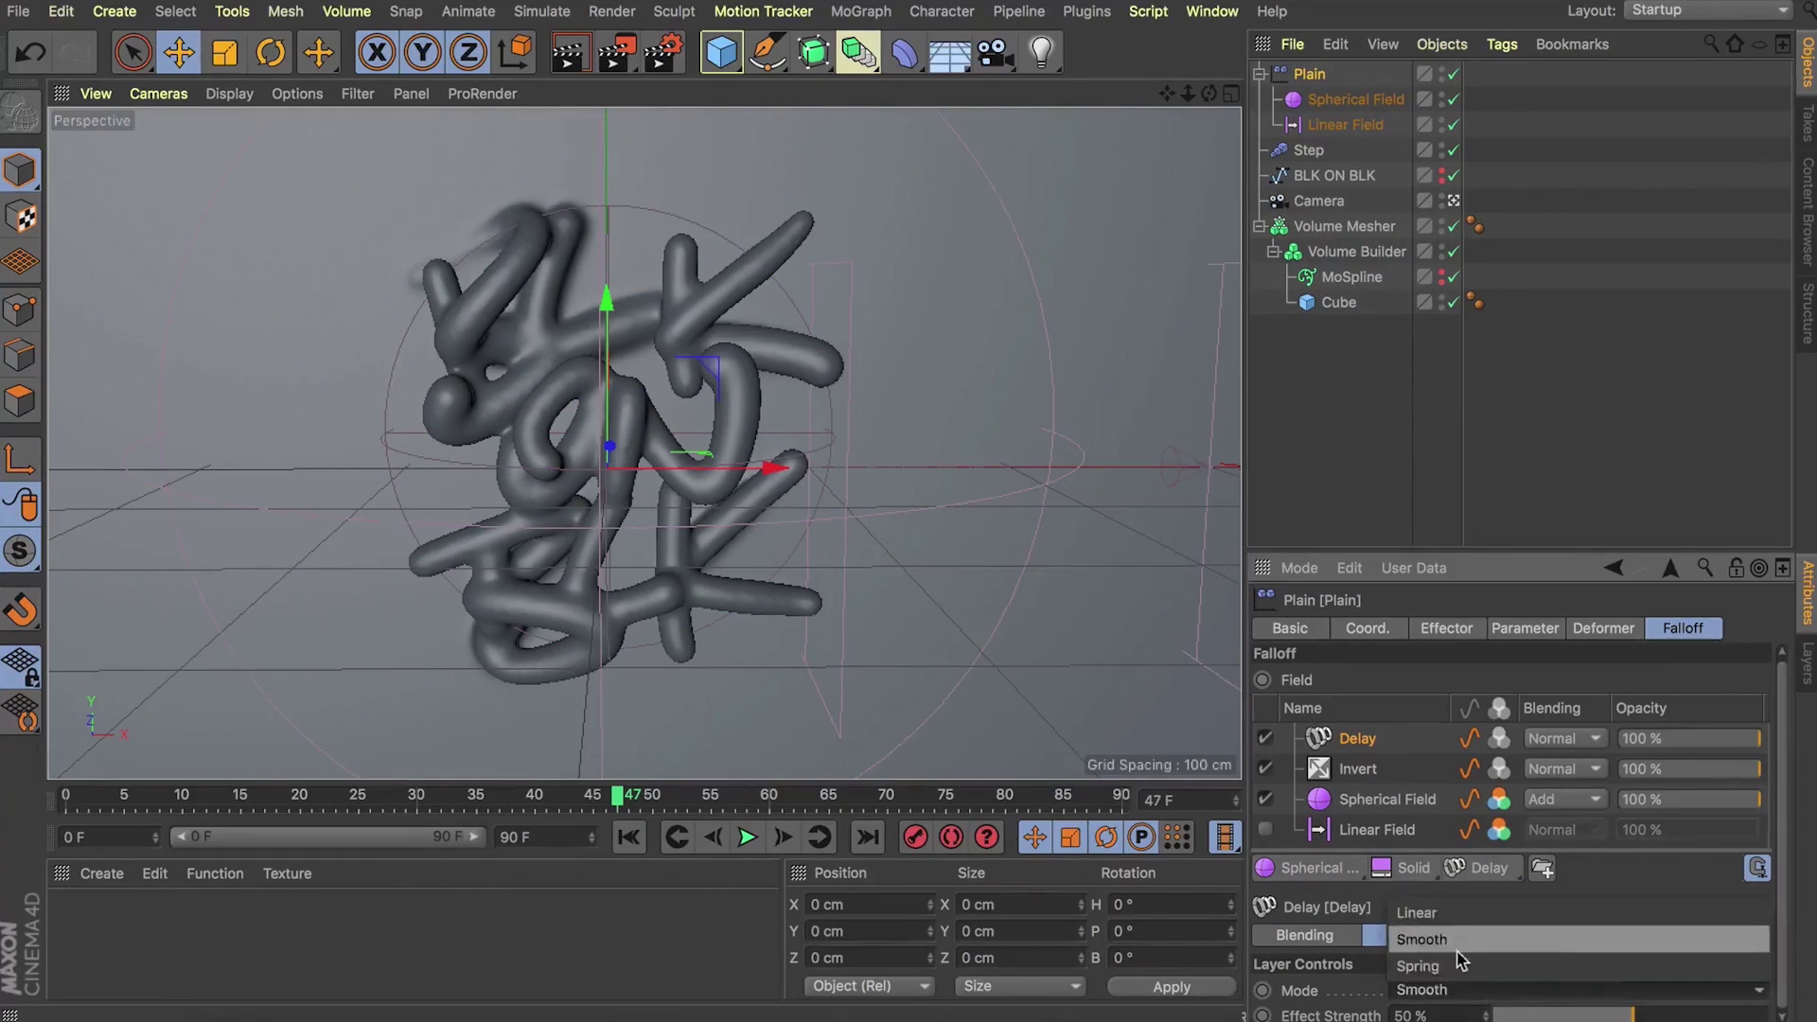
{"action": "left_click", "coordinate": [1460, 964]}
{"action": "left_click", "coordinate": [1691, 1016]}
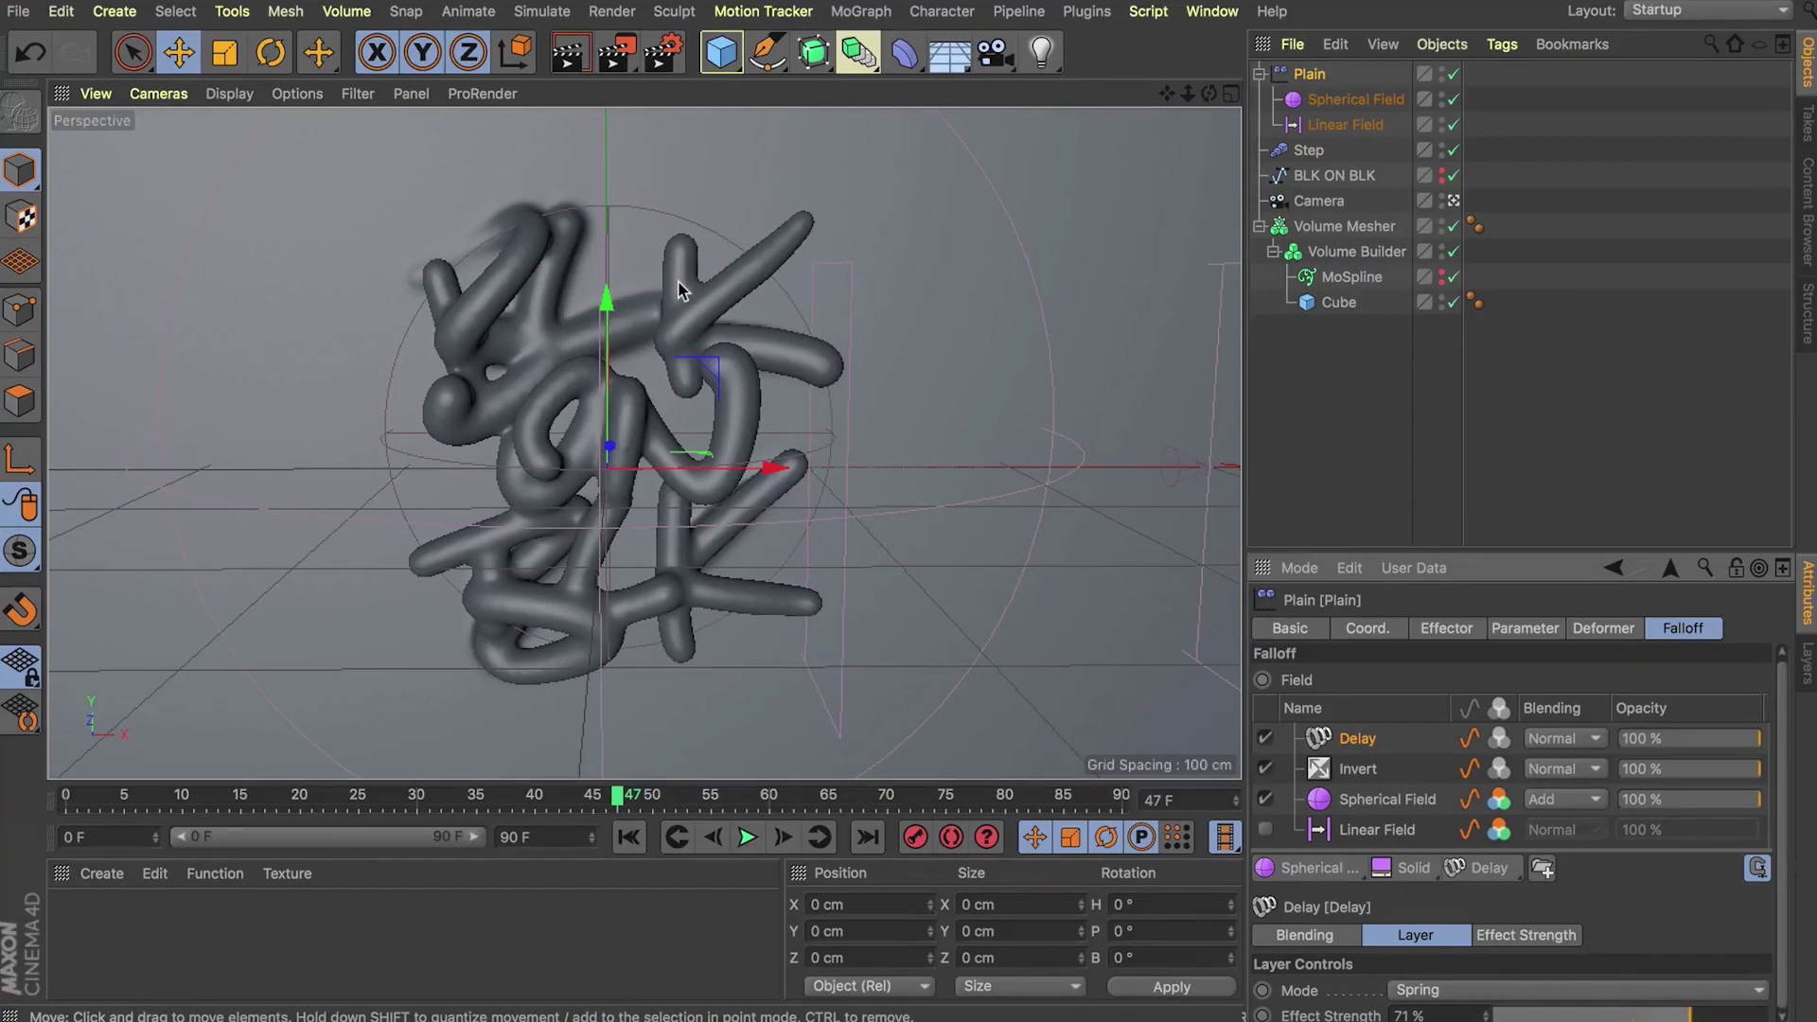
Step: Configure the render settings to use the Hardware OpenGL renderer and output all frames
{"action": "left_click", "coordinate": [657, 67]}
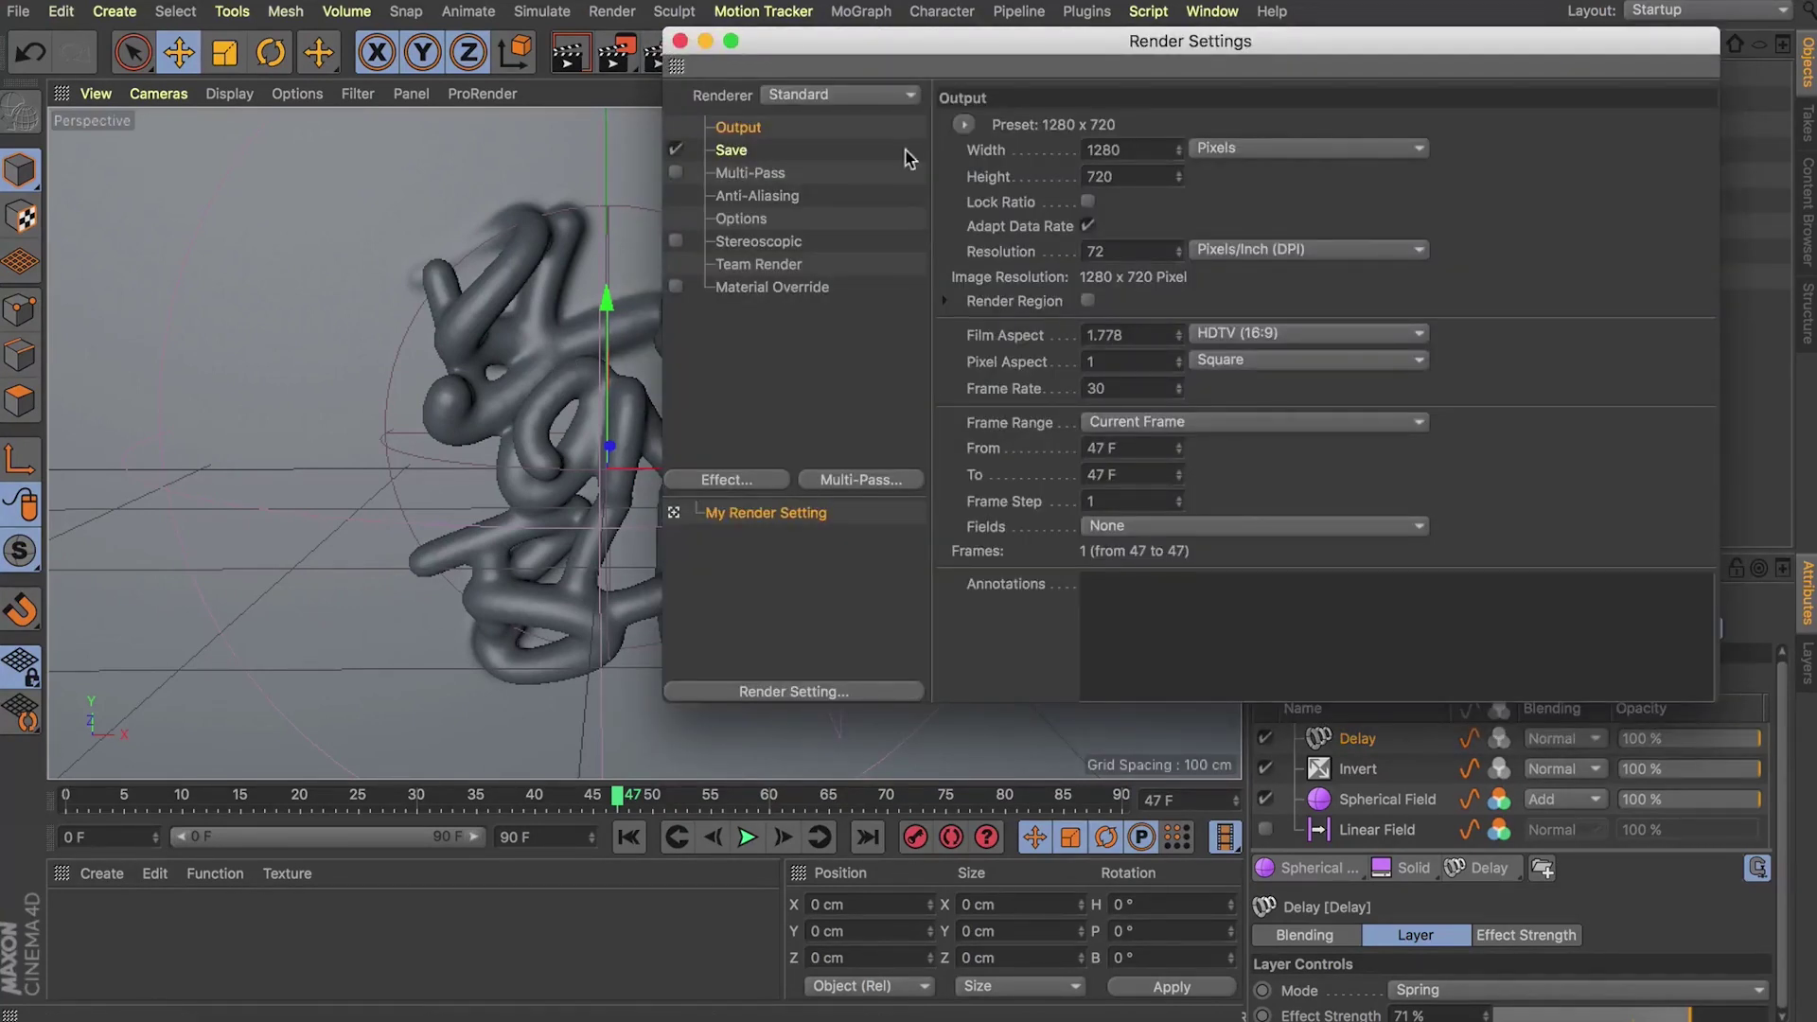
{"action": "left_click", "coordinate": [820, 96]}
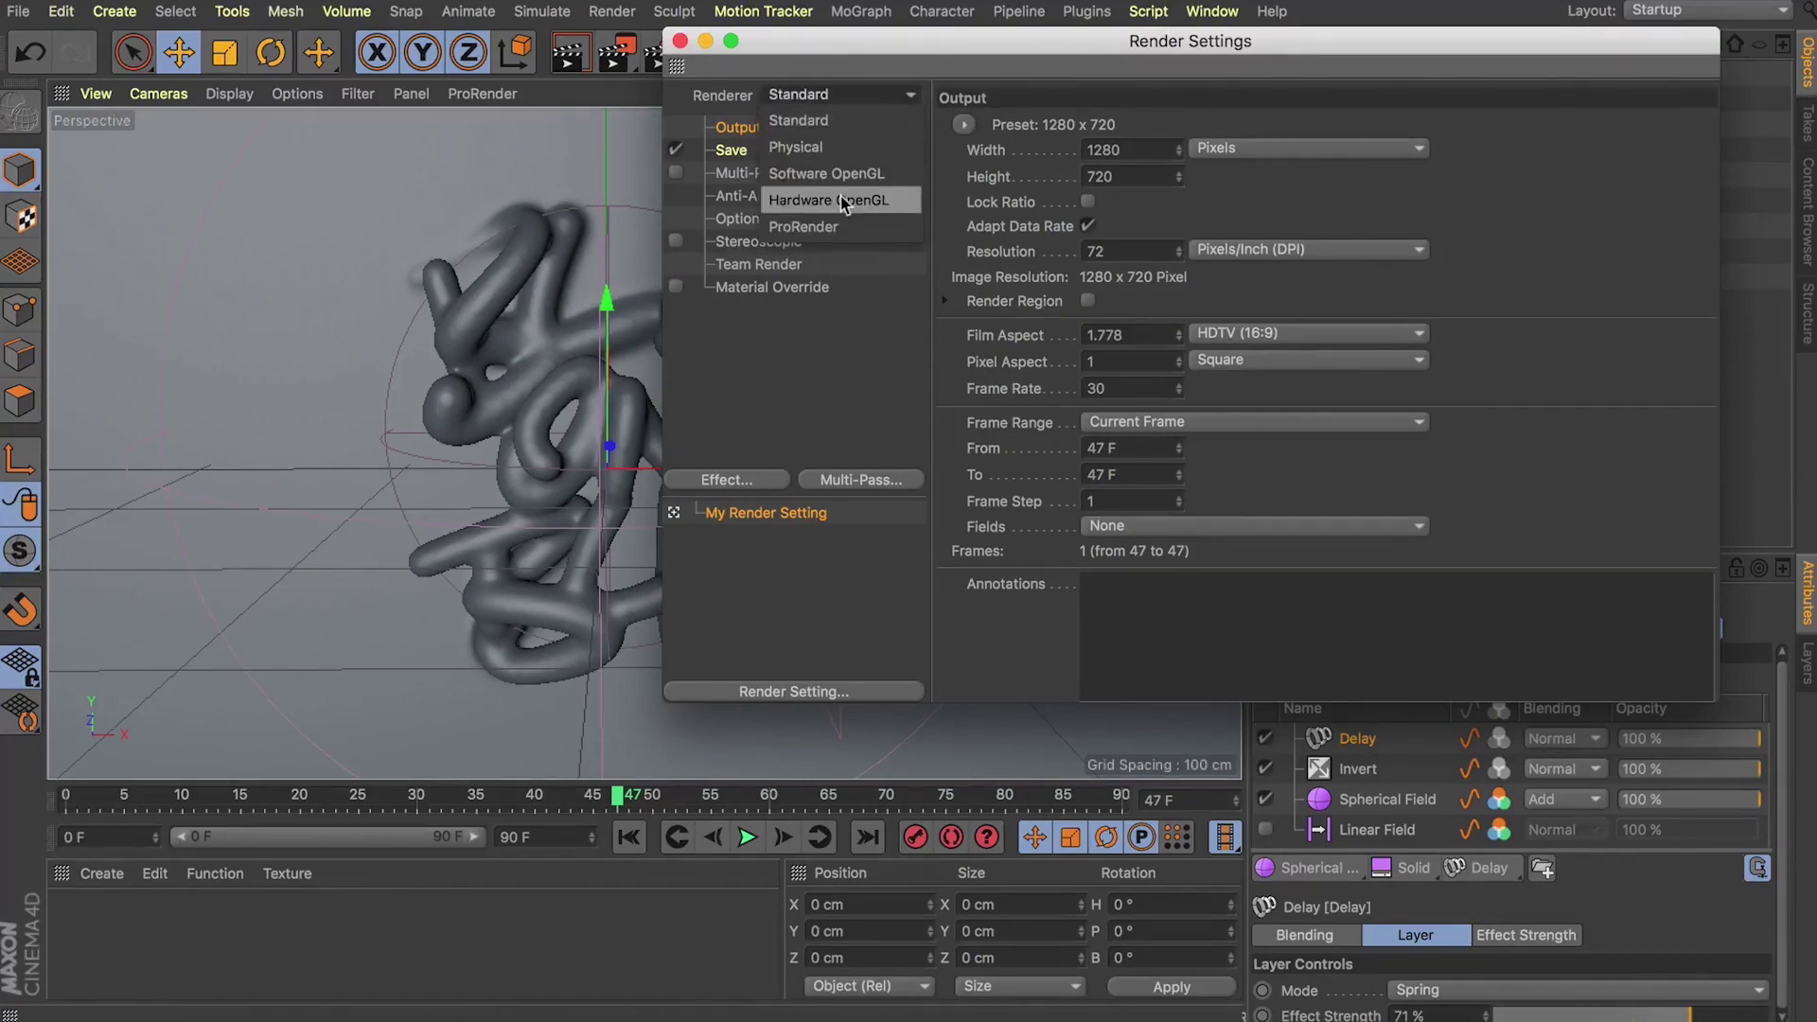
{"action": "left_click", "coordinate": [829, 200]}
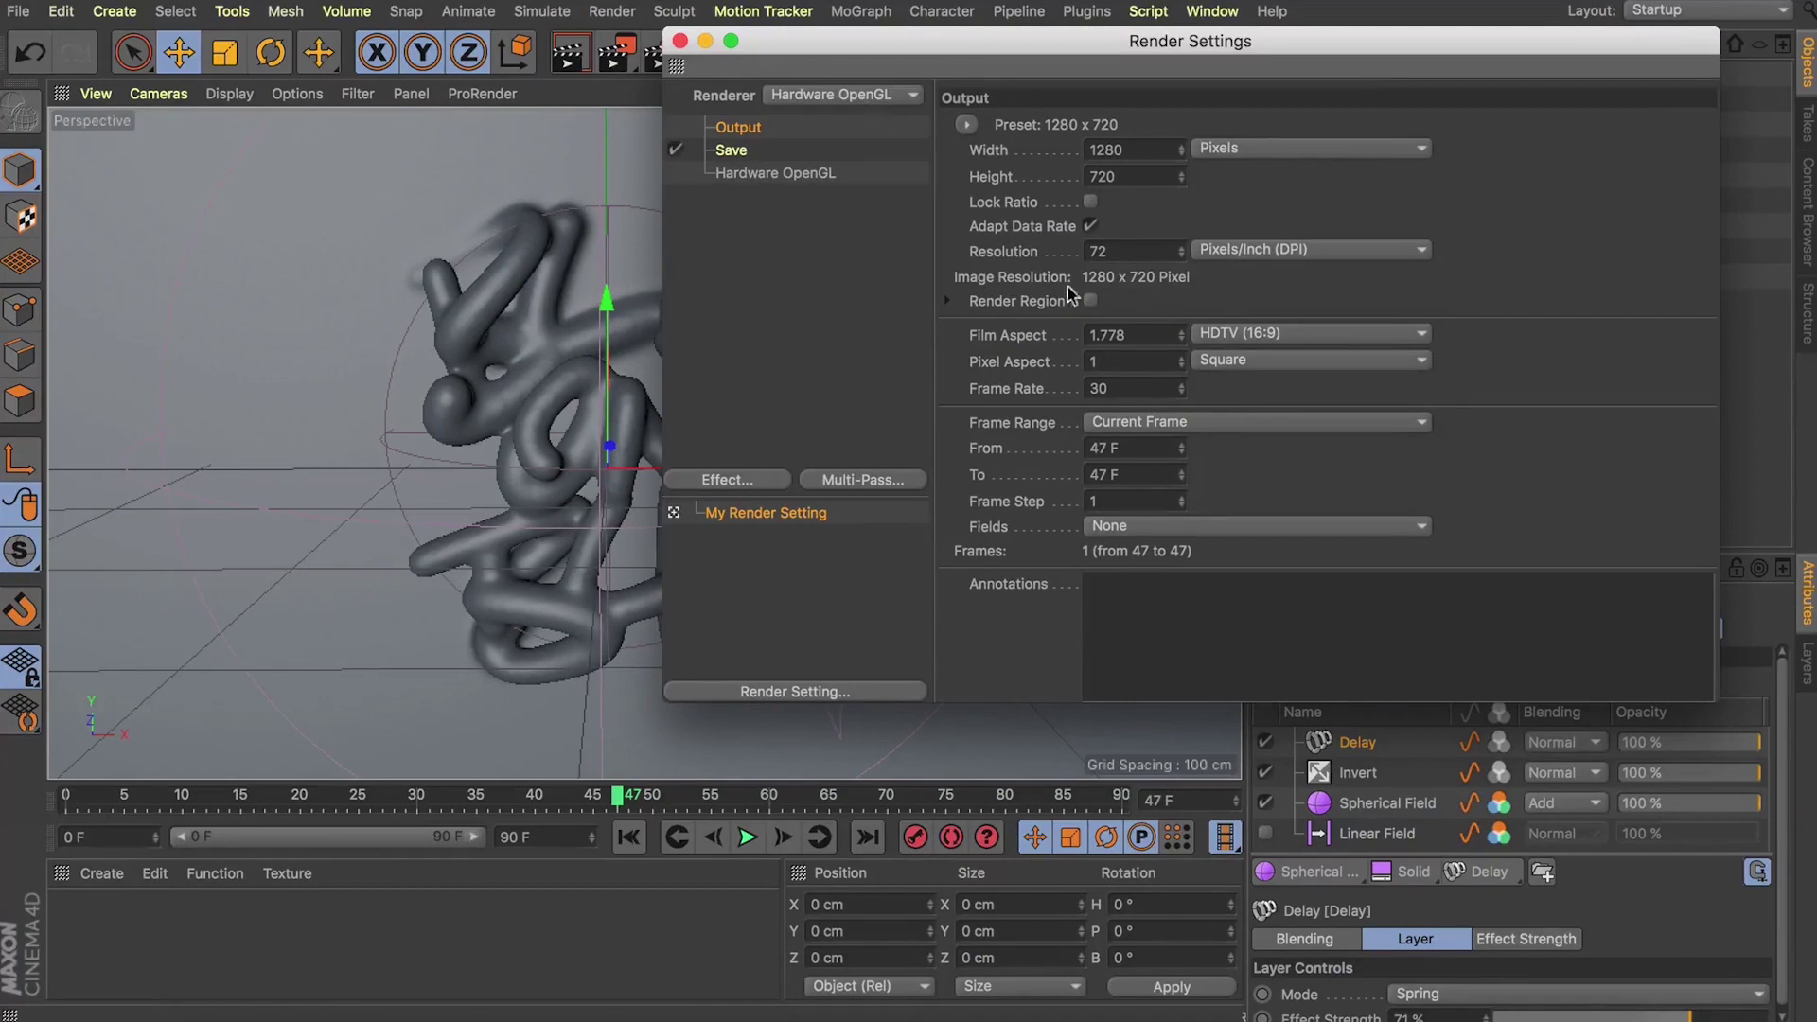
{"action": "left_click", "coordinate": [1212, 426]}
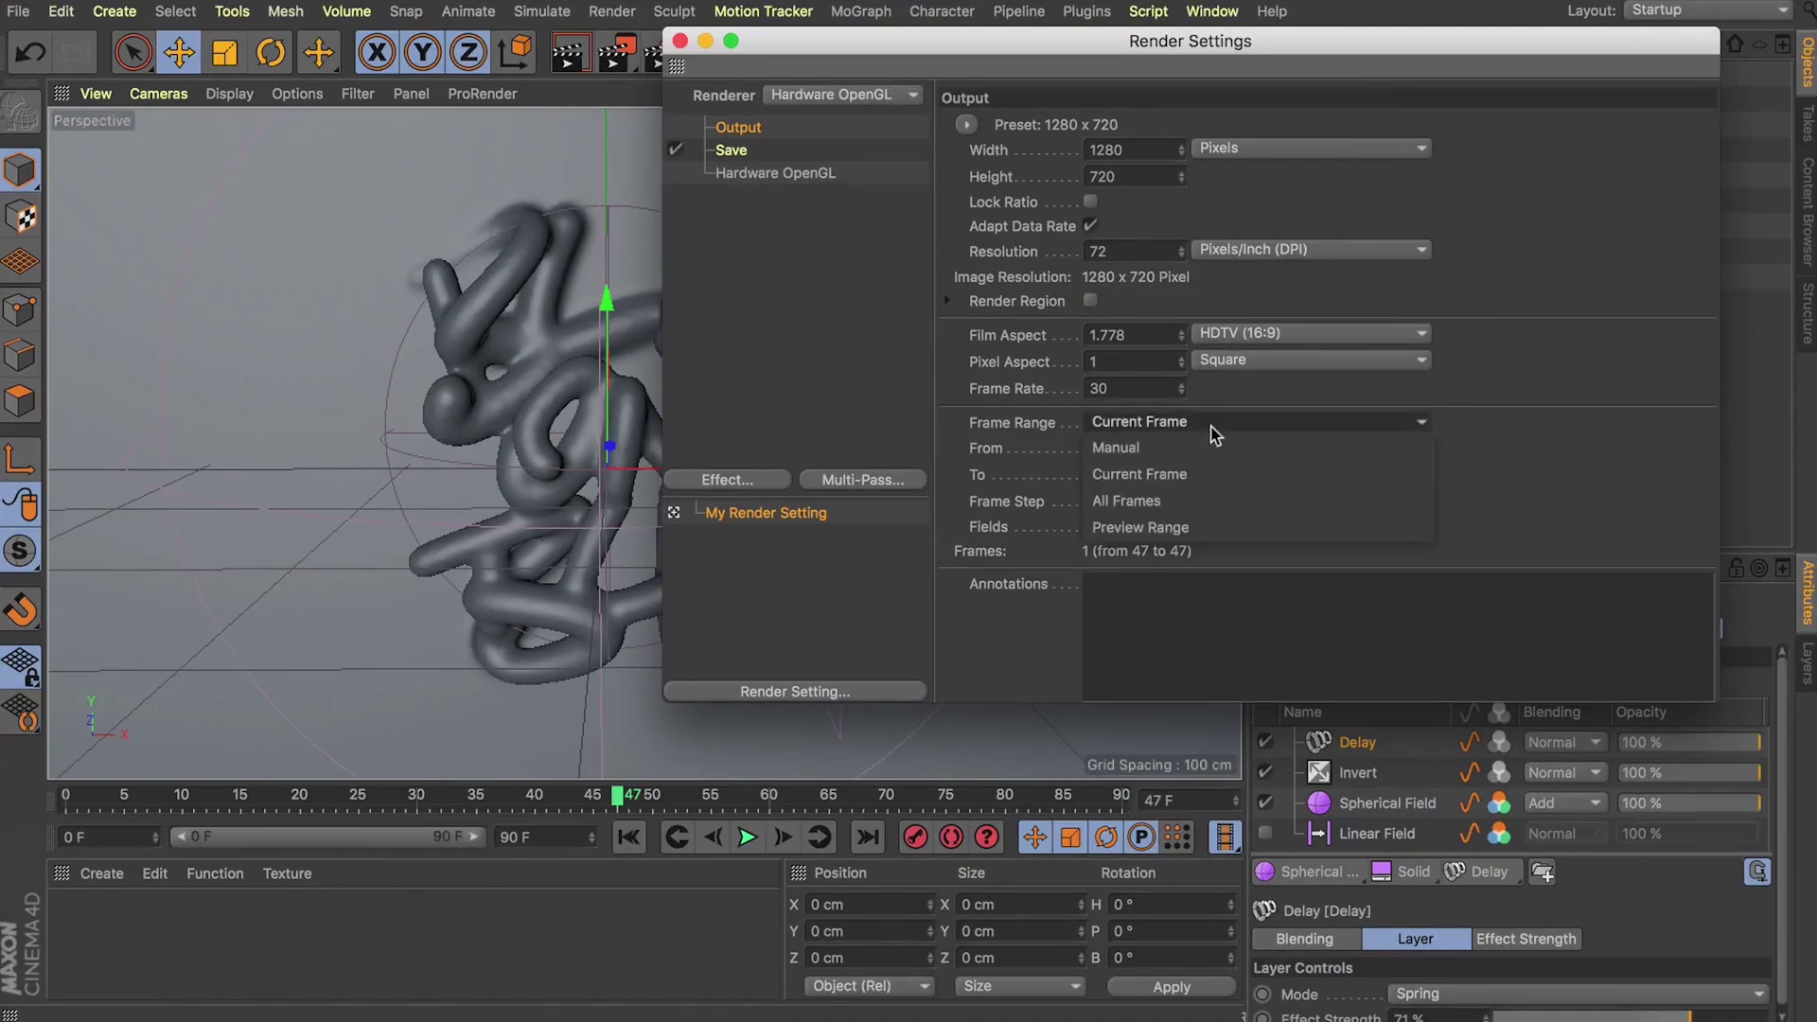
{"action": "left_click", "coordinate": [1163, 504]}
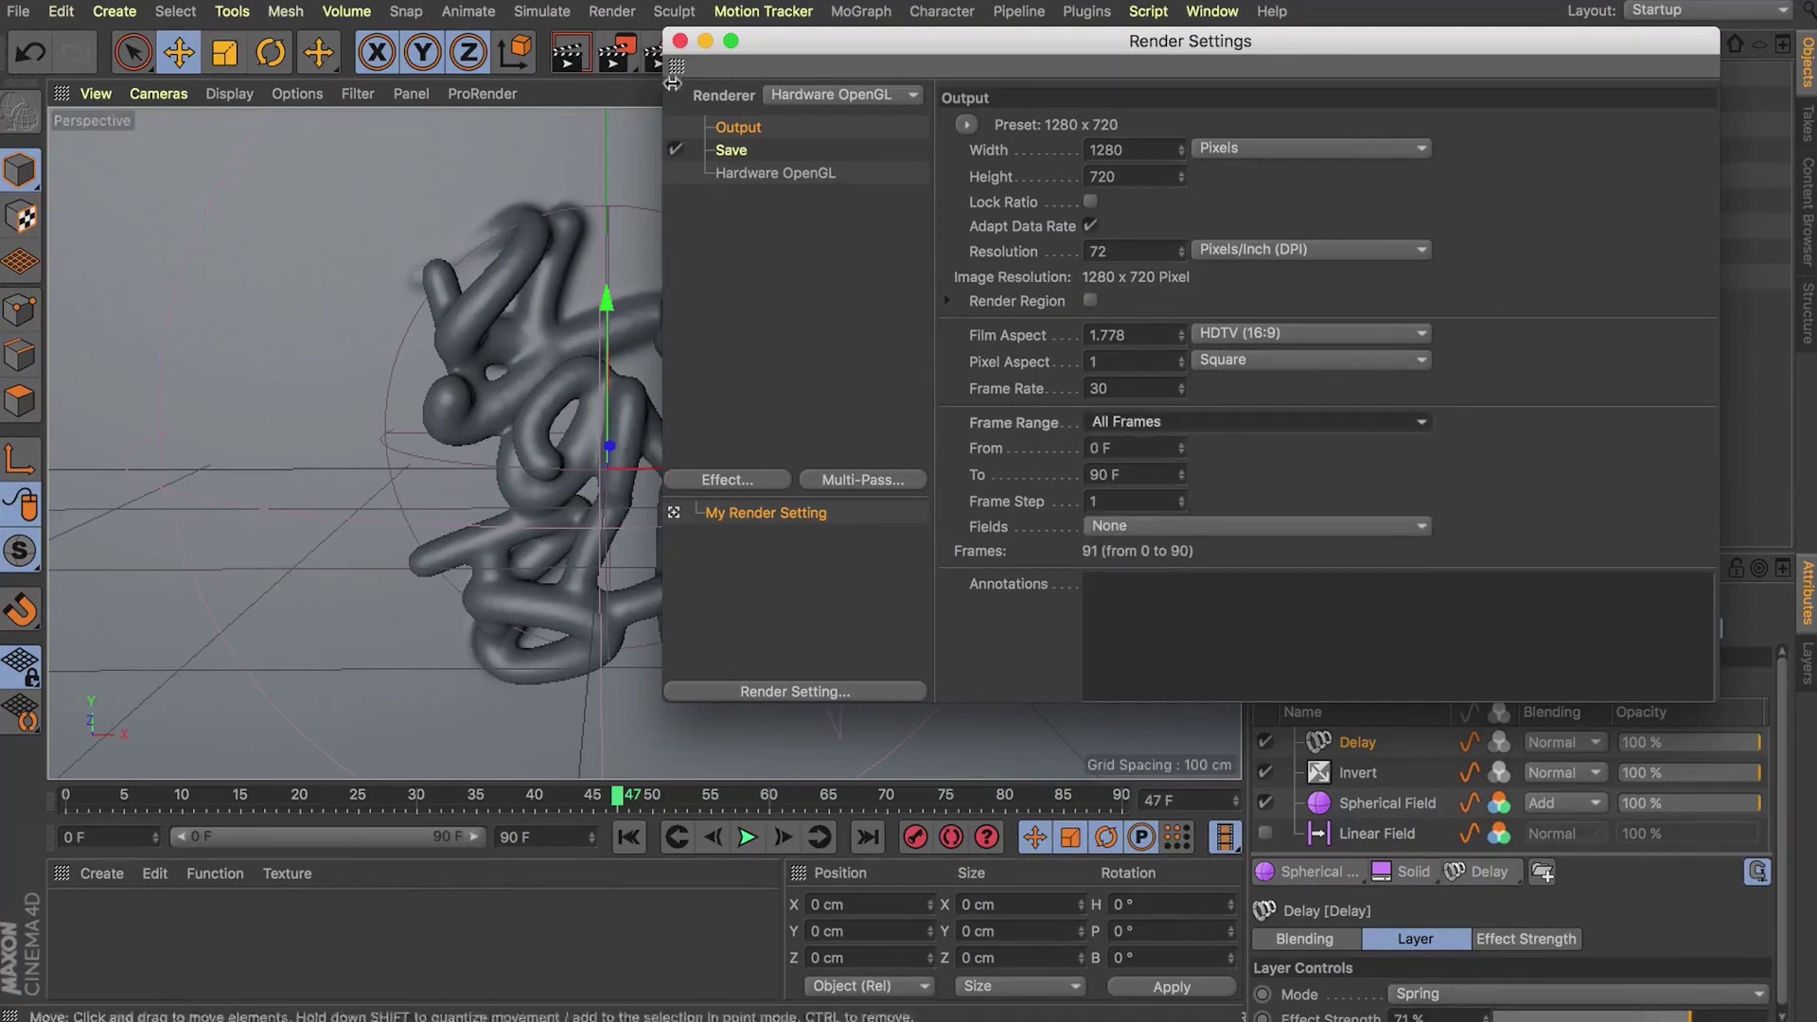
{"action": "left_click", "coordinate": [679, 40]}
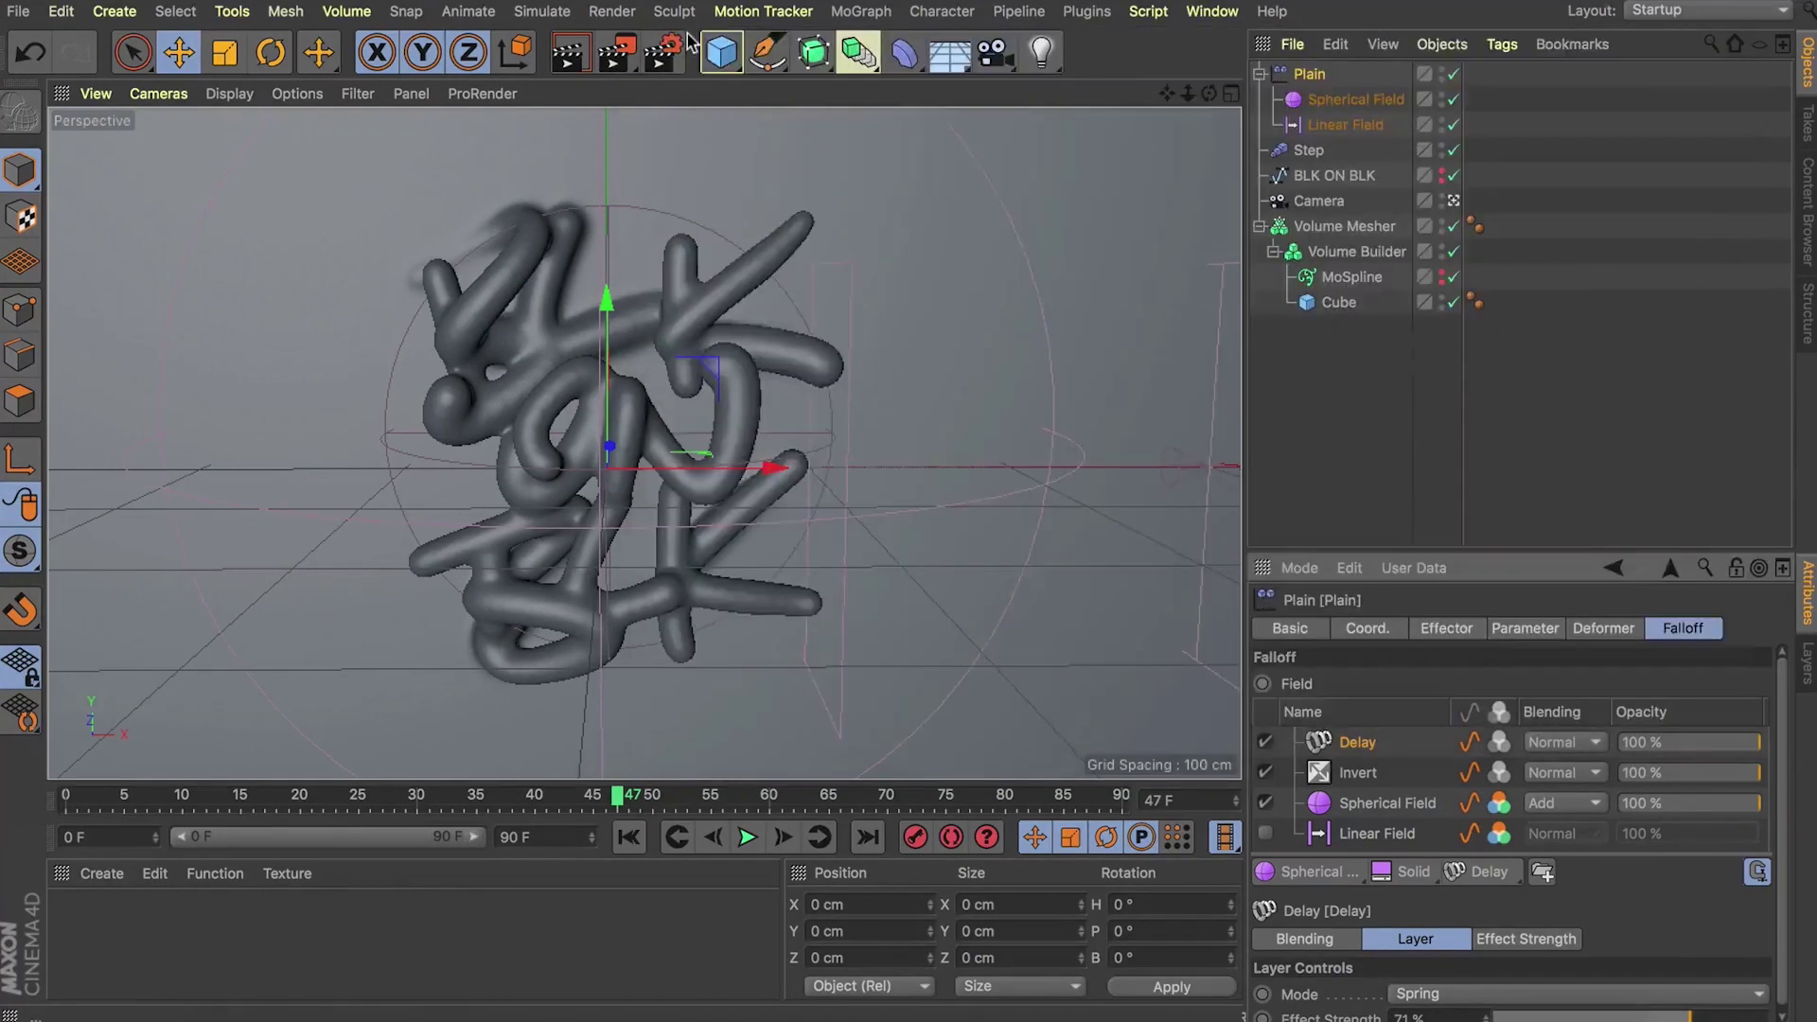
Step: Render the animation to the Picture Viewer
{"action": "left_click", "coordinate": [629, 52]}
{"action": "left_click", "coordinate": [629, 57]}
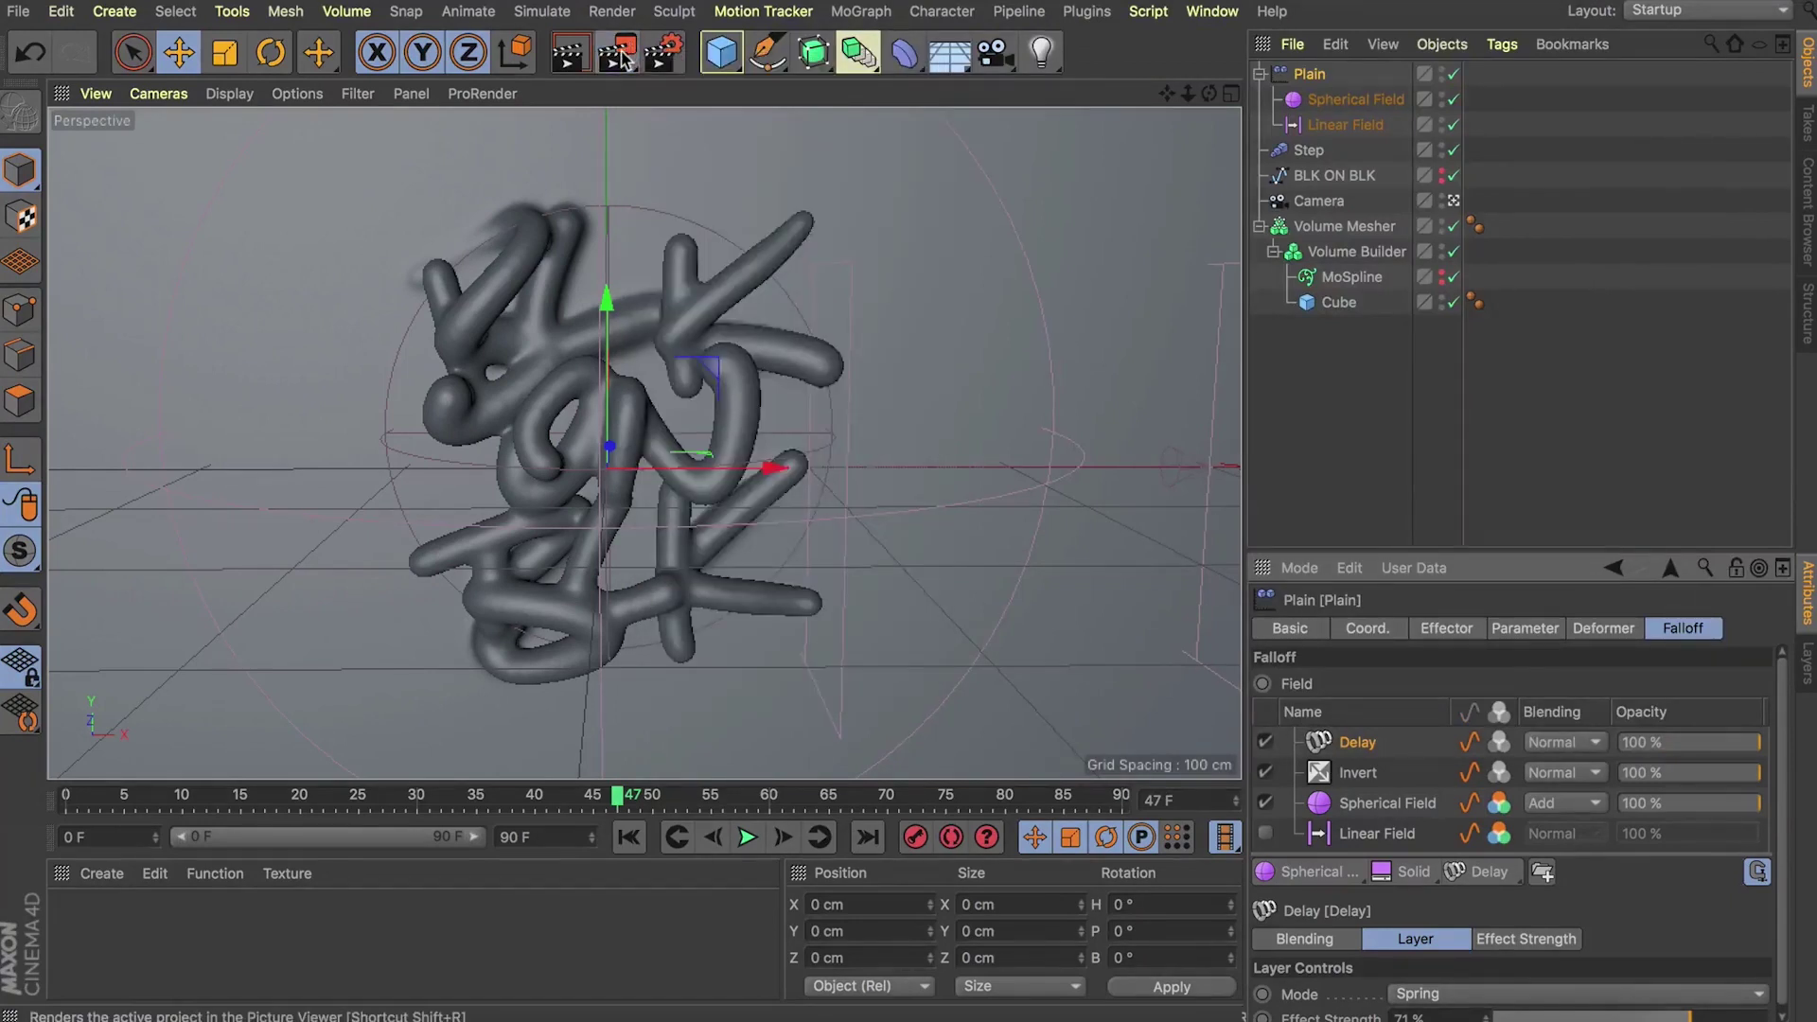
{"action": "left_click", "coordinate": [1122, 347]}
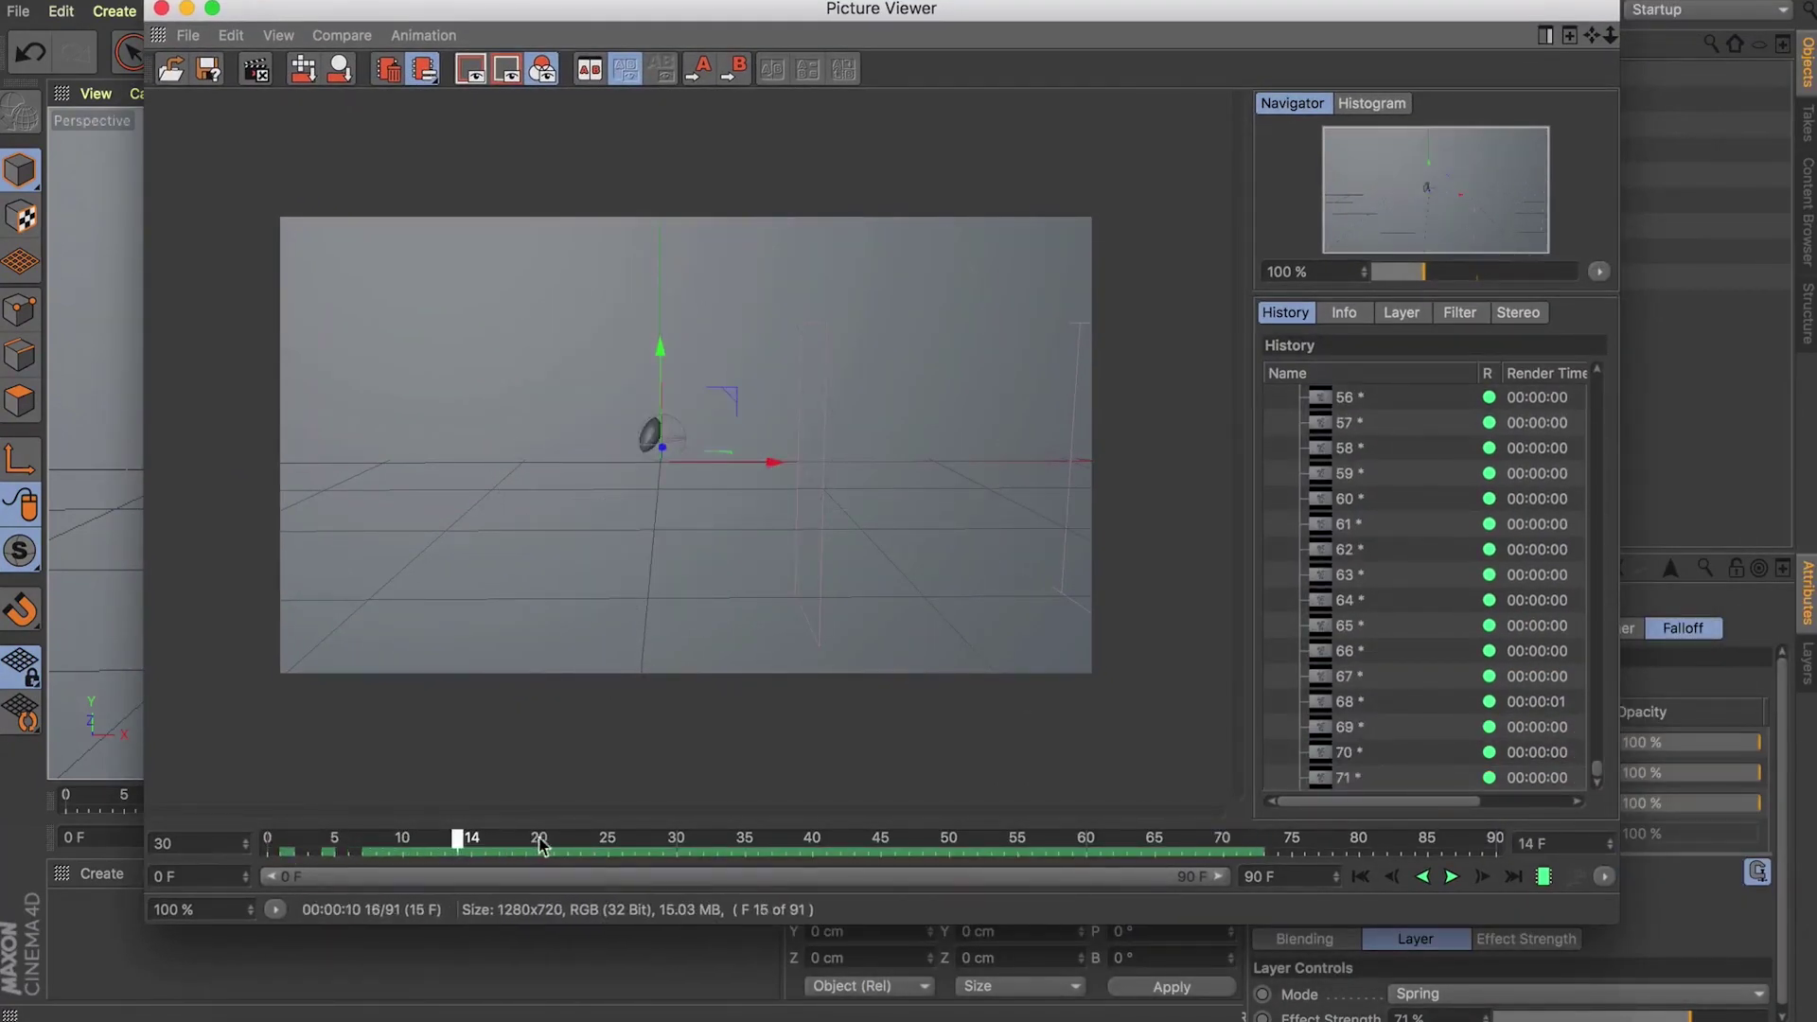
Step: Review the rendered spring animation in the Picture Viewer by playing and scrubbing through the frames, and put the viewer away
{"action": "left_click_drag", "start_coordinate": [748, 842], "coordinate": [1402, 812]}
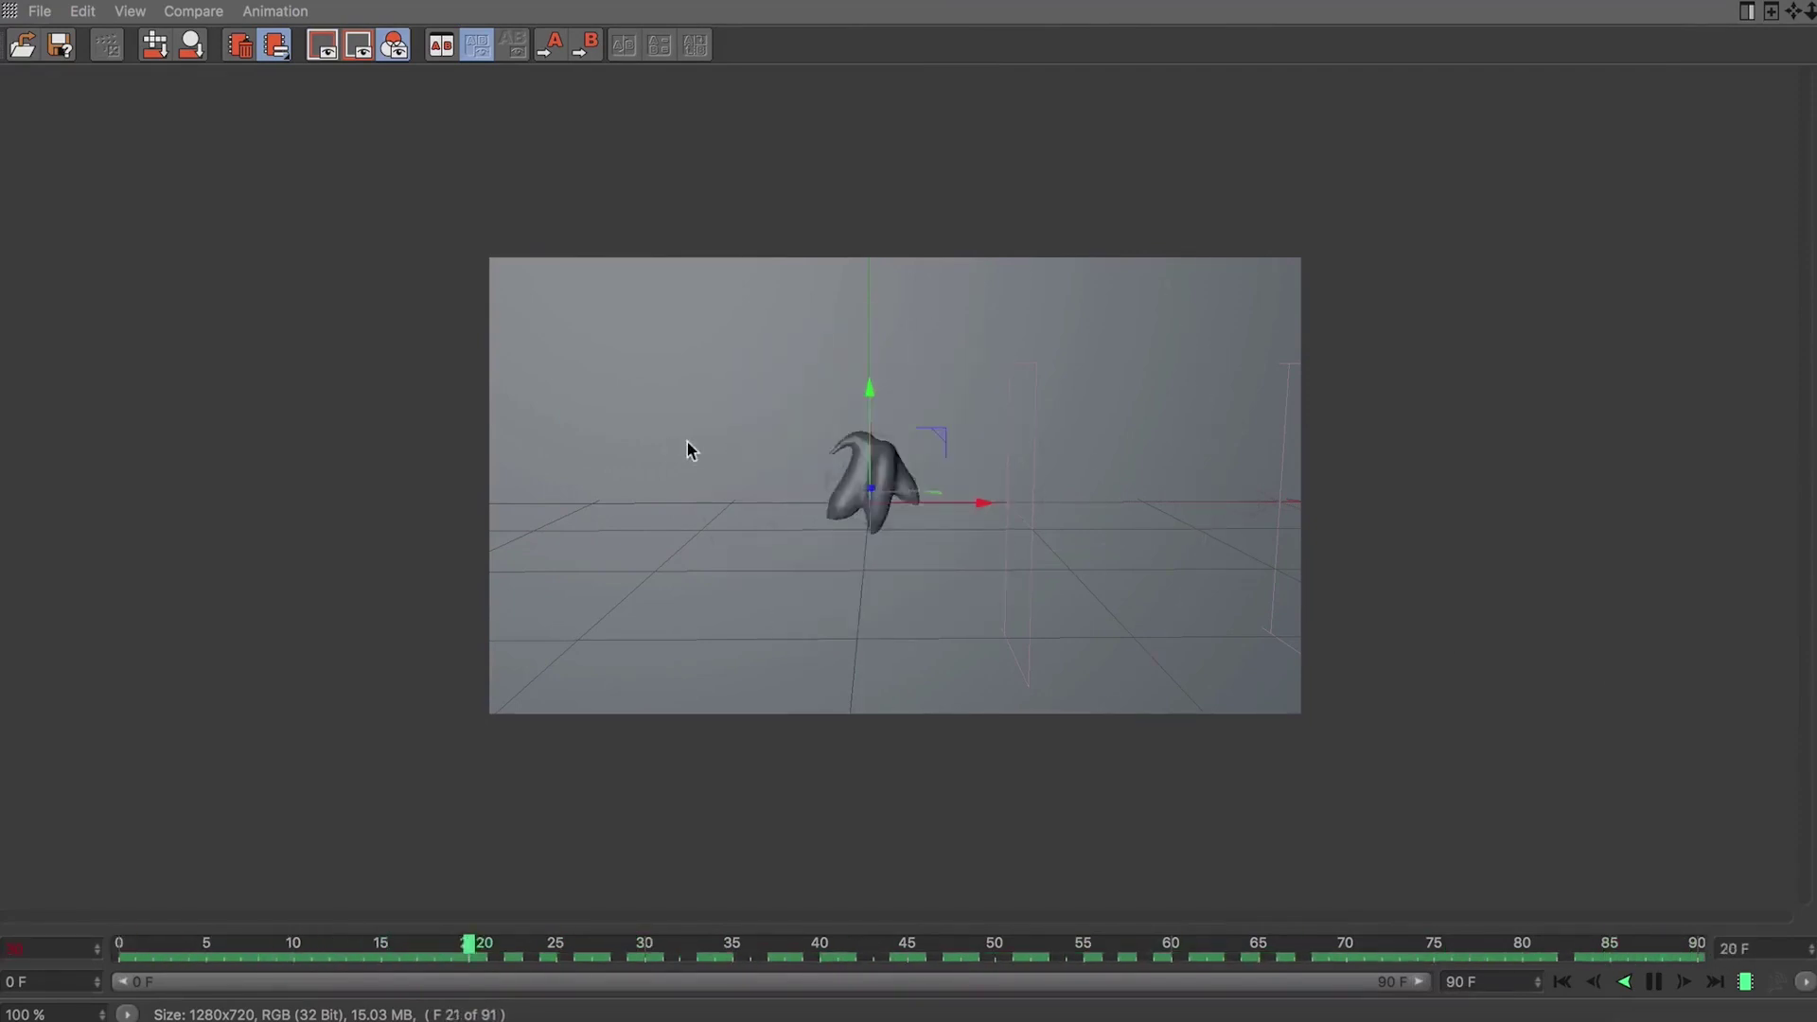
{"action": "key", "text": "space"}
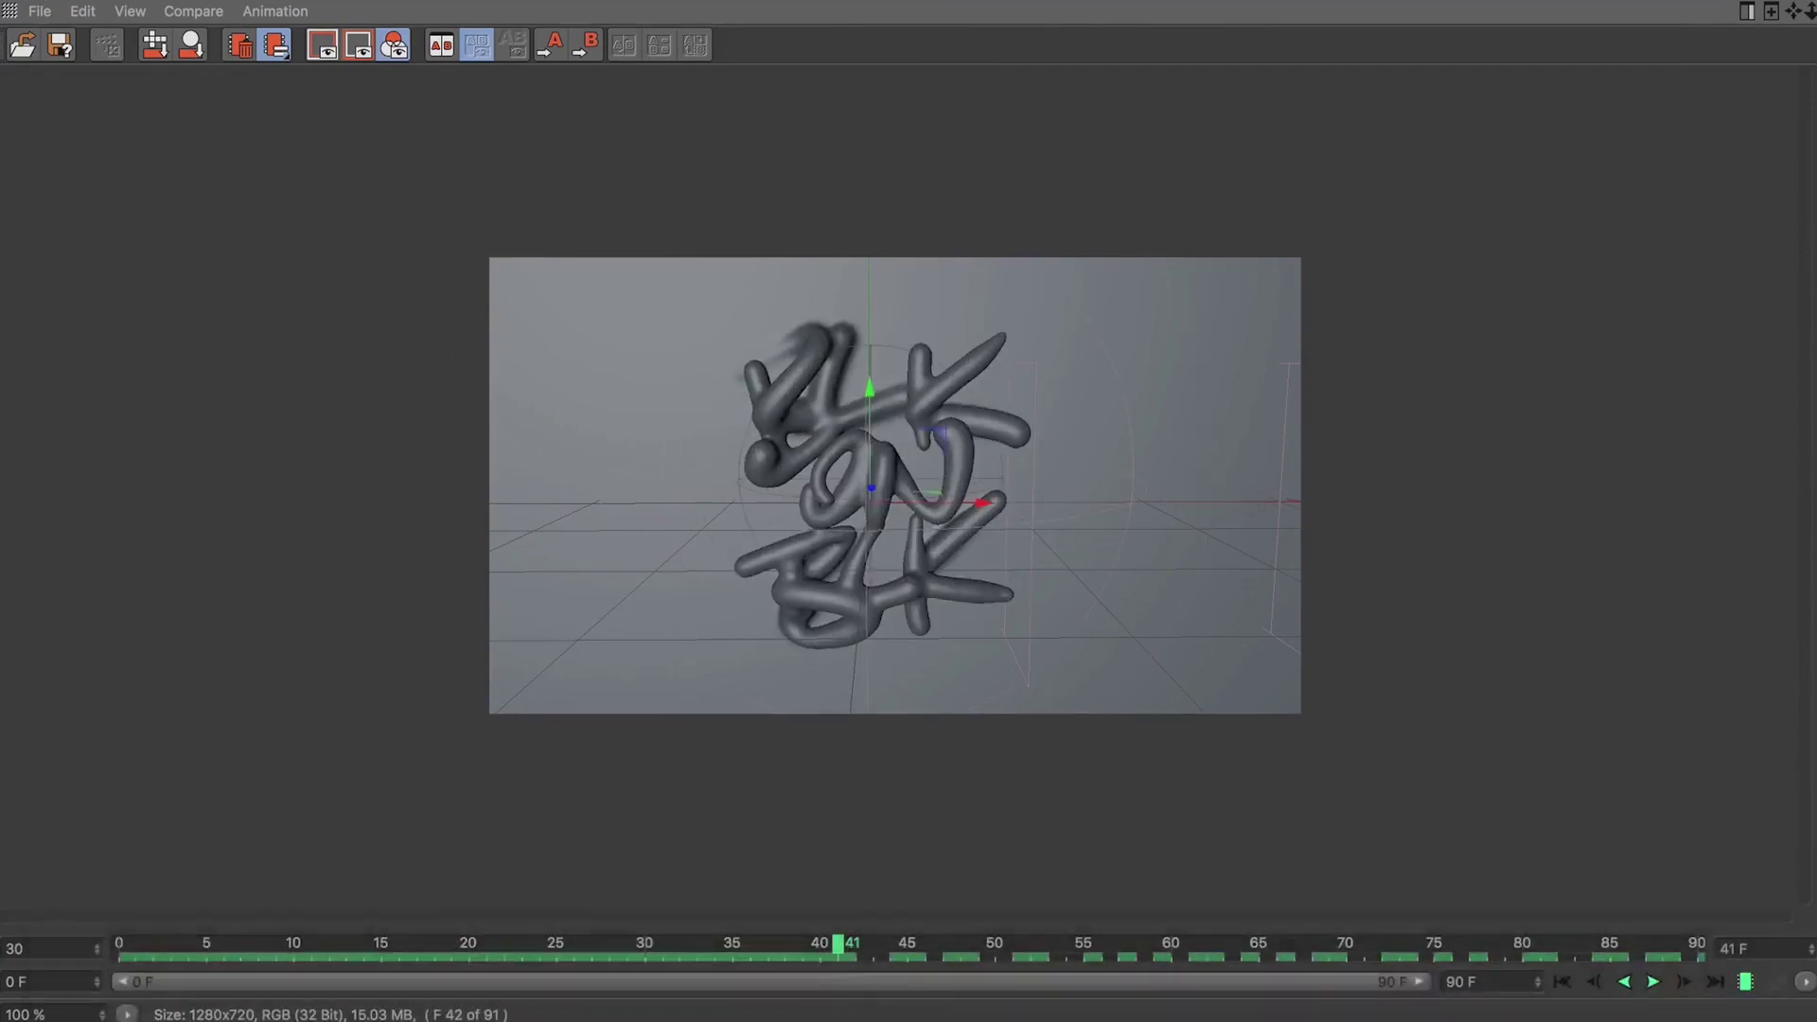
{"action": "left_click_drag", "start_coordinate": [838, 947], "coordinate": [1315, 961]}
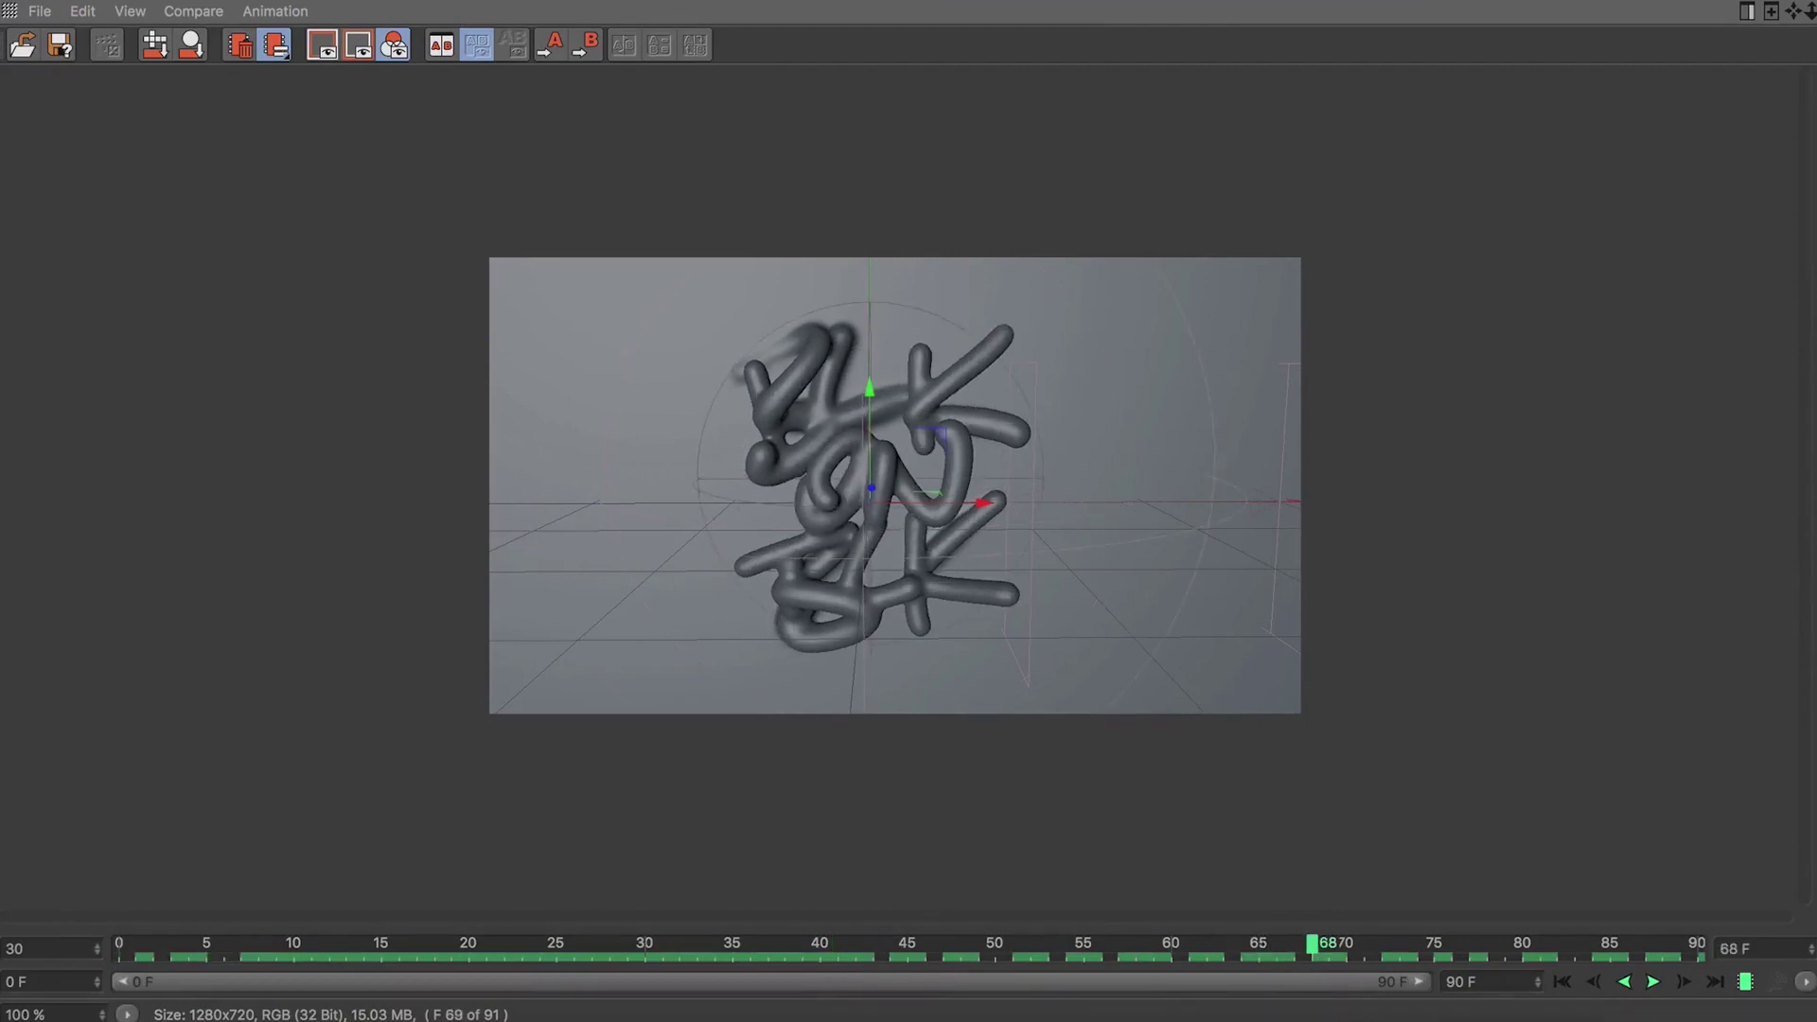
{"action": "key", "text": "super+m"}
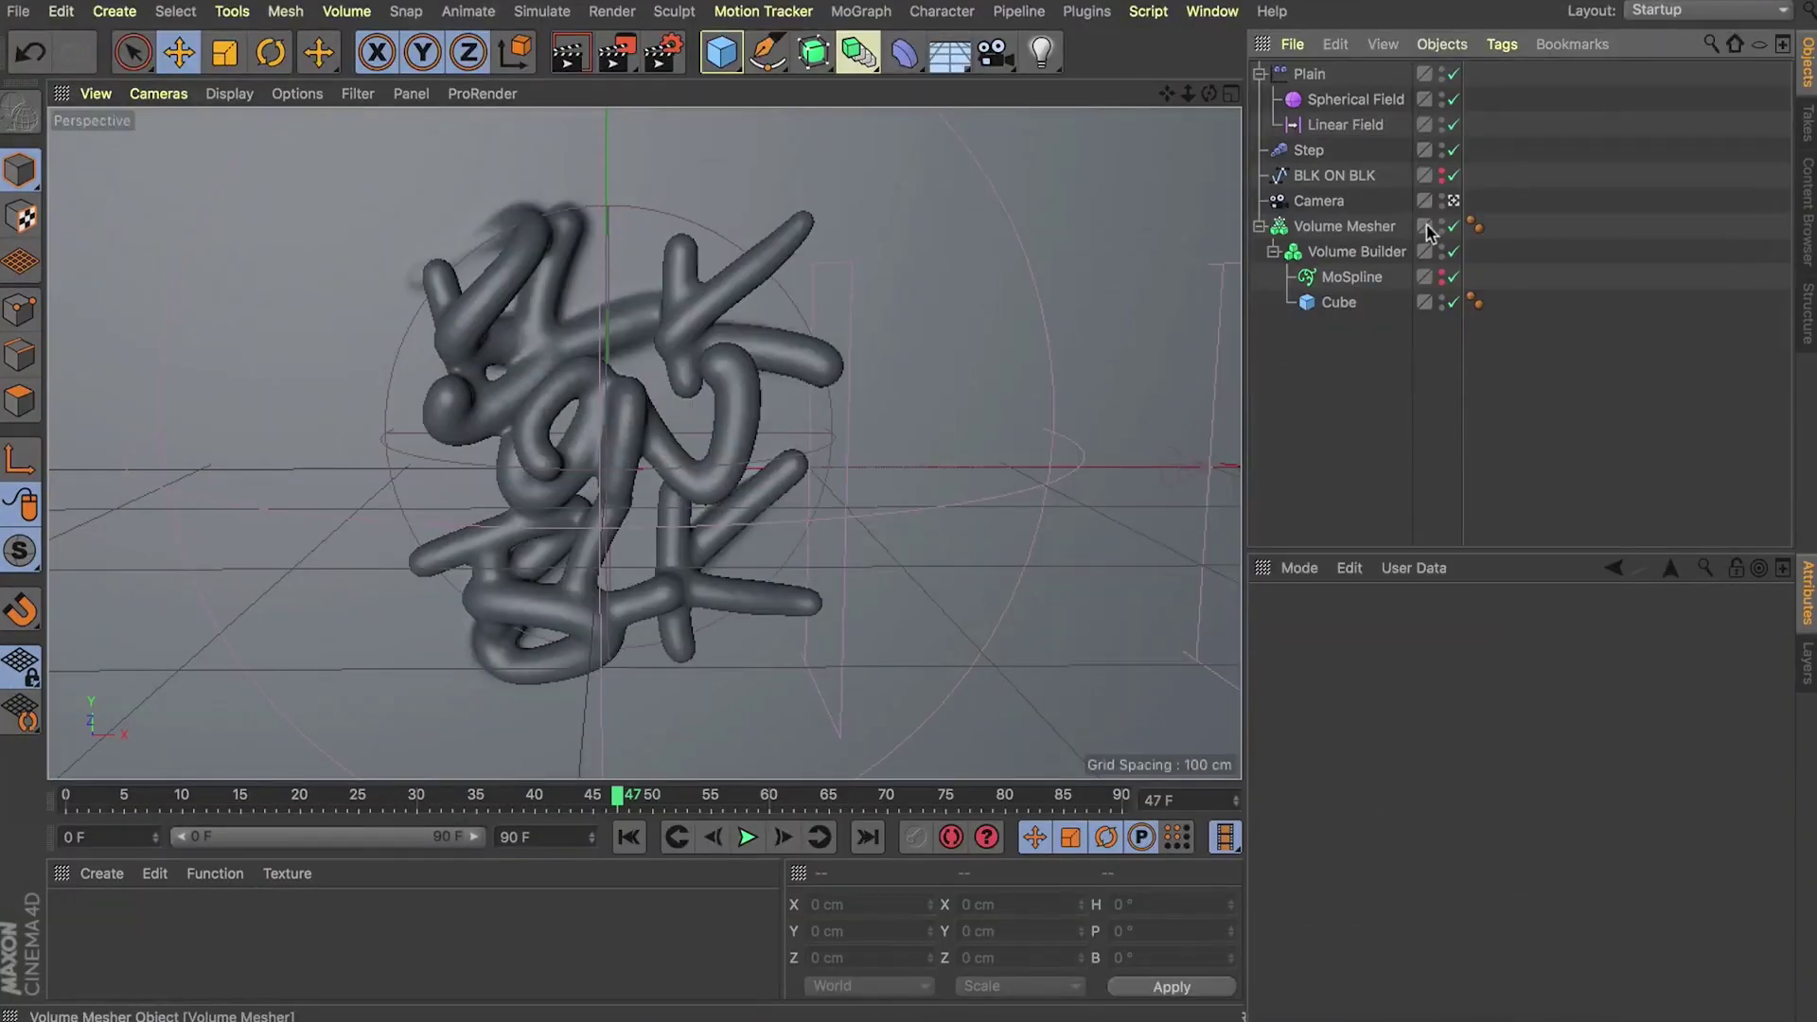
Step: Inspect the Volume Builder's layers and return to the Plain effector's falloff layers
{"action": "left_click", "coordinate": [1345, 253]}
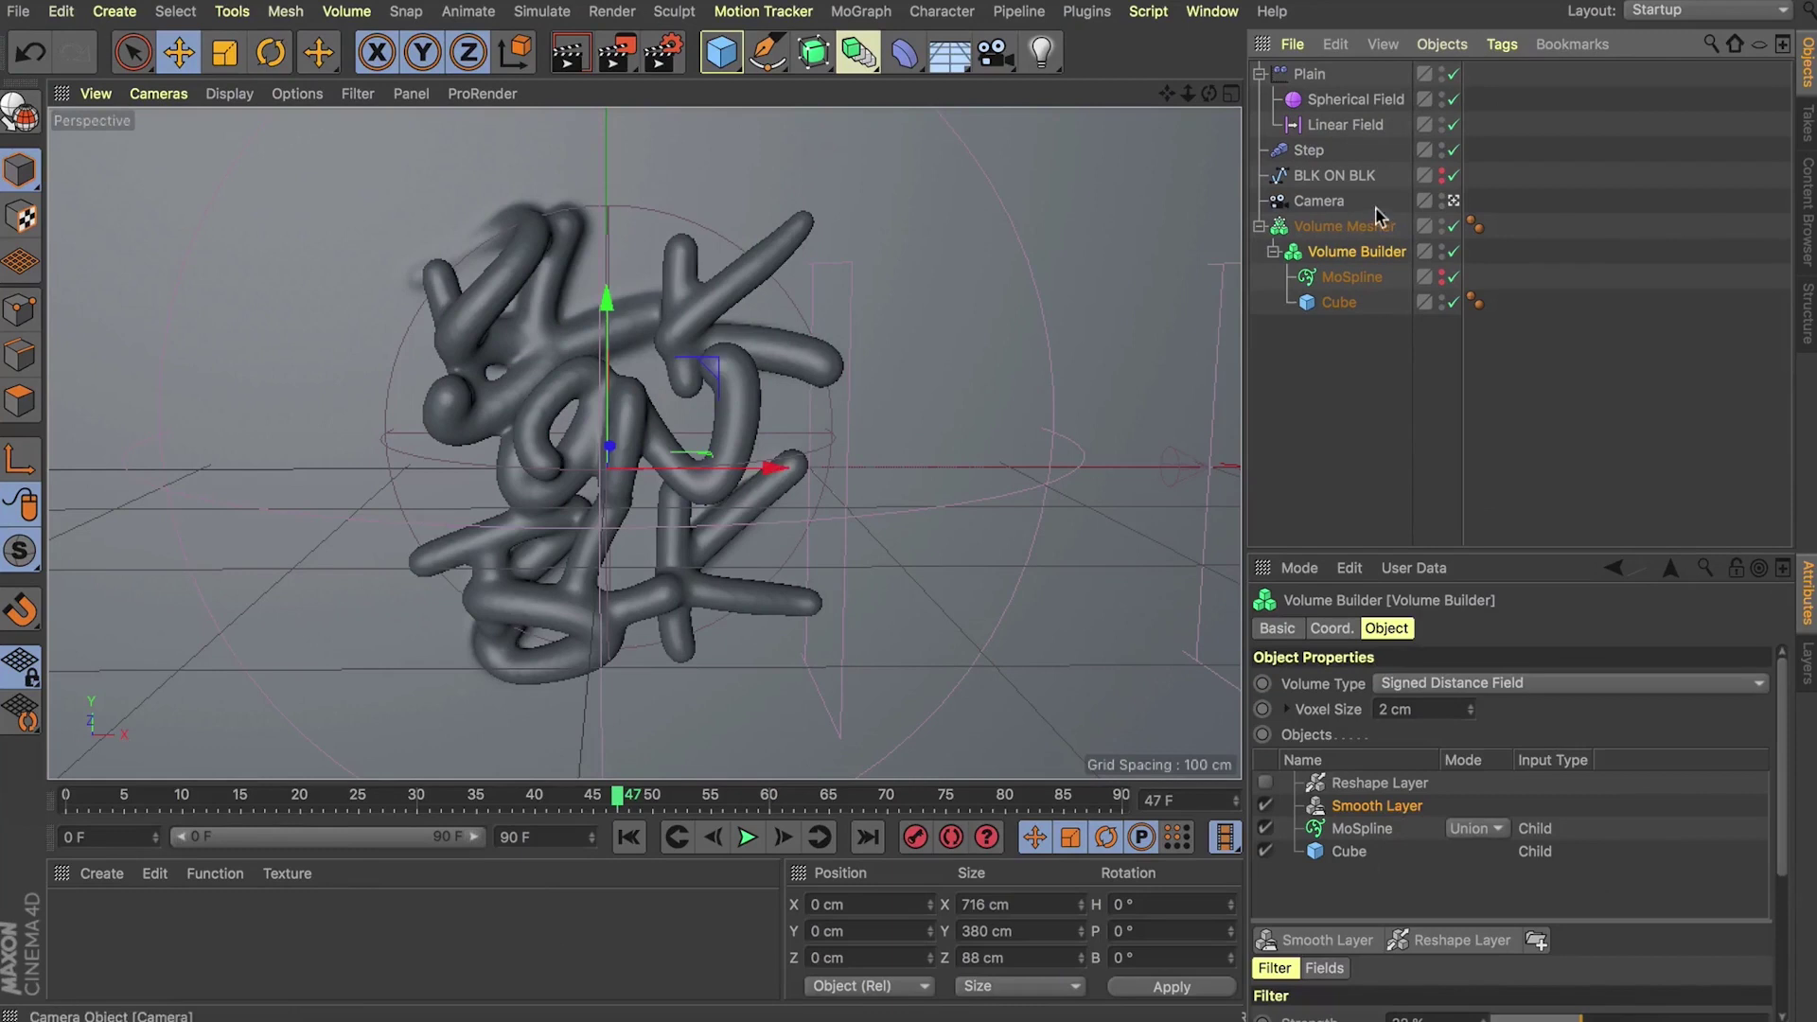
{"action": "left_click", "coordinate": [1310, 74]}
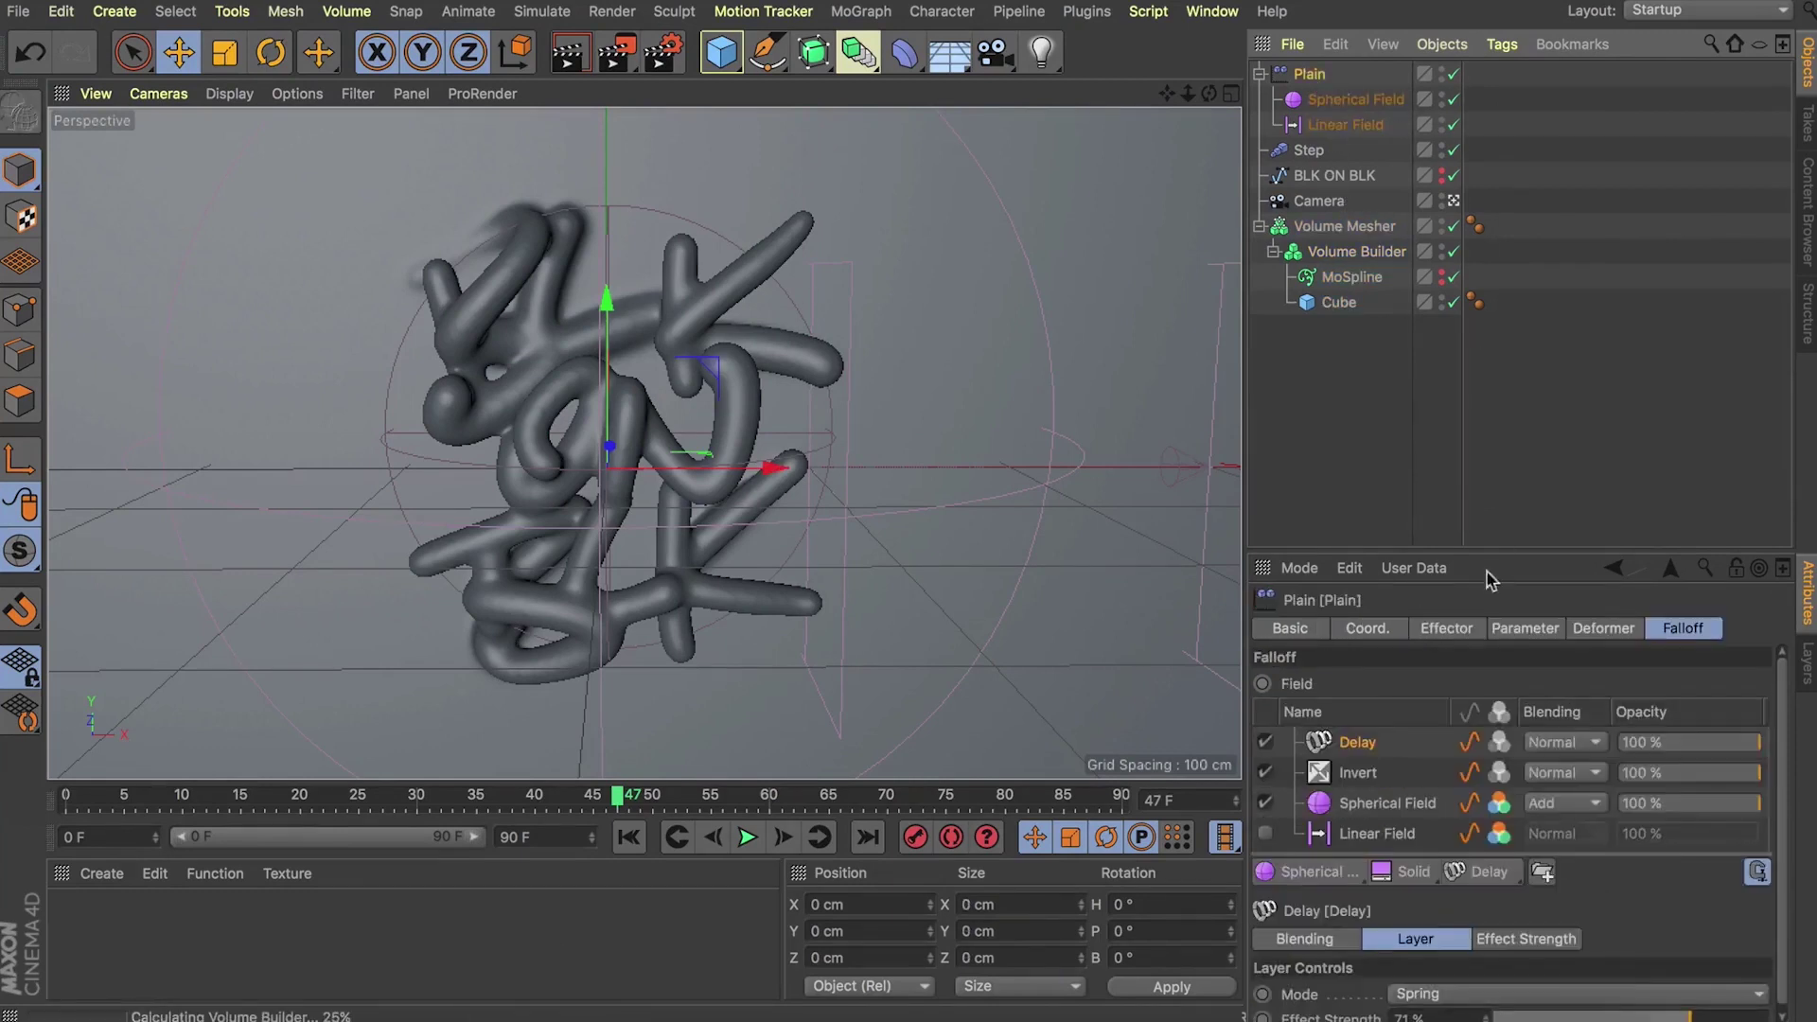